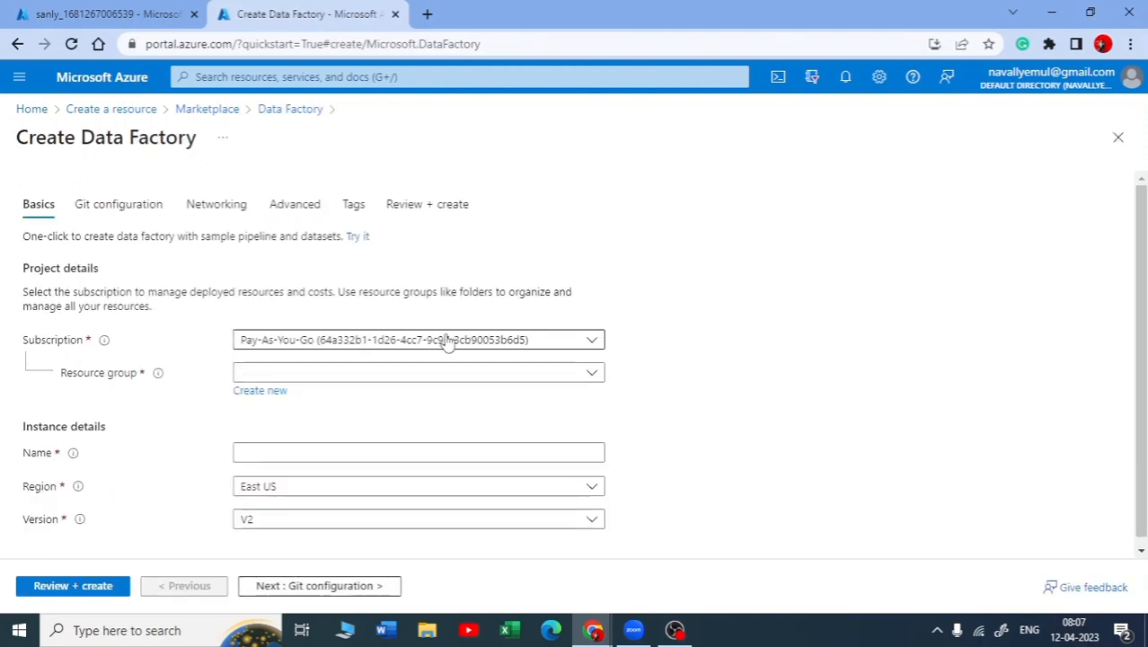
# Fill in the data factory basics: Pay-As-You-Go subscription, resource group project, and name adfnlyproject
pyautogui.click(447, 340)
pyautogui.click(270, 423)
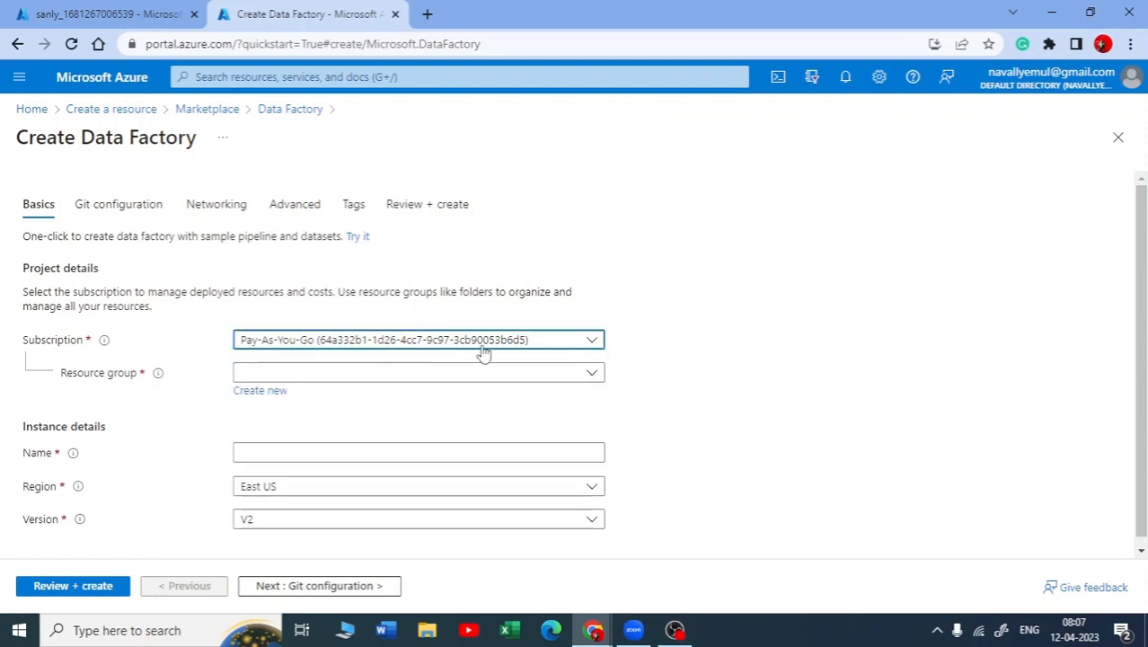
pyautogui.click(586, 374)
pyautogui.click(258, 486)
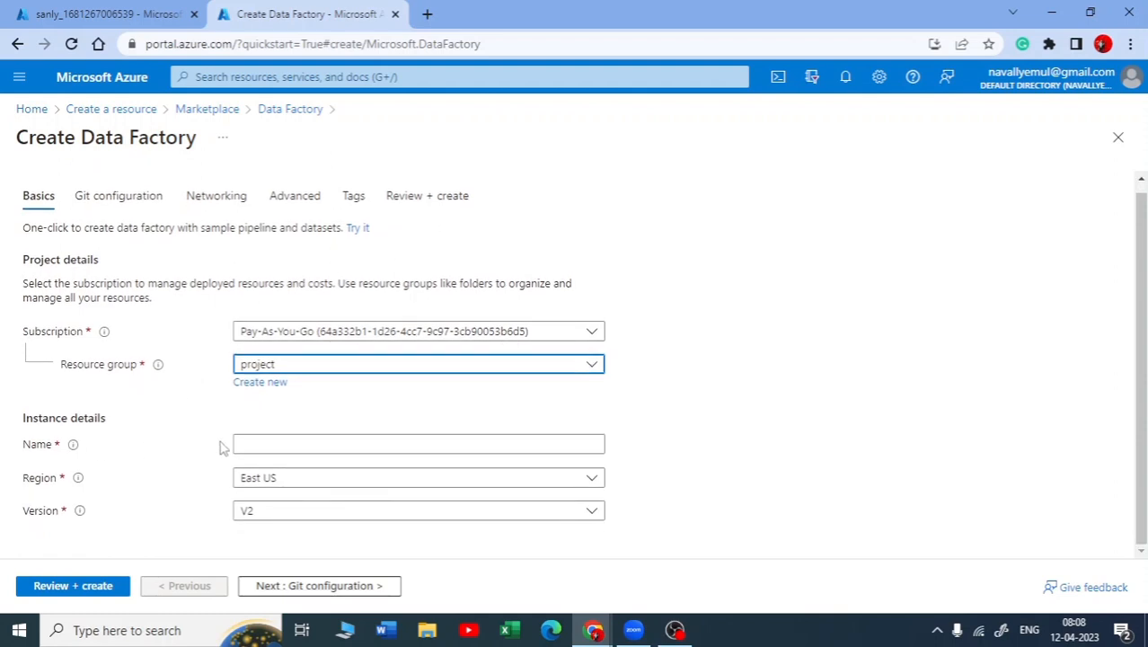
pyautogui.click(328, 442)
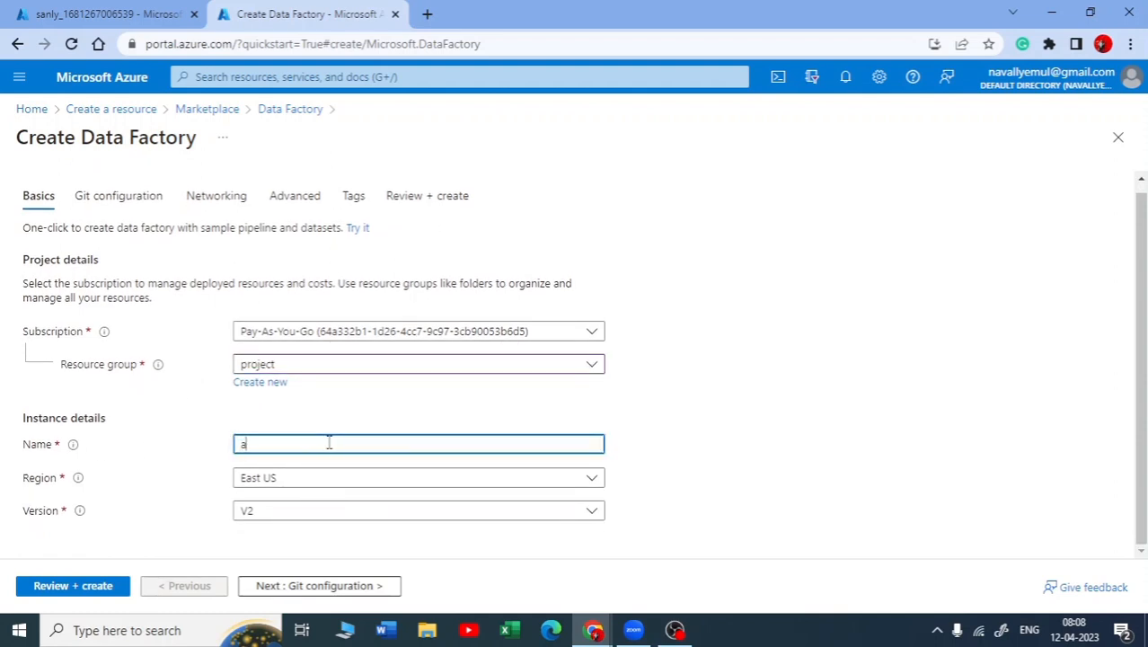
pyautogui.write('adfpr')
pyautogui.click(663, 409)
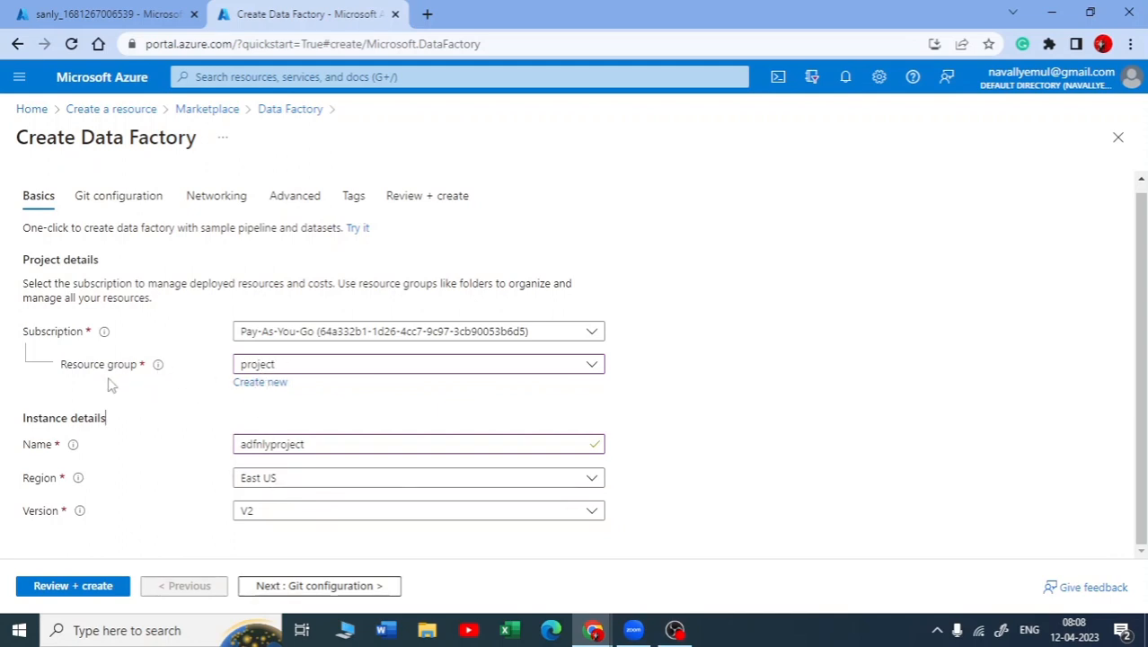
pyautogui.click(293, 368)
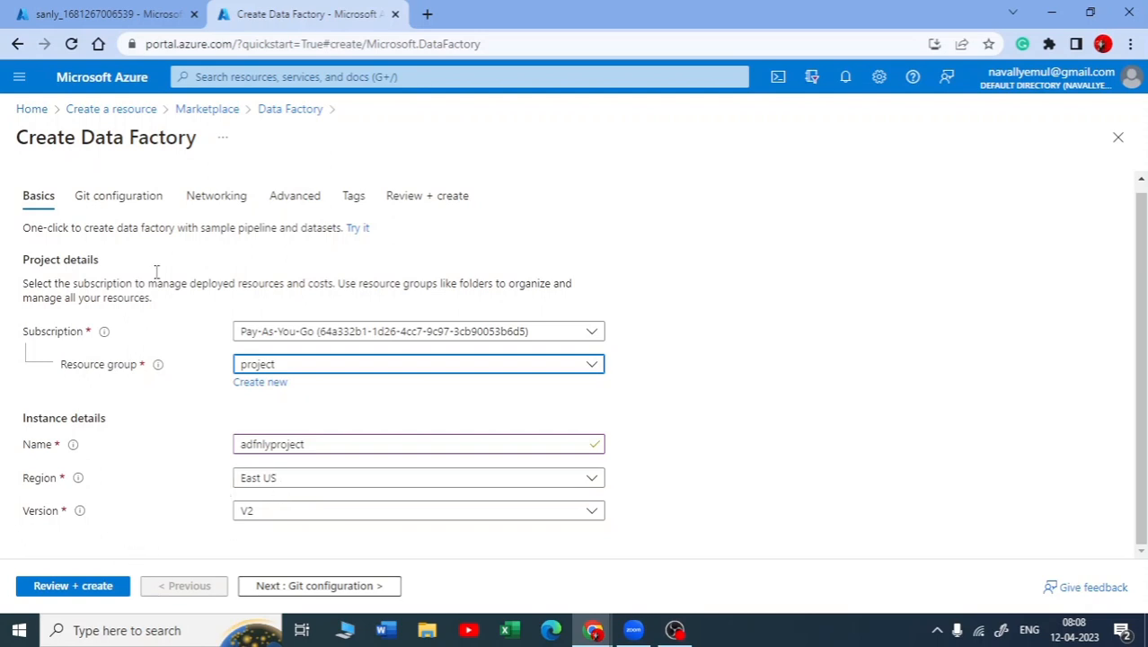
# Go through the Git, networking, advanced and tags settings with their defaults, validate the configuration, and create the data factory
pyautogui.click(131, 199)
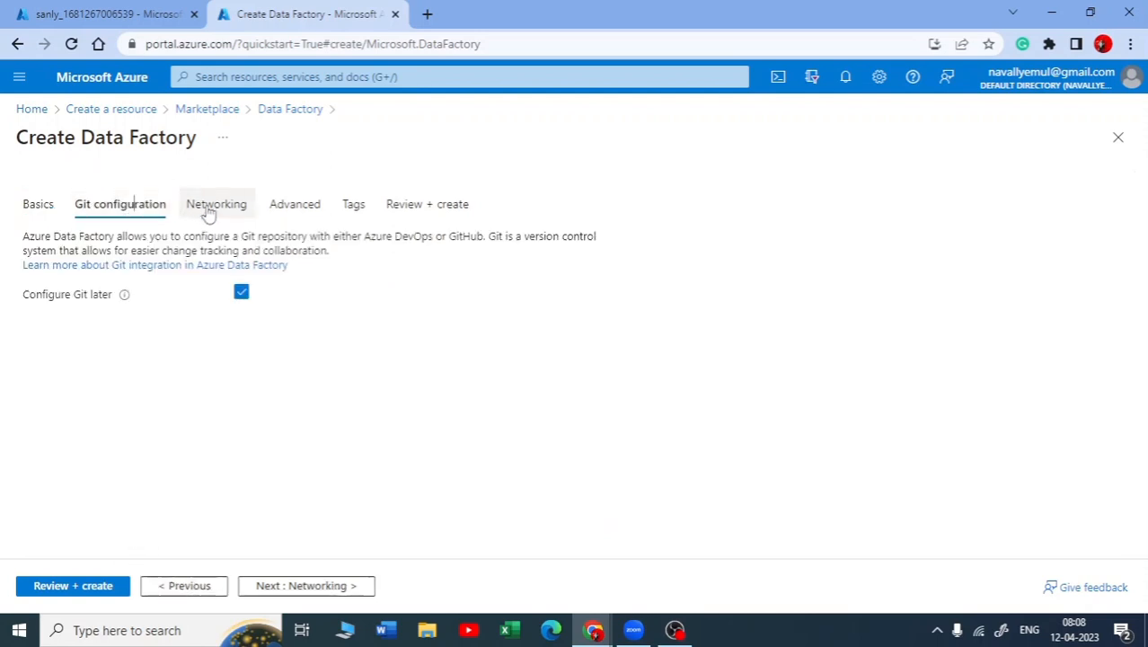
pyautogui.click(251, 213)
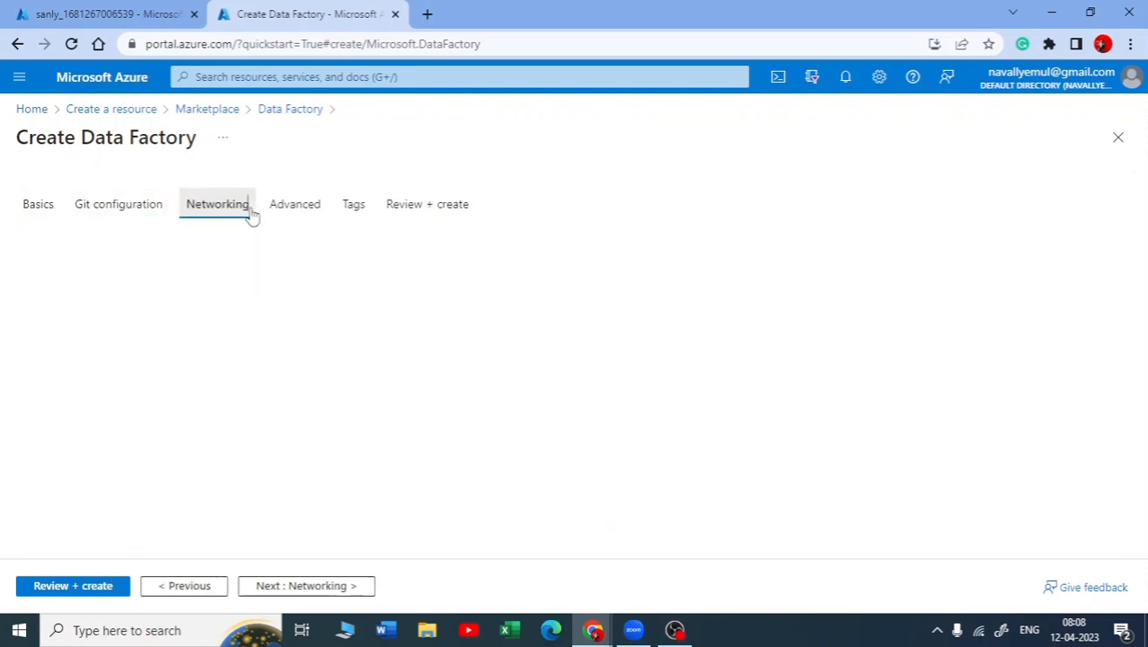
pyautogui.click(297, 214)
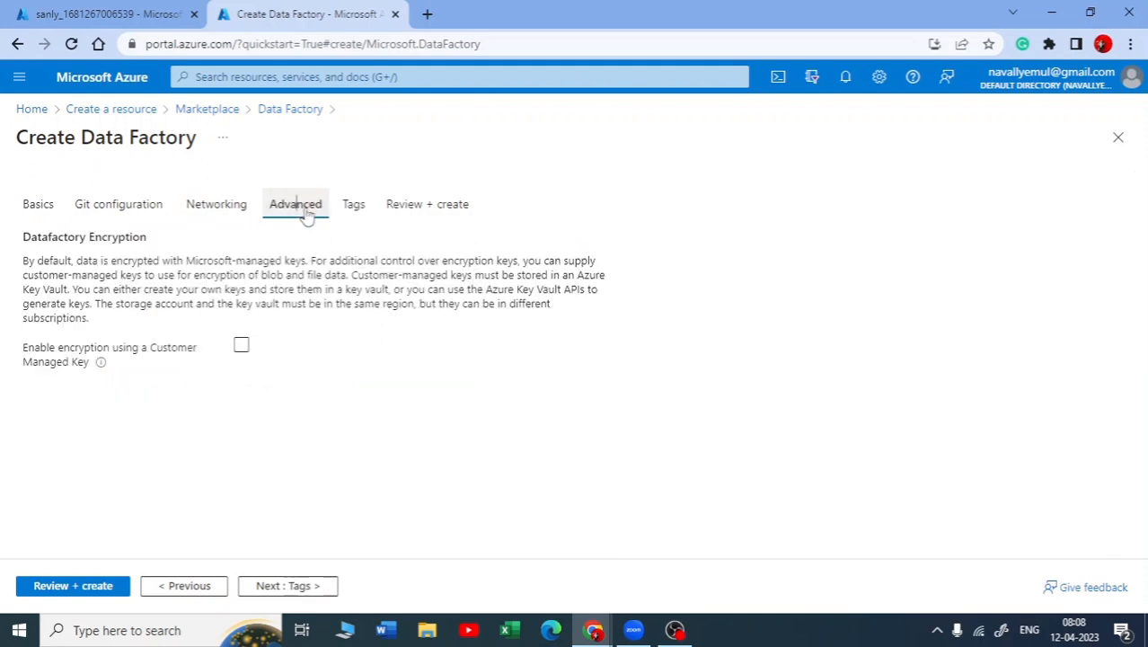
pyautogui.click(371, 215)
pyautogui.click(440, 213)
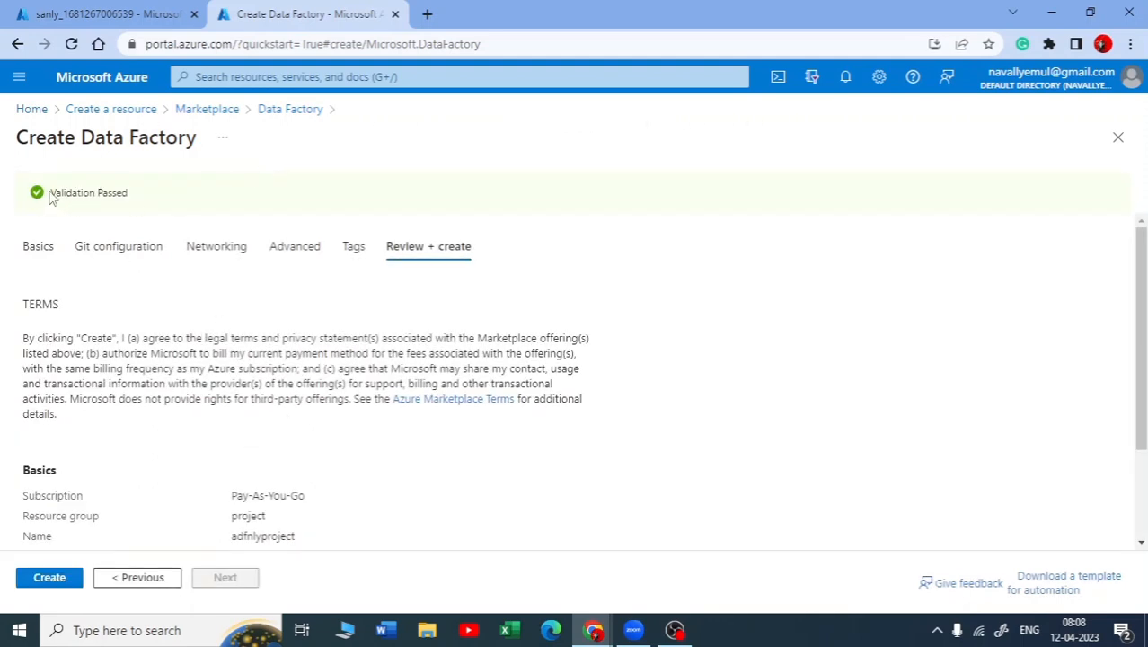
pyautogui.moveTo(51, 198); pyautogui.dragTo(141, 197)
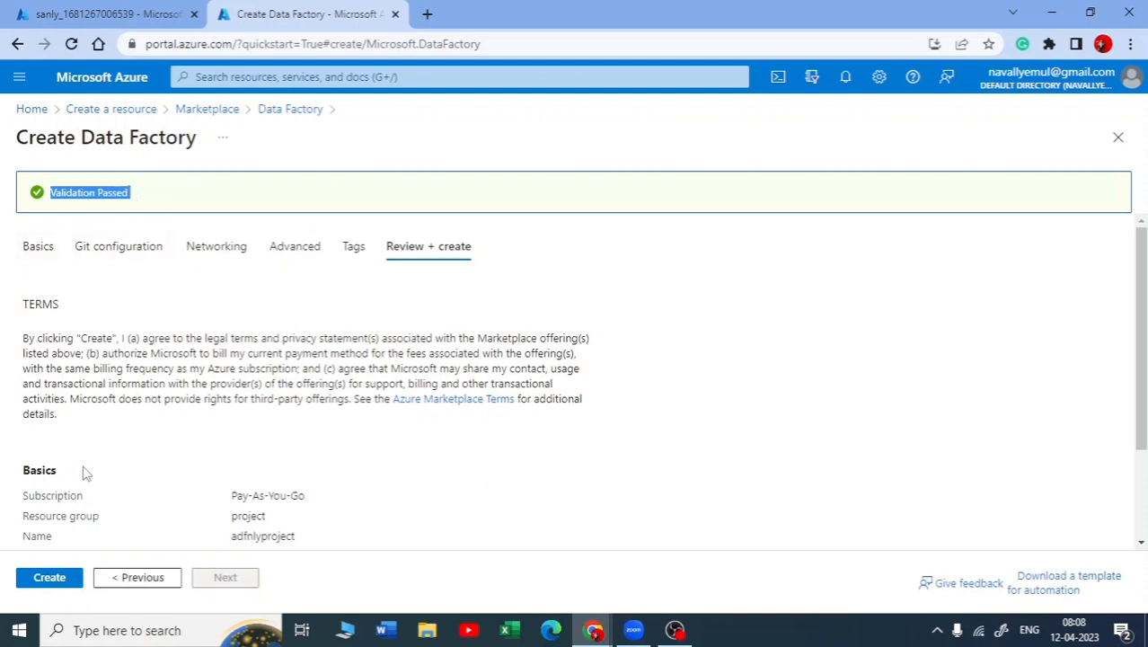
pyautogui.click(56, 586)
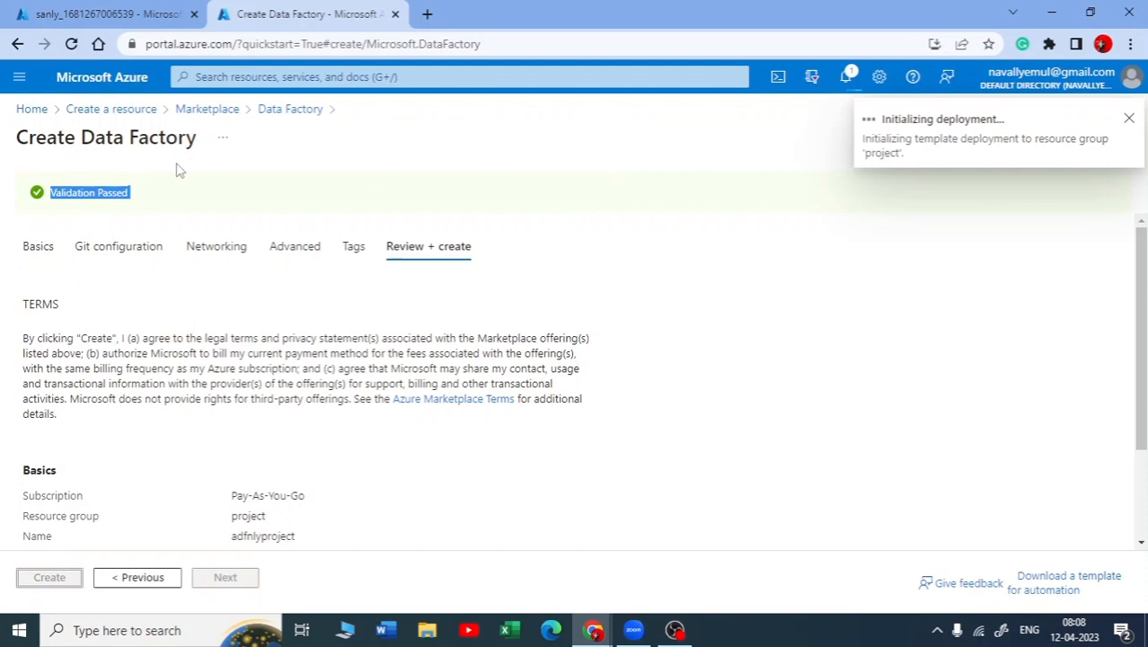
# Check the status of the sanly storage account's deployment
pyautogui.click(151, 27)
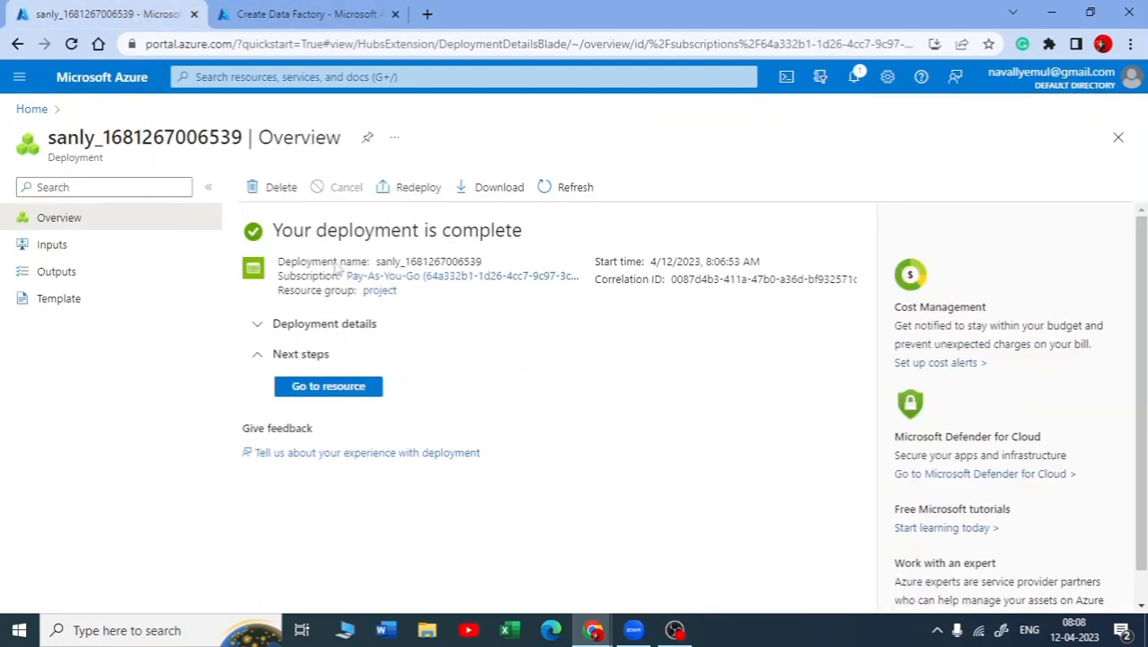
pyautogui.moveTo(292, 231); pyautogui.dragTo(536, 221)
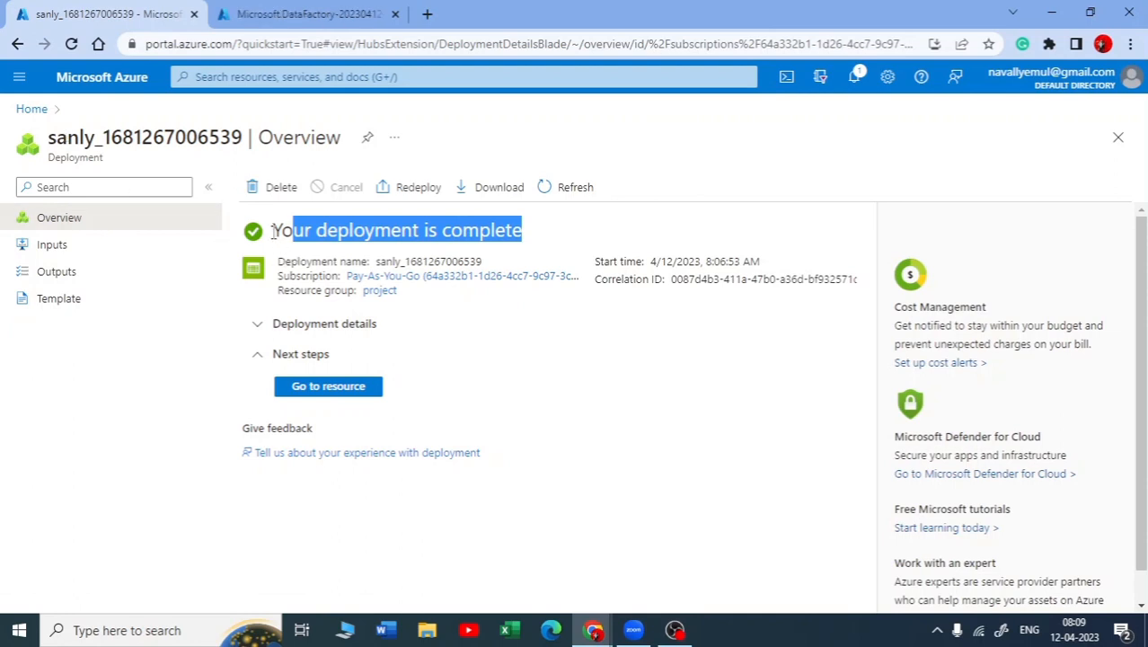
pyautogui.moveTo(275, 230); pyautogui.dragTo(519, 225)
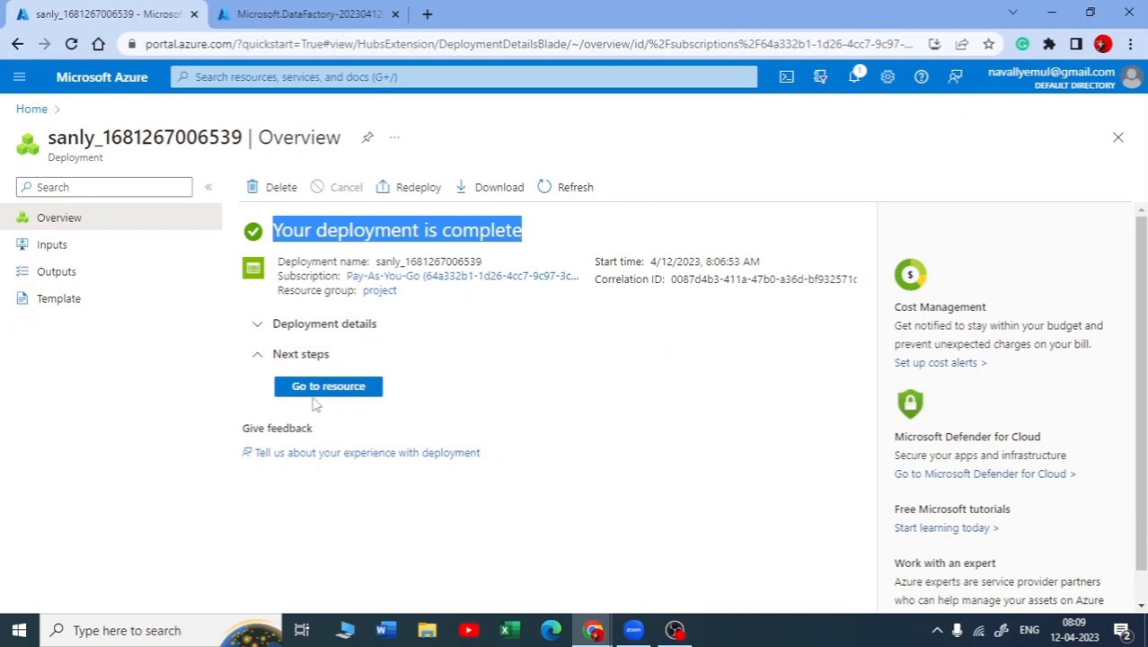
# Open the project resource group and check its listed resource type and the data factory's deployment status
pyautogui.click(40, 111)
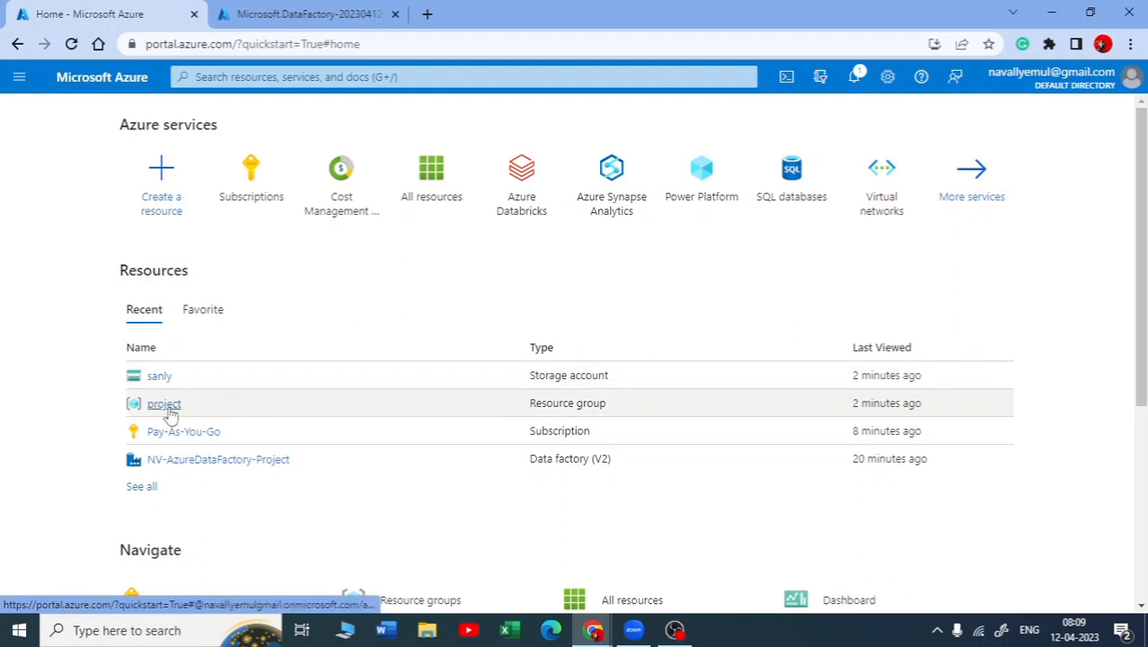
pyautogui.click(166, 406)
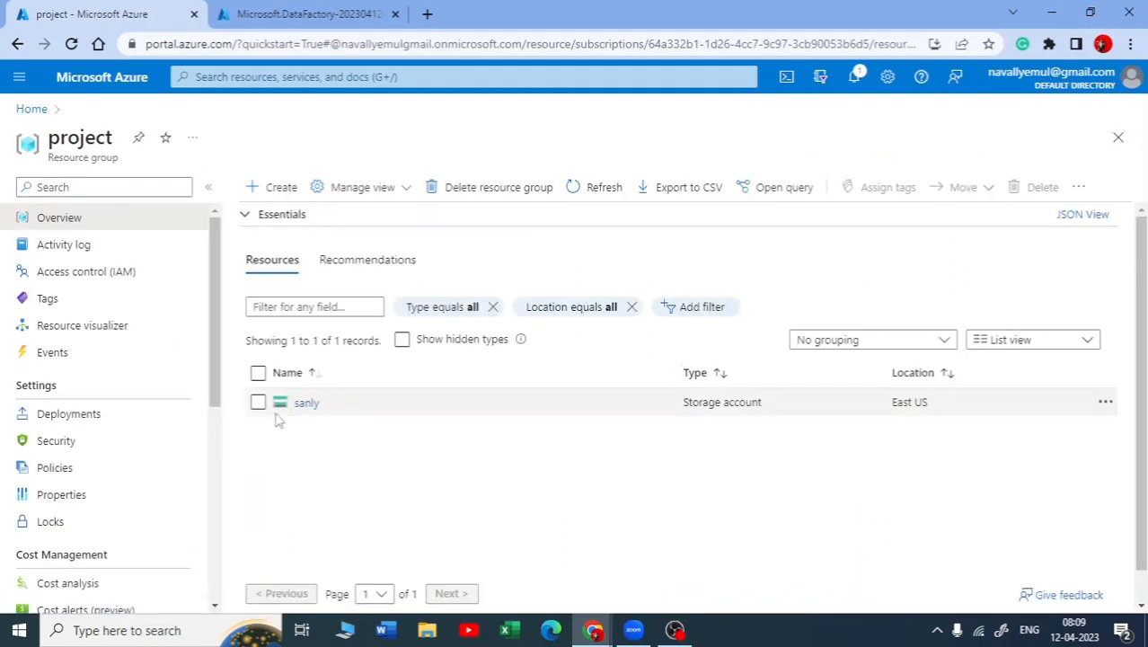
pyautogui.moveTo(767, 403); pyautogui.dragTo(660, 409)
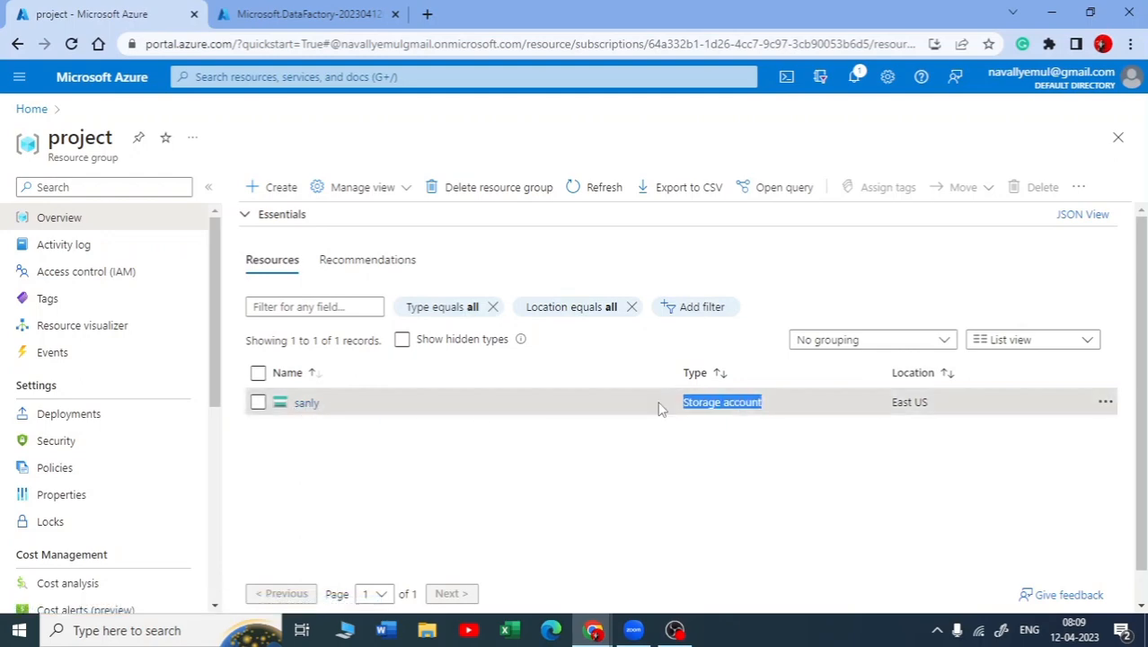
pyautogui.click(276, 22)
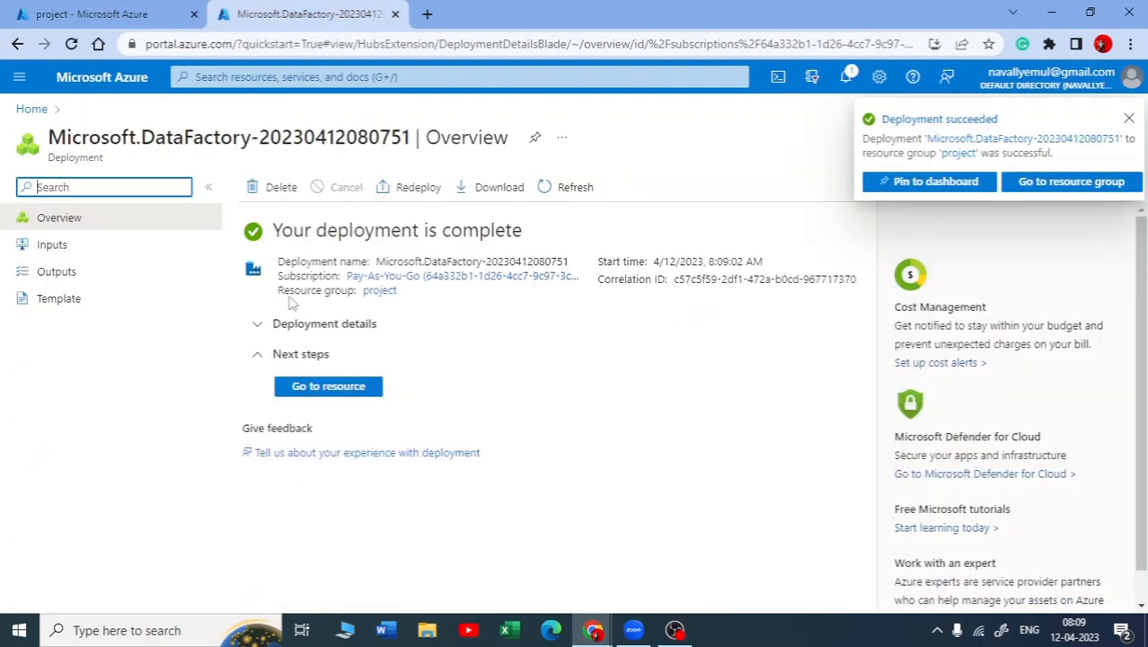
pyautogui.click(135, 14)
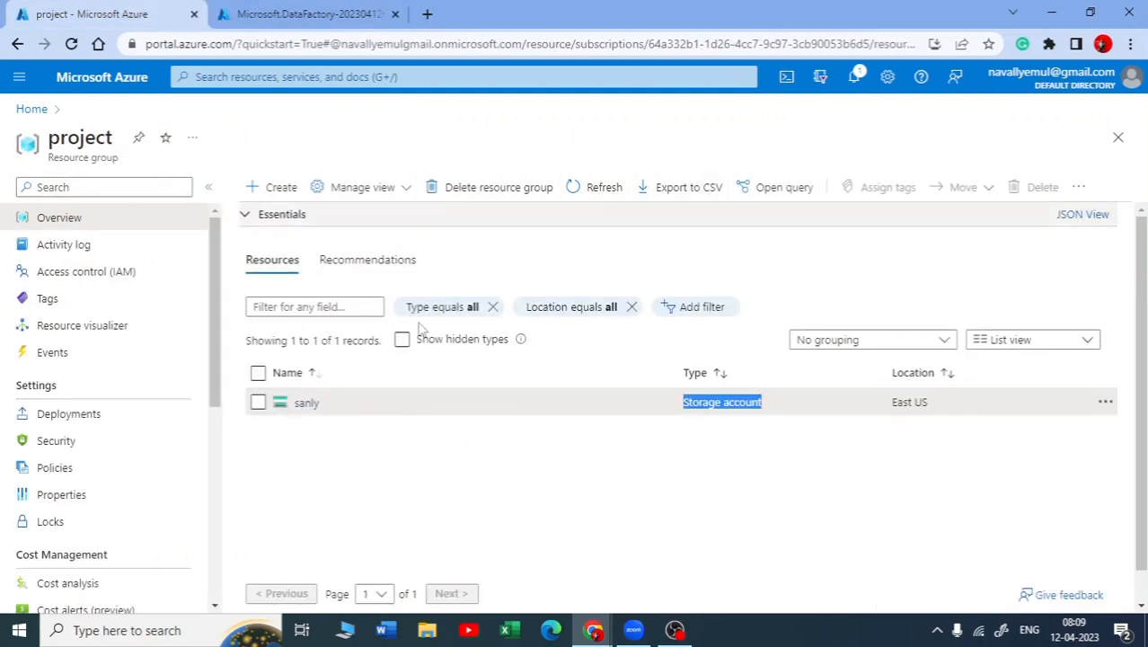
# Open the sanly storage account and check its hierarchical namespace setting
pyautogui.click(301, 409)
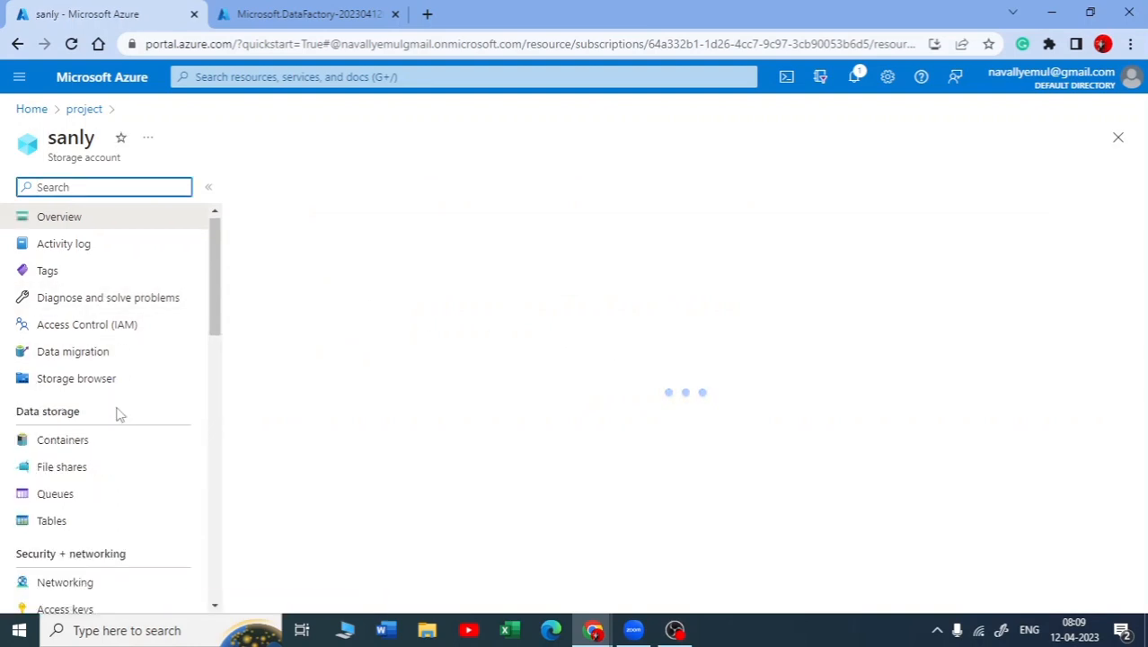
pyautogui.scroll(-1, 121, 414)
pyautogui.scroll(1, 96, 451)
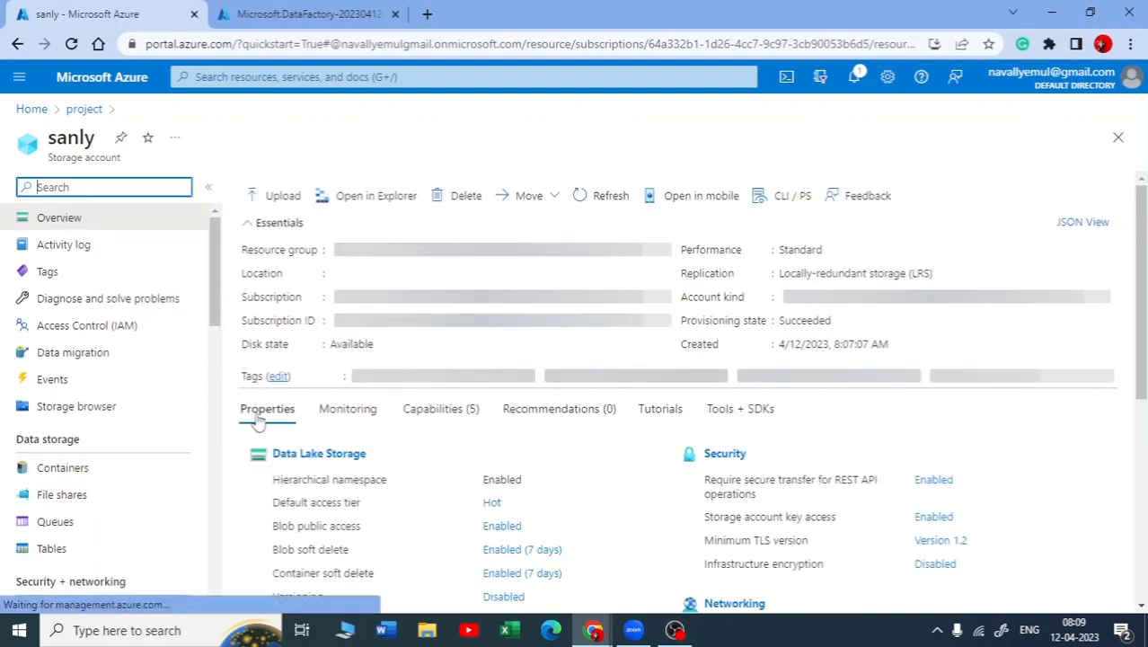
pyautogui.moveTo(278, 480); pyautogui.dragTo(393, 491)
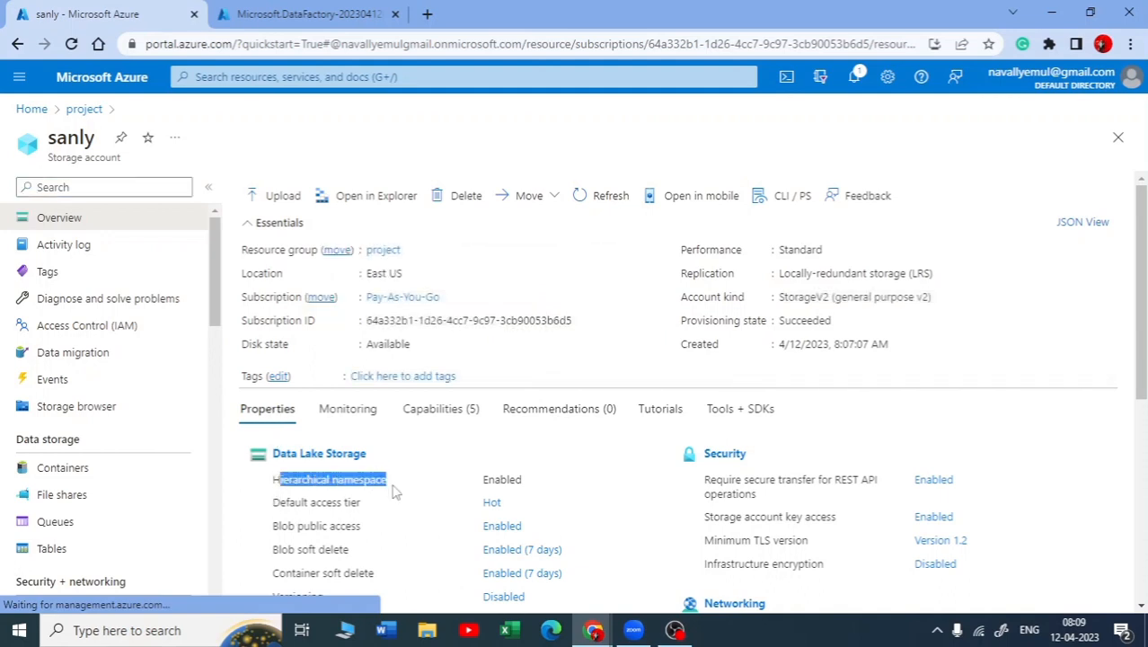
pyautogui.moveTo(522, 479); pyautogui.dragTo(486, 485)
# Create a container named raw with private access in the sanly storage account
pyautogui.click(43, 468)
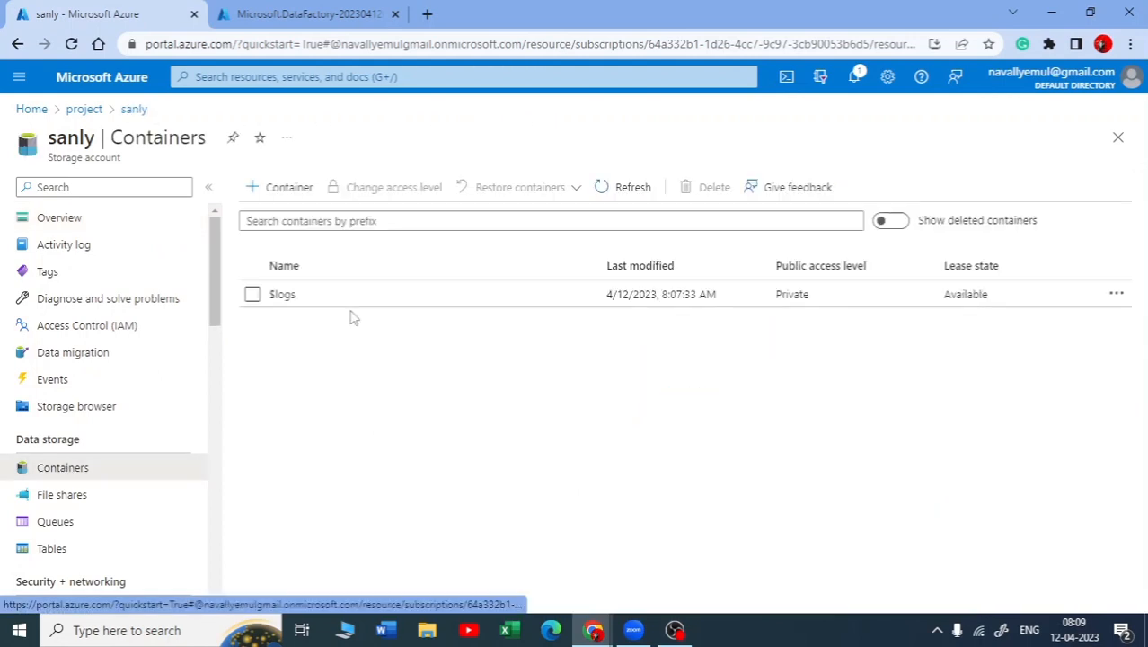
pyautogui.click(278, 187)
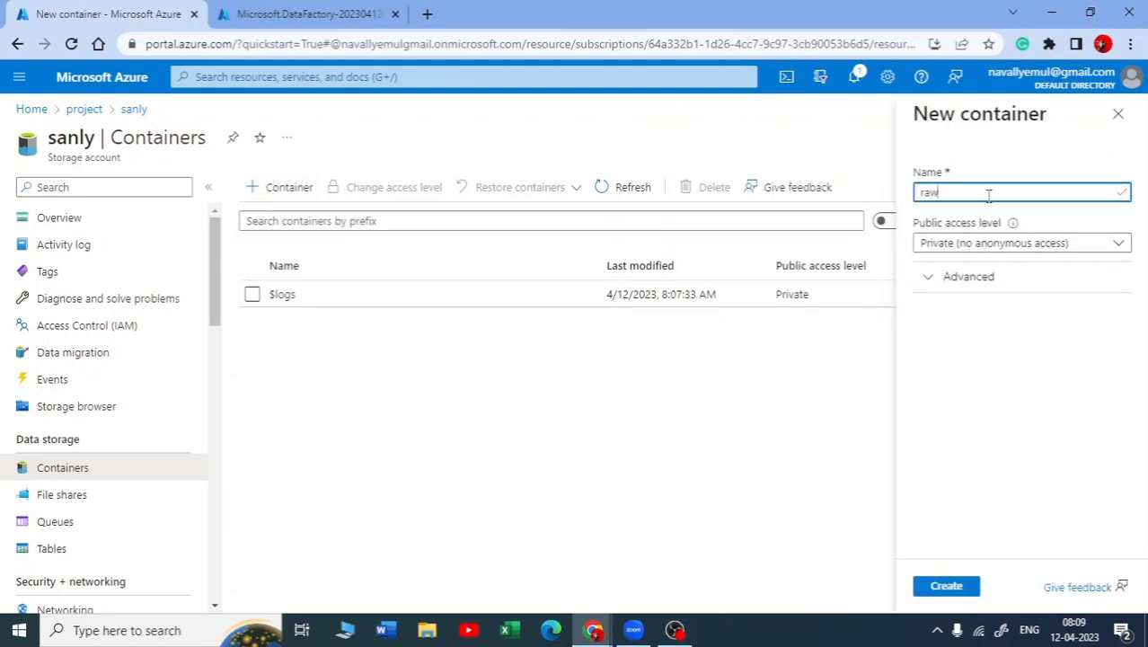
pyautogui.click(962, 591)
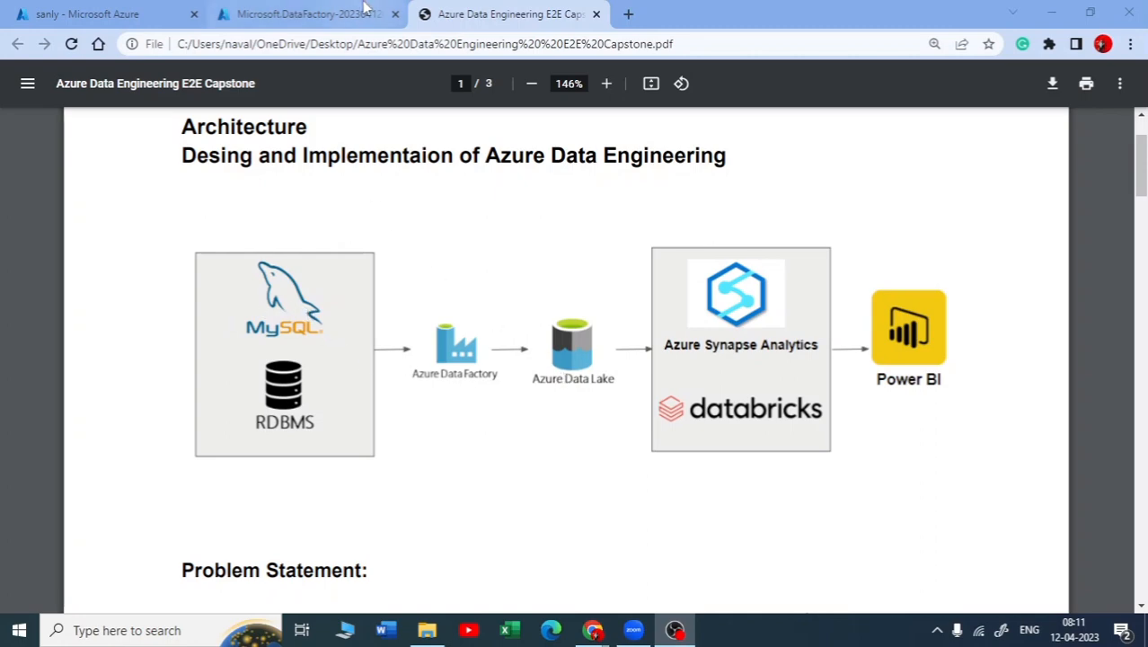
# Add a directory named tables inside the raw container
pyautogui.click(364, 12)
pyautogui.click(121, 11)
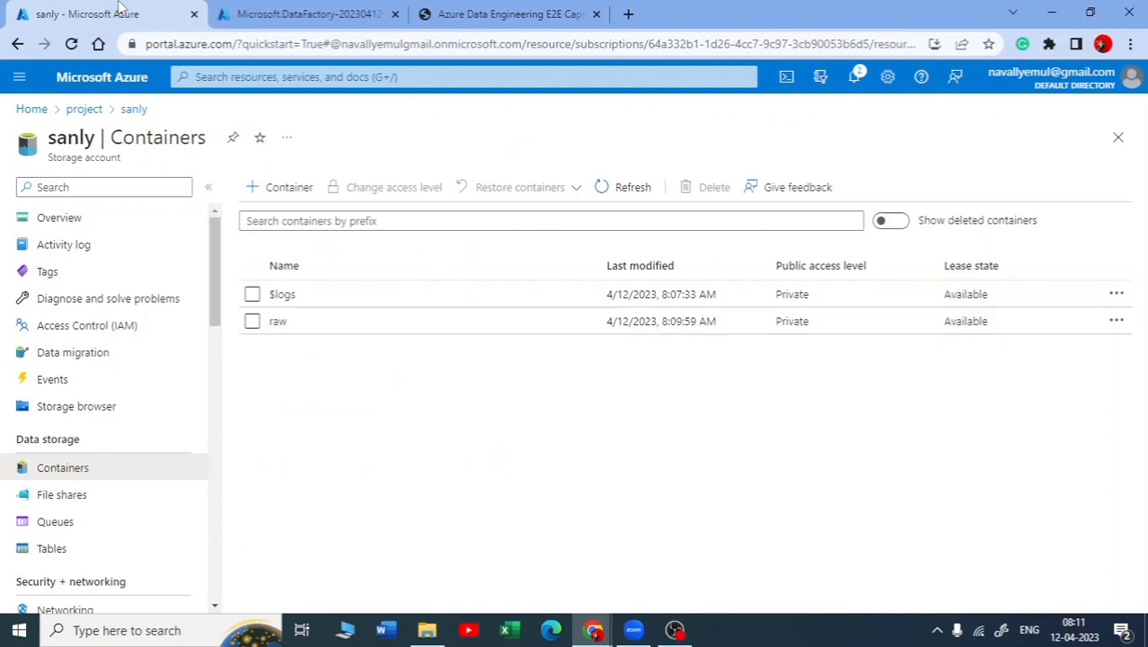
pyautogui.click(279, 324)
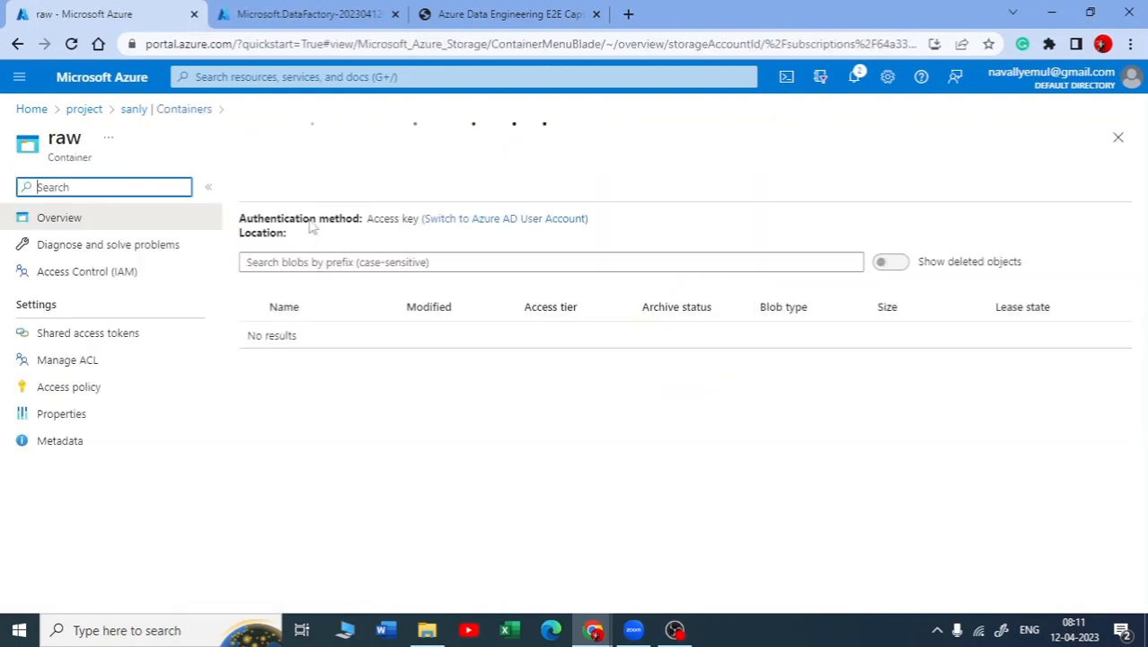
pyautogui.click(355, 188)
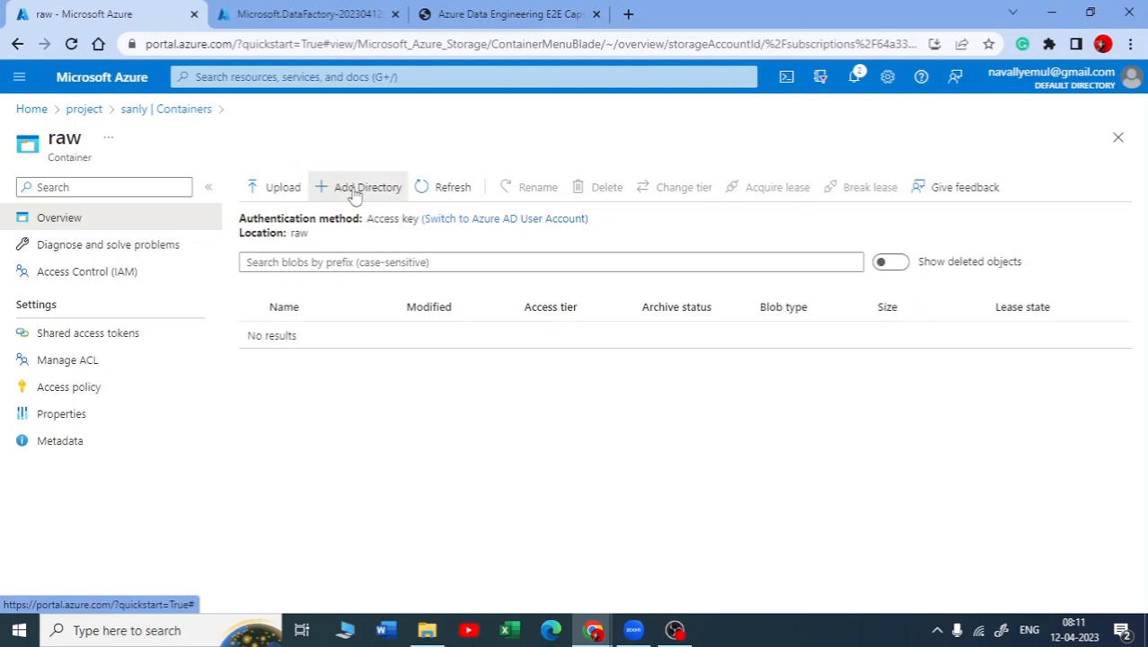
pyautogui.write('tables')
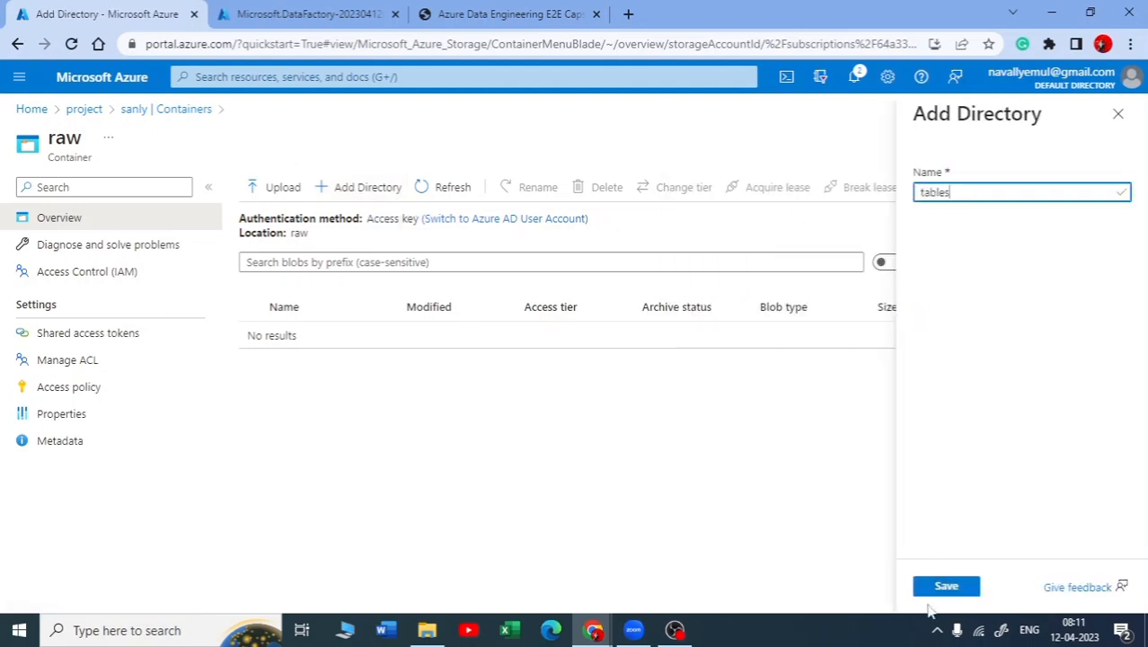
pyautogui.click(946, 586)
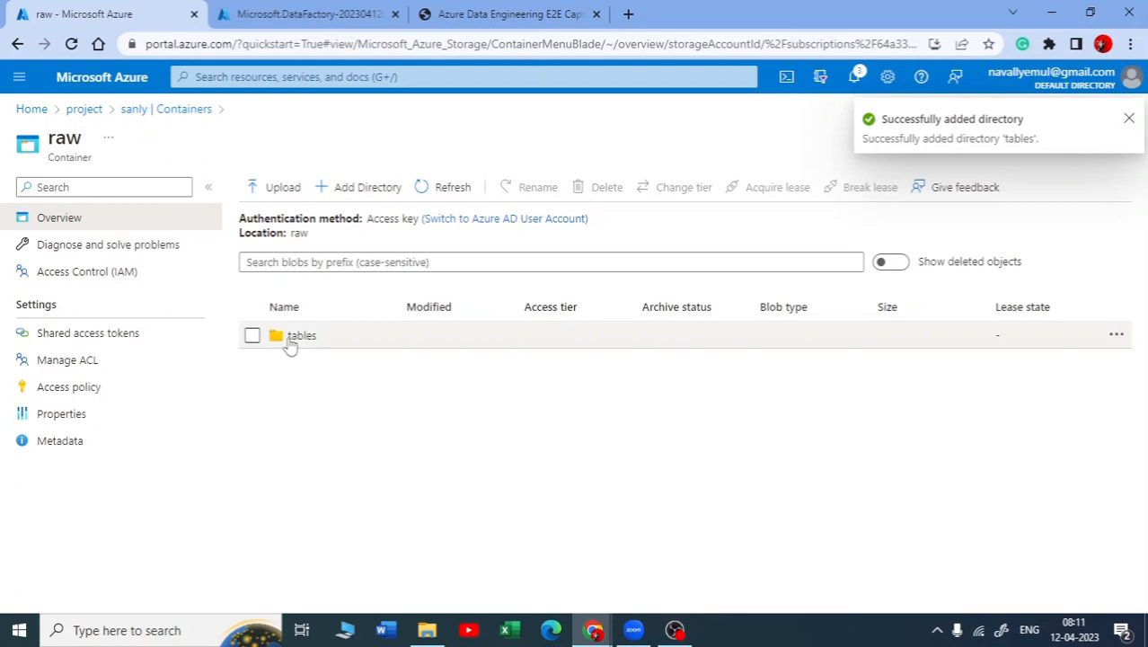
pyautogui.click(1129, 119)
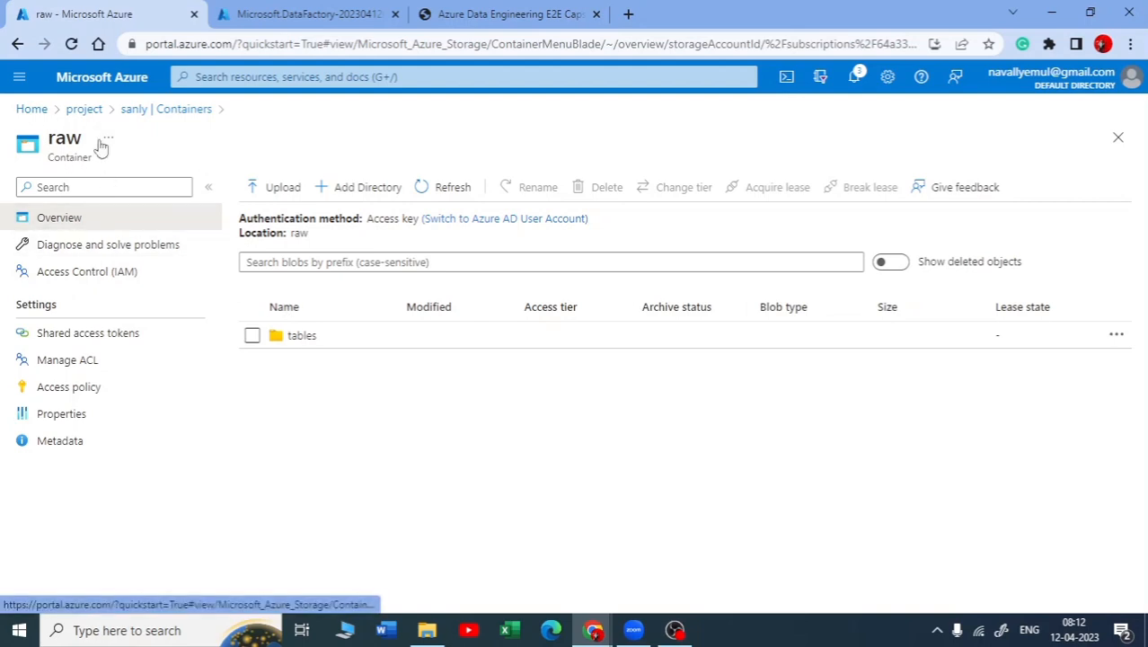
# Refresh the project resource group's resource list and consult the architecture diagram in the Azure Data Engineering capstone PDF
pyautogui.click(97, 114)
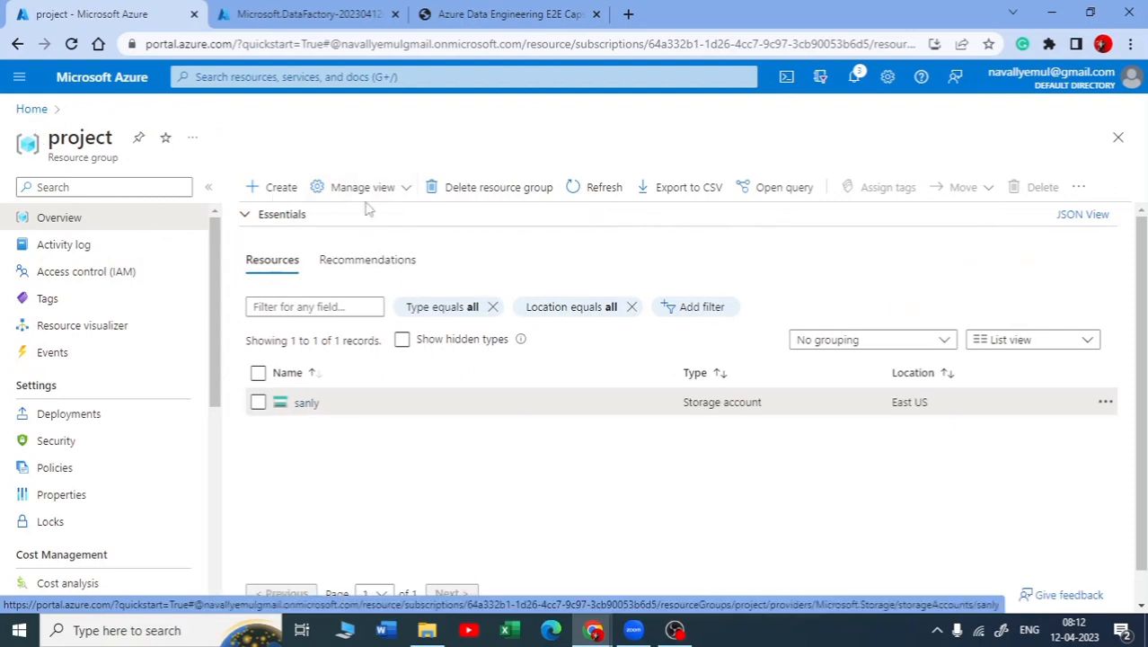
pyautogui.click(571, 190)
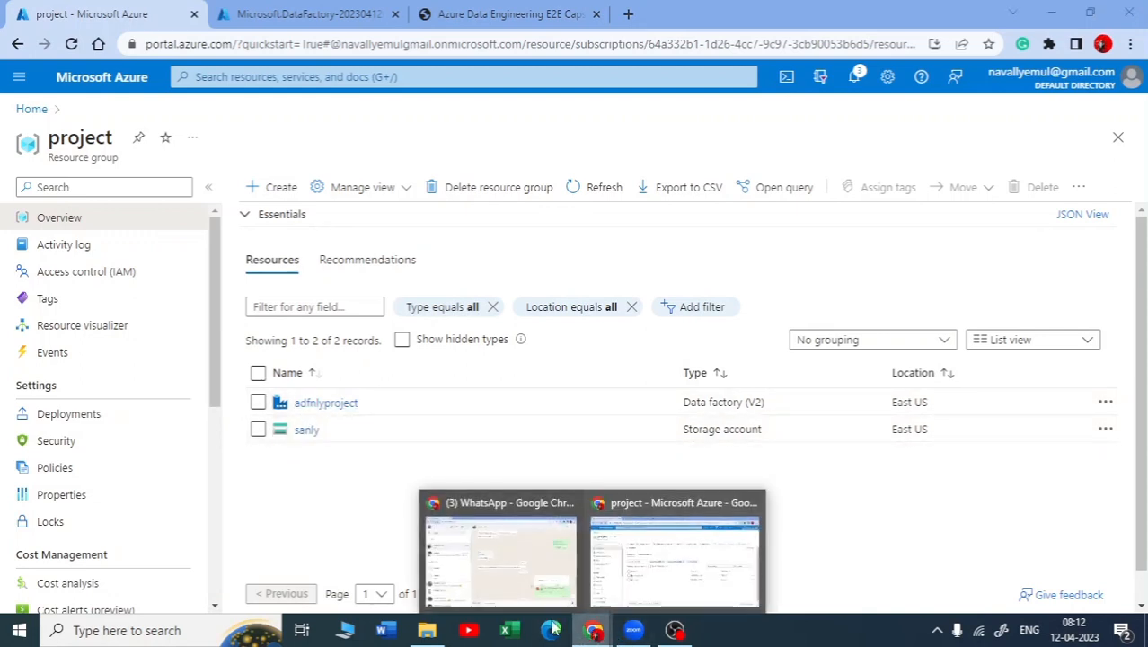
pyautogui.click(421, 10)
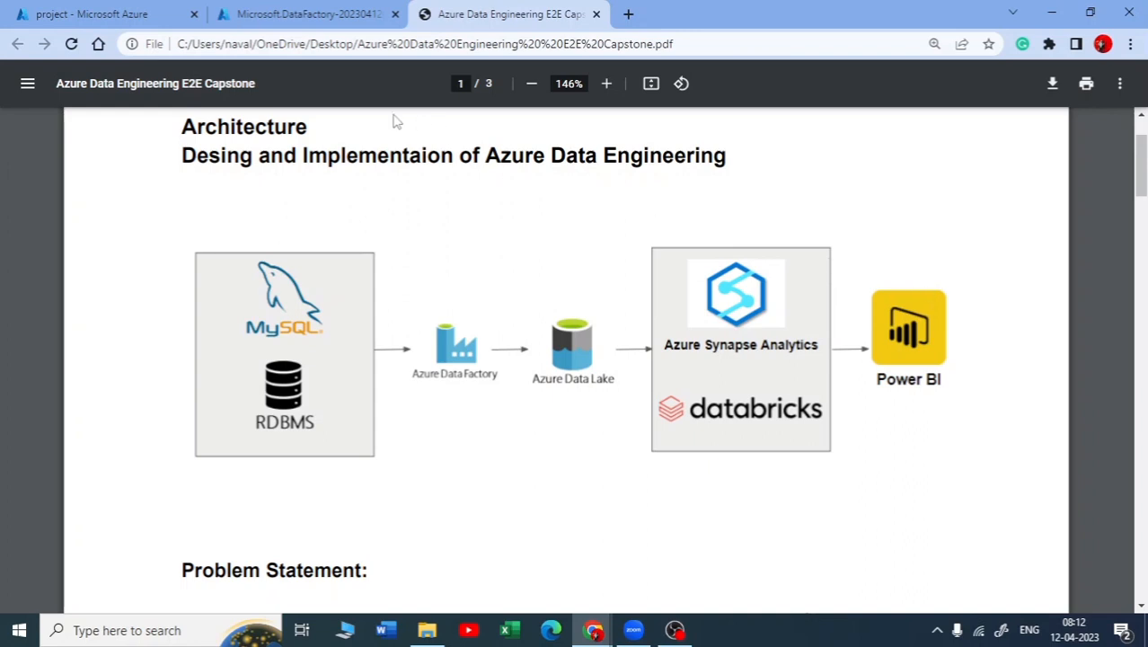
pyautogui.click(115, 13)
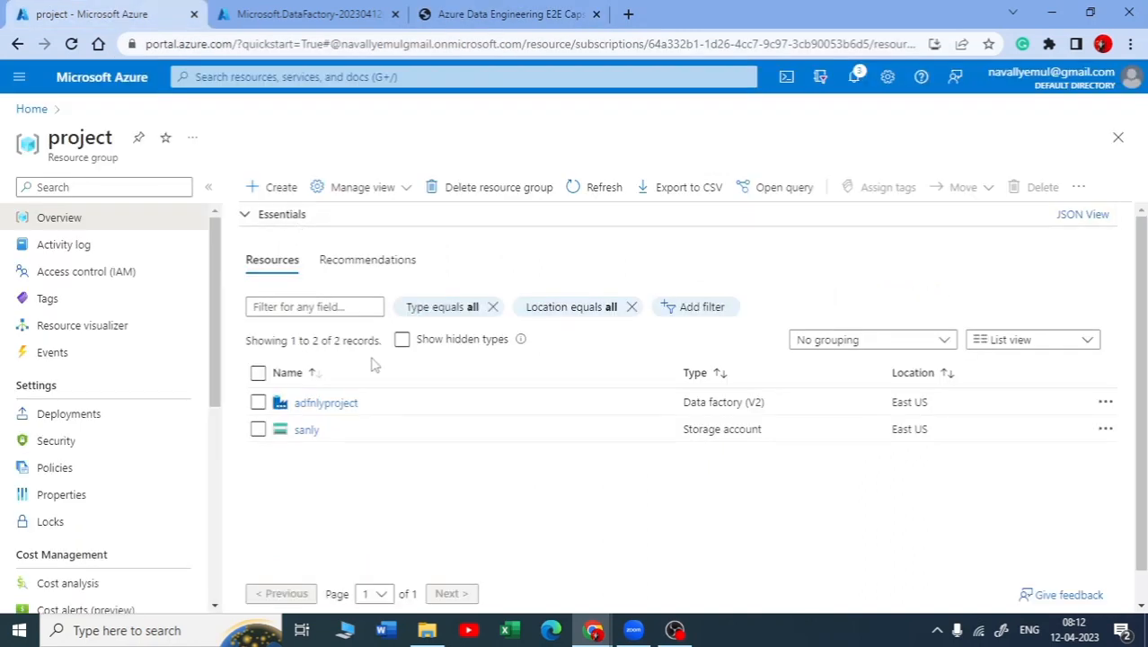
# Open the adfnlyproject data factory and launch its Azure Data Factory Studio
pyautogui.click(337, 409)
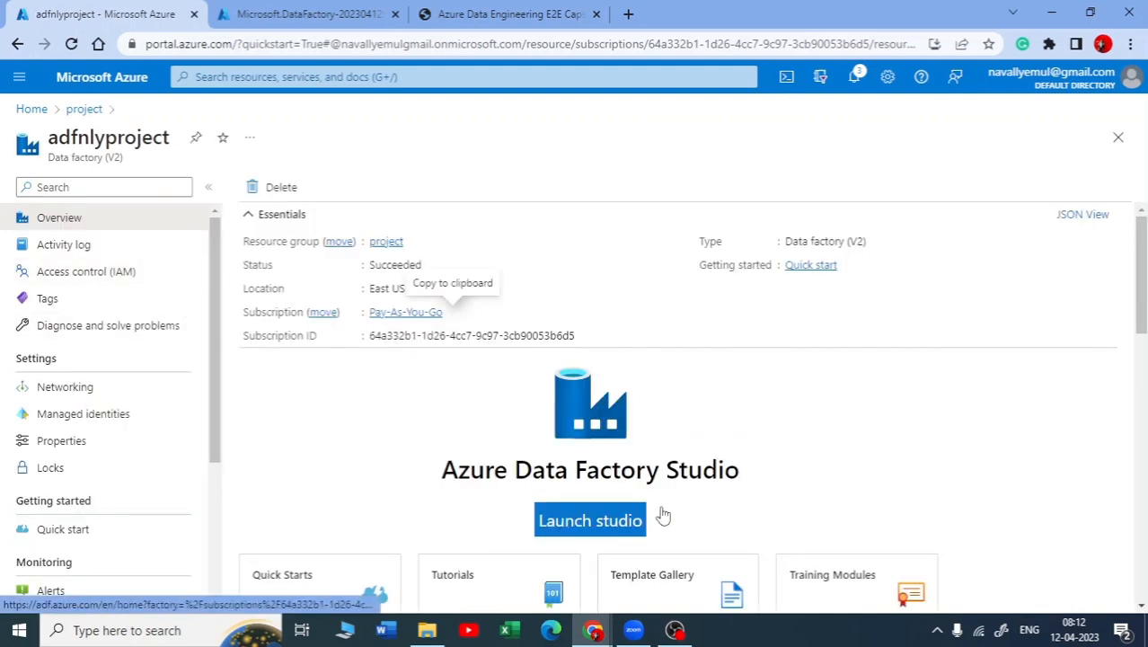
pyautogui.click(537, 520)
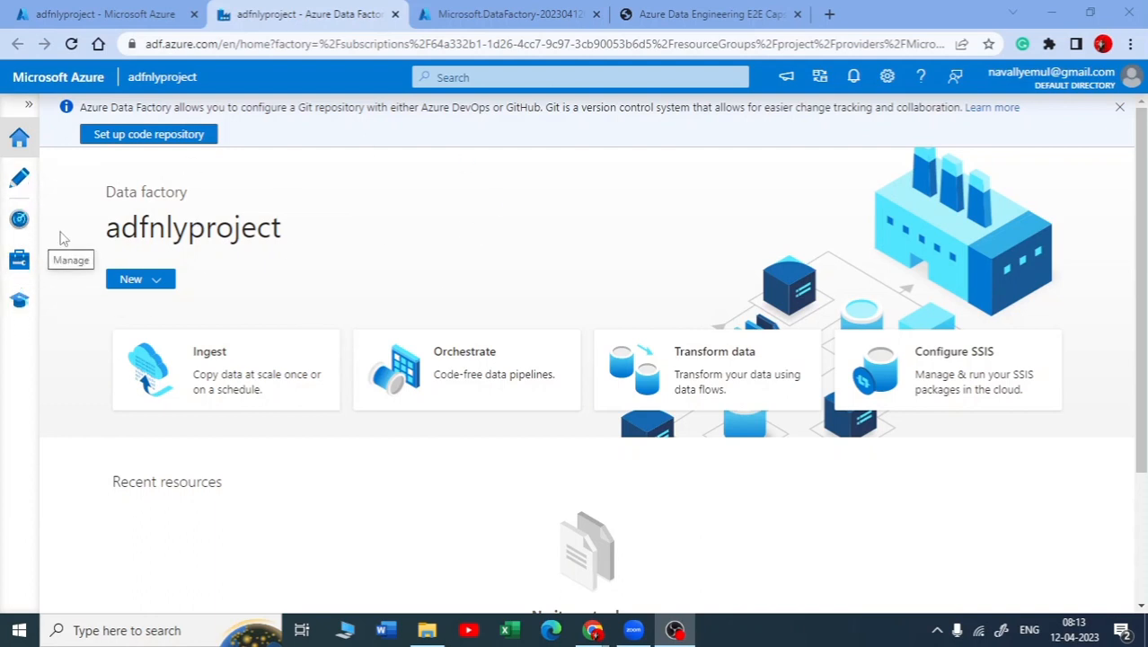
# Find and launch MySQL Workbench 8.0 CE on the computer
pyautogui.click(130, 632)
pyautogui.write('myds')
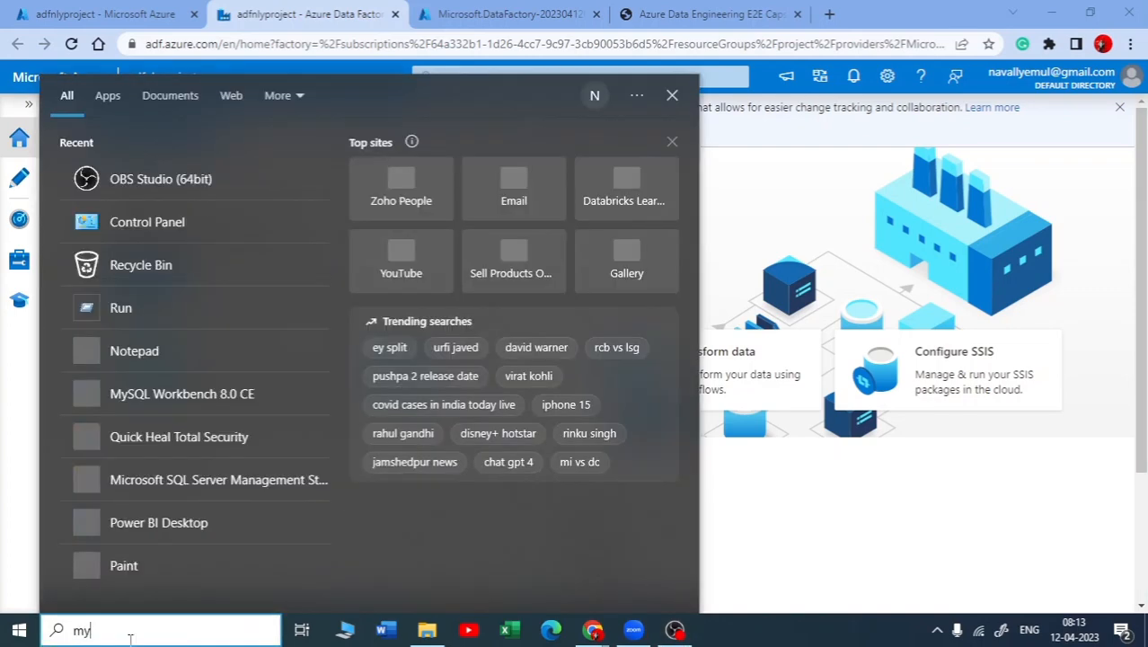
pyautogui.press('BackSpace')
pyautogui.write('sql')
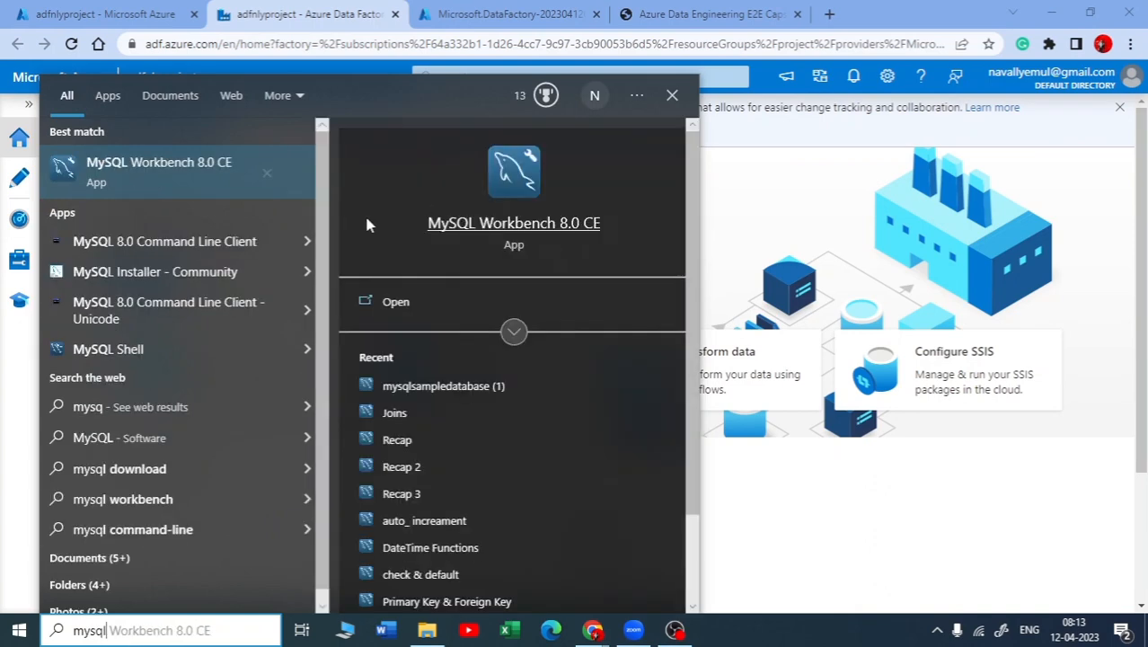
pyautogui.click(160, 160)
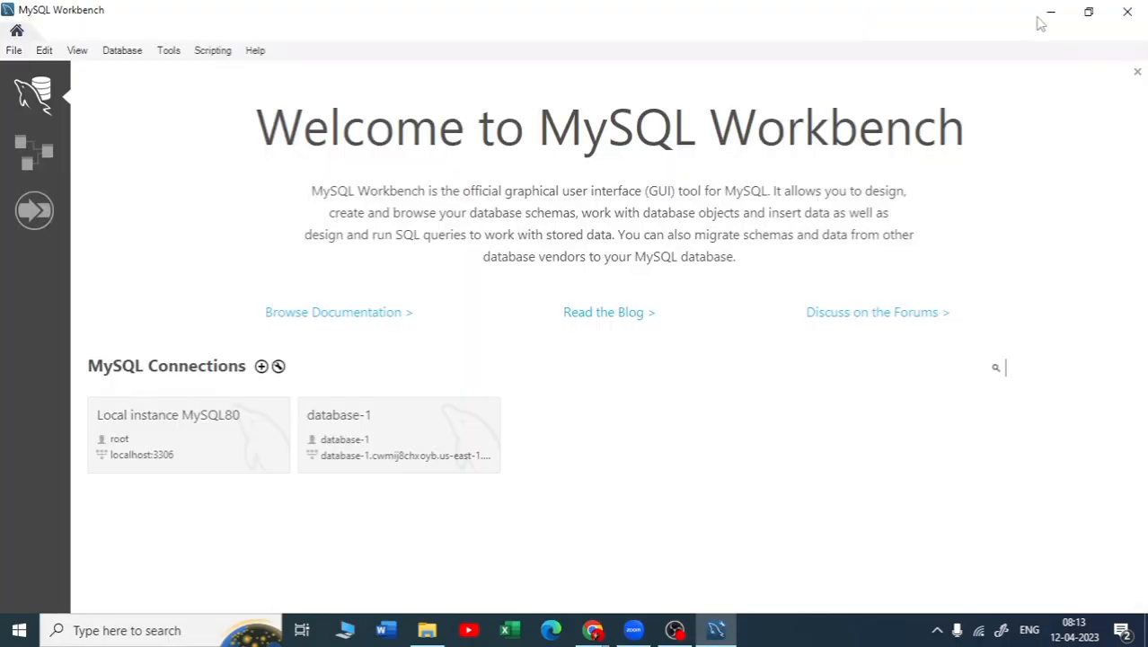
# Start a connection to Local instance MySQL80 and return to the data factory studio in the browser
pyautogui.click(280, 399)
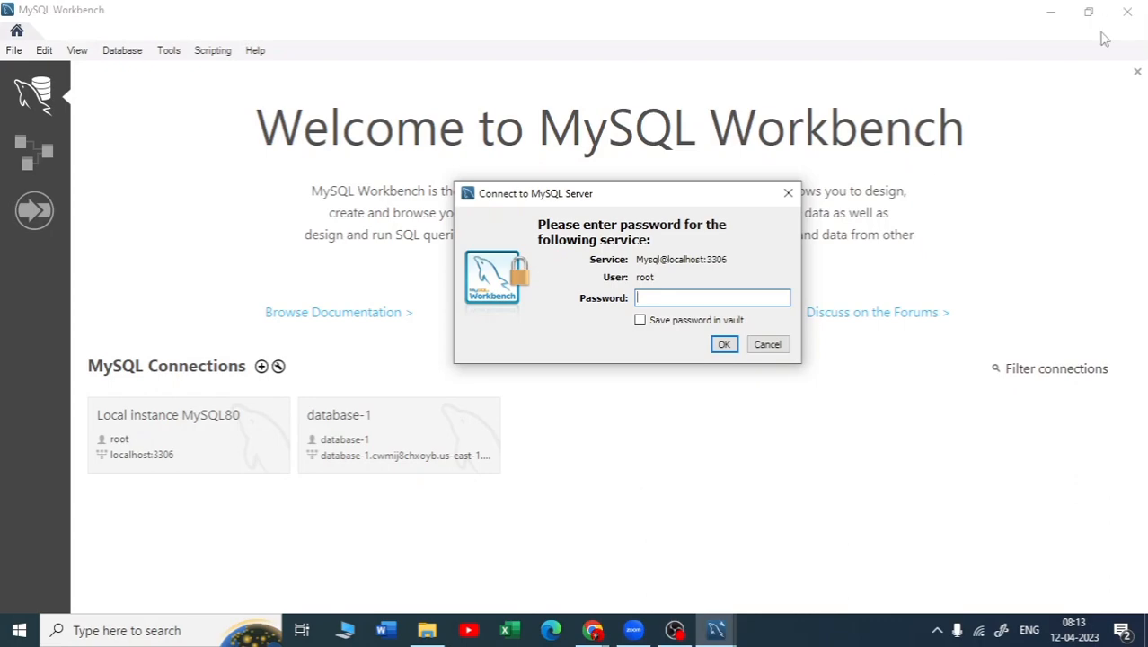
pyautogui.click(1003, 18)
pyautogui.click(765, 349)
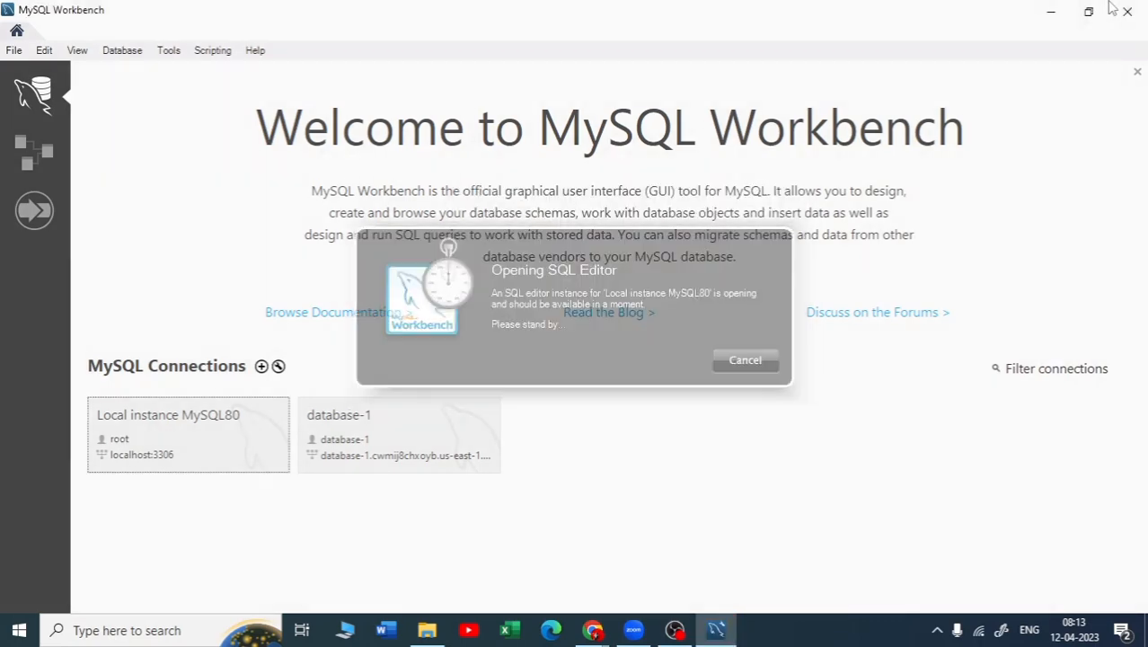
pyautogui.click(1050, 11)
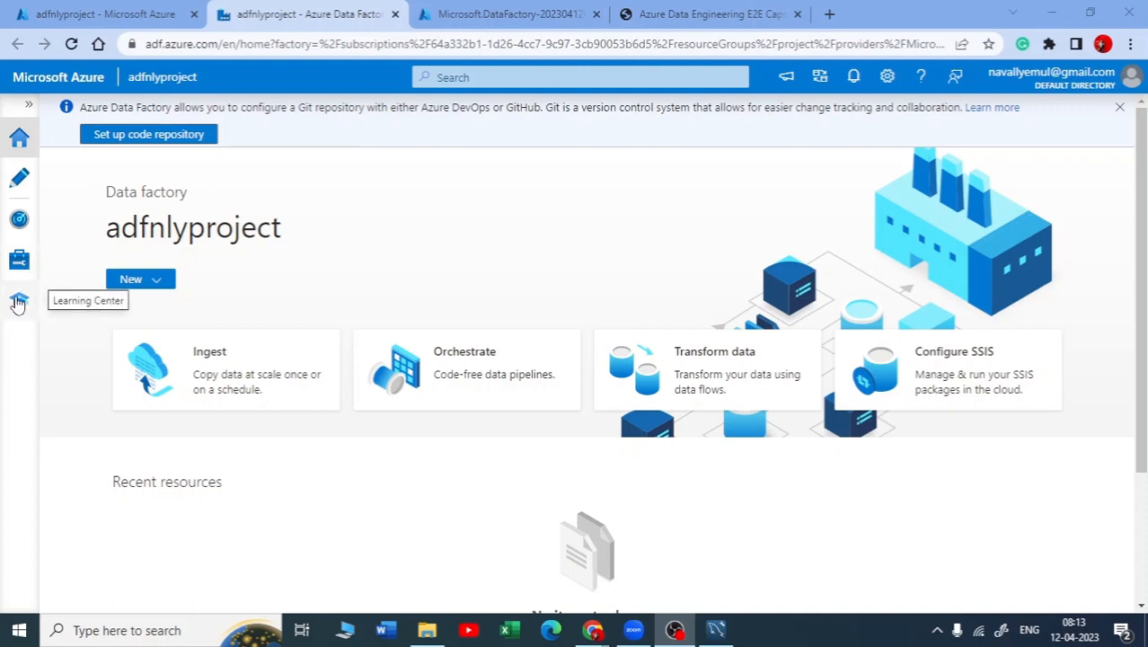
# Open the data factory's integration runtimes and widen the Name column to read the full runtime name
pyautogui.click(27, 269)
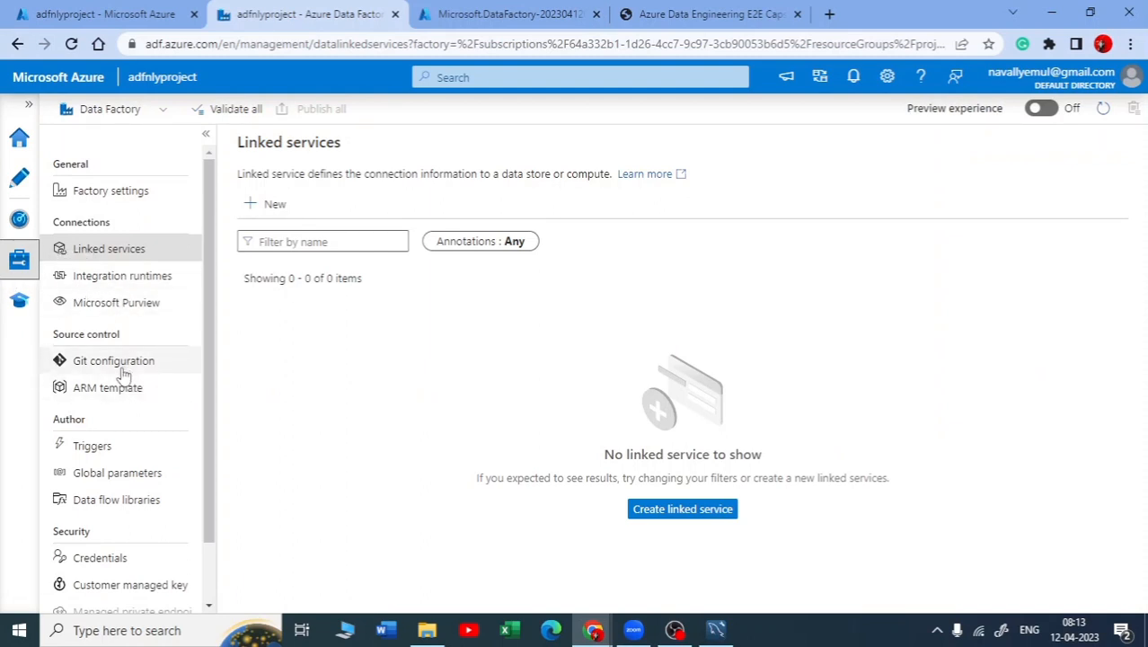
pyautogui.scroll(-1, 115, 533)
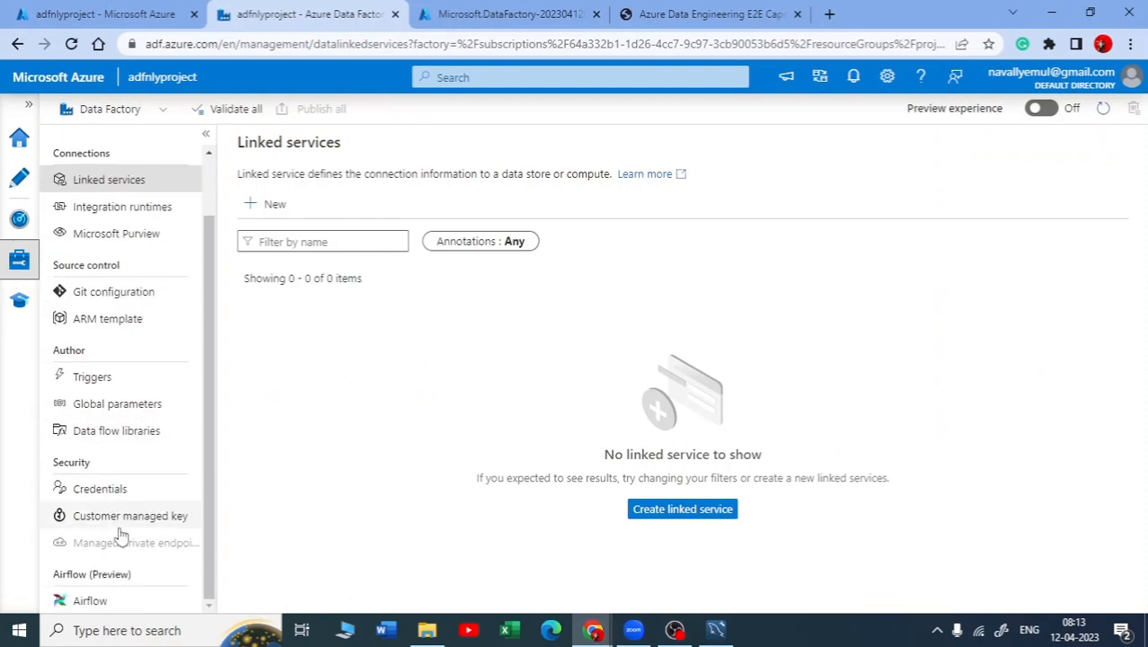
pyautogui.scroll(1, 106, 438)
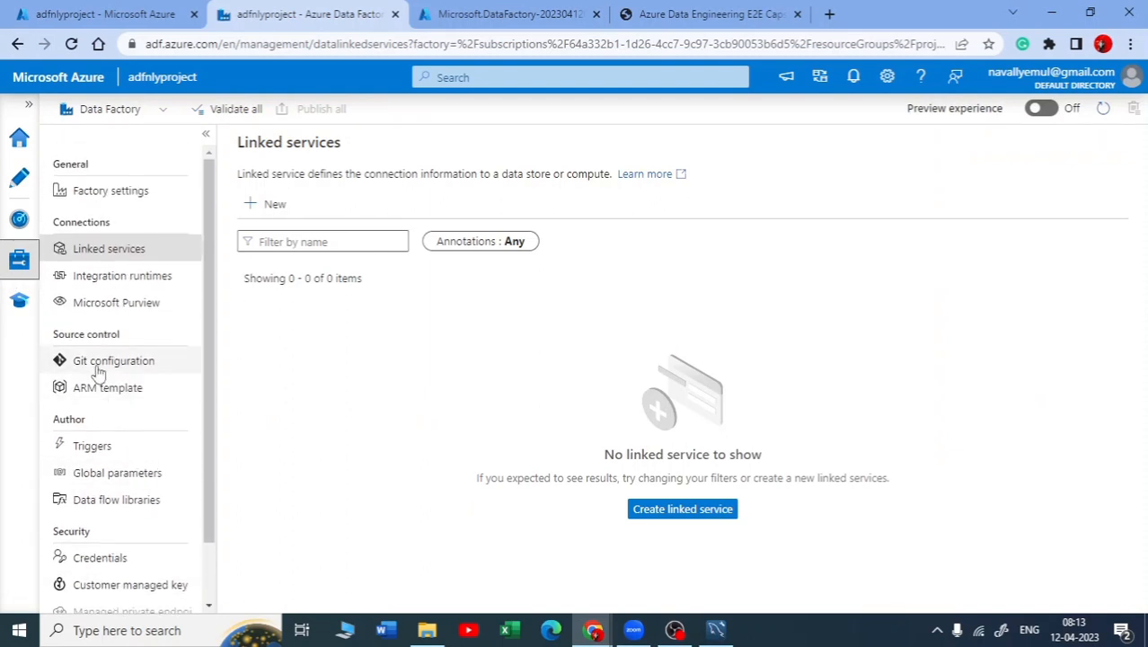
pyautogui.click(118, 278)
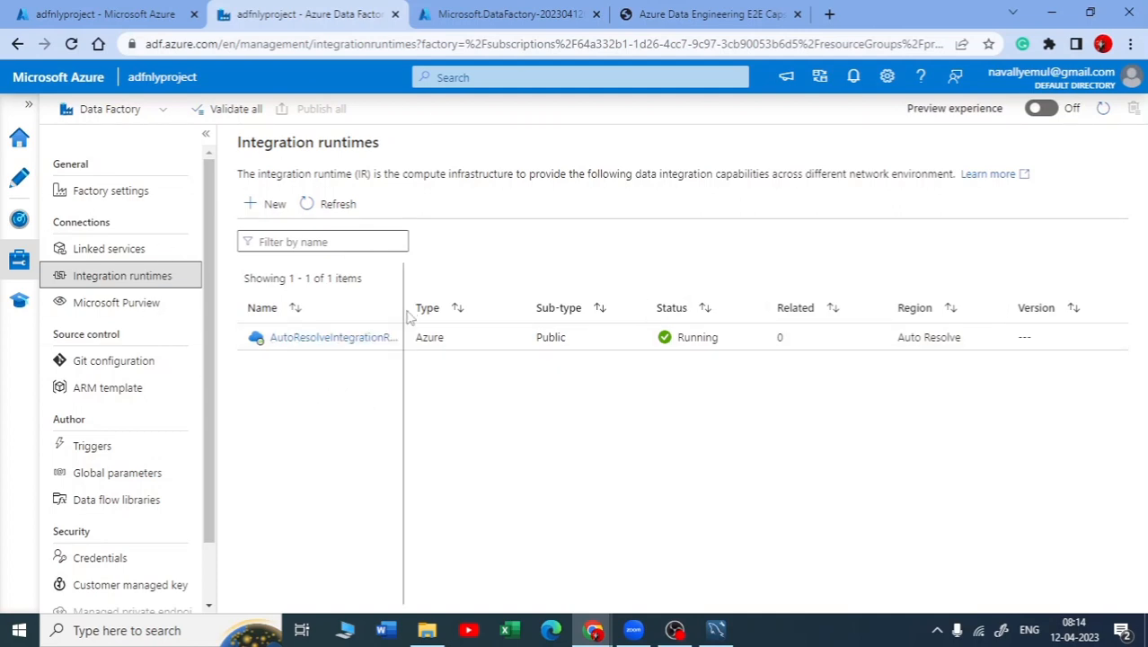
pyautogui.moveTo(408, 315); pyautogui.dragTo(471, 316)
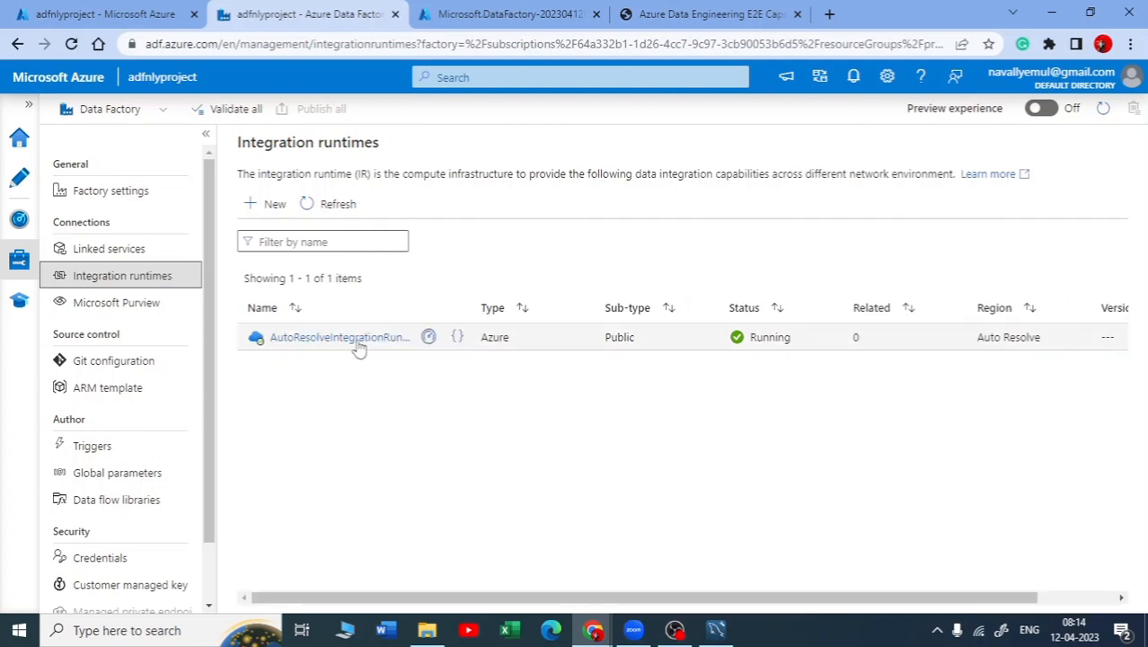
pyautogui.moveTo(463, 308); pyautogui.dragTo(433, 307)
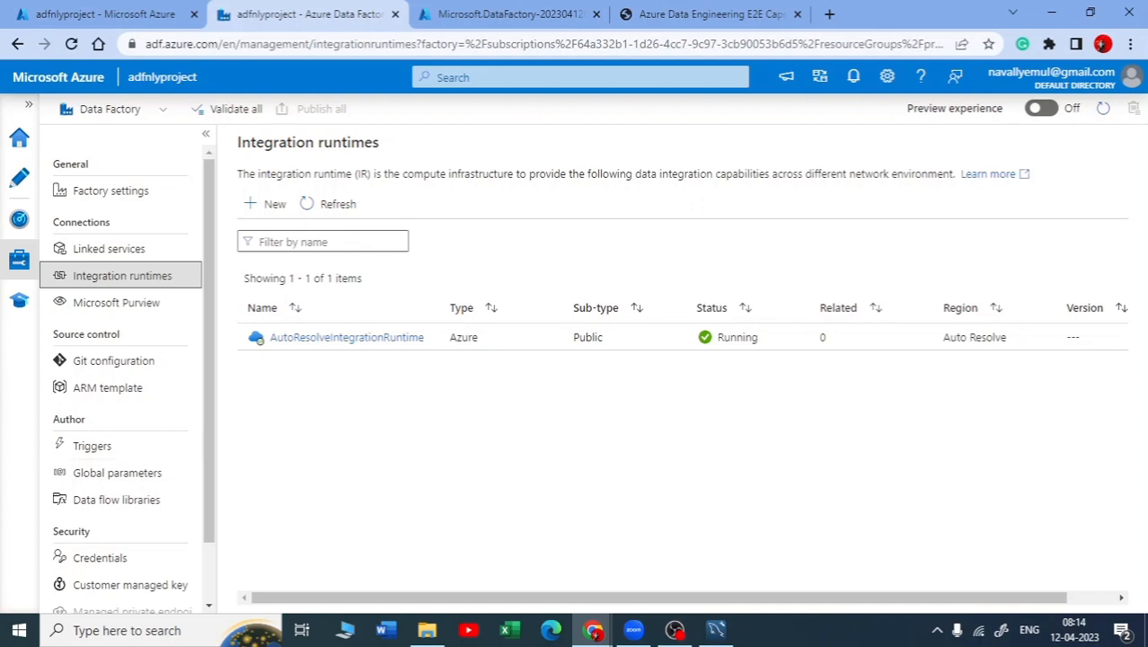
# Switch to Microsoft Whiteboard and open a blank whiteboard
pyautogui.click(954, 631)
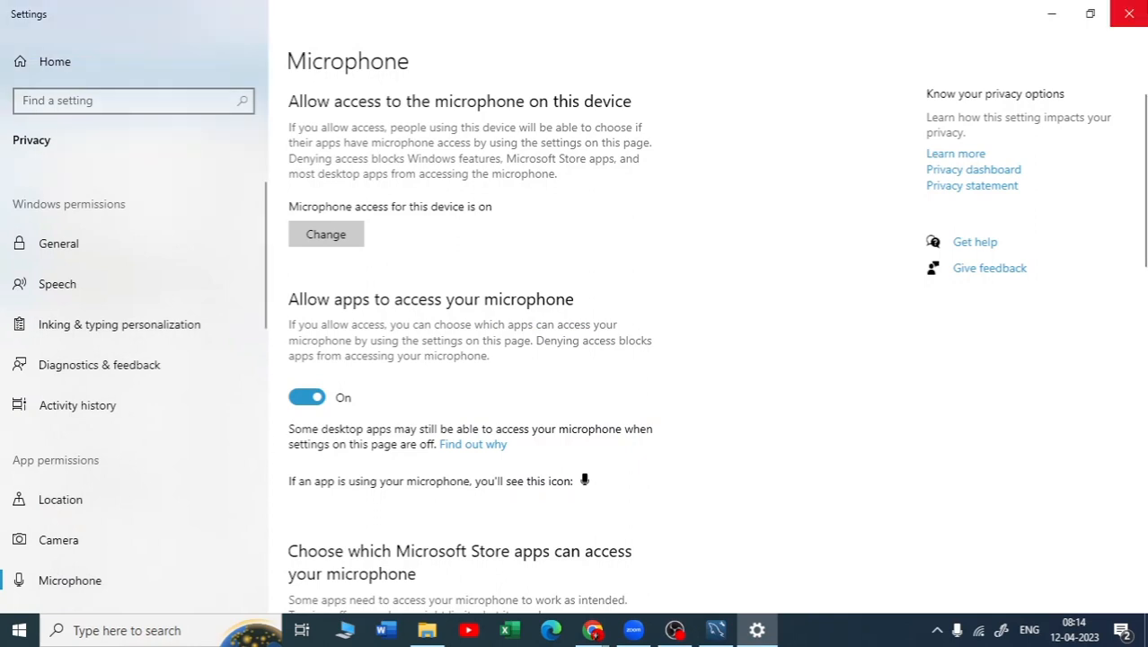
pyautogui.click(1129, 14)
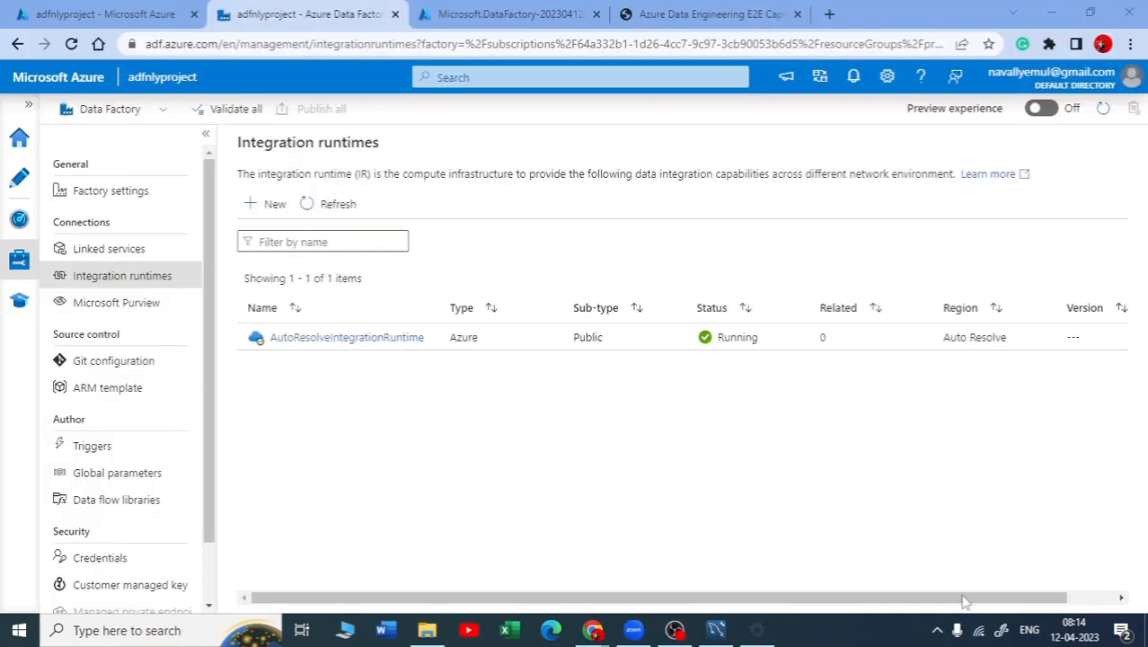
pyautogui.click(1002, 629)
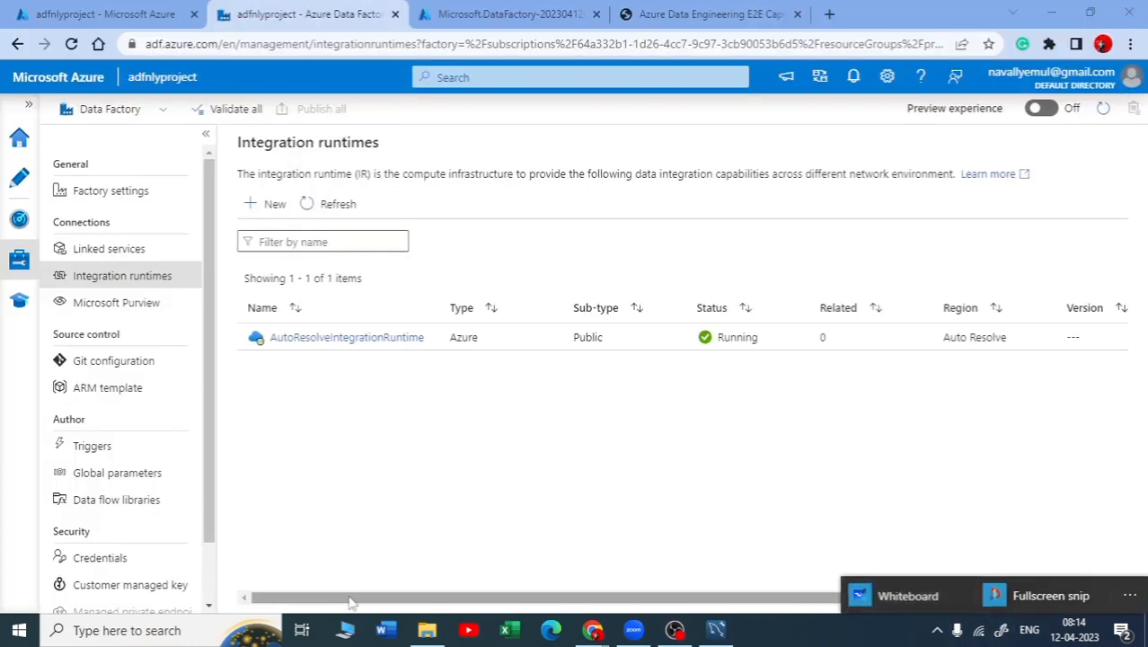
pyautogui.click(905, 596)
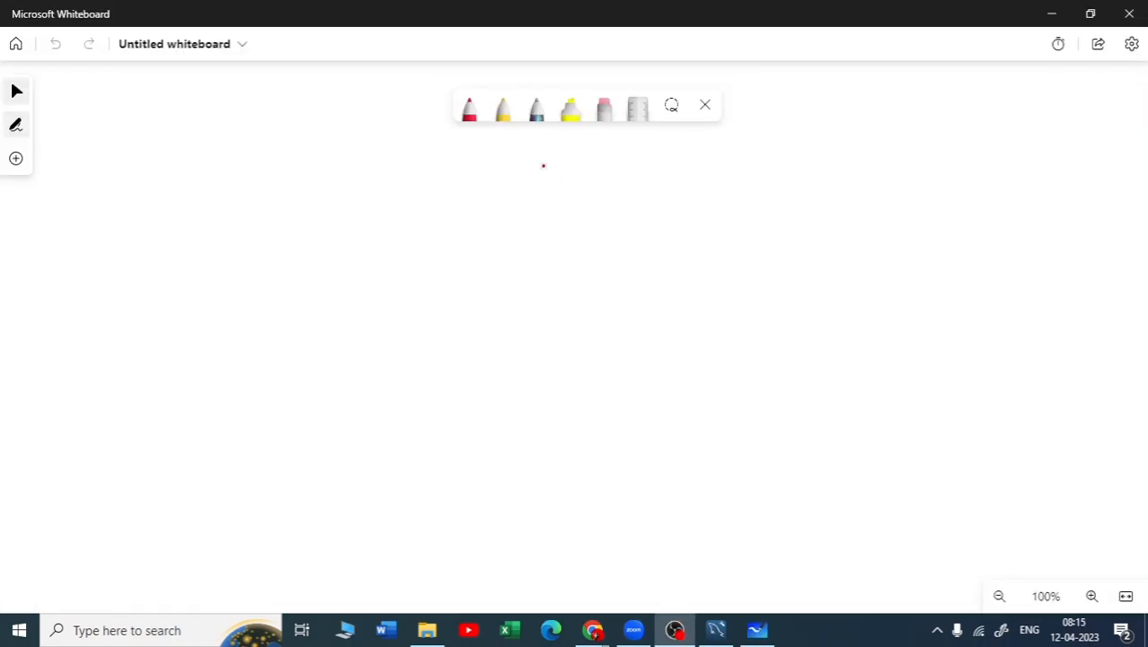
# Handwrite "My SQL" in red on the whiteboard and draw a rectangle labelled "ADF" to its right
pyautogui.moveTo(181, 199)
pyautogui.mouseDown()
pyautogui.moveTo(192, 216)
pyautogui.moveTo(232, 214)
pyautogui.moveTo(235, 229)
pyautogui.mouseUp()
pyautogui.moveTo(285, 194)
pyautogui.mouseDown()
pyautogui.moveTo(275, 209)
pyautogui.moveTo(311, 203)
pyautogui.mouseUp()
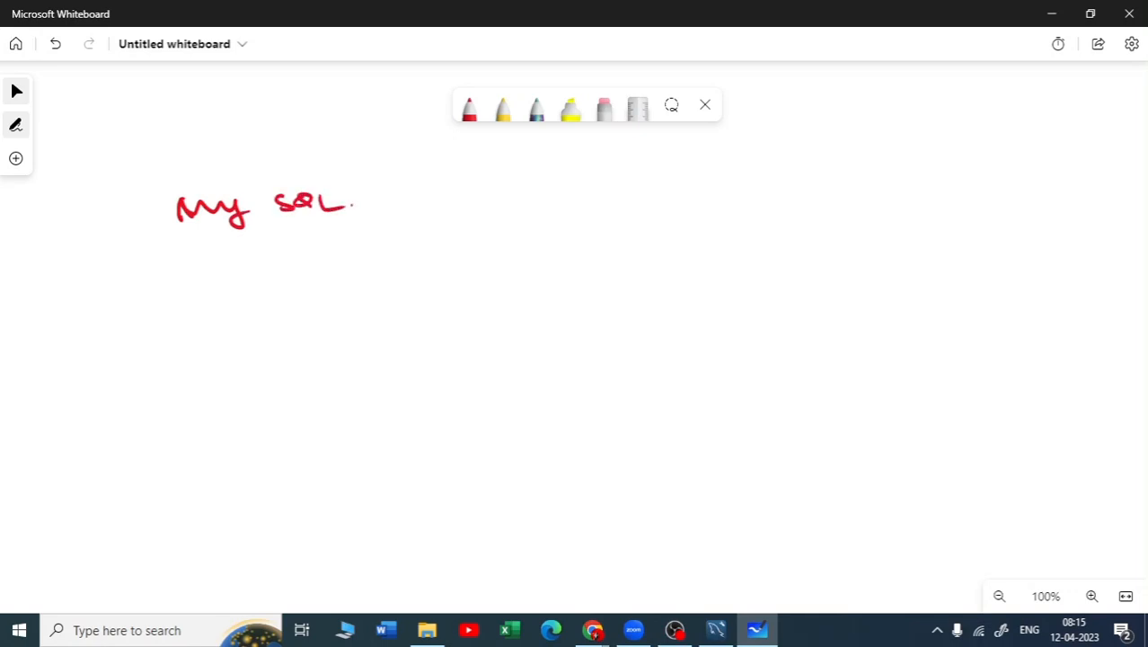
pyautogui.moveTo(527, 201)
pyautogui.mouseDown()
pyautogui.moveTo(536, 245)
pyautogui.moveTo(633, 194)
pyautogui.moveTo(536, 244)
pyautogui.mouseUp()
pyautogui.moveTo(526, 165); pyautogui.dragTo(536, 181)
pyautogui.moveTo(519, 175); pyautogui.dragTo(566, 181)
pyautogui.click(543, 167)
pyautogui.moveTo(567, 165); pyautogui.dragTo(569, 181)
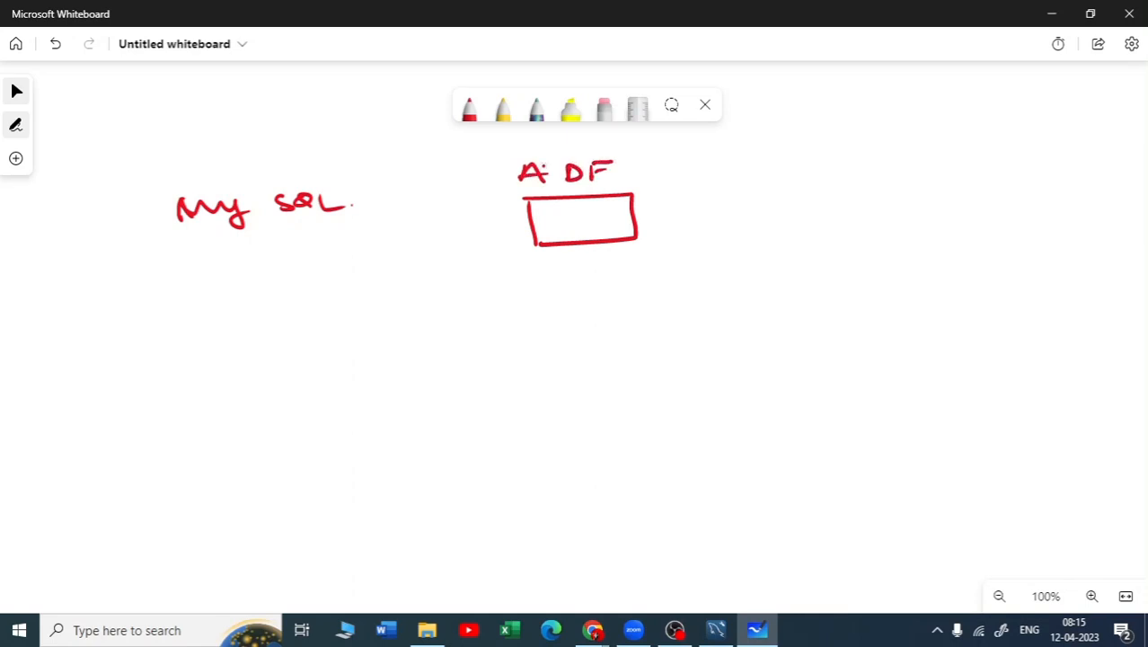
# Draw a rectangle divided into four cells right of ADF, labelled "SA" above and "ADLS" below
pyautogui.moveTo(845, 178)
pyautogui.mouseDown()
pyautogui.moveTo(845, 219)
pyautogui.moveTo(930, 176)
pyautogui.moveTo(838, 220)
pyautogui.mouseUp()
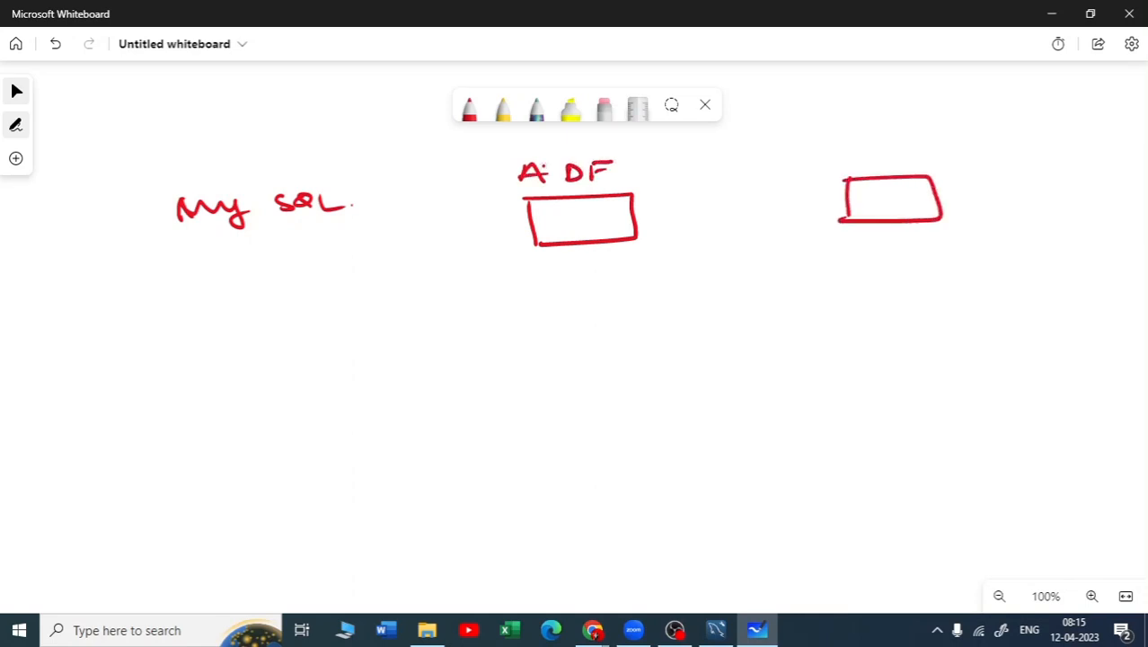
pyautogui.moveTo(883, 176)
pyautogui.mouseDown()
pyautogui.moveTo(889, 218)
pyautogui.moveTo(927, 191)
pyautogui.mouseUp()
pyautogui.moveTo(865, 151); pyautogui.dragTo(847, 167)
pyautogui.moveTo(882, 165)
pyautogui.mouseDown()
pyautogui.moveTo(894, 149)
pyautogui.moveTo(907, 165)
pyautogui.mouseUp()
pyautogui.moveTo(885, 159); pyautogui.dragTo(903, 158)
pyautogui.moveTo(872, 248)
pyautogui.mouseDown()
pyautogui.moveTo(888, 263)
pyautogui.moveTo(900, 257)
pyautogui.mouseUp()
pyautogui.moveTo(913, 247)
pyautogui.mouseDown()
pyautogui.moveTo(914, 262)
pyautogui.moveTo(968, 260)
pyautogui.mouseUp()
pyautogui.click(1008, 251)
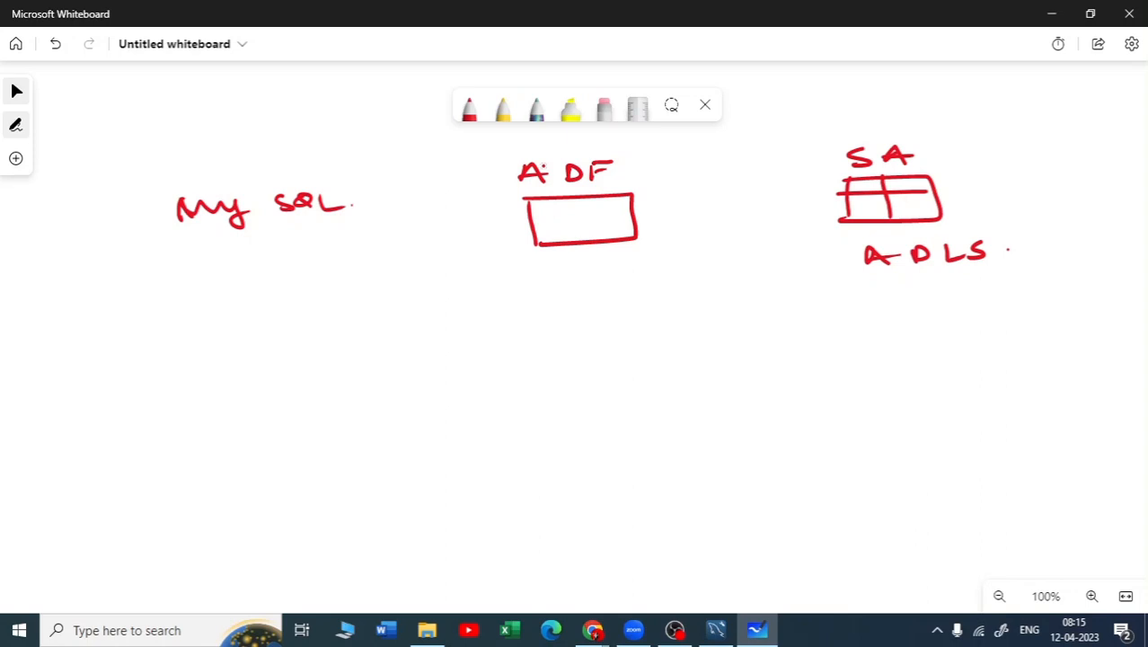
# Draw arrows from My SQL to ADF and from ADF to the storage box, each labelled "L.S"
pyautogui.moveTo(184, 242); pyautogui.dragTo(505, 229)
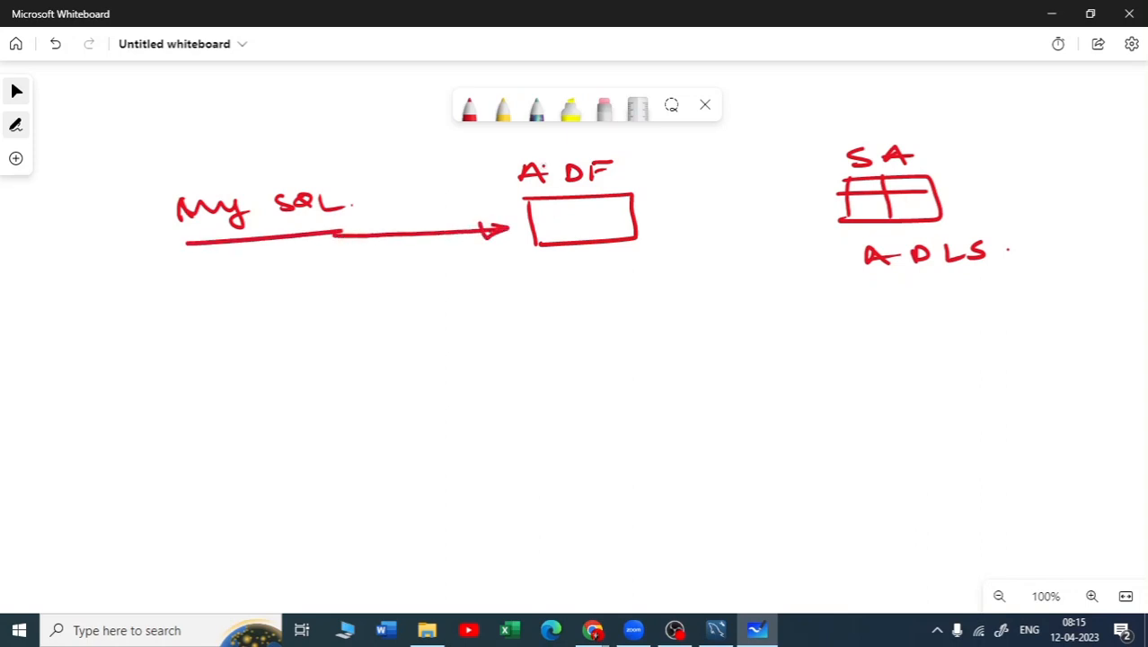
pyautogui.moveTo(403, 256); pyautogui.dragTo(404, 269)
pyautogui.moveTo(658, 218); pyautogui.dragTo(823, 205)
pyautogui.click(812, 203)
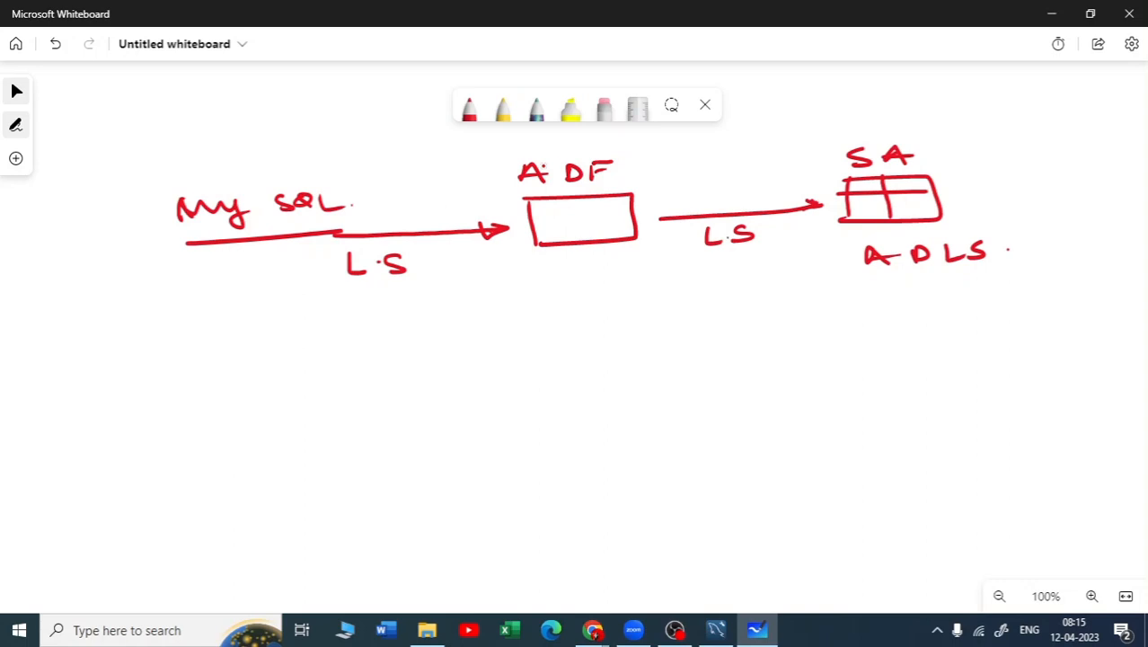
# Write a circled 1 and "LS" below the diagram, with a two-way bracket leading to a circled 1
pyautogui.moveTo(81, 326); pyautogui.dragTo(81, 340)
pyautogui.moveTo(85, 324)
pyautogui.mouseDown()
pyautogui.moveTo(64, 338)
pyautogui.moveTo(83, 324)
pyautogui.mouseUp()
pyautogui.moveTo(112, 325); pyautogui.dragTo(140, 342)
pyautogui.click(167, 333)
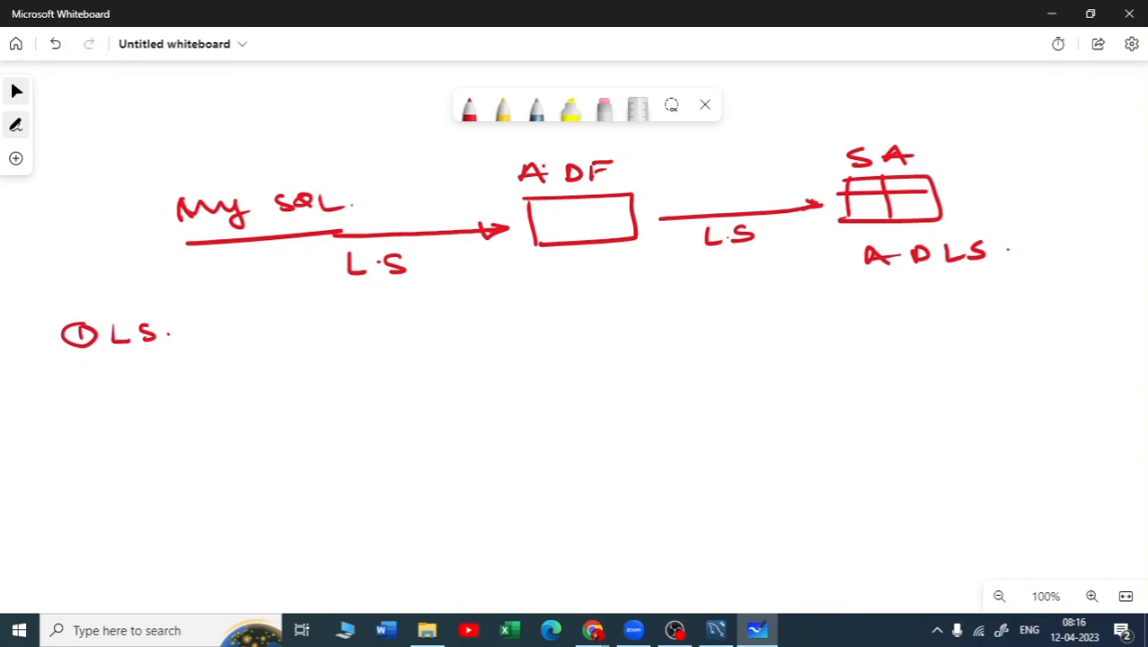
pyautogui.moveTo(168, 337); pyautogui.dragTo(223, 337)
pyautogui.moveTo(224, 322)
pyautogui.mouseDown()
pyautogui.moveTo(225, 343)
pyautogui.moveTo(273, 332)
pyautogui.mouseUp()
pyautogui.moveTo(269, 314); pyautogui.dragTo(266, 314)
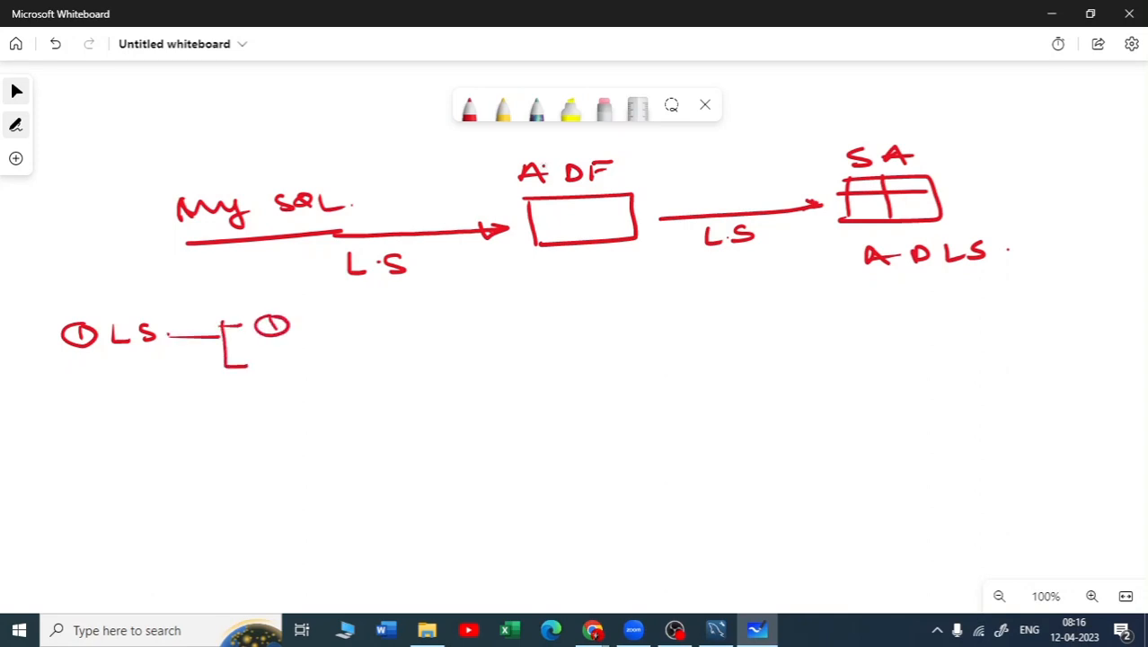
# Write "MySQL" with an arrow to "self host" as the first LS branch and number the second branch 2
pyautogui.moveTo(269, 356)
pyautogui.mouseDown()
pyautogui.moveTo(339, 332)
pyautogui.moveTo(401, 334)
pyautogui.mouseUp()
pyautogui.moveTo(413, 320); pyautogui.dragTo(413, 336)
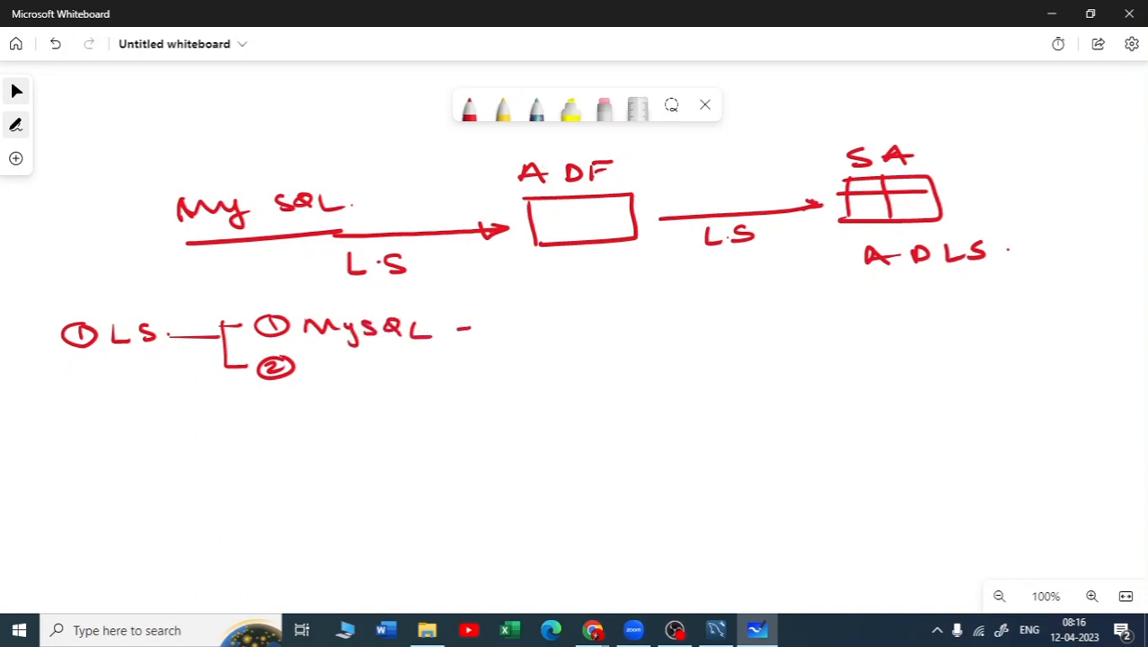
pyautogui.moveTo(513, 331); pyautogui.dragTo(534, 333)
pyautogui.moveTo(532, 325)
pyautogui.mouseDown()
pyautogui.moveTo(553, 326)
pyautogui.moveTo(535, 325)
pyautogui.mouseUp()
pyautogui.moveTo(575, 315); pyautogui.dragTo(588, 327)
pyautogui.moveTo(608, 327); pyautogui.dragTo(613, 336)
pyautogui.moveTo(631, 319); pyautogui.dragTo(638, 334)
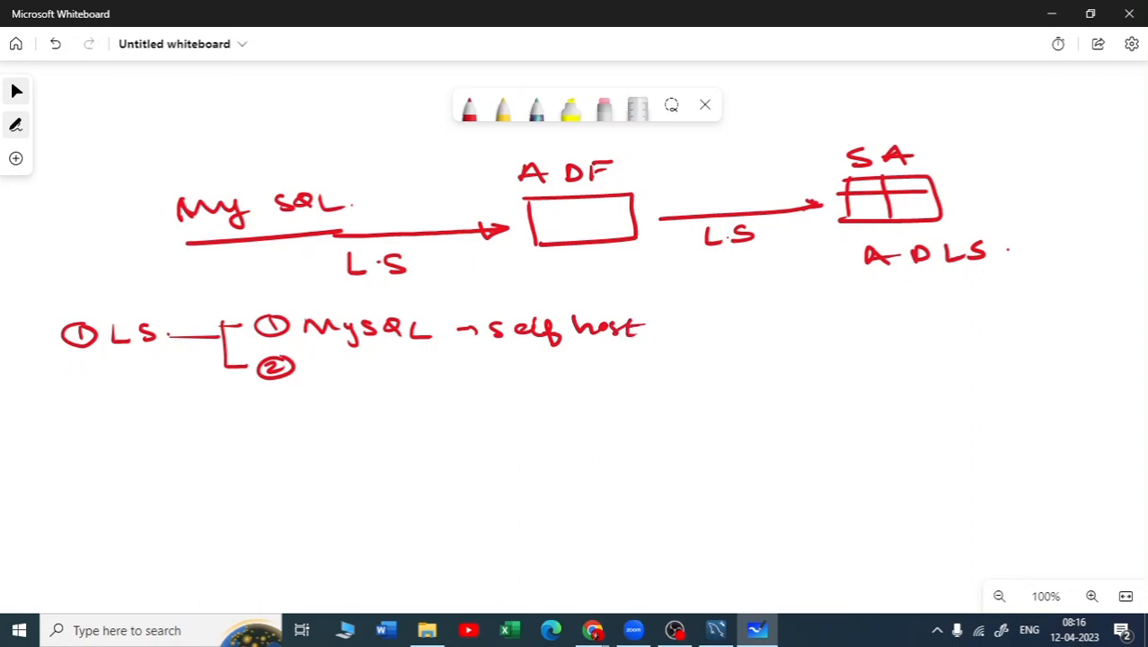
# Write "SA ADLS" with an arrow to an underlined "Azure IR" as the second LS branch
pyautogui.moveTo(337, 368); pyautogui.dragTo(315, 382)
pyautogui.moveTo(348, 383)
pyautogui.mouseDown()
pyautogui.moveTo(359, 367)
pyautogui.moveTo(373, 383)
pyautogui.mouseUp()
pyautogui.moveTo(307, 413); pyautogui.dragTo(329, 406)
pyautogui.moveTo(332, 414); pyautogui.dragTo(385, 411)
pyautogui.moveTo(406, 399)
pyautogui.mouseDown()
pyautogui.moveTo(394, 412)
pyautogui.moveTo(456, 380)
pyautogui.moveTo(510, 386)
pyautogui.mouseUp()
pyautogui.moveTo(512, 381)
pyautogui.mouseDown()
pyautogui.moveTo(525, 394)
pyautogui.moveTo(552, 384)
pyautogui.moveTo(628, 395)
pyautogui.mouseUp()
pyautogui.moveTo(617, 397)
pyautogui.mouseDown()
pyautogui.moveTo(640, 395)
pyautogui.moveTo(638, 378)
pyautogui.mouseUp()
pyautogui.moveTo(652, 375)
pyautogui.mouseDown()
pyautogui.moveTo(653, 397)
pyautogui.moveTo(676, 399)
pyautogui.mouseUp()
pyautogui.moveTo(510, 418); pyautogui.dragTo(669, 410)
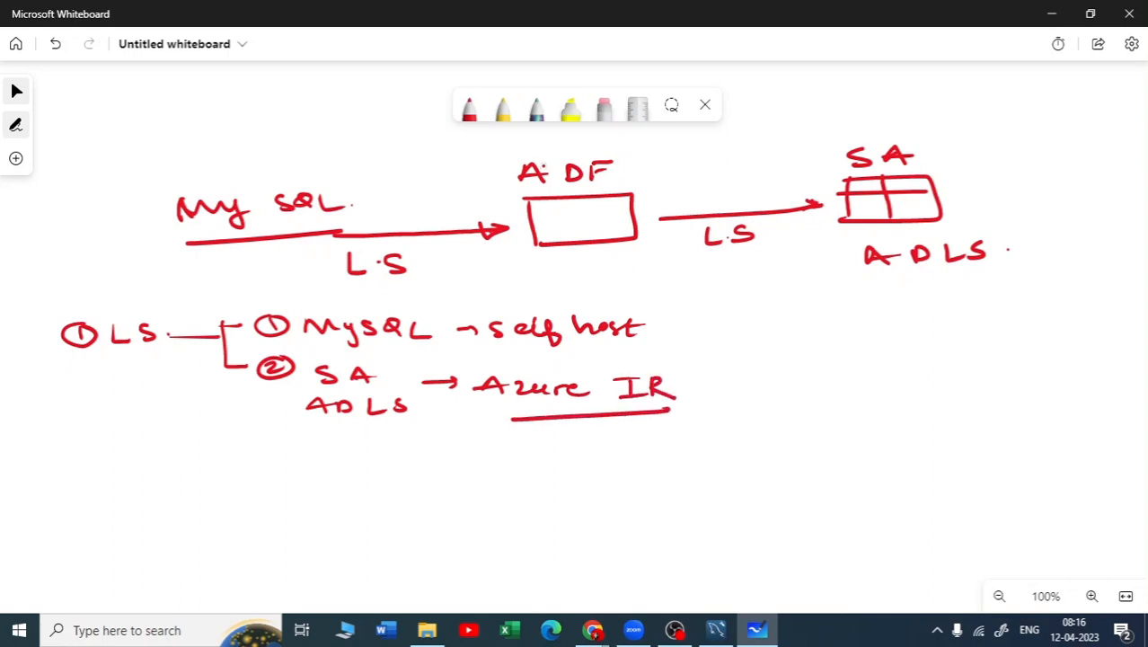
# Tick the LS item and write a circled 2 with "Dataset" beneath it
pyautogui.moveTo(35, 354); pyautogui.dragTo(66, 335)
pyautogui.moveTo(79, 451); pyautogui.dragTo(141, 477)
pyautogui.moveTo(135, 453)
pyautogui.mouseDown()
pyautogui.moveTo(136, 476)
pyautogui.moveTo(198, 452)
pyautogui.moveTo(227, 471)
pyautogui.mouseUp()
pyautogui.moveTo(245, 455)
pyautogui.mouseDown()
pyautogui.moveTo(235, 470)
pyautogui.moveTo(266, 469)
pyautogui.mouseUp()
pyautogui.moveTo(271, 452); pyautogui.dragTo(285, 467)
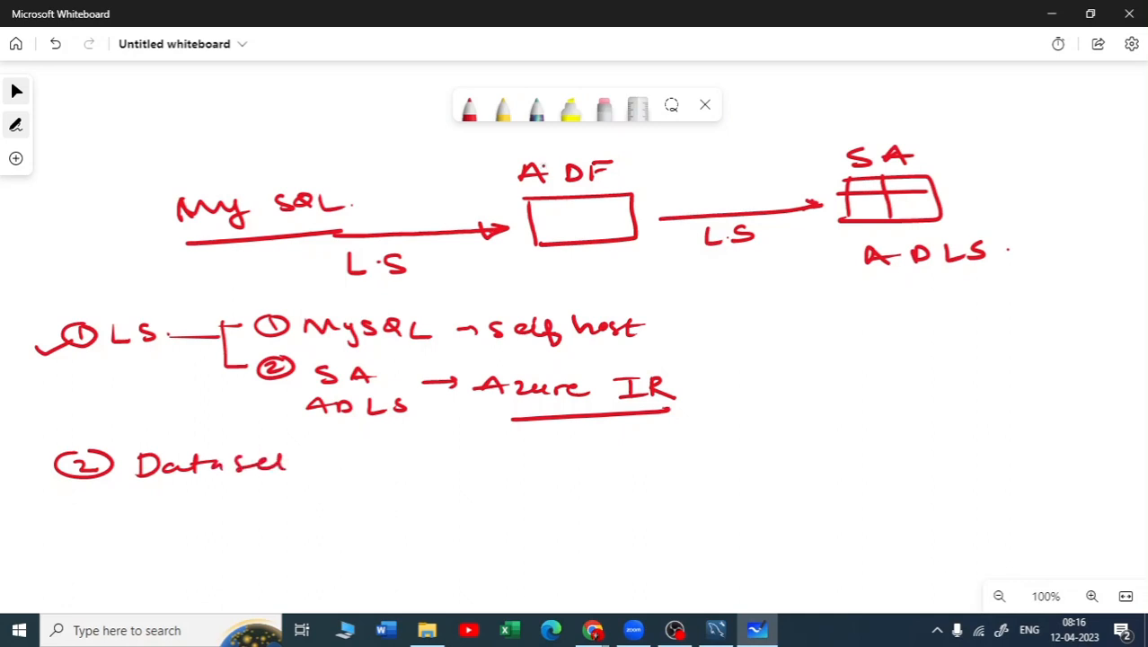
# Draw an arrow from ADF back to My SQL and branch Dataset to a first sub-item "MySQL"
pyautogui.moveTo(494, 165); pyautogui.dragTo(343, 185)
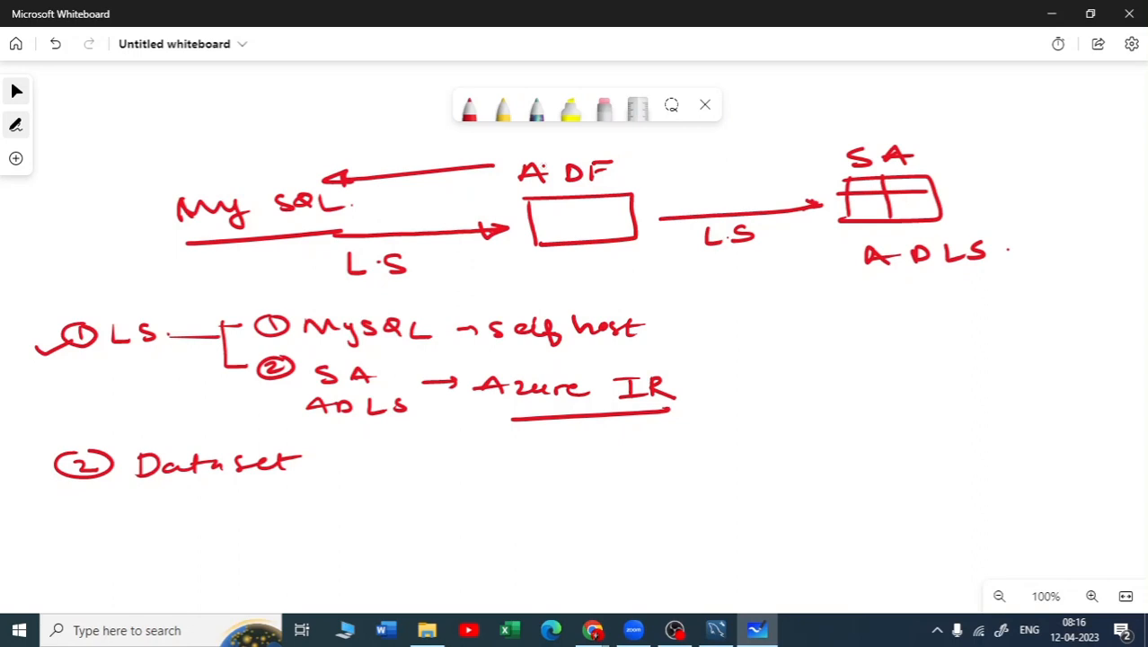
pyautogui.moveTo(302, 475)
pyautogui.mouseDown()
pyautogui.moveTo(354, 471)
pyautogui.moveTo(351, 507)
pyautogui.mouseUp()
pyautogui.moveTo(338, 463); pyautogui.dragTo(390, 471)
pyautogui.moveTo(407, 454); pyautogui.dragTo(396, 473)
pyautogui.moveTo(427, 470)
pyautogui.mouseDown()
pyautogui.moveTo(431, 455)
pyautogui.moveTo(478, 471)
pyautogui.mouseUp()
pyautogui.moveTo(501, 454); pyautogui.dragTo(509, 470)
pyautogui.moveTo(519, 454); pyautogui.dragTo(538, 471)
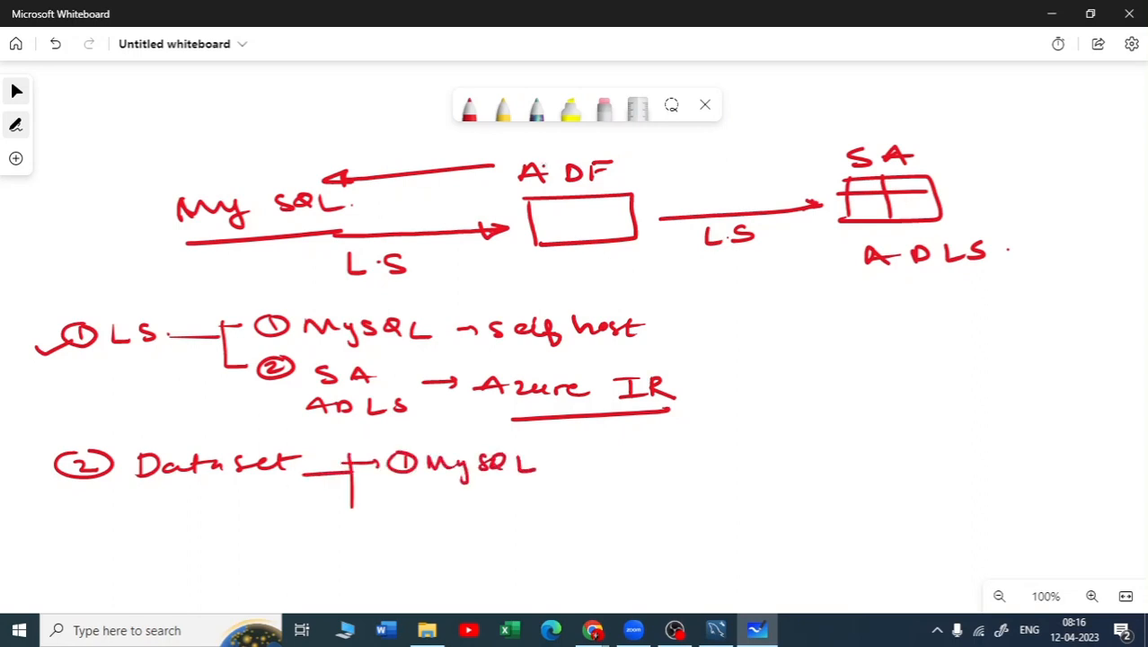
# Add a circled 2 with "ADLS" as the second Dataset branch and tick the Dataset item
pyautogui.moveTo(351, 499); pyautogui.dragTo(450, 505)
pyautogui.moveTo(424, 503); pyautogui.dragTo(500, 507)
pyautogui.moveTo(512, 499)
pyautogui.mouseDown()
pyautogui.moveTo(513, 515)
pyautogui.moveTo(555, 514)
pyautogui.mouseUp()
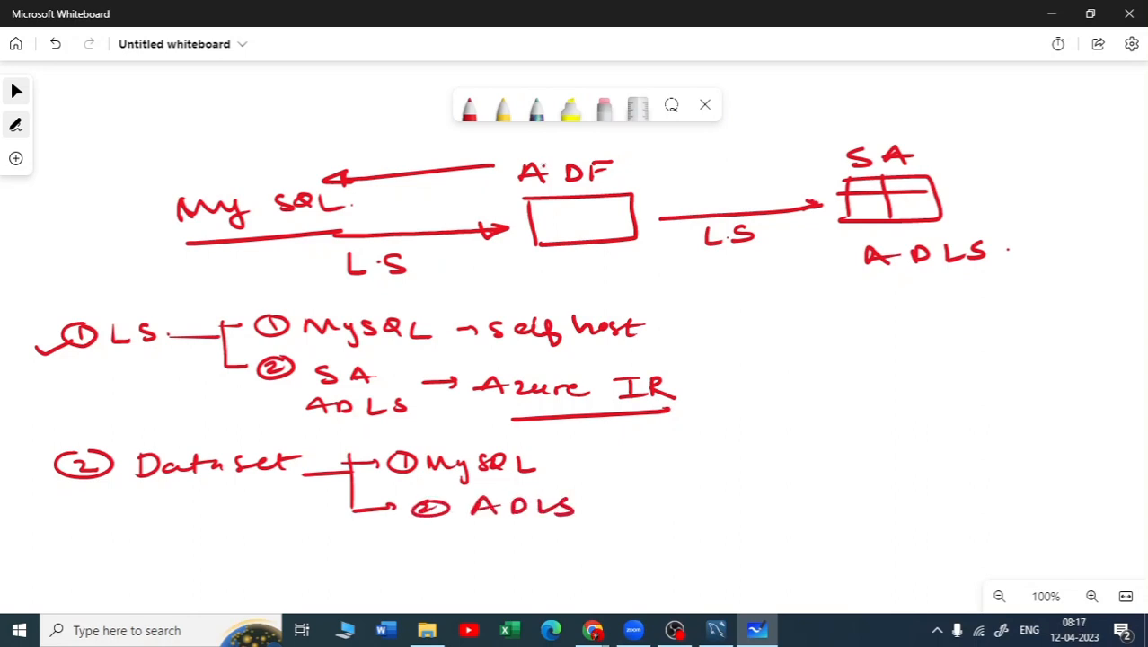
pyautogui.moveTo(40, 486); pyautogui.dragTo(79, 468)
# Write a circled 3 with "pipeline" below the Dataset item
pyautogui.scroll(-1, 574, 194)
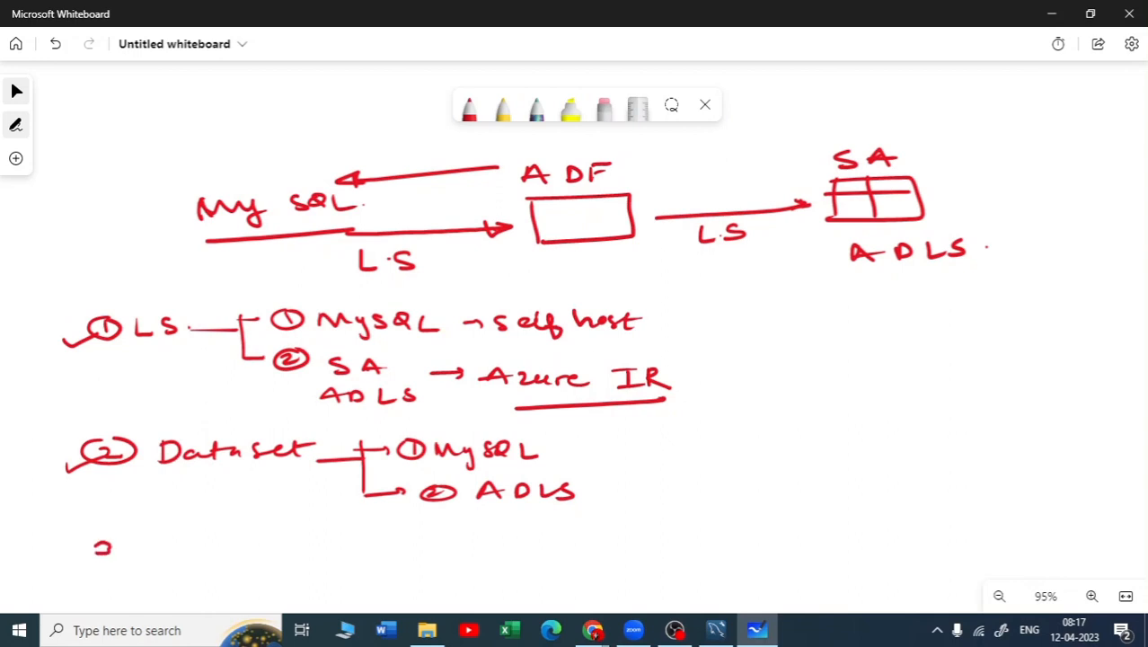
pyautogui.moveTo(97, 543); pyautogui.dragTo(106, 554)
pyautogui.moveTo(109, 537); pyautogui.dragTo(108, 539)
pyautogui.moveTo(178, 544)
pyautogui.mouseDown()
pyautogui.moveTo(180, 573)
pyautogui.moveTo(181, 555)
pyautogui.mouseUp()
pyautogui.moveTo(203, 548)
pyautogui.mouseDown()
pyautogui.moveTo(203, 558)
pyautogui.moveTo(204, 541)
pyautogui.mouseUp()
pyautogui.moveTo(225, 544)
pyautogui.mouseDown()
pyautogui.moveTo(227, 570)
pyautogui.moveTo(270, 557)
pyautogui.mouseUp()
pyautogui.moveTo(273, 535); pyautogui.dragTo(290, 559)
pyautogui.moveTo(296, 548); pyautogui.dragTo(341, 557)
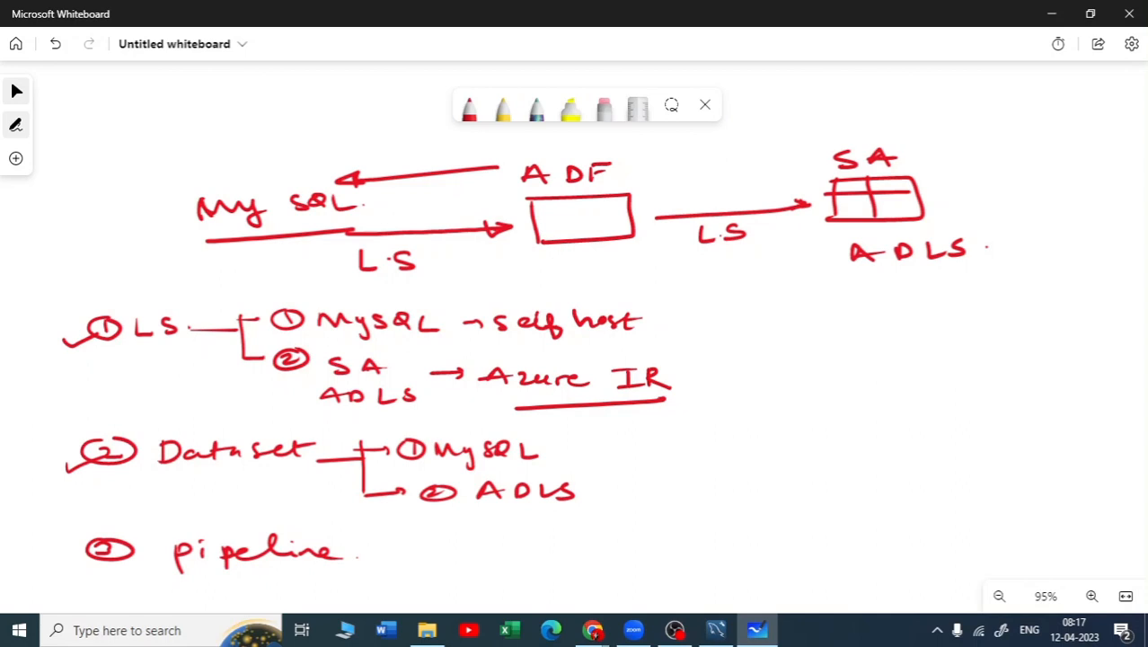
# Draw an arrow from the pipeline item and write a circled 1 with "Copy Activity" beside it
pyautogui.moveTo(378, 554); pyautogui.dragTo(406, 554)
pyautogui.moveTo(399, 549); pyautogui.dragTo(407, 554)
pyautogui.moveTo(453, 545)
pyautogui.mouseDown()
pyautogui.moveTo(441, 552)
pyautogui.moveTo(480, 558)
pyautogui.mouseUp()
pyautogui.moveTo(499, 551)
pyautogui.mouseDown()
pyautogui.moveTo(530, 570)
pyautogui.moveTo(590, 543)
pyautogui.moveTo(680, 557)
pyautogui.mouseUp()
pyautogui.moveTo(679, 546)
pyautogui.mouseDown()
pyautogui.moveTo(705, 552)
pyautogui.moveTo(700, 571)
pyautogui.mouseUp()
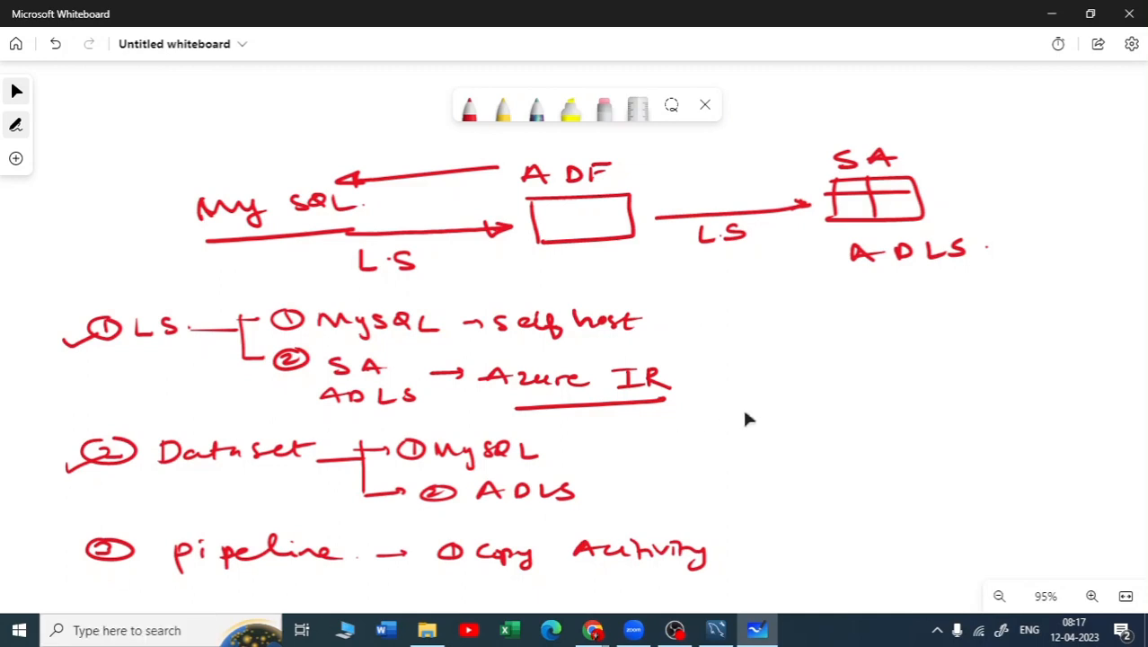
# Write a short underlined example label followed by a colon beside the My SQL source of the flow diagram
pyautogui.scroll(-1, 781, 391)
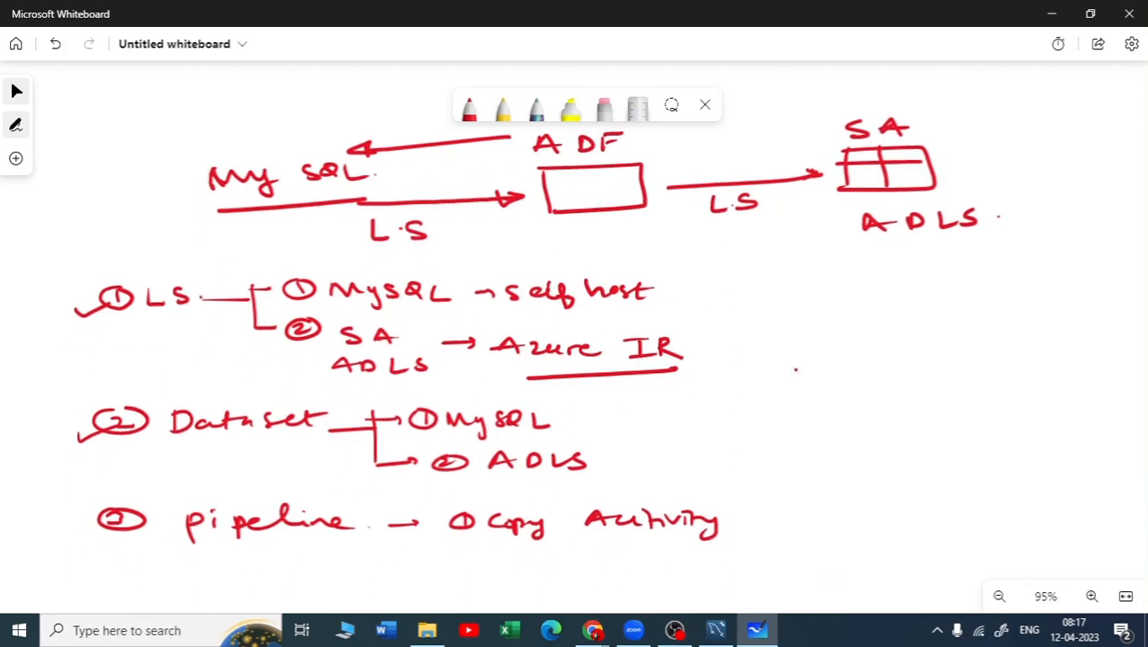
pyautogui.moveTo(124, 139)
pyautogui.mouseDown()
pyautogui.moveTo(117, 171)
pyautogui.moveTo(153, 169)
pyautogui.mouseUp()
pyautogui.moveTo(115, 167)
pyautogui.mouseDown()
pyautogui.moveTo(149, 171)
pyautogui.moveTo(145, 158)
pyautogui.mouseUp()
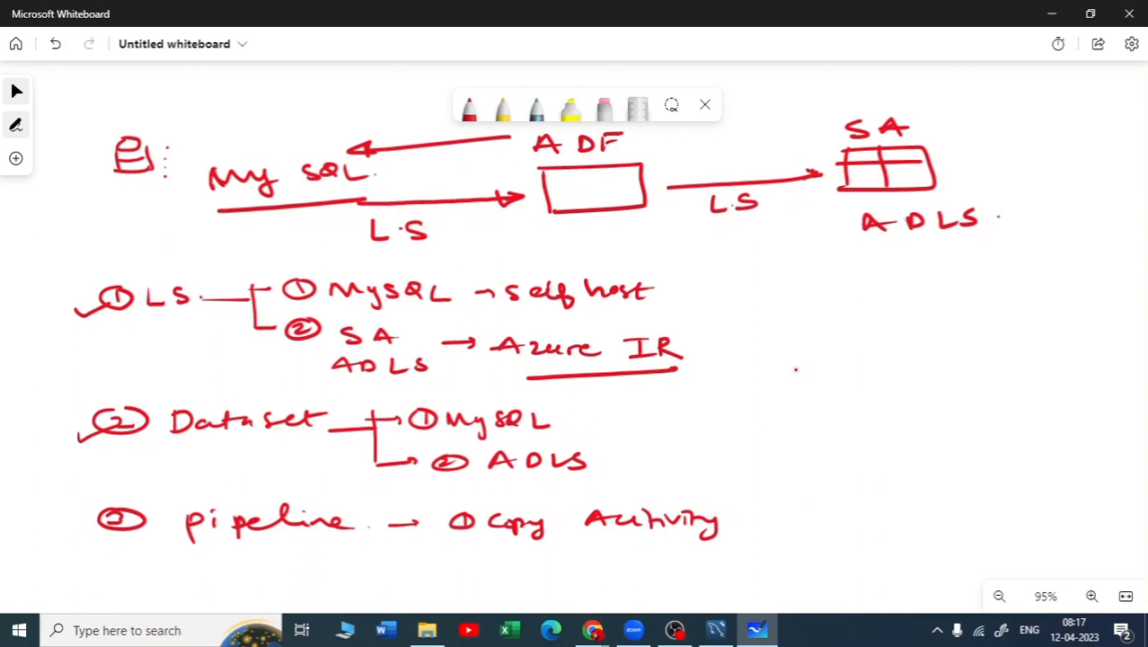
# Underline pipeline, branch it to "logic" and tick it, and underline LS and Self host in the plan
pyautogui.moveTo(191, 545)
pyautogui.mouseDown()
pyautogui.moveTo(310, 539)
pyautogui.moveTo(410, 555)
pyautogui.moveTo(463, 588)
pyautogui.moveTo(506, 575)
pyautogui.mouseUp()
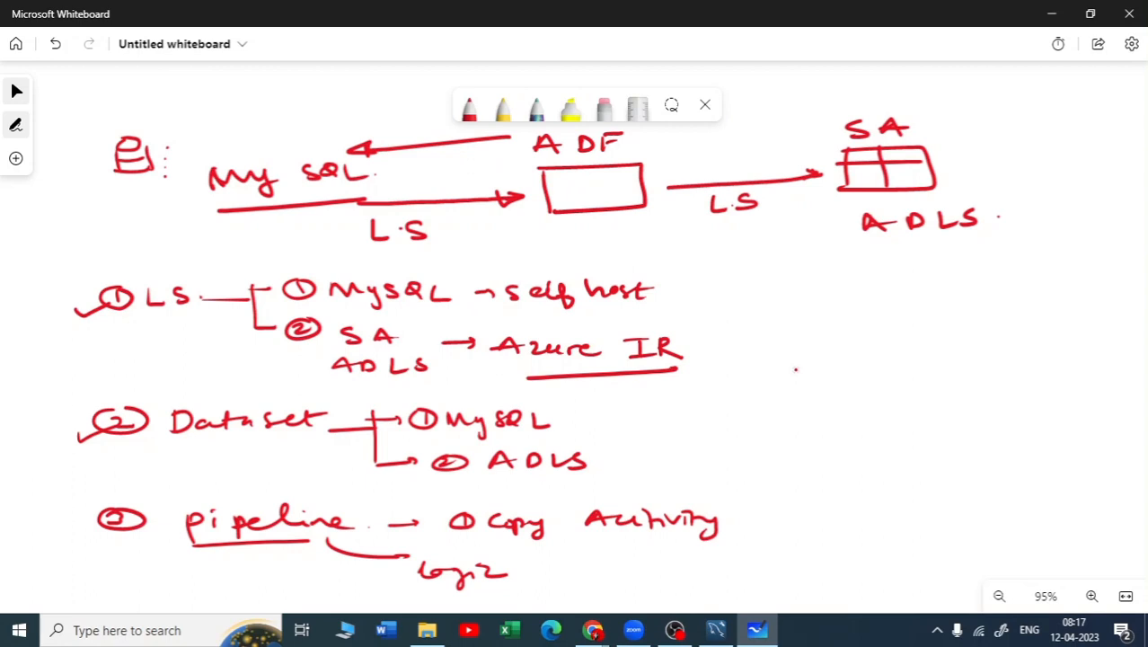
pyautogui.moveTo(60, 546); pyautogui.dragTo(114, 526)
pyautogui.moveTo(138, 319); pyautogui.dragTo(202, 318)
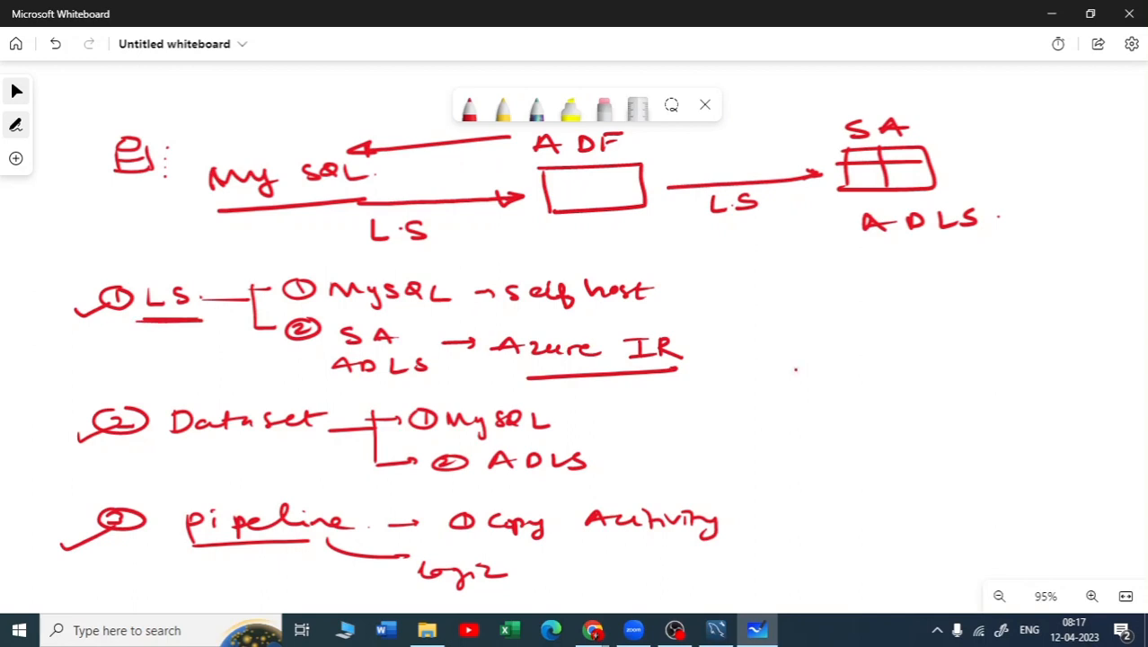
pyautogui.moveTo(510, 315); pyautogui.dragTo(657, 317)
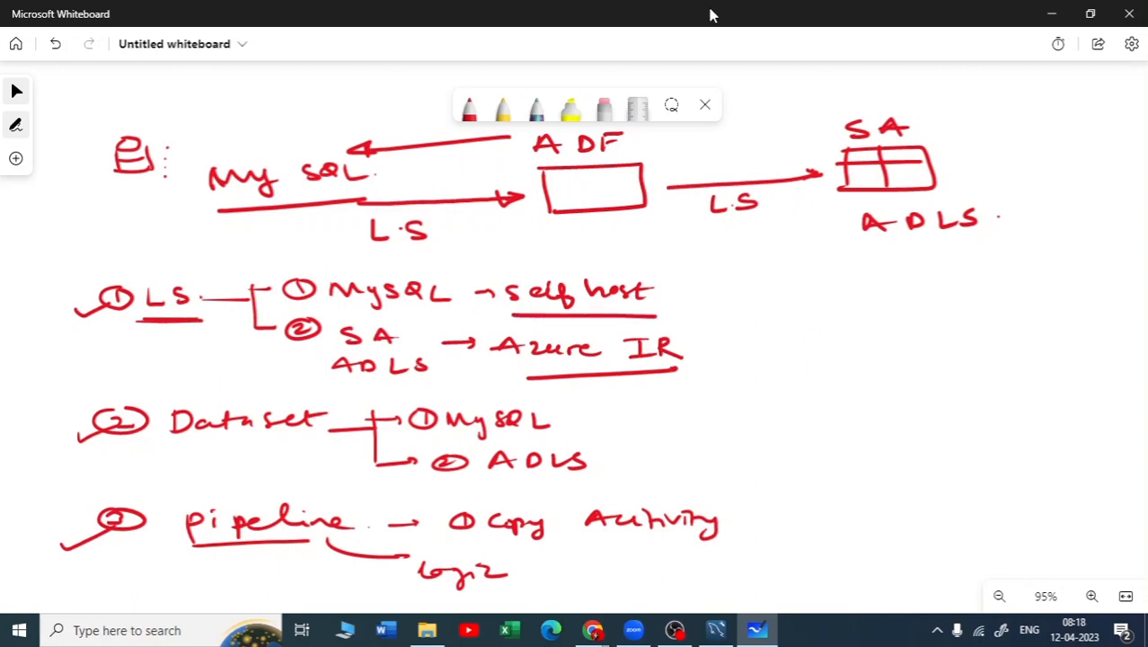
# Switch to Azure Data Factory and look over the linked services page and the data stores offered for a new dataset
pyautogui.click(1049, 14)
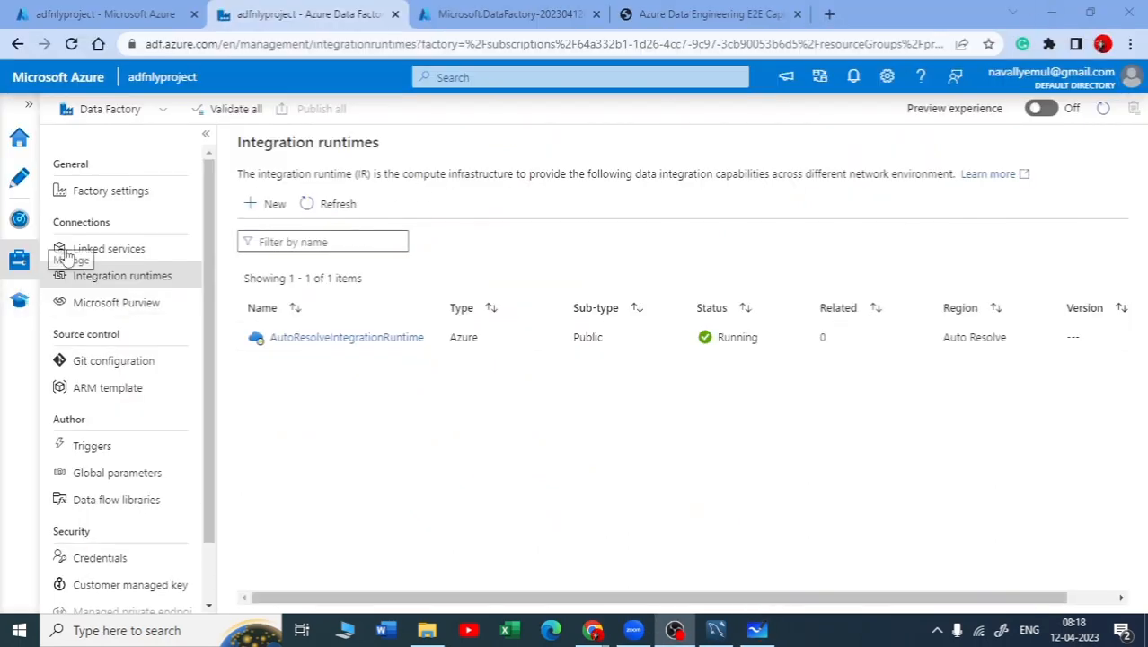
pyautogui.click(121, 248)
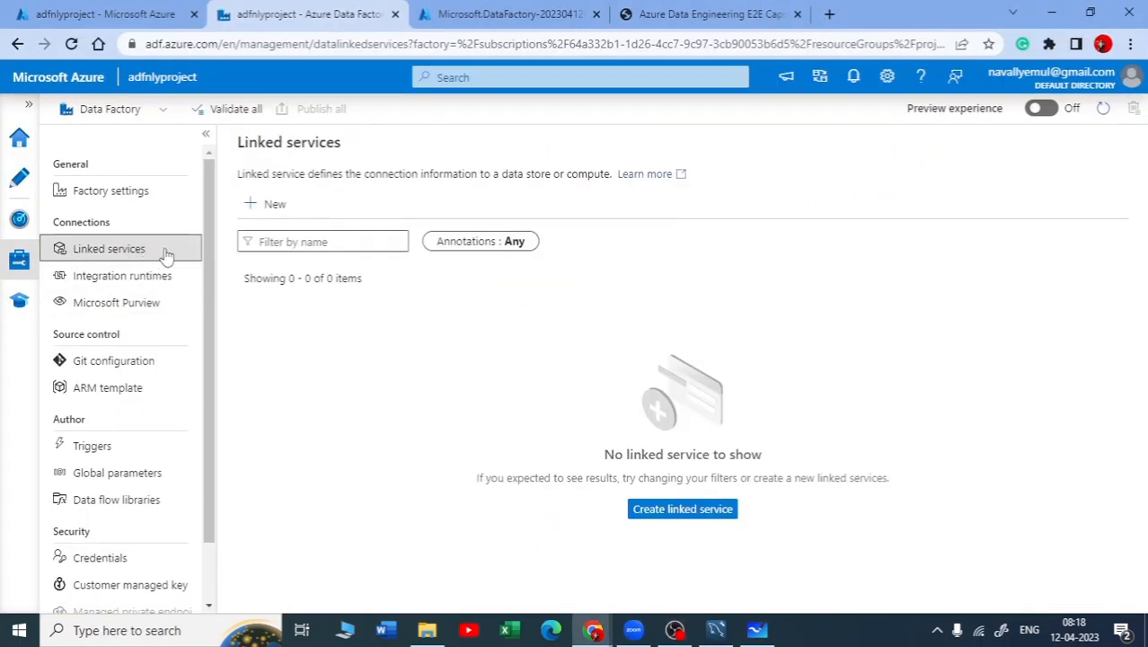
pyautogui.click(18, 182)
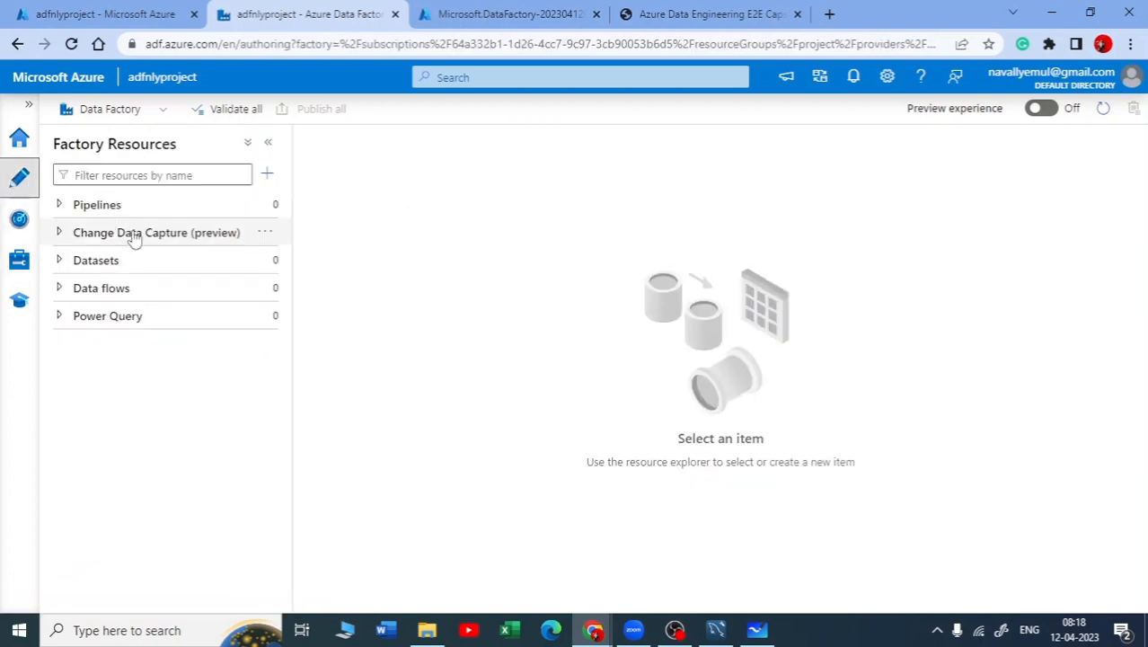
pyautogui.click(61, 261)
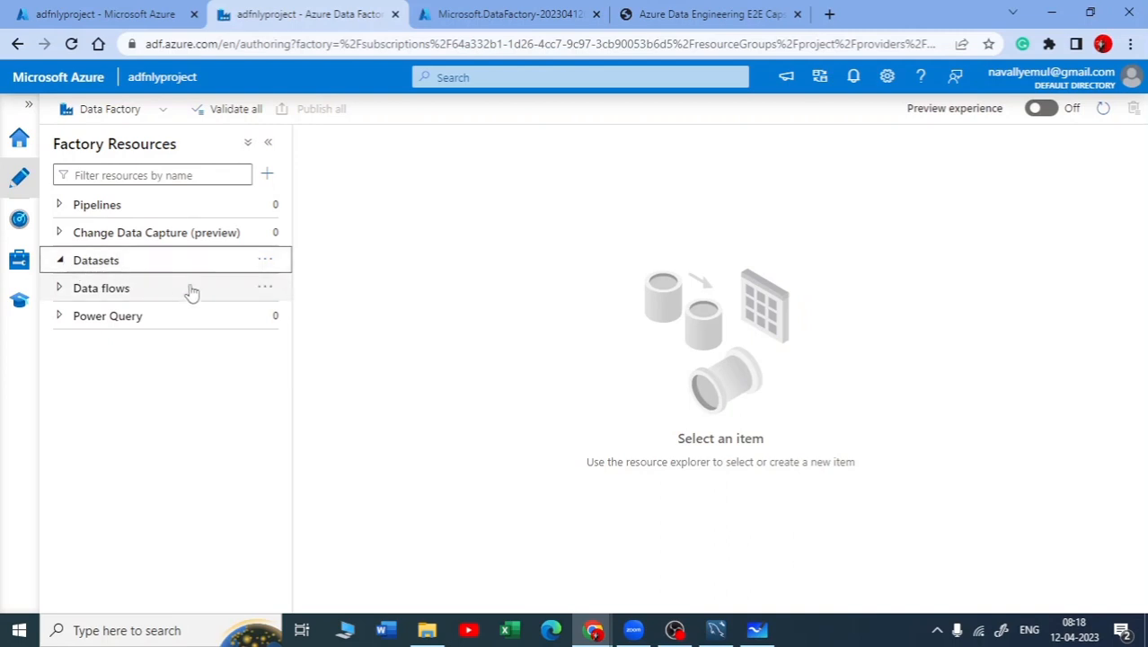
pyautogui.click(265, 259)
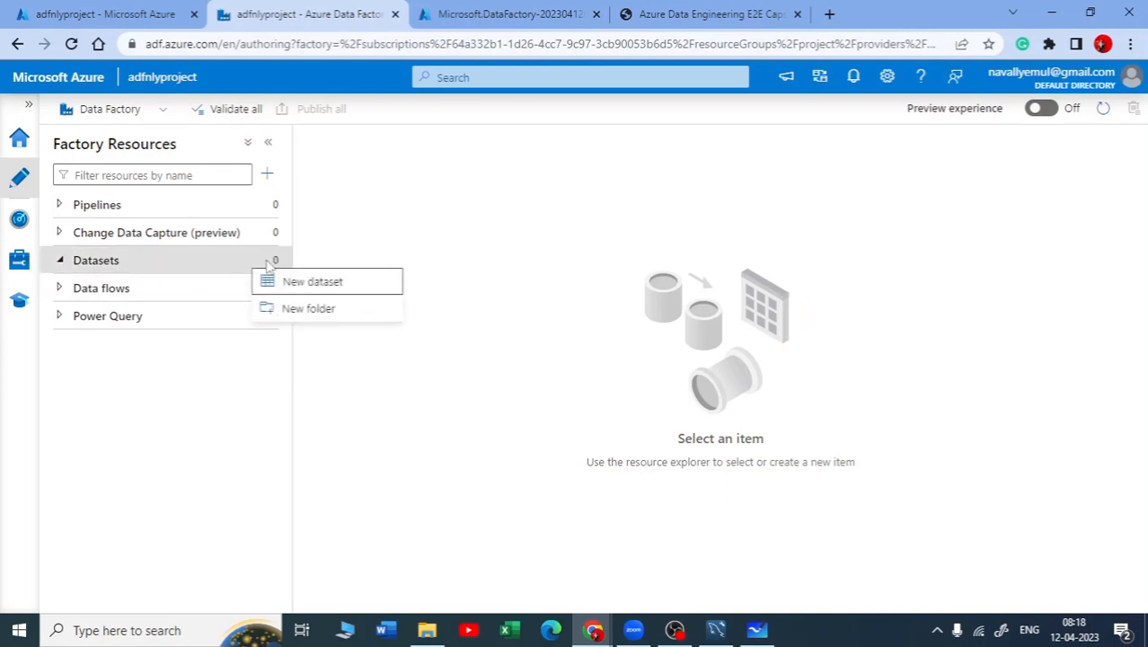
pyautogui.click(286, 283)
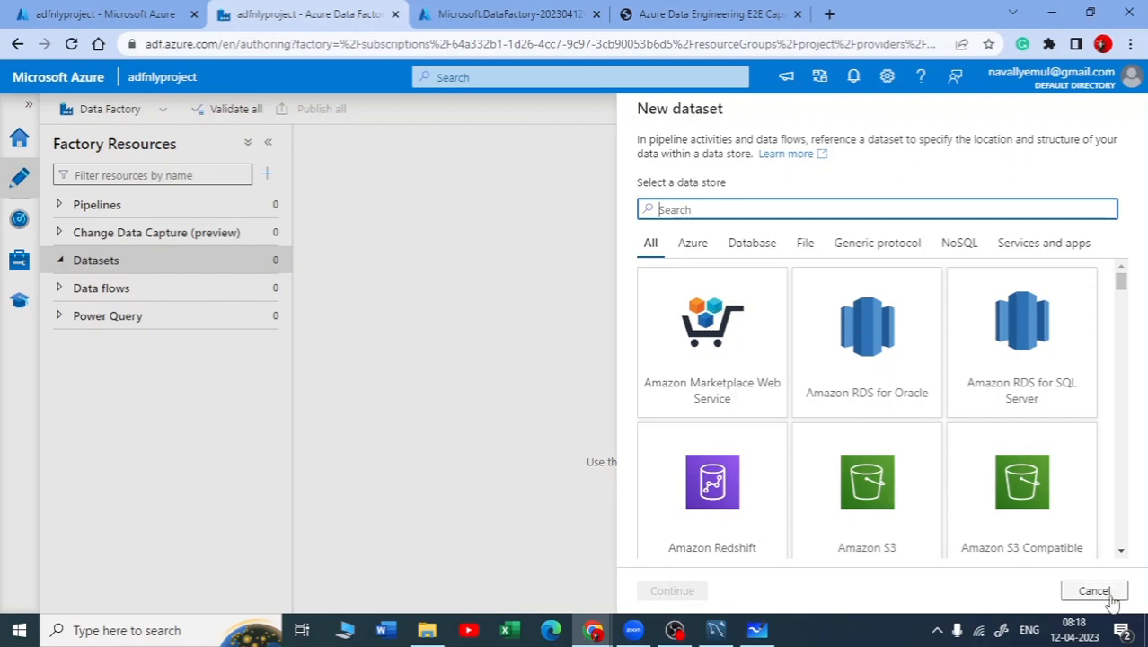
pyautogui.click(1094, 590)
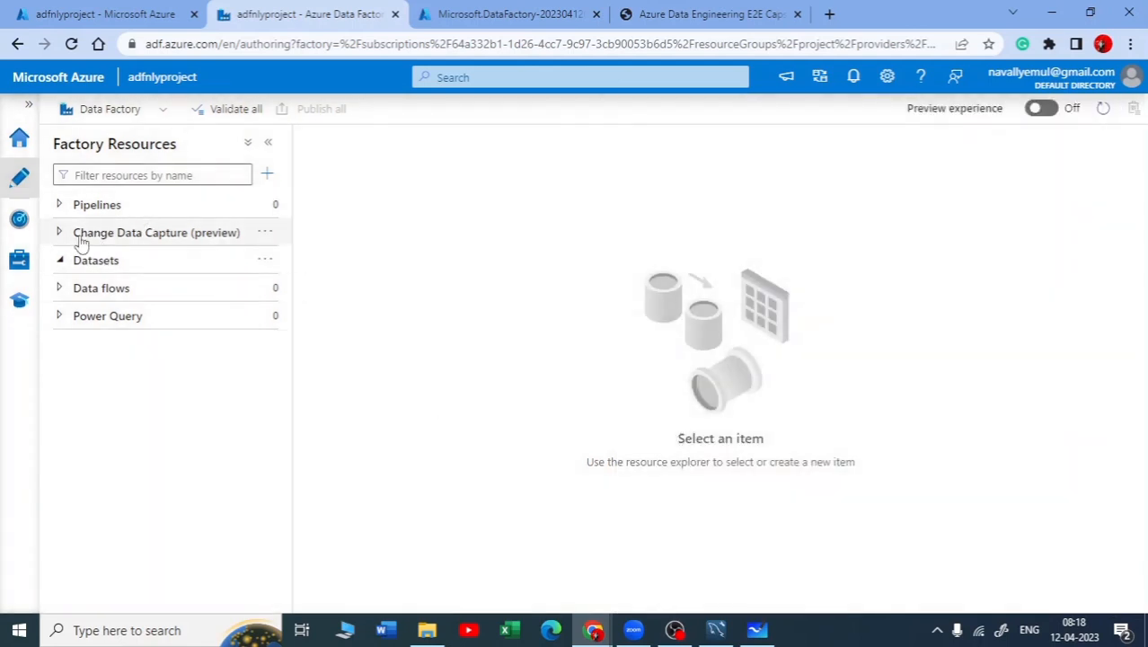
# Start a new linked service with MySQL as its data store
pyautogui.click(21, 270)
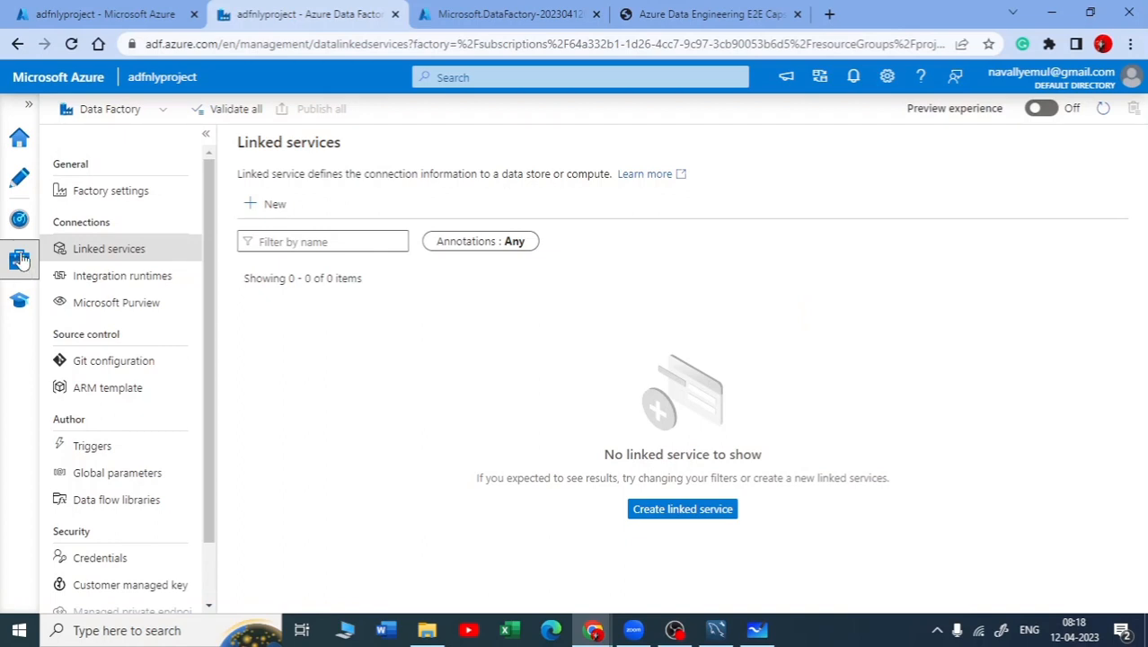
pyautogui.click(697, 522)
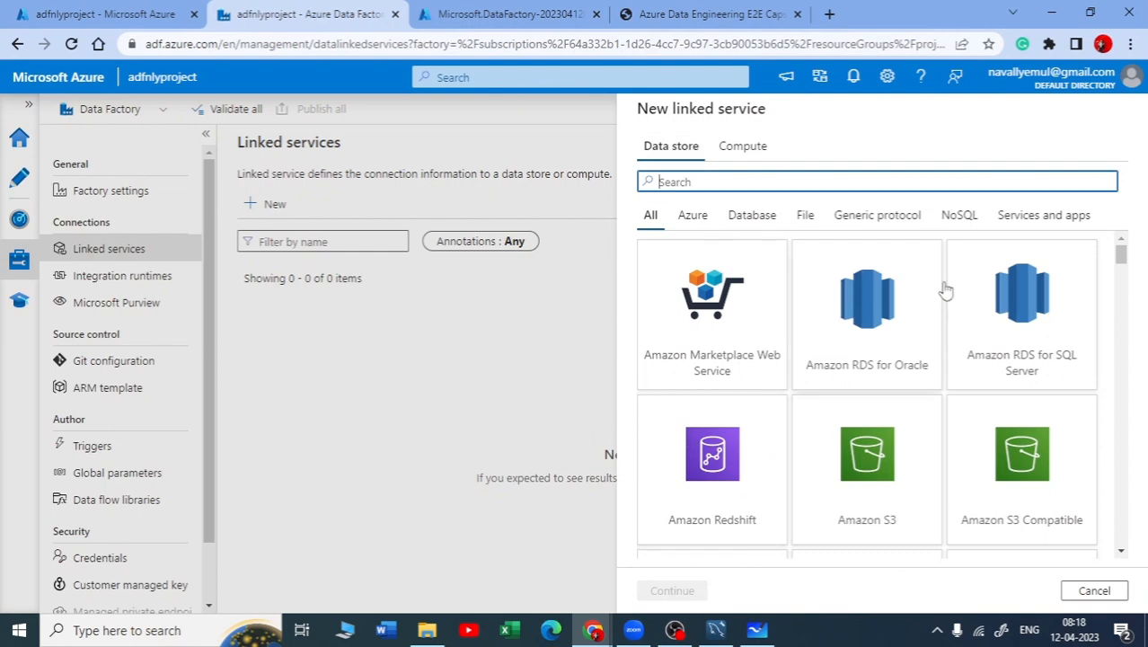
pyautogui.scroll(-12, 856, 454)
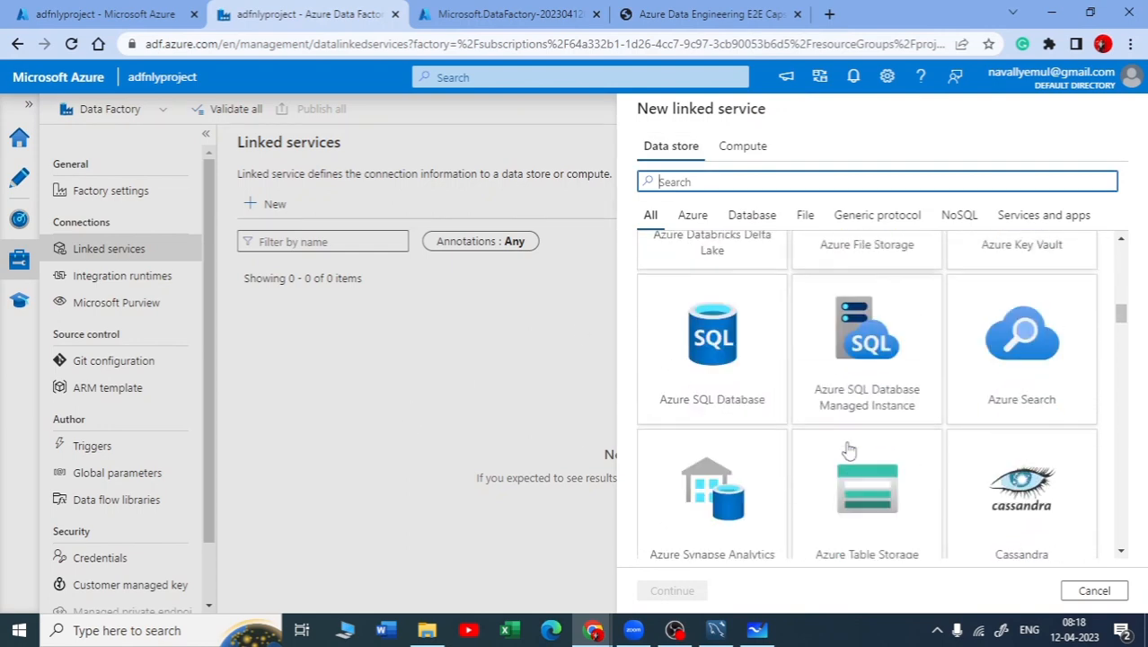
pyautogui.scroll(-10, 849, 451)
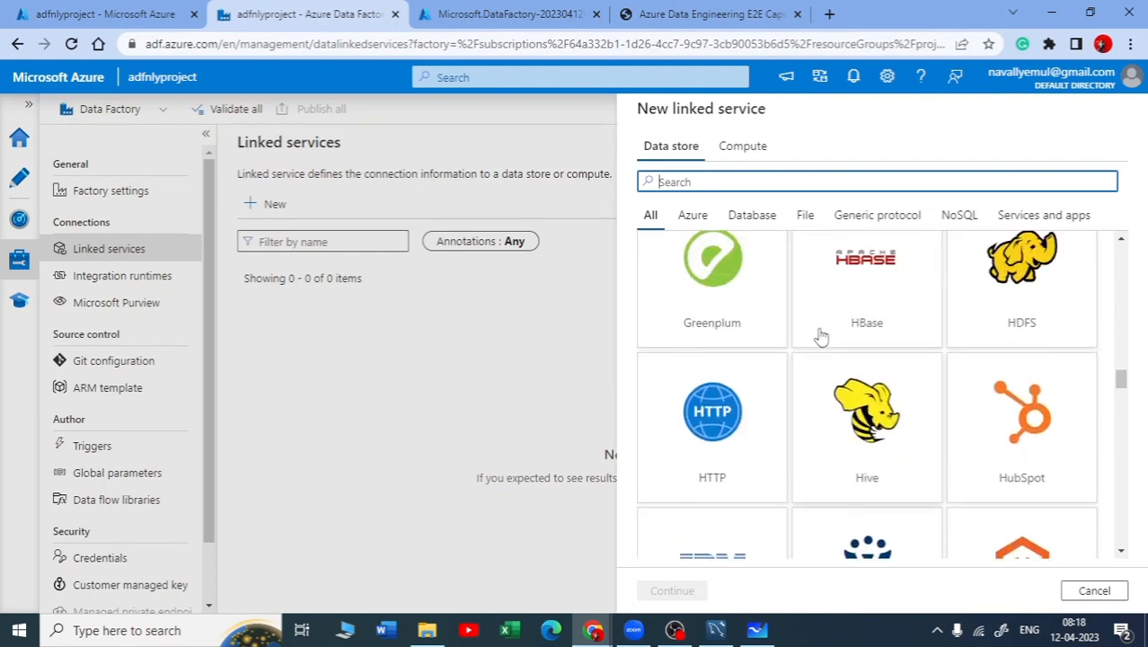
pyautogui.scroll(5, 820, 336)
pyautogui.write('mysq')
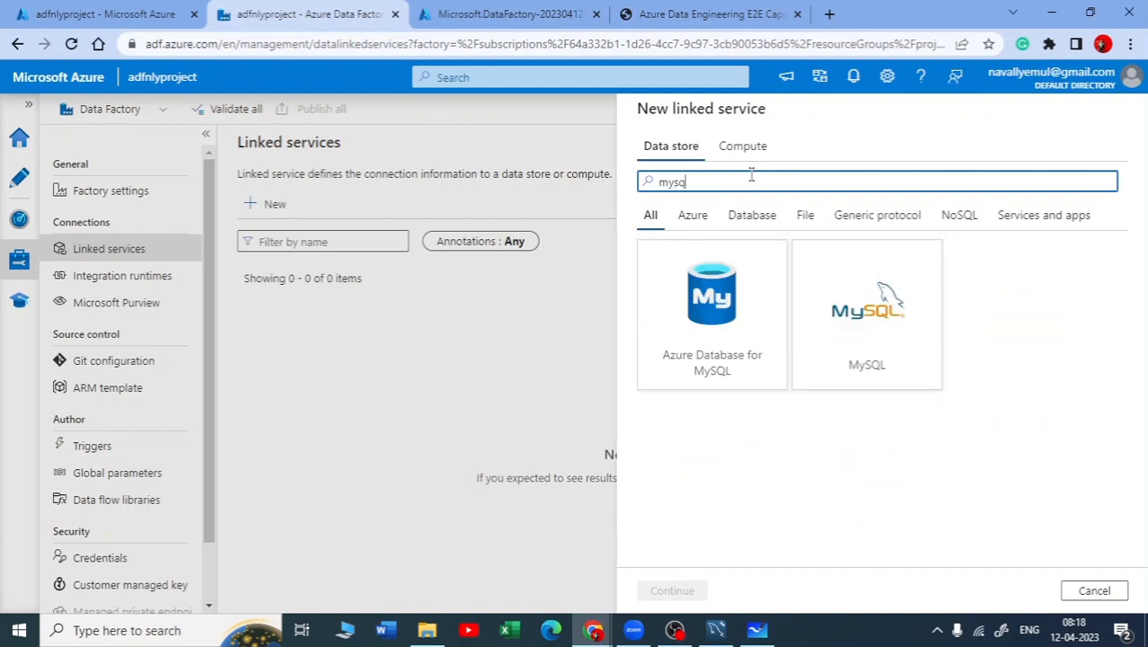
pyautogui.click(865, 364)
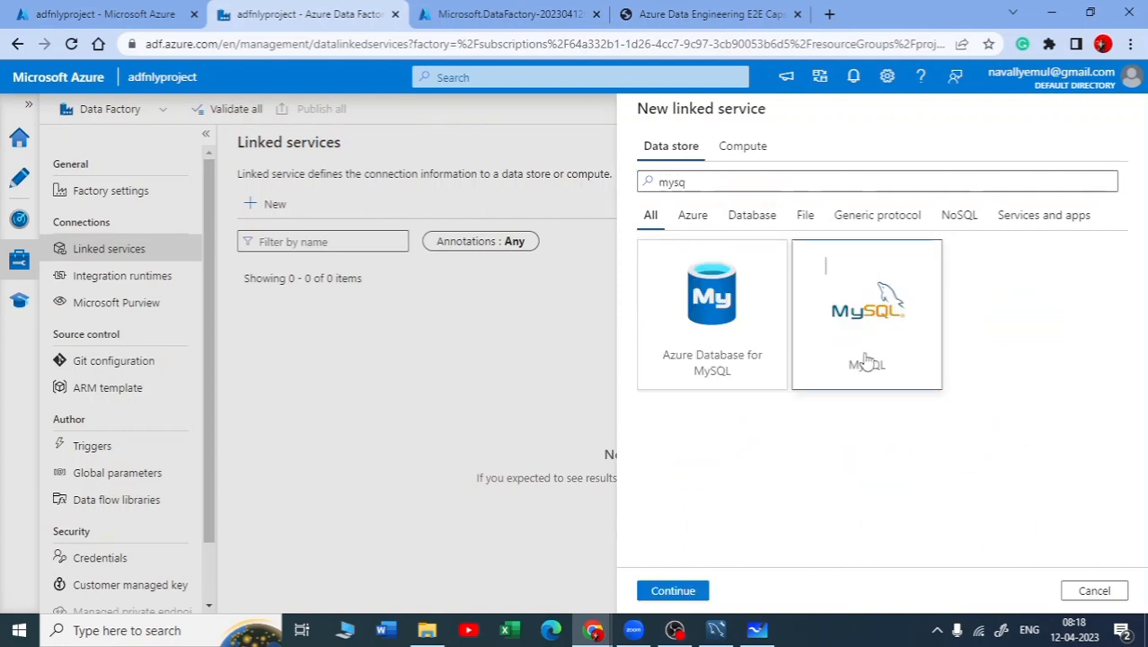
pyautogui.click(673, 592)
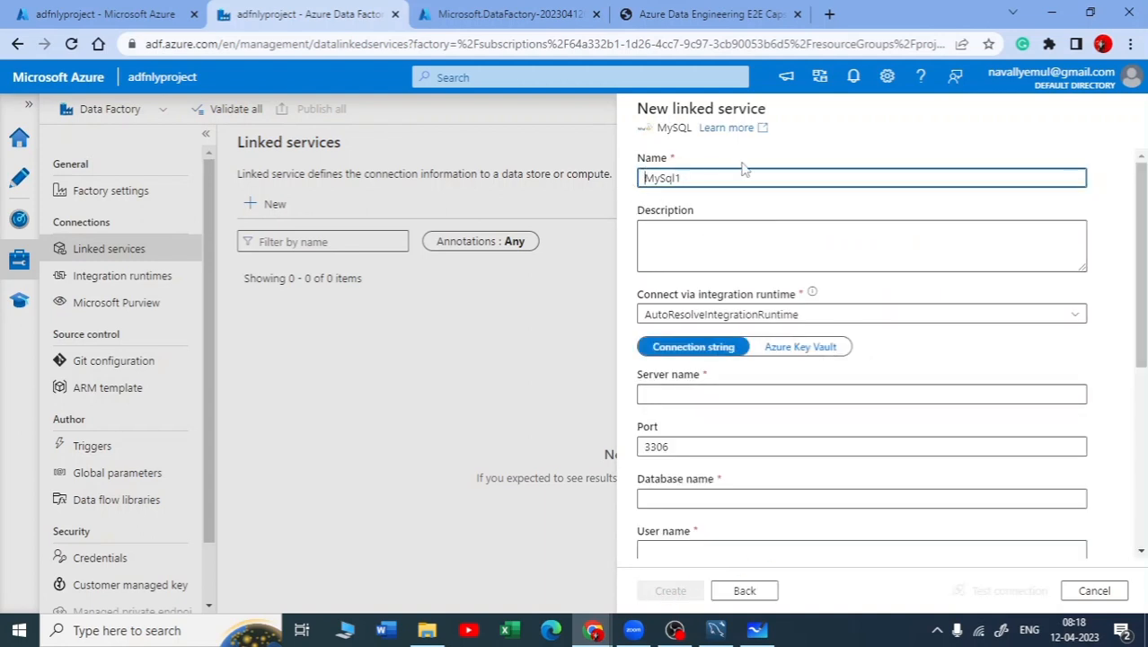
# Name the linked service ls_MySql and start setting up a new integration runtime for its connection
pyautogui.write('ls_')
pyautogui.click(939, 317)
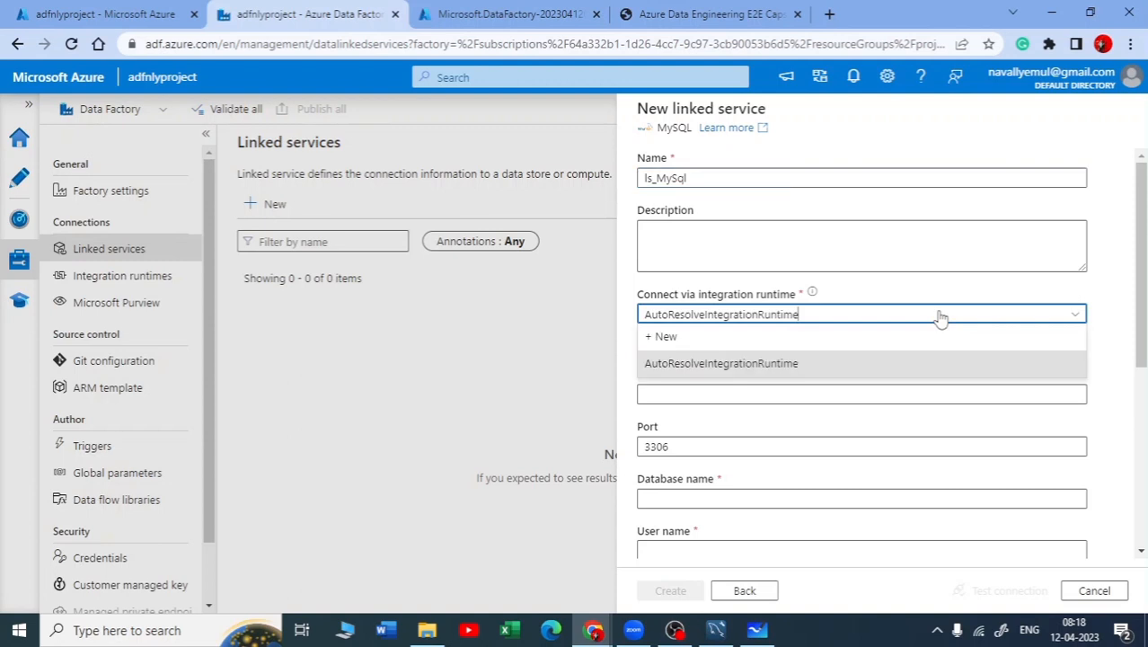
pyautogui.click(683, 340)
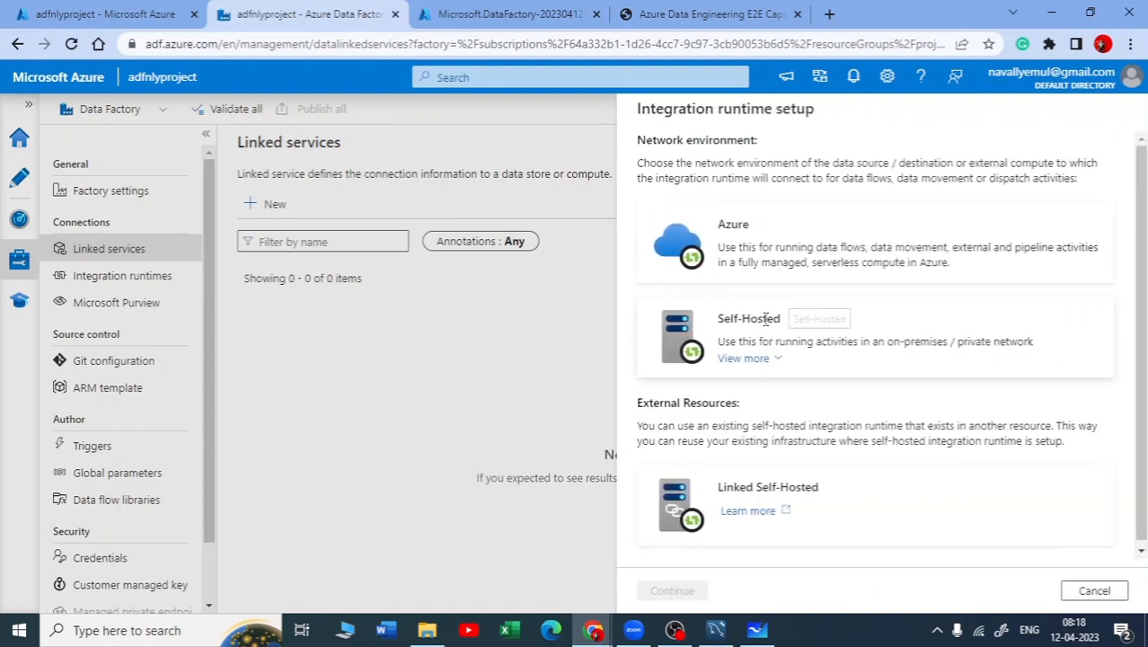
# Compare the Azure and Self-Hosted network environment descriptions and continue the runtime setup with Self-Hosted
pyautogui.moveTo(643, 111); pyautogui.dragTo(820, 127)
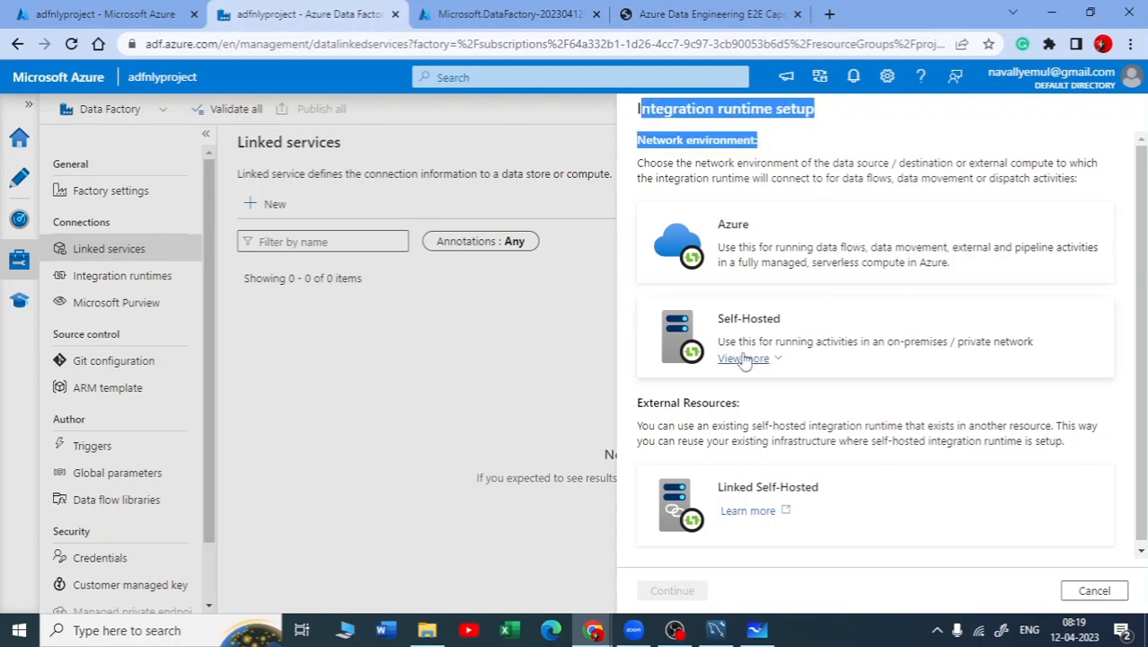
pyautogui.click(753, 323)
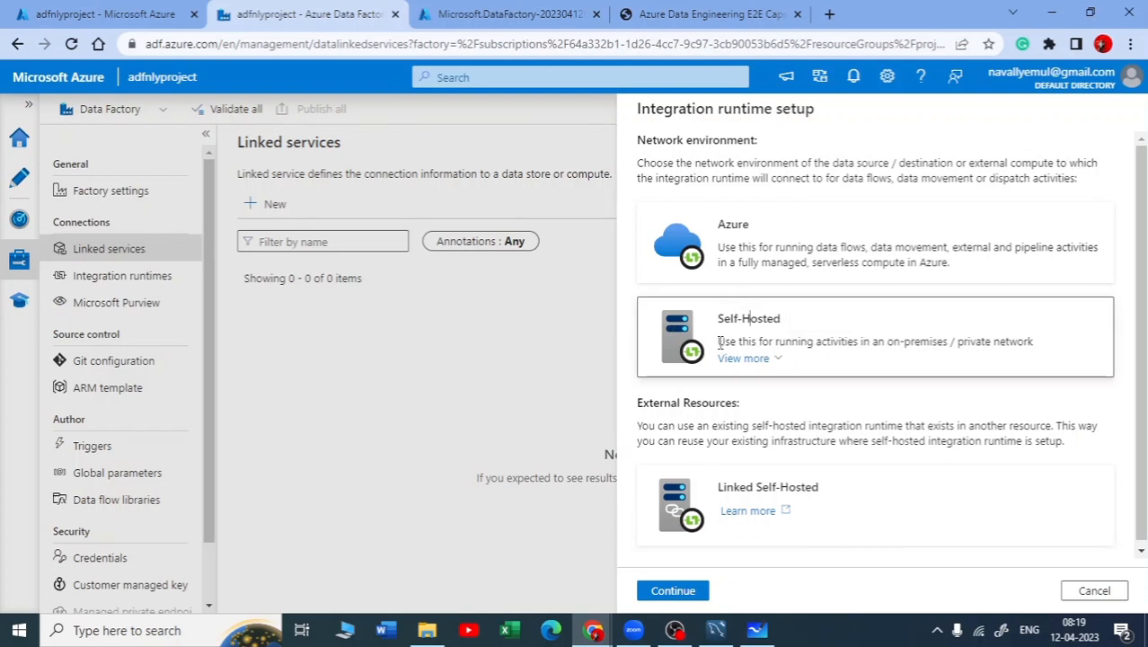
pyautogui.moveTo(718, 342); pyautogui.dragTo(949, 347)
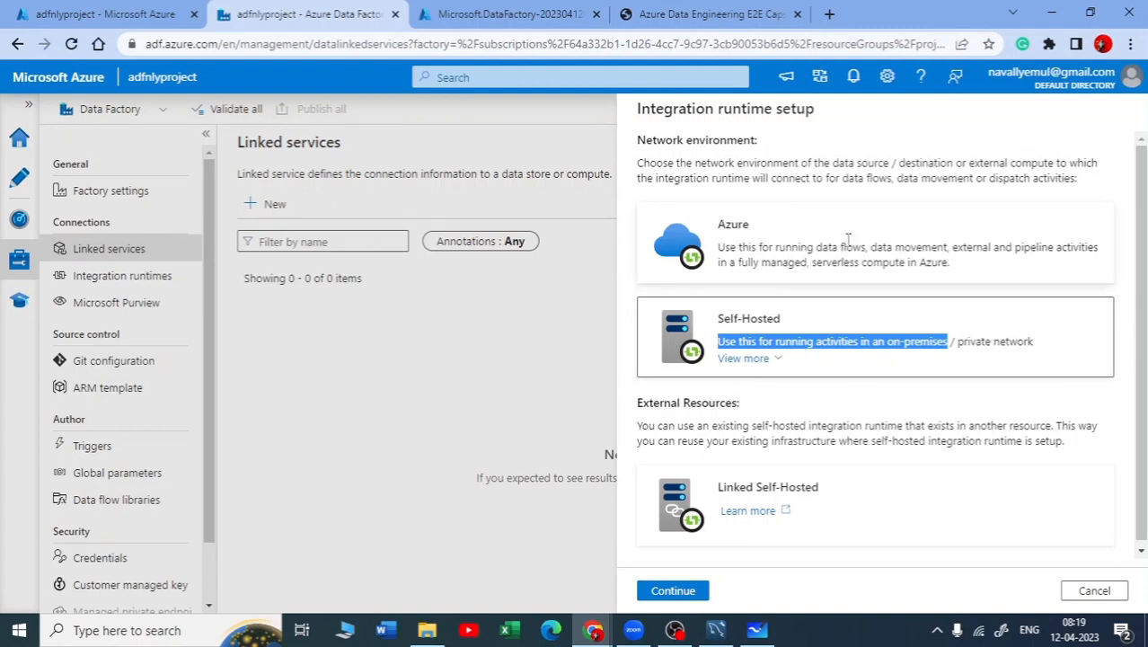
pyautogui.moveTo(816, 246); pyautogui.dragTo(1091, 243)
pyautogui.moveTo(813, 261); pyautogui.dragTo(956, 265)
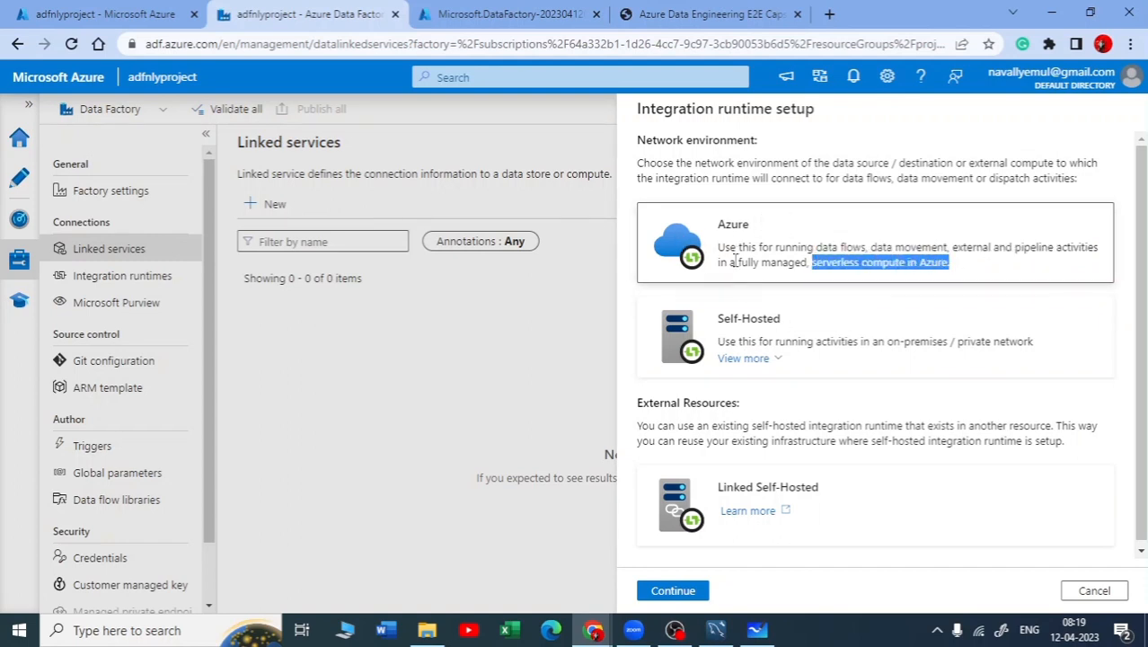
pyautogui.click(793, 341)
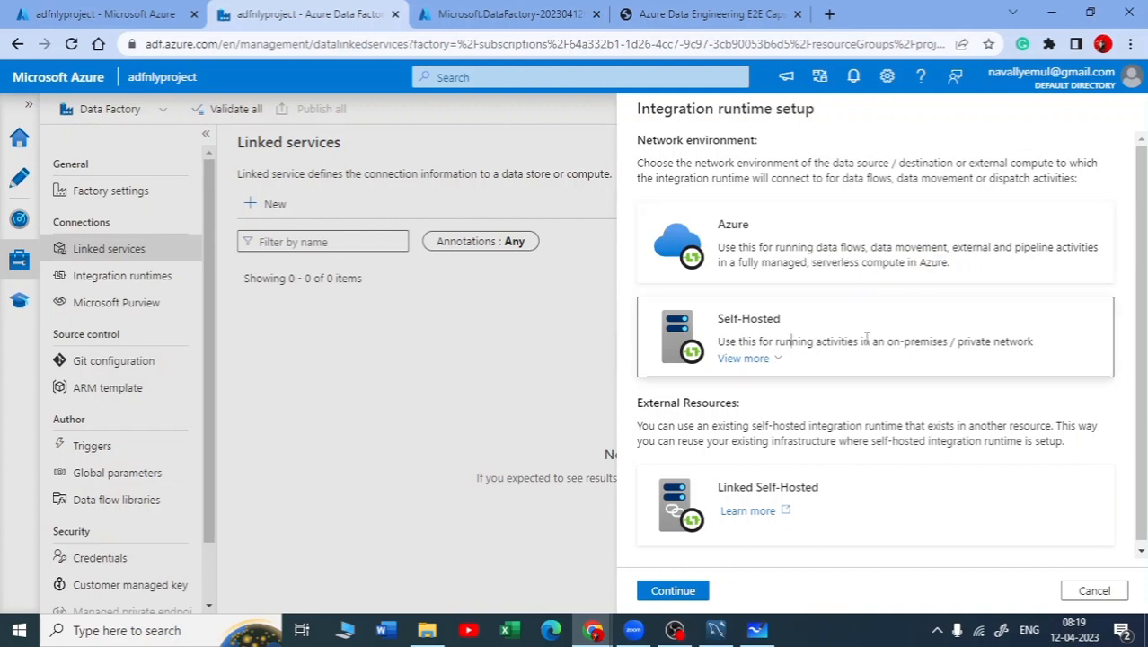
pyautogui.click(680, 595)
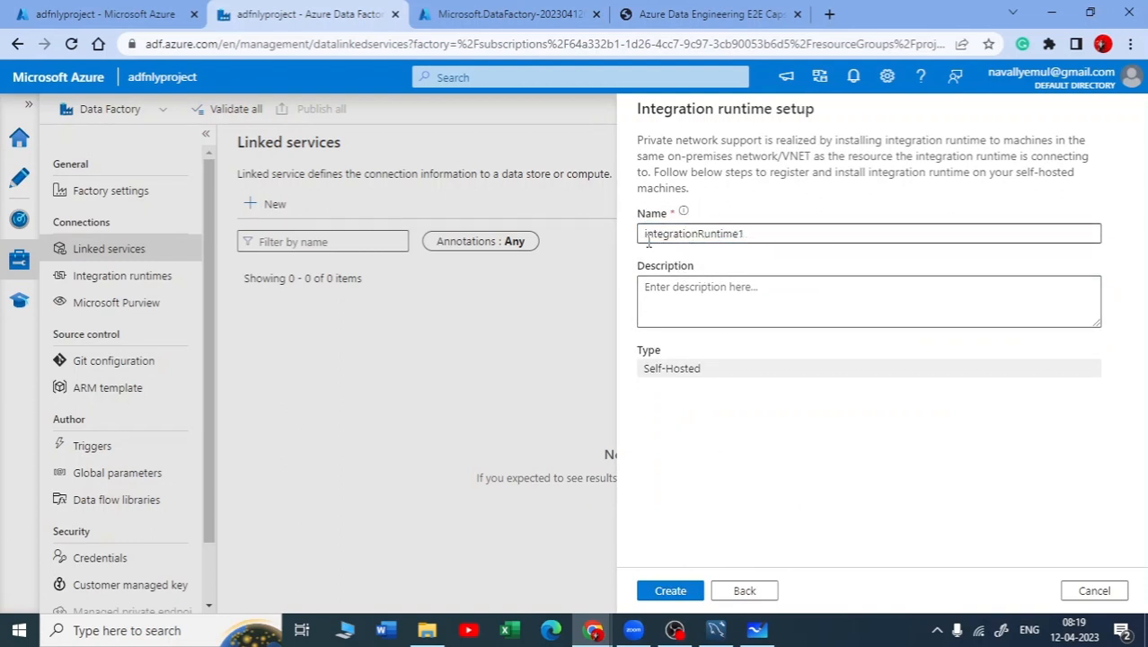
# Name the integration runtime selfhostedintegrationRuntime and create it
pyautogui.click(646, 235)
pyautogui.write('s')
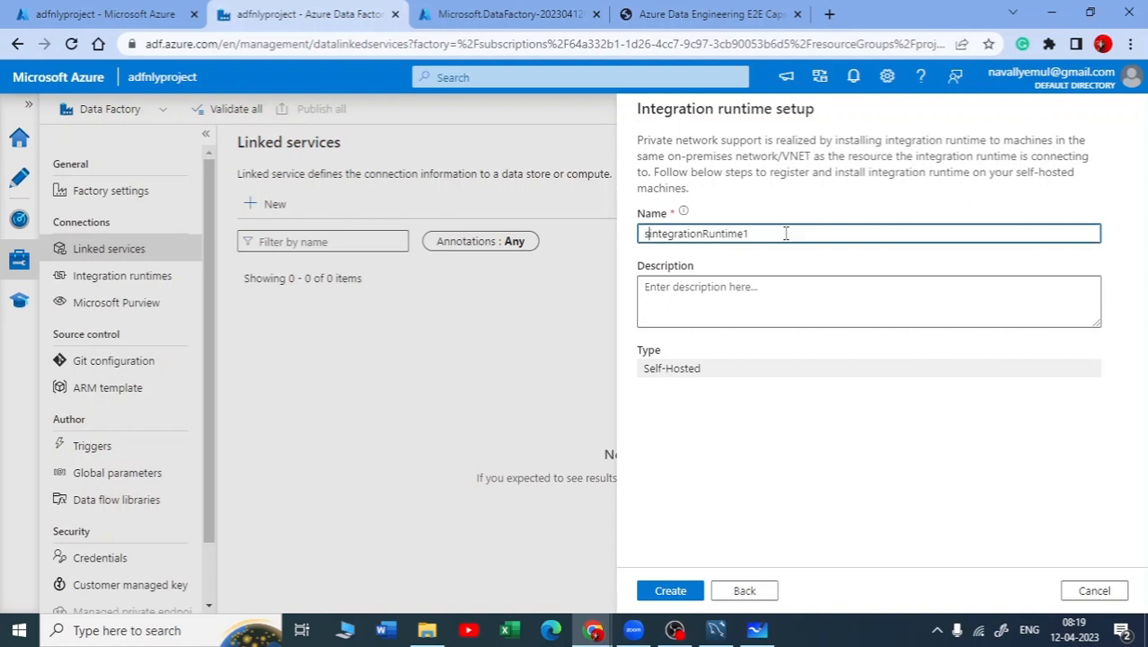
pyautogui.write('elf')
pyautogui.write('t')
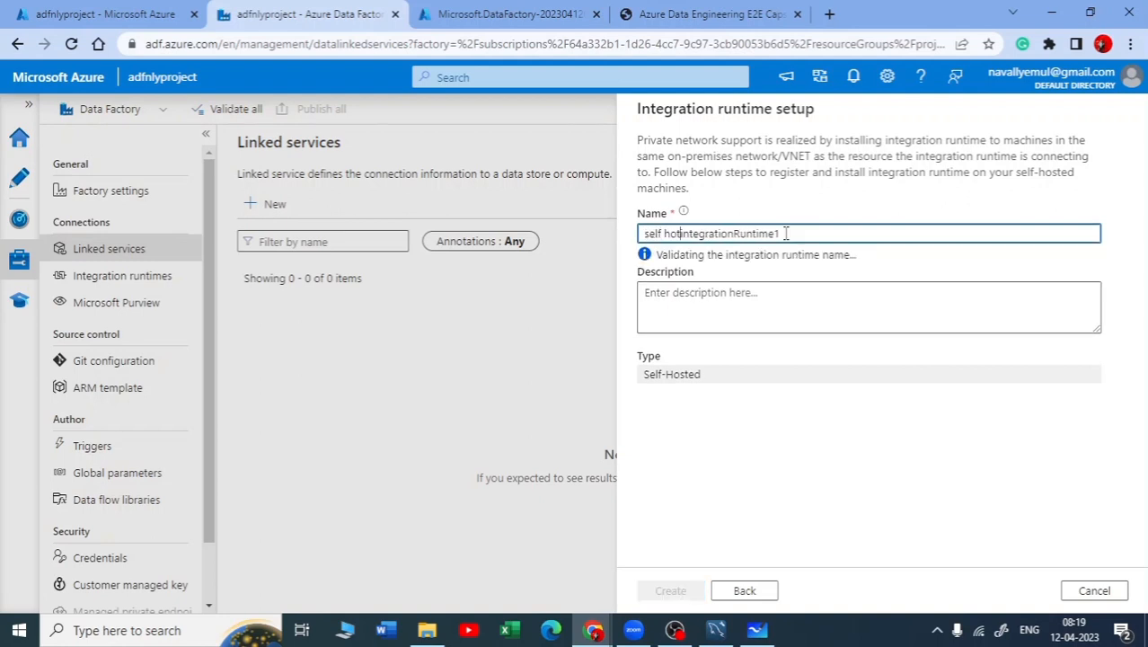
pyautogui.press('BackSpace')
pyautogui.press('BackSpace')
pyautogui.press('BackSpace')
pyautogui.press('BackSpace')
pyautogui.write('hosted')
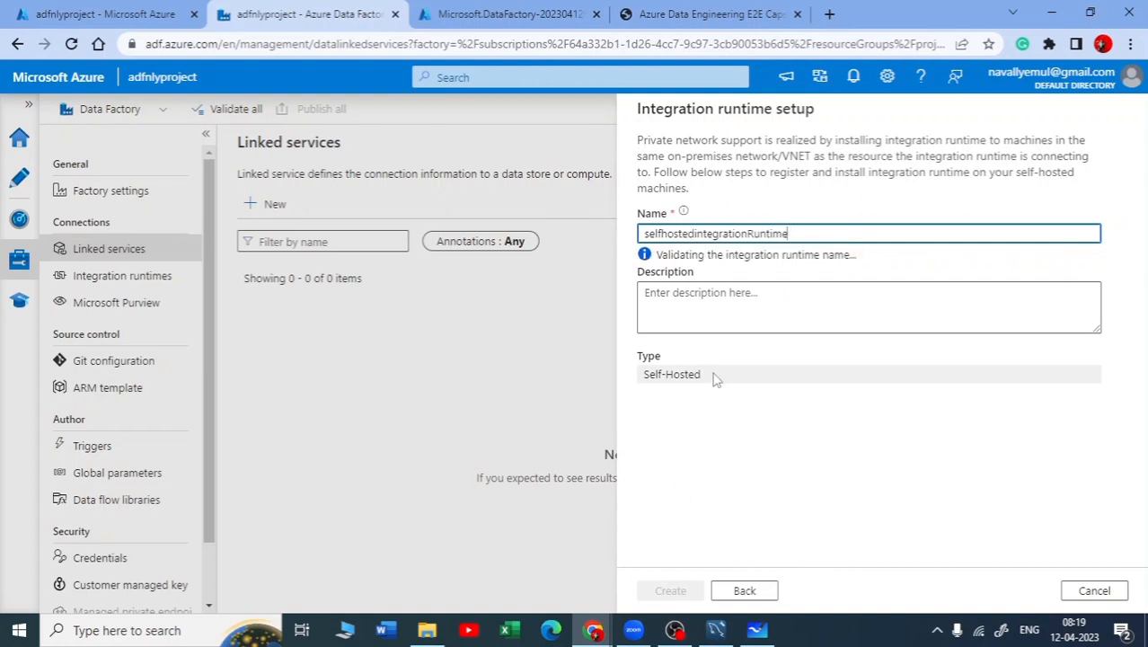
pyautogui.click(671, 592)
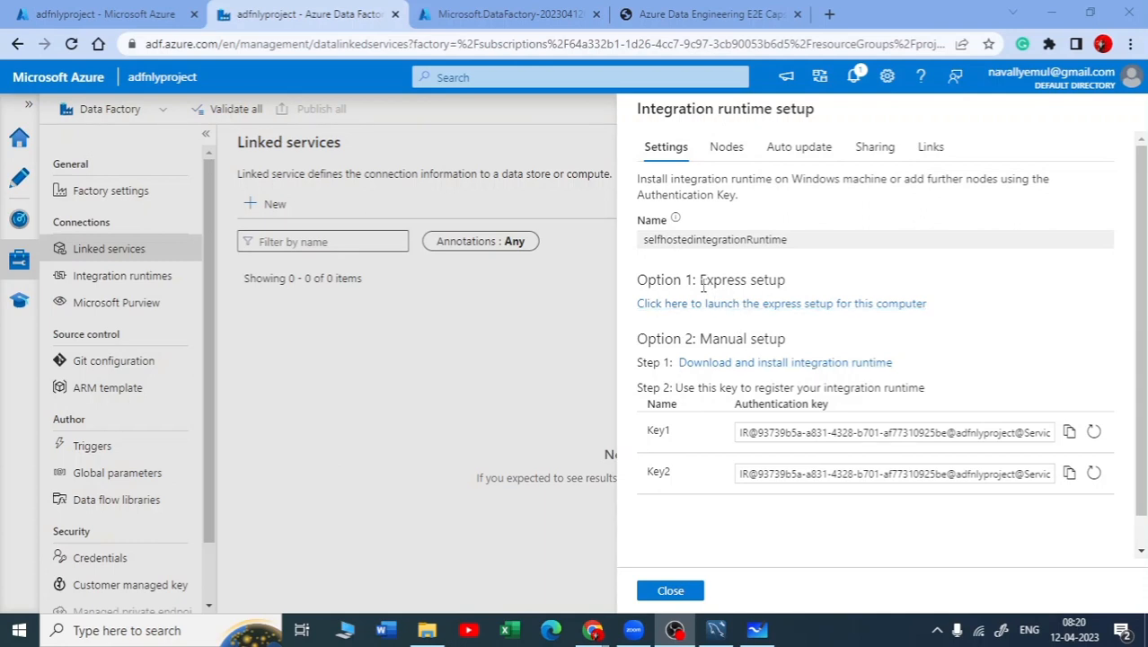
# Review the express setup and manual setup options for installing the self-hosted integration runtime
pyautogui.moveTo(701, 280); pyautogui.dragTo(783, 280)
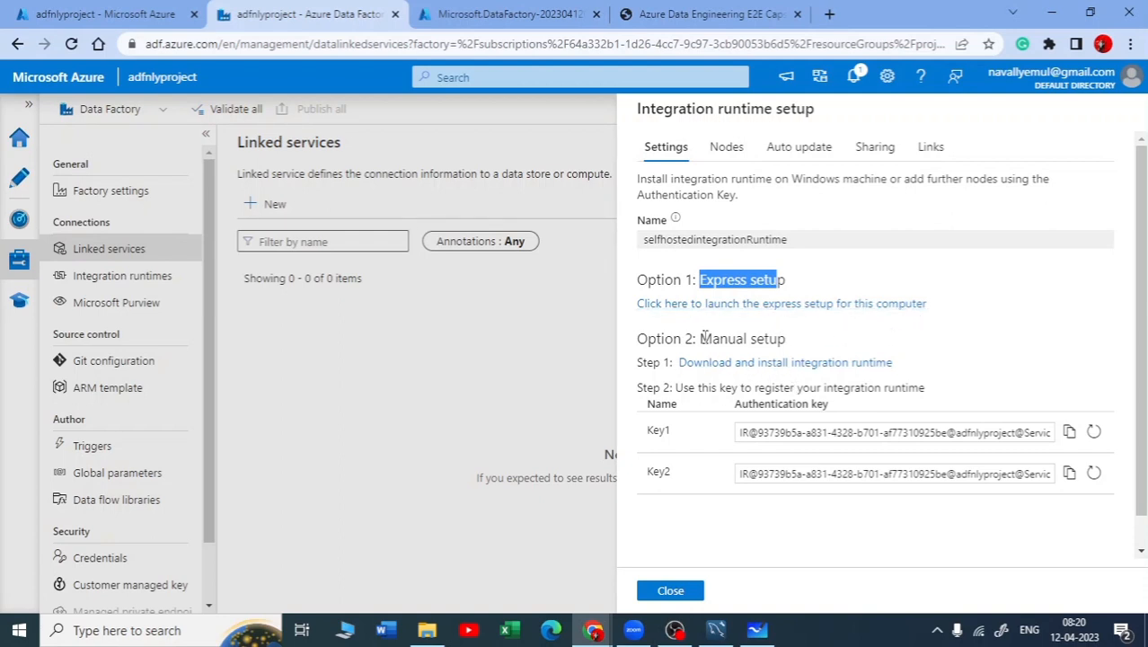
pyautogui.moveTo(702, 339); pyautogui.dragTo(789, 355)
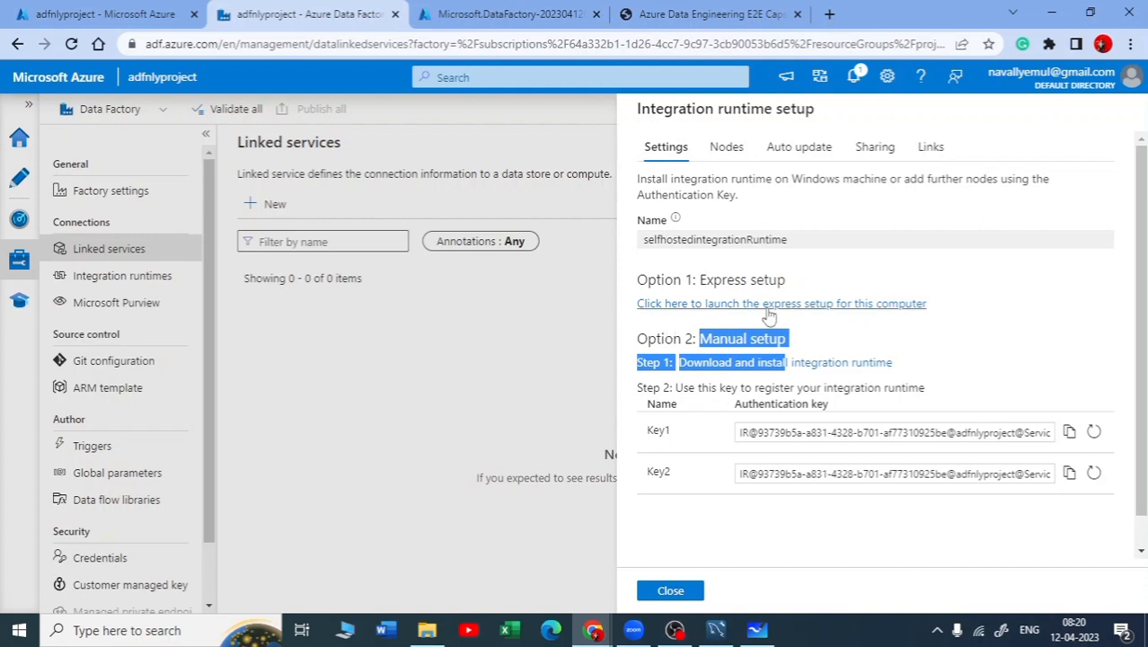
pyautogui.click(740, 329)
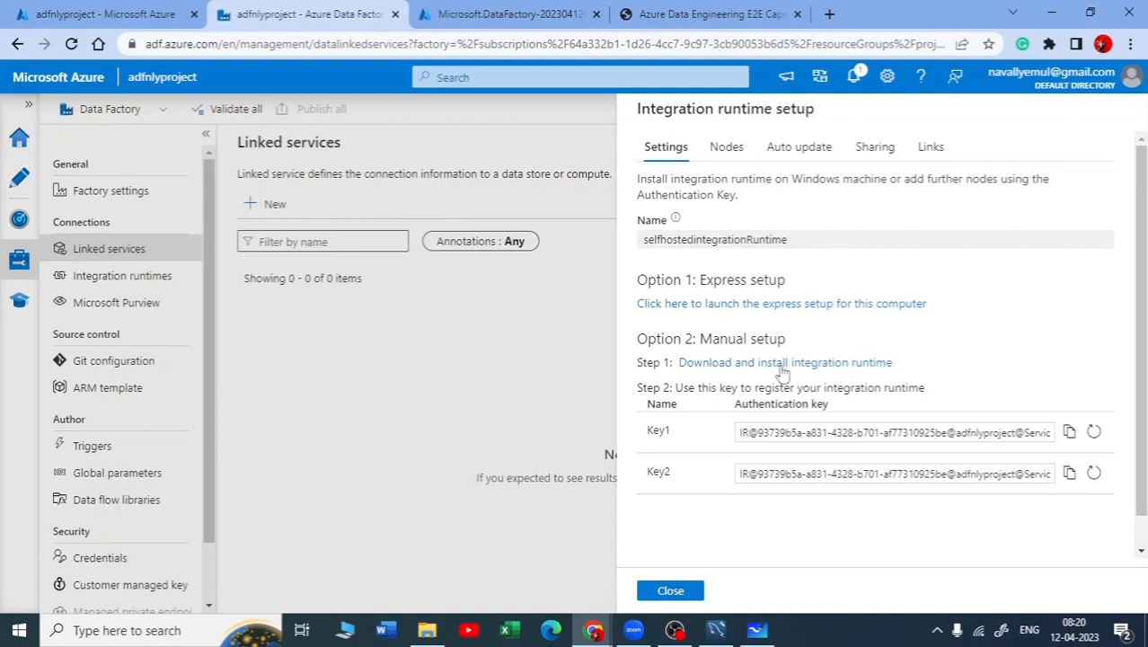
# Launch the express setup for selfhostedintegrationRuntime on this computer instead of the manual setup
pyautogui.moveTo(725, 338); pyautogui.dragTo(791, 351)
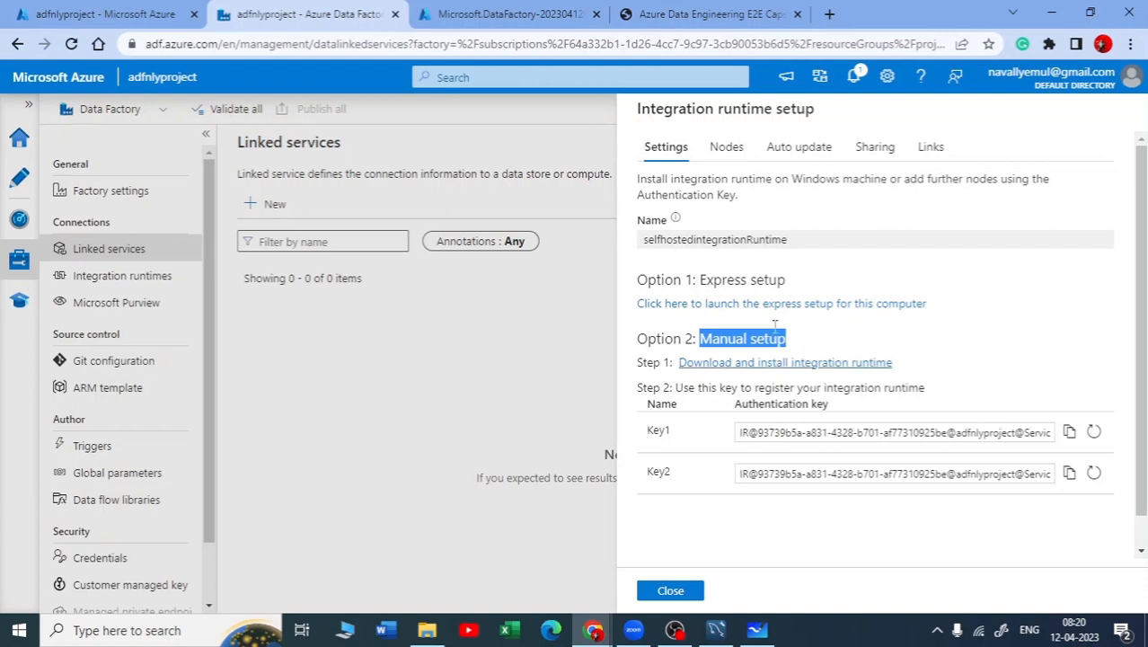
pyautogui.click(759, 304)
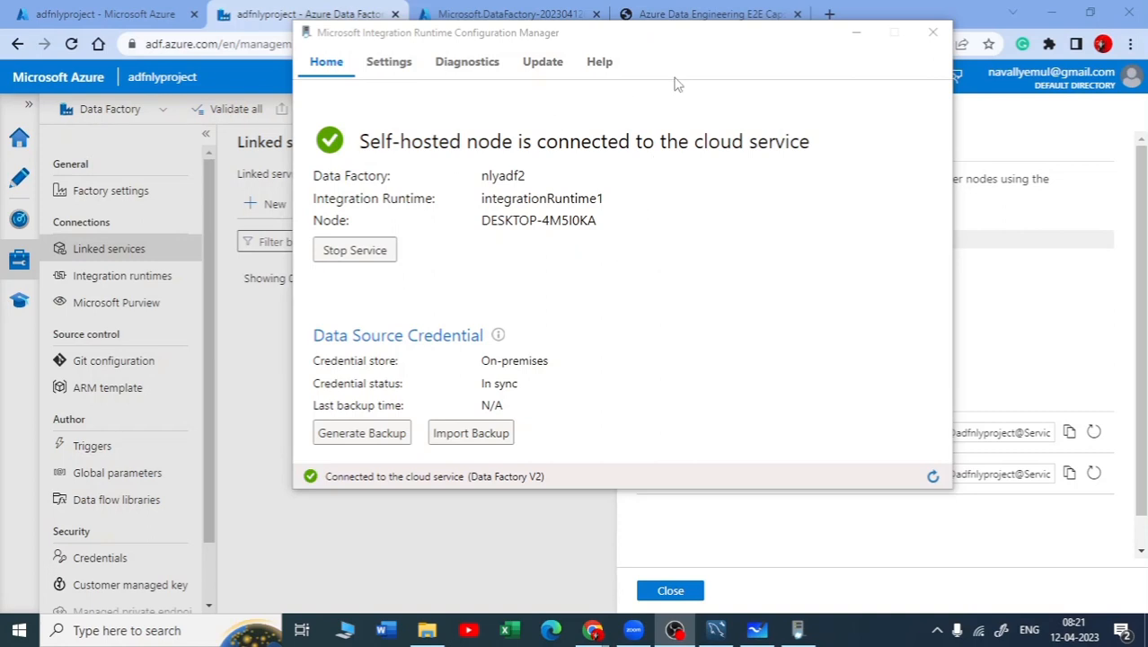
# Start the stopped self-hosted host service in the Integration Runtime Configuration Manager and close that window
pyautogui.click(856, 35)
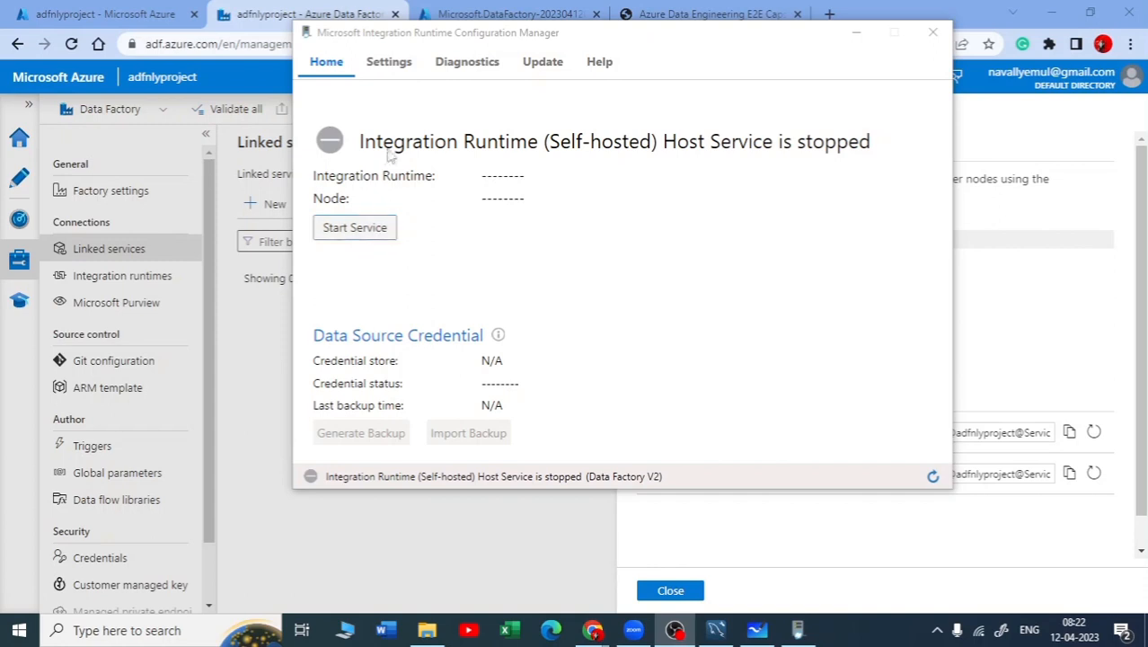
pyautogui.click(355, 230)
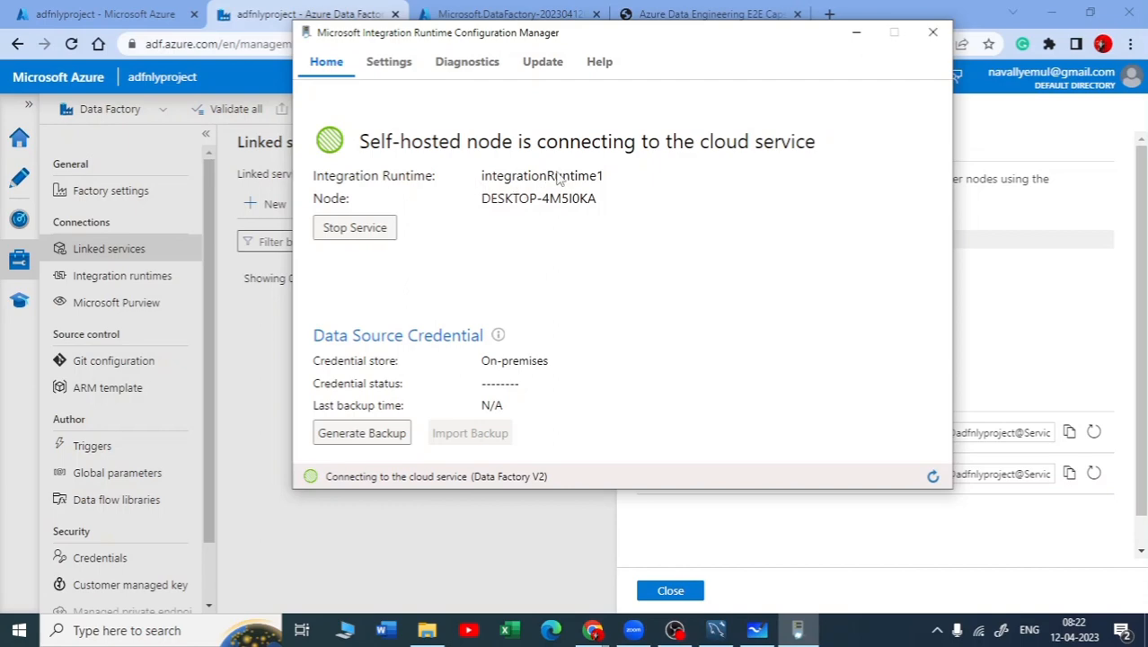
pyautogui.moveTo(754, 34); pyautogui.dragTo(435, 127)
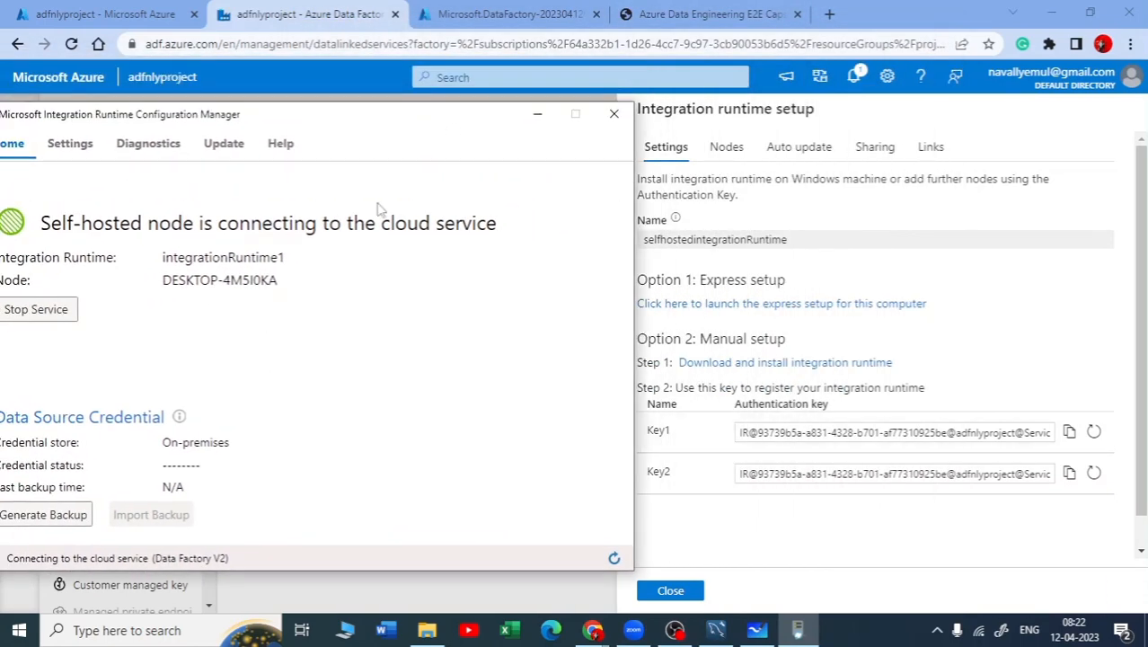
pyautogui.moveTo(359, 120); pyautogui.dragTo(628, 88)
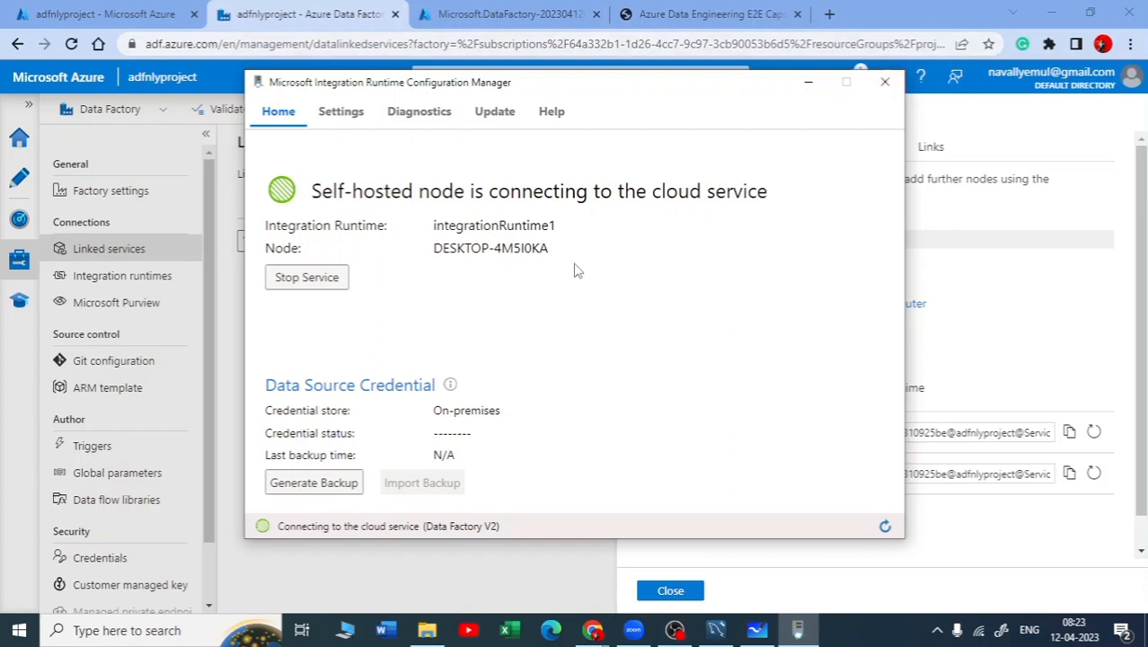
pyautogui.click(886, 92)
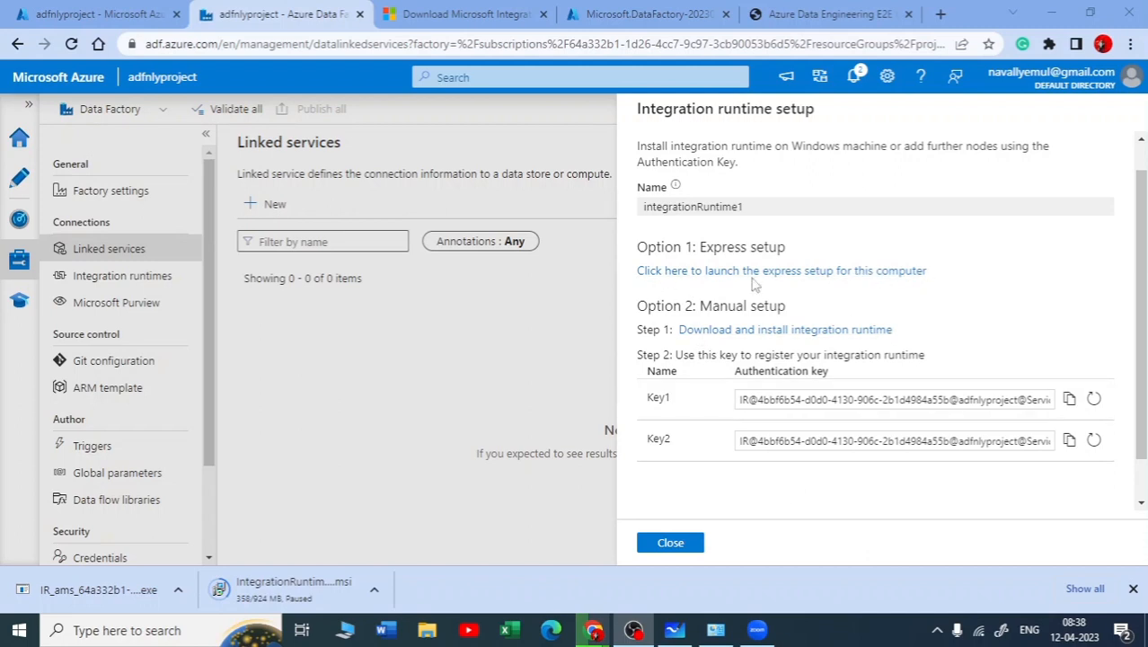
# Run the express setup to install and register integrationRuntime1 on this computer, and close the finished installer
pyautogui.click(801, 272)
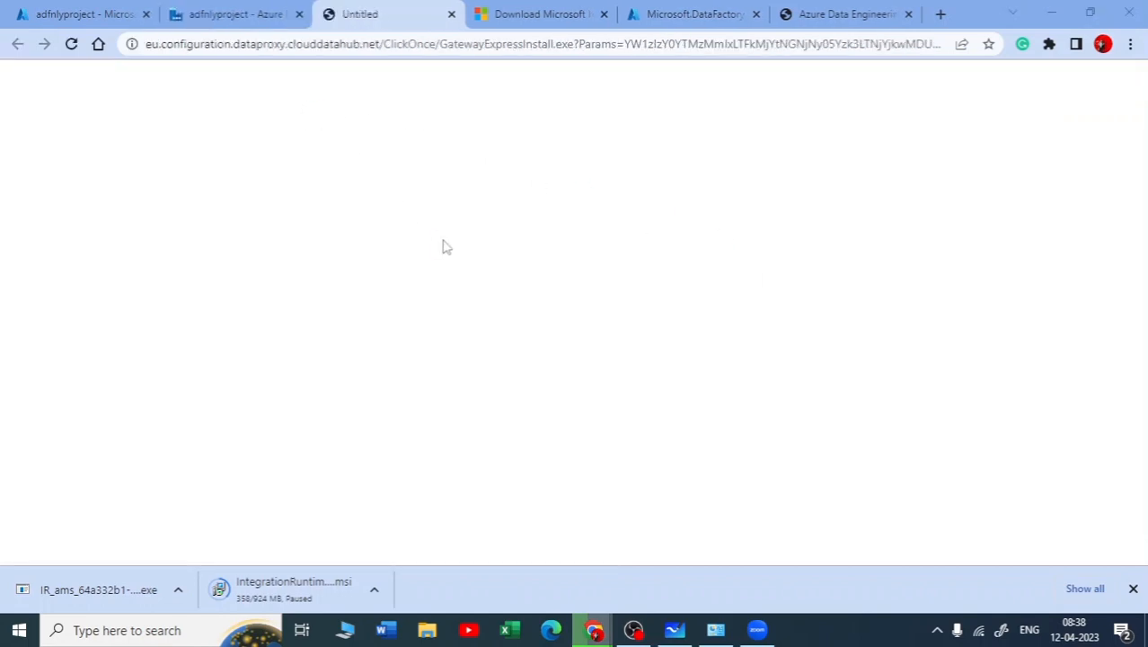
pyautogui.click(471, 380)
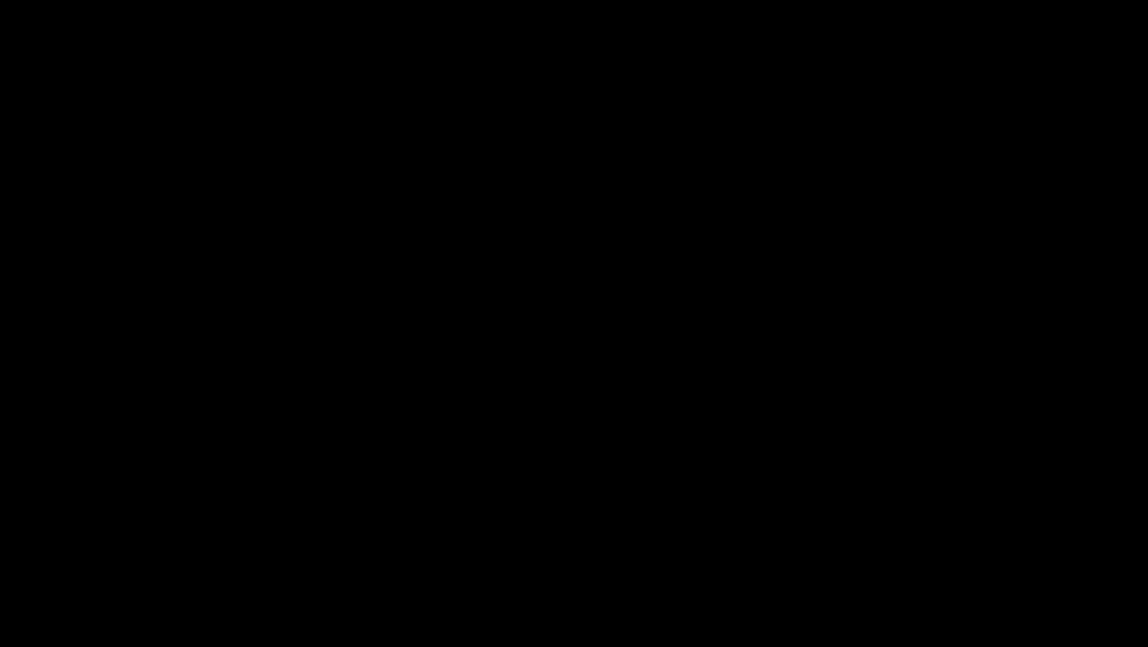
pyautogui.click(473, 333)
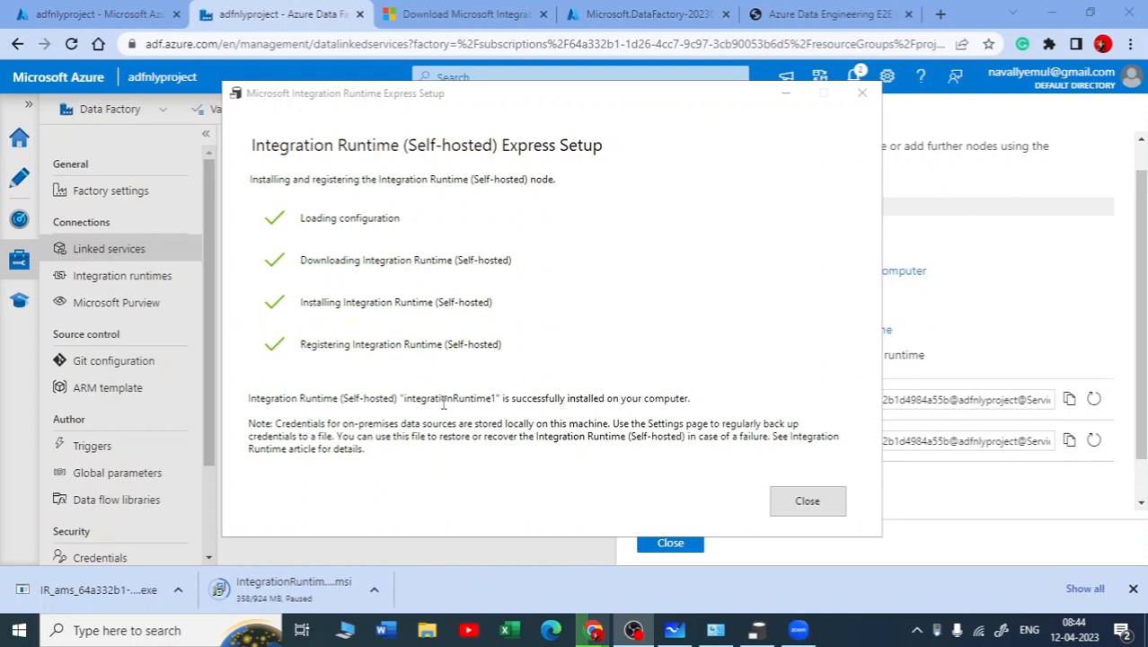
pyautogui.click(400, 402)
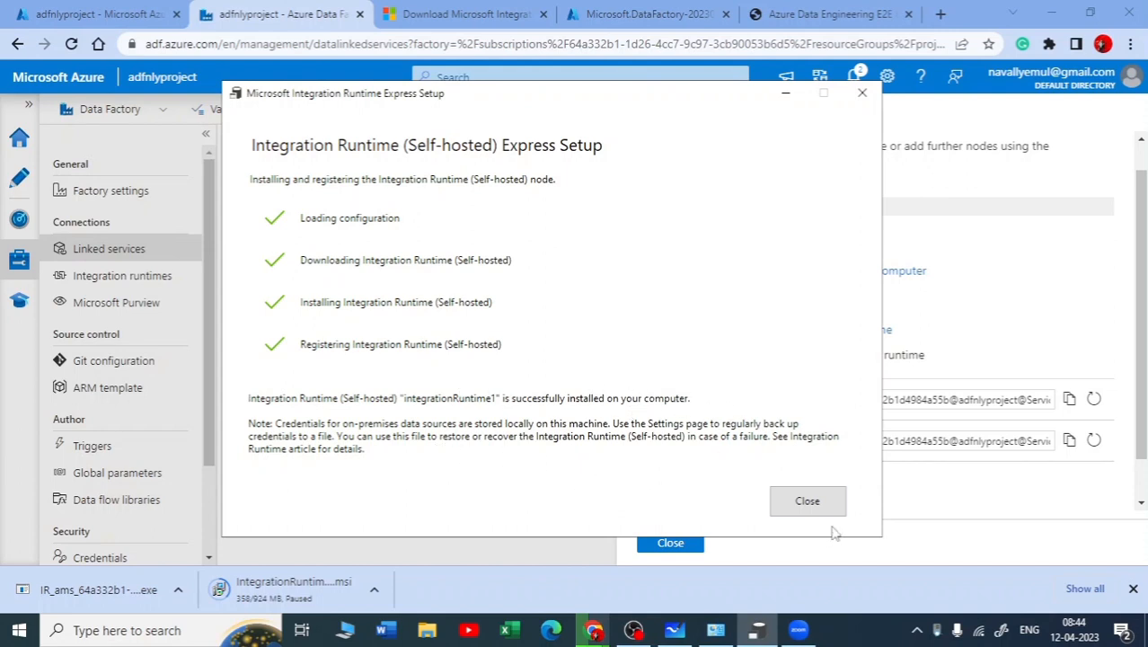
pyautogui.click(807, 502)
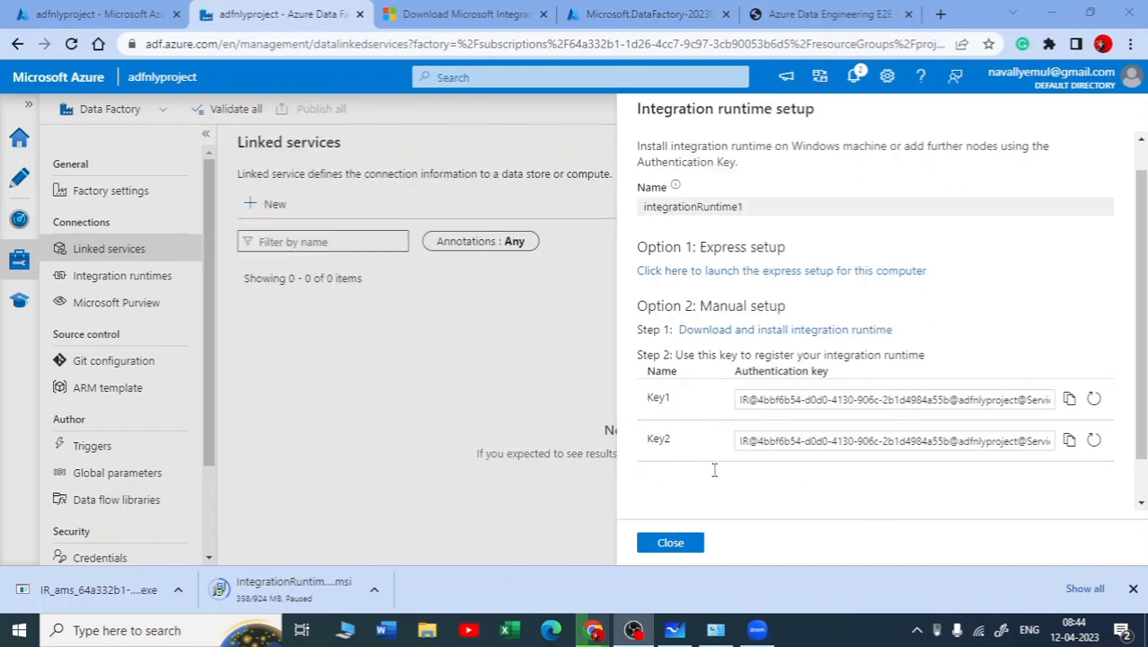
# Close the setup details of integrationRuntime1 and return to the new MySQL linked service
pyautogui.scroll(-1, 687, 557)
pyautogui.scroll(2, 675, 305)
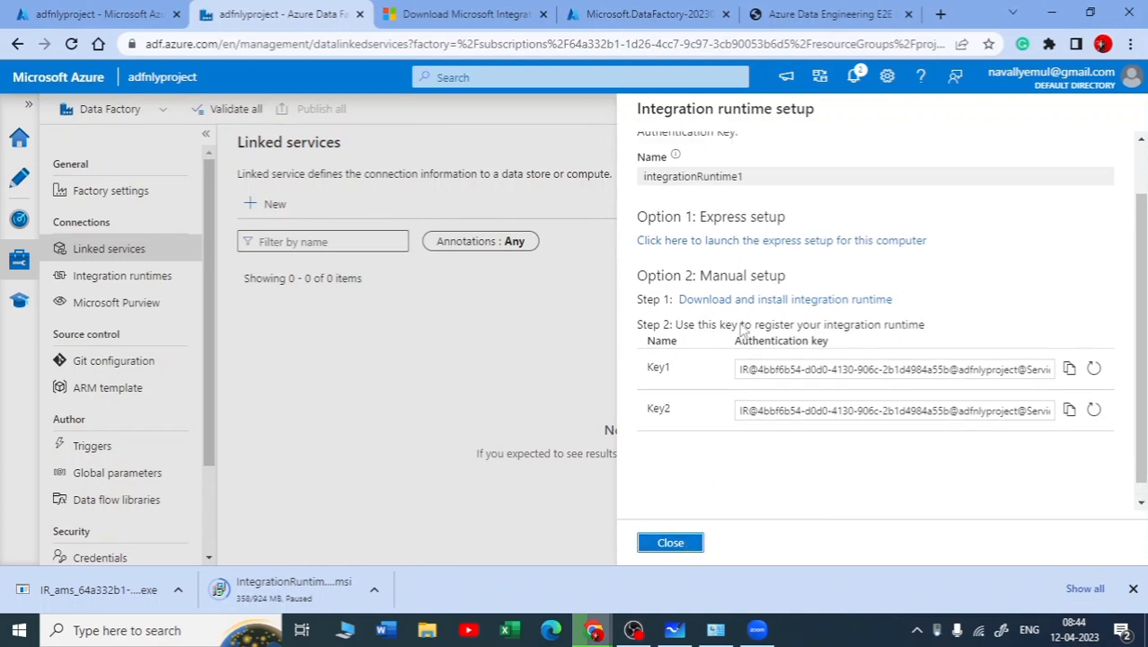
pyautogui.scroll(-2, 781, 336)
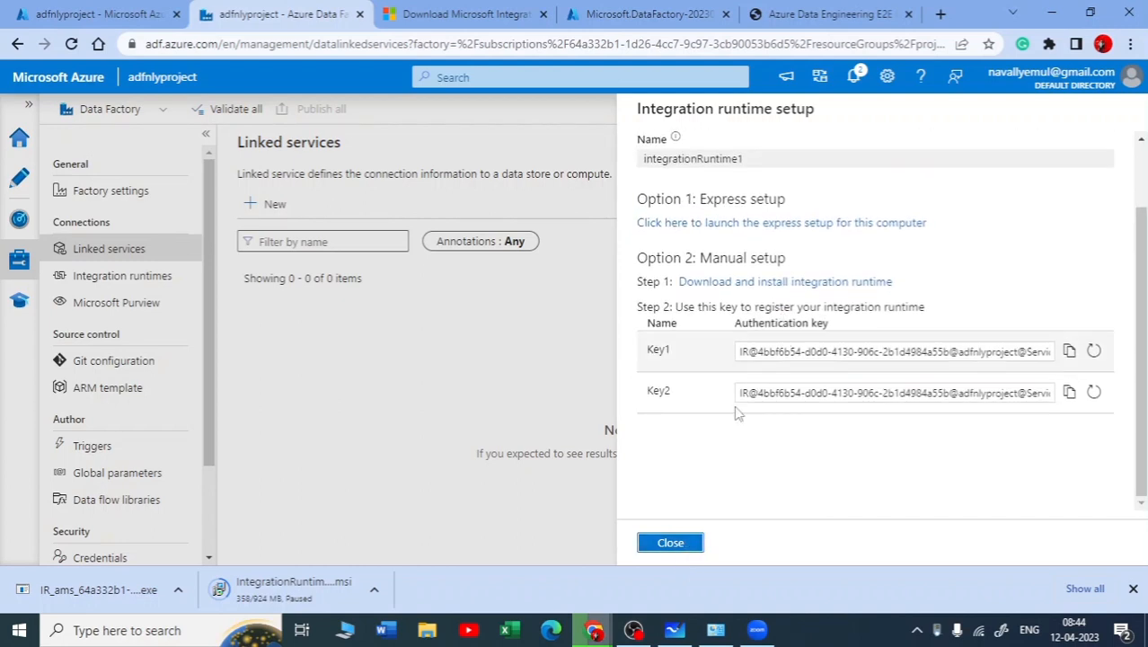
pyautogui.click(666, 546)
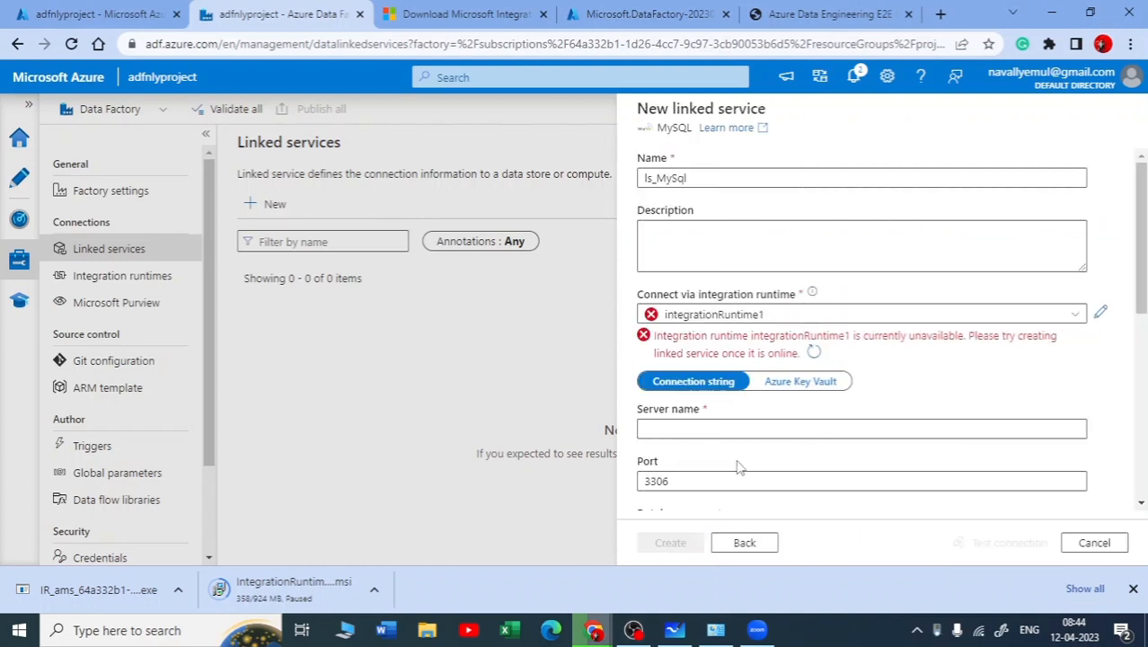
# Select integrationRuntime1 as the integration runtime that the ls_MySql linked service connects through
pyautogui.click(782, 315)
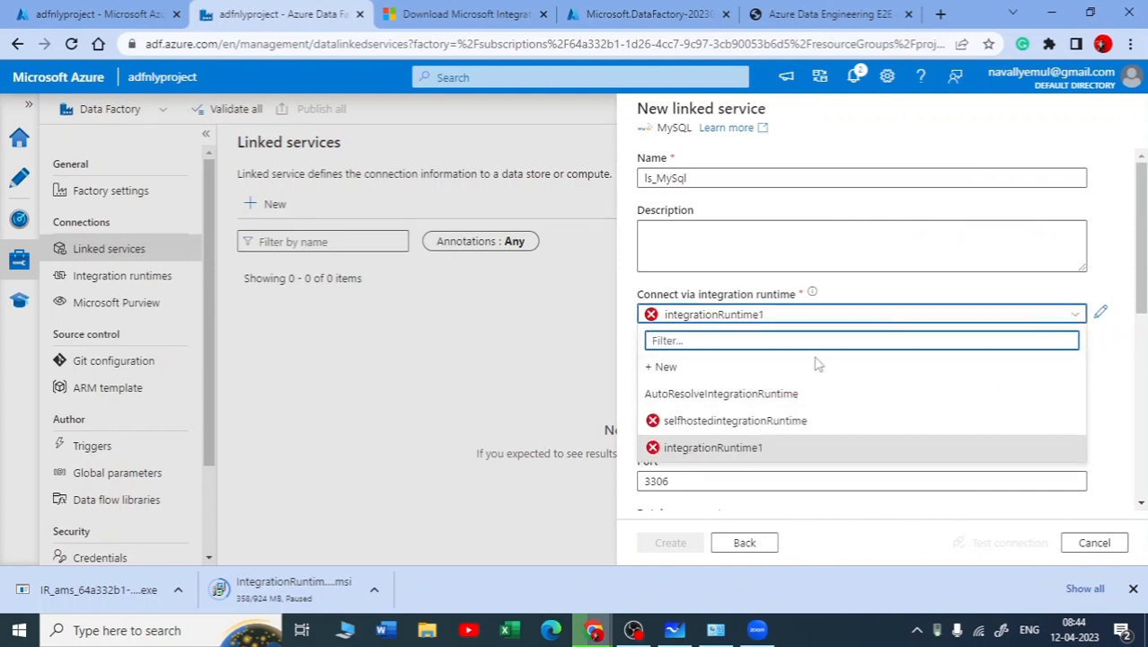
pyautogui.click(937, 356)
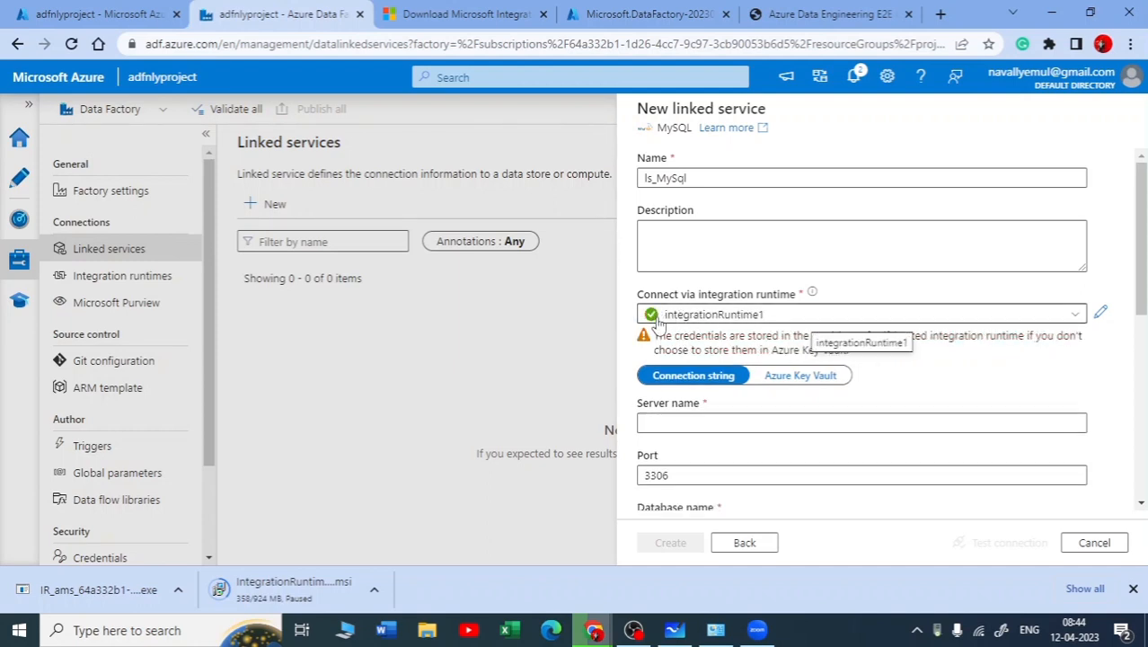
pyautogui.scroll(-3, 661, 328)
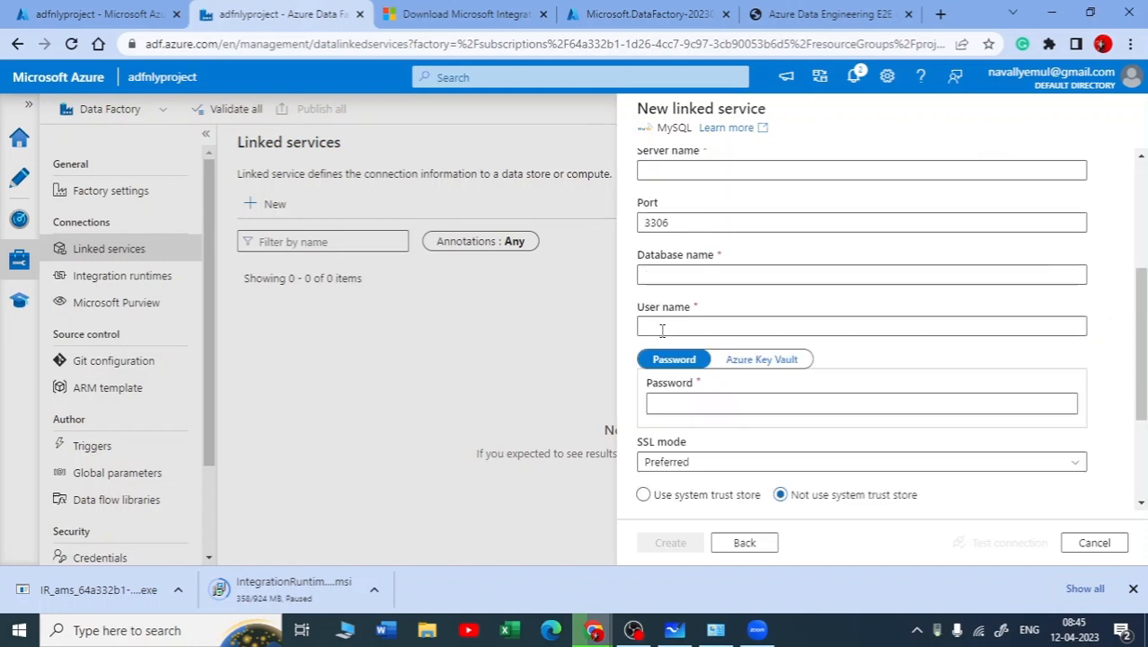
pyautogui.scroll(3, 762, 294)
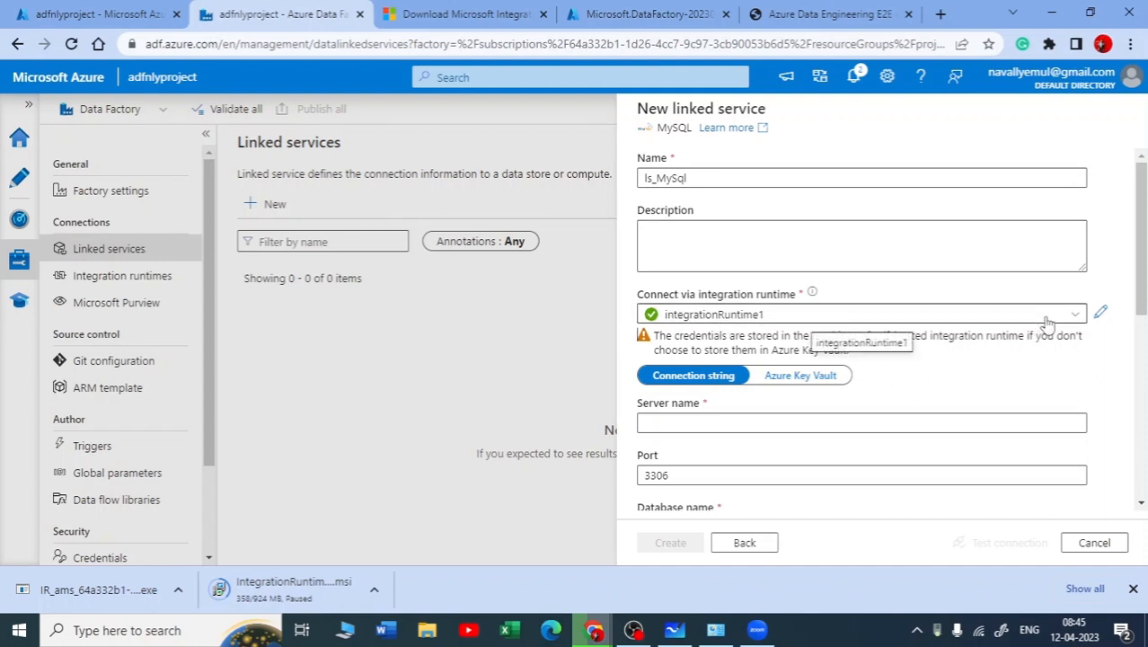
pyautogui.click(698, 316)
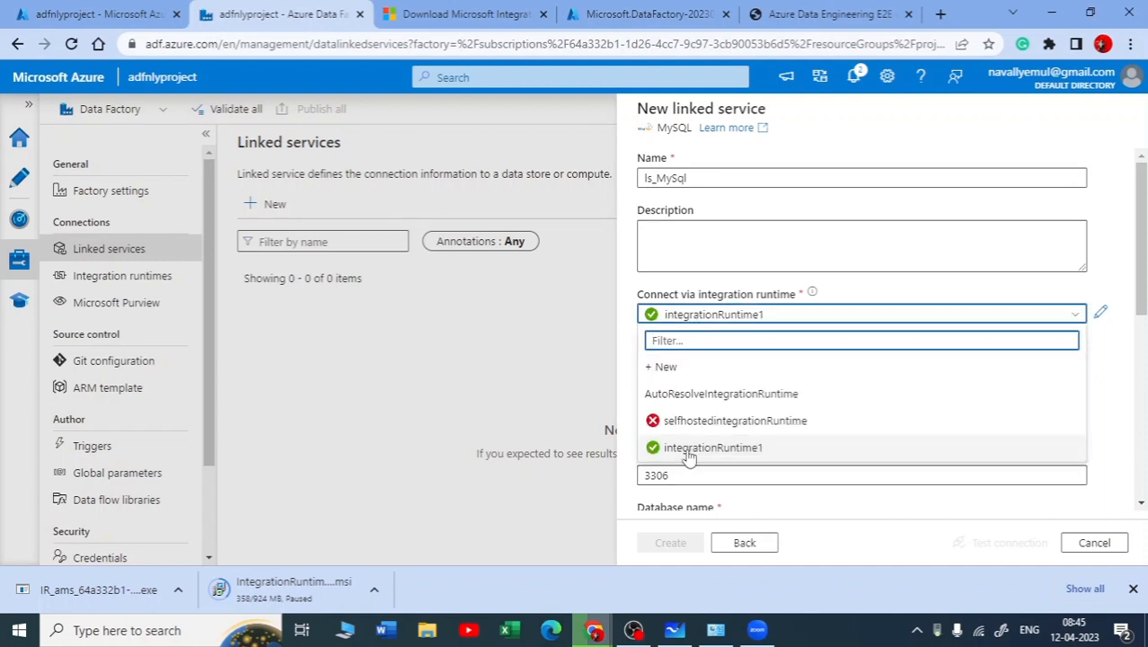
pyautogui.click(688, 457)
# Examine the server, port, database, user name and password fields required for the MySQL connection string
pyautogui.scroll(-1, 706, 415)
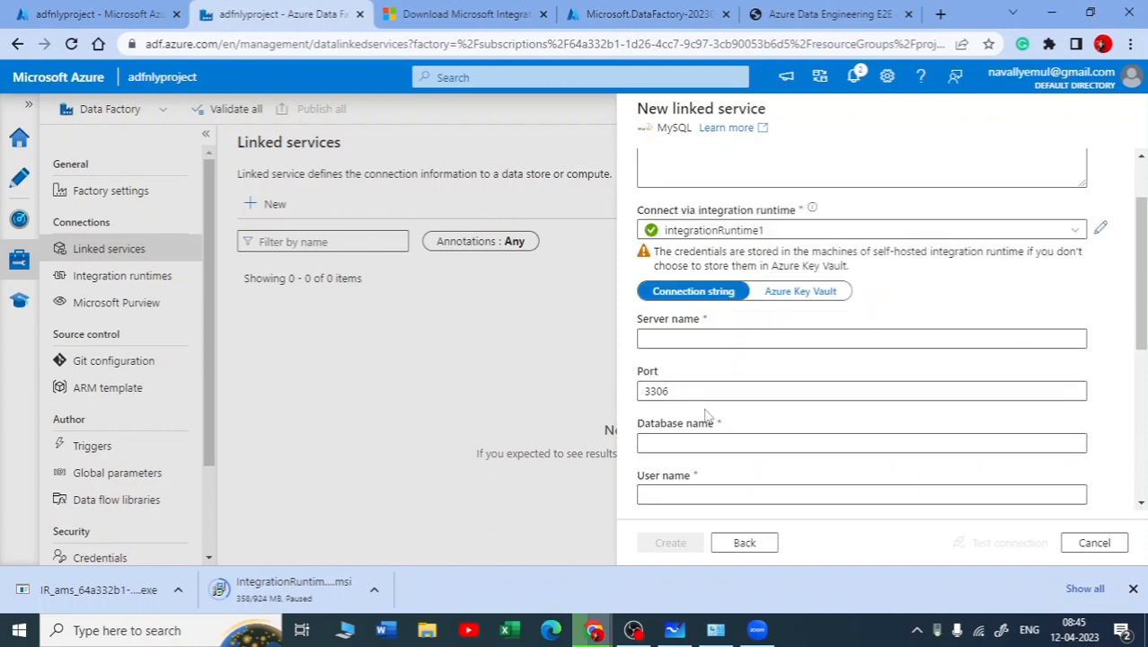
pyautogui.scroll(-1, 705, 415)
pyautogui.moveTo(704, 236); pyautogui.dragTo(643, 236)
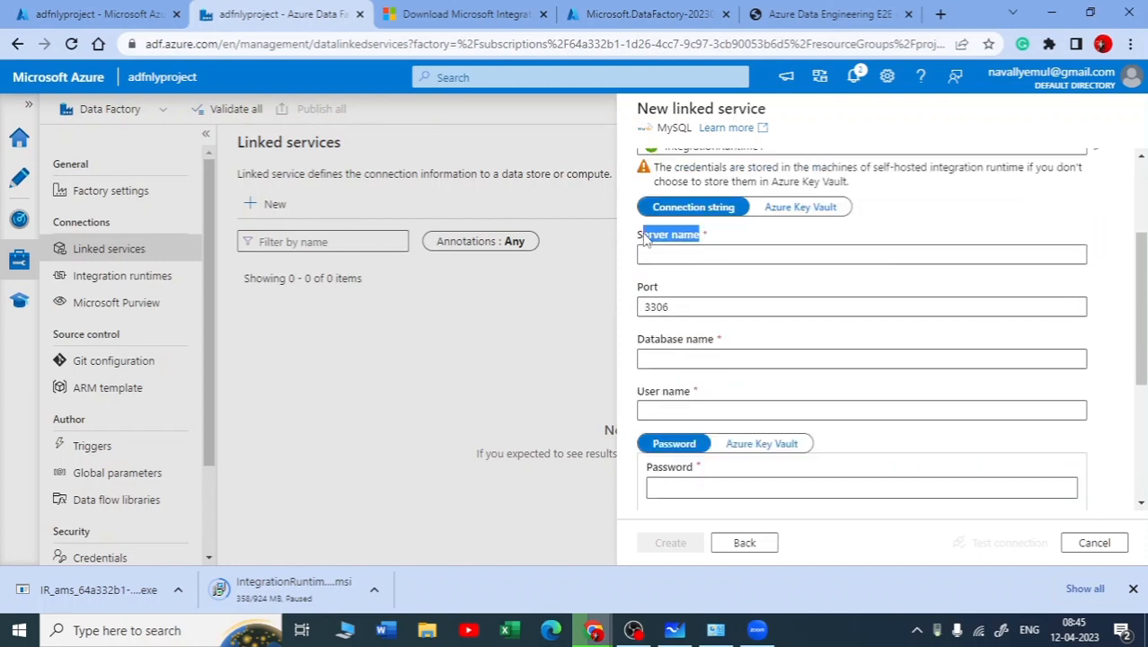
pyautogui.click(692, 254)
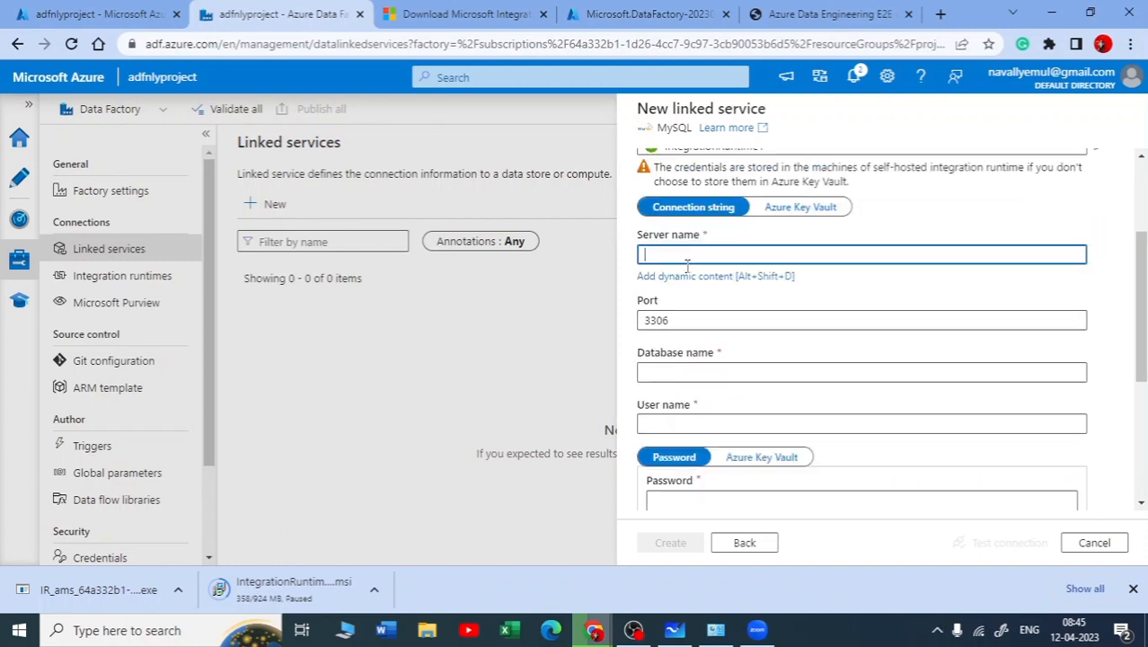
pyautogui.click(679, 371)
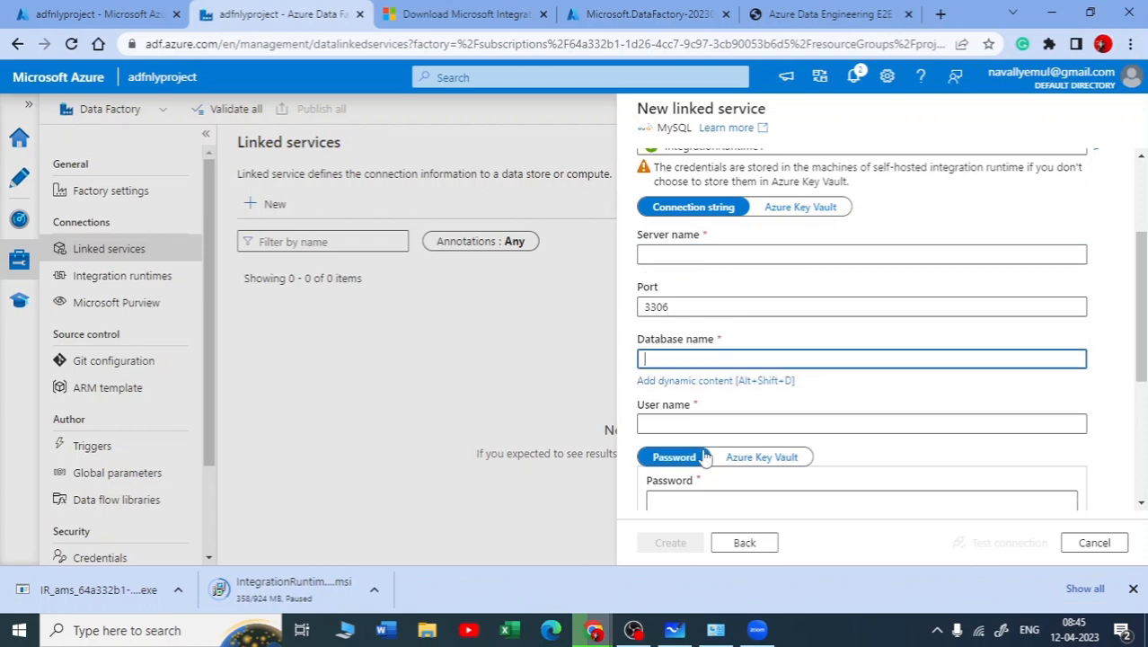
pyautogui.scroll(-2, 705, 460)
pyautogui.scroll(2, 704, 246)
pyautogui.click(543, 337)
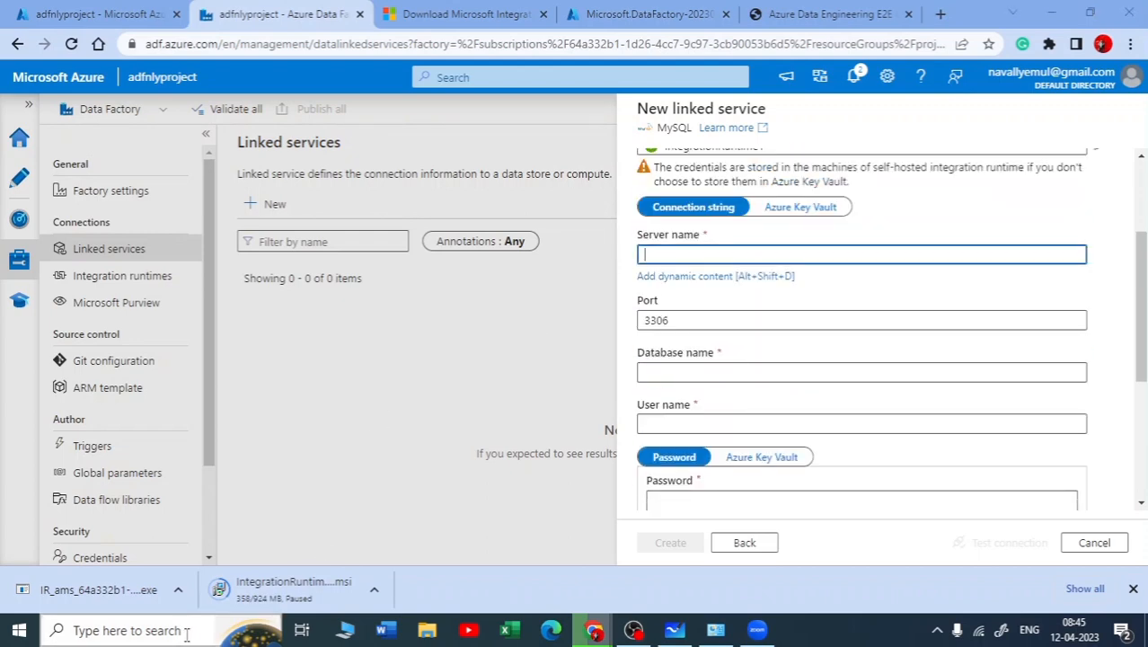
# Switch to MySQL Workbench 8.0 CE and open the Local instance MySQL80 connection
pyautogui.click(184, 631)
pyautogui.write('my')
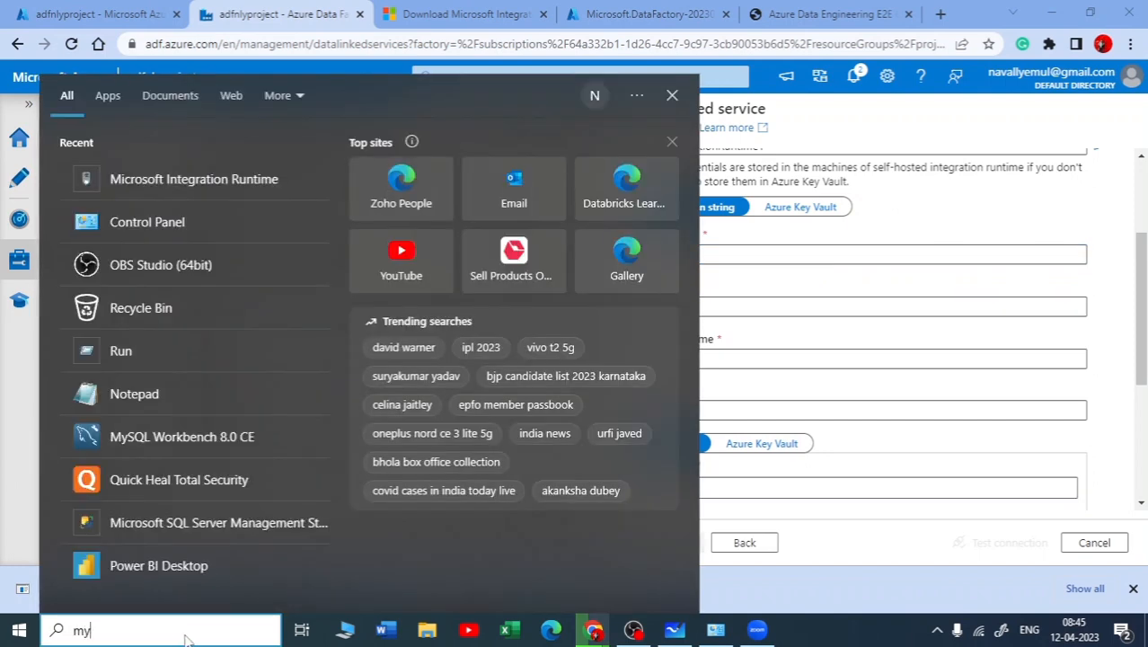
pyautogui.write('sql')
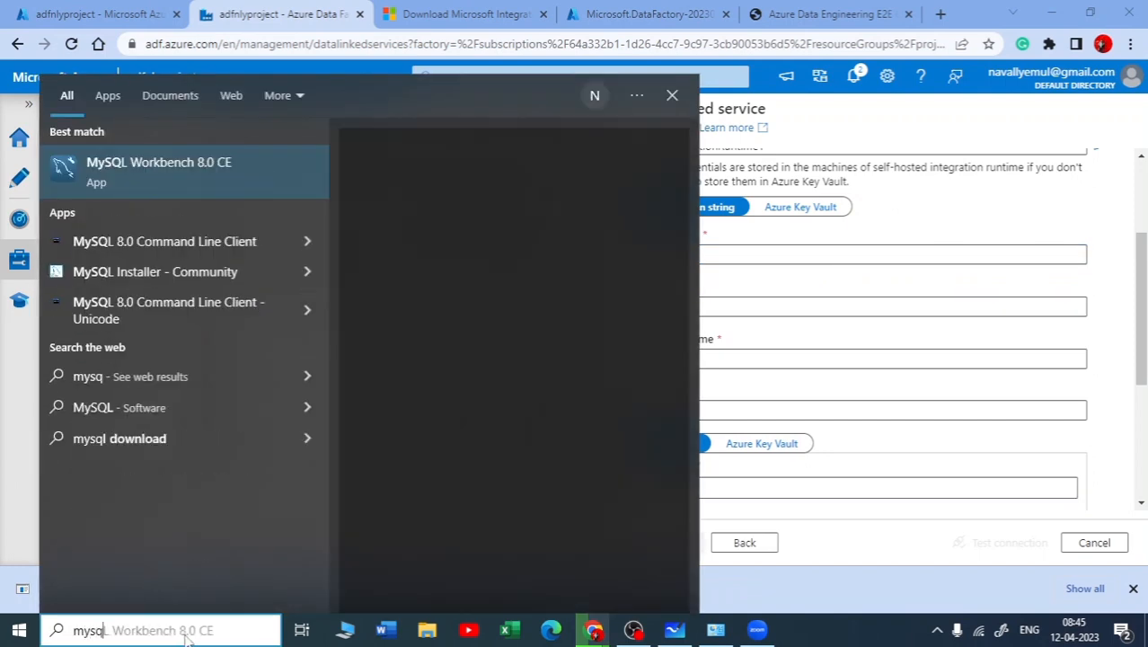
pyautogui.click(148, 330)
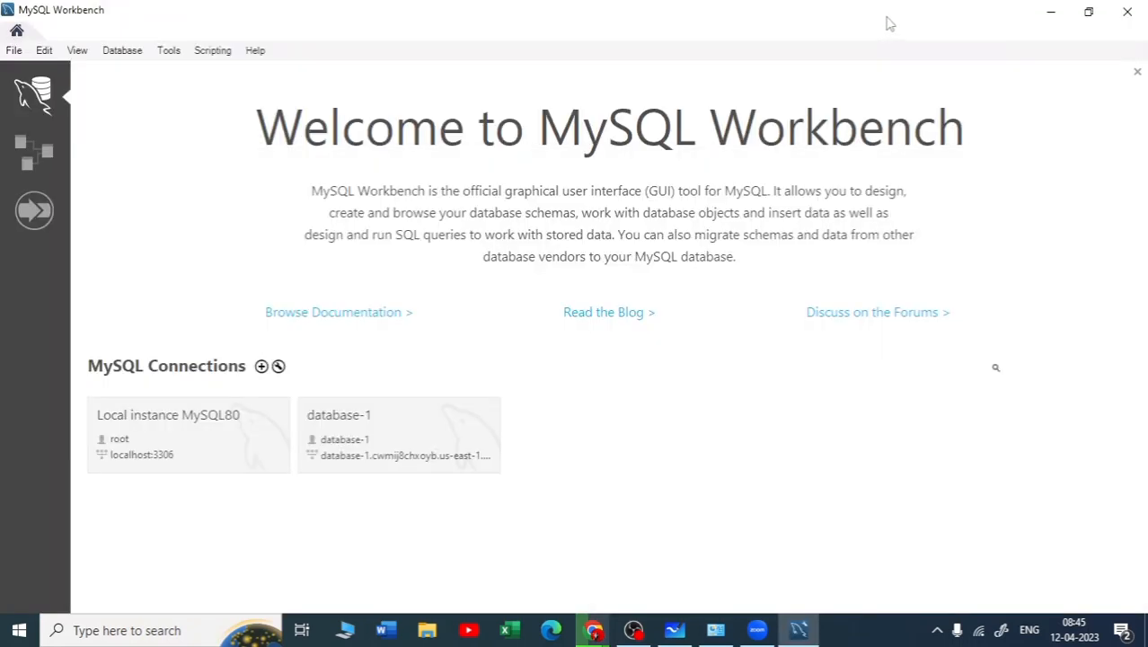
pyautogui.moveTo(888, 24); pyautogui.dragTo(528, 1)
pyautogui.click(254, 435)
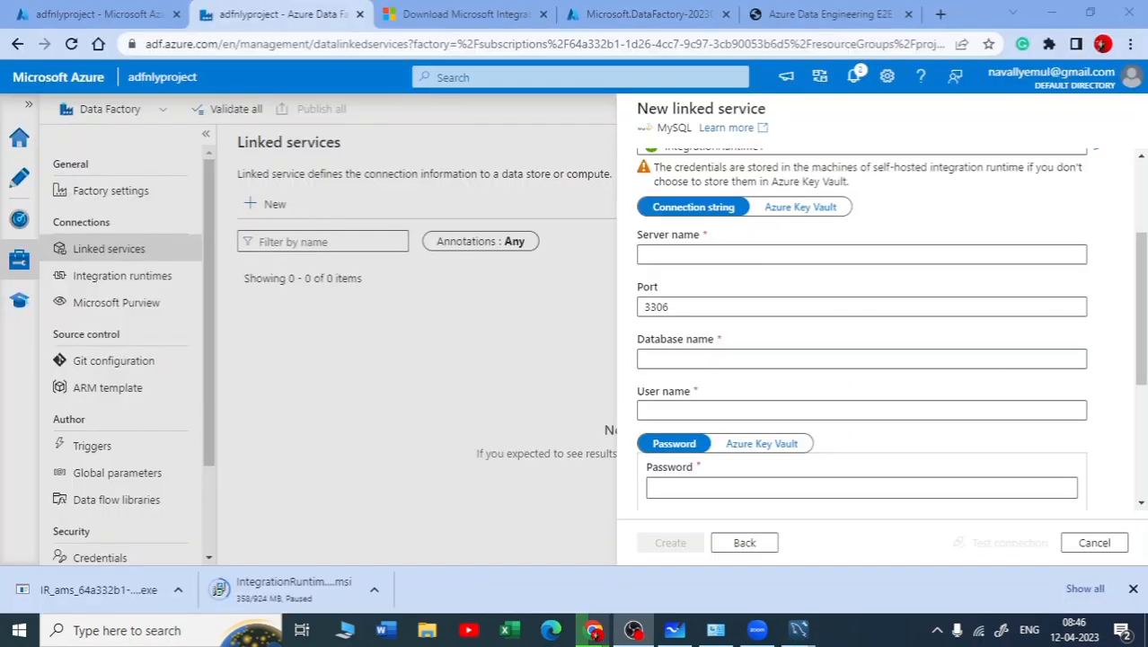
# Check the service and user in the MySQL Server password prompt, cancel it, and return to the linked service form
pyautogui.scroll(1, 667, 252)
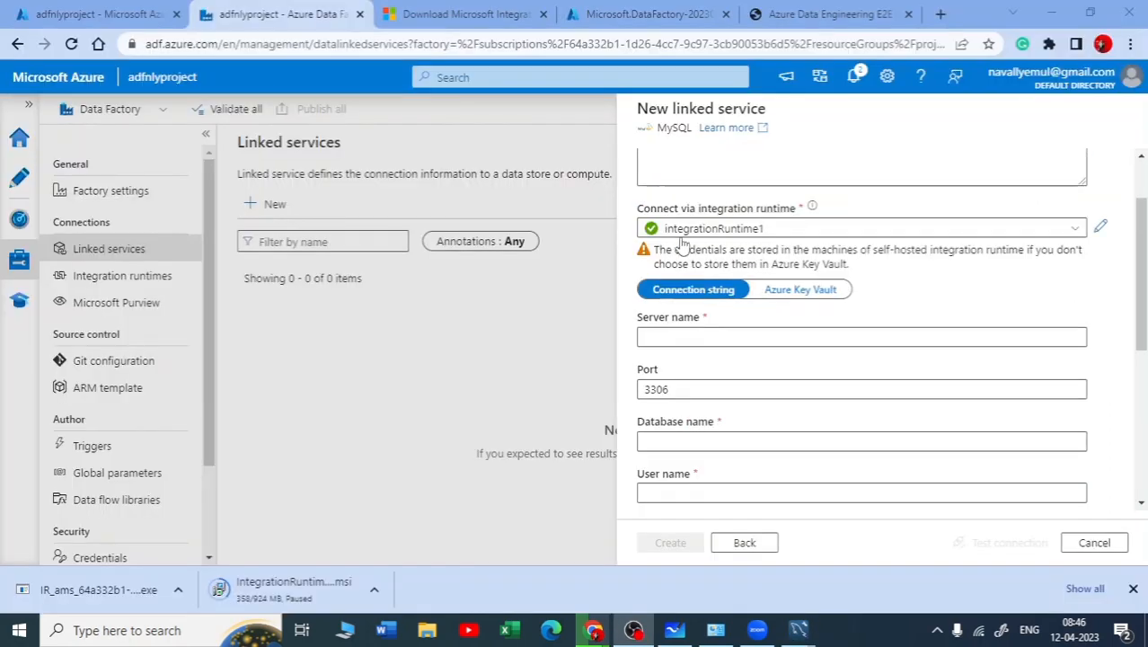
pyautogui.moveTo(799, 629)
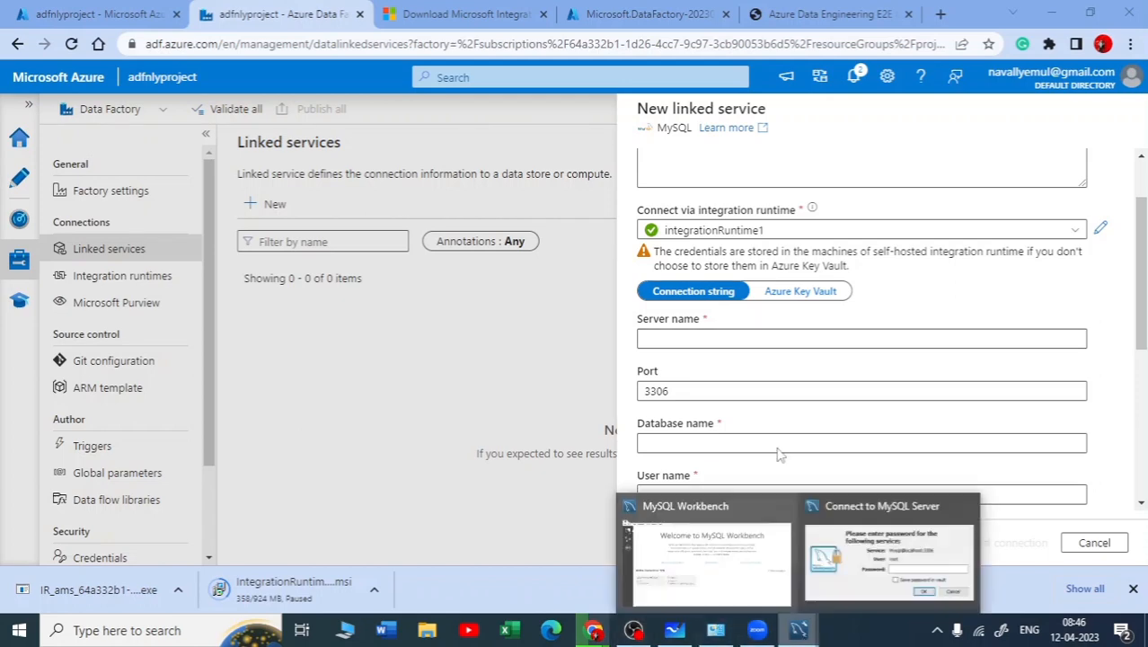
pyautogui.click(849, 555)
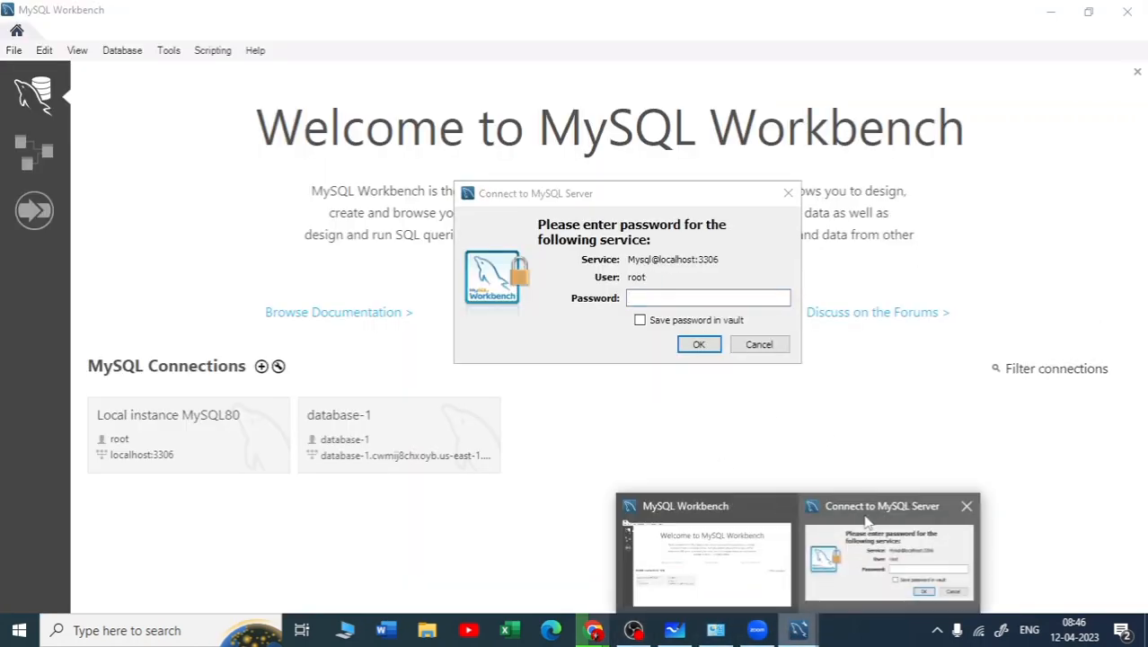
pyautogui.click(1048, 13)
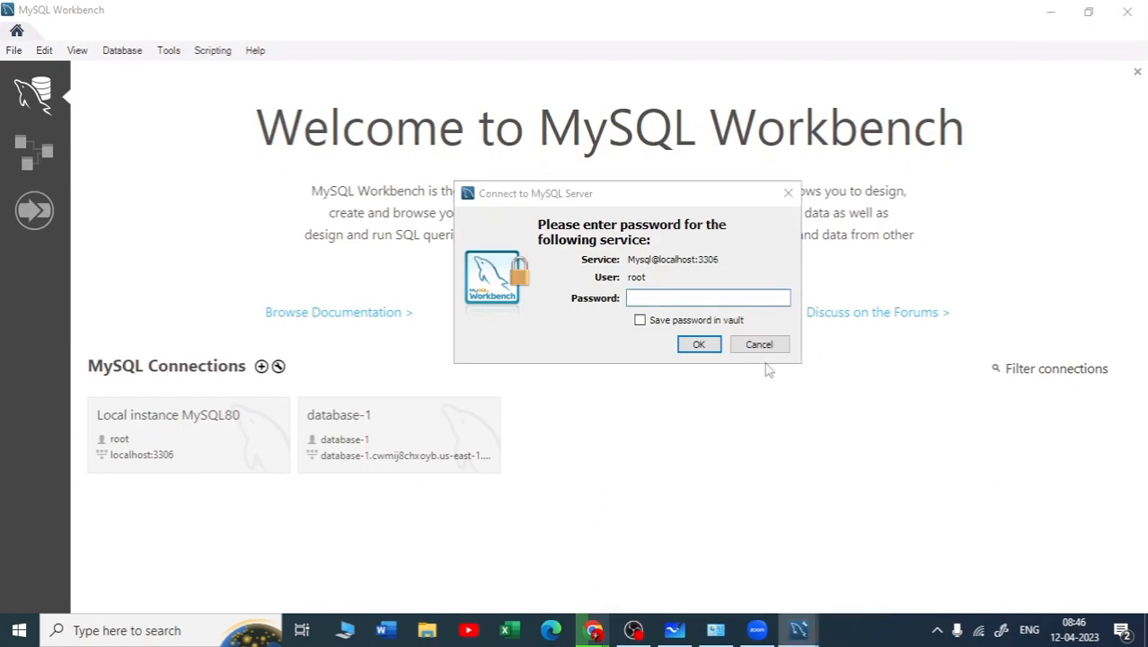
pyautogui.click(763, 345)
pyautogui.click(1050, 12)
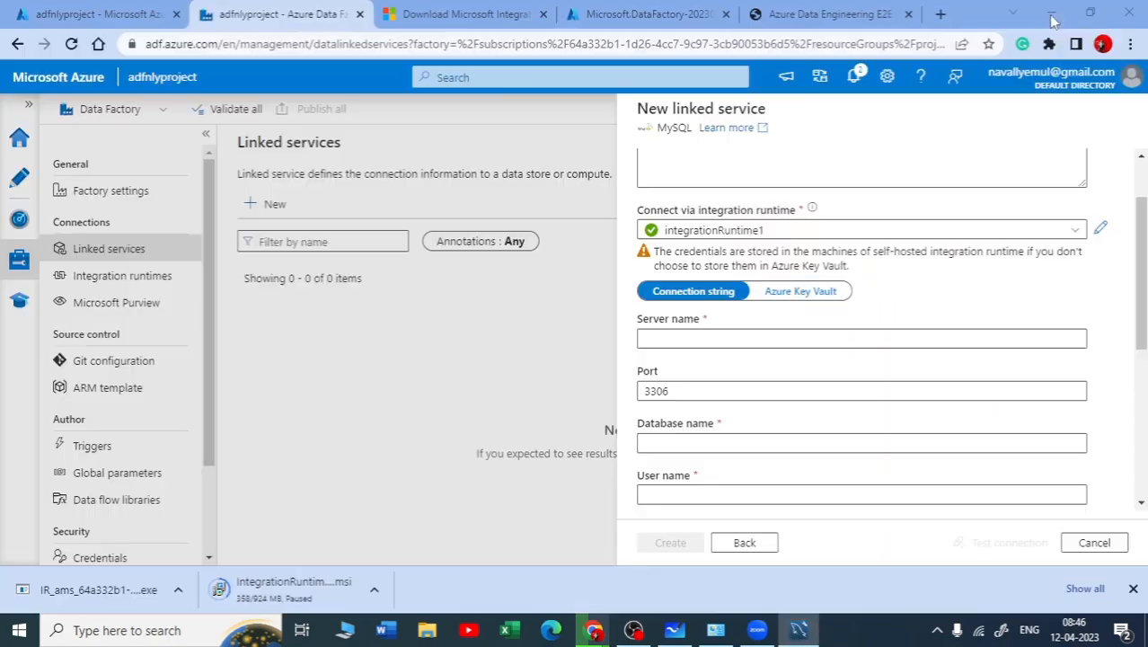
# Enter localhost as the server name in the MySQL connection string
pyautogui.click(702, 339)
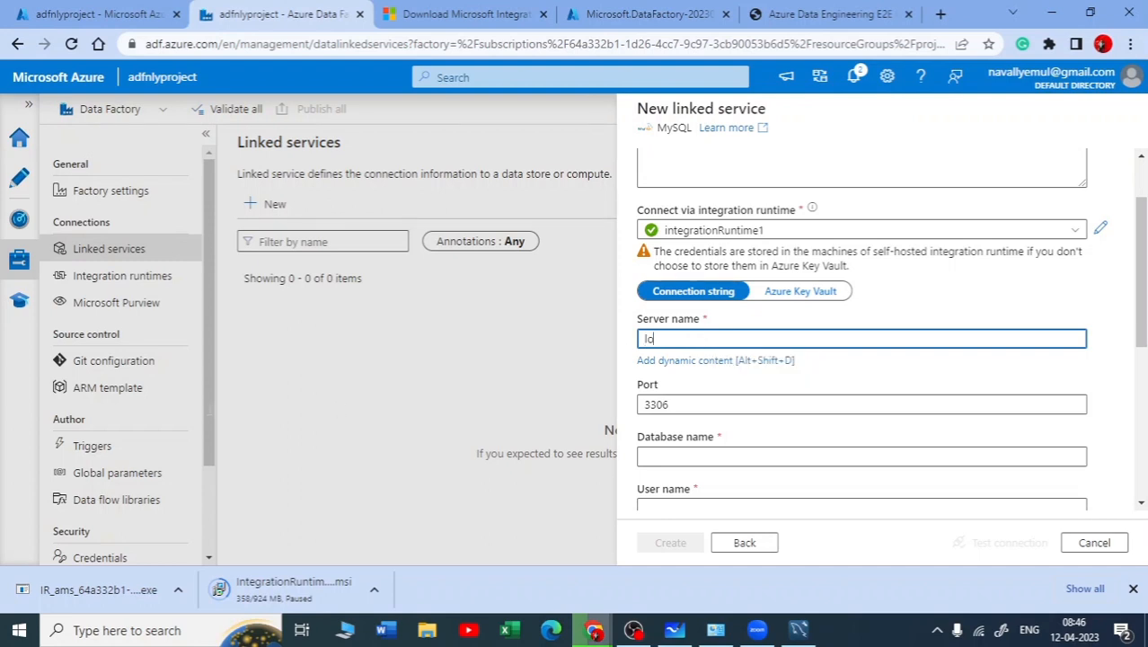
pyautogui.write('localhost')
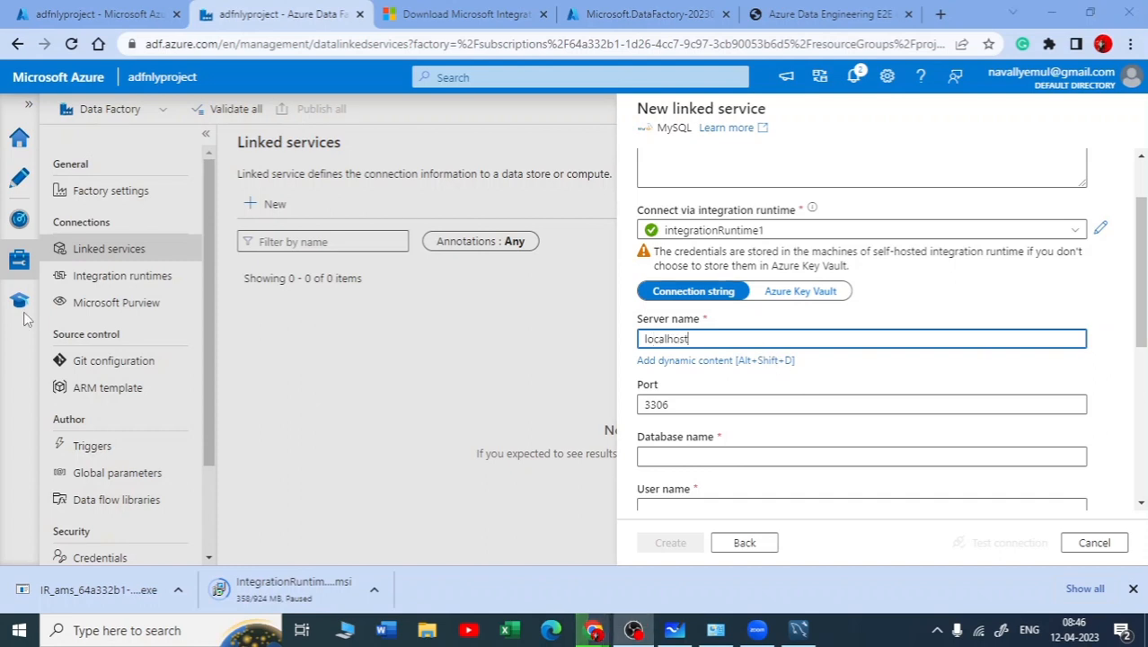
pyautogui.click(709, 361)
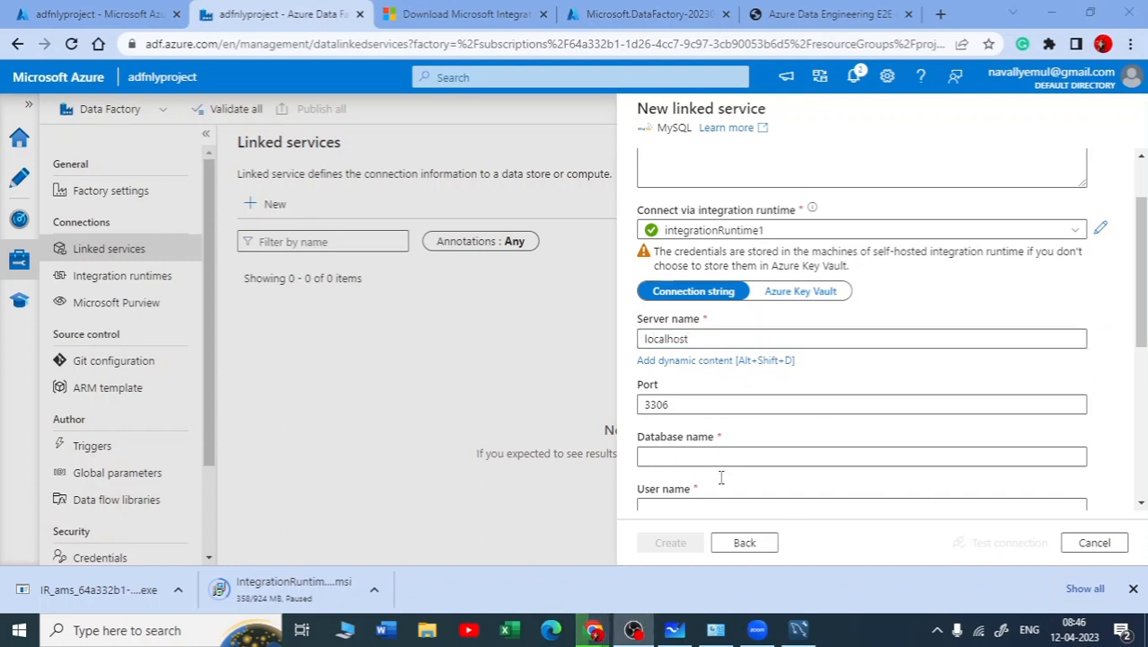
pyautogui.click(694, 443)
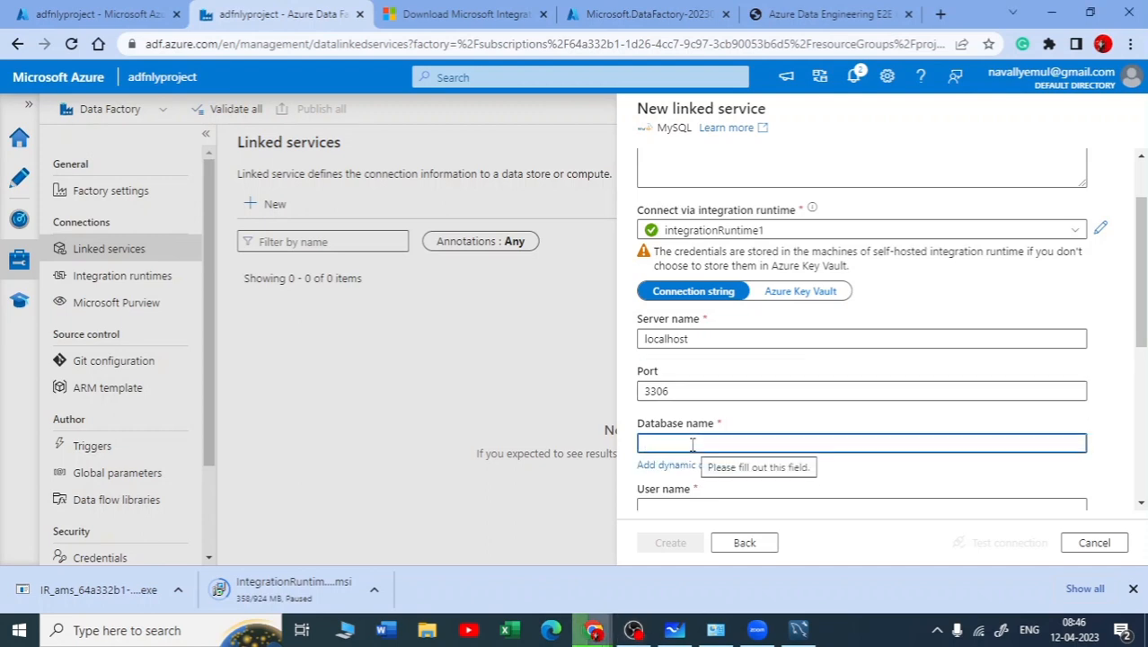
pyautogui.scroll(-1, 695, 443)
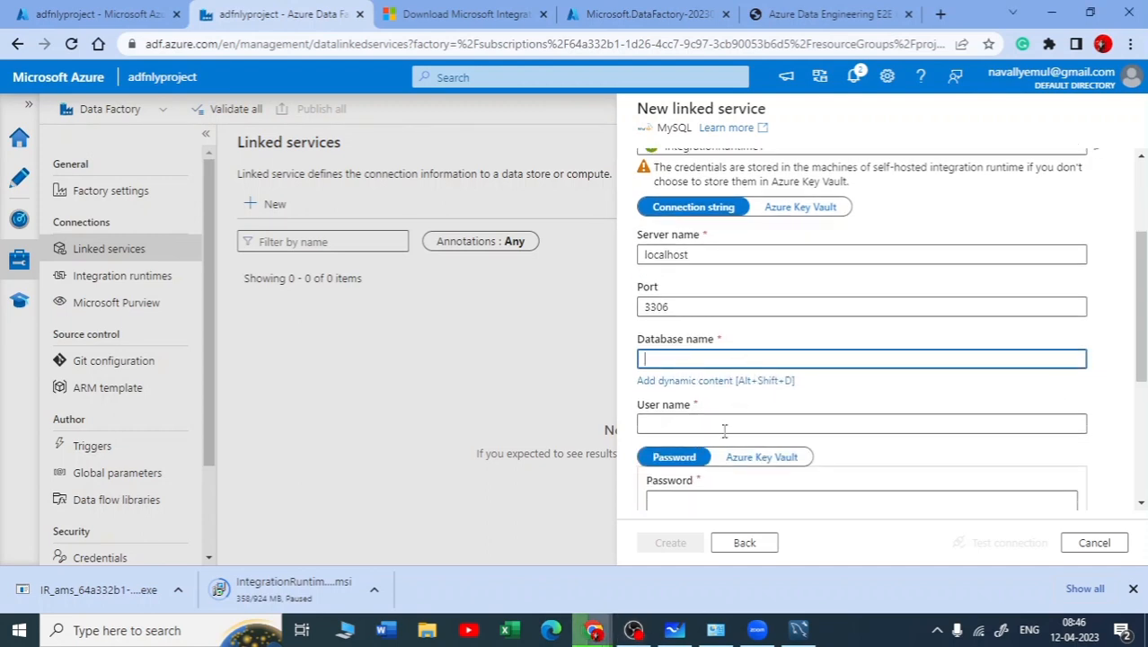
pyautogui.click(724, 424)
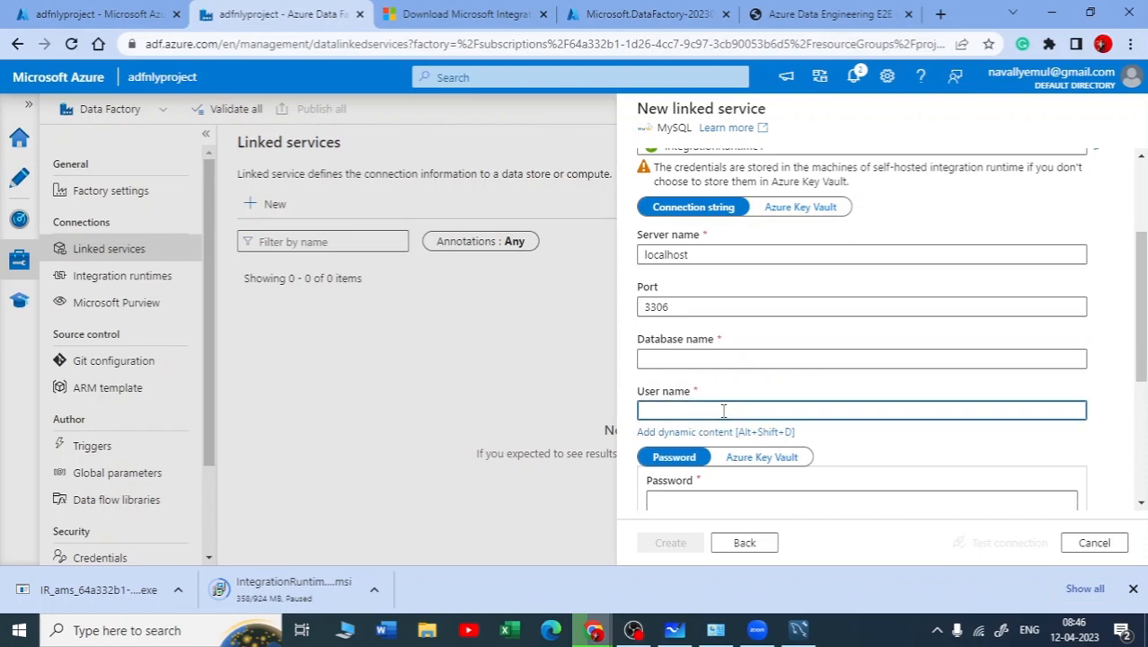
# Switch to MySQL Workbench, log in to Local instance MySQL80 with the account password, and check the classicmodels schema name
pyautogui.click(799, 630)
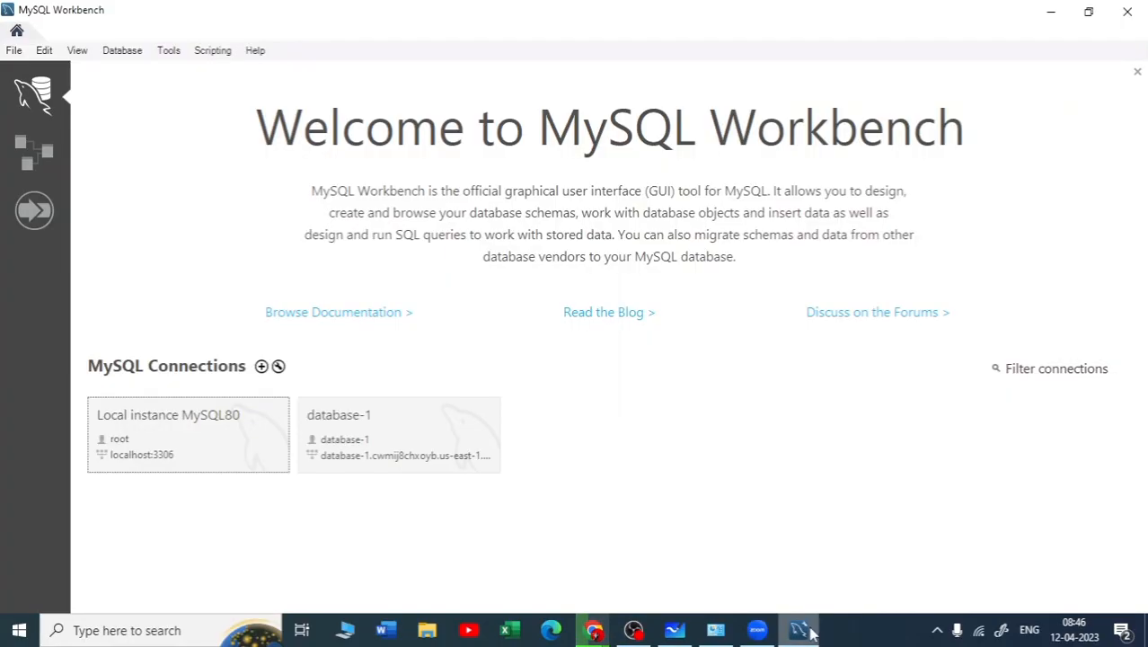
pyautogui.click(225, 421)
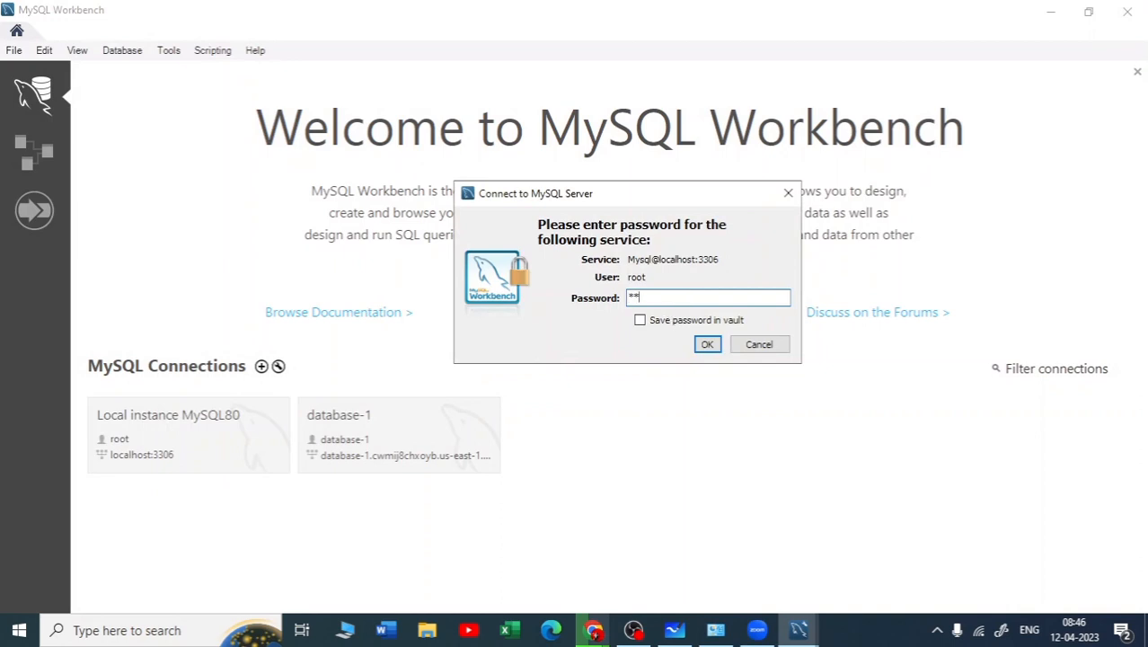
pyautogui.click(708, 346)
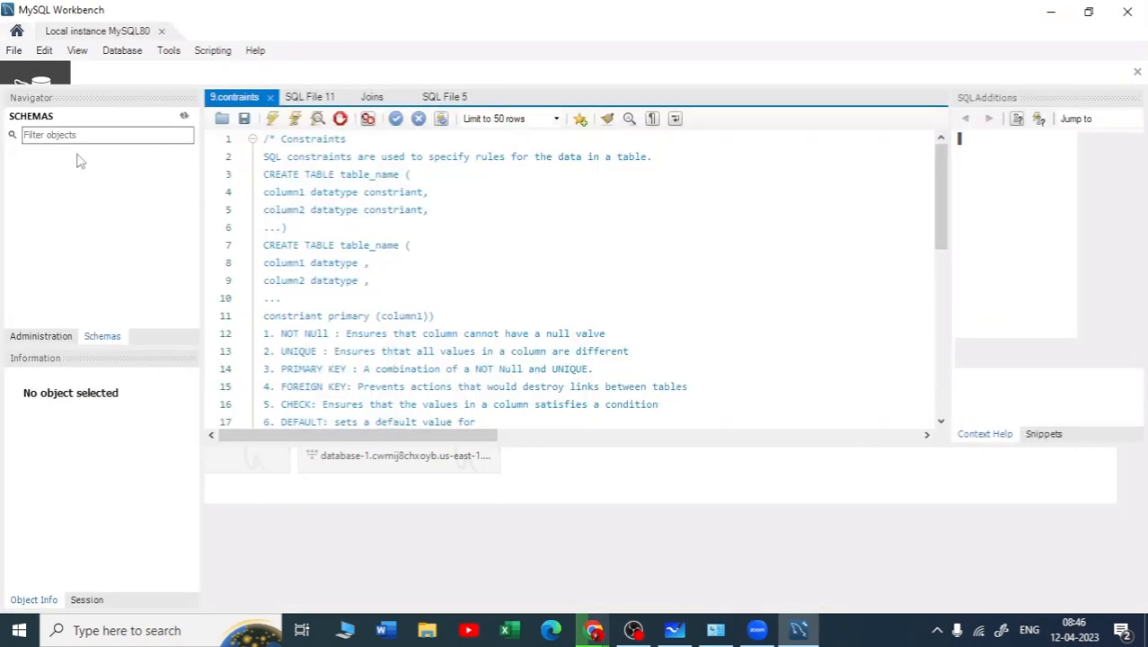
pyautogui.click(47, 158)
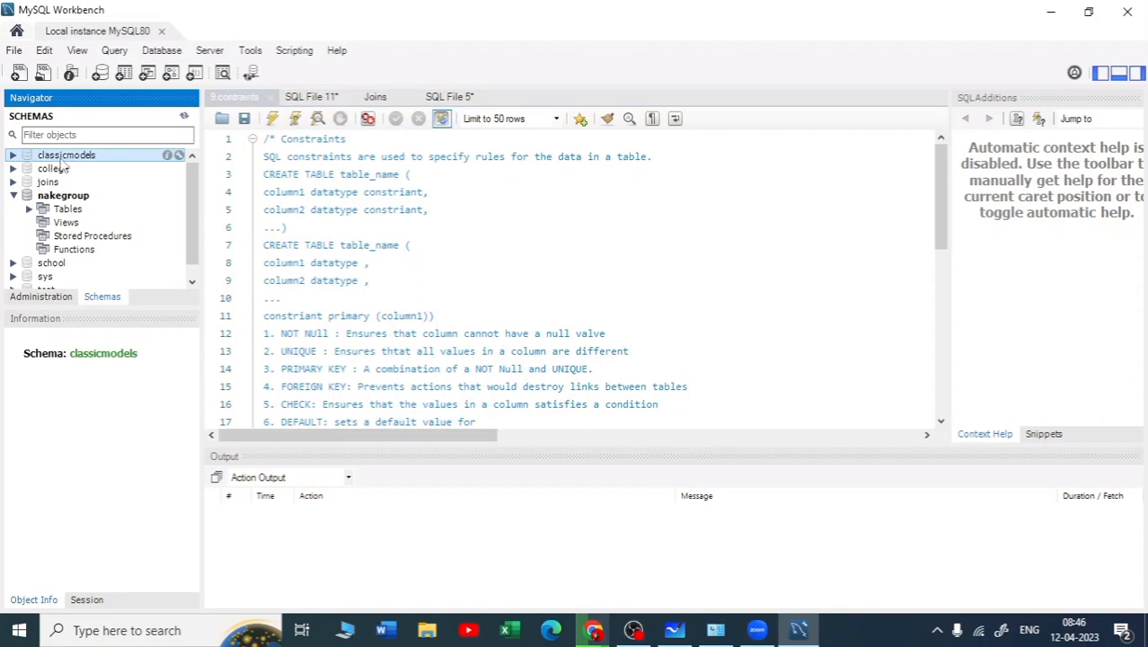
pyautogui.click(1052, 12)
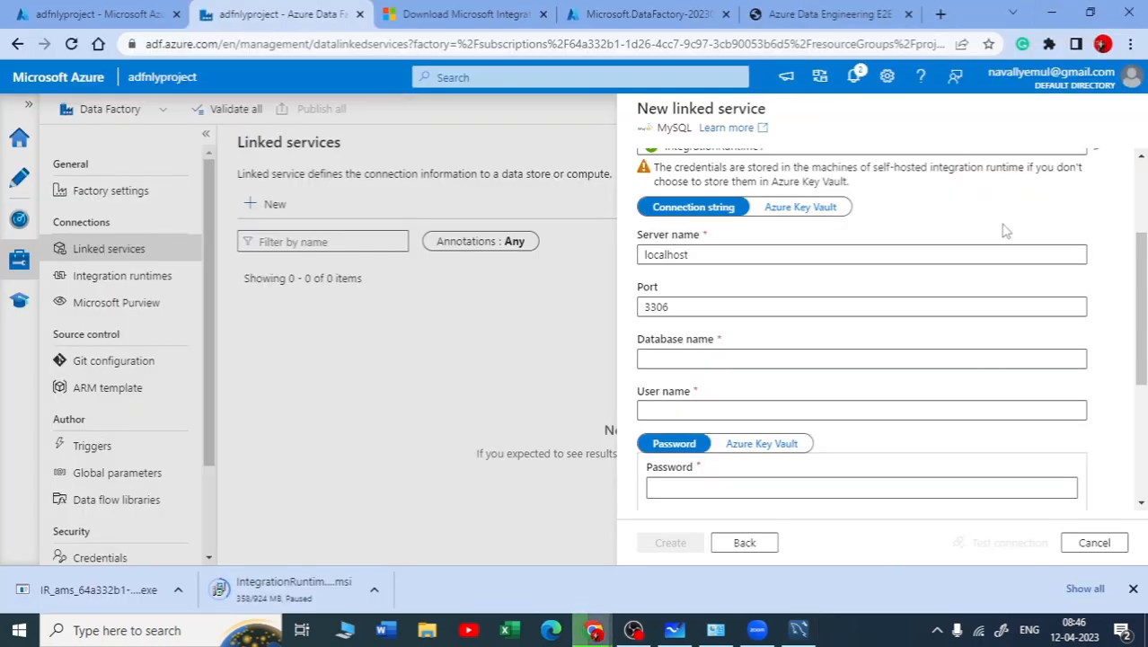
# Set the linked service's database name to classicmodels and the user name to root
pyautogui.click(765, 358)
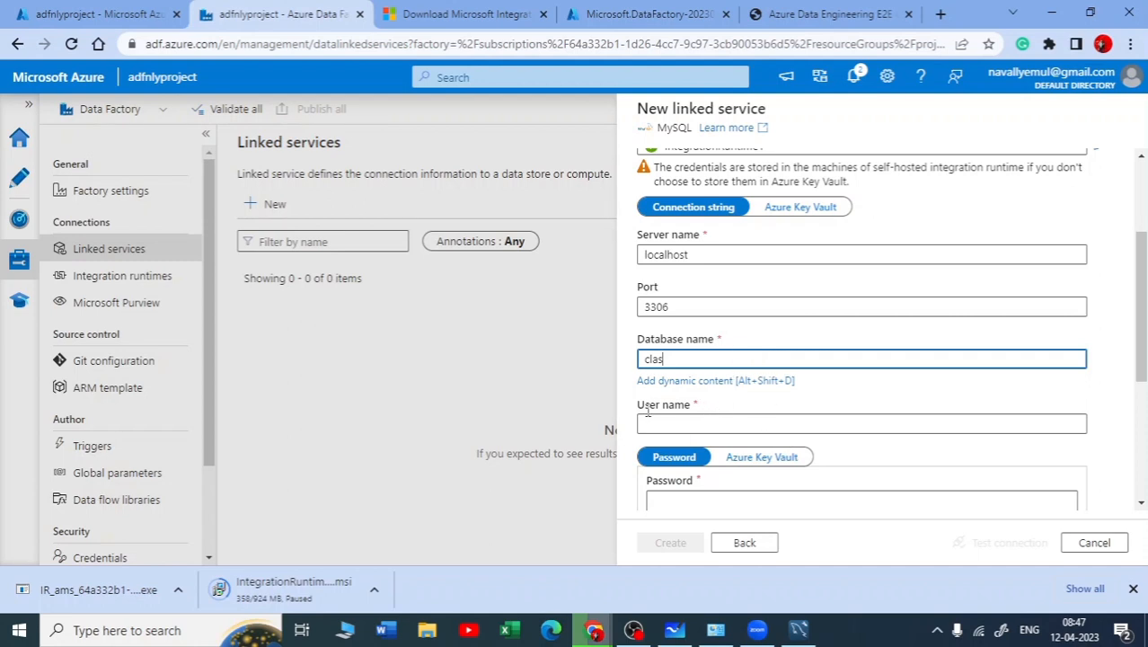
pyautogui.write('sicmodels')
pyautogui.click(778, 423)
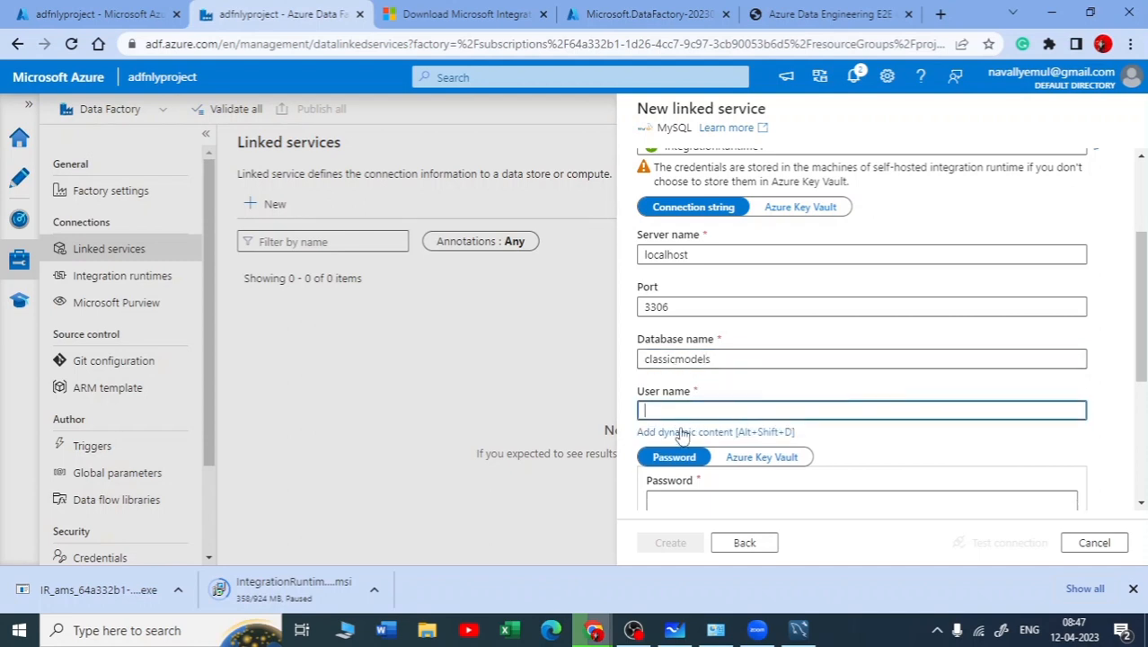
pyautogui.write('root')
# Enter the MySQL account password in the linked service's Password field
pyautogui.scroll(-3, 845, 429)
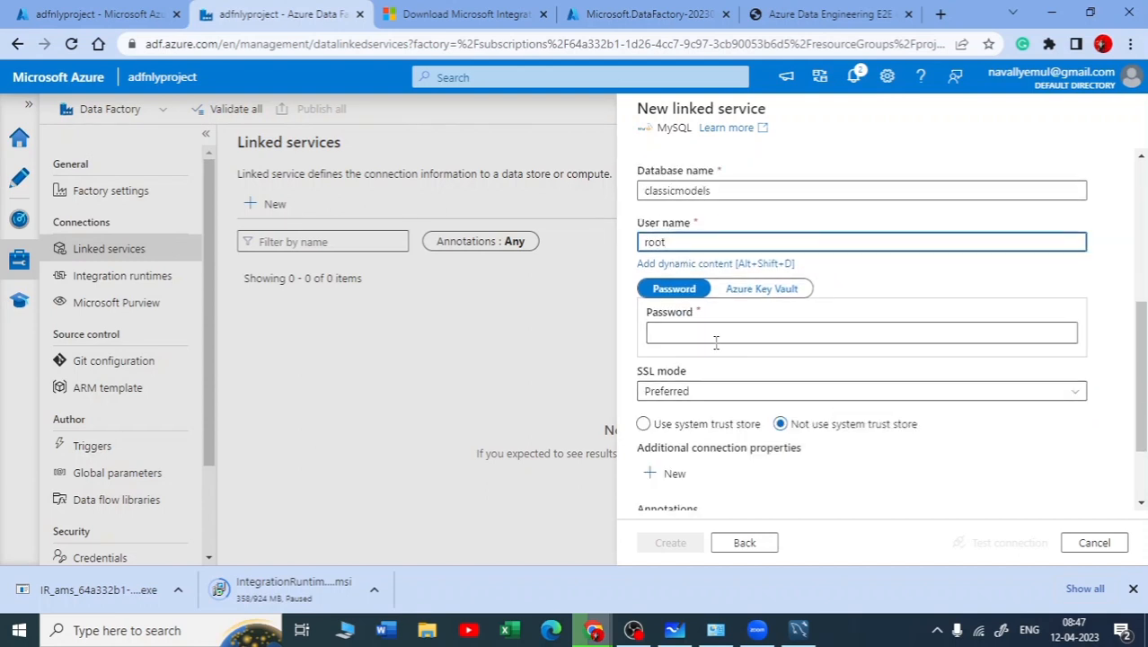
pyautogui.click(716, 339)
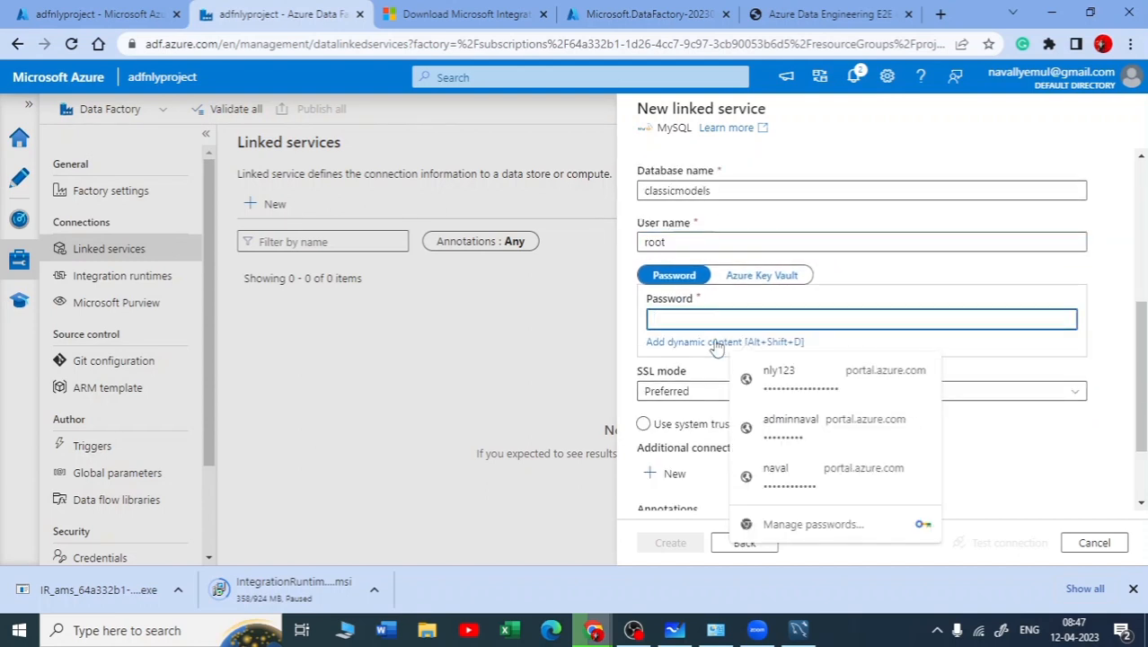
pyautogui.write('•')
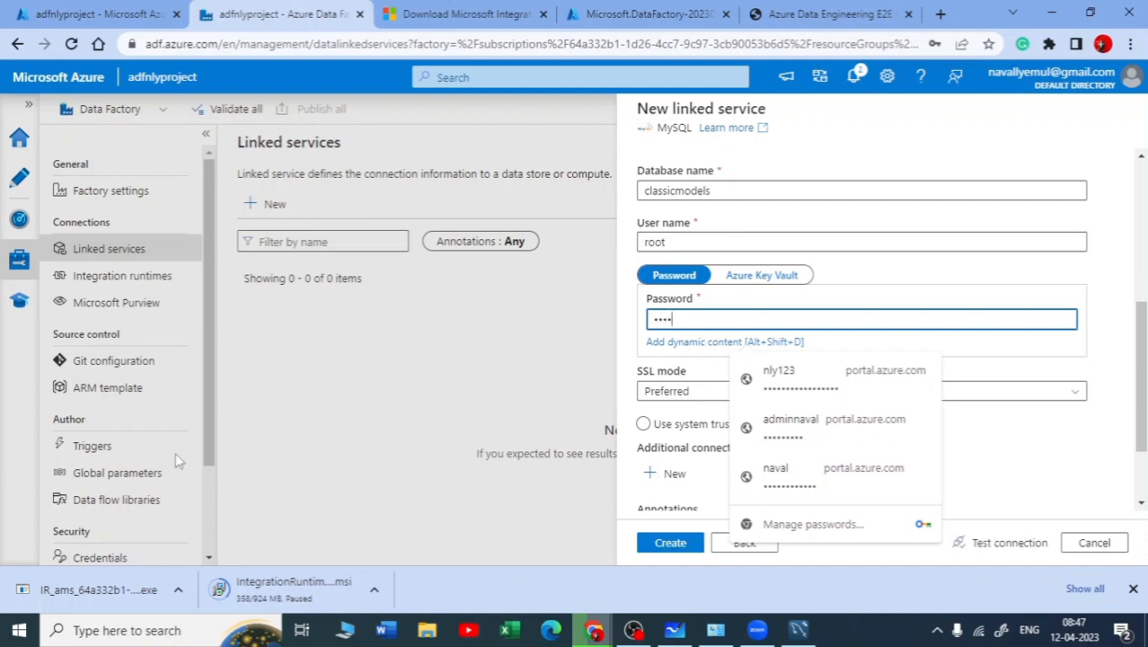
pyautogui.click(1047, 372)
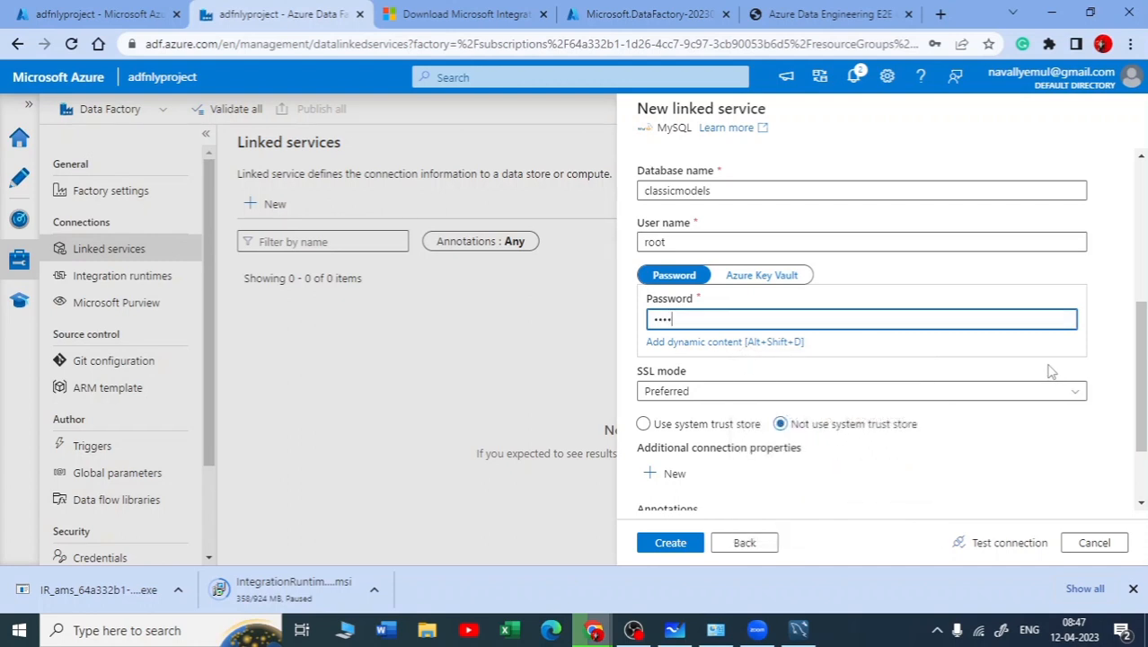
# Set the SSL mode to Required and choose to use the system trust store
pyautogui.click(1056, 395)
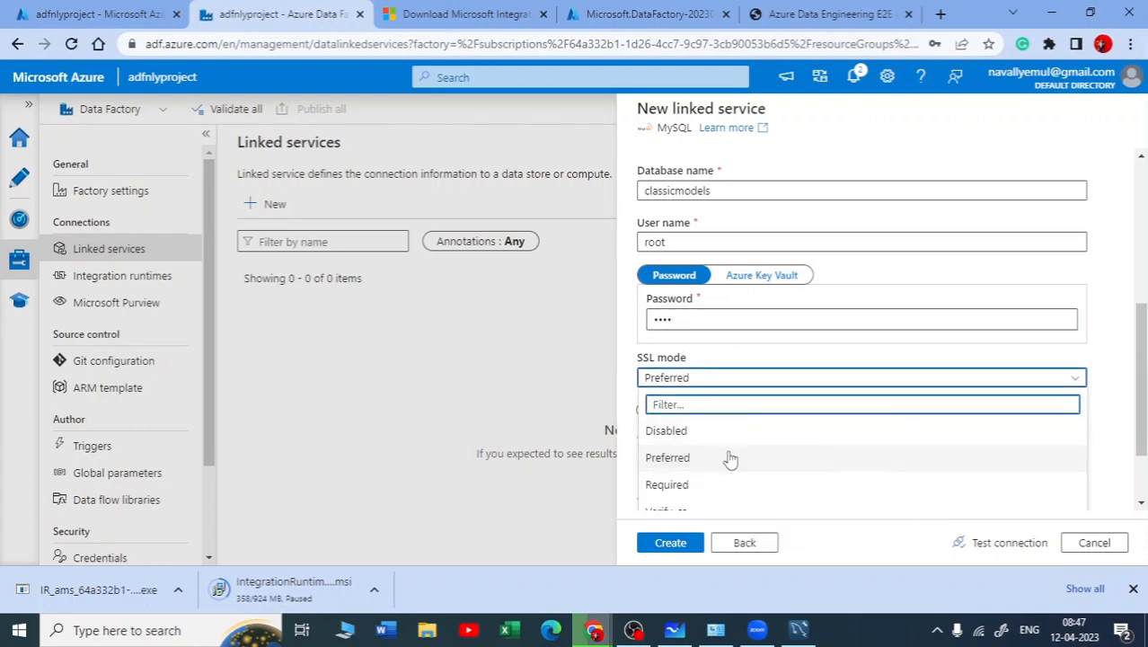
pyautogui.scroll(-1, 730, 460)
pyautogui.click(681, 374)
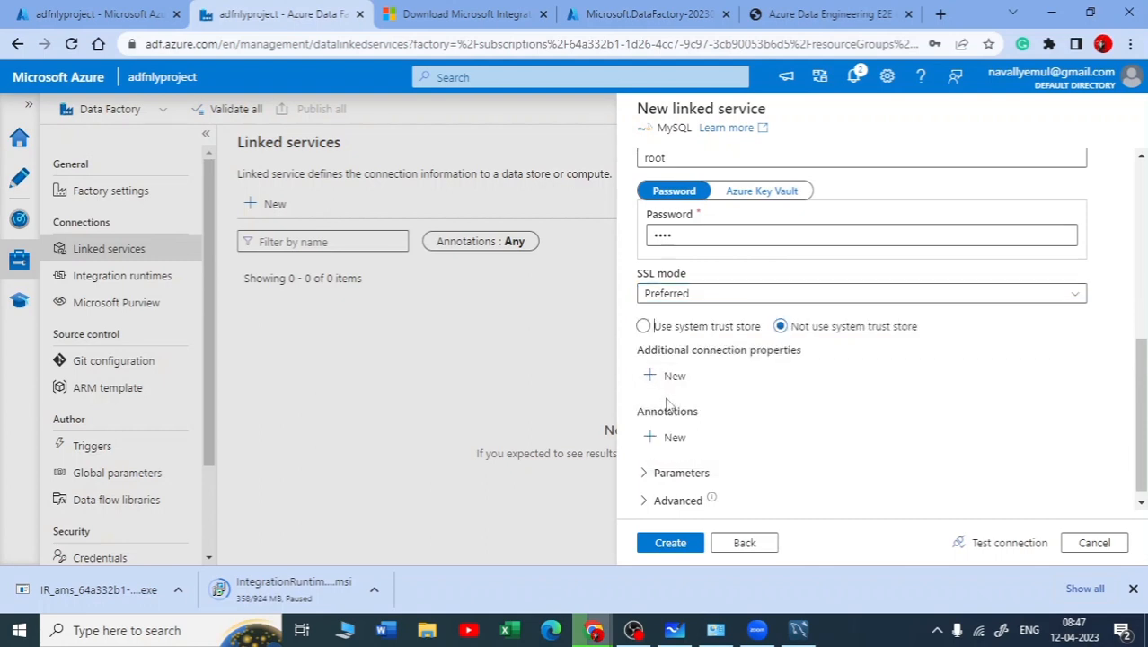
pyautogui.click(745, 299)
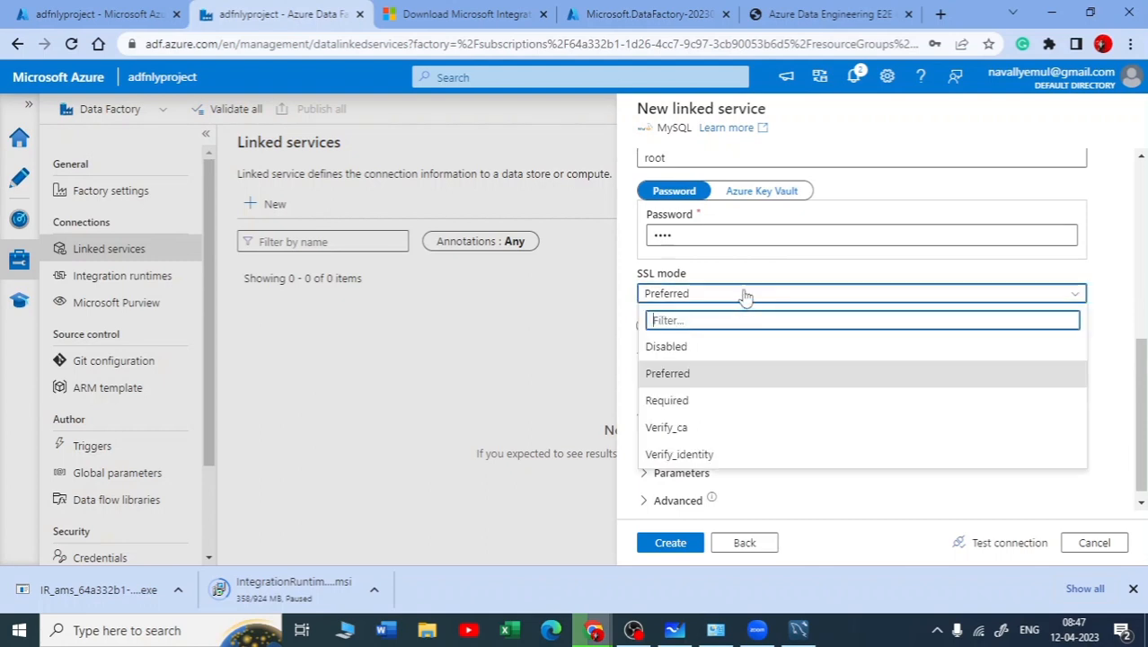
pyautogui.click(676, 406)
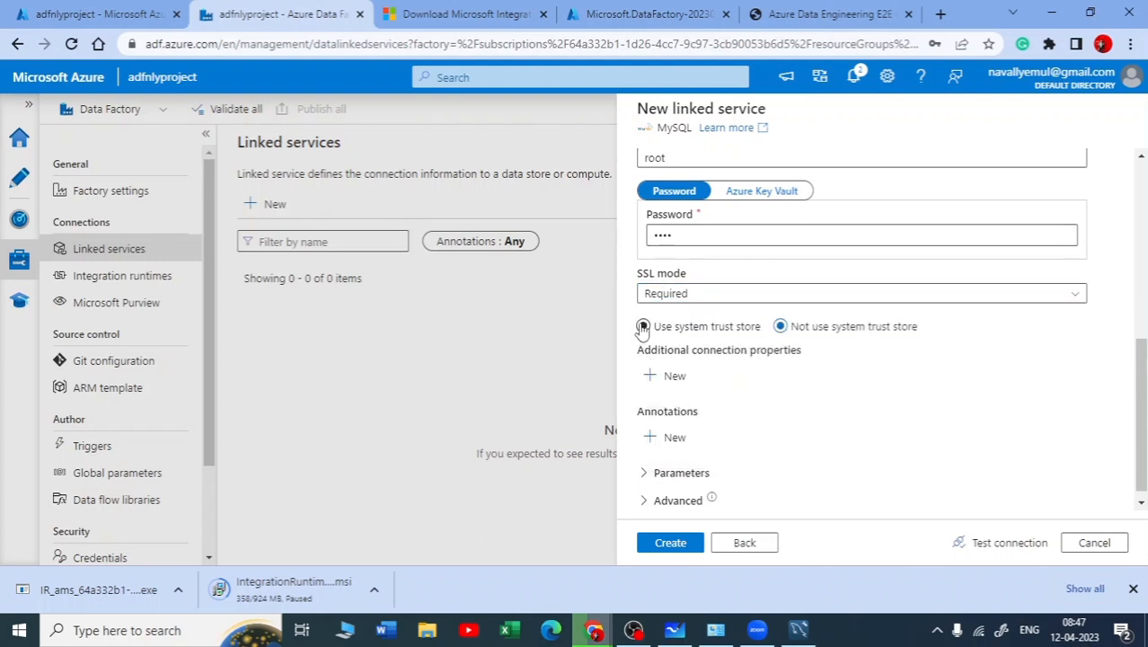
pyautogui.click(686, 328)
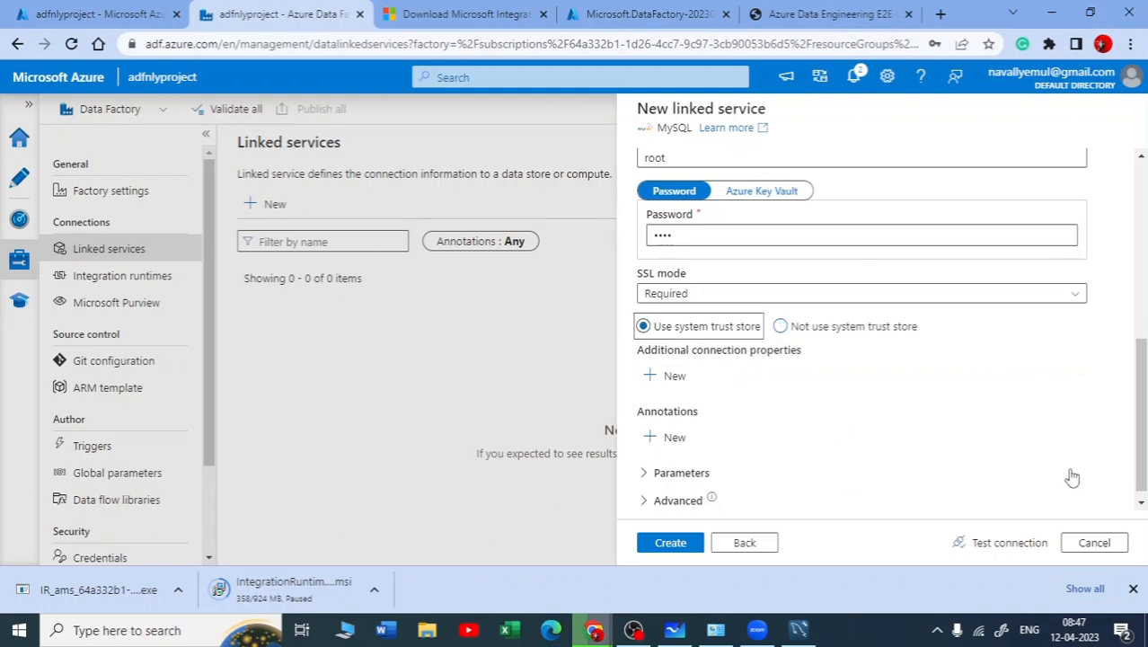
# Test the MySQL connection and create the ls_MySql linked service
pyautogui.scroll(3, 728, 493)
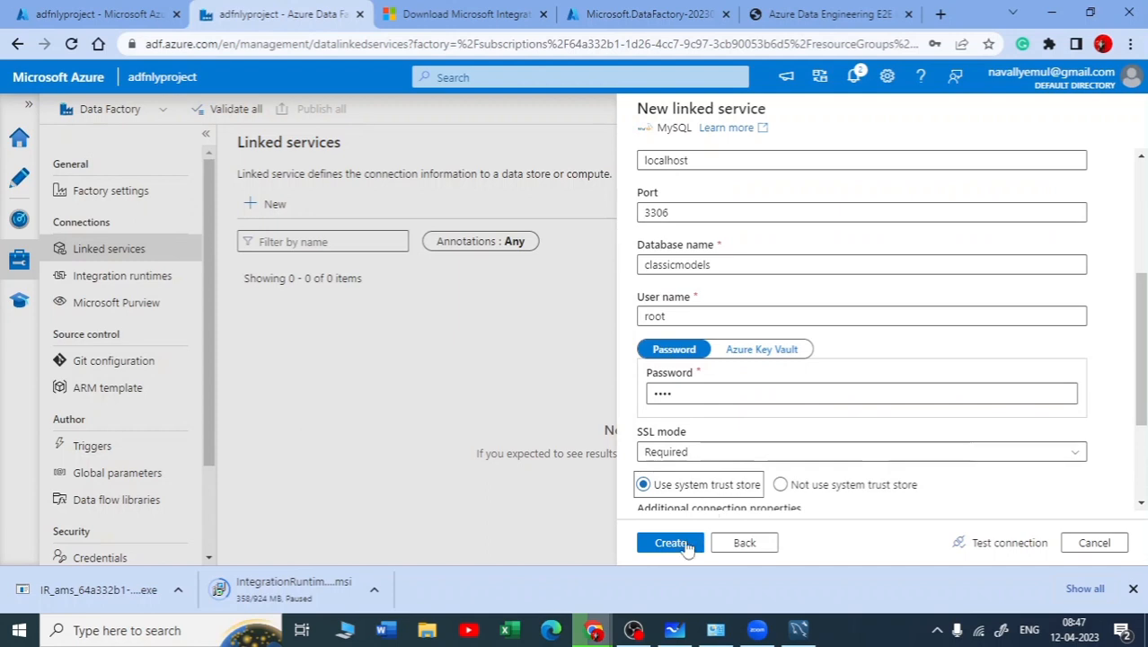
pyautogui.click(1017, 545)
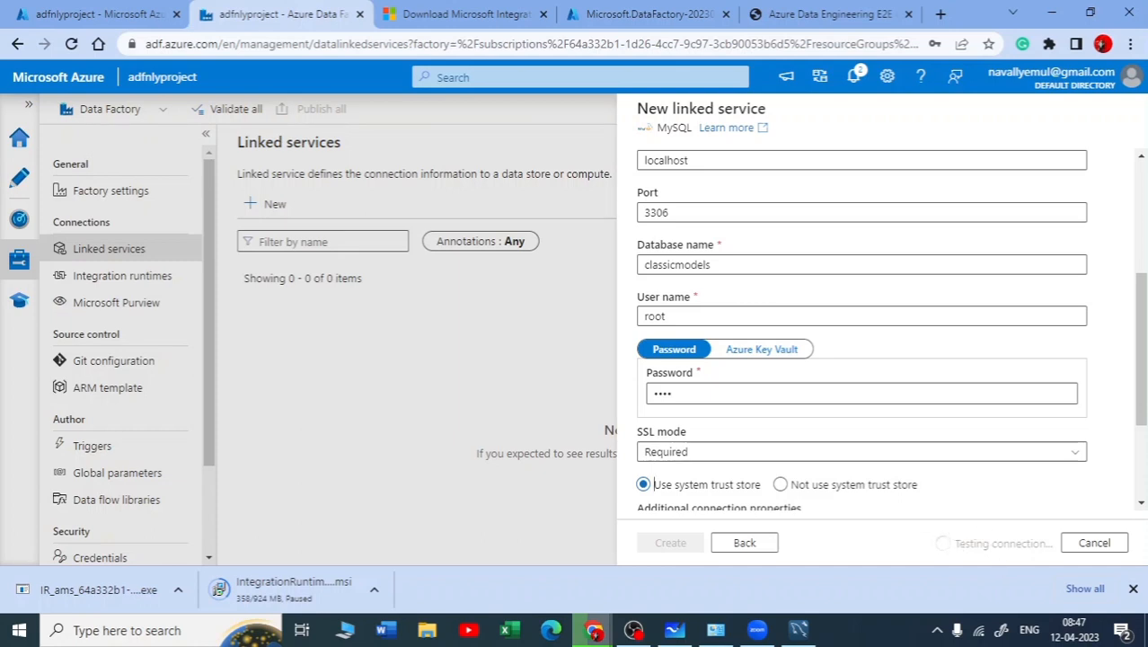
pyautogui.click(633, 631)
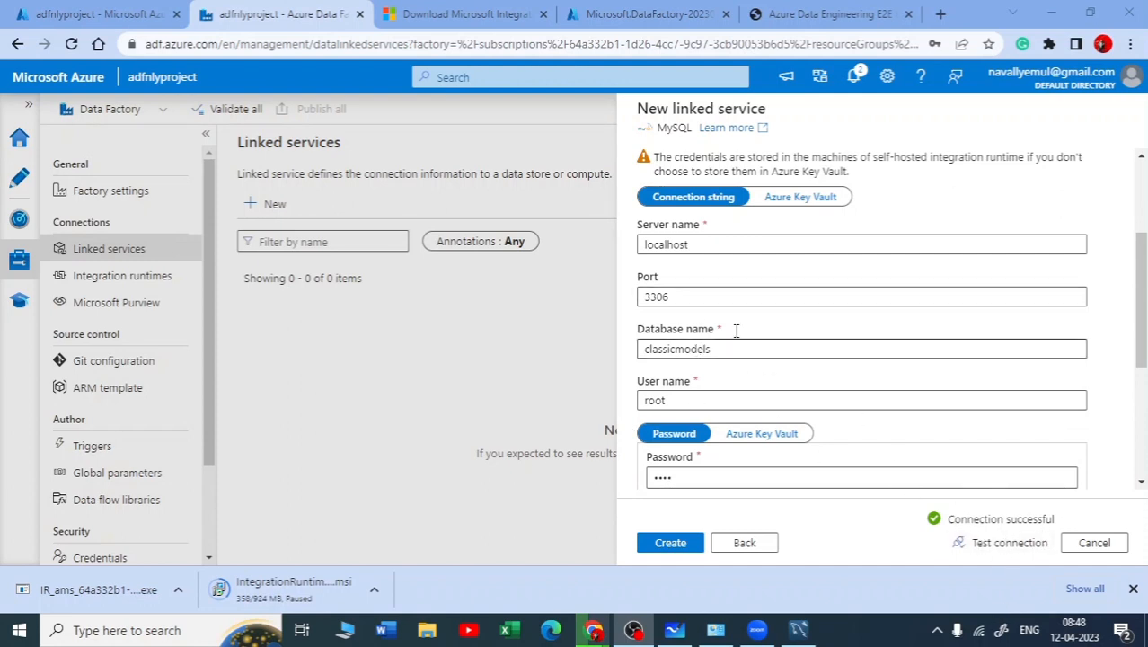
pyautogui.scroll(-1, 723, 360)
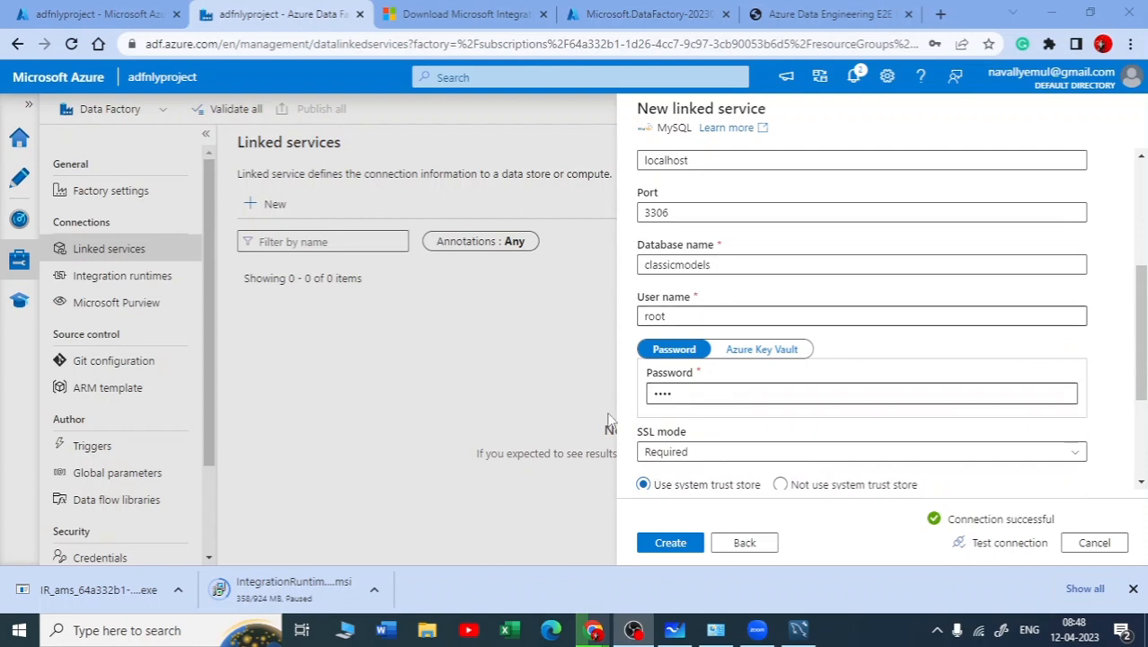
pyautogui.click(670, 548)
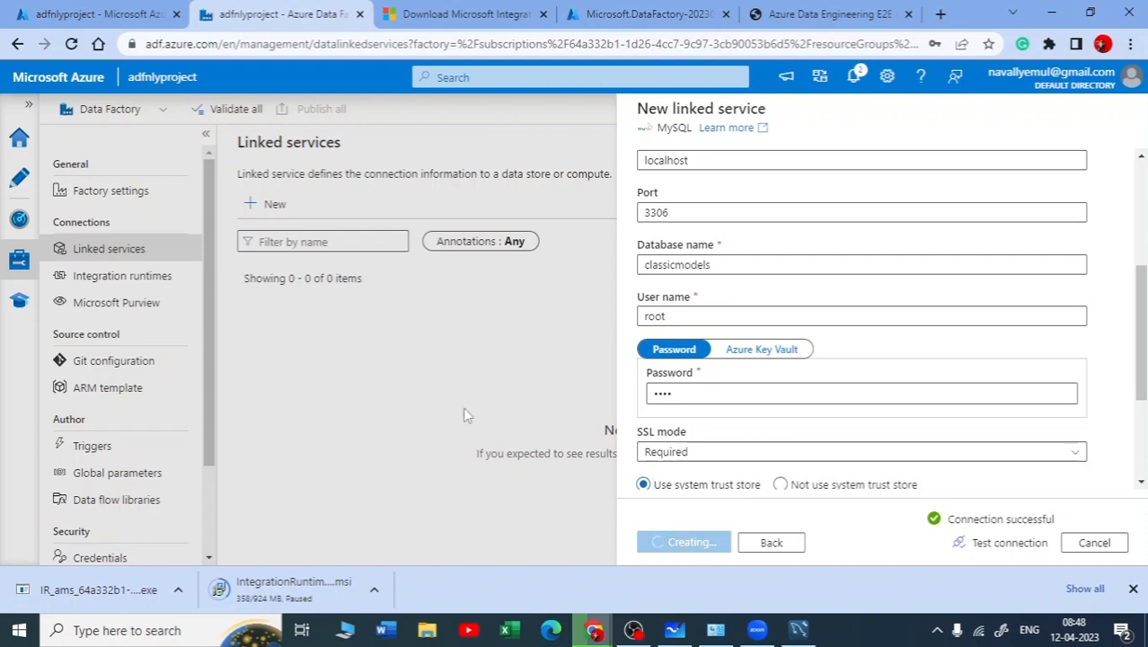
# Switch to Microsoft Whiteboard and mark the MySQL linked service item with a yellow pen stroke
pyautogui.click(680, 636)
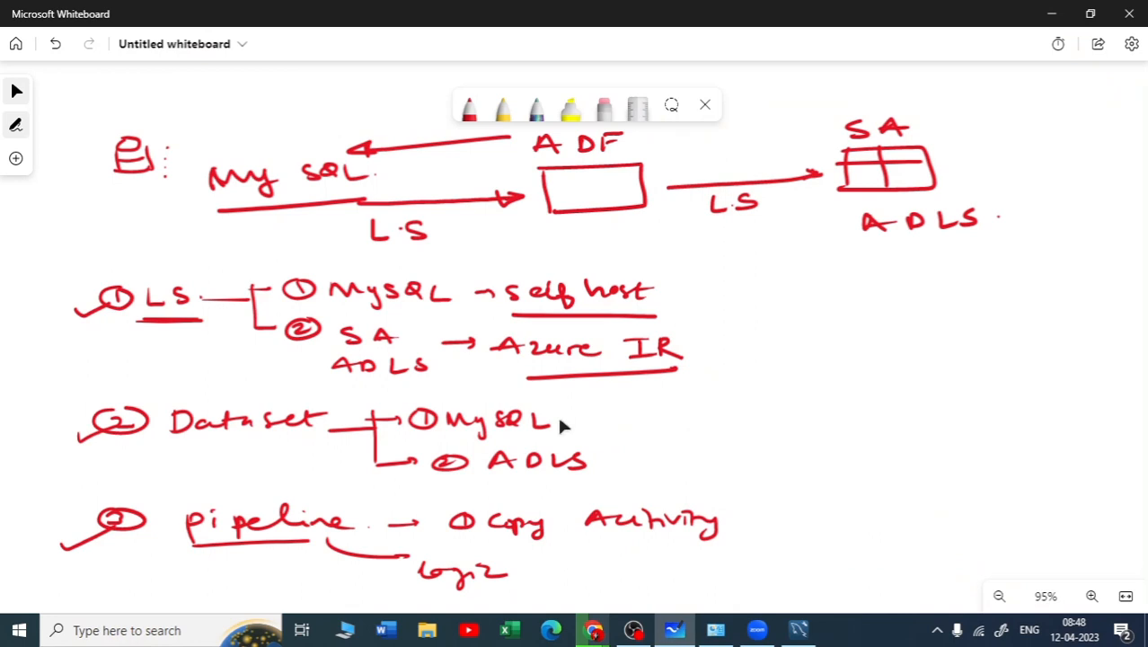
pyautogui.click(466, 116)
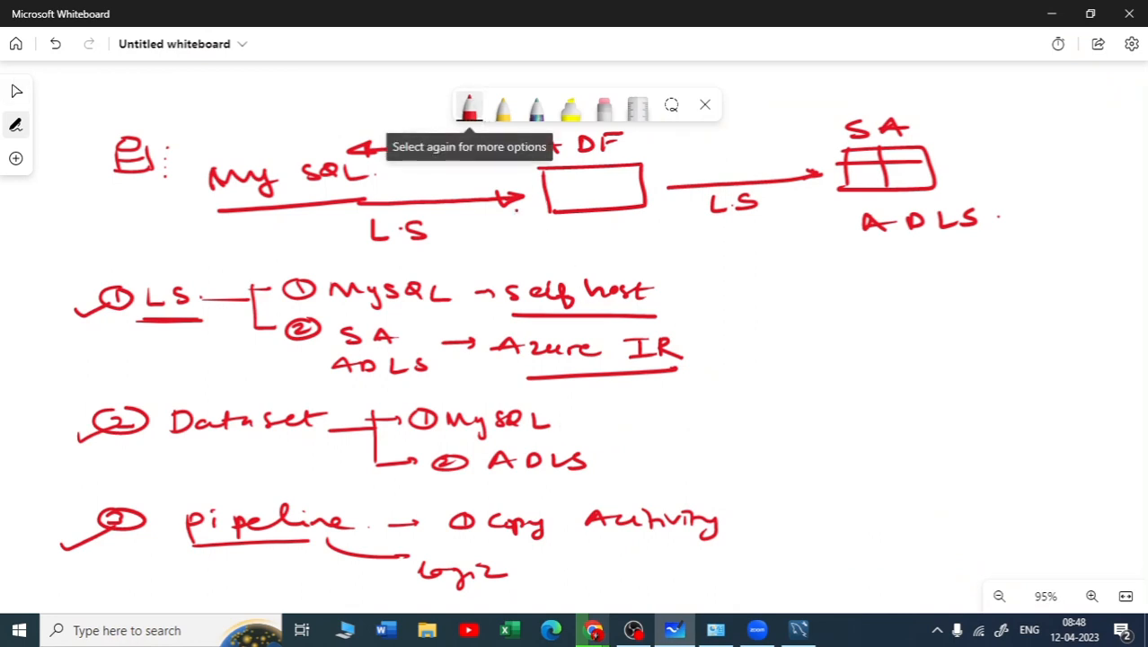
pyautogui.click(467, 115)
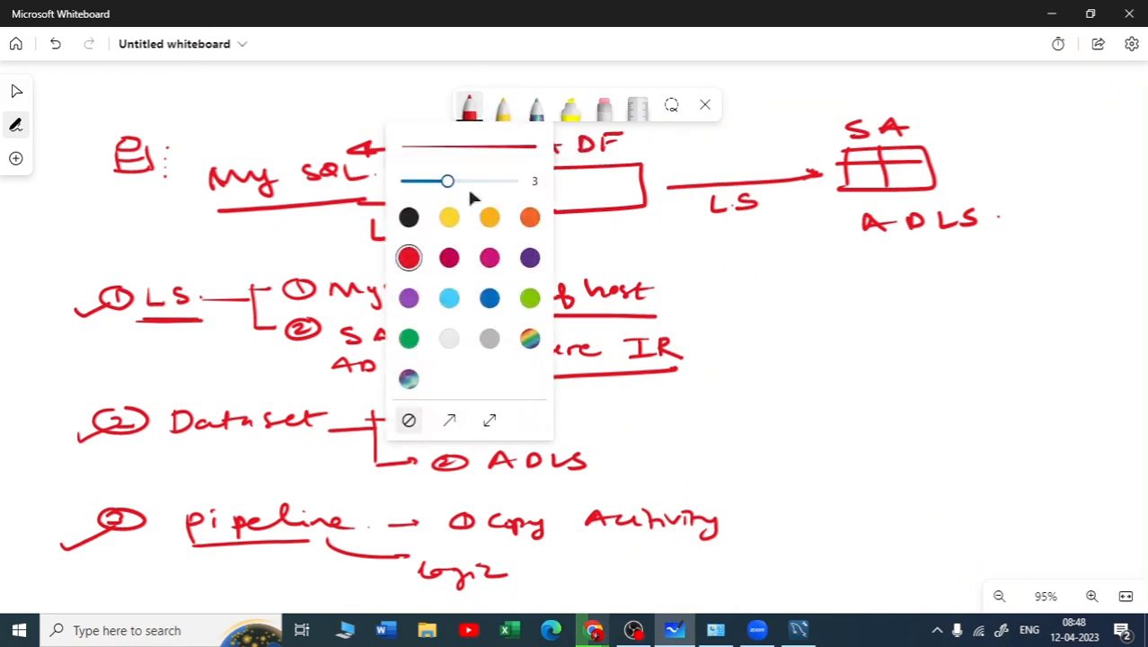
pyautogui.click(448, 219)
pyautogui.click(944, 377)
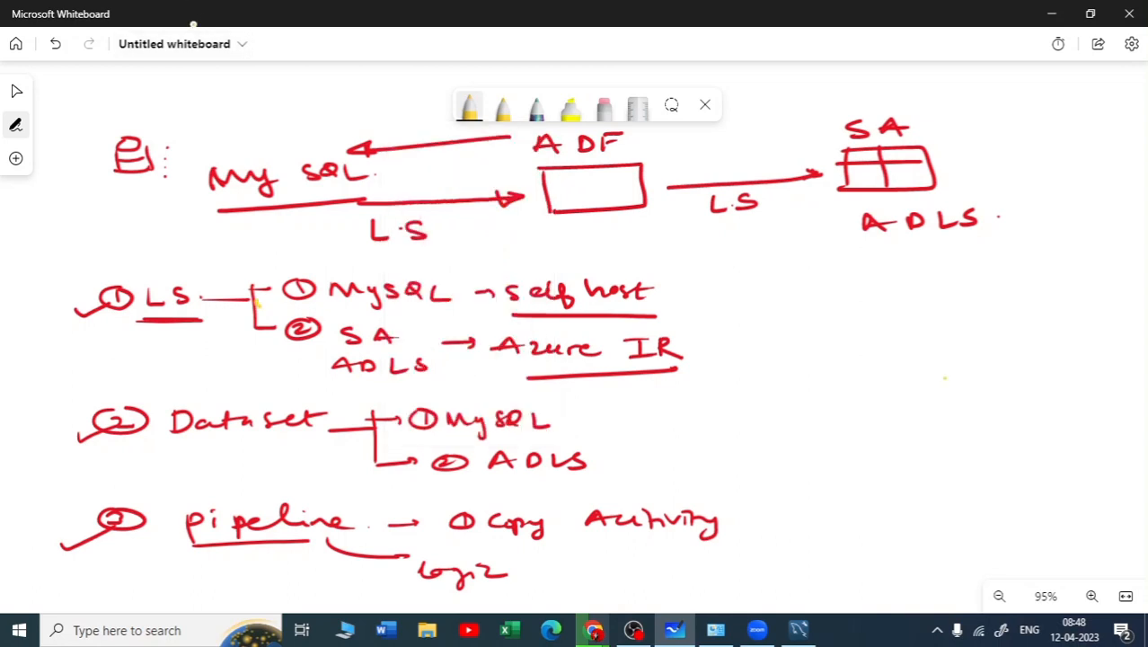
pyautogui.moveTo(256, 303); pyautogui.dragTo(300, 282)
pyautogui.click(1051, 14)
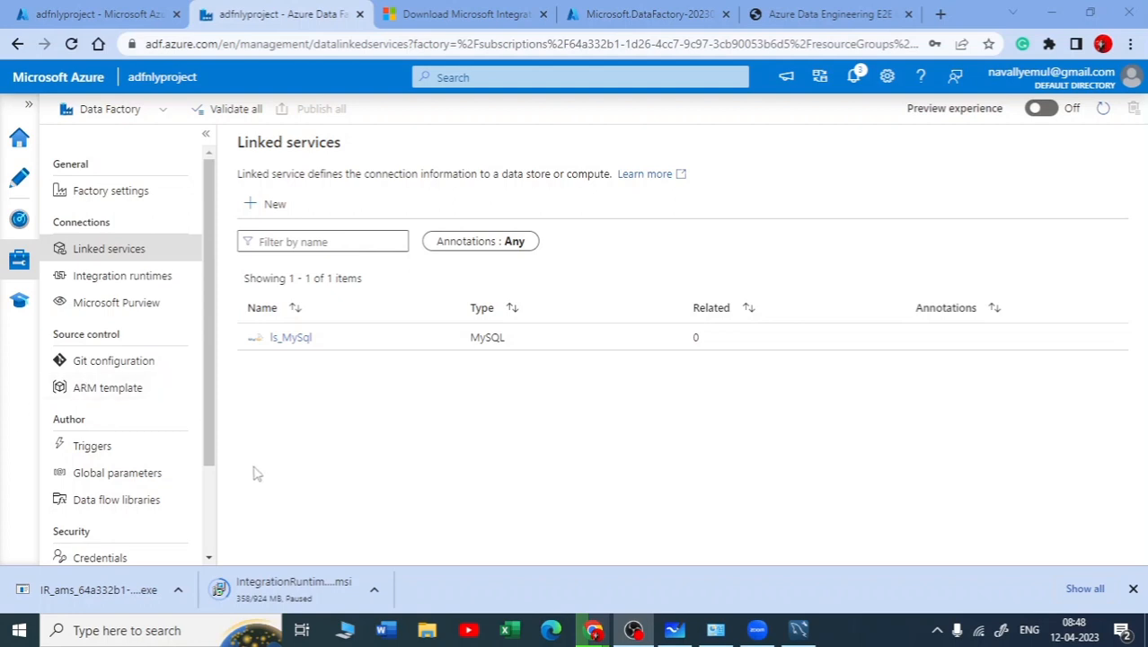
# Start a new linked service and choose Azure Data Lake Storage Gen2 as its data store
pyautogui.click(252, 203)
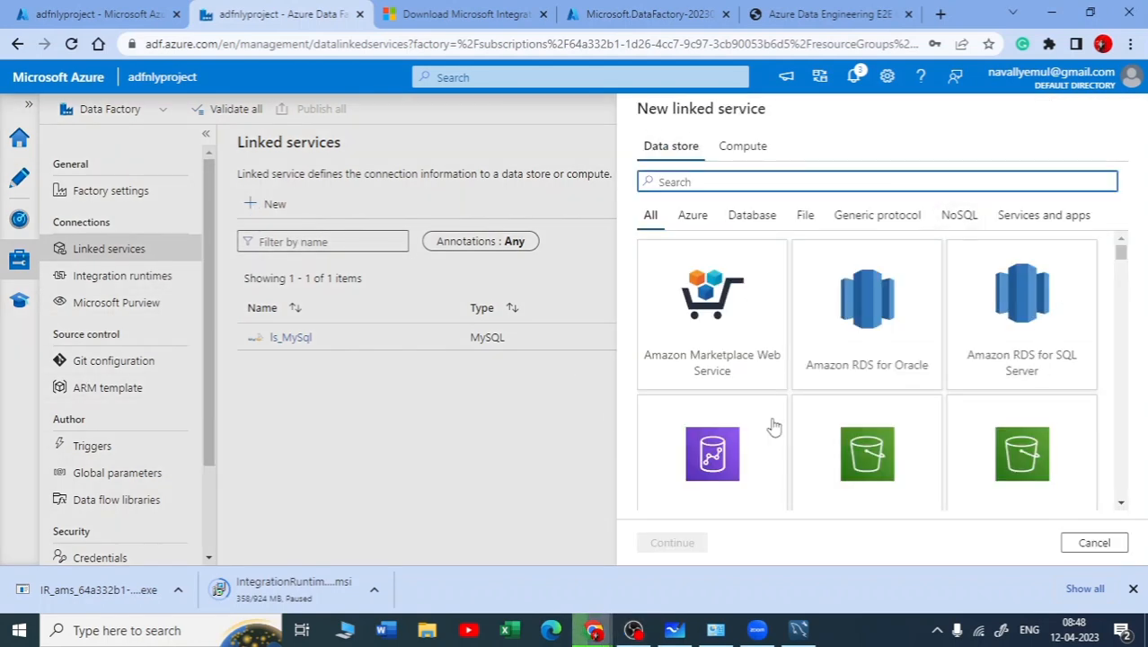
pyautogui.scroll(-2, 849, 283)
pyautogui.scroll(2, 941, 328)
pyautogui.write('dl')
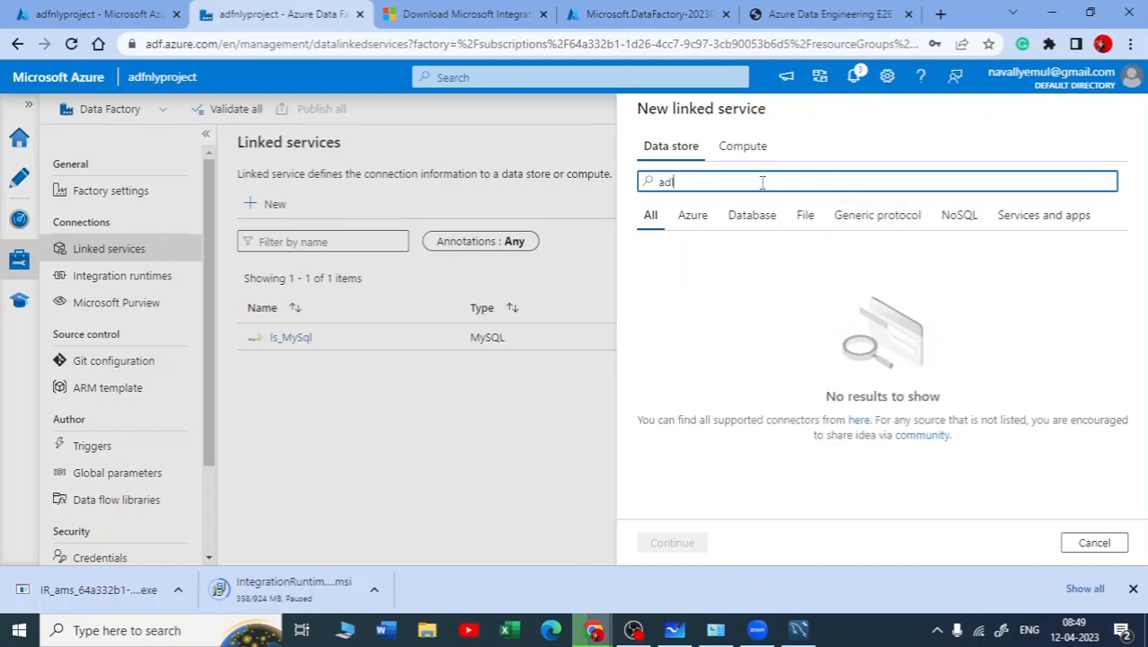
pyautogui.press('BackSpace')
pyautogui.press('BackSpace')
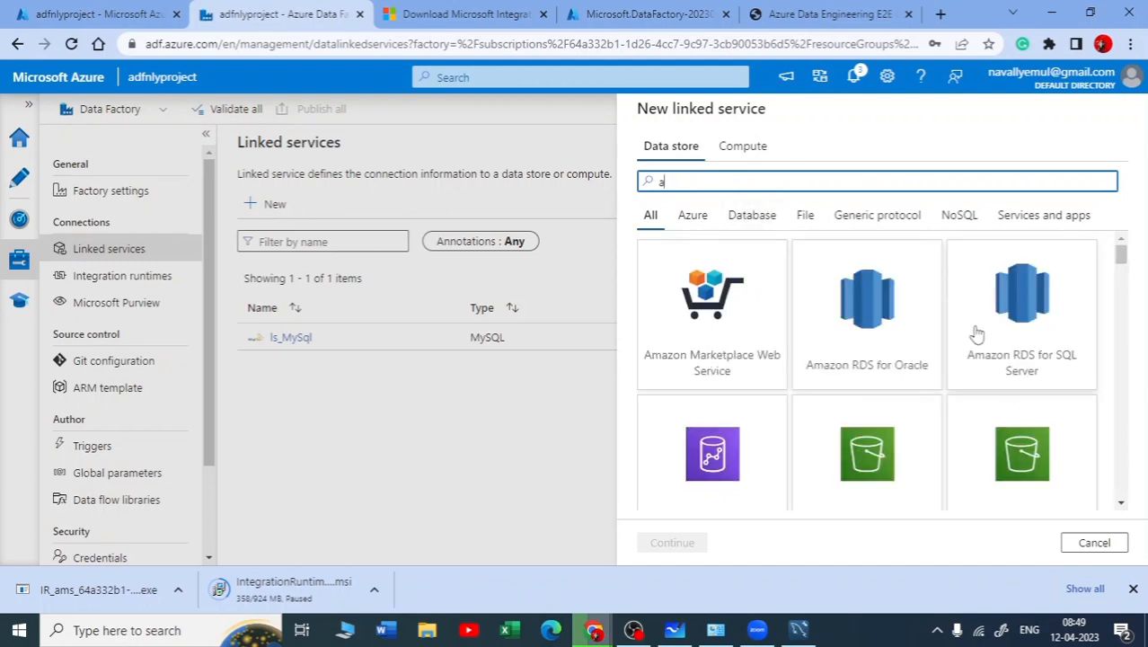
pyautogui.scroll(-1, 976, 333)
pyautogui.scroll(-4, 977, 334)
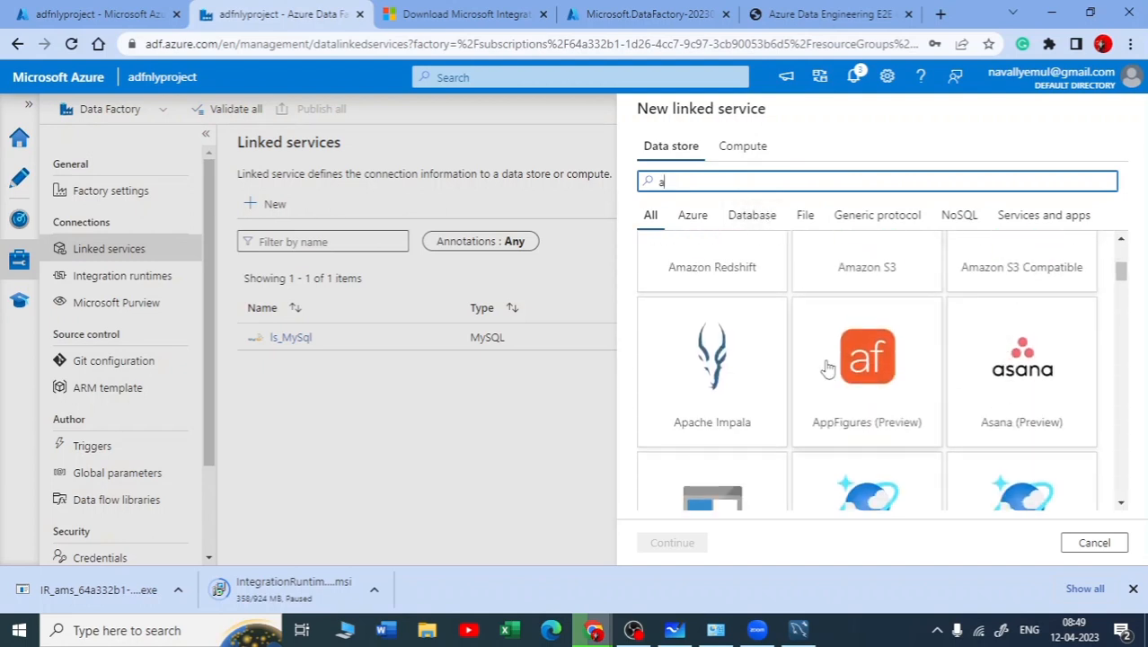
pyautogui.scroll(-2, 809, 403)
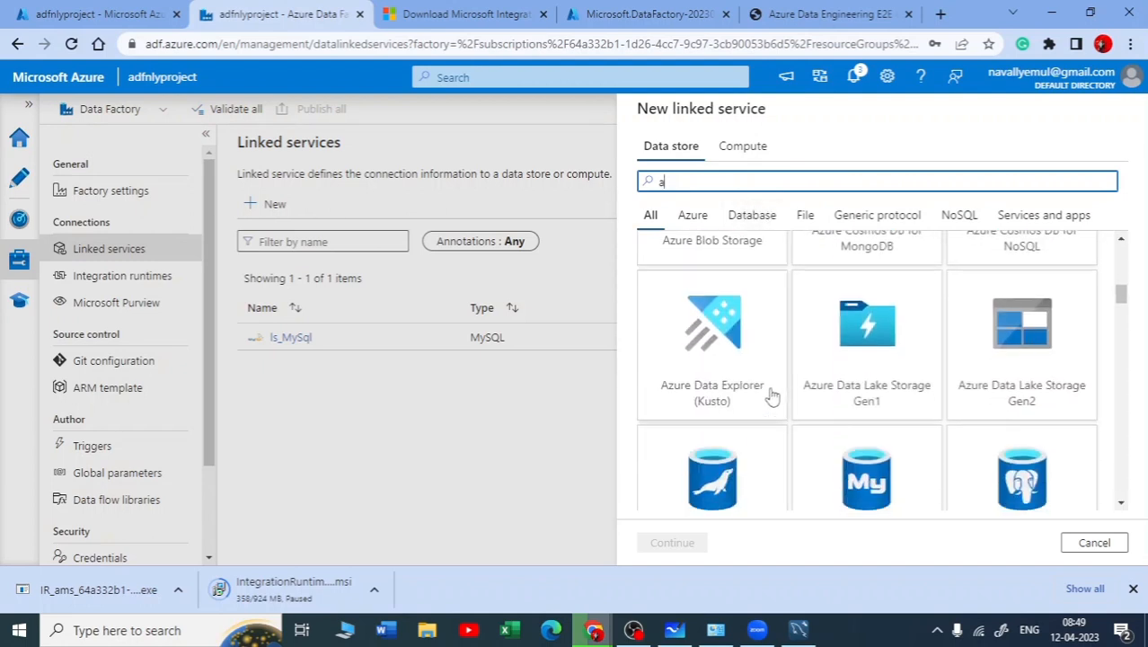
pyautogui.click(1027, 364)
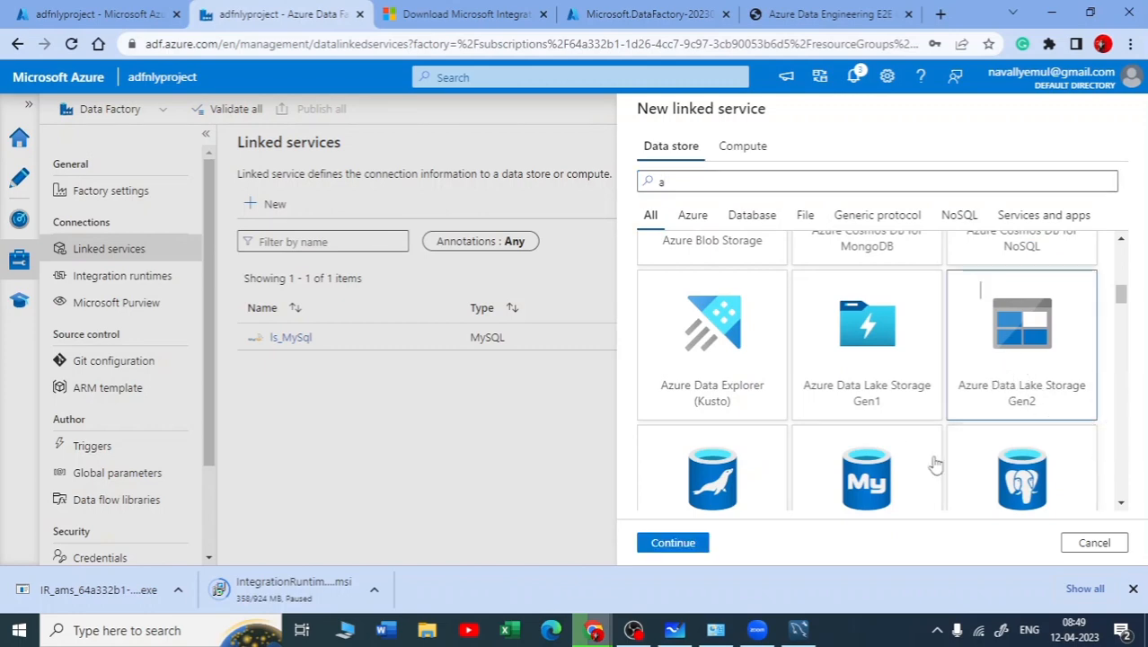
pyautogui.click(677, 544)
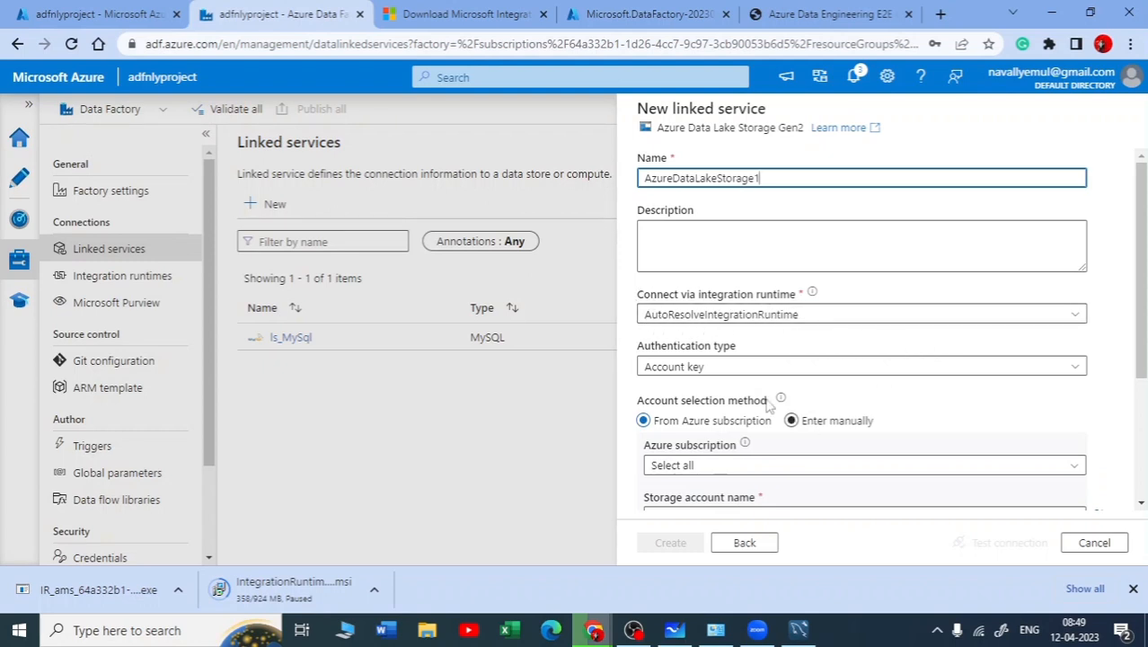
# Choose the first Pay-As-You-Go Azure subscription and the sanly storage account for the Data Lake linked service
pyautogui.scroll(-3, 782, 396)
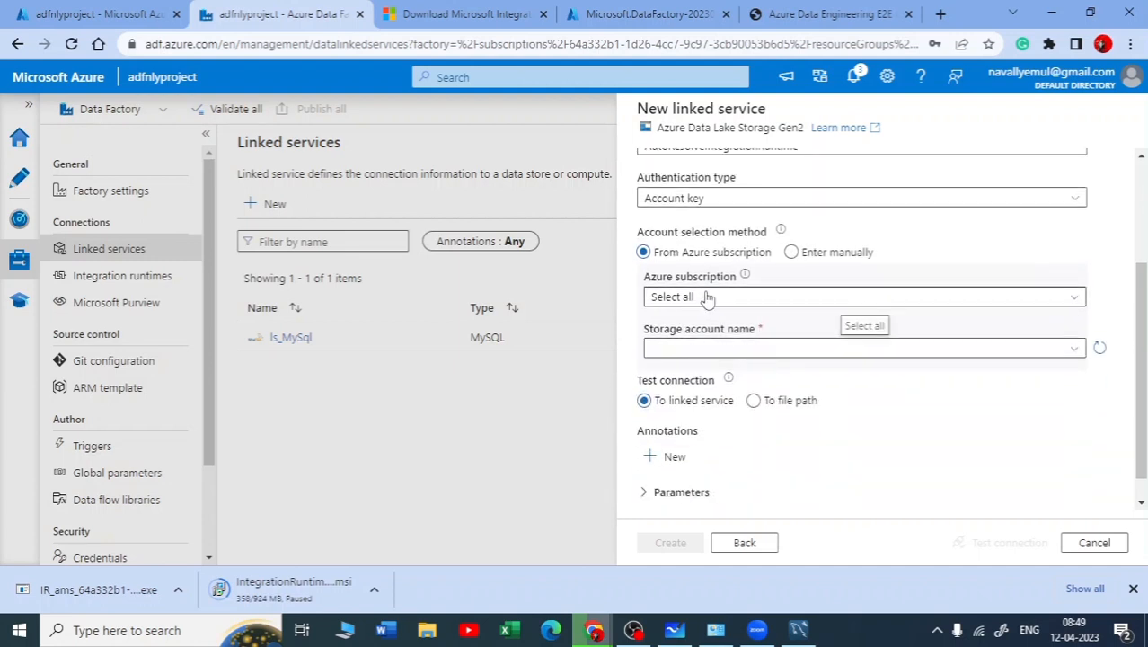
pyautogui.click(707, 297)
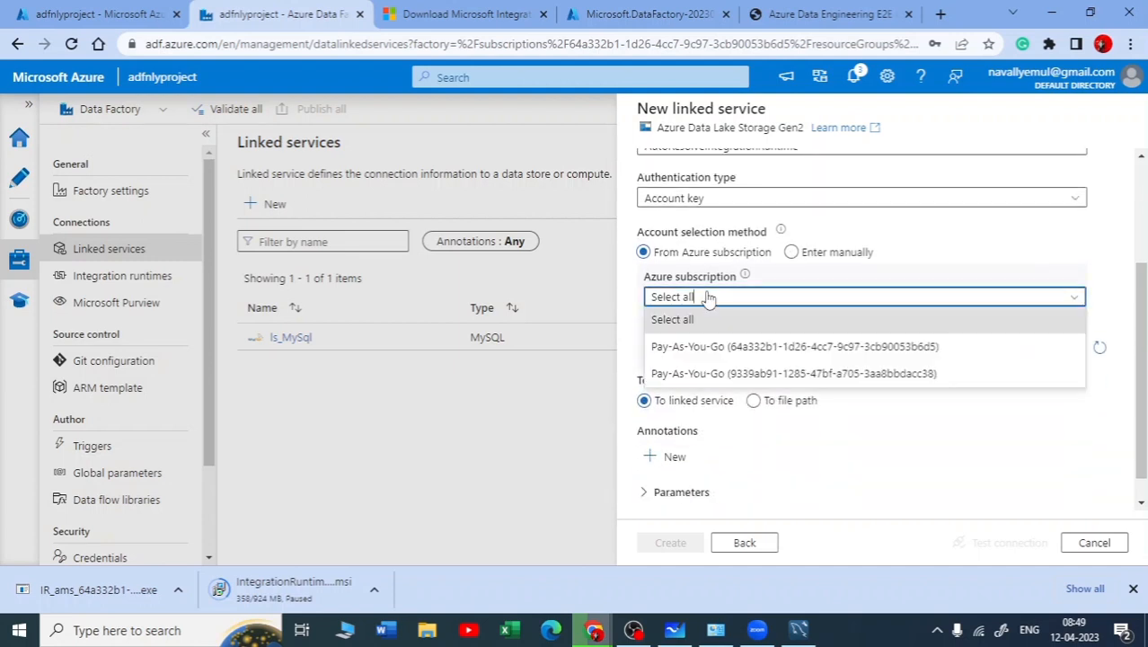
pyautogui.click(815, 355)
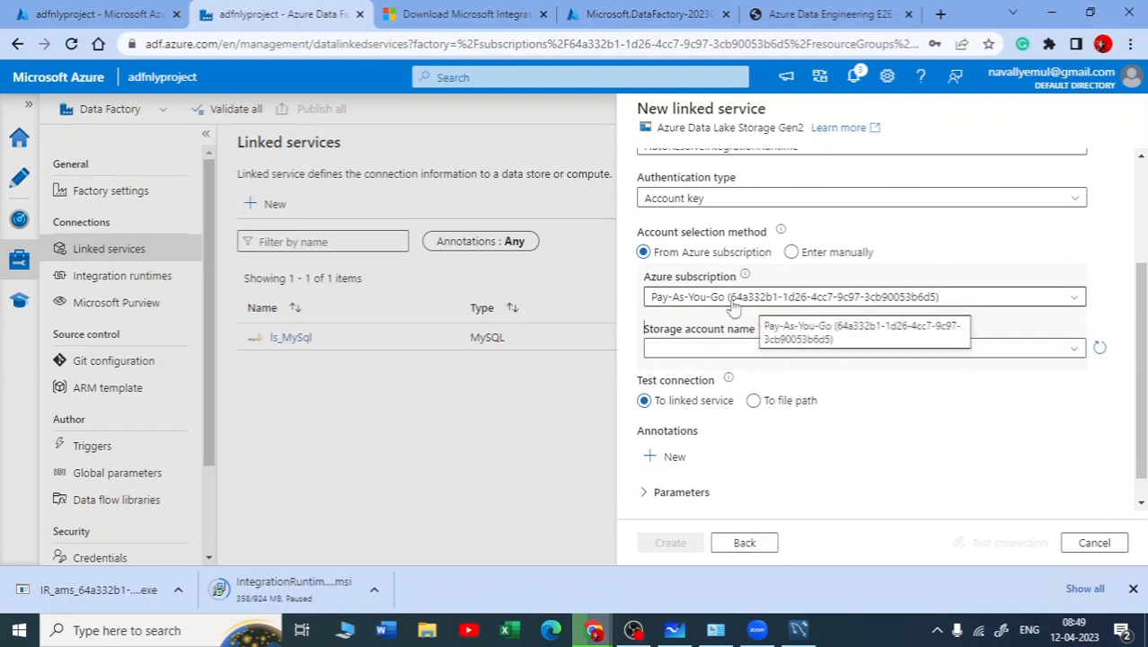
pyautogui.click(755, 348)
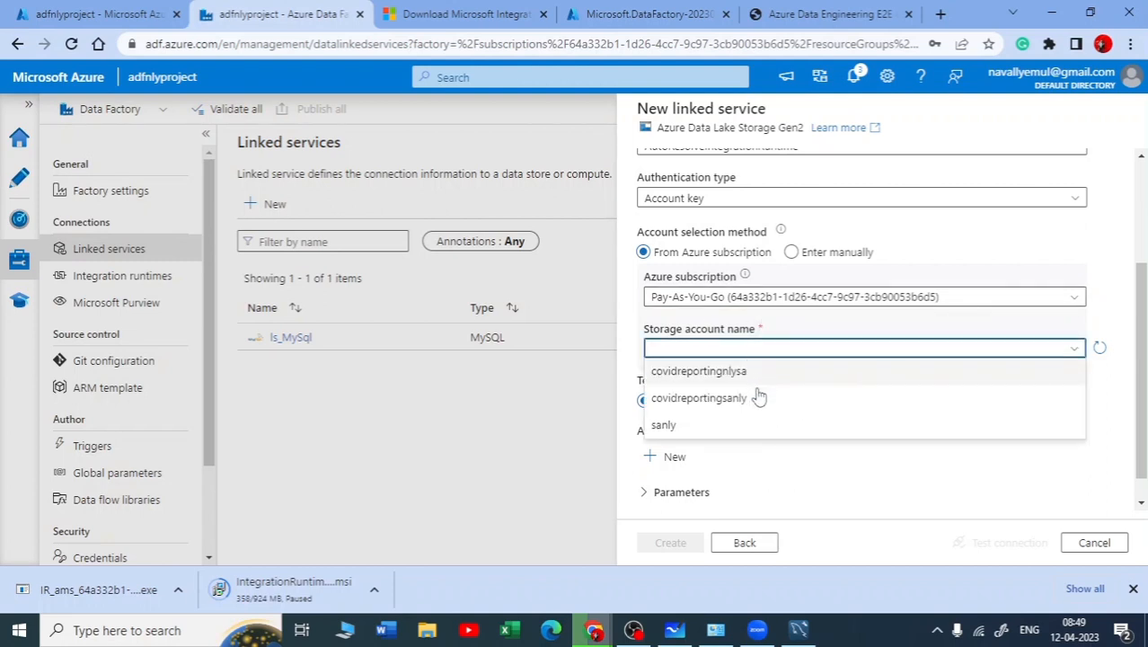
pyautogui.click(671, 428)
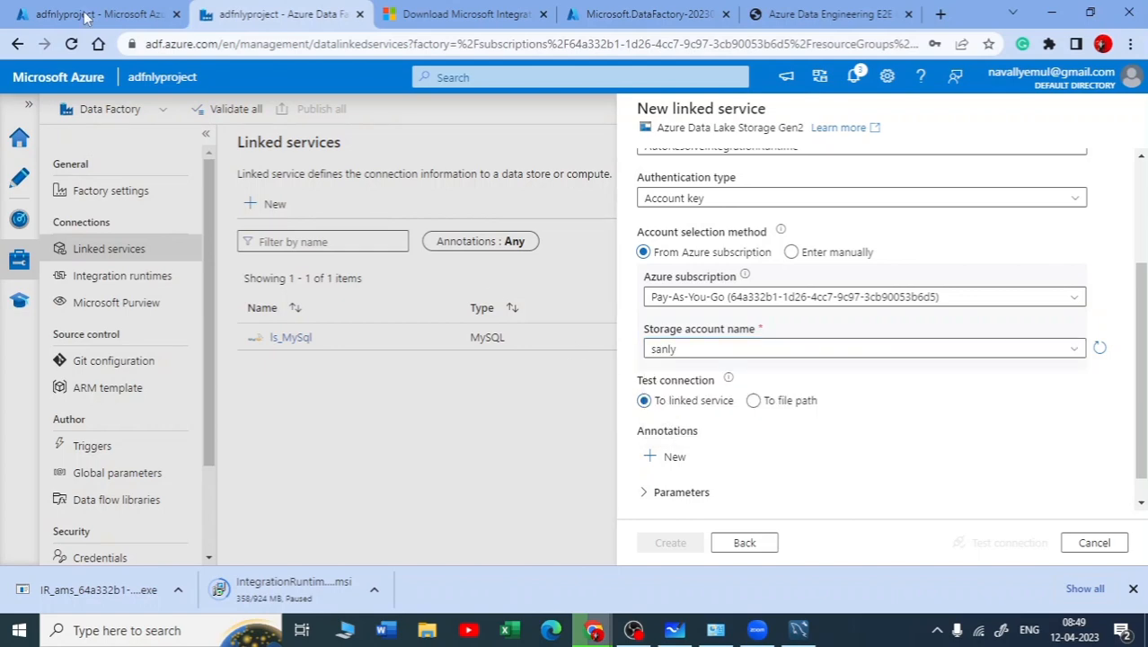
# Check the storage account among the recent resources on the Azure portal home page, and return to the linked service form
pyautogui.click(54, 11)
pyautogui.click(31, 109)
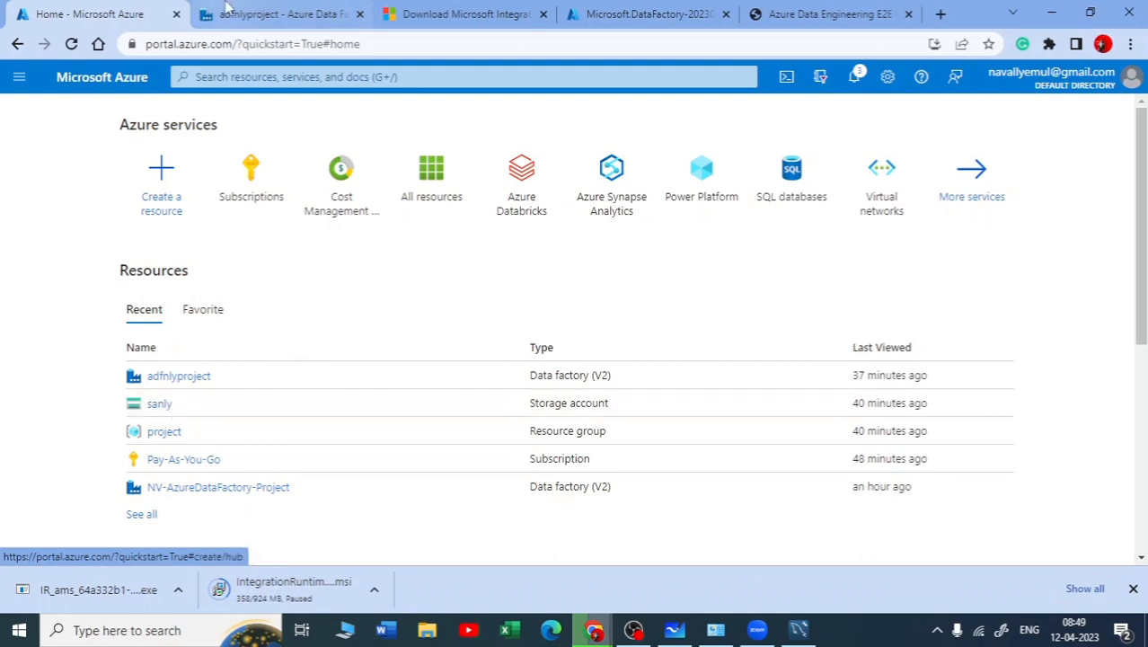
pyautogui.click(310, 11)
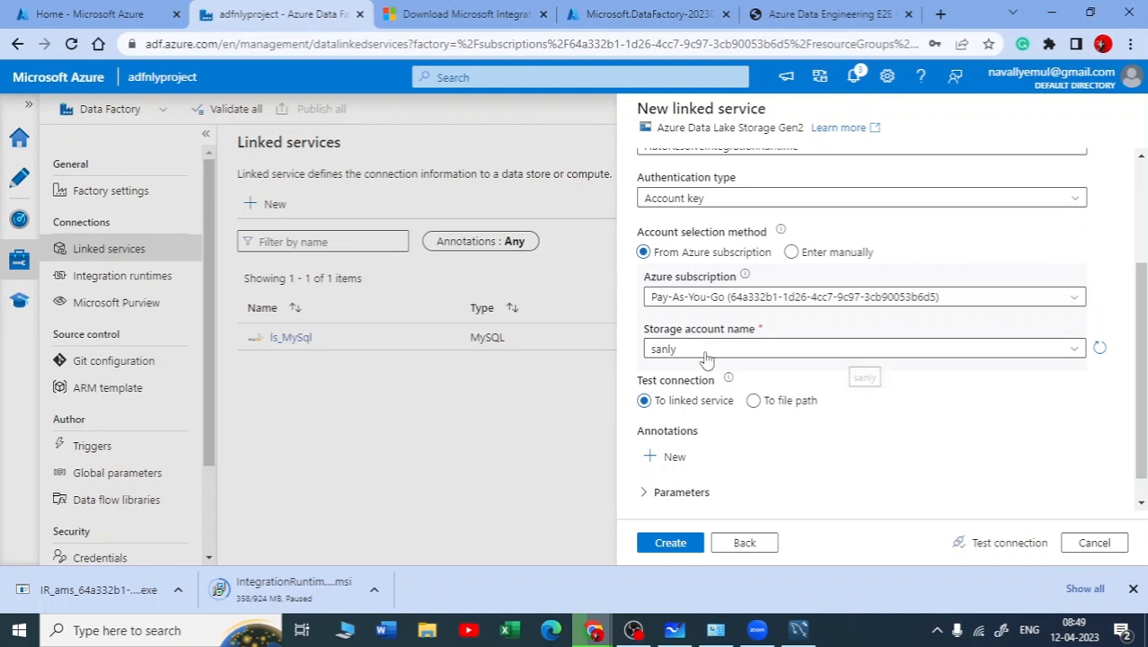
# Test the Data Lake Storage connection and create the AzureDataLakeStorage1 linked service
pyautogui.scroll(-1, 673, 343)
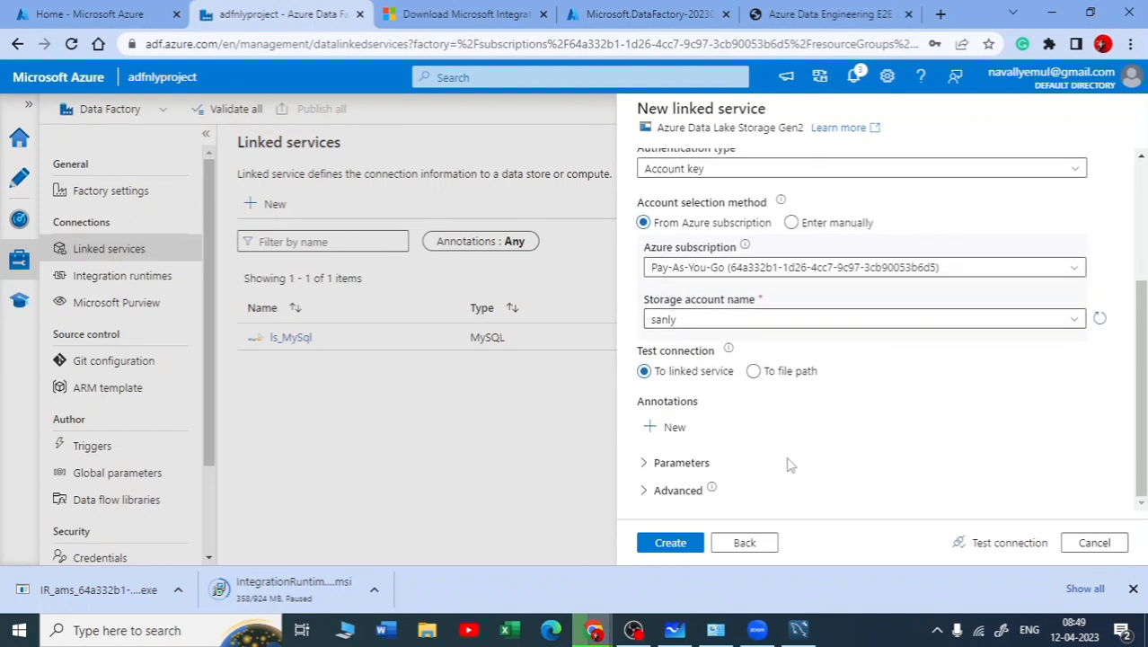
pyautogui.click(1037, 546)
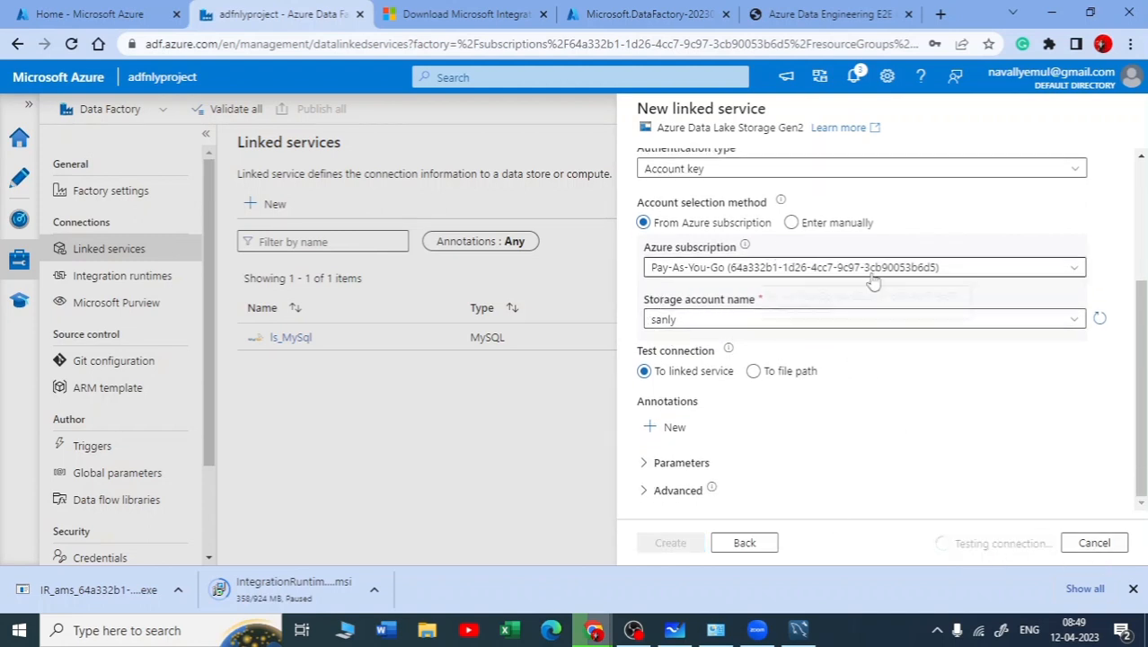
pyautogui.scroll(1, 950, 405)
pyautogui.scroll(-1, 956, 411)
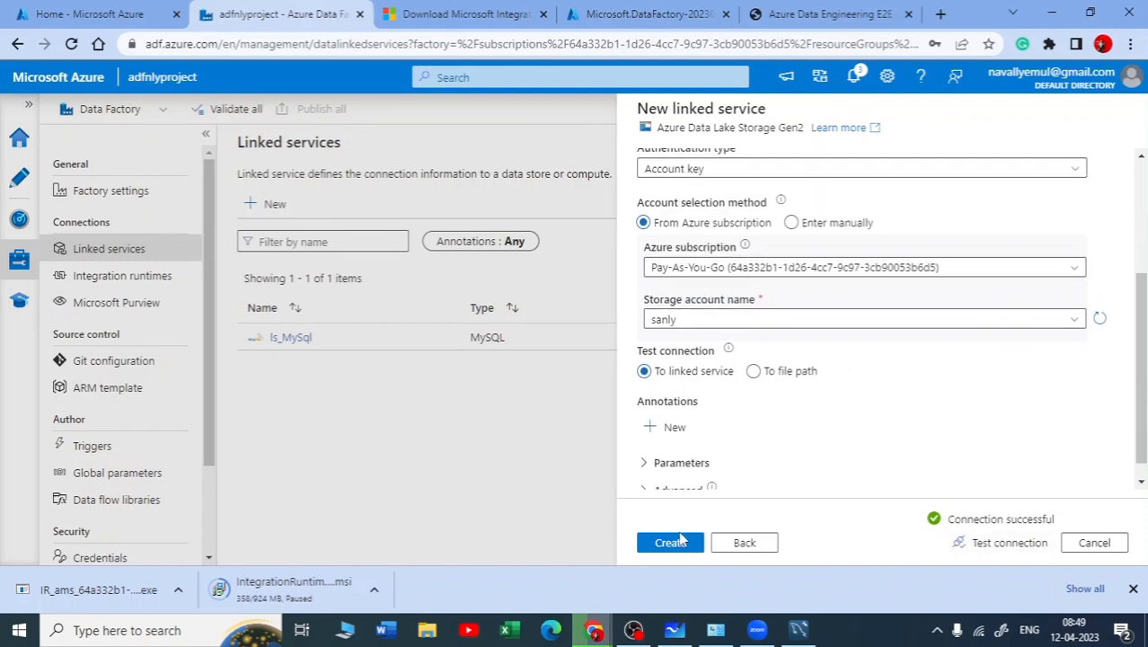
pyautogui.click(668, 544)
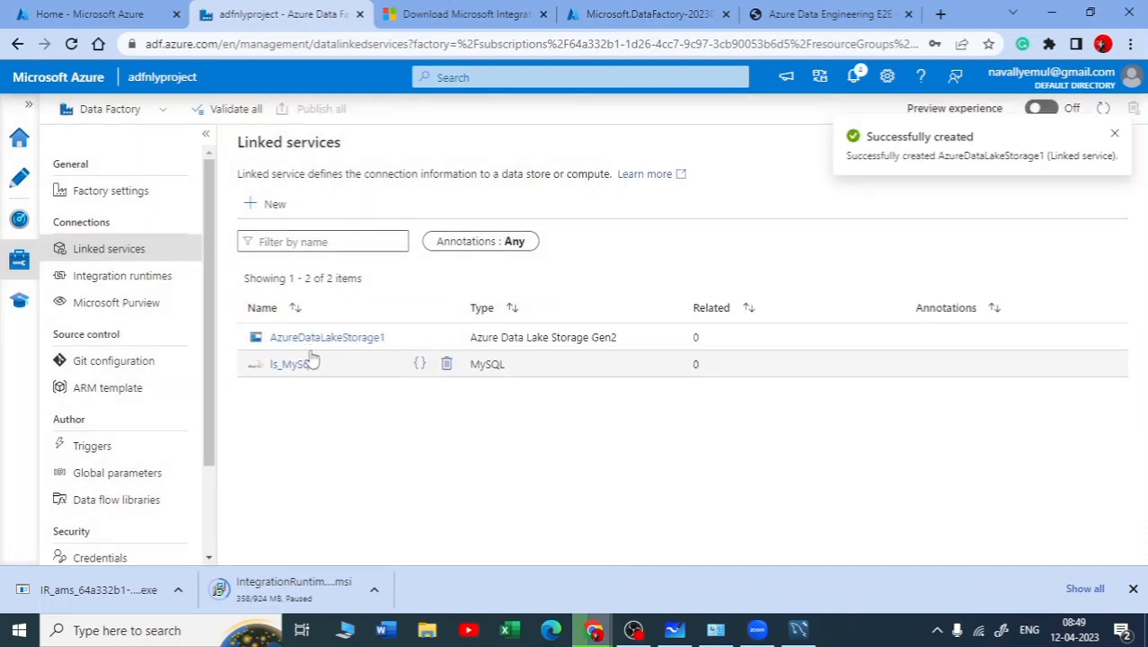
# Start a new dataset in the factory's authoring area with MySQL as its data store
pyautogui.click(21, 180)
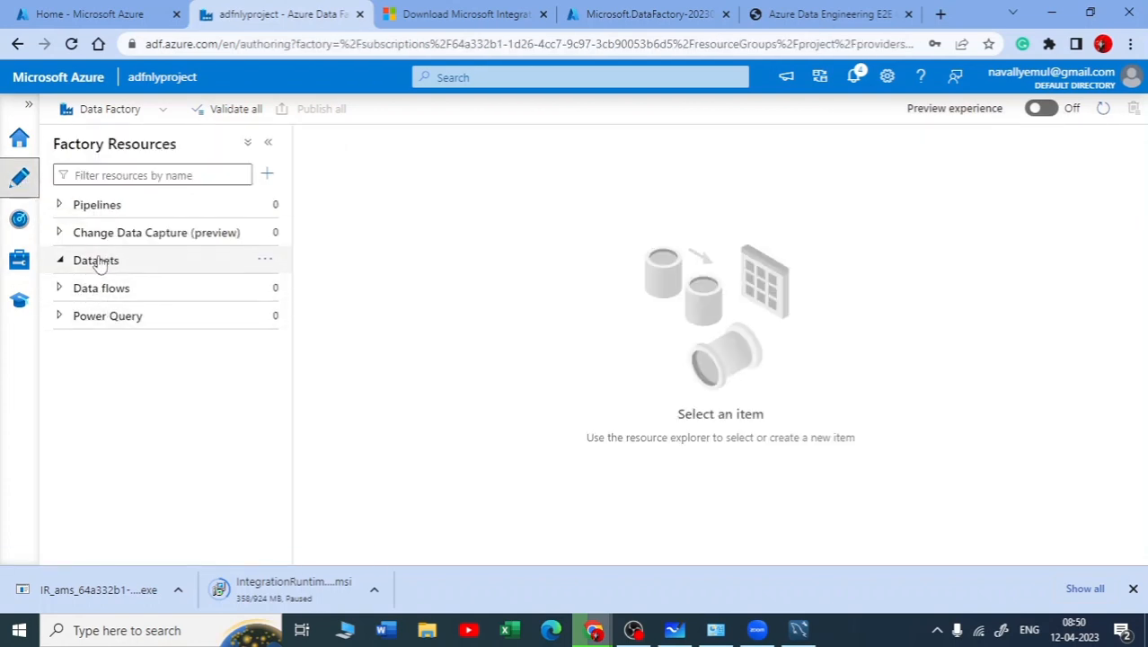
pyautogui.click(265, 263)
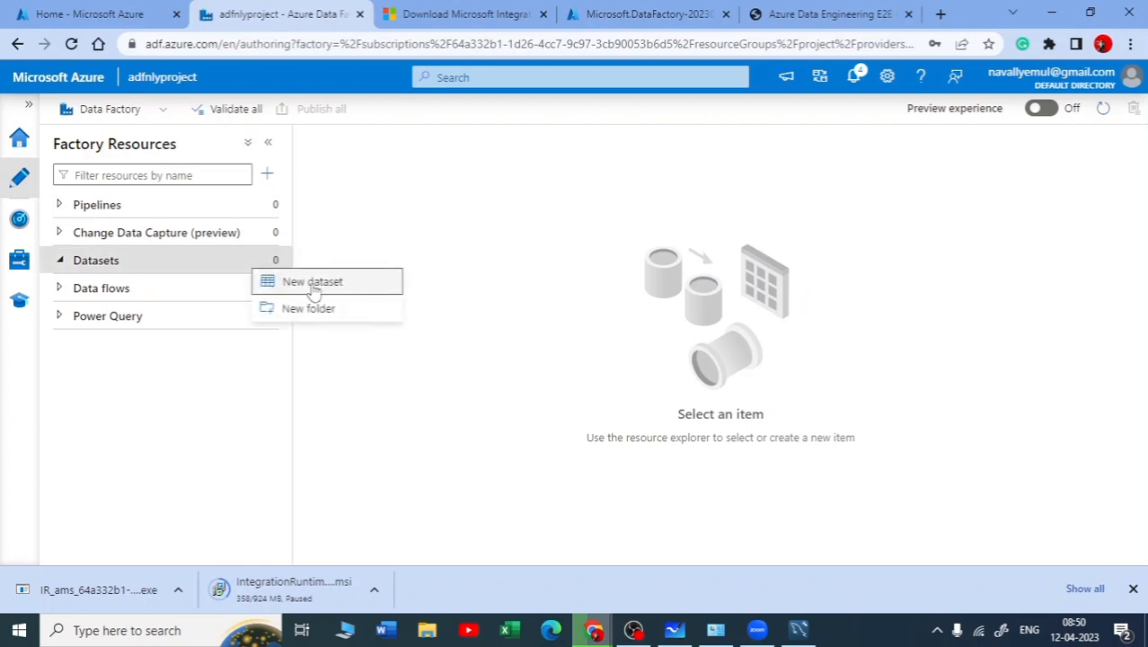
pyautogui.click(316, 284)
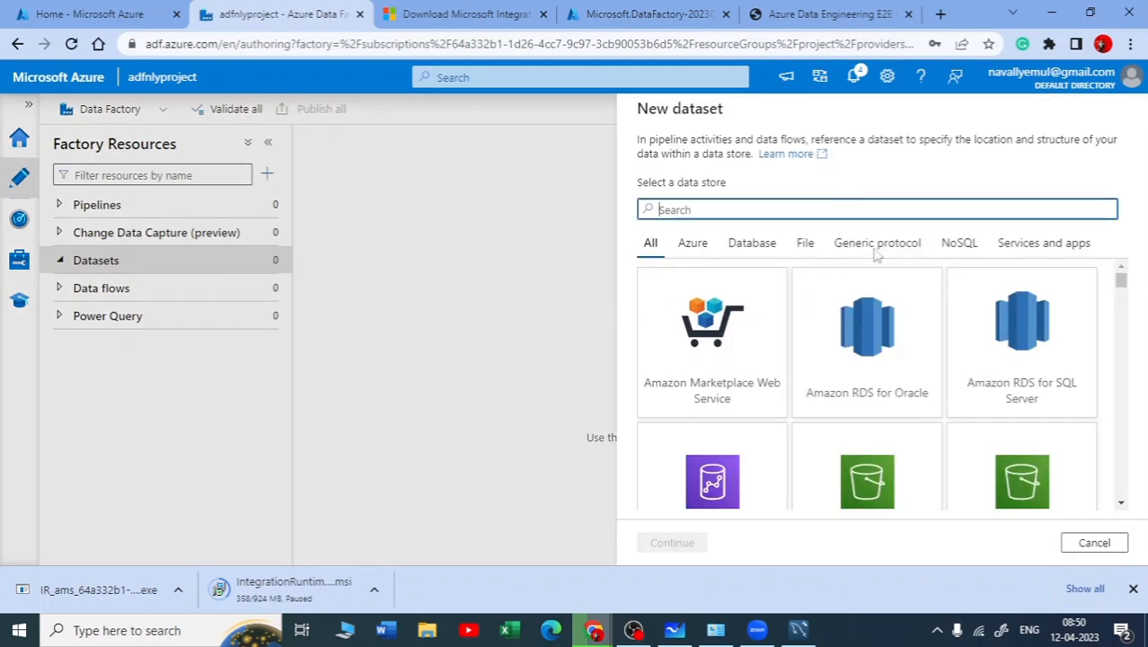
pyautogui.scroll(-3, 884, 277)
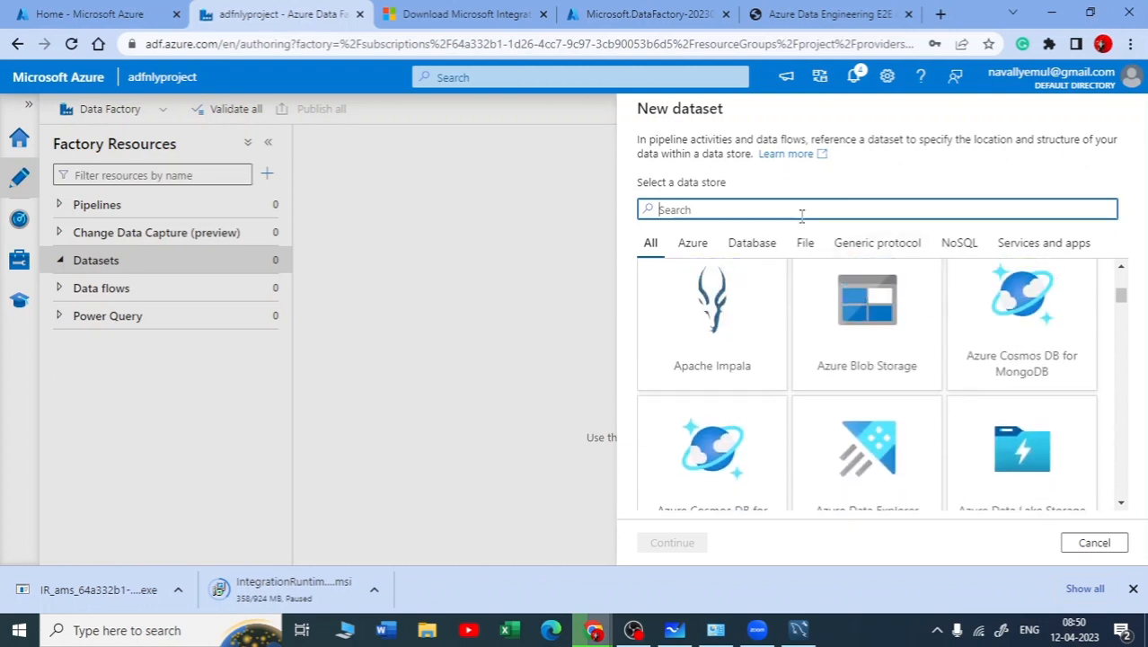
pyautogui.write('my')
pyautogui.click(861, 373)
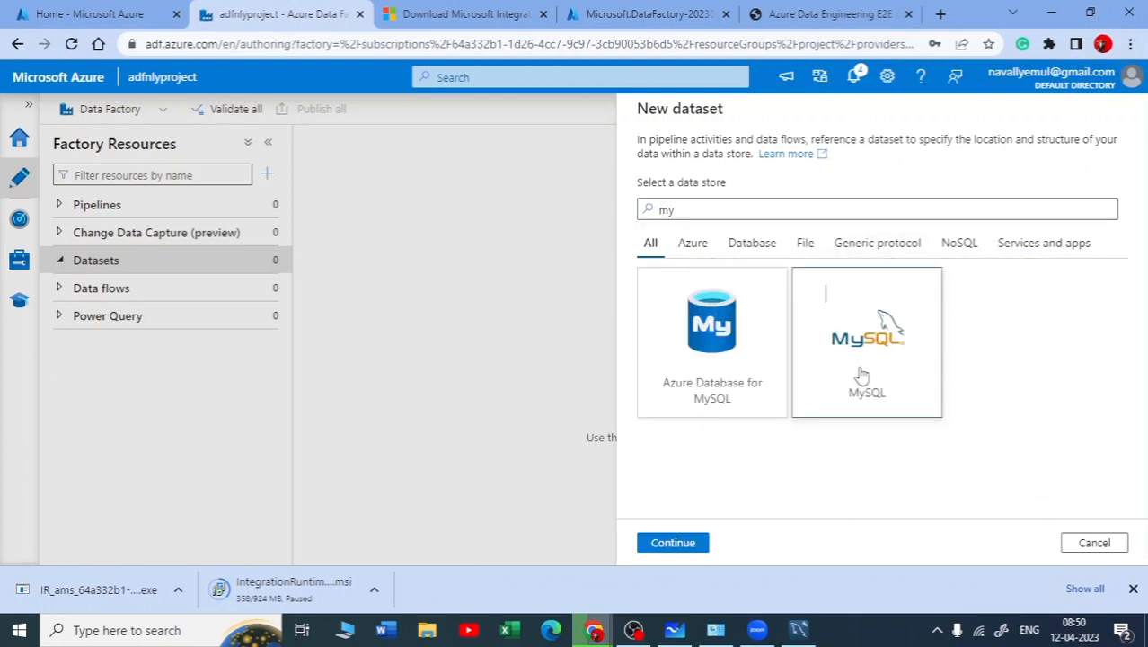
pyautogui.click(675, 544)
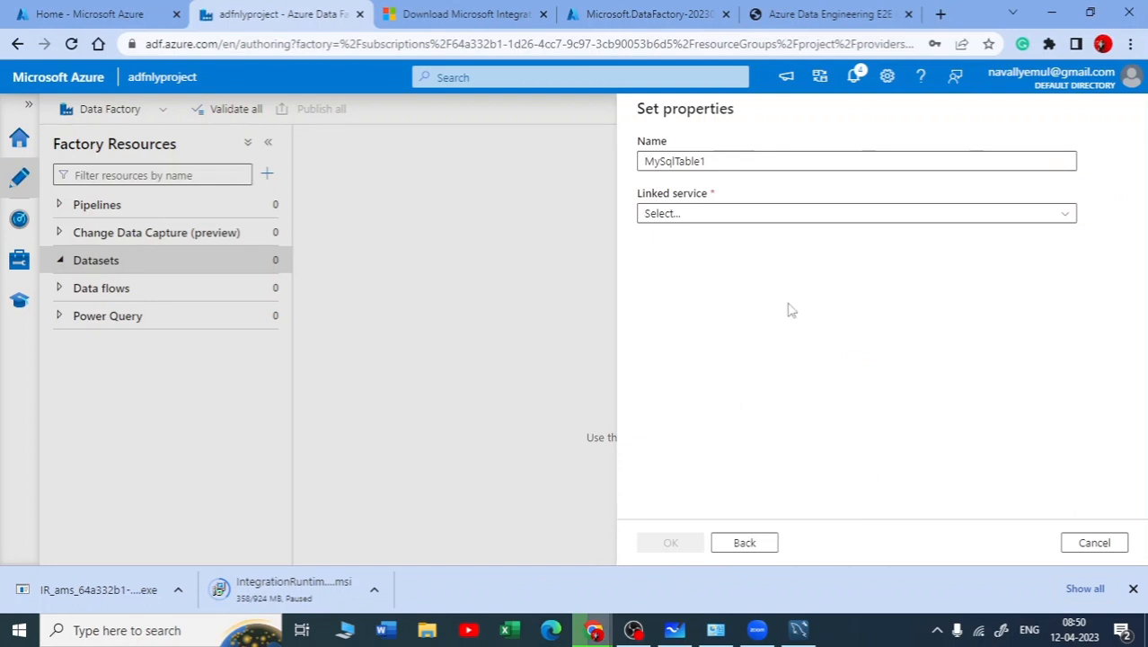
# Set the MySQL dataset's linked service to ls_MySql and refresh its list of table names
pyautogui.click(763, 219)
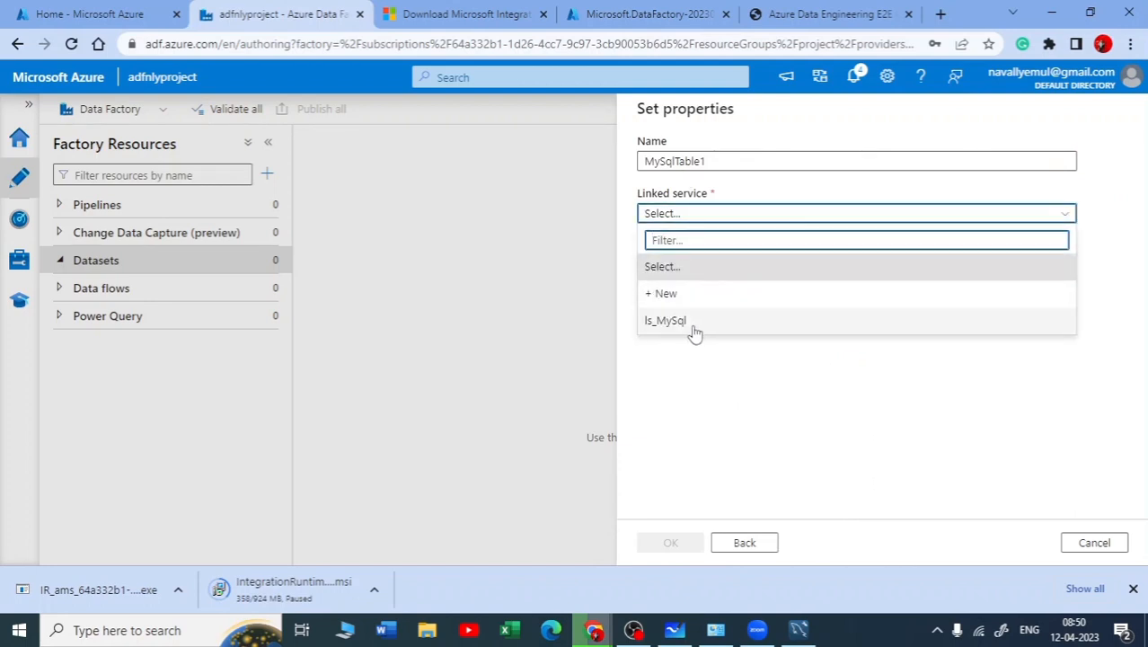
pyautogui.click(681, 323)
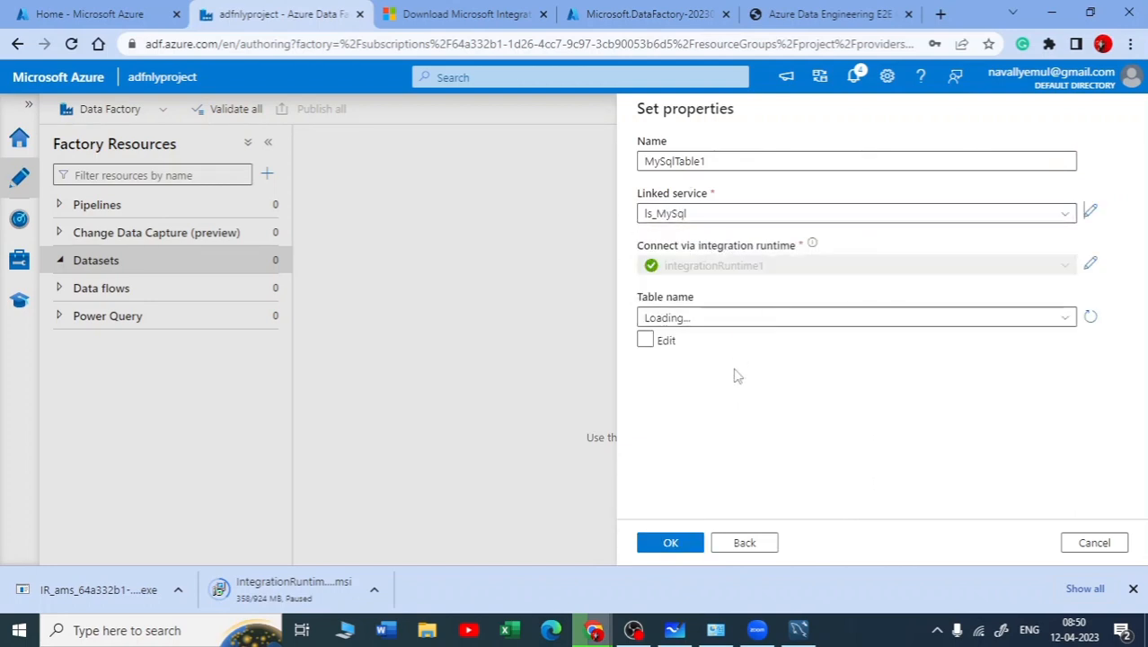
pyautogui.click(1066, 321)
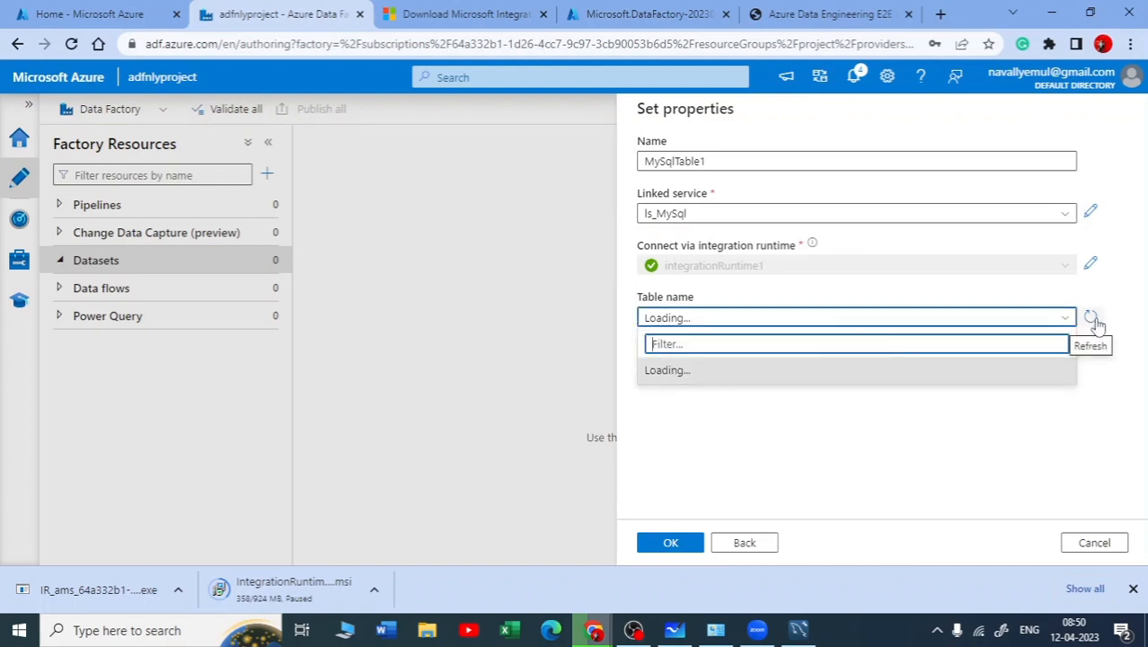
pyautogui.click(1092, 318)
pyautogui.click(1062, 319)
pyautogui.click(634, 629)
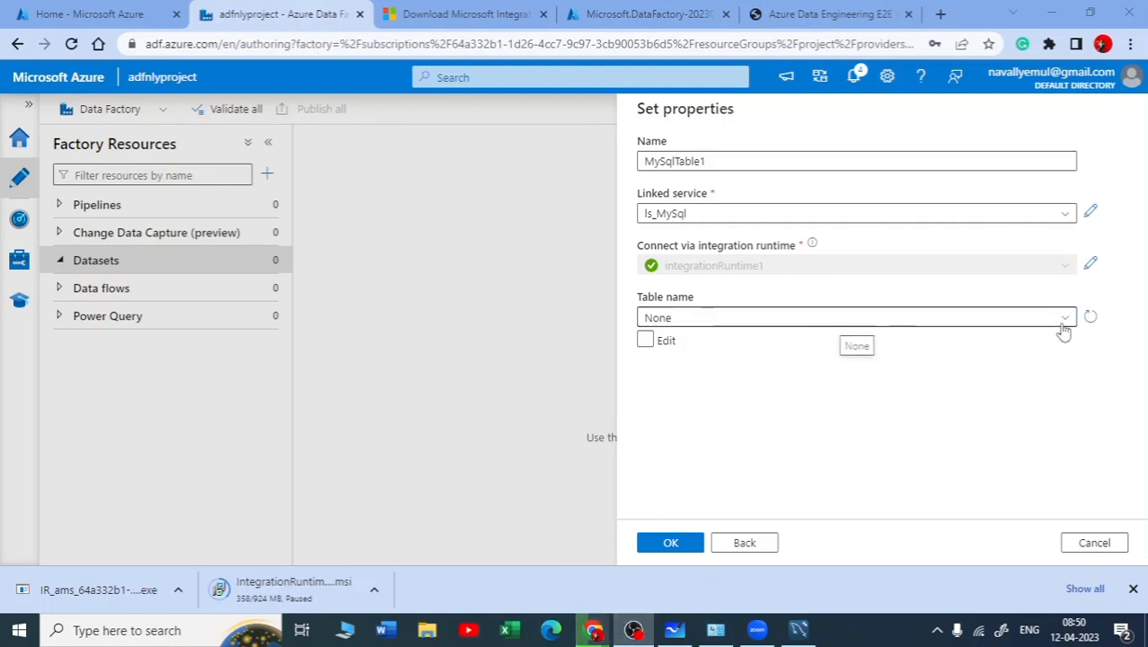
# Look through the MySQL tables available for the dataset's table name
pyautogui.click(991, 319)
pyautogui.scroll(-2, 753, 440)
pyautogui.scroll(-3, 753, 439)
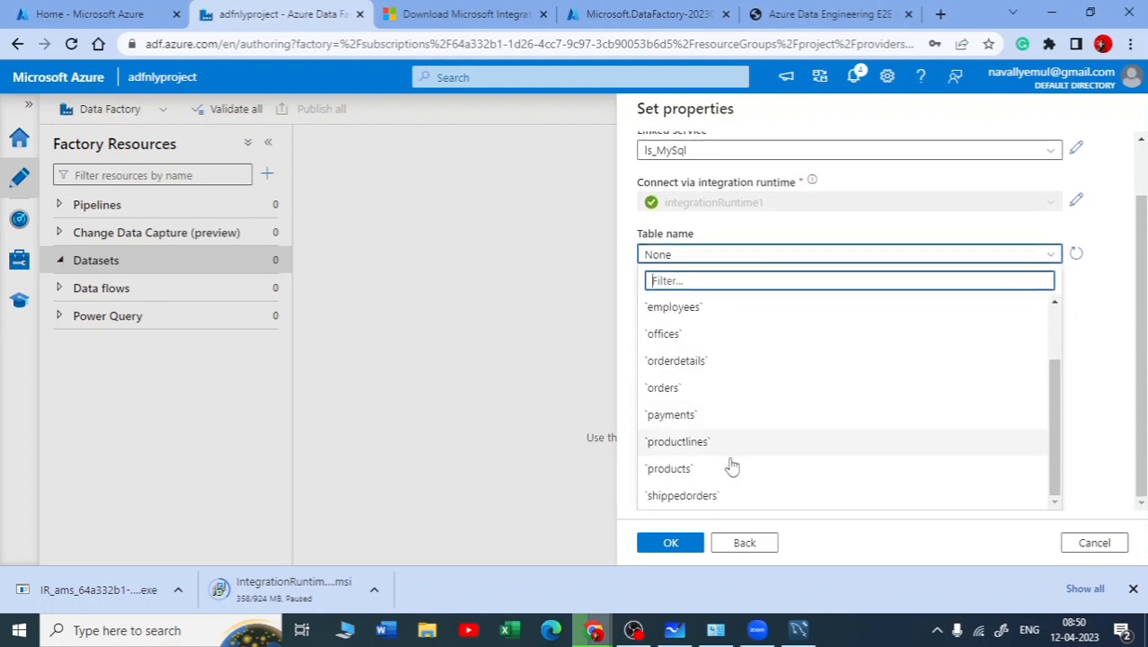
pyautogui.scroll(3, 707, 439)
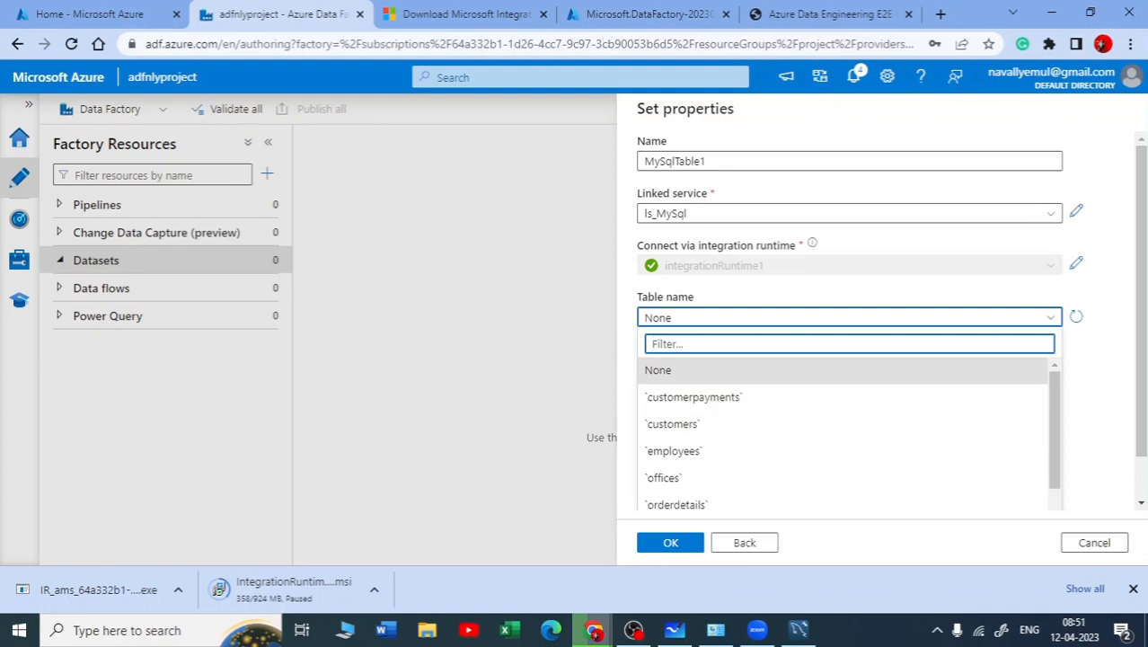
pyautogui.click(634, 631)
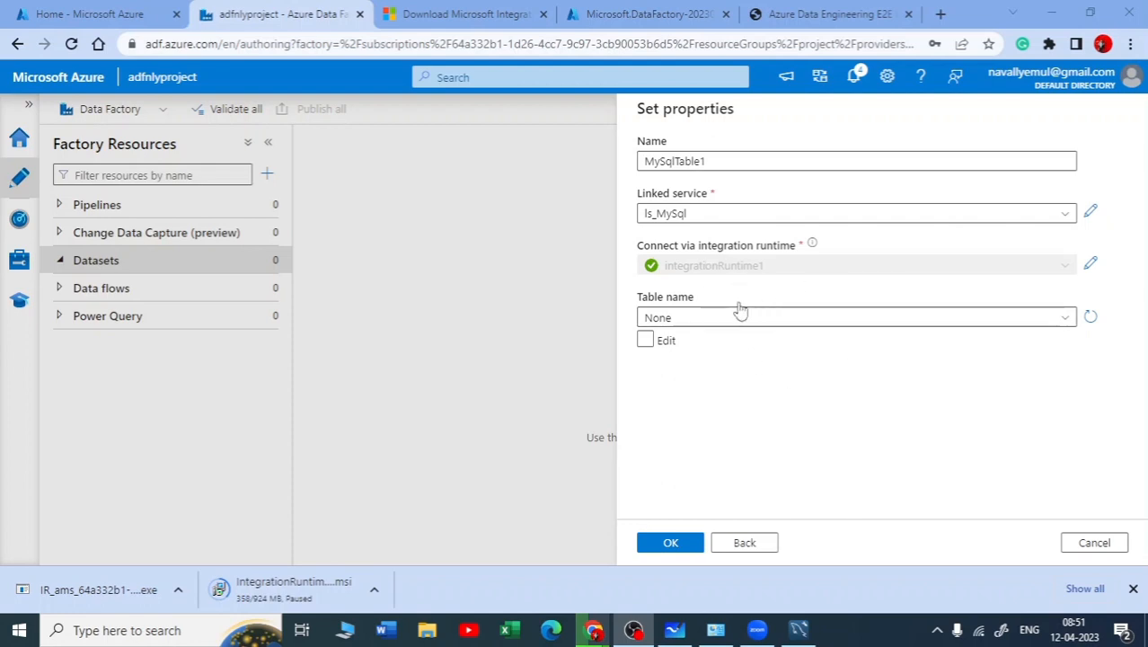
# Leave the table name as None and create the MySqlTable1 dataset
pyautogui.click(1061, 320)
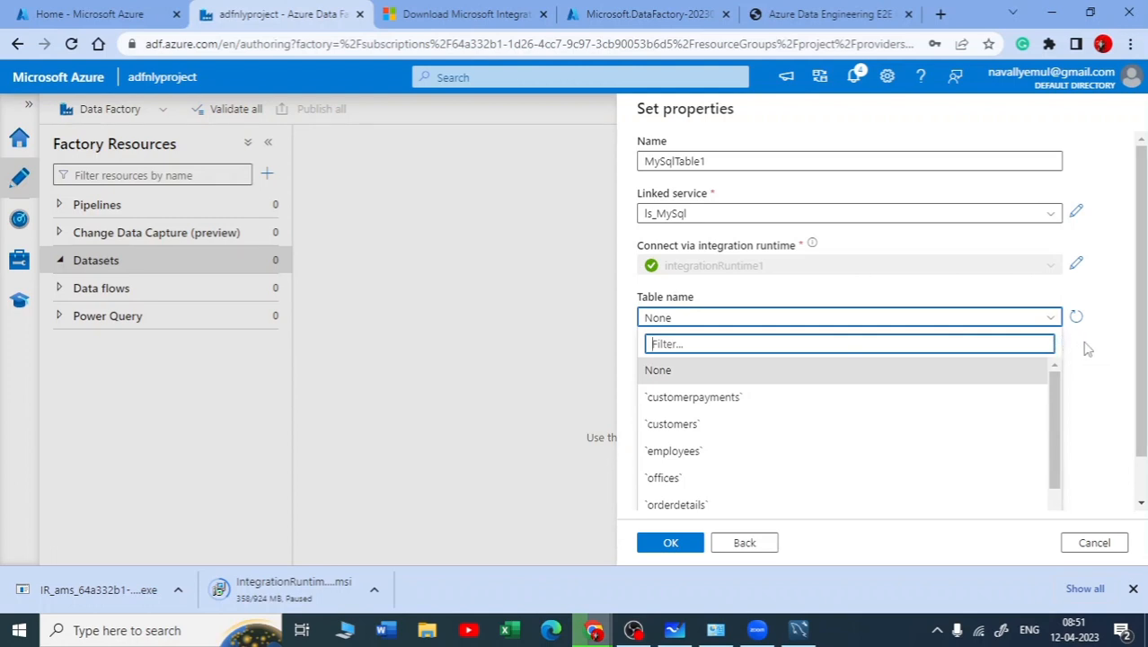
pyautogui.click(1087, 348)
pyautogui.click(669, 542)
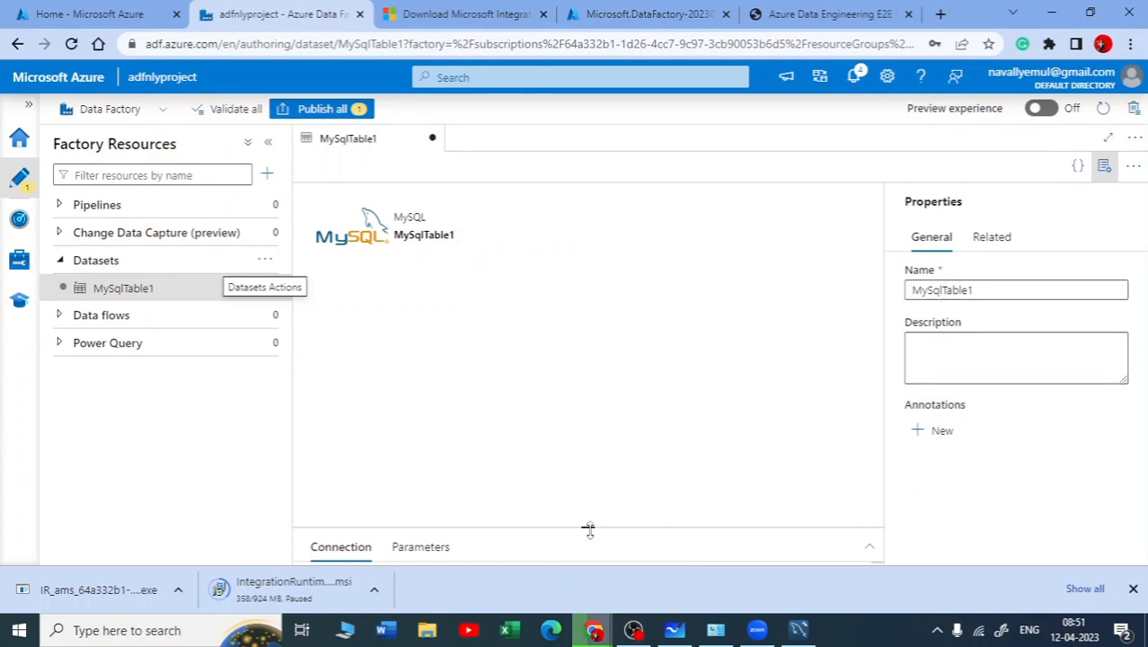
# Enlarge the lower pane of the MySqlTable1 dataset to show its connection settings
pyautogui.moveTo(590, 530); pyautogui.dragTo(597, 288)
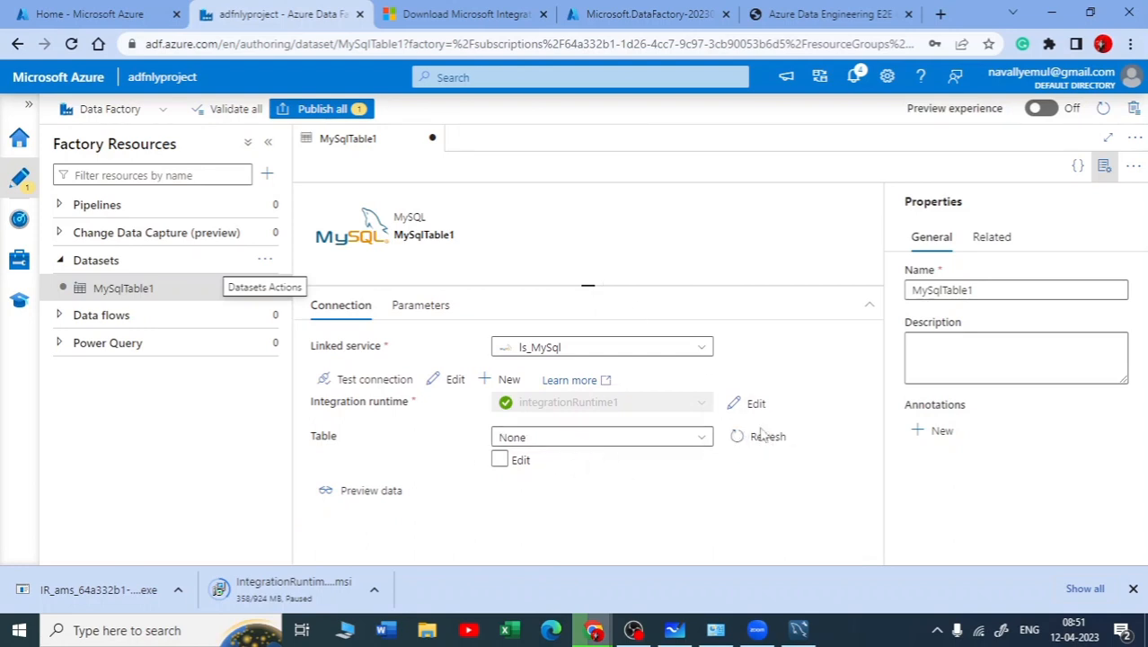
pyautogui.click(499, 460)
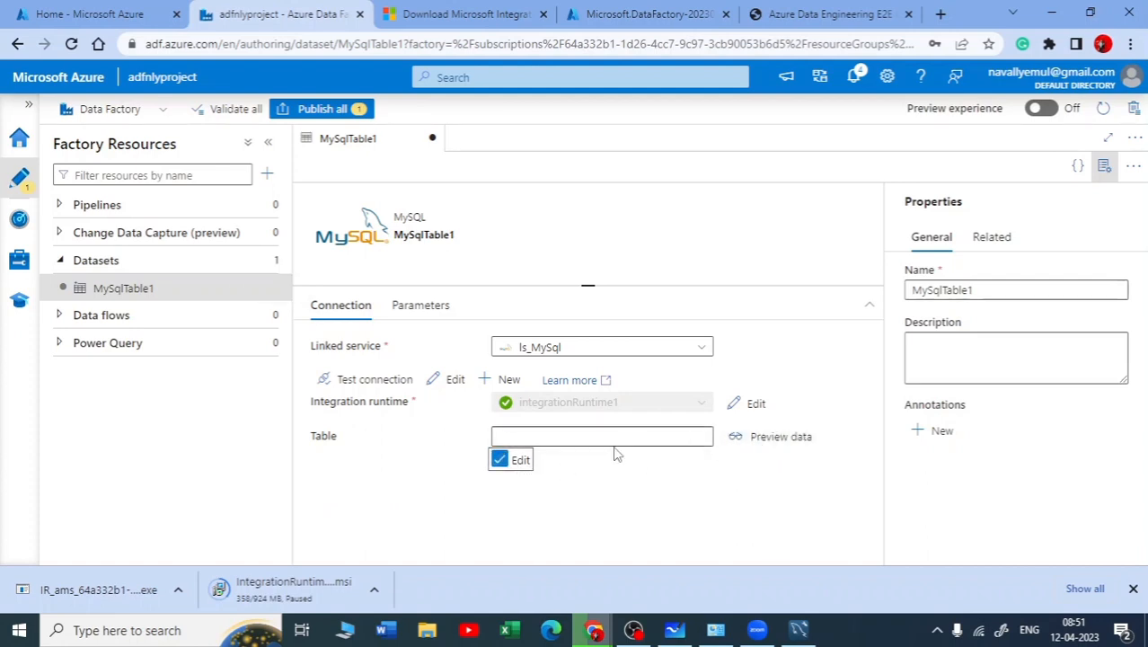
pyautogui.hotkey('alt', 'Tab')
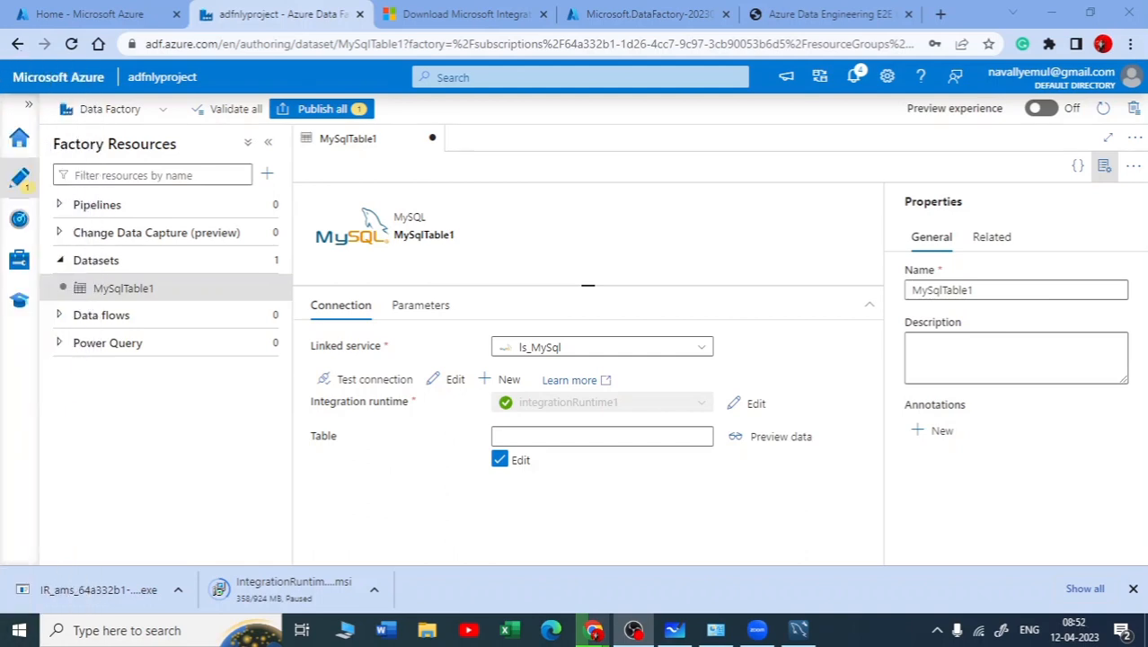
pyautogui.moveTo(15, 43); pyautogui.dragTo(8, 83)
pyautogui.click(621, 437)
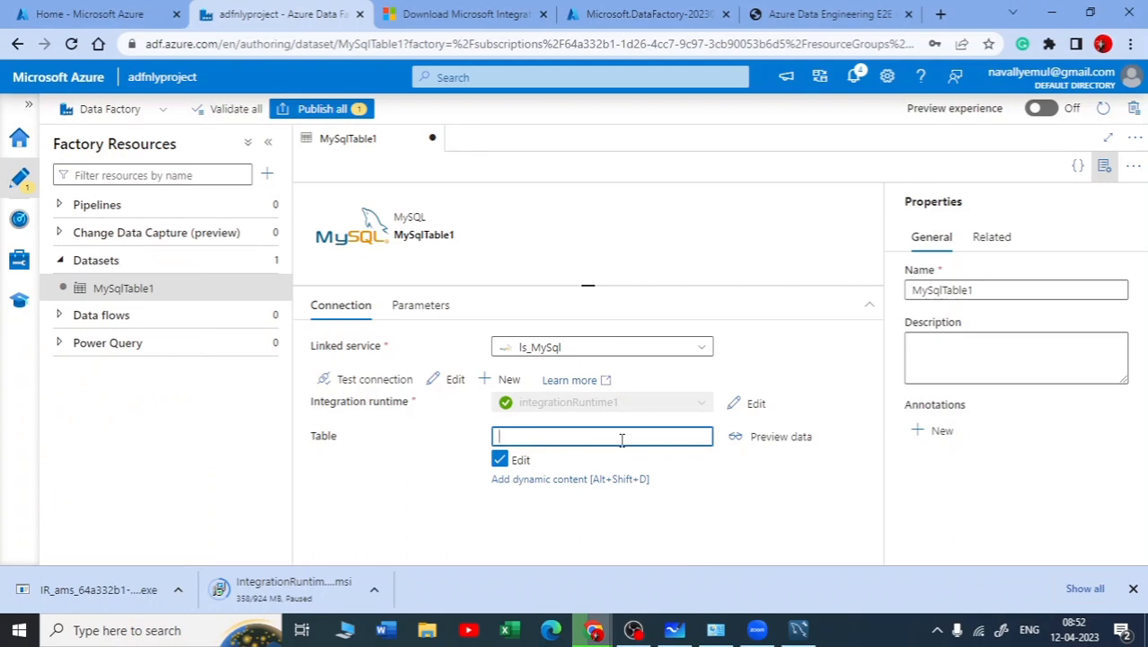
pyautogui.hotkey('alt', 'Tab')
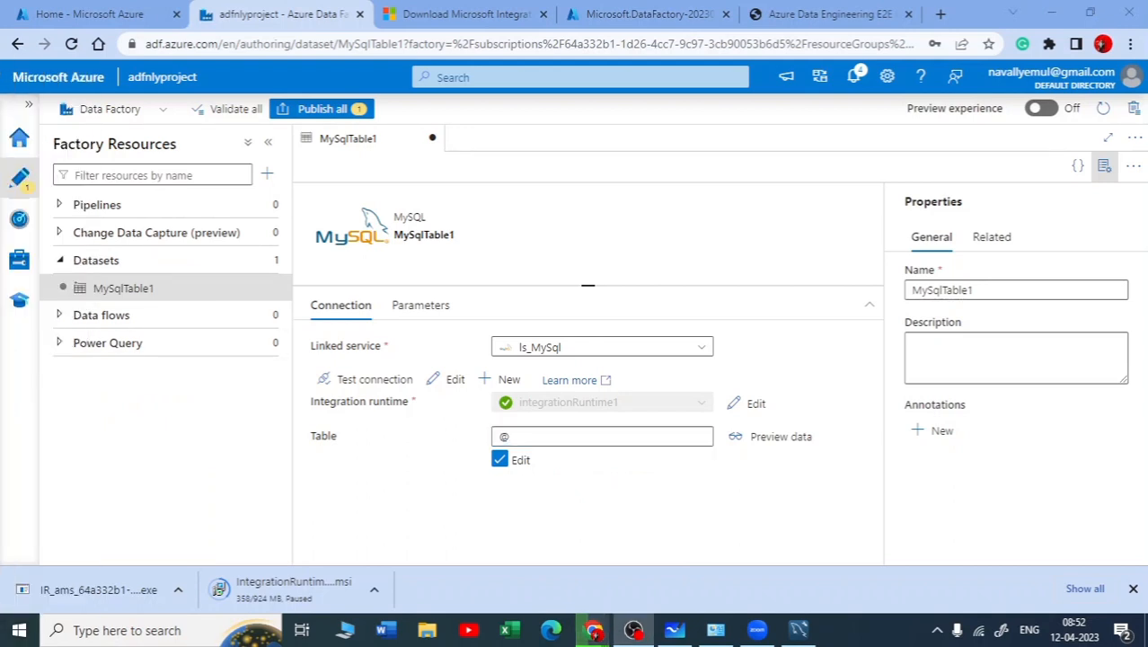
pyautogui.click(500, 459)
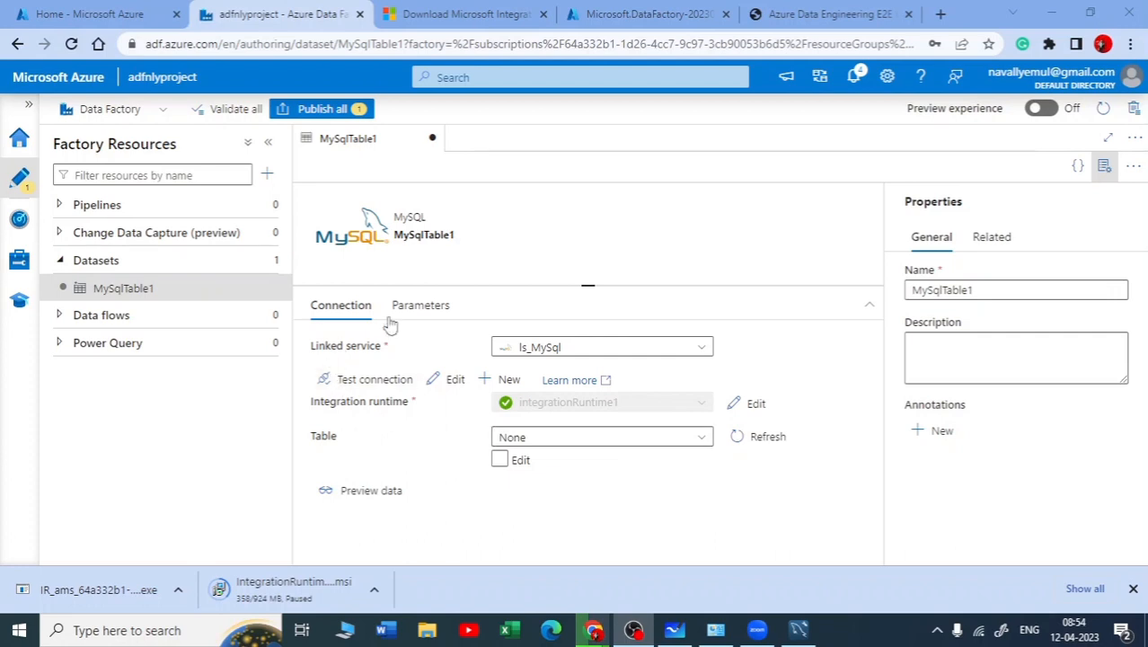
pyautogui.click(693, 438)
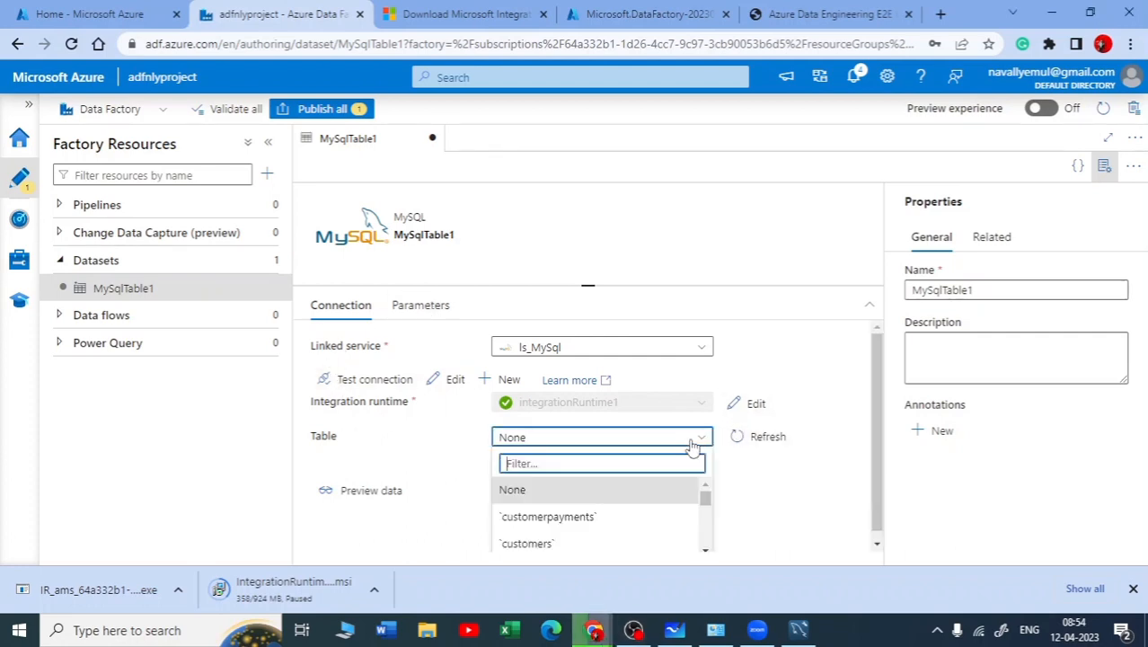
pyautogui.scroll(-3, 568, 508)
pyautogui.scroll(3, 559, 517)
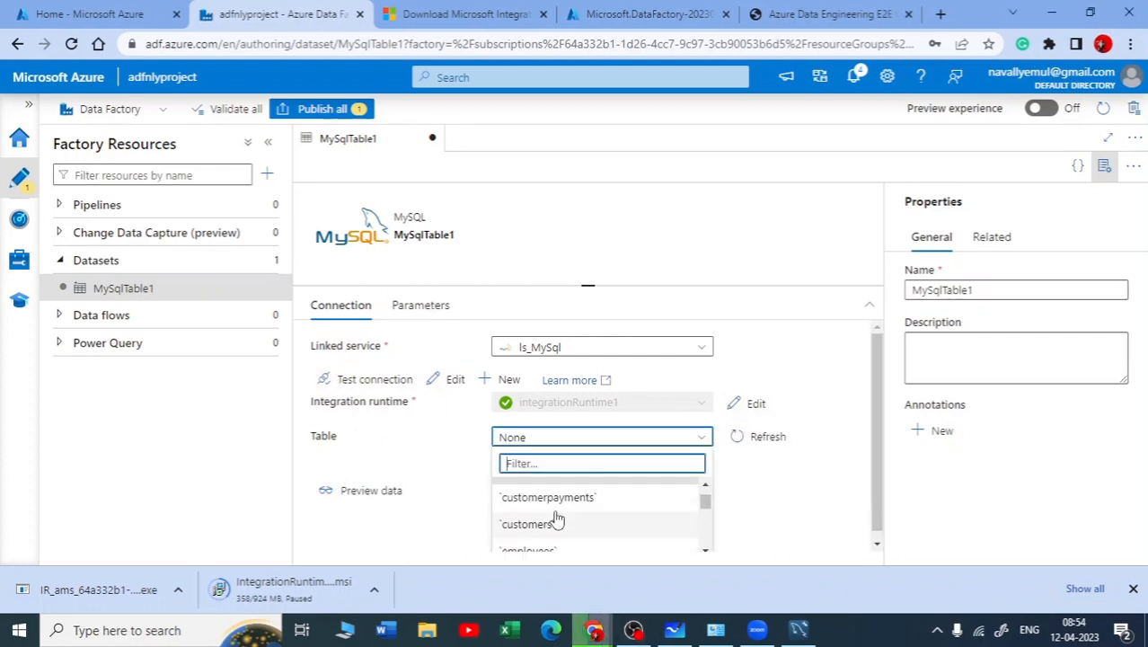
pyautogui.click(783, 499)
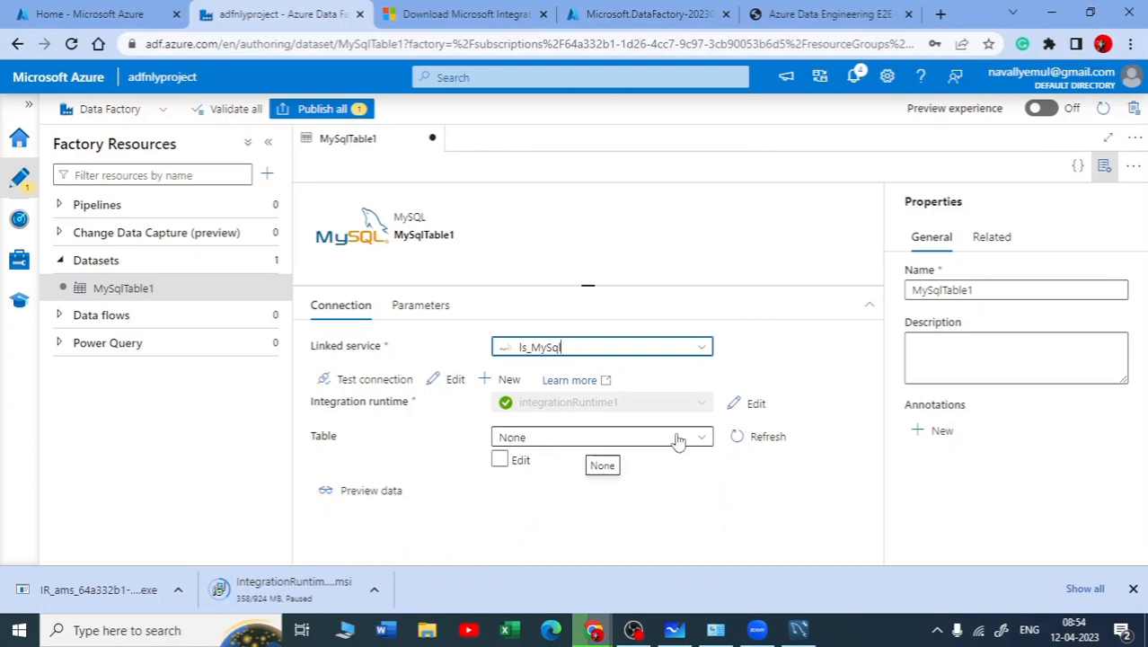
# Add a String parameter named Table_name to the MySqlTable1 dataset, without a default value
pyautogui.click(422, 310)
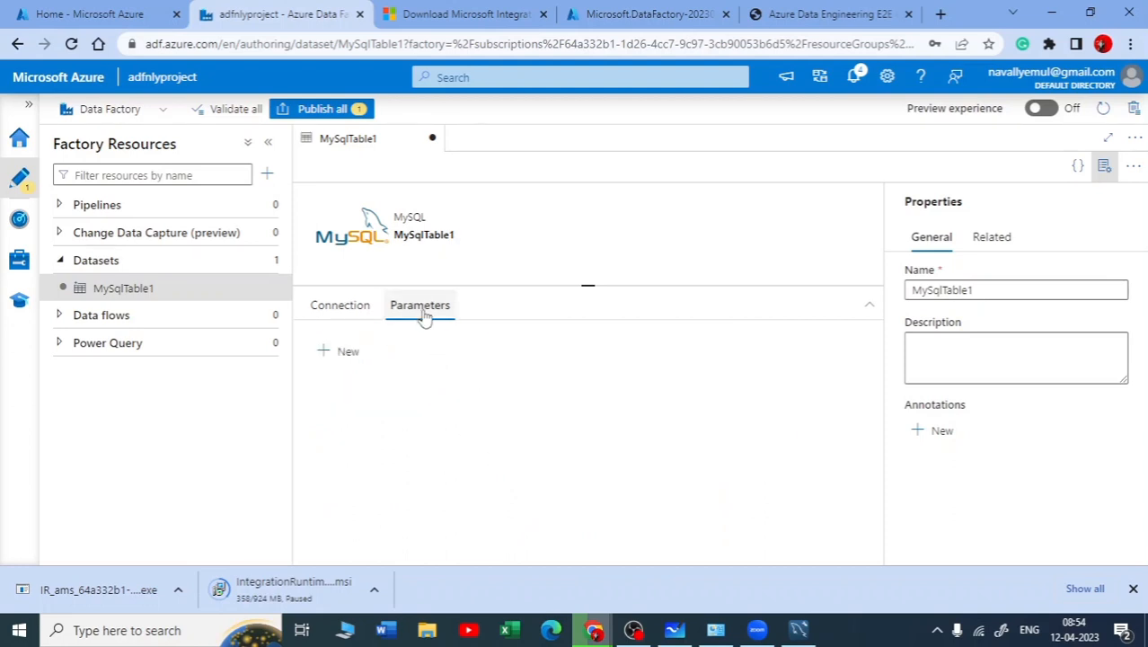
pyautogui.click(339, 351)
pyautogui.click(414, 411)
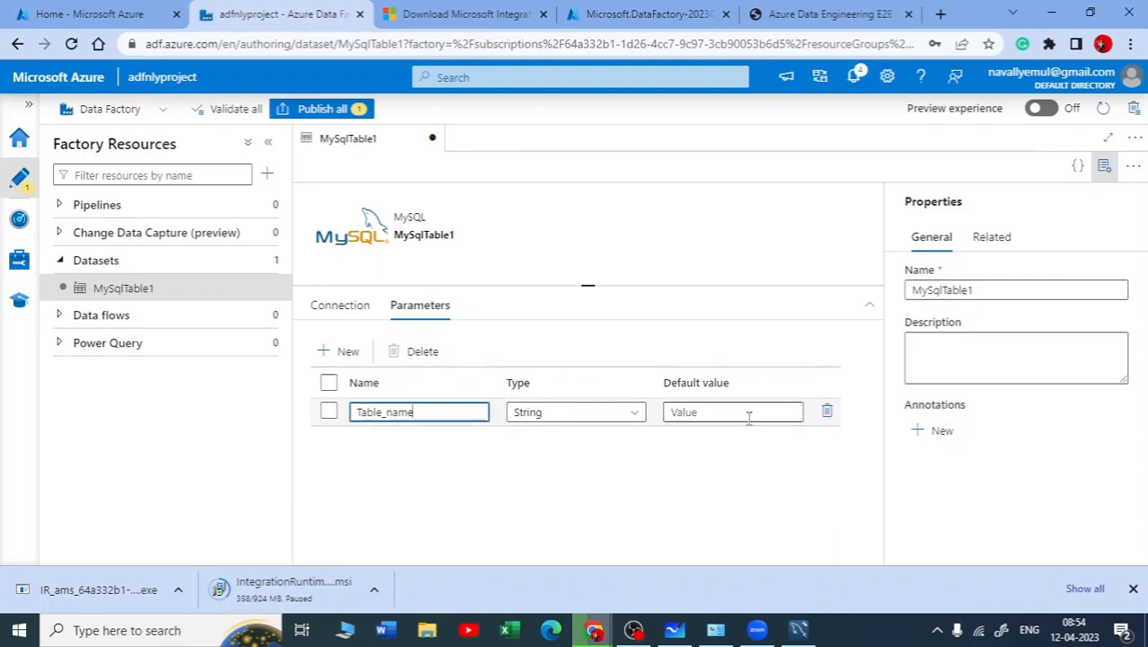
pyautogui.click(341, 307)
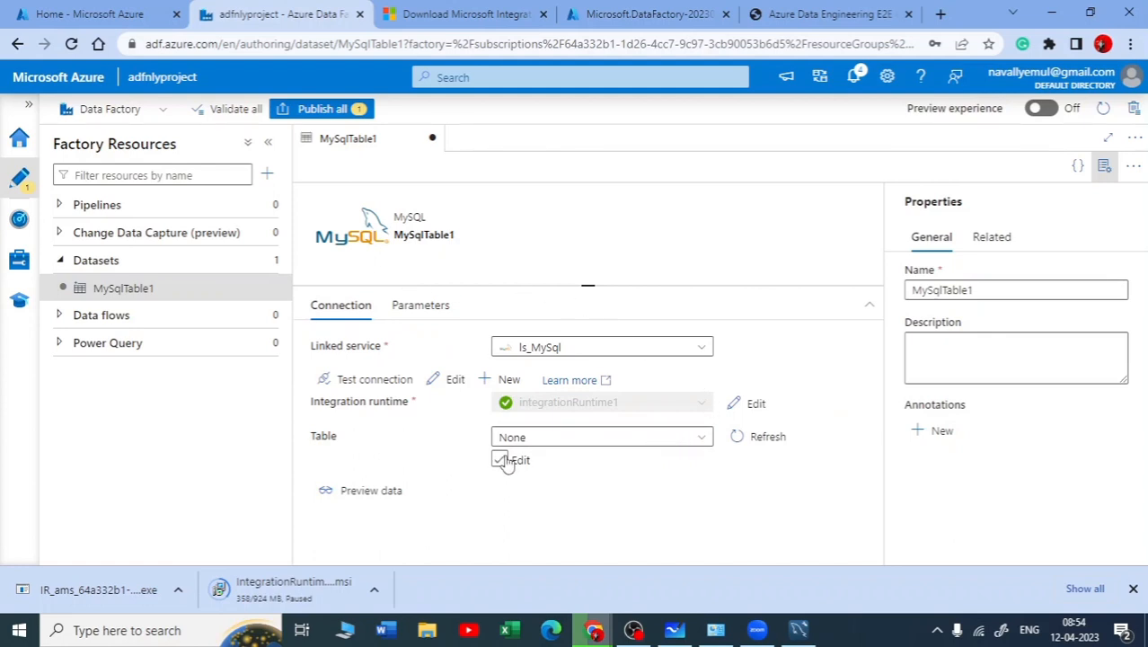
pyautogui.click(503, 461)
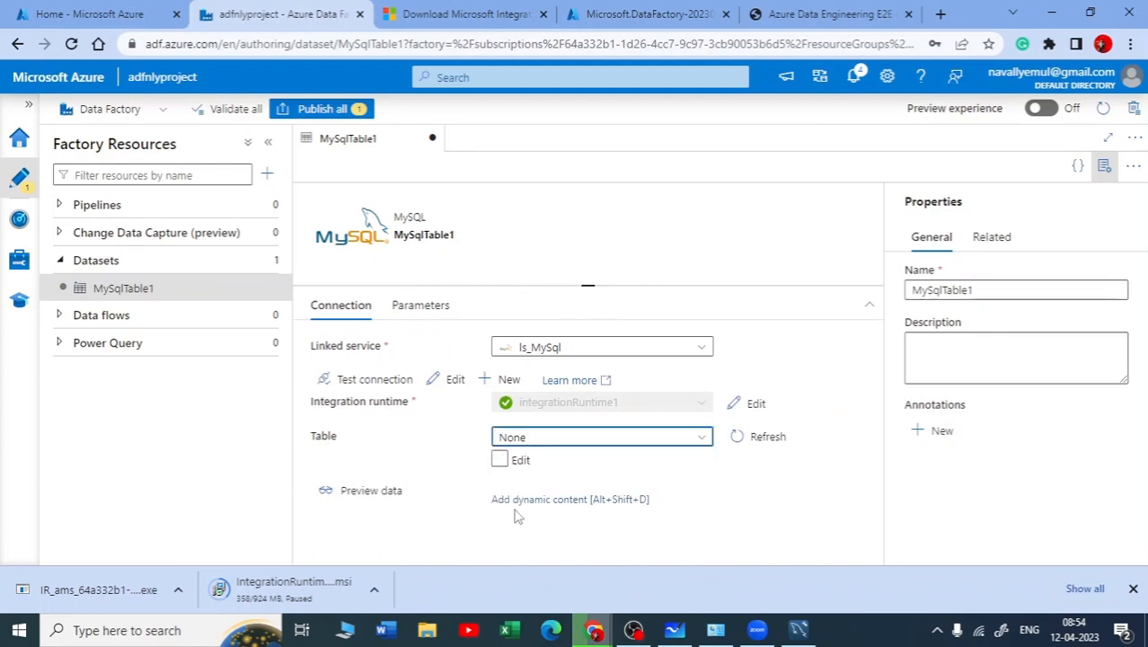
pyautogui.click(548, 500)
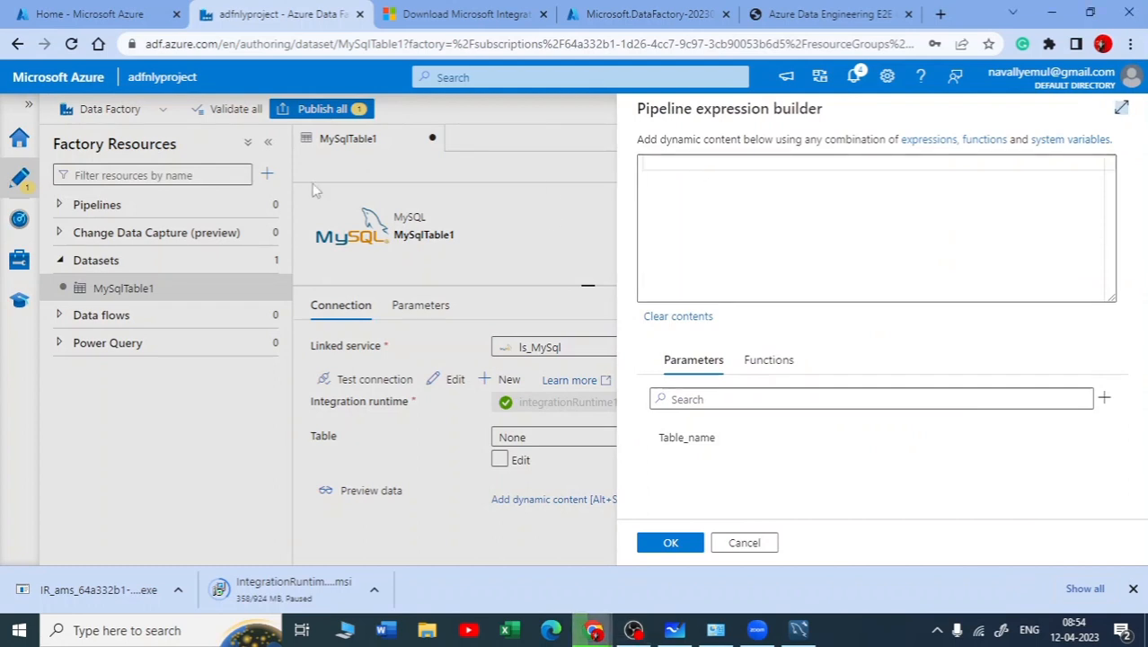
pyautogui.click(792, 166)
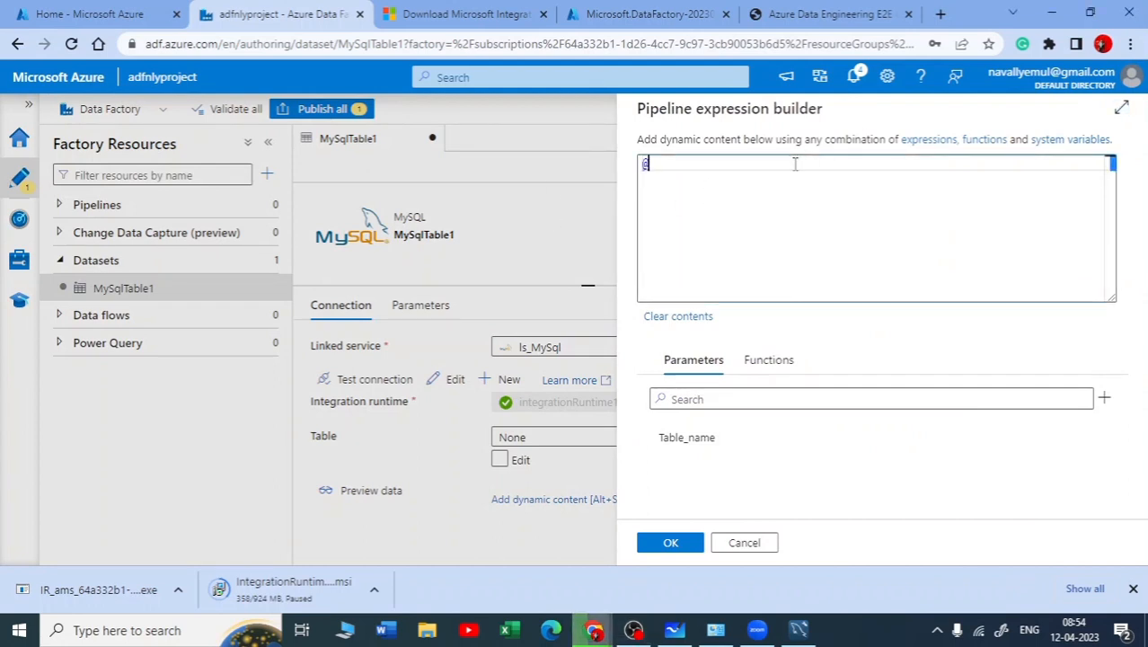
pyautogui.write('@data')
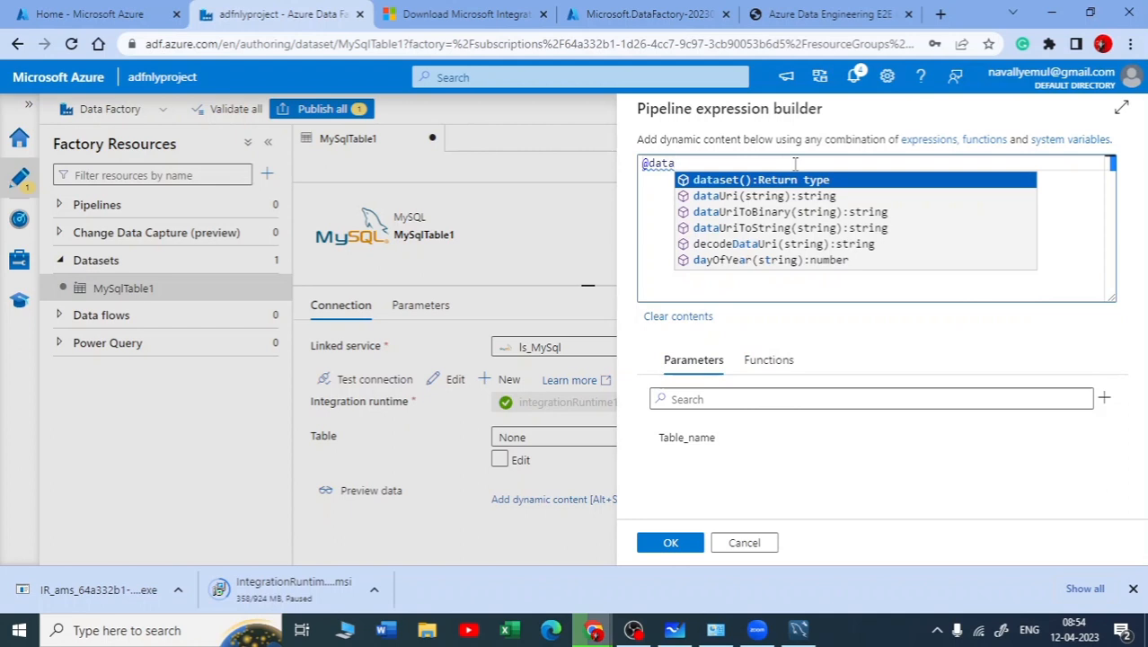
pyautogui.press('Return')
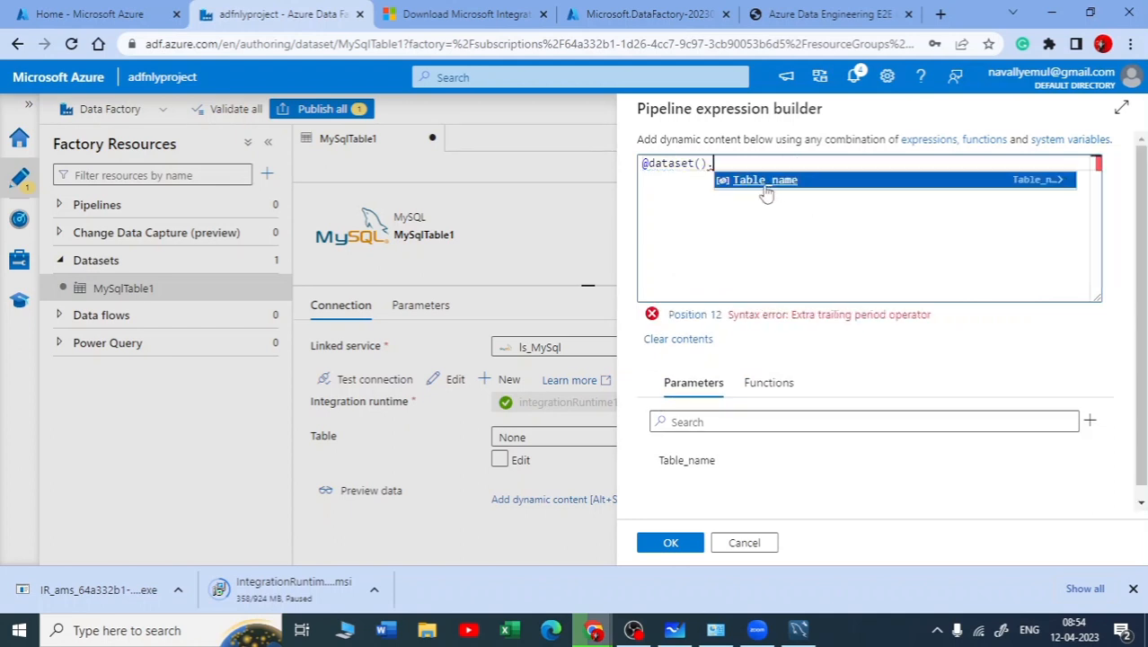
pyautogui.click(761, 181)
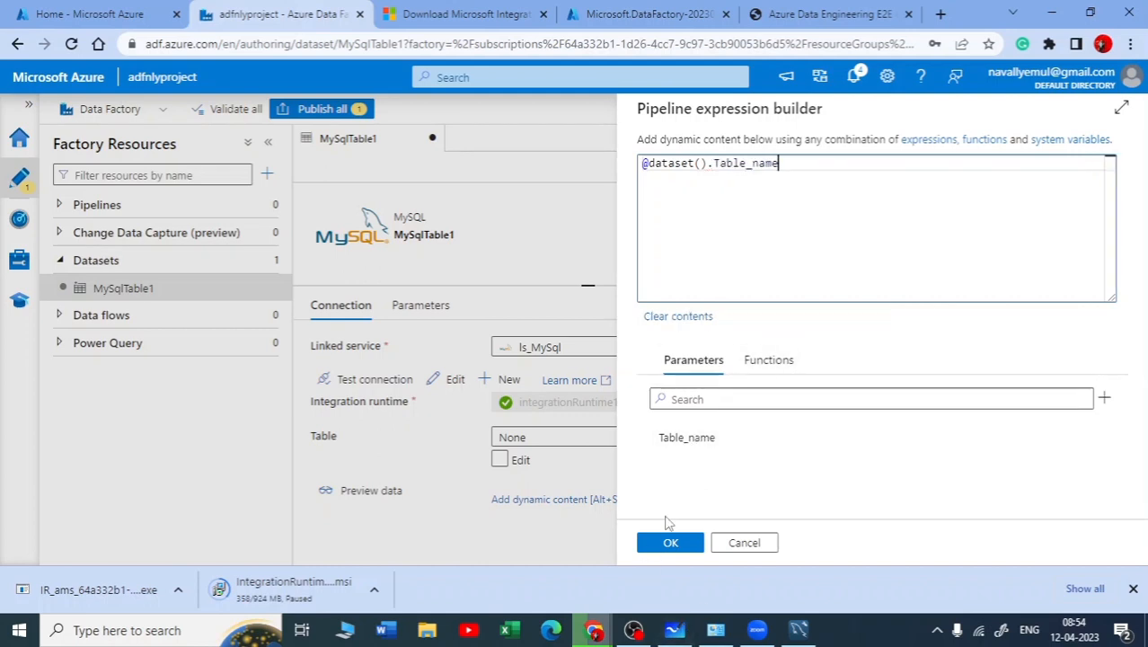
pyautogui.click(669, 542)
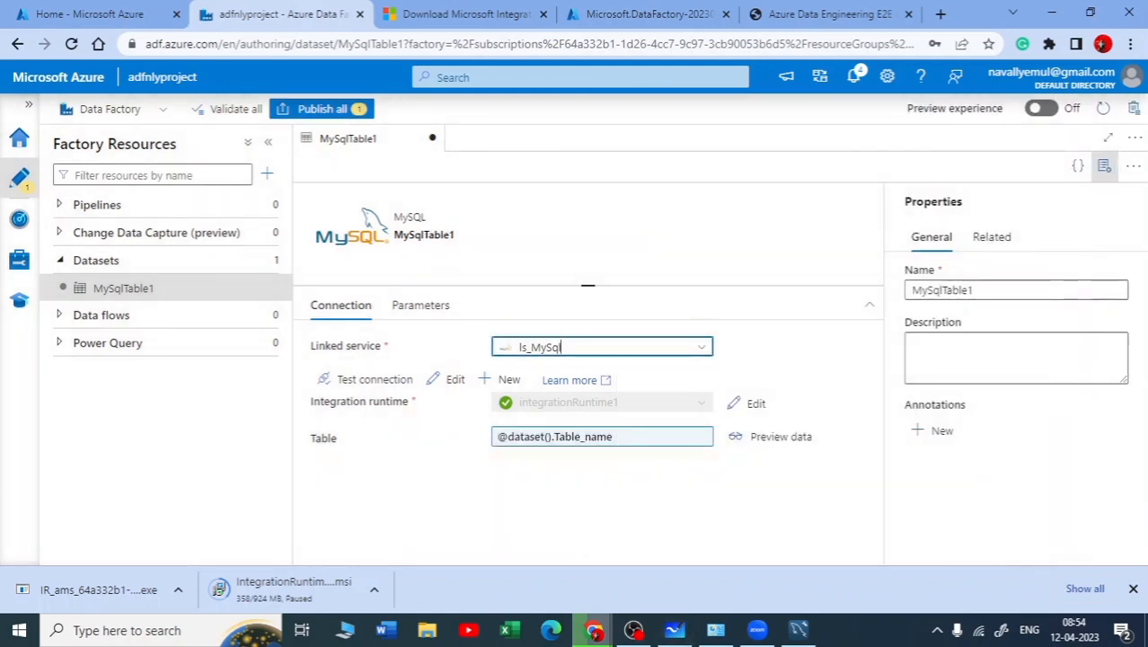
pyautogui.hotkey('alt', 'Tab')
pyautogui.click(1053, 11)
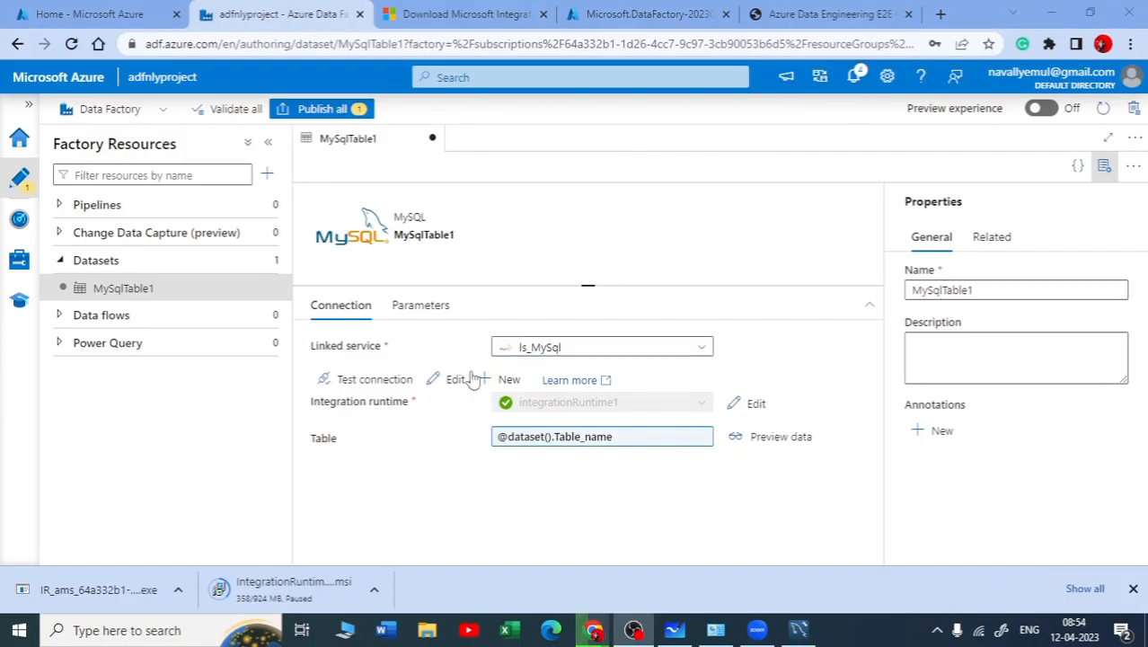
pyautogui.click(536, 442)
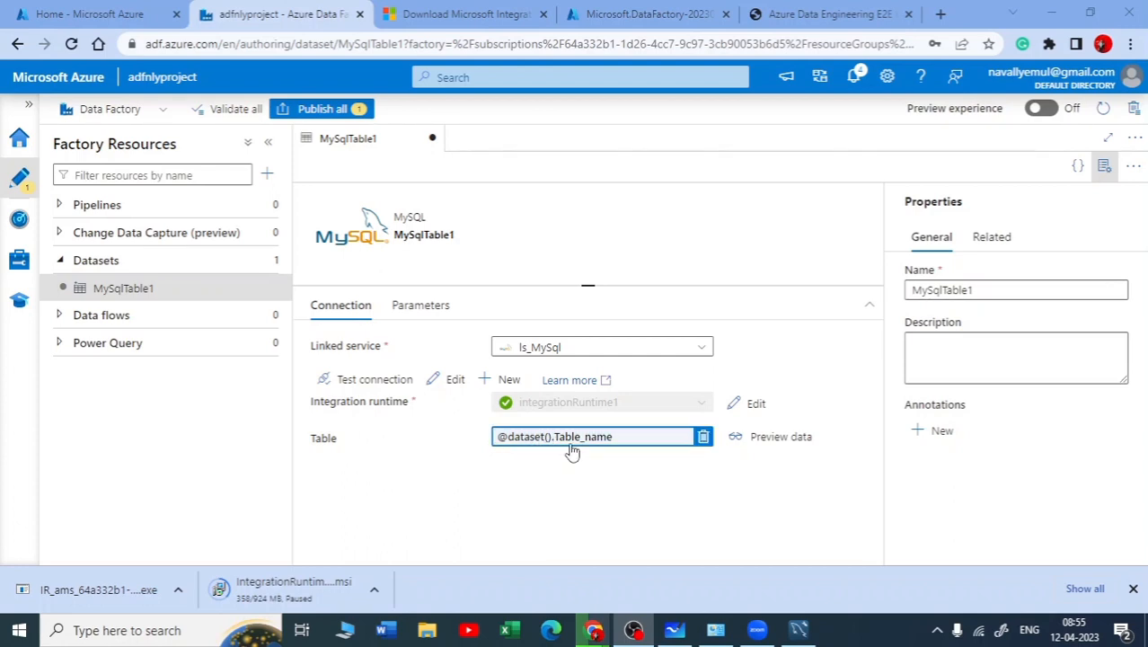
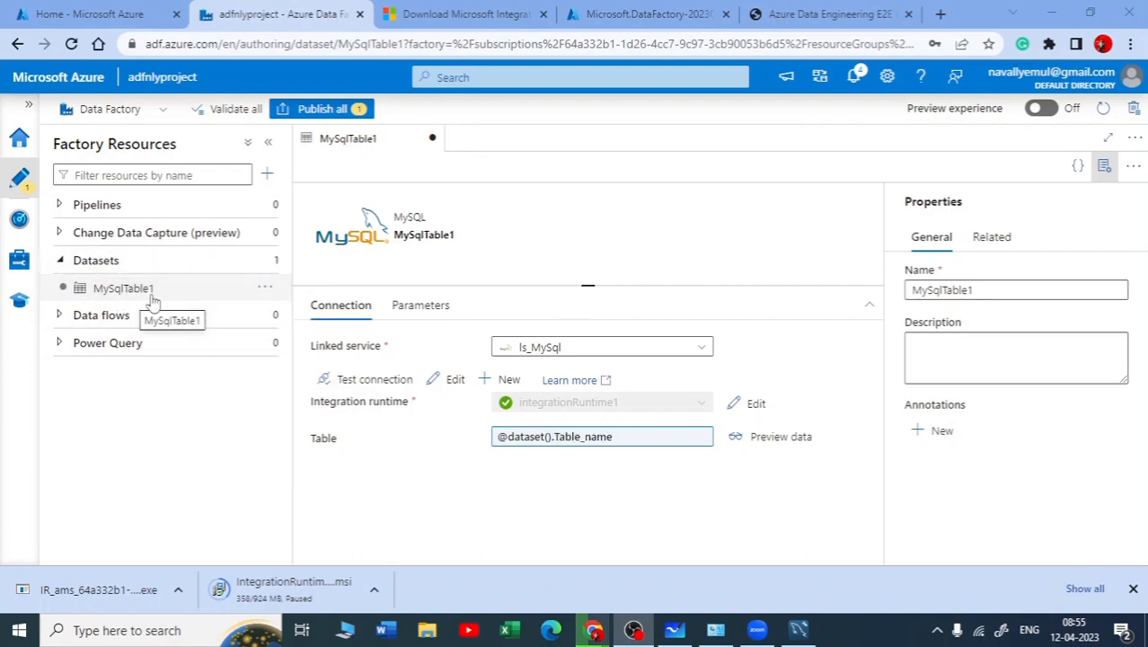
# Start a new dataset using Azure Data Lake Storage Gen2 as its data store
pyautogui.click(265, 260)
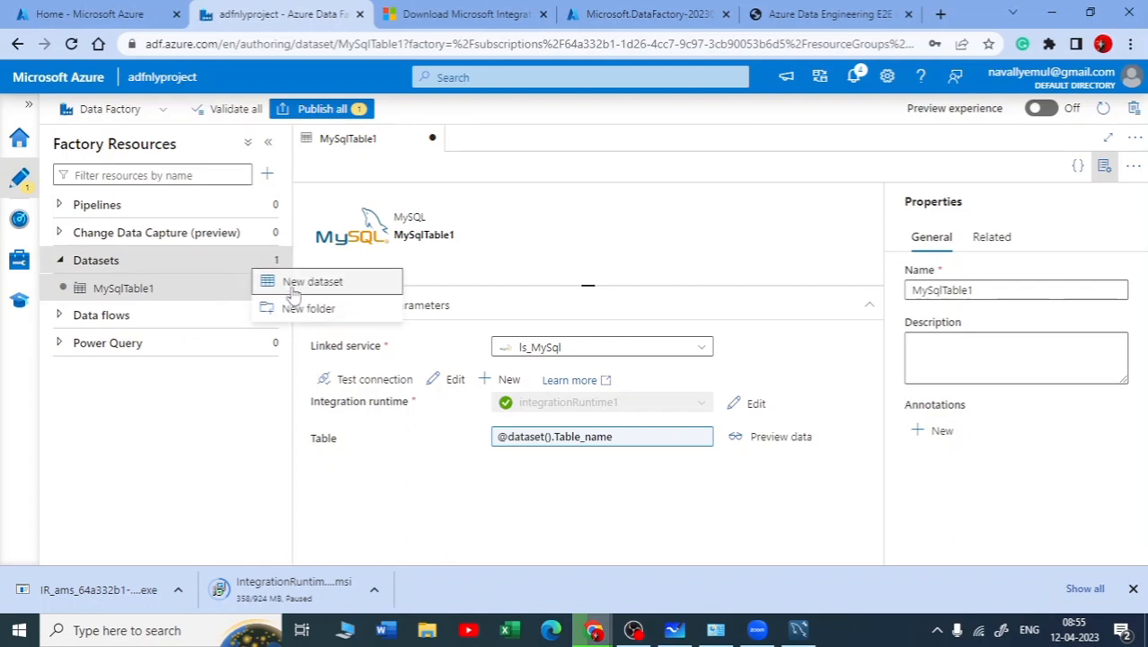
pyautogui.click(301, 276)
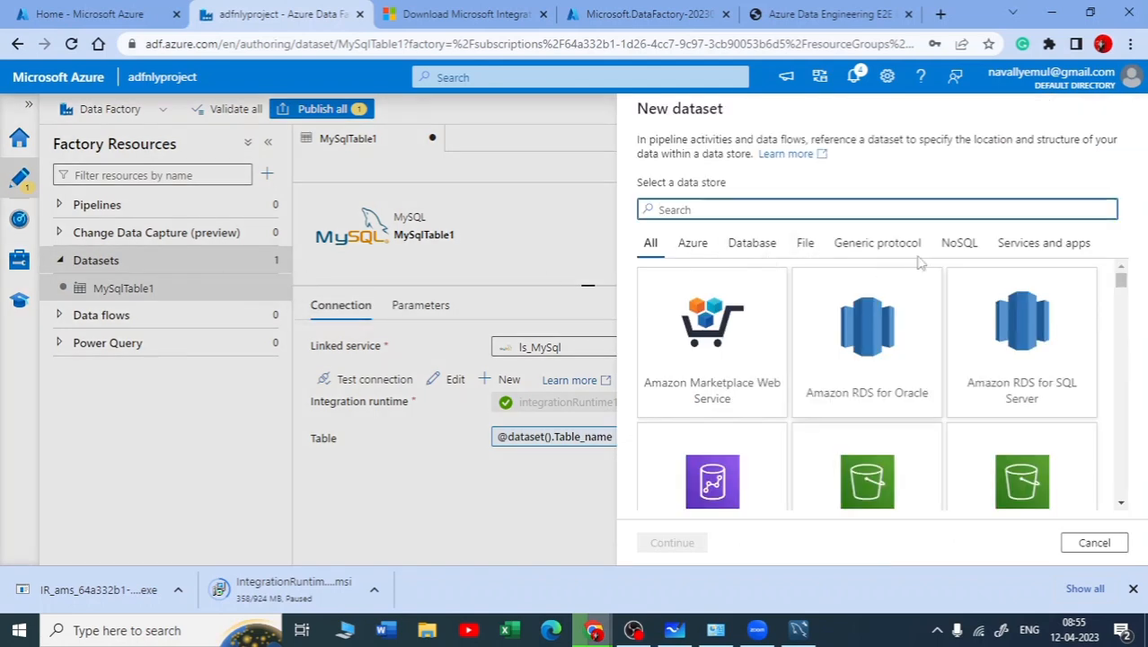
pyautogui.click(887, 216)
pyautogui.write('ad')
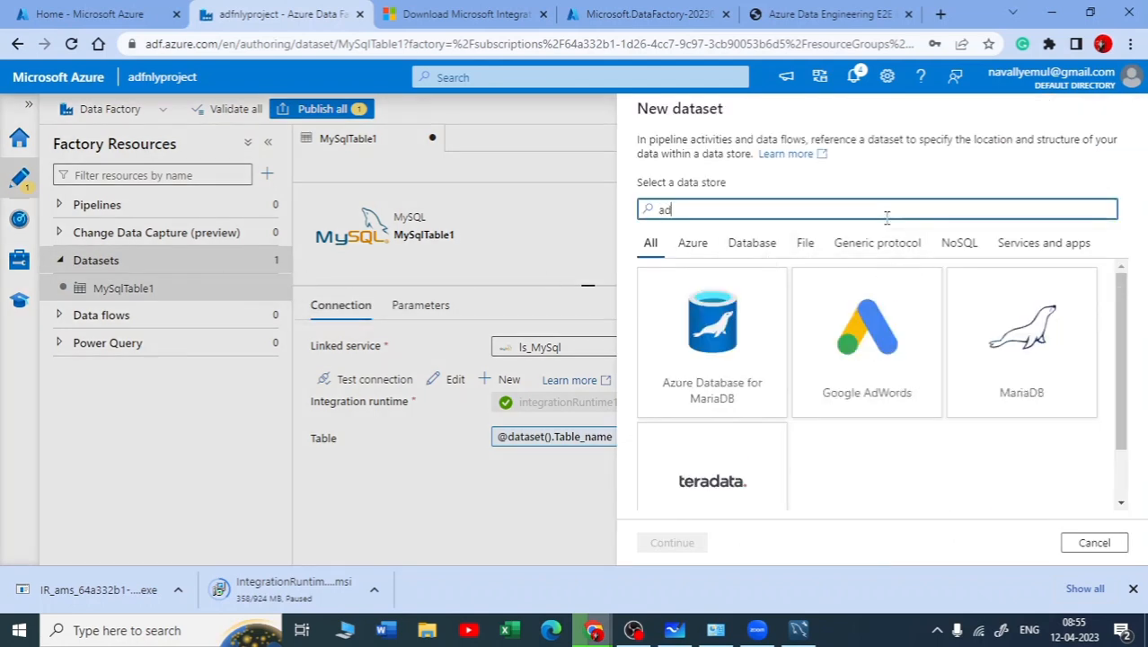
pyautogui.press('BackSpace')
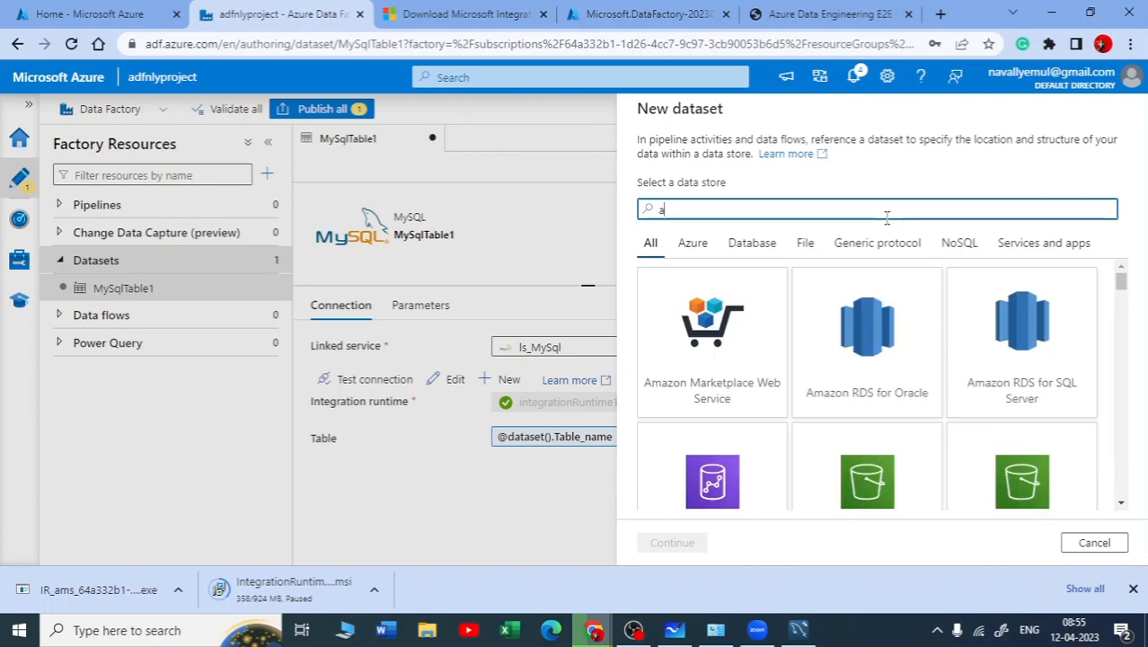
pyautogui.scroll(-3, 963, 331)
pyautogui.scroll(-10, 966, 339)
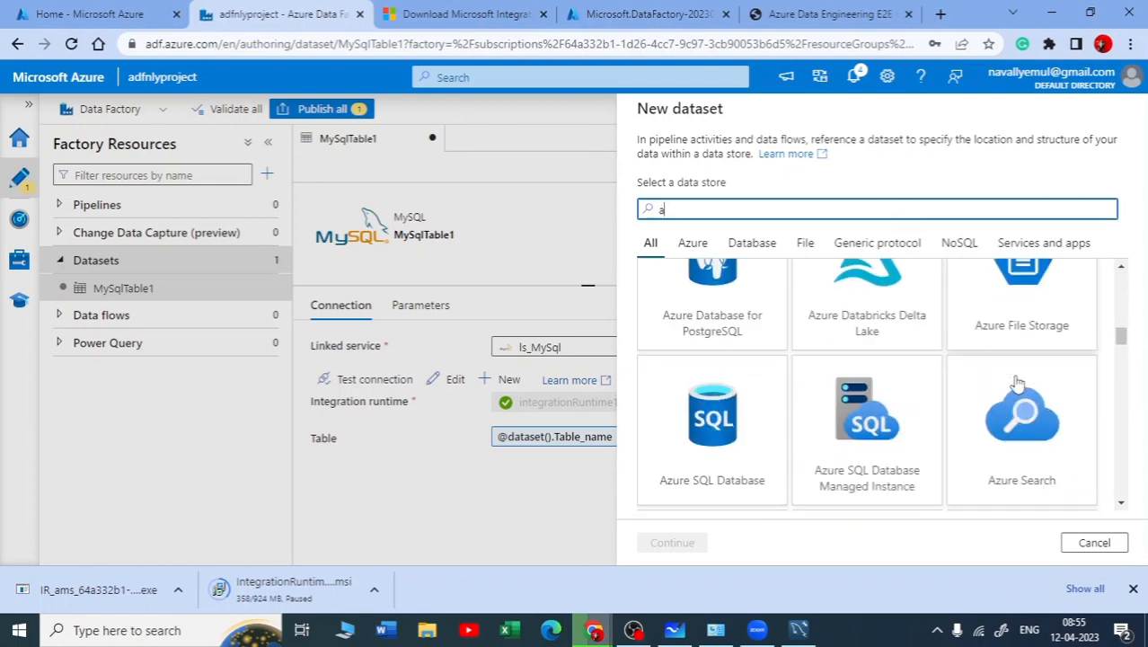
pyautogui.scroll(10, 1019, 385)
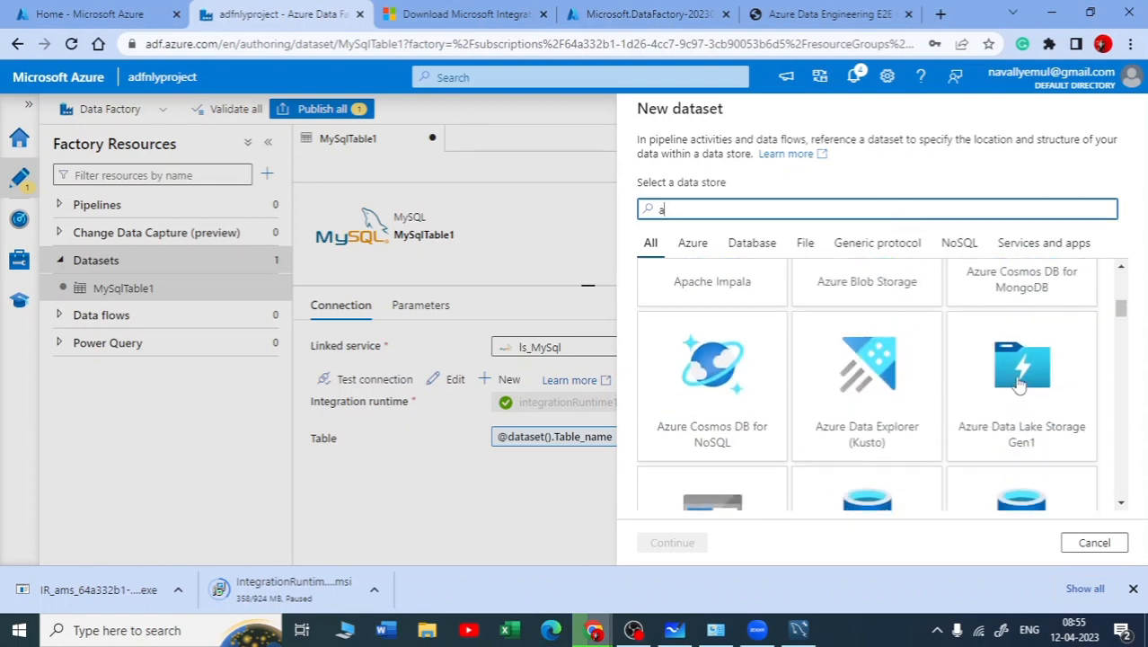
pyautogui.scroll(-2, 979, 403)
pyautogui.click(703, 399)
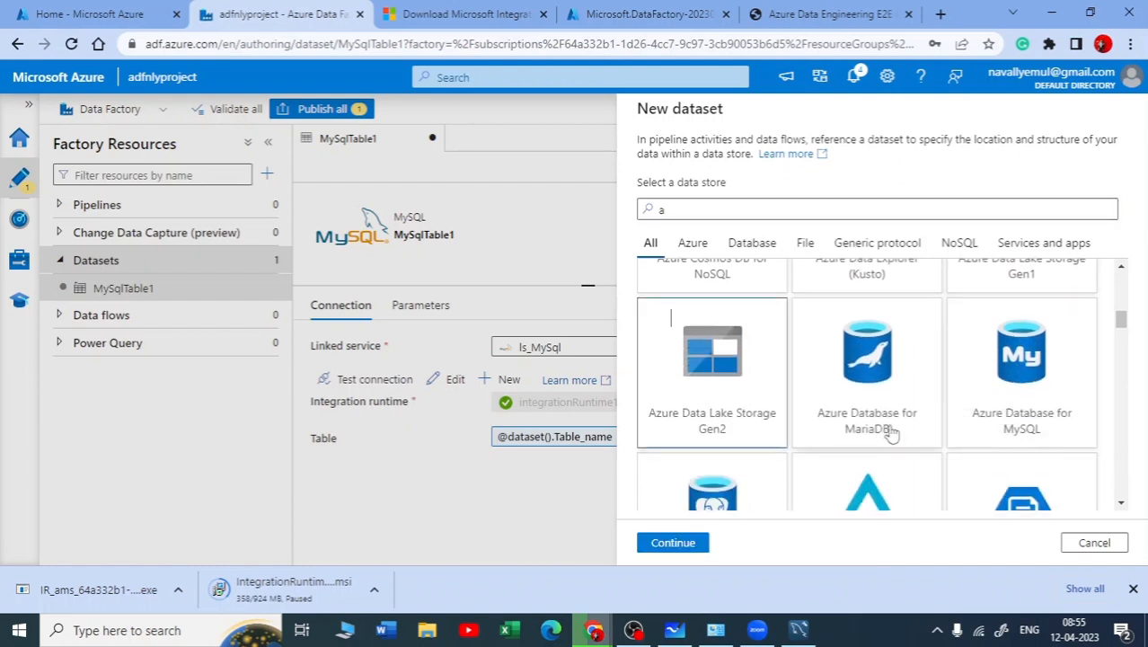
pyautogui.click(672, 542)
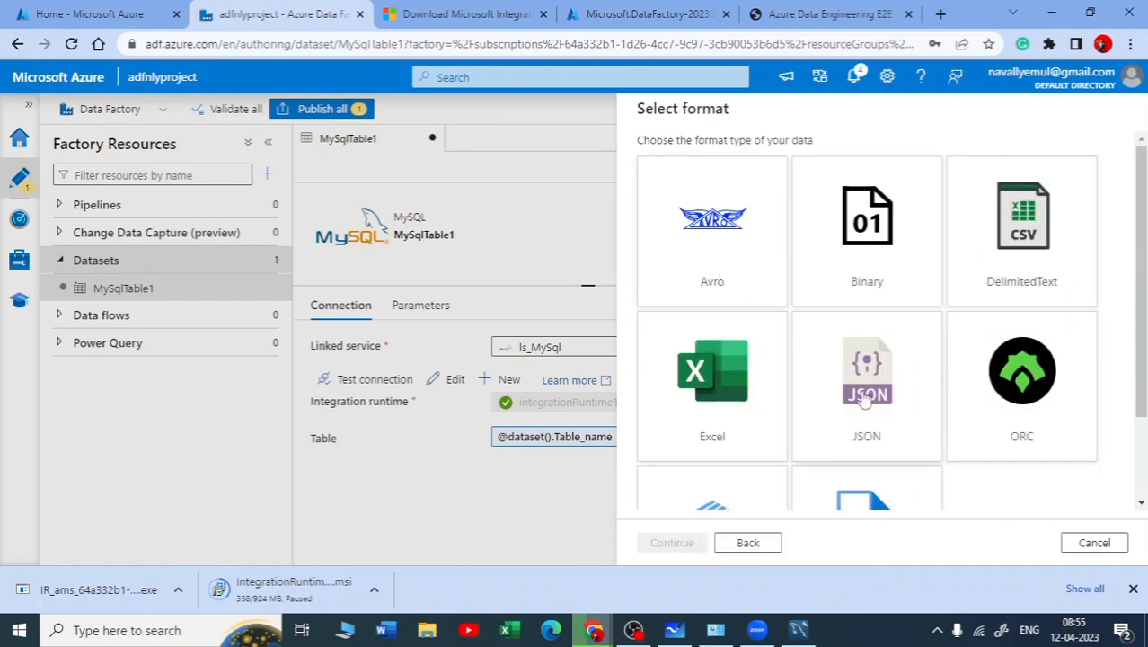
# Choose Parquet as the format type for the new data lake dataset
pyautogui.scroll(-2, 961, 398)
pyautogui.scroll(2, 1004, 410)
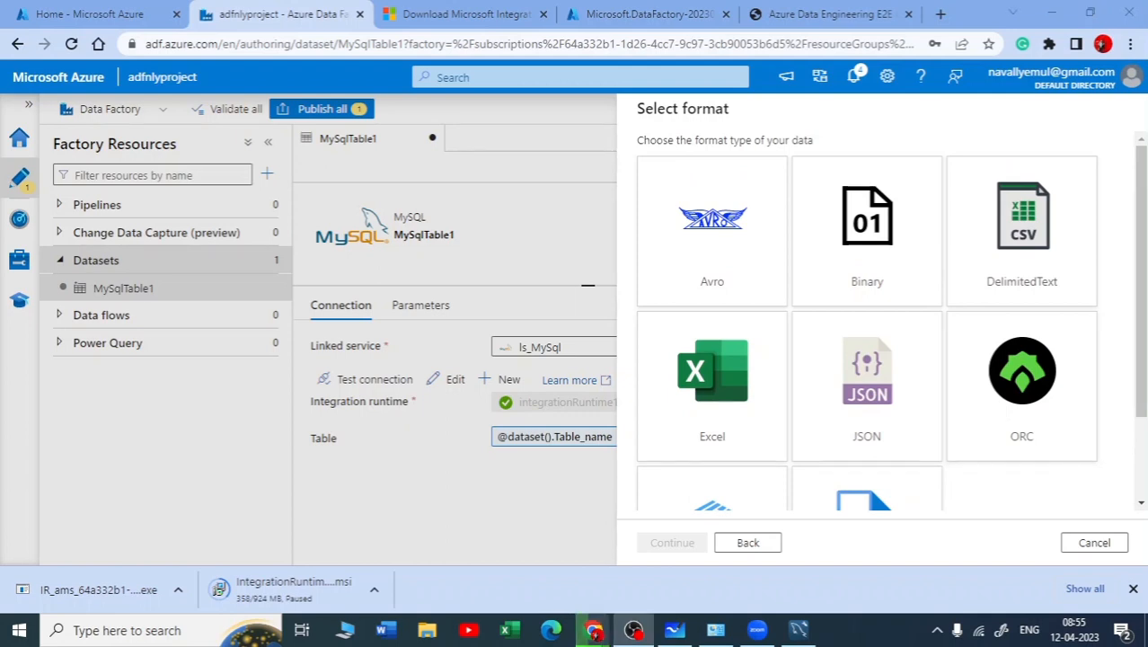
pyautogui.scroll(-3, 1123, 332)
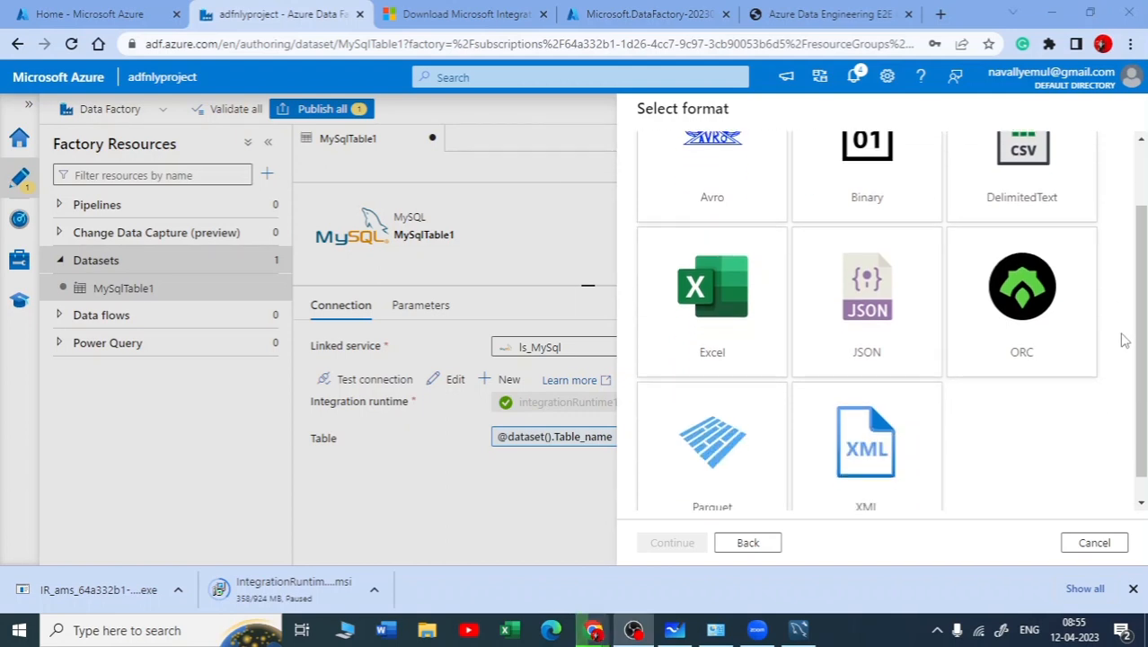
pyautogui.scroll(3, 970, 384)
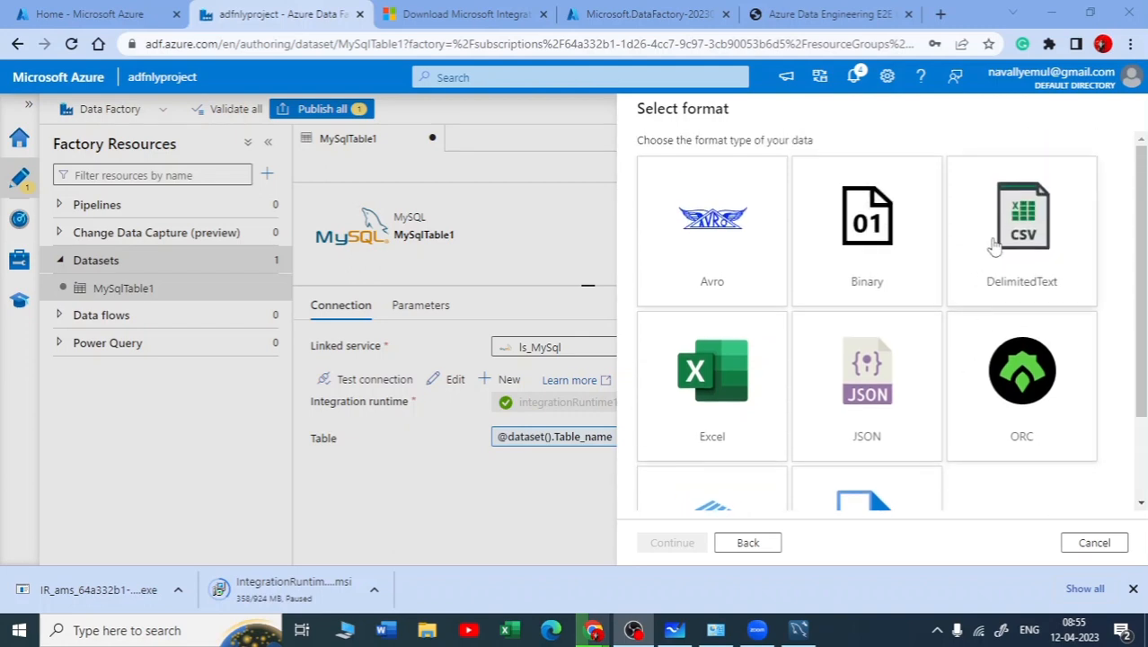
pyautogui.scroll(-2, 934, 279)
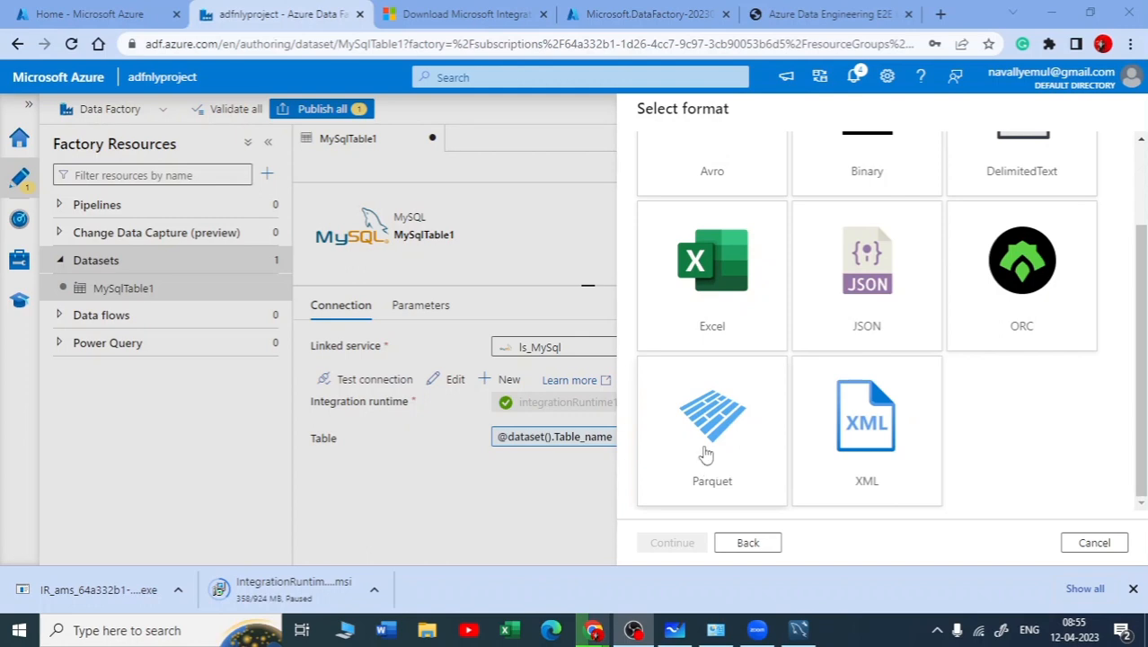
pyautogui.click(696, 446)
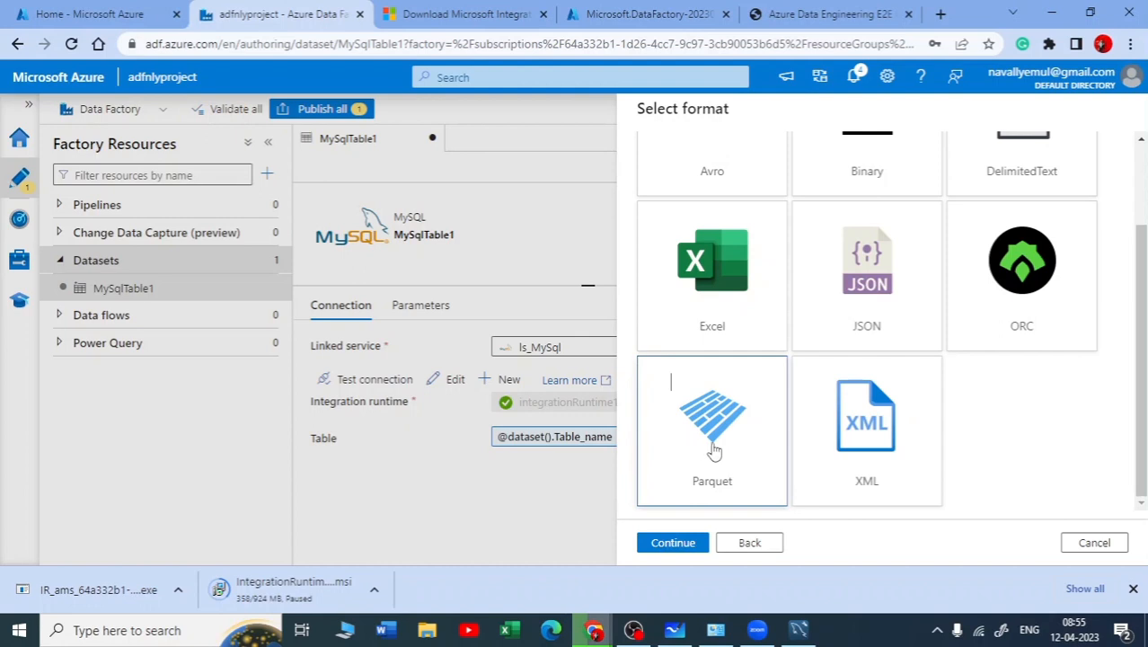
pyautogui.click(687, 548)
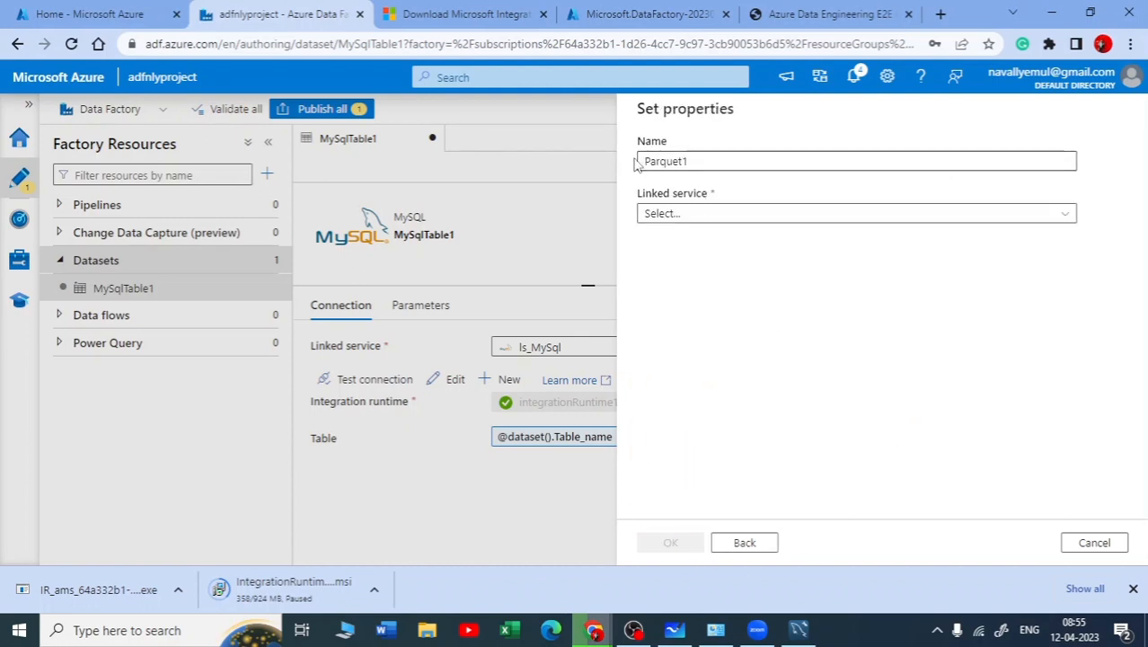
# Link the Parquet1 dataset to AzureDataLakeStorage1, set its file path to raw/tables, and create it
pyautogui.click(781, 216)
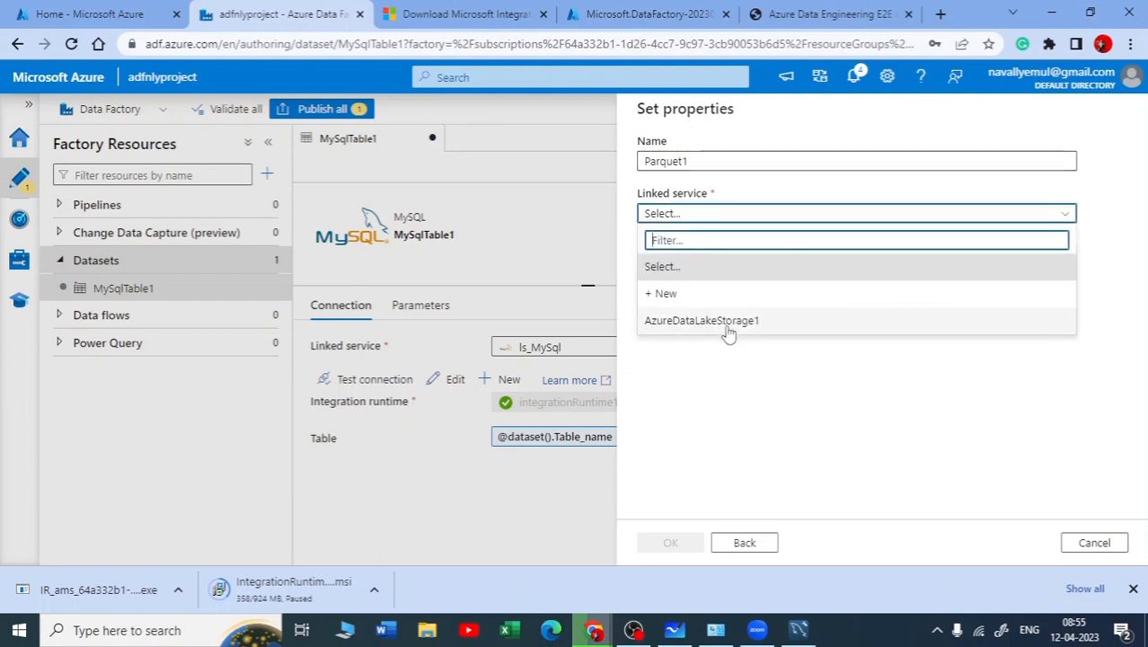
pyautogui.click(684, 323)
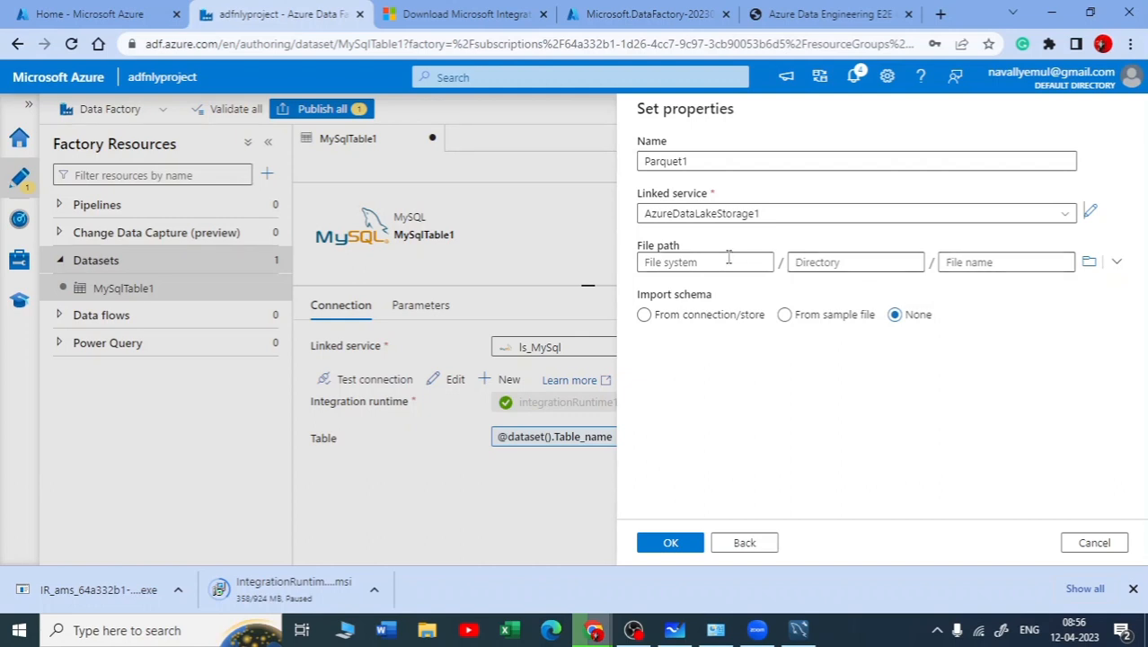
pyautogui.click(1089, 261)
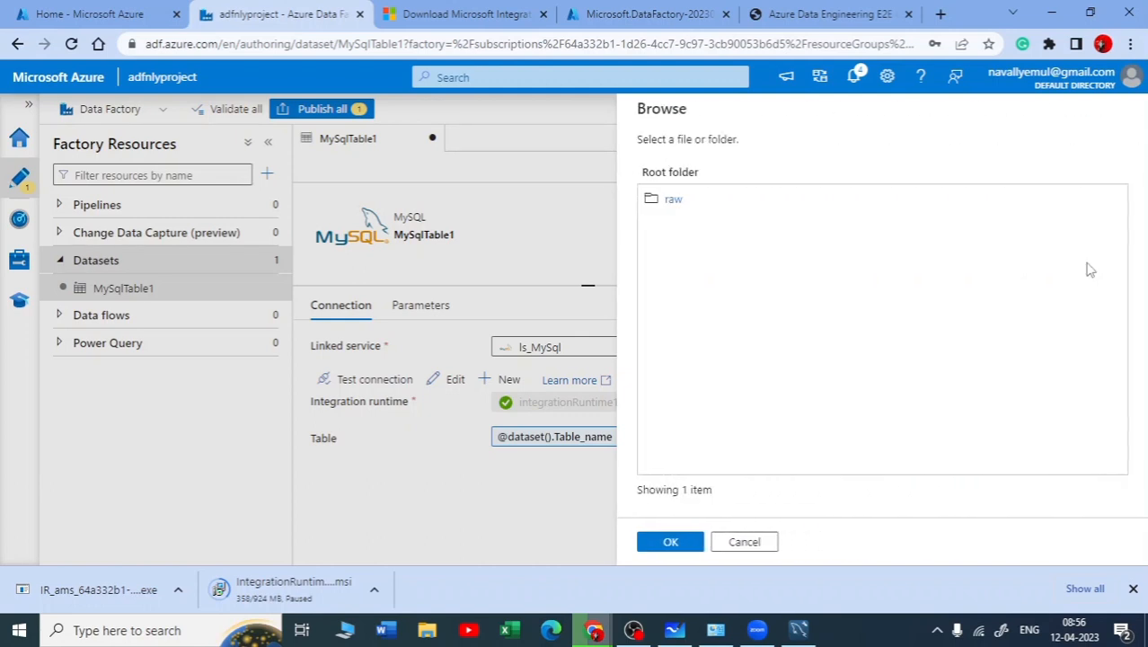
pyautogui.click(676, 202)
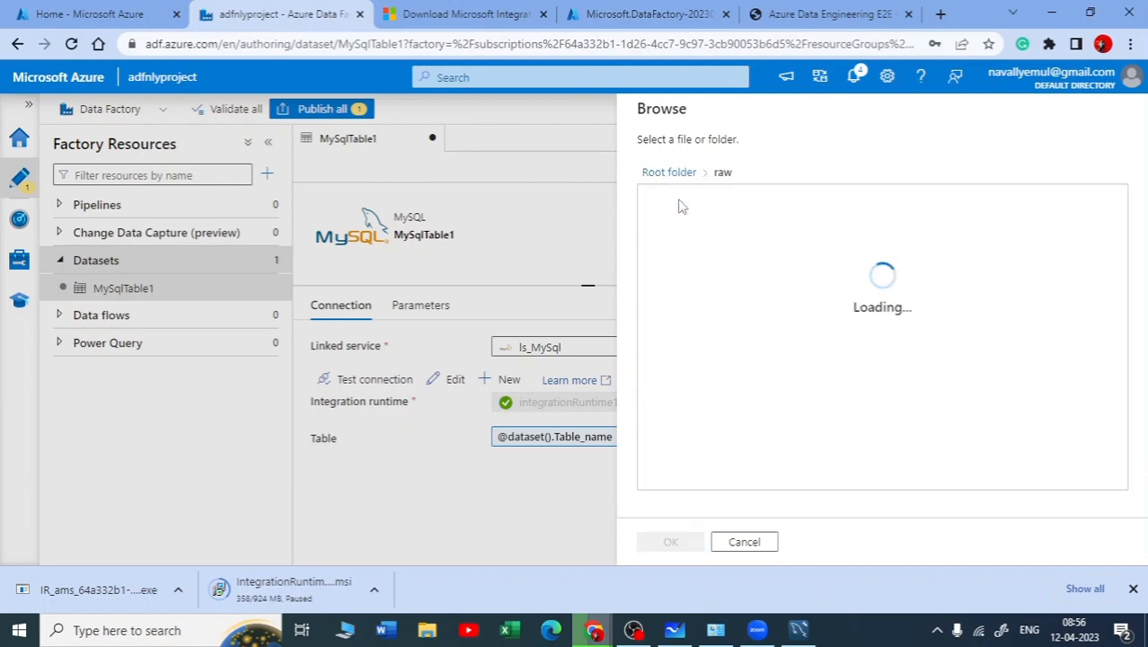
pyautogui.click(679, 201)
pyautogui.click(670, 541)
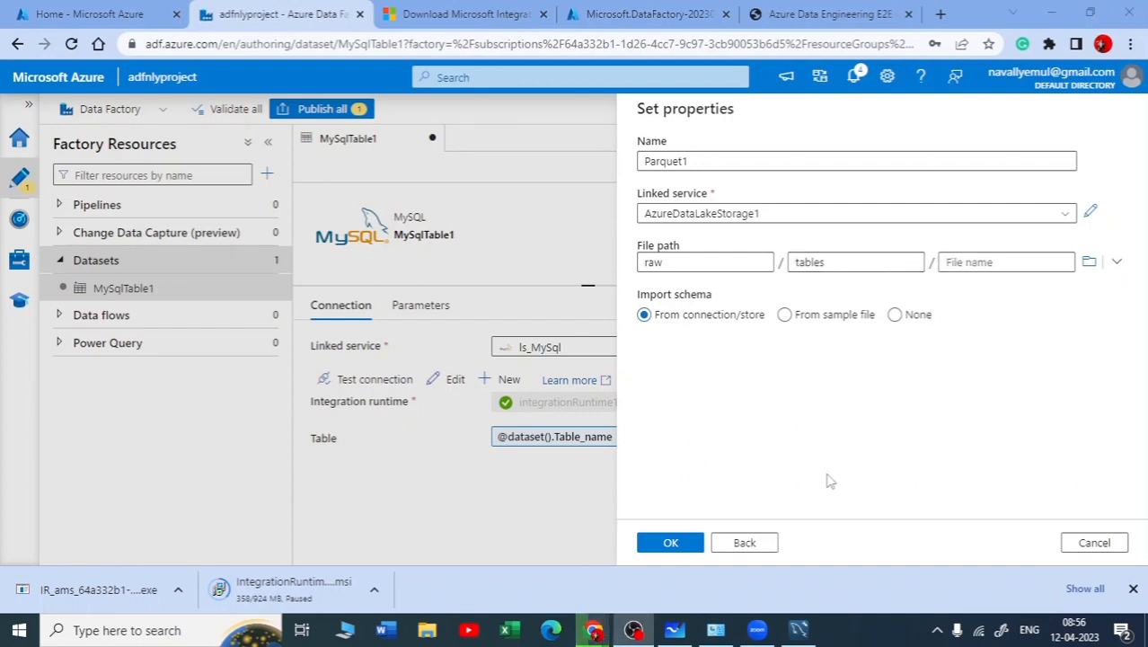
pyautogui.click(673, 544)
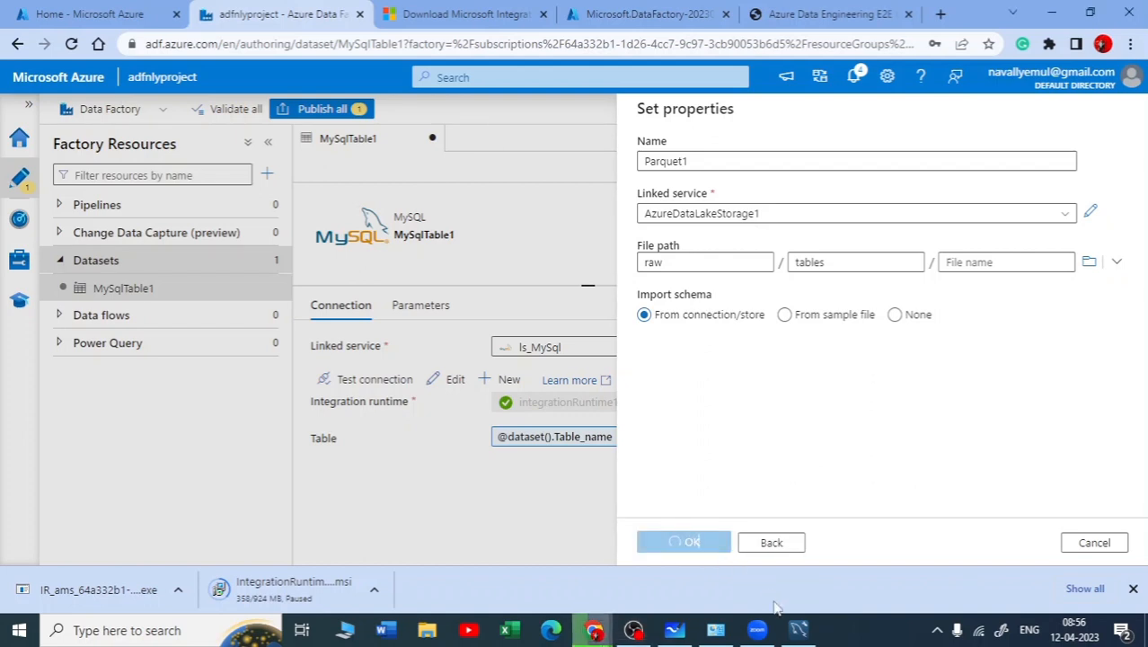
# Switch to Microsoft Whiteboard, tick off the ADLS linked service and both datasets in yellow, and circle the word pipeline
pyautogui.click(673, 631)
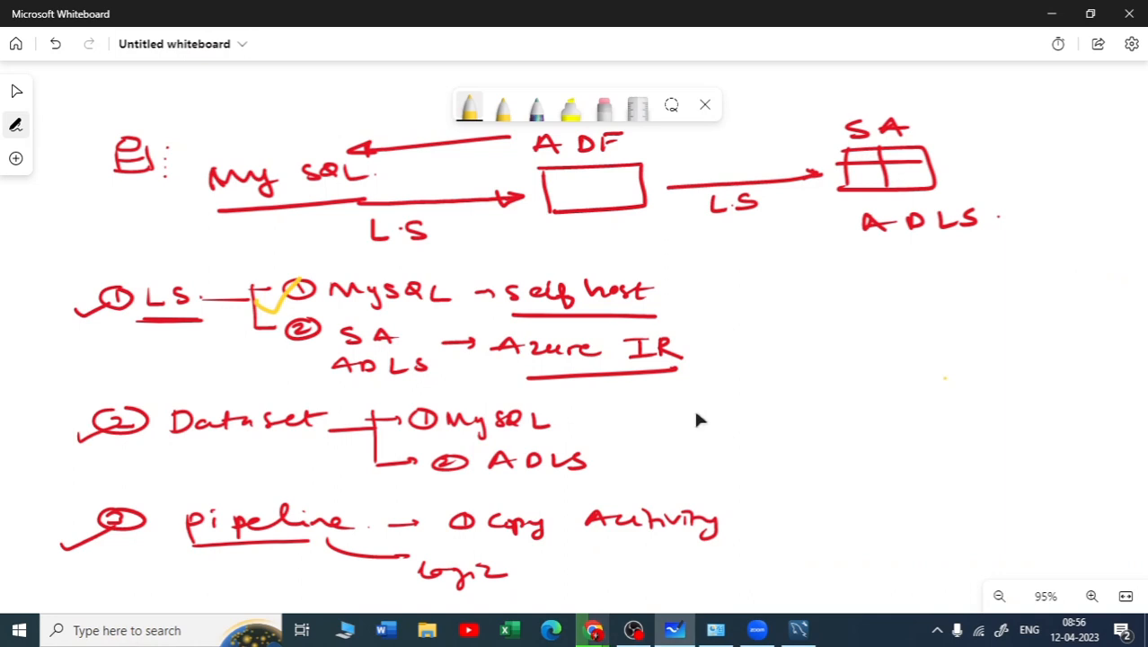
pyautogui.moveTo(286, 329); pyautogui.dragTo(331, 316)
pyautogui.moveTo(439, 455); pyautogui.dragTo(504, 440)
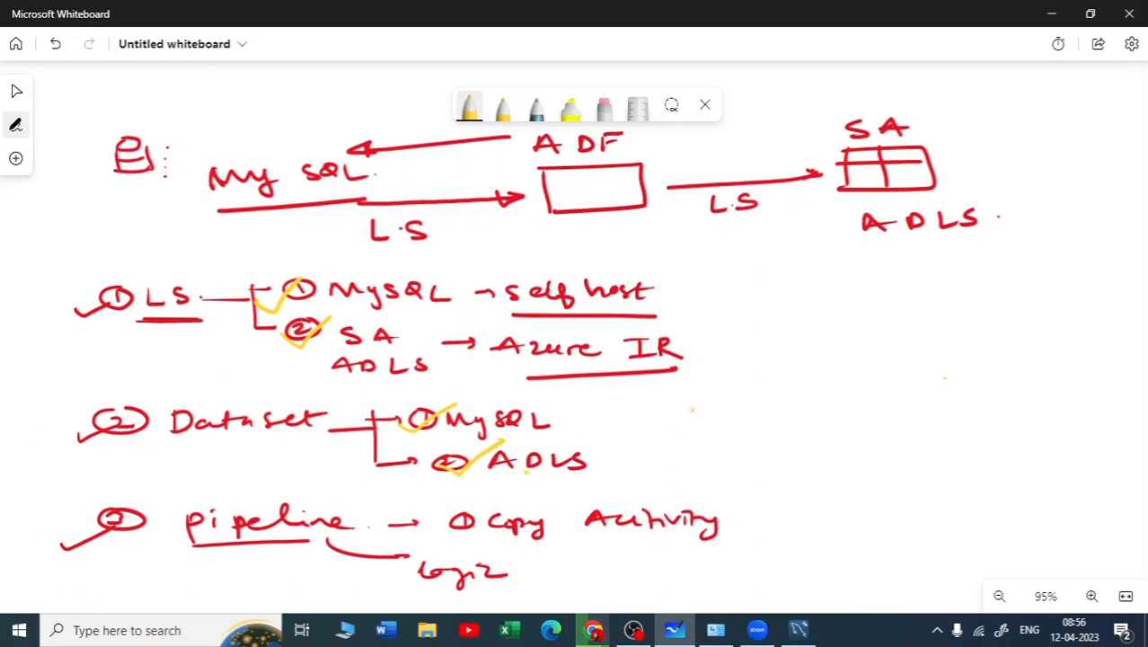
pyautogui.moveTo(211, 491)
pyautogui.mouseDown()
pyautogui.moveTo(285, 484)
pyautogui.moveTo(217, 486)
pyautogui.mouseUp()
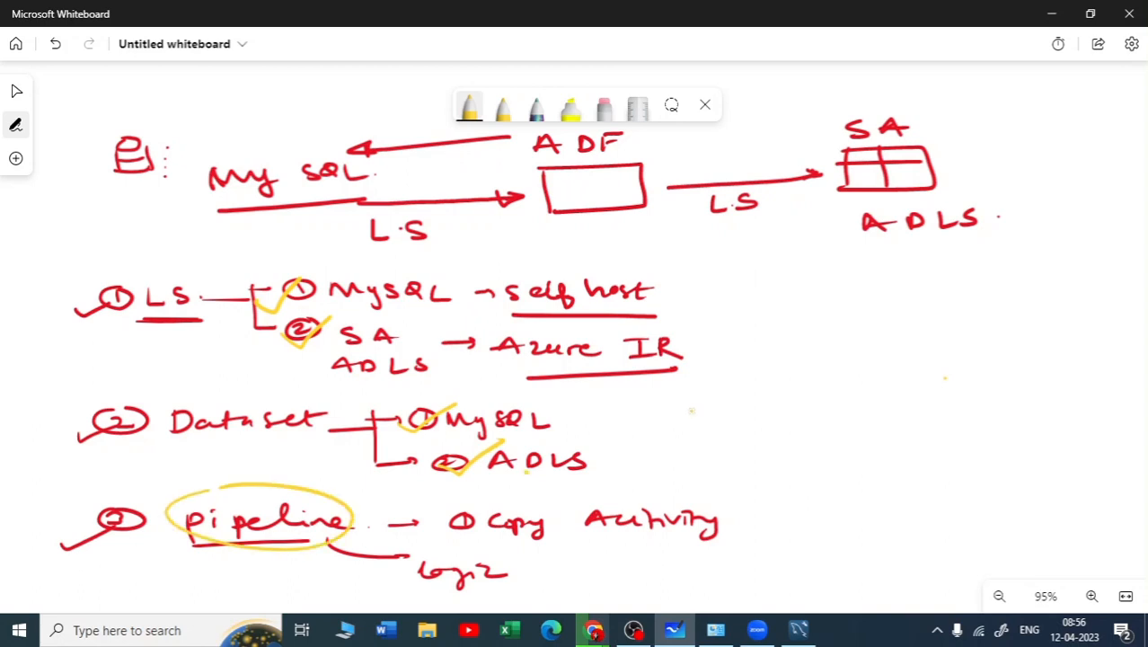
pyautogui.click(1051, 14)
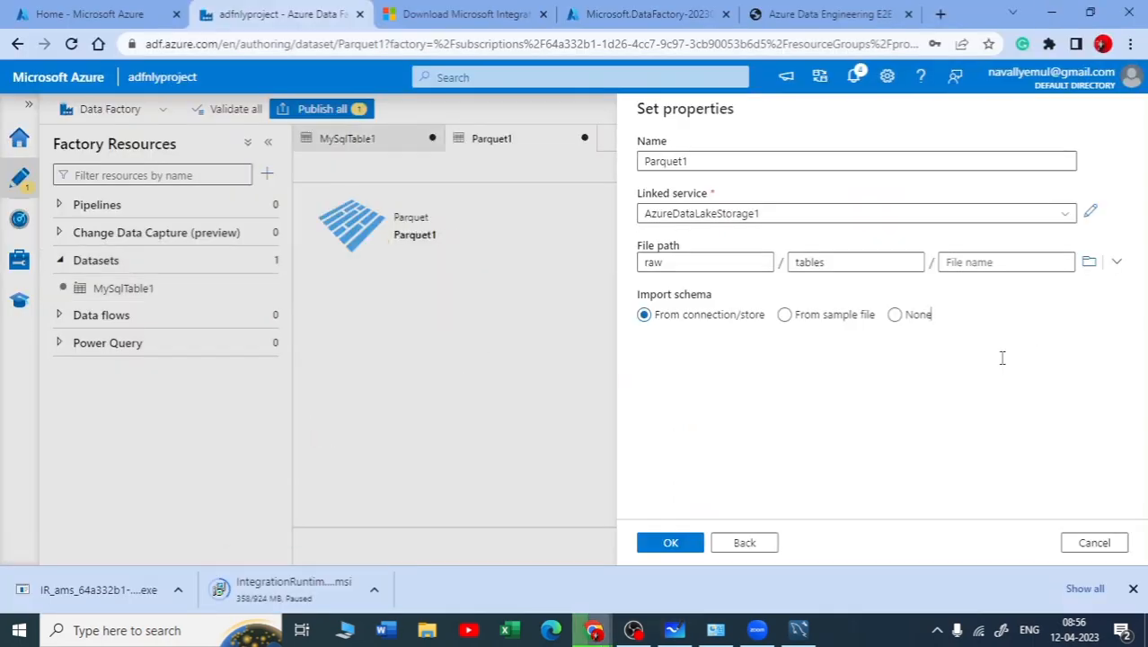
# Review the MySqlTable1 and Parquet1 datasets in Data Factory
pyautogui.click(670, 543)
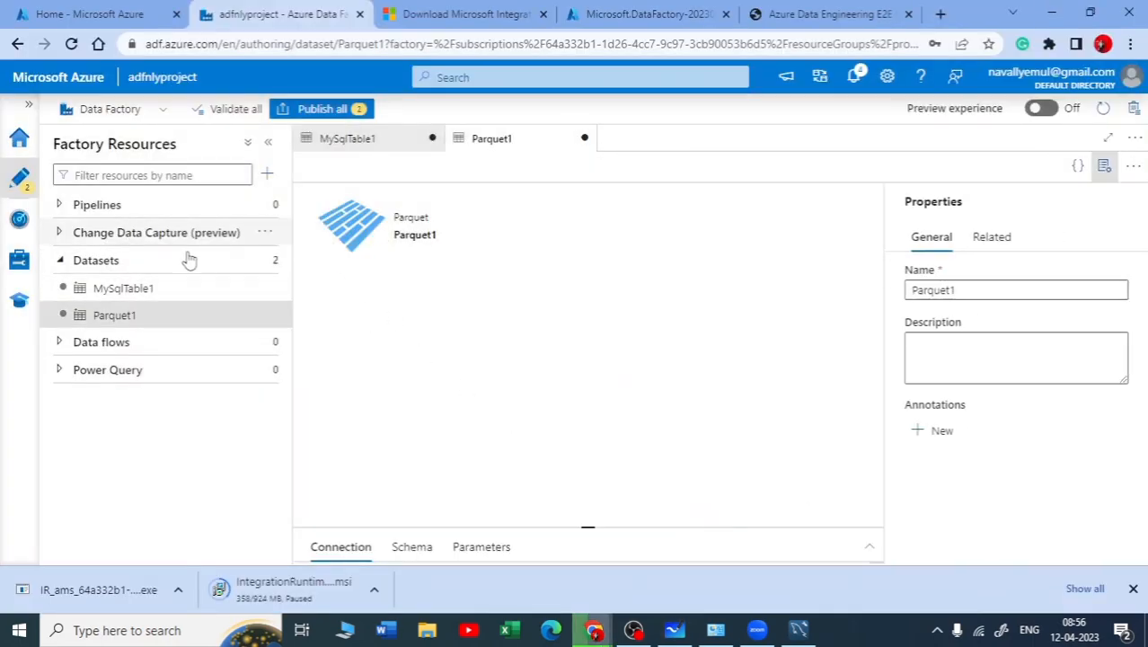
pyautogui.click(130, 295)
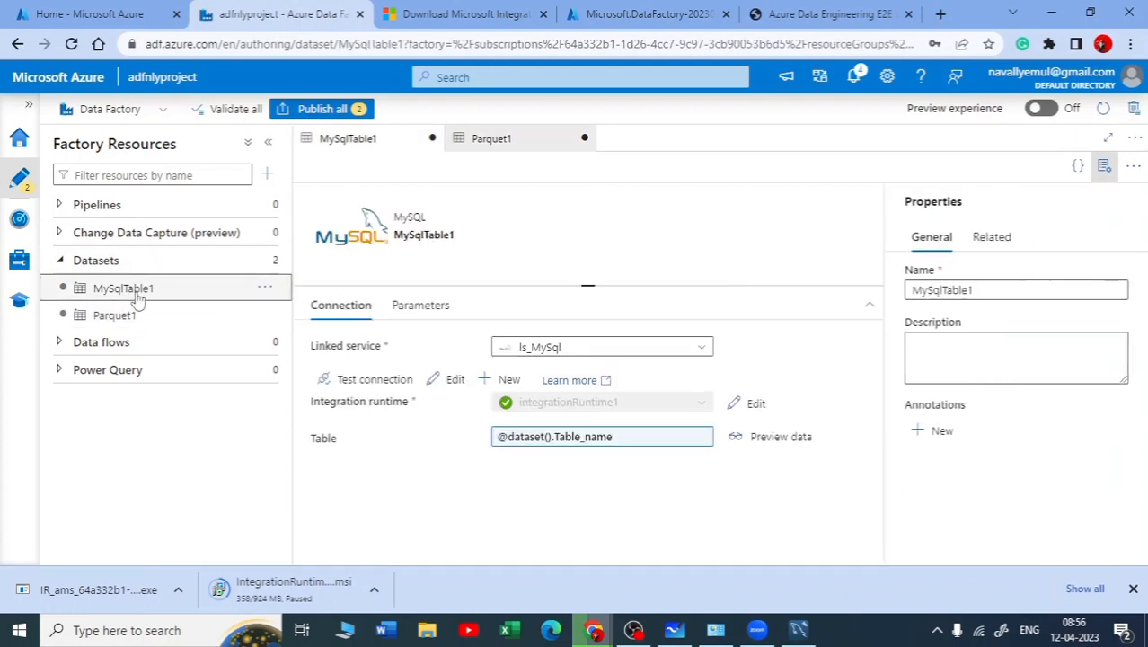
pyautogui.click(124, 316)
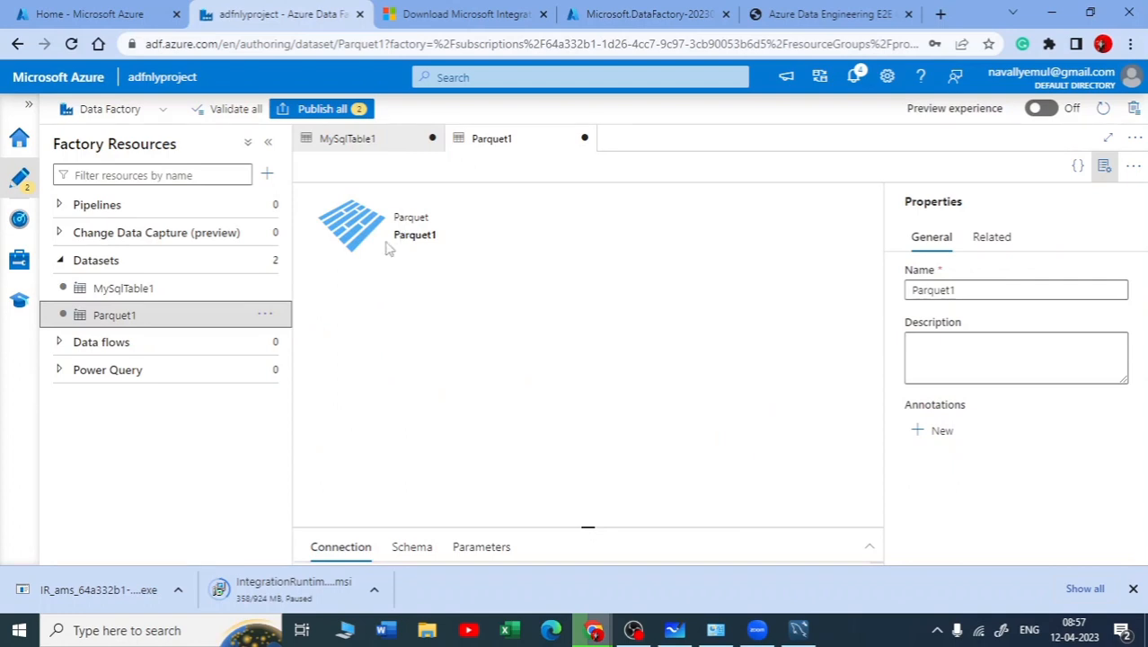
pyautogui.click(161, 287)
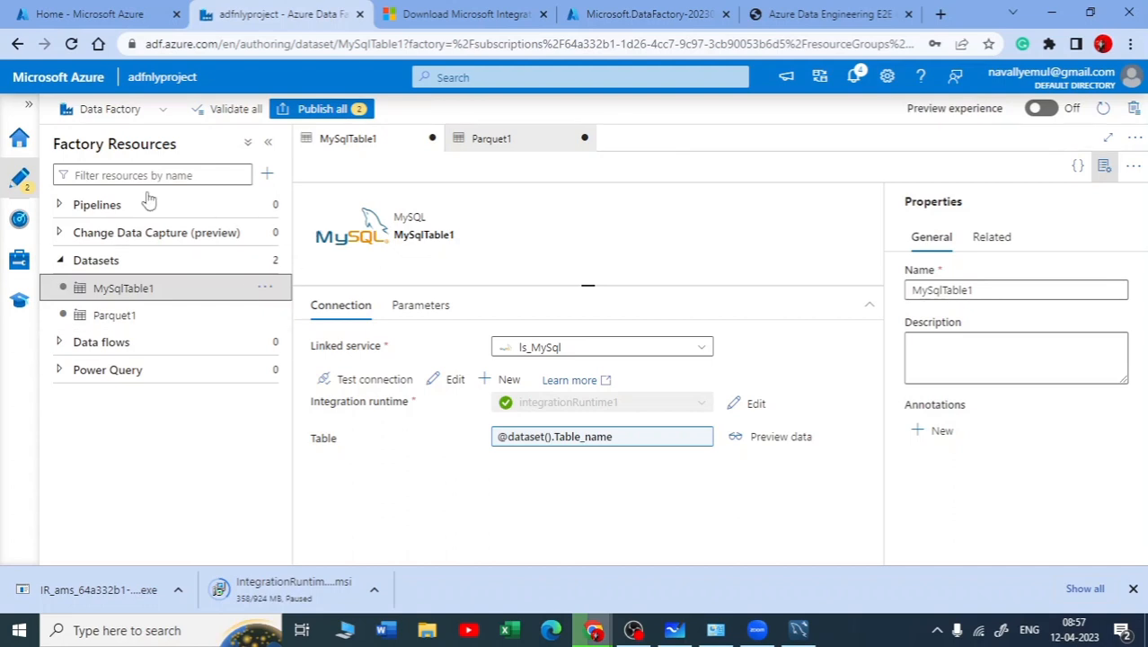
# Create a new pipeline and expand its Move & transform activities
pyautogui.click(70, 204)
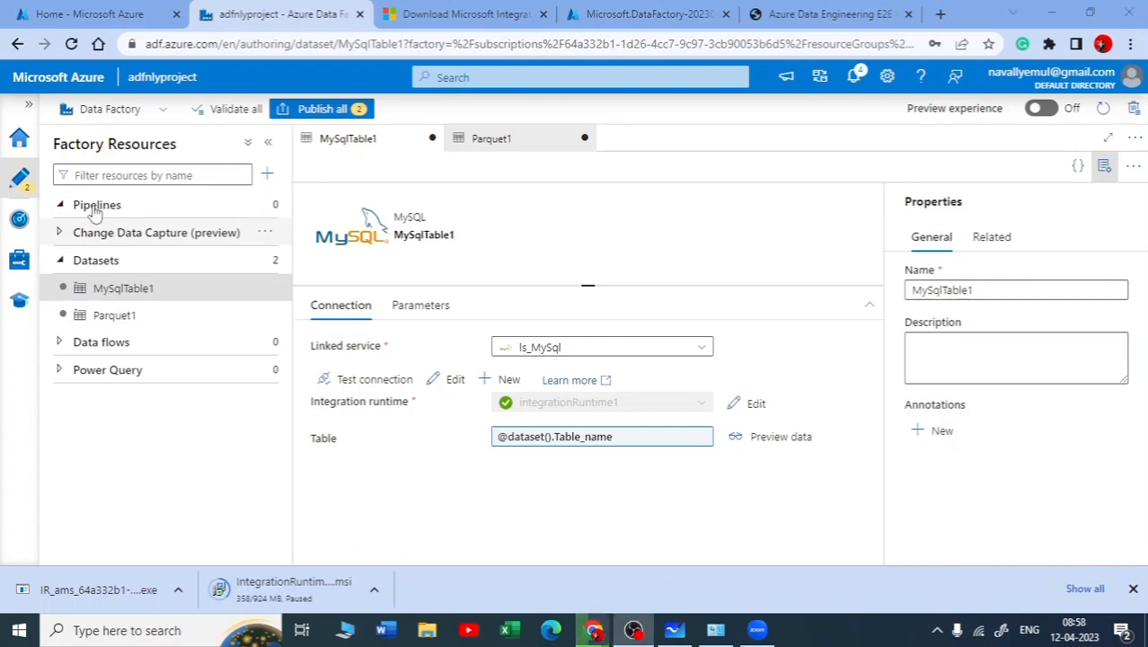
pyautogui.click(69, 208)
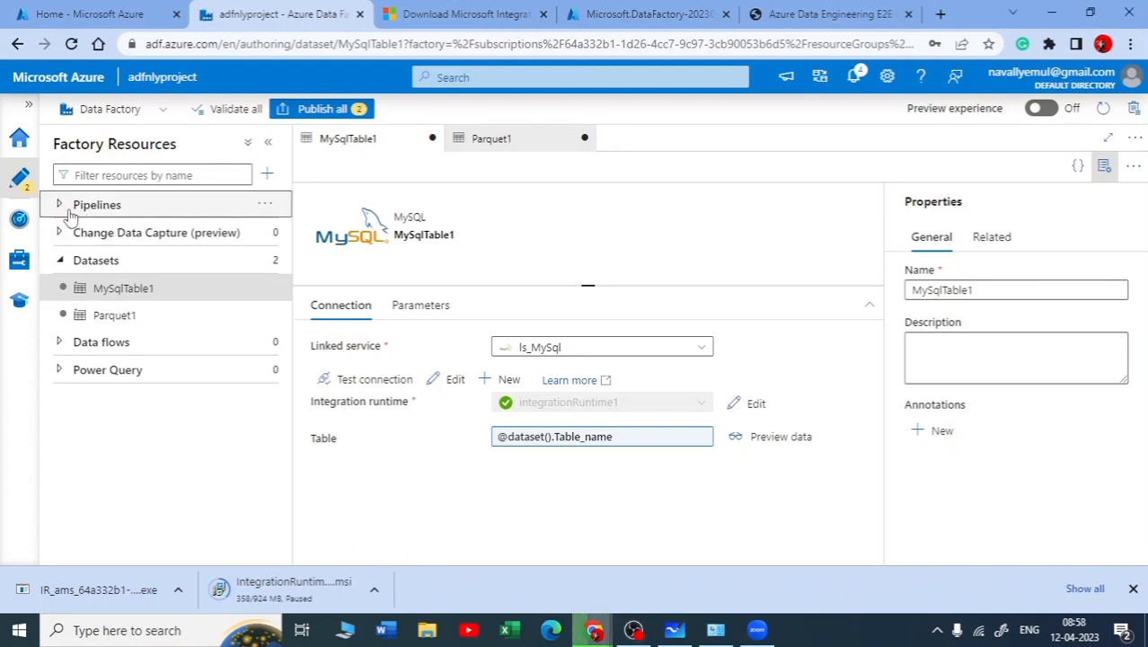
pyautogui.click(267, 206)
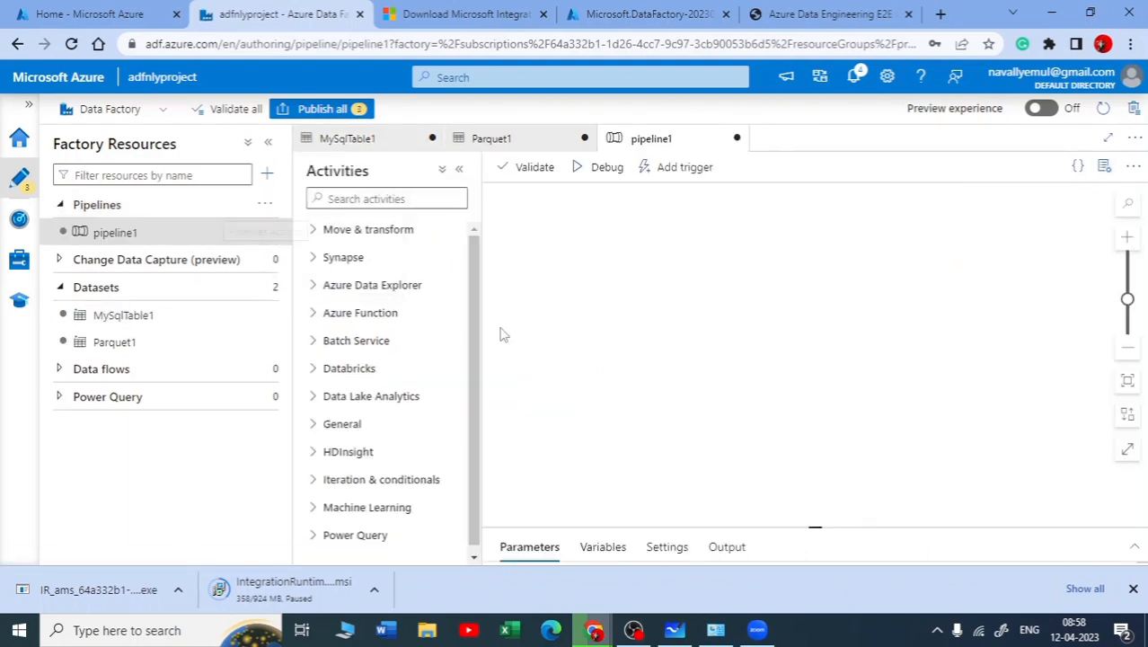
pyautogui.click(314, 230)
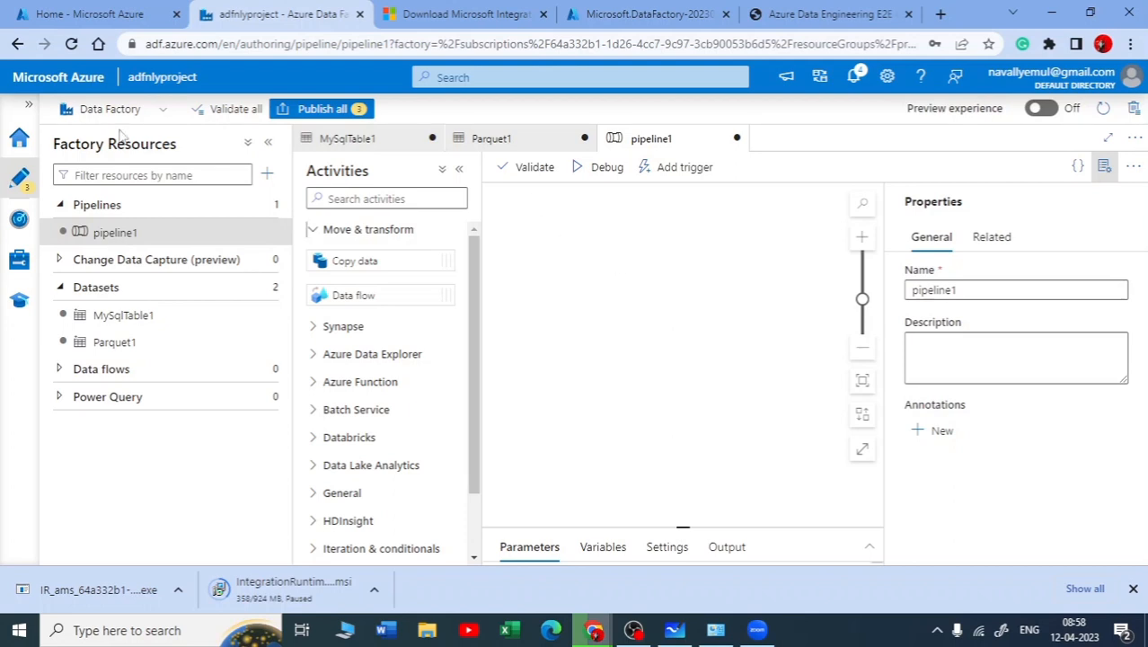
# Switch to Microsoft Whiteboard and draw an arrow from the ADLS dataset entry to the handwritten word "parquet"
pyautogui.hotkey('alt', 'Tab')
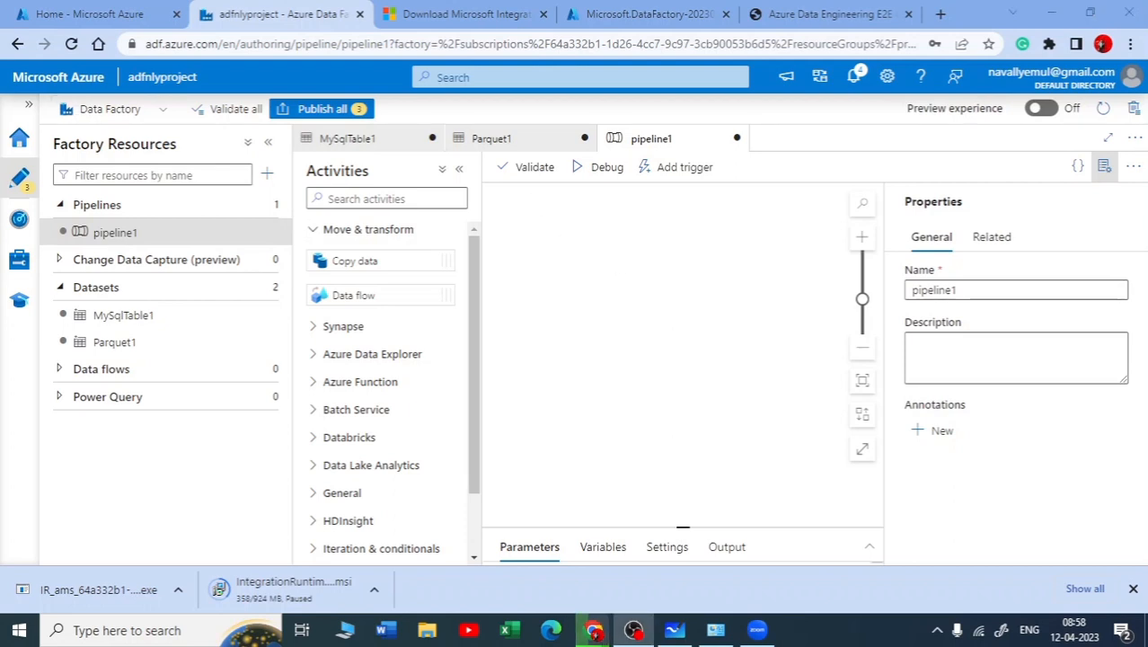
pyautogui.click(362, 197)
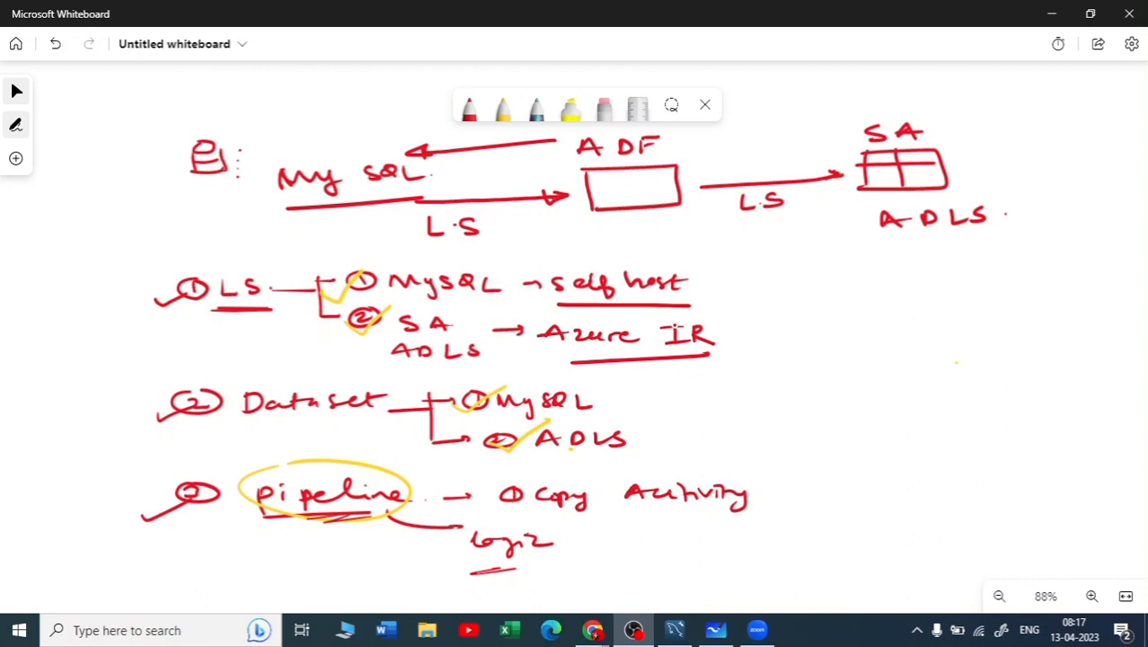
pyautogui.moveTo(638, 436); pyautogui.dragTo(677, 435)
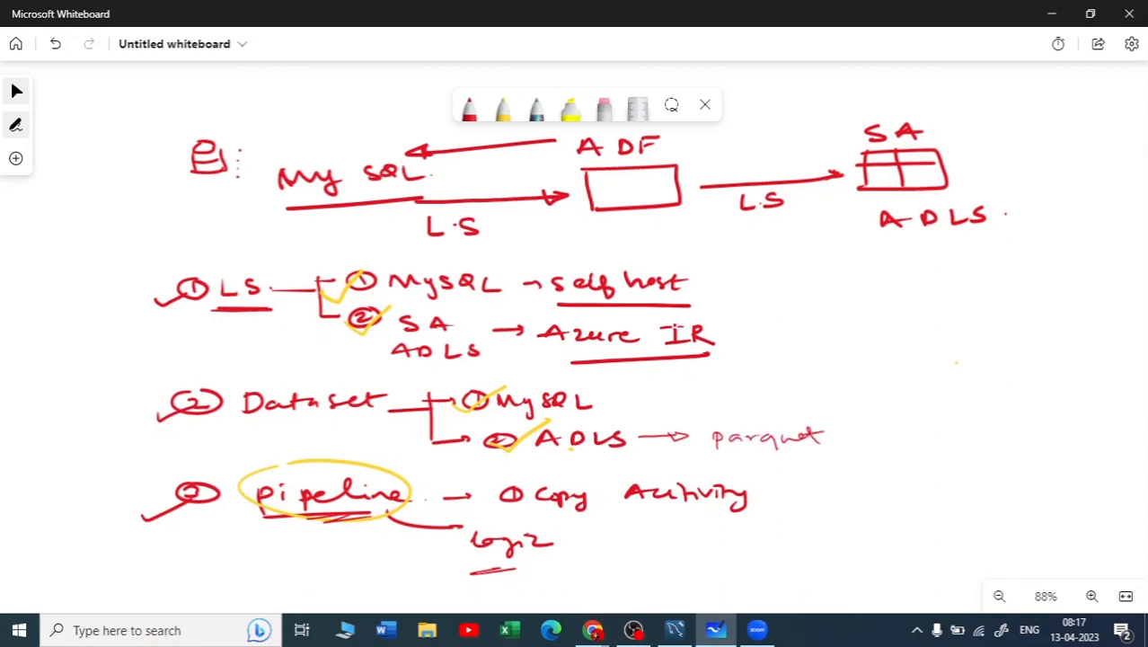
# Circle and strike out the handwritten word "parquet" in the ADLS dataset entry, and write "CVS" beside it
pyautogui.moveTo(816, 418)
pyautogui.mouseDown()
pyautogui.moveTo(694, 437)
pyautogui.moveTo(832, 449)
pyautogui.moveTo(800, 419)
pyautogui.mouseUp()
pyautogui.moveTo(710, 447); pyautogui.dragTo(835, 433)
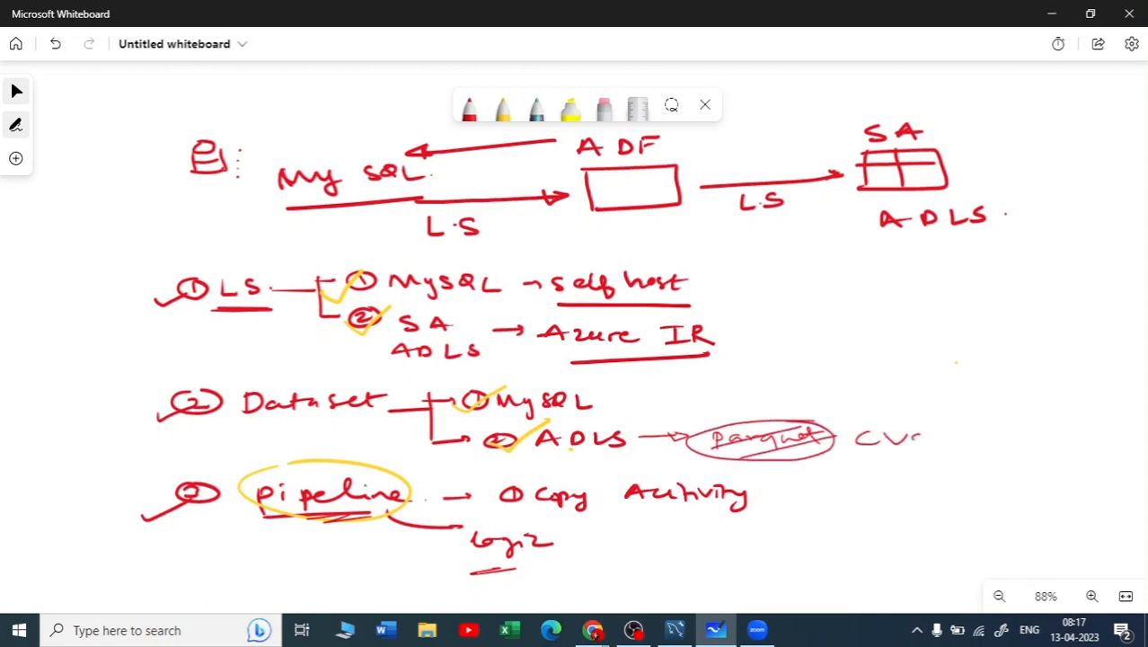
# Thicken the red pen stroke, circle the word "parquet" again, and draw an arrow leading out of the circle
pyautogui.scroll(1, 647, 325)
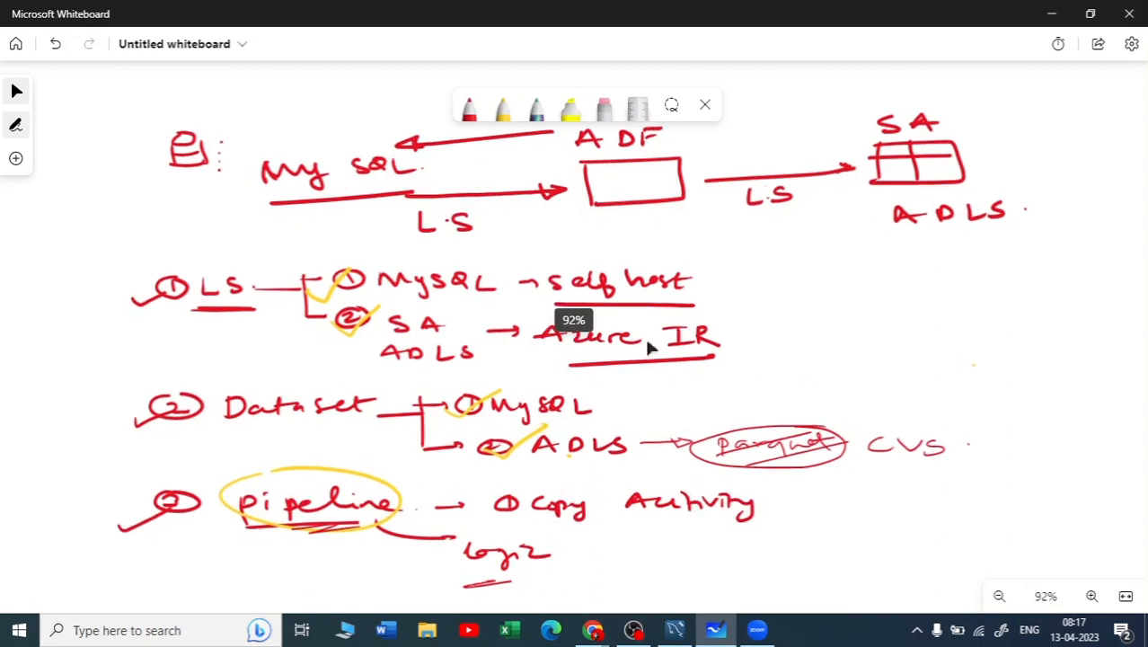
pyautogui.click(468, 108)
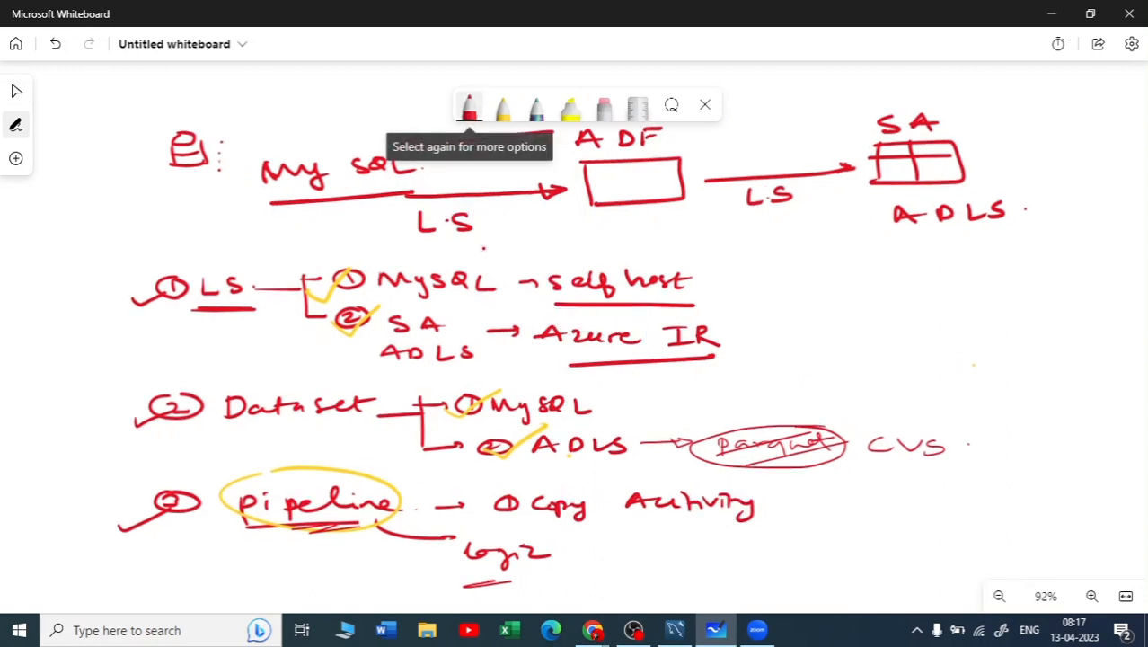
pyautogui.click(468, 108)
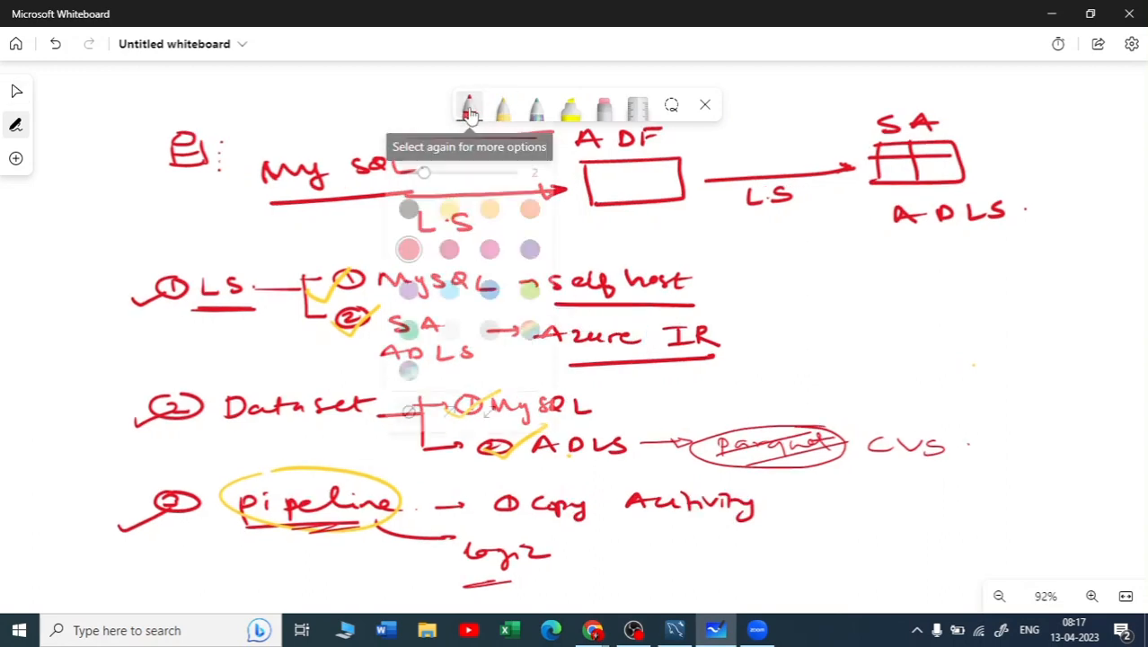
pyautogui.click(455, 184)
pyautogui.click(775, 303)
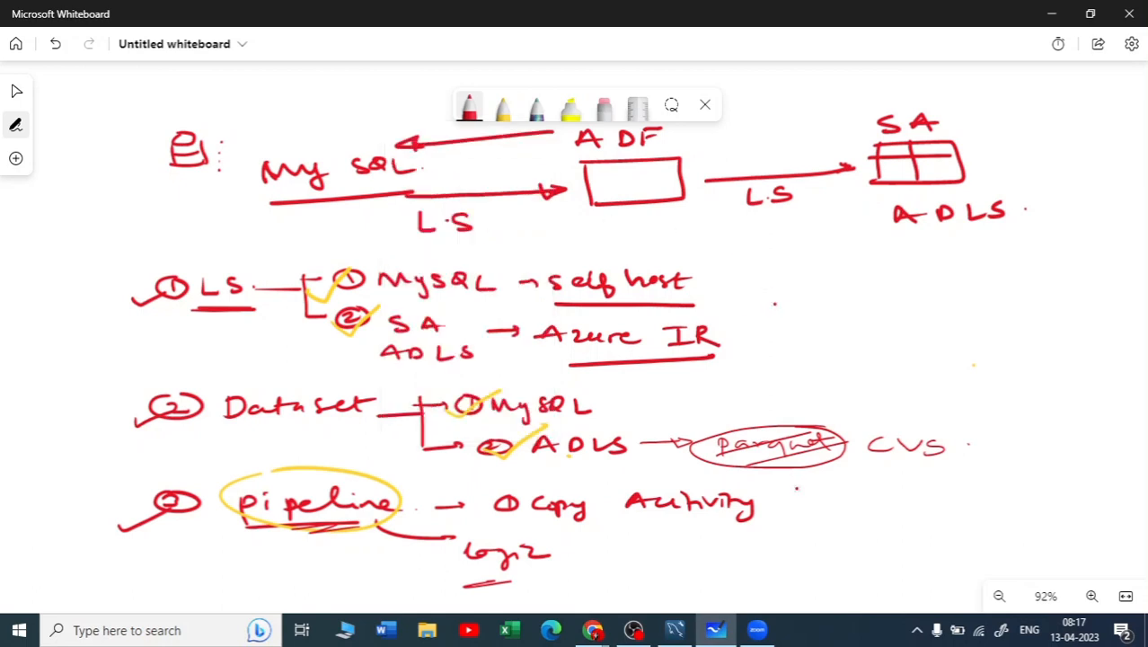
pyautogui.moveTo(841, 428)
pyautogui.mouseDown()
pyautogui.moveTo(728, 424)
pyautogui.moveTo(809, 469)
pyautogui.moveTo(874, 408)
pyautogui.moveTo(931, 394)
pyautogui.mouseUp()
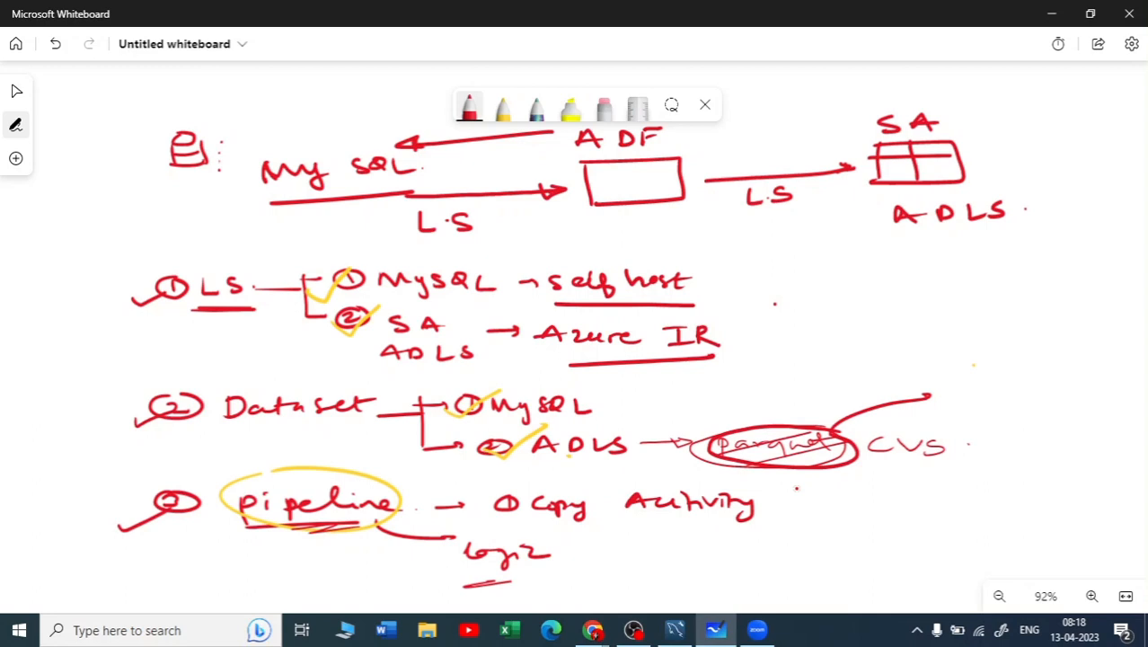
# Underline "parquet", "ADLS" and "CVS" in the second dataset entry in red
pyautogui.moveTo(847, 451); pyautogui.dragTo(793, 474)
pyautogui.moveTo(552, 464); pyautogui.dragTo(639, 453)
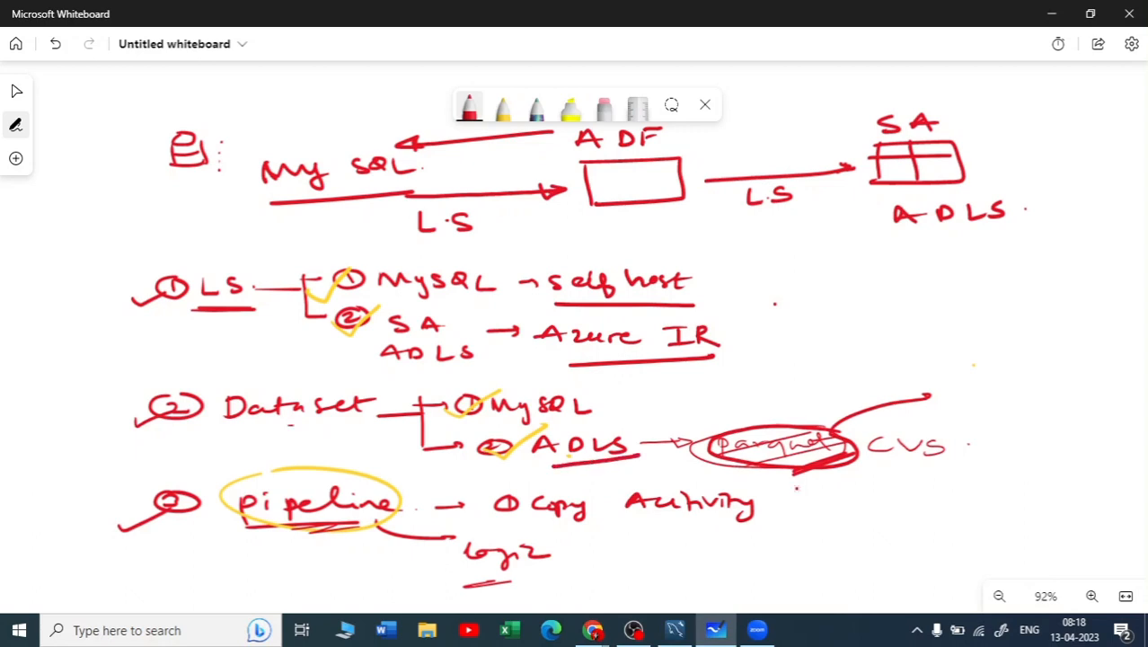
pyautogui.moveTo(884, 468); pyautogui.dragTo(972, 460)
# Below the notes, draw an arrow down from "pipeline" and a rectangle with the underlined label "Lookup"
pyautogui.moveTo(1096, 416)
pyautogui.mouseDown()
pyautogui.moveTo(998, 310)
pyautogui.moveTo(1005, 213)
pyautogui.mouseUp()
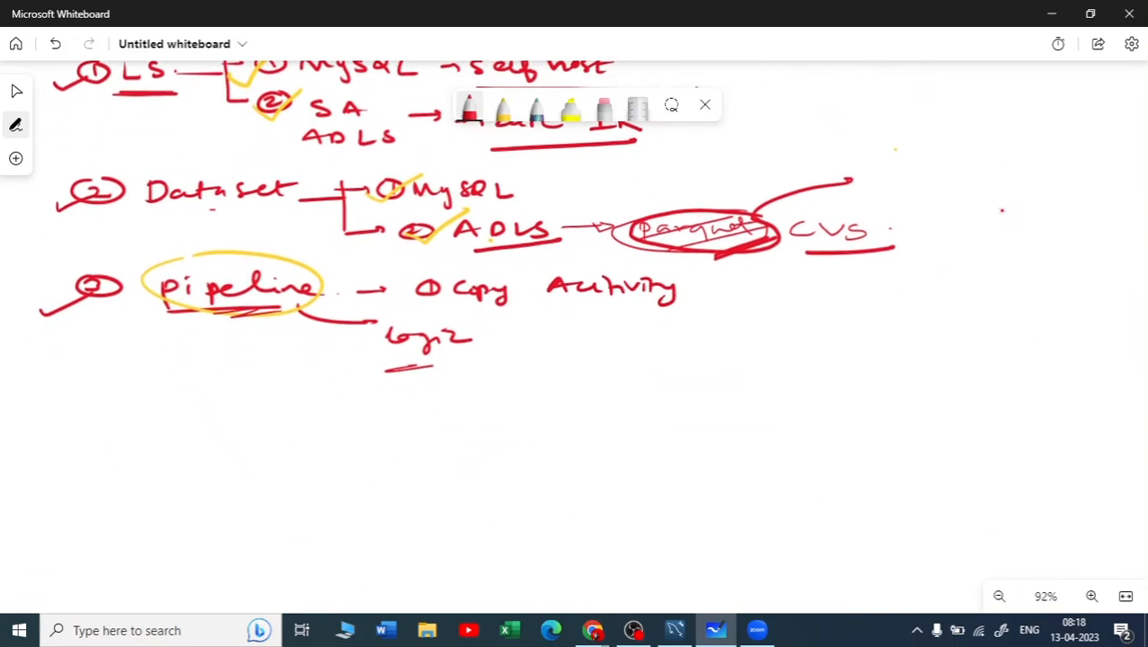
pyautogui.moveTo(270, 312); pyautogui.dragTo(334, 381)
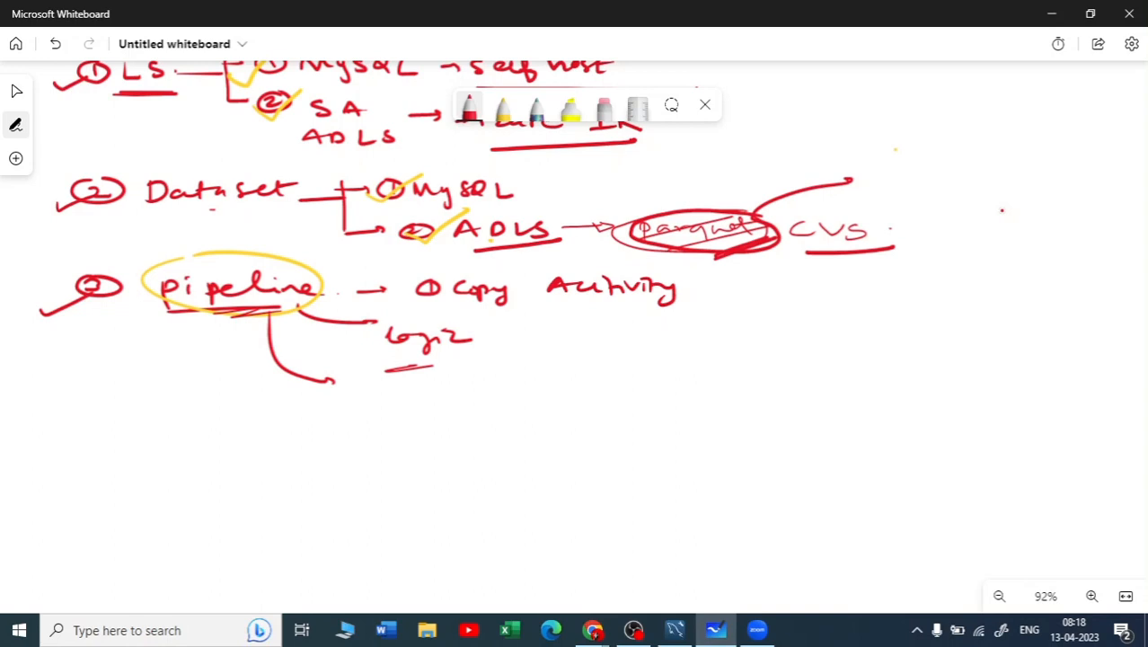
pyautogui.moveTo(573, 414)
pyautogui.mouseDown()
pyautogui.moveTo(591, 464)
pyautogui.moveTo(719, 404)
pyautogui.moveTo(571, 457)
pyautogui.mouseUp()
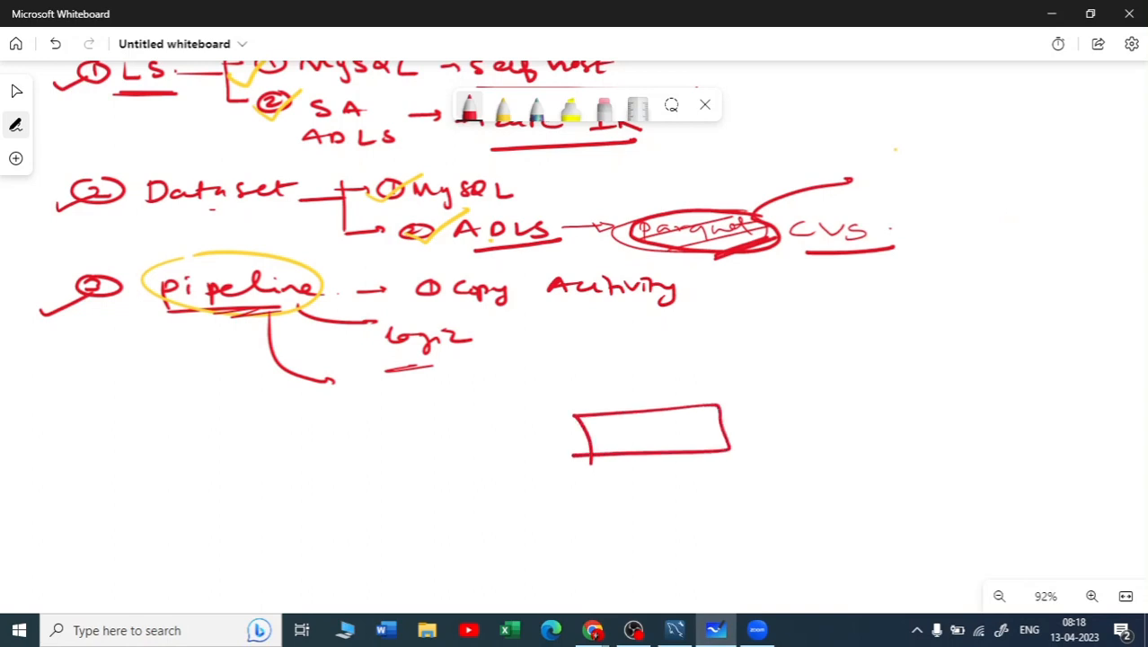
pyautogui.moveTo(596, 372)
pyautogui.mouseDown()
pyautogui.moveTo(596, 388)
pyautogui.moveTo(629, 395)
pyautogui.moveTo(715, 410)
pyautogui.moveTo(726, 396)
pyautogui.mouseUp()
pyautogui.click(735, 389)
pyautogui.moveTo(591, 411); pyautogui.dragTo(701, 406)
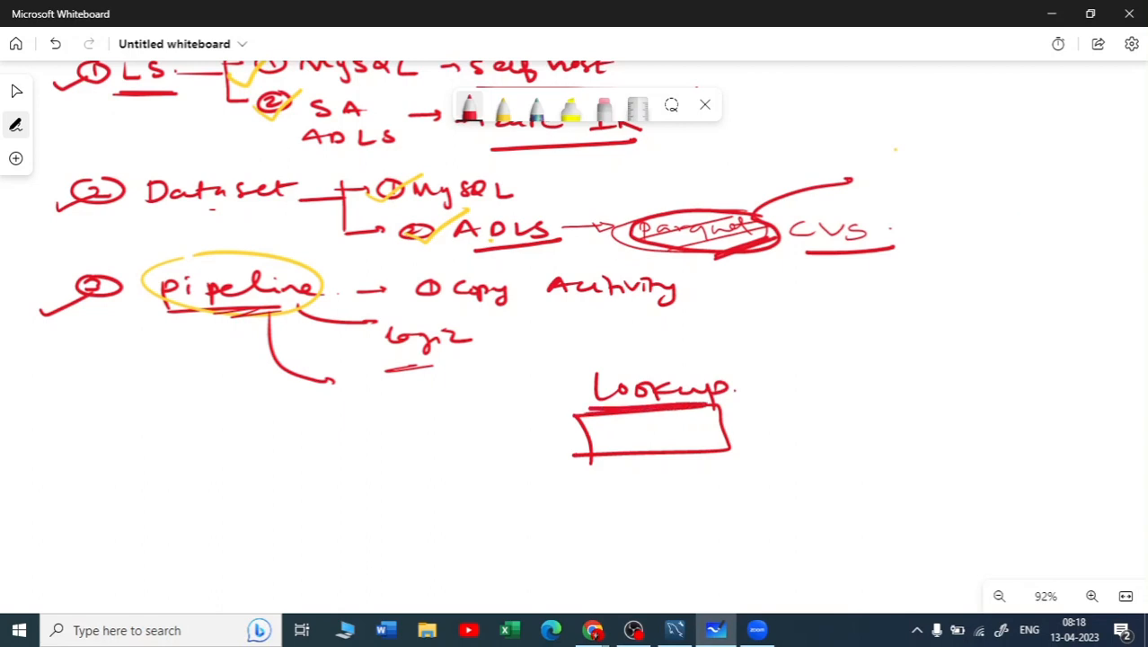
# Sketch a small table outline beside the Lookup box and write "All table" next to it
pyautogui.moveTo(795, 417); pyautogui.dragTo(856, 340)
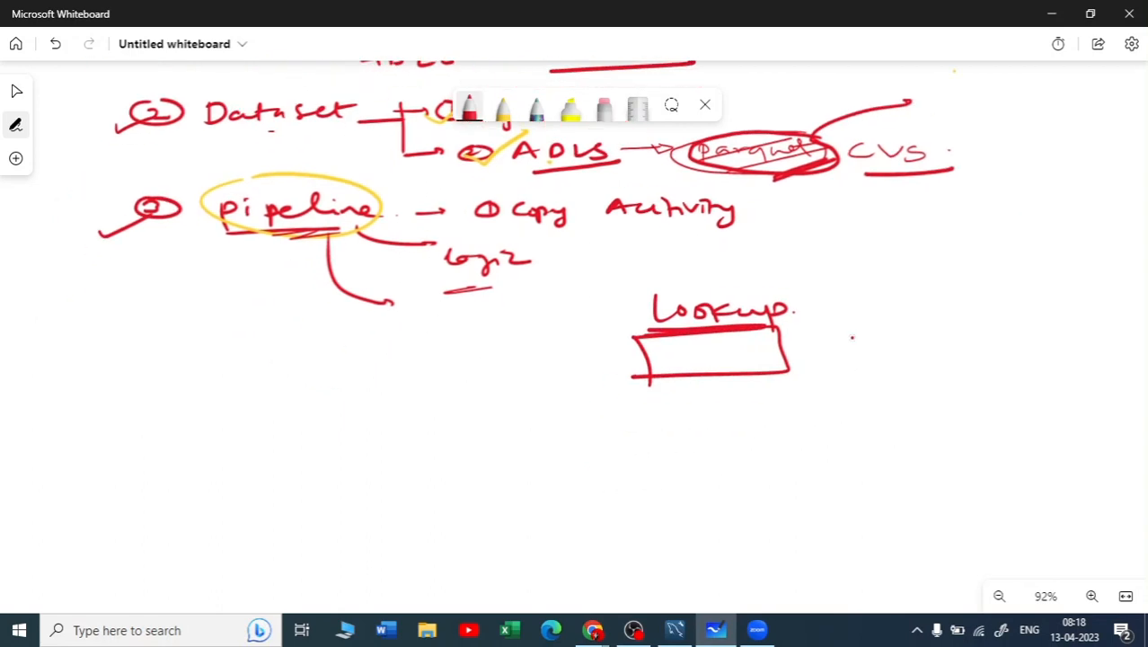
pyautogui.moveTo(509, 355); pyautogui.dragTo(518, 444)
pyautogui.moveTo(556, 353); pyautogui.dragTo(582, 426)
pyautogui.moveTo(506, 362); pyautogui.dragTo(557, 359)
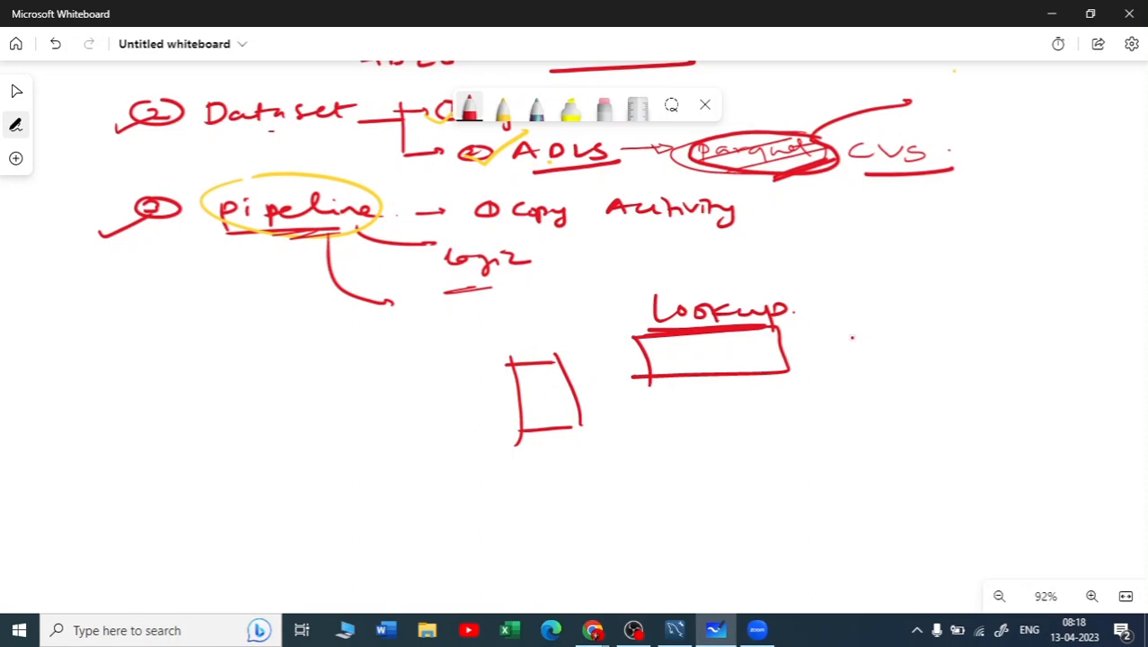
pyautogui.moveTo(188, 379); pyautogui.dragTo(287, 370)
pyautogui.moveTo(273, 361)
pyautogui.mouseDown()
pyautogui.moveTo(274, 380)
pyautogui.moveTo(336, 377)
pyautogui.mouseUp()
# Underline "Lookup" again, fill the table outline with row lines, and write an underlined "8-10" above it
pyautogui.moveTo(648, 332); pyautogui.dragTo(811, 327)
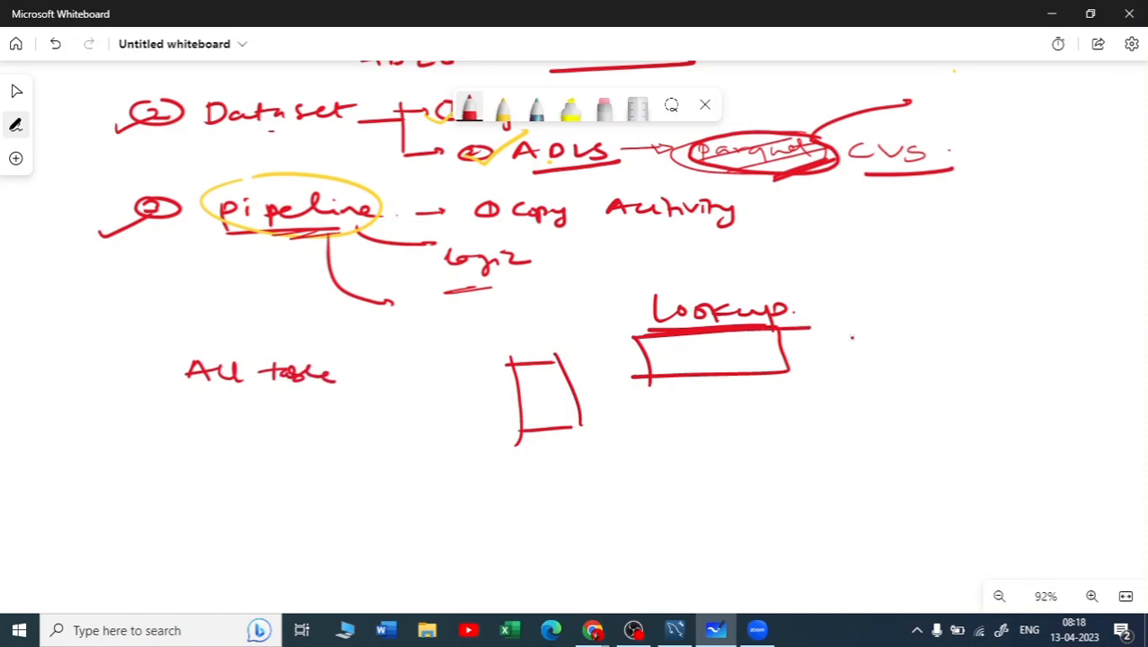
pyautogui.moveTo(517, 372)
pyautogui.mouseDown()
pyautogui.moveTo(577, 379)
pyautogui.moveTo(571, 398)
pyautogui.moveTo(593, 407)
pyautogui.mouseUp()
pyautogui.moveTo(523, 419); pyautogui.dragTo(600, 415)
pyautogui.moveTo(452, 345)
pyautogui.mouseDown()
pyautogui.moveTo(457, 361)
pyautogui.moveTo(517, 342)
pyautogui.mouseUp()
pyautogui.click(478, 352)
pyautogui.moveTo(446, 372); pyautogui.dragTo(532, 360)
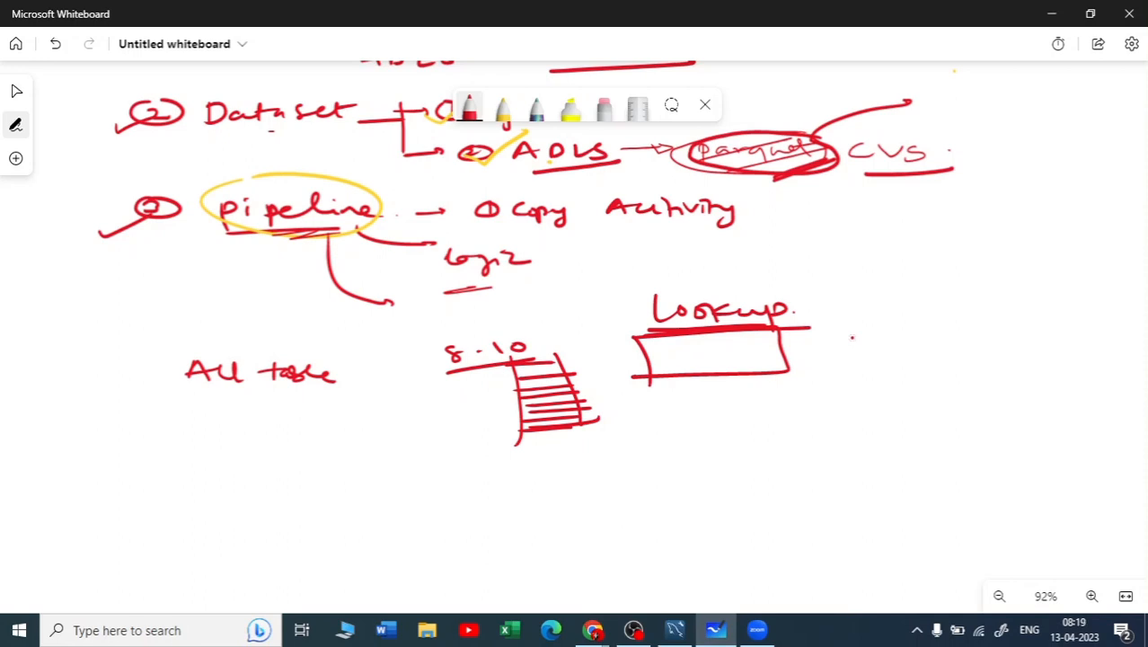
# Draw an arrow from the Lookup box to a new rectangle labelled "for each"
pyautogui.moveTo(778, 342)
pyautogui.mouseDown()
pyautogui.moveTo(882, 343)
pyautogui.moveTo(870, 350)
pyautogui.moveTo(898, 378)
pyautogui.mouseUp()
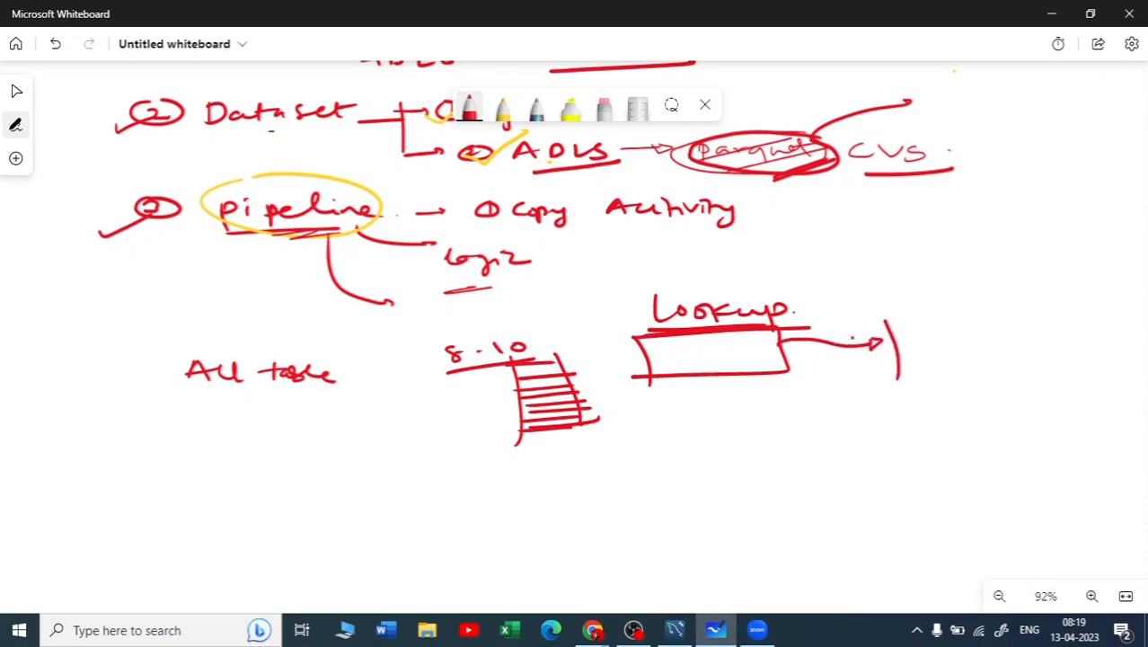
pyautogui.moveTo(885, 317)
pyautogui.mouseDown()
pyautogui.moveTo(1040, 325)
pyautogui.moveTo(911, 370)
pyautogui.mouseUp()
pyautogui.moveTo(908, 290); pyautogui.dragTo(900, 316)
pyautogui.moveTo(889, 305); pyautogui.dragTo(1007, 305)
pyautogui.moveTo(1019, 292); pyautogui.dragTo(1022, 300)
pyautogui.moveTo(1030, 282); pyautogui.dragTo(1051, 297)
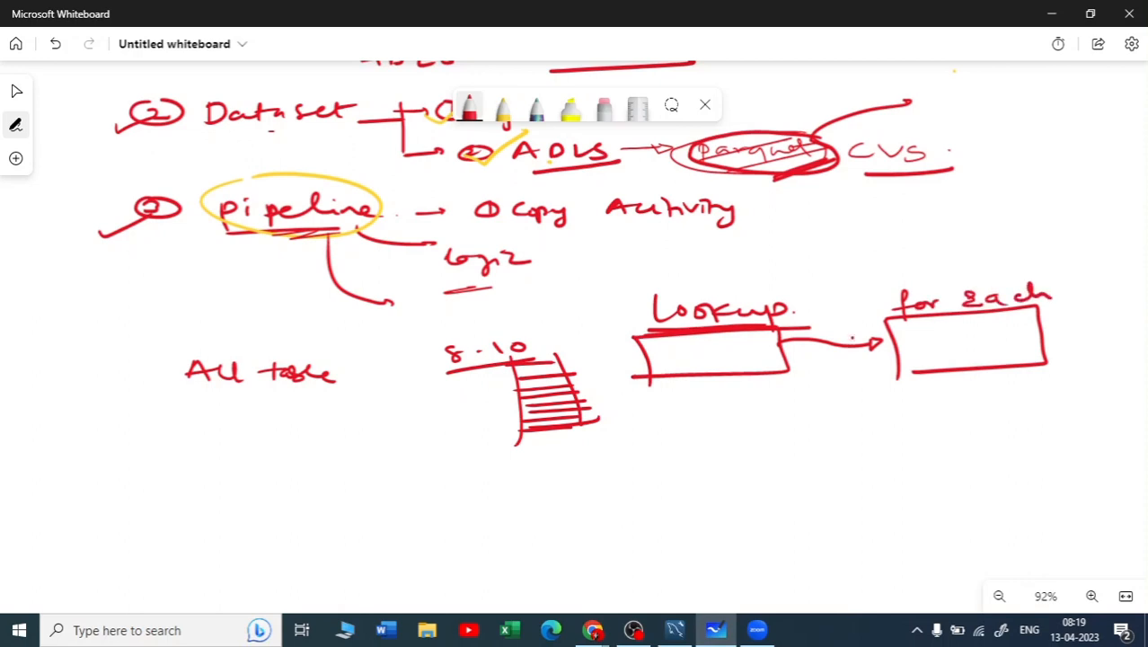
# Start a sample loop below the diagram by writing "for i in"
pyautogui.scroll(-2, 929, 405)
pyautogui.hscroll(1, 928, 405)
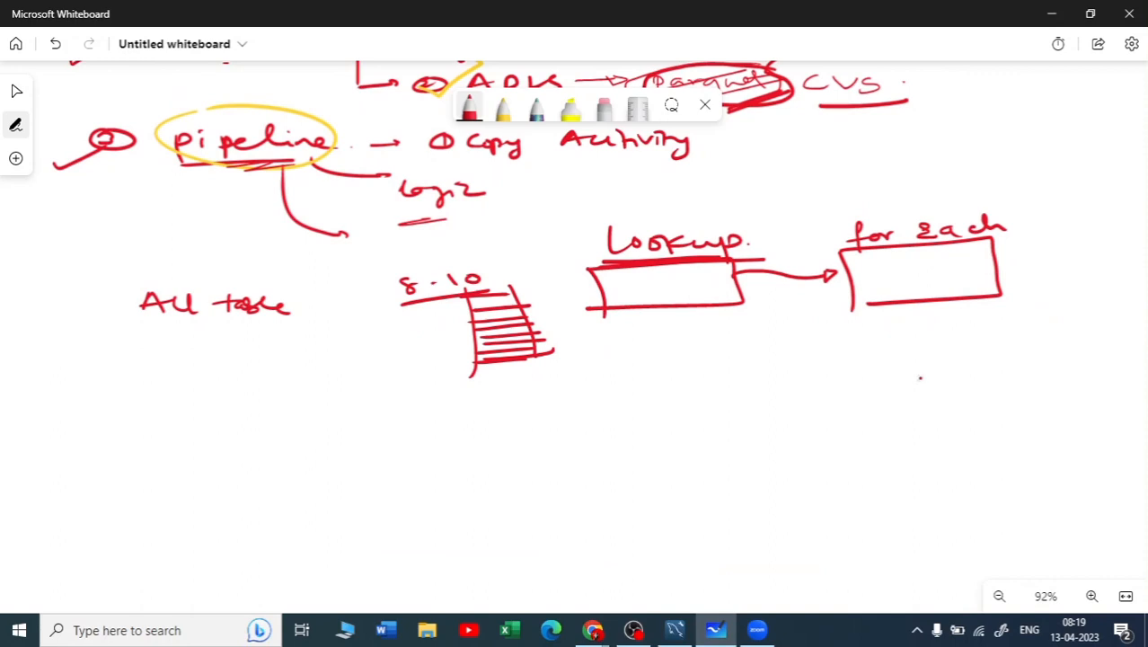
pyautogui.moveTo(469, 461); pyautogui.dragTo(463, 500)
pyautogui.moveTo(454, 478); pyautogui.dragTo(490, 480)
pyautogui.moveTo(495, 480)
pyautogui.mouseDown()
pyautogui.moveTo(510, 468)
pyautogui.moveTo(557, 479)
pyautogui.mouseUp()
pyautogui.moveTo(633, 465)
pyautogui.mouseDown()
pyautogui.moveTo(633, 478)
pyautogui.moveTo(667, 478)
pyautogui.mouseUp()
pyautogui.click(555, 448)
pyautogui.click(627, 456)
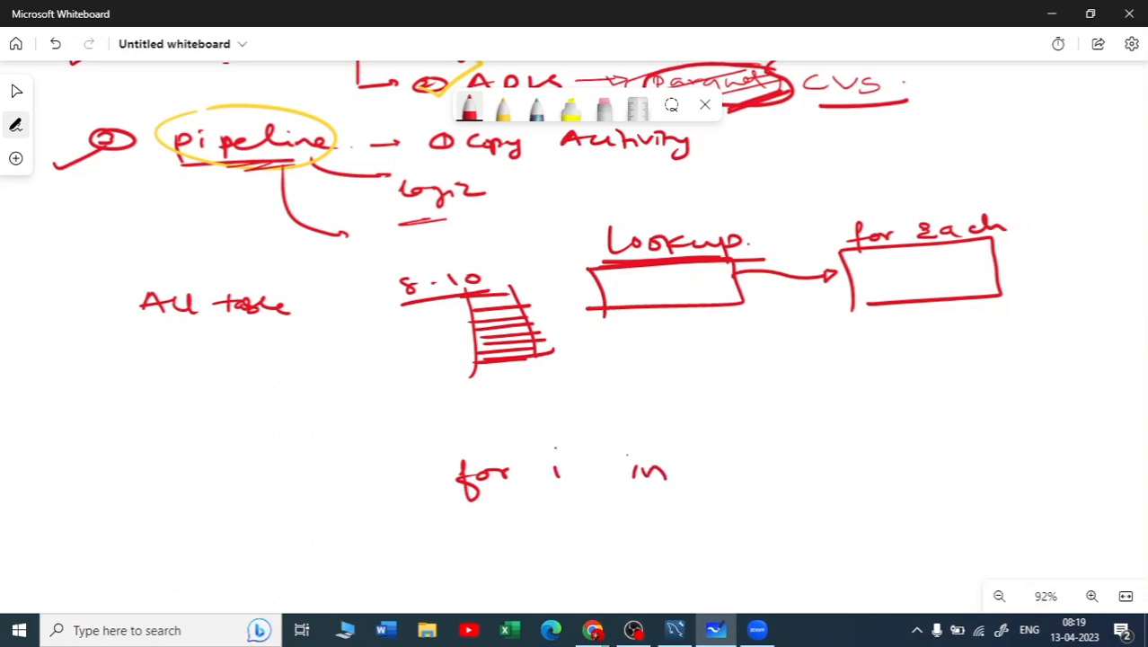
# Complete the sample loop with "range (5):", circling the "i" and underlining "range"
pyautogui.moveTo(741, 458)
pyautogui.mouseDown()
pyautogui.moveTo(721, 474)
pyautogui.moveTo(786, 461)
pyautogui.moveTo(822, 485)
pyautogui.moveTo(846, 455)
pyautogui.mouseUp()
pyautogui.moveTo(558, 446)
pyautogui.mouseDown()
pyautogui.moveTo(536, 485)
pyautogui.moveTo(559, 446)
pyautogui.mouseUp()
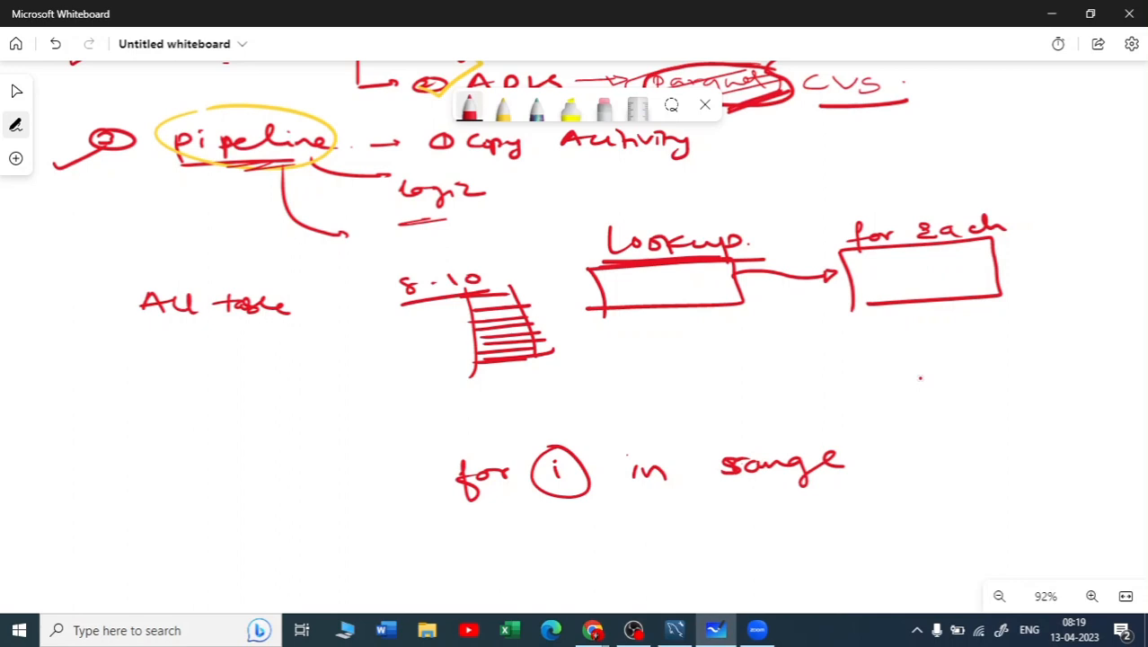
pyautogui.moveTo(720, 486)
pyautogui.mouseDown()
pyautogui.moveTo(819, 478)
pyautogui.moveTo(809, 485)
pyautogui.mouseUp()
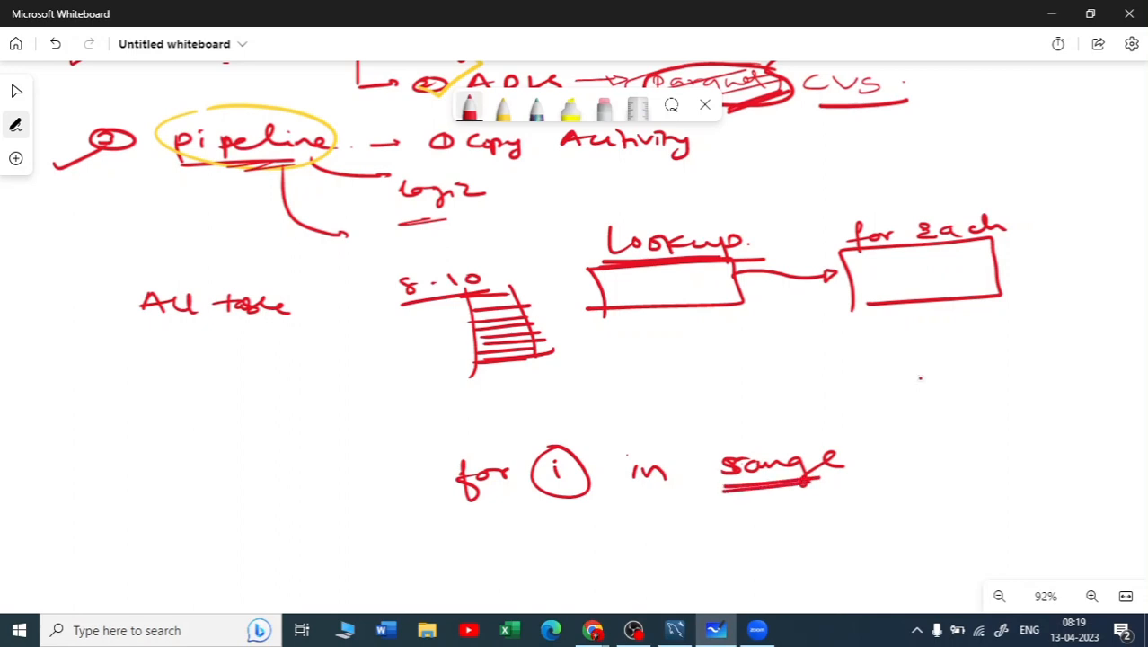
pyautogui.moveTo(870, 435)
pyautogui.mouseDown()
pyautogui.moveTo(866, 478)
pyautogui.moveTo(895, 456)
pyautogui.moveTo(881, 471)
pyautogui.mouseUp()
pyautogui.moveTo(902, 438)
pyautogui.mouseDown()
pyautogui.moveTo(906, 478)
pyautogui.moveTo(900, 451)
pyautogui.mouseUp()
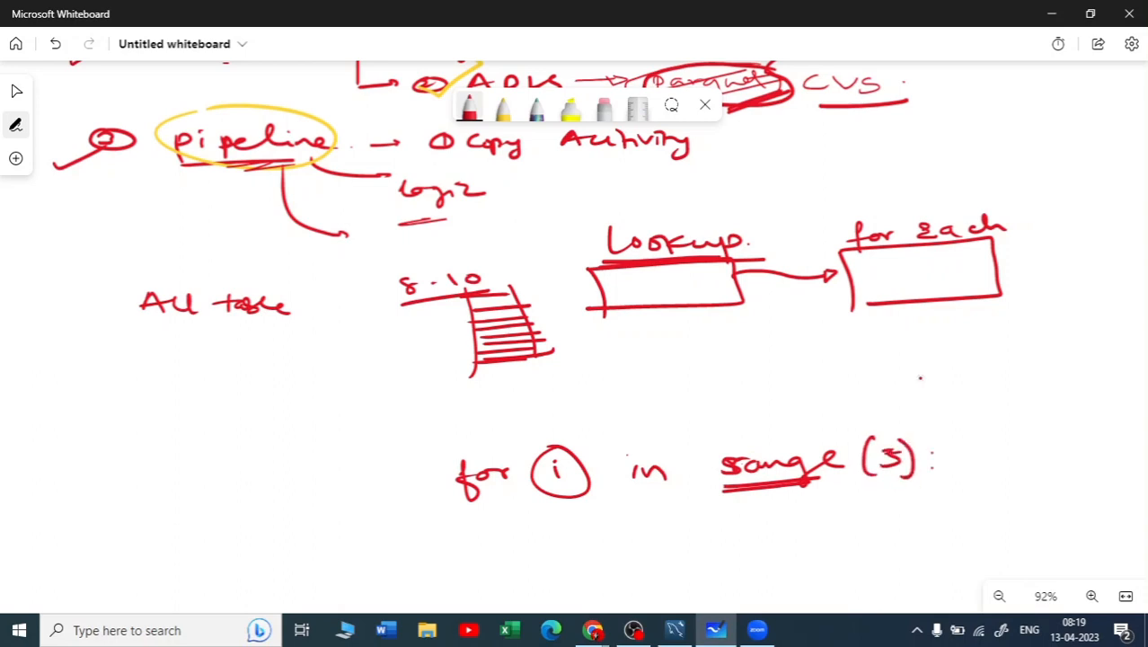
# Write the loop values "0, 1, 2, 3, 4" beside the sample loop and draw an arc leading to each one
pyautogui.moveTo(983, 411); pyautogui.dragTo(1003, 426)
pyautogui.moveTo(1009, 412); pyautogui.dragTo(1012, 422)
pyautogui.moveTo(1028, 421); pyautogui.dragTo(1047, 420)
pyautogui.moveTo(1055, 416); pyautogui.dragTo(1083, 418)
pyautogui.moveTo(1098, 402); pyautogui.dragTo(1110, 420)
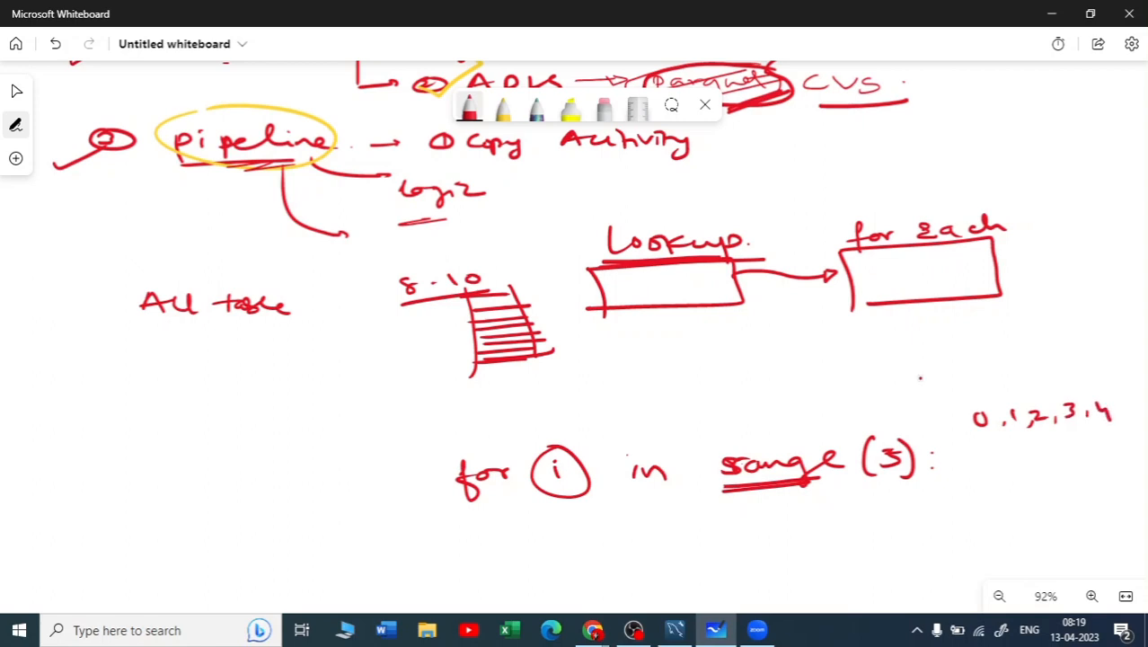
pyautogui.moveTo(545, 495); pyautogui.dragTo(583, 492)
pyautogui.moveTo(870, 402); pyautogui.dragTo(1012, 404)
pyautogui.moveTo(951, 382)
pyautogui.mouseDown()
pyautogui.moveTo(1031, 397)
pyautogui.moveTo(979, 380)
pyautogui.mouseUp()
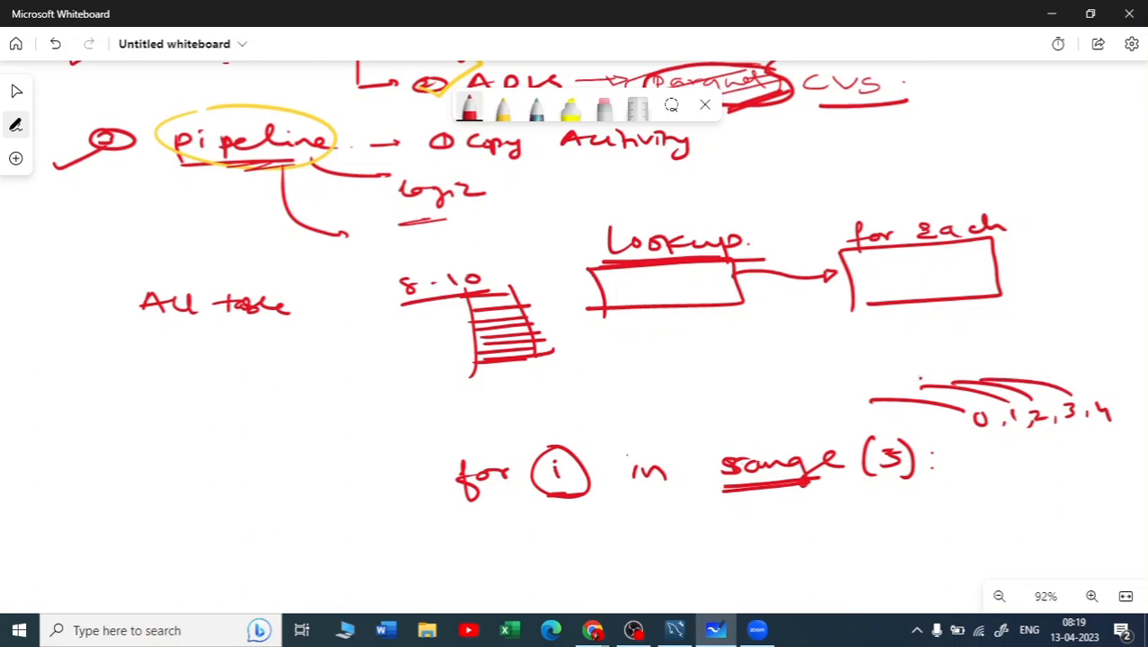
pyautogui.moveTo(1096, 395); pyautogui.dragTo(1019, 384)
# Draw a long dividing line above the sample loop and write "Variable" above the line
pyautogui.moveTo(360, 432); pyautogui.dragTo(900, 400)
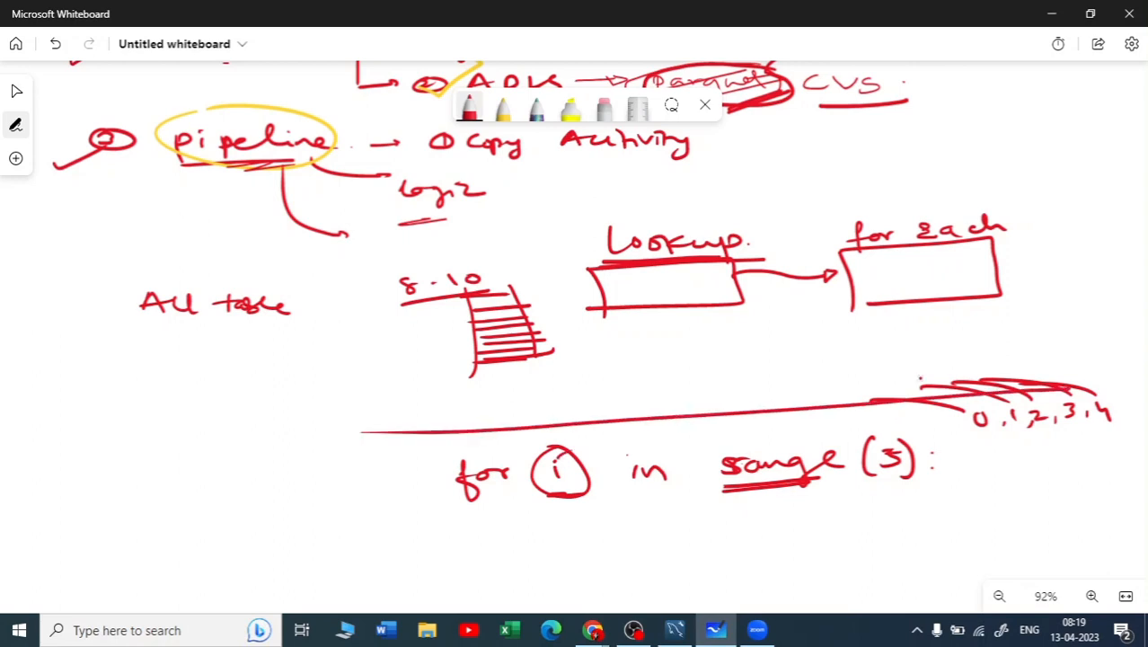
pyautogui.moveTo(620, 372)
pyautogui.mouseDown()
pyautogui.moveTo(648, 372)
pyautogui.moveTo(666, 388)
pyautogui.moveTo(752, 363)
pyautogui.moveTo(787, 377)
pyautogui.mouseUp()
pyautogui.click(798, 377)
pyautogui.click(918, 377)
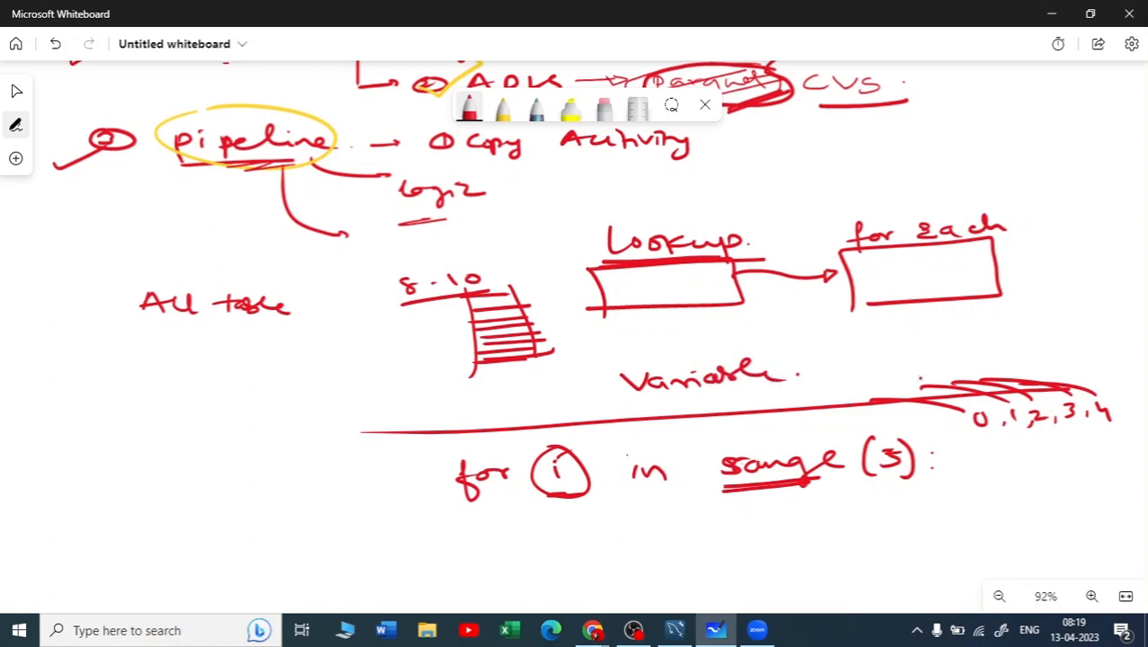
# Mark the rows of the sketched table with short strokes, circle "8-10", and write "10" beside it
pyautogui.moveTo(512, 297)
pyautogui.mouseDown()
pyautogui.moveTo(554, 289)
pyautogui.moveTo(556, 308)
pyautogui.mouseUp()
pyautogui.moveTo(530, 320); pyautogui.dragTo(558, 322)
pyautogui.moveTo(541, 340); pyautogui.dragTo(564, 330)
pyautogui.moveTo(530, 347); pyautogui.dragTo(543, 342)
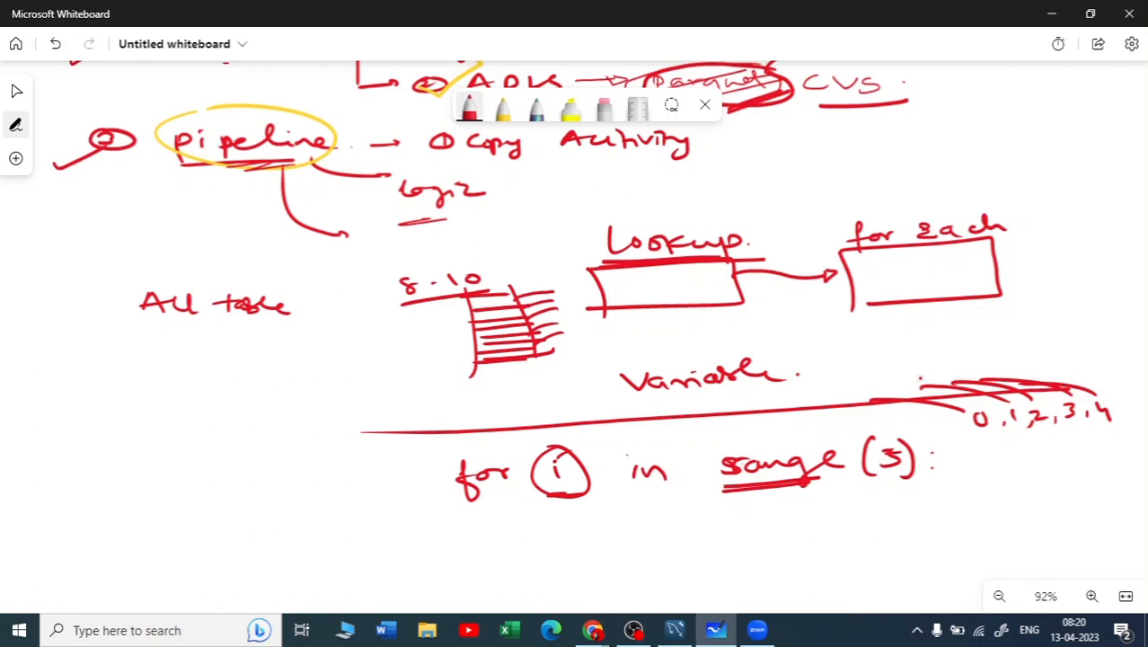
pyautogui.moveTo(415, 263)
pyautogui.mouseDown()
pyautogui.moveTo(376, 286)
pyautogui.moveTo(505, 249)
pyautogui.moveTo(387, 263)
pyautogui.mouseUp()
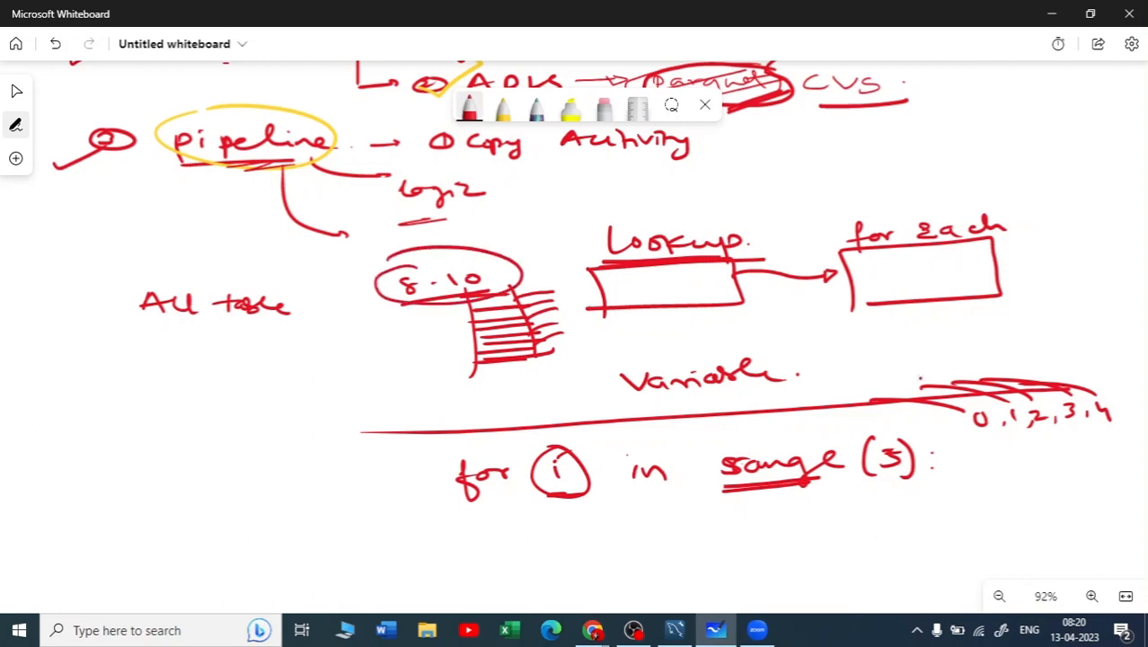
pyautogui.moveTo(510, 241)
pyautogui.mouseDown()
pyautogui.moveTo(514, 259)
pyautogui.moveTo(530, 243)
pyautogui.mouseUp()
# Write and circle "copy" inside the for each box, and draw an arrow from the box to an underlined "Sink"
pyautogui.moveTo(917, 314)
pyautogui.mouseDown()
pyautogui.moveTo(925, 280)
pyautogui.moveTo(935, 293)
pyautogui.mouseUp()
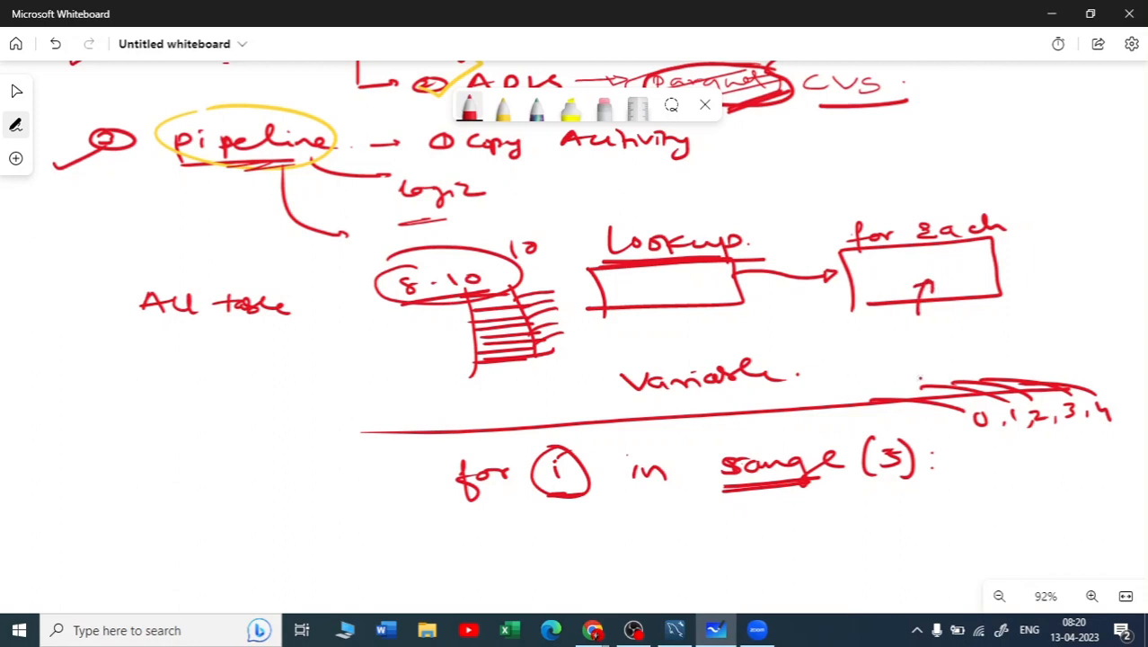
pyautogui.moveTo(934, 286)
pyautogui.mouseDown()
pyautogui.moveTo(967, 285)
pyautogui.moveTo(909, 286)
pyautogui.moveTo(987, 282)
pyautogui.moveTo(1010, 298)
pyautogui.moveTo(1085, 259)
pyautogui.mouseUp()
pyautogui.moveTo(1069, 252)
pyautogui.mouseDown()
pyautogui.moveTo(1085, 260)
pyautogui.moveTo(1061, 289)
pyautogui.moveTo(1110, 283)
pyautogui.moveTo(1146, 295)
pyautogui.mouseUp()
pyautogui.moveTo(1048, 311); pyautogui.dragTo(1144, 300)
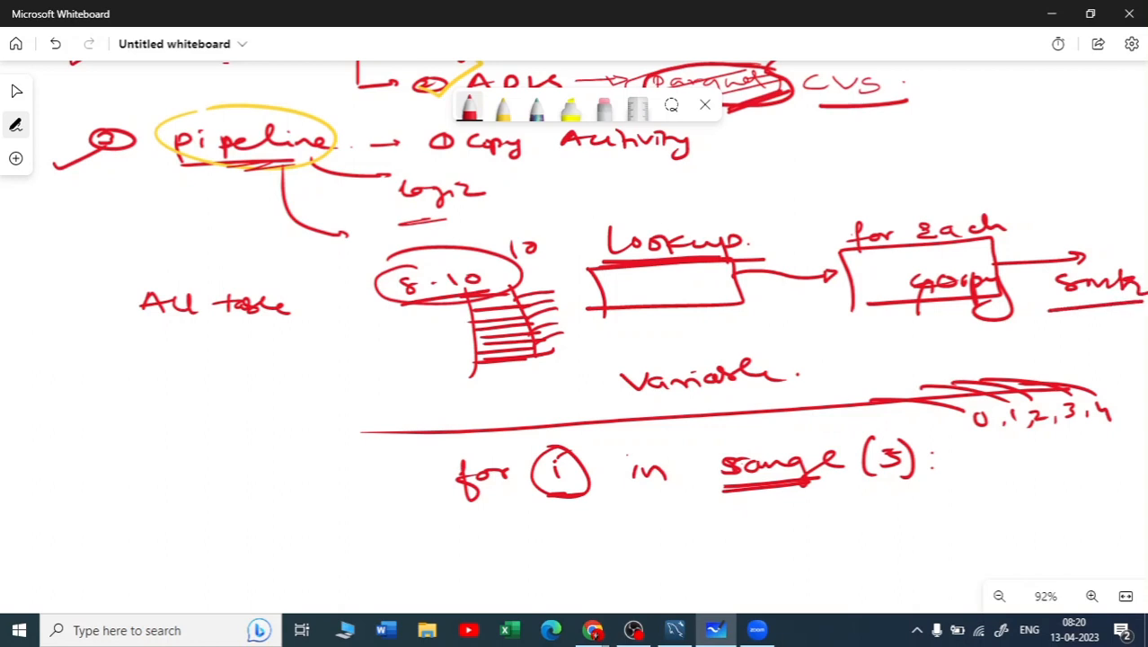
pyautogui.moveTo(992, 260)
pyautogui.mouseDown()
pyautogui.moveTo(889, 270)
pyautogui.moveTo(1036, 288)
pyautogui.moveTo(997, 264)
pyautogui.mouseUp()
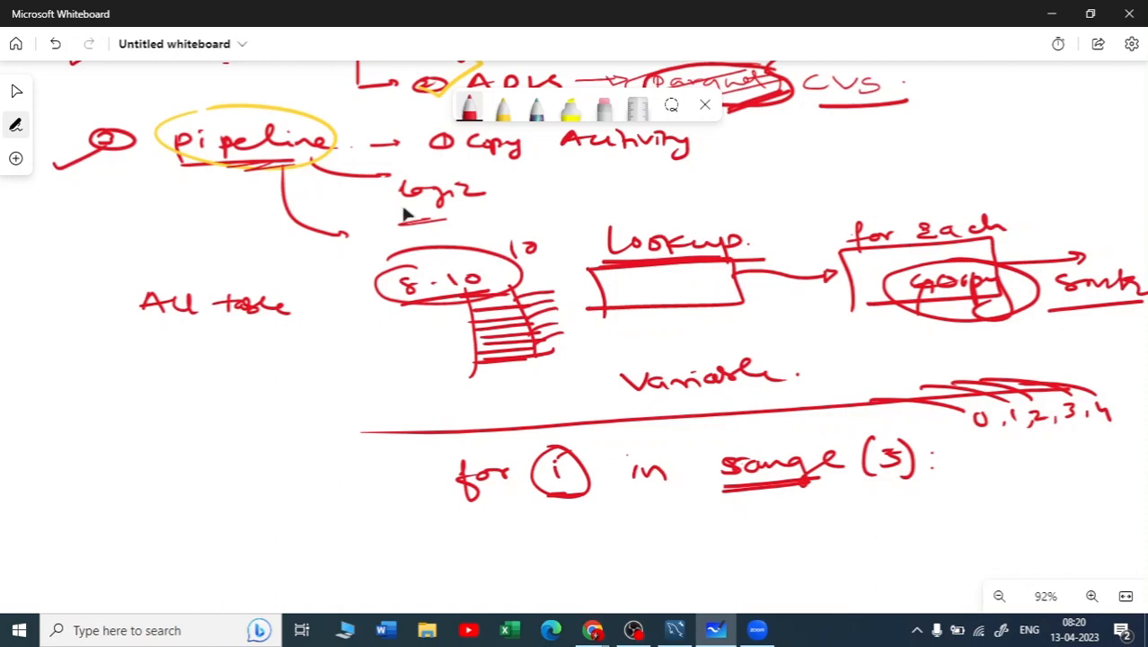
# Erase the sample "for i in range (5):" loop, the dividing line, and the loop values with their arcs
pyautogui.click(604, 108)
pyautogui.moveTo(533, 512)
pyautogui.mouseDown()
pyautogui.moveTo(530, 467)
pyautogui.moveTo(792, 467)
pyautogui.moveTo(749, 489)
pyautogui.mouseUp()
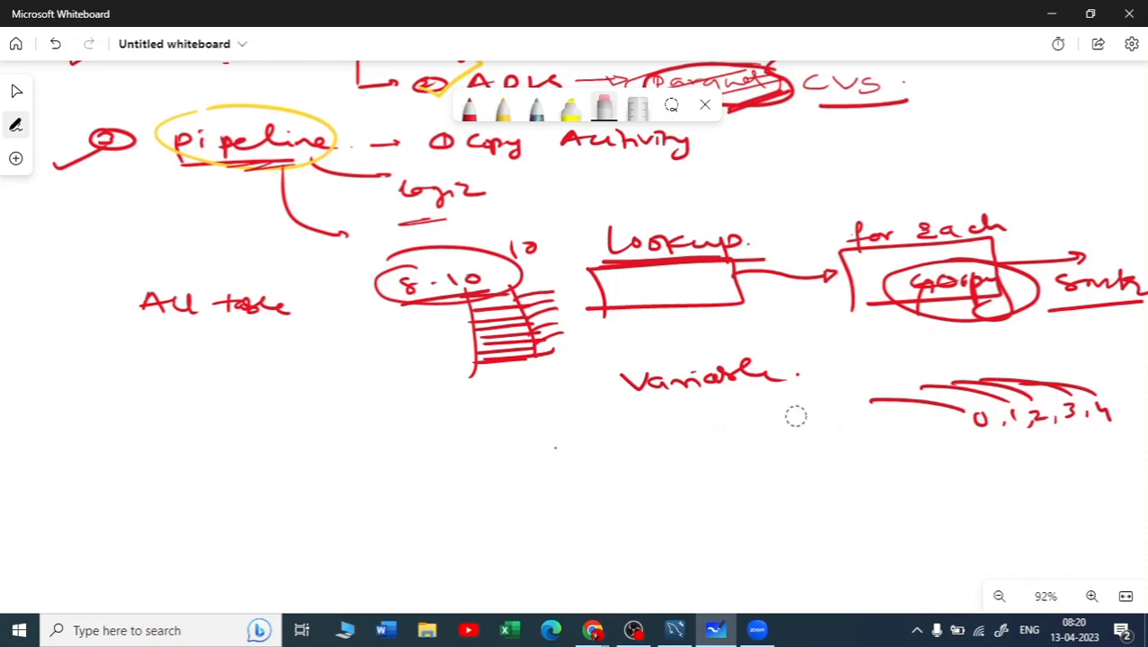
pyautogui.moveTo(794, 415)
pyautogui.mouseDown()
pyautogui.moveTo(1058, 390)
pyautogui.moveTo(1098, 403)
pyautogui.mouseUp()
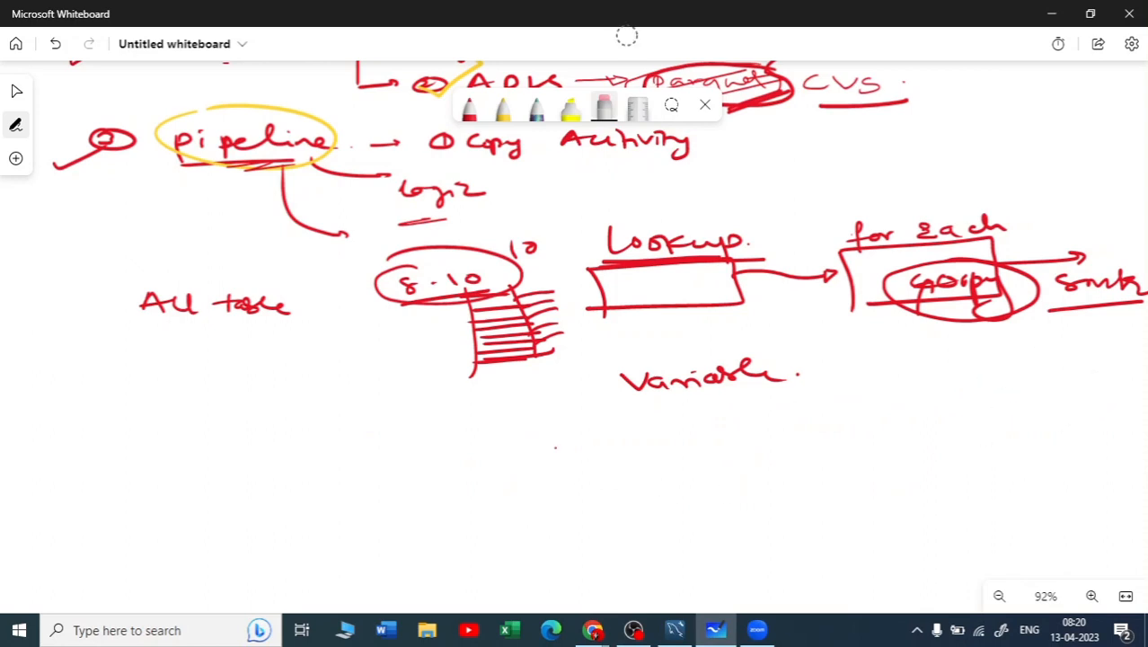
# In red, draw a line from the Lookup box to the handwritten note "List down all tables"
pyautogui.click(468, 108)
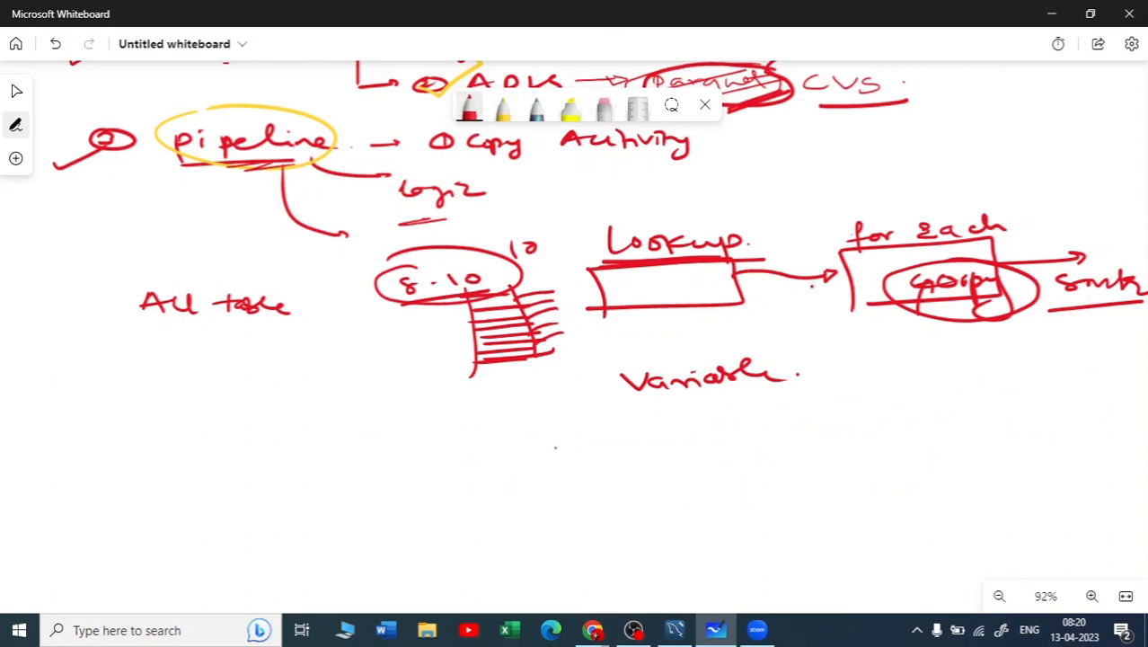
pyautogui.moveTo(606, 306); pyautogui.dragTo(436, 415)
pyautogui.moveTo(304, 431)
pyautogui.mouseDown()
pyautogui.moveTo(326, 435)
pyautogui.moveTo(333, 454)
pyautogui.moveTo(360, 449)
pyautogui.mouseUp()
pyautogui.moveTo(347, 437); pyautogui.dragTo(377, 432)
pyautogui.moveTo(331, 473)
pyautogui.mouseDown()
pyautogui.moveTo(334, 495)
pyautogui.moveTo(506, 433)
pyautogui.moveTo(519, 452)
pyautogui.mouseUp()
pyautogui.moveTo(413, 503)
pyautogui.mouseDown()
pyautogui.moveTo(415, 521)
pyautogui.moveTo(499, 493)
pyautogui.moveTo(518, 499)
pyautogui.mouseUp()
# Draw an arrow from the for each box to the handwritten note "to pull every table"
pyautogui.moveTo(859, 306); pyautogui.dragTo(819, 477)
pyautogui.moveTo(723, 490)
pyautogui.mouseDown()
pyautogui.moveTo(724, 514)
pyautogui.moveTo(729, 500)
pyautogui.mouseUp()
pyautogui.moveTo(743, 499); pyautogui.dragTo(778, 523)
pyautogui.moveTo(778, 499)
pyautogui.mouseDown()
pyautogui.moveTo(780, 511)
pyautogui.moveTo(835, 493)
pyautogui.moveTo(863, 508)
pyautogui.moveTo(895, 496)
pyautogui.moveTo(913, 508)
pyautogui.moveTo(902, 496)
pyautogui.moveTo(991, 496)
pyautogui.moveTo(968, 528)
pyautogui.mouseUp()
pyautogui.moveTo(713, 537); pyautogui.dragTo(715, 557)
pyautogui.moveTo(719, 545); pyautogui.dragTo(803, 544)
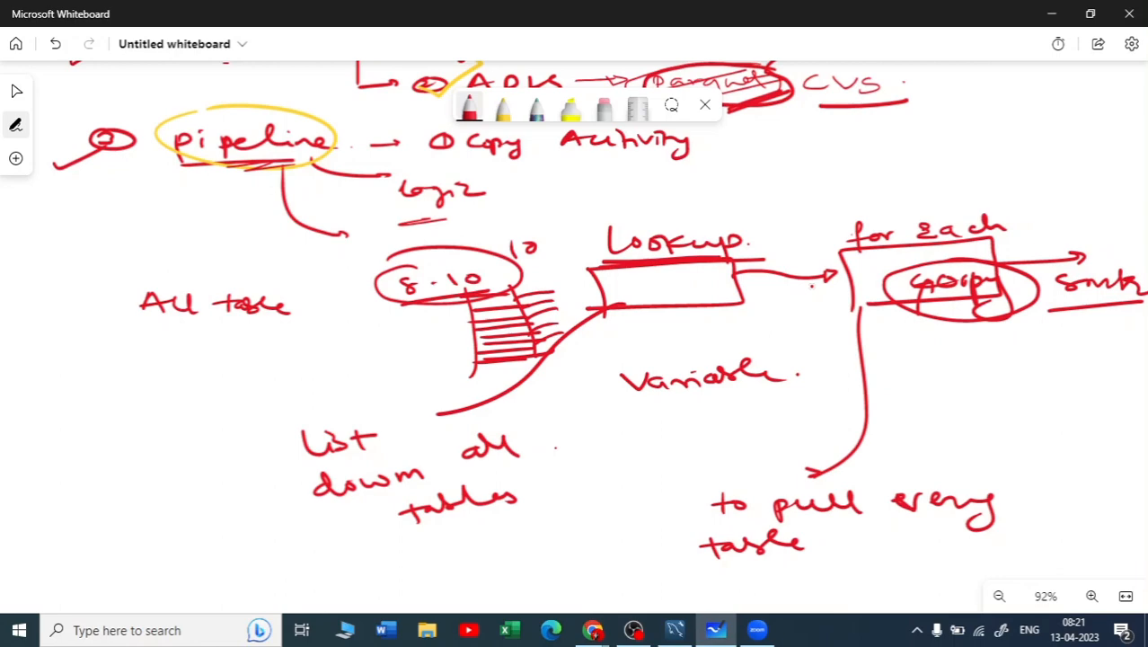
# Draw a short line down from the circled "copy" in the for each box to a handwritten "copy" note
pyautogui.moveTo(841, 381); pyautogui.dragTo(836, 336)
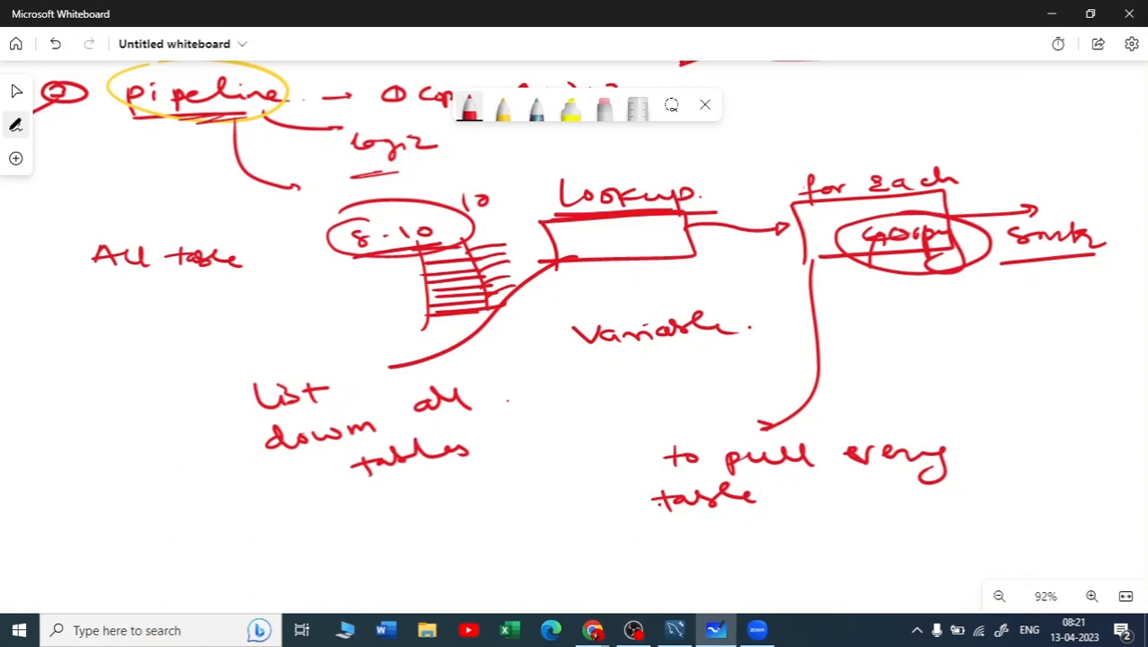
pyautogui.moveTo(928, 275)
pyautogui.mouseDown()
pyautogui.moveTo(909, 345)
pyautogui.moveTo(932, 342)
pyautogui.mouseUp()
pyautogui.moveTo(943, 331); pyautogui.dragTo(987, 359)
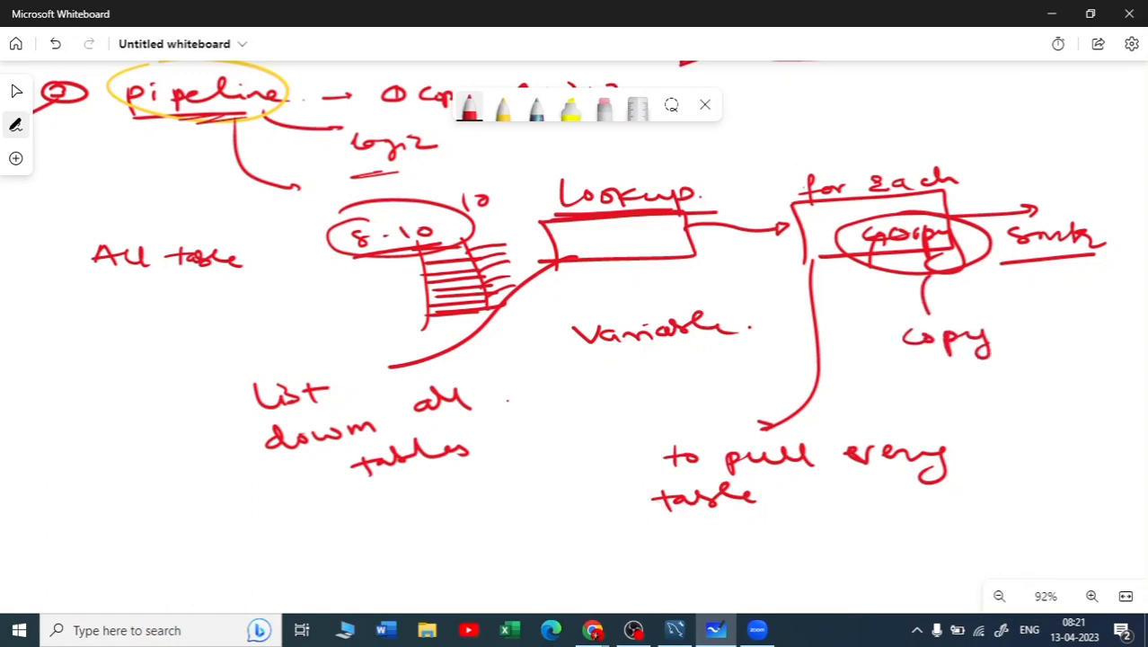
pyautogui.click(1011, 336)
# Write "MySQL" above the Lookup heading, draw an arrow from it to "Self hosted IR", and circle "MySQL"
pyautogui.moveTo(515, 159)
pyautogui.mouseDown()
pyautogui.moveTo(524, 144)
pyautogui.moveTo(566, 169)
pyautogui.moveTo(554, 178)
pyautogui.mouseUp()
pyautogui.moveTo(598, 145)
pyautogui.mouseDown()
pyautogui.moveTo(578, 158)
pyautogui.moveTo(664, 158)
pyautogui.moveTo(753, 132)
pyautogui.moveTo(746, 141)
pyautogui.mouseUp()
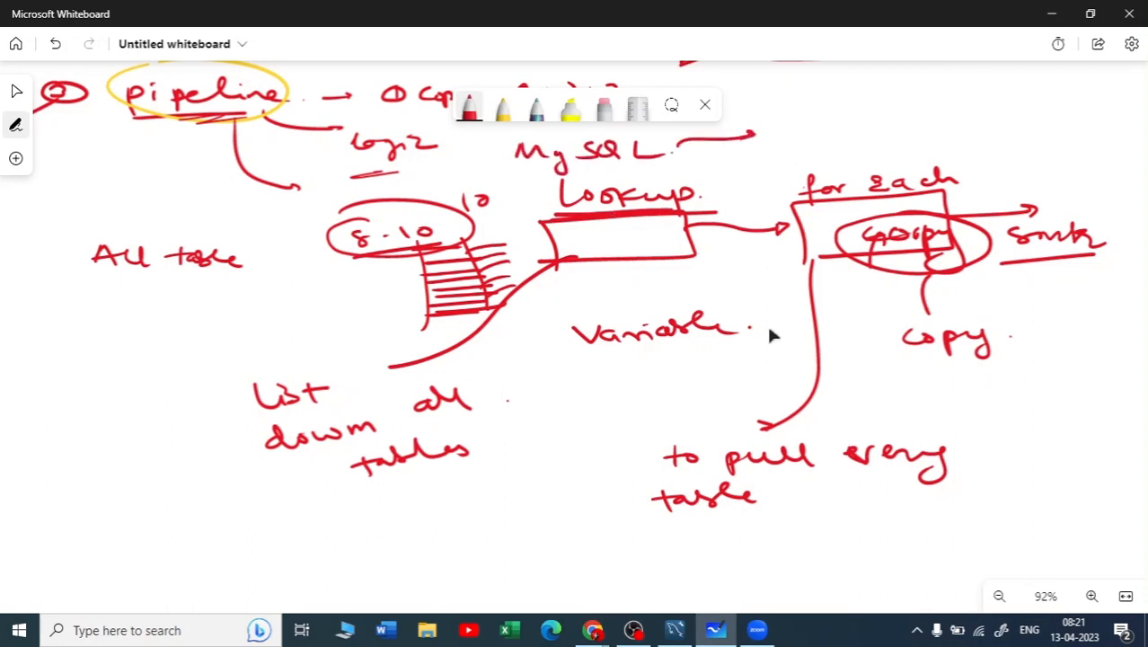
pyautogui.moveTo(769, 328); pyautogui.dragTo(762, 391)
pyautogui.moveTo(778, 191)
pyautogui.mouseDown()
pyautogui.moveTo(760, 207)
pyautogui.moveTo(836, 214)
pyautogui.mouseUp()
pyautogui.moveTo(884, 176)
pyautogui.mouseDown()
pyautogui.moveTo(917, 201)
pyautogui.moveTo(995, 171)
pyautogui.moveTo(1034, 183)
pyautogui.mouseUp()
pyautogui.moveTo(1023, 185)
pyautogui.mouseDown()
pyautogui.moveTo(1042, 183)
pyautogui.moveTo(1038, 167)
pyautogui.mouseUp()
pyautogui.moveTo(1051, 166); pyautogui.dragTo(1051, 185)
pyautogui.moveTo(1053, 167); pyautogui.dragTo(1076, 187)
pyautogui.moveTo(647, 192)
pyautogui.mouseDown()
pyautogui.moveTo(530, 196)
pyautogui.moveTo(665, 236)
pyautogui.moveTo(629, 196)
pyautogui.mouseUp()
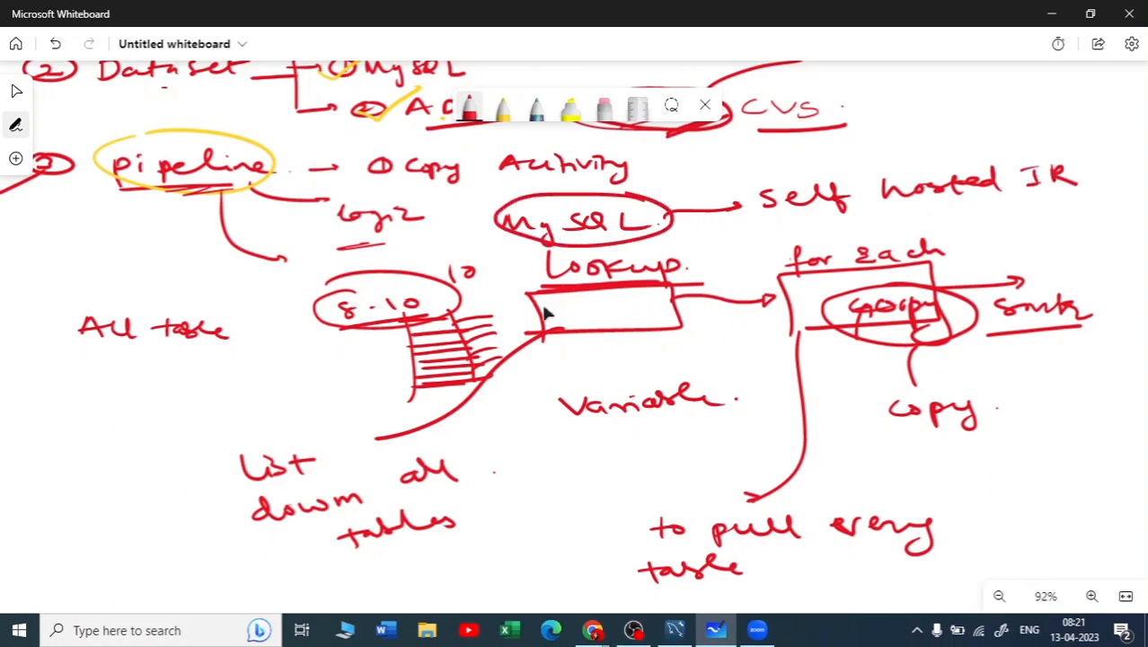
# Tick the "List down all tables" note and add emphasis lines to the Lookup and for each headings
pyautogui.moveTo(528, 453); pyautogui.dragTo(539, 388)
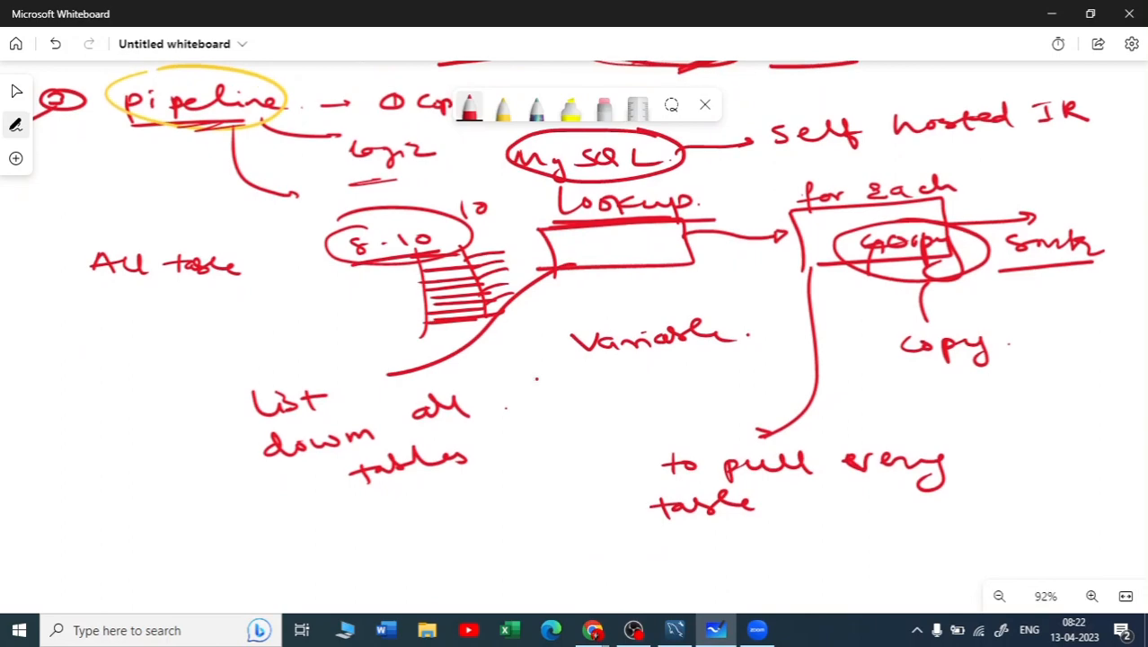
pyautogui.moveTo(181, 454); pyautogui.dragTo(234, 433)
pyautogui.moveTo(677, 192); pyautogui.dragTo(562, 211)
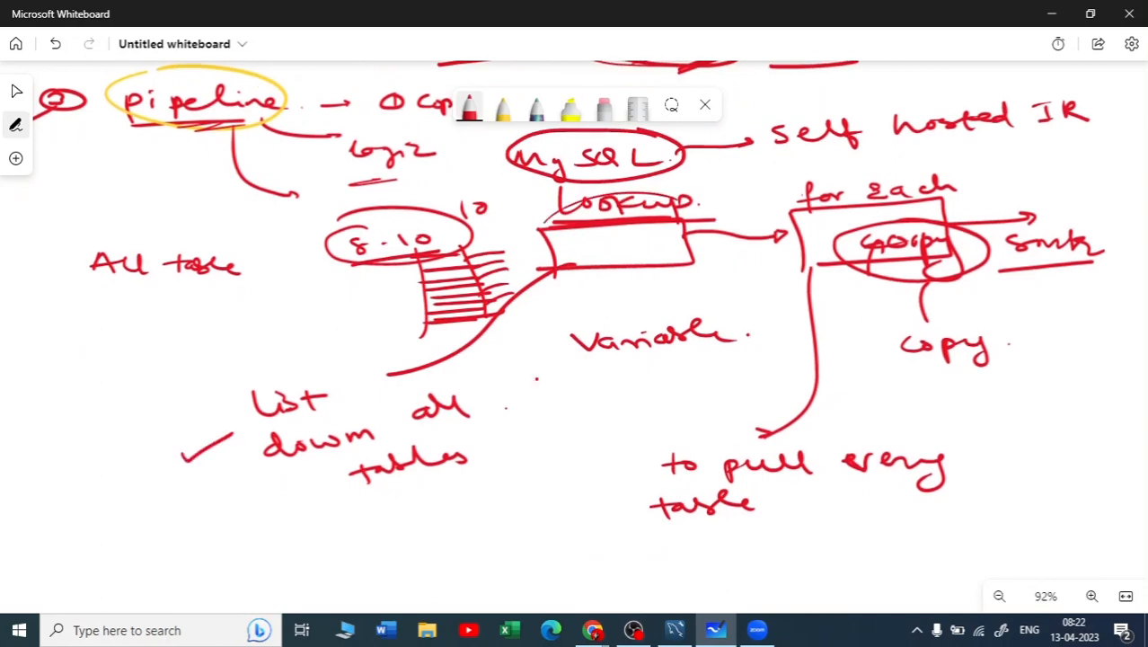
pyautogui.moveTo(825, 214); pyautogui.dragTo(941, 205)
pyautogui.click(981, 202)
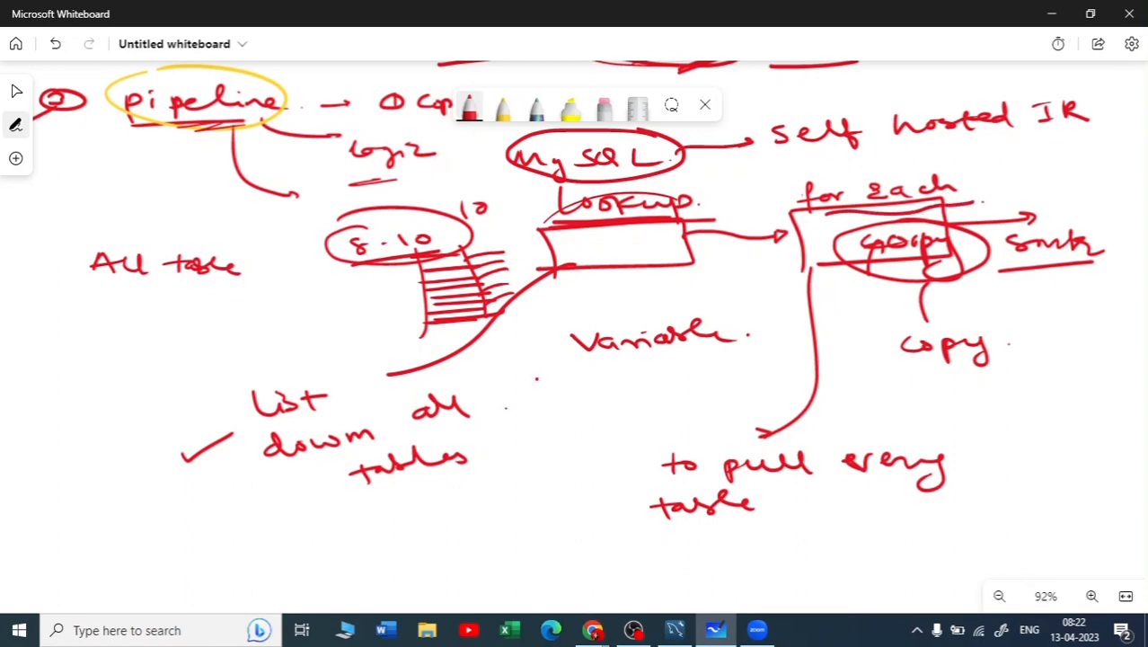
# Link the for each box to a circled "Dataset" note, then circle the "Variable" note and add a stroke across its start
pyautogui.moveTo(796, 243)
pyautogui.mouseDown()
pyautogui.moveTo(706, 368)
pyautogui.moveTo(602, 396)
pyautogui.moveTo(542, 431)
pyautogui.moveTo(584, 406)
pyautogui.moveTo(600, 422)
pyautogui.moveTo(643, 406)
pyautogui.moveTo(654, 416)
pyautogui.mouseUp()
pyautogui.moveTo(663, 400); pyautogui.dragTo(665, 419)
pyautogui.moveTo(657, 406)
pyautogui.mouseDown()
pyautogui.moveTo(670, 405)
pyautogui.moveTo(669, 389)
pyautogui.moveTo(620, 437)
pyautogui.moveTo(683, 388)
pyautogui.mouseUp()
pyautogui.moveTo(719, 308)
pyautogui.mouseDown()
pyautogui.moveTo(611, 305)
pyautogui.moveTo(693, 365)
pyautogui.moveTo(679, 302)
pyautogui.mouseUp()
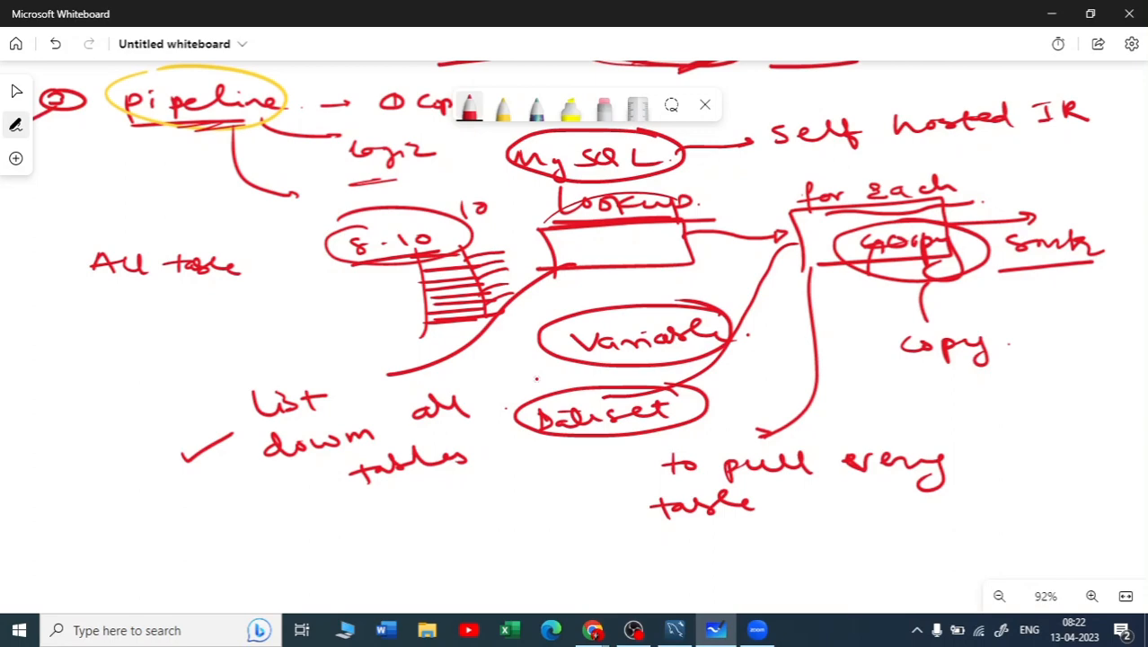
pyautogui.moveTo(545, 357); pyautogui.dragTo(589, 339)
# Draw a line from "Dataset" to a double-underlined "MySQL" and link that to the handwritten note "selfhost"
pyautogui.moveTo(571, 436); pyautogui.dragTo(514, 479)
pyautogui.moveTo(439, 525)
pyautogui.mouseDown()
pyautogui.moveTo(458, 503)
pyautogui.moveTo(485, 521)
pyautogui.moveTo(476, 544)
pyautogui.mouseUp()
pyautogui.moveTo(505, 495); pyautogui.dragTo(491, 515)
pyautogui.moveTo(510, 496); pyautogui.dragTo(519, 518)
pyautogui.moveTo(536, 496); pyautogui.dragTo(557, 517)
pyautogui.moveTo(438, 532)
pyautogui.mouseDown()
pyautogui.moveTo(559, 521)
pyautogui.moveTo(517, 536)
pyautogui.moveTo(580, 575)
pyautogui.moveTo(632, 550)
pyautogui.moveTo(645, 582)
pyautogui.mouseUp()
pyautogui.moveTo(645, 566); pyautogui.dragTo(724, 549)
pyautogui.moveTo(726, 566); pyautogui.dragTo(787, 543)
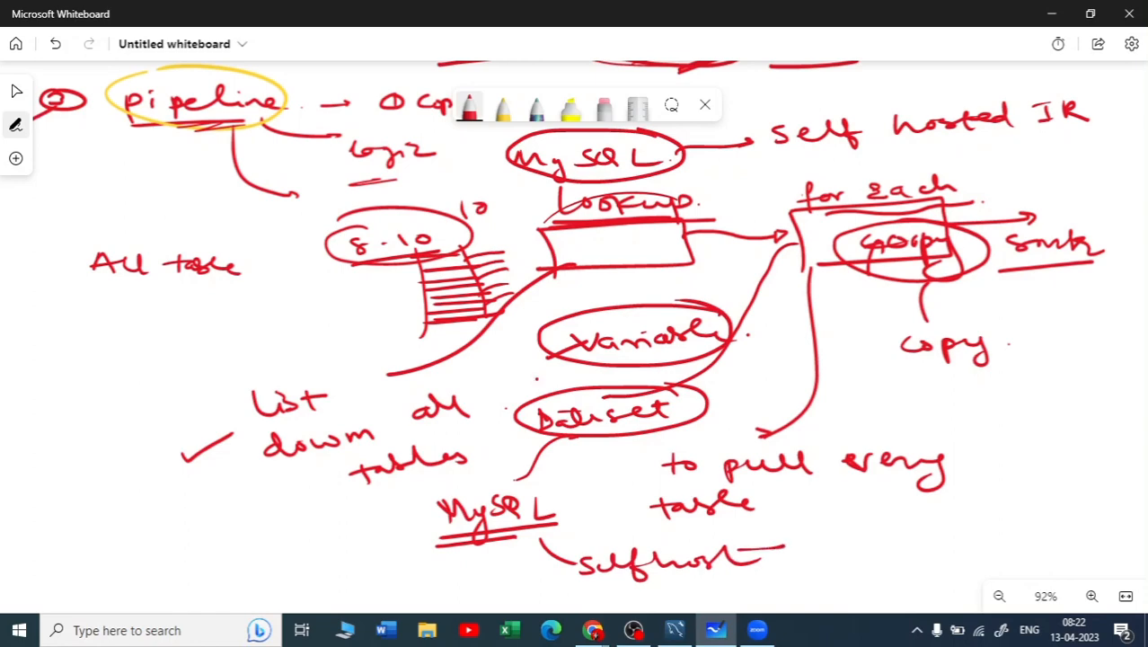
# In a blank area below the notes, draw a rectangle and write "Look up" inside it
pyautogui.scroll(-2, 1021, 507)
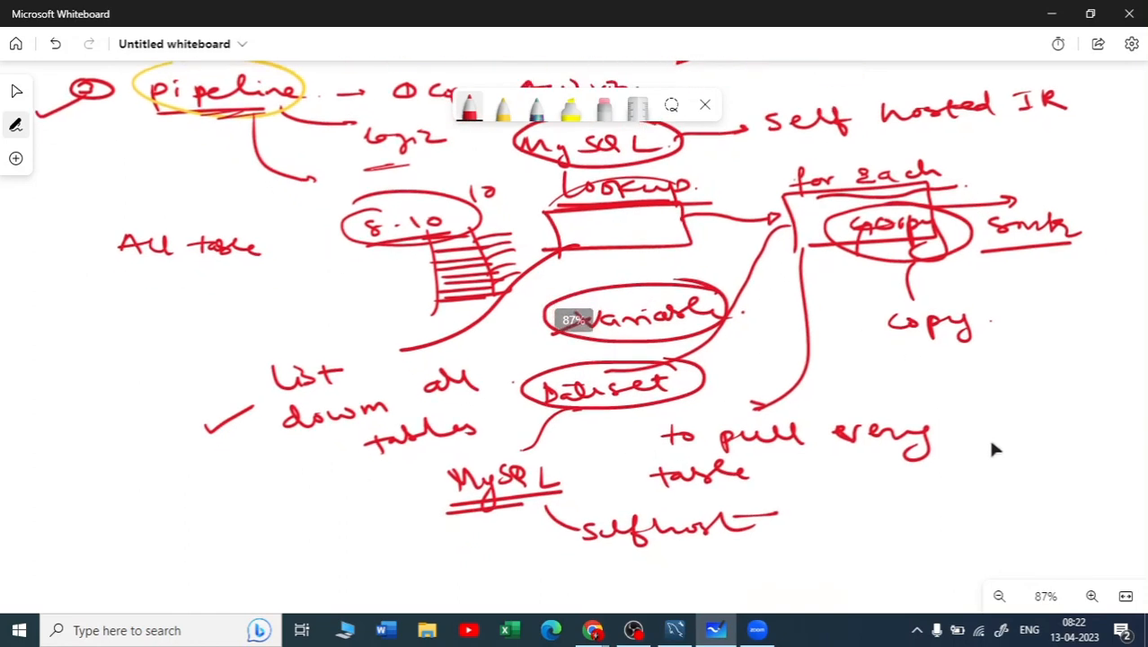
pyautogui.scroll(-5, 988, 359)
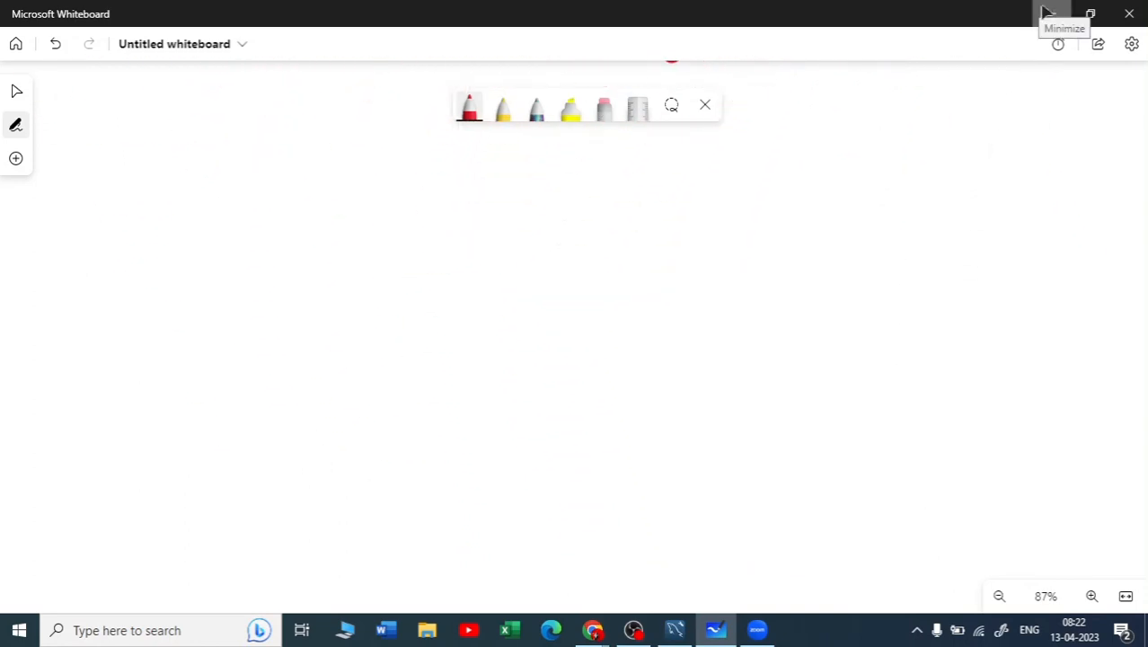
pyautogui.moveTo(269, 258)
pyautogui.mouseDown()
pyautogui.moveTo(255, 357)
pyautogui.moveTo(546, 341)
pyautogui.moveTo(198, 371)
pyautogui.mouseUp()
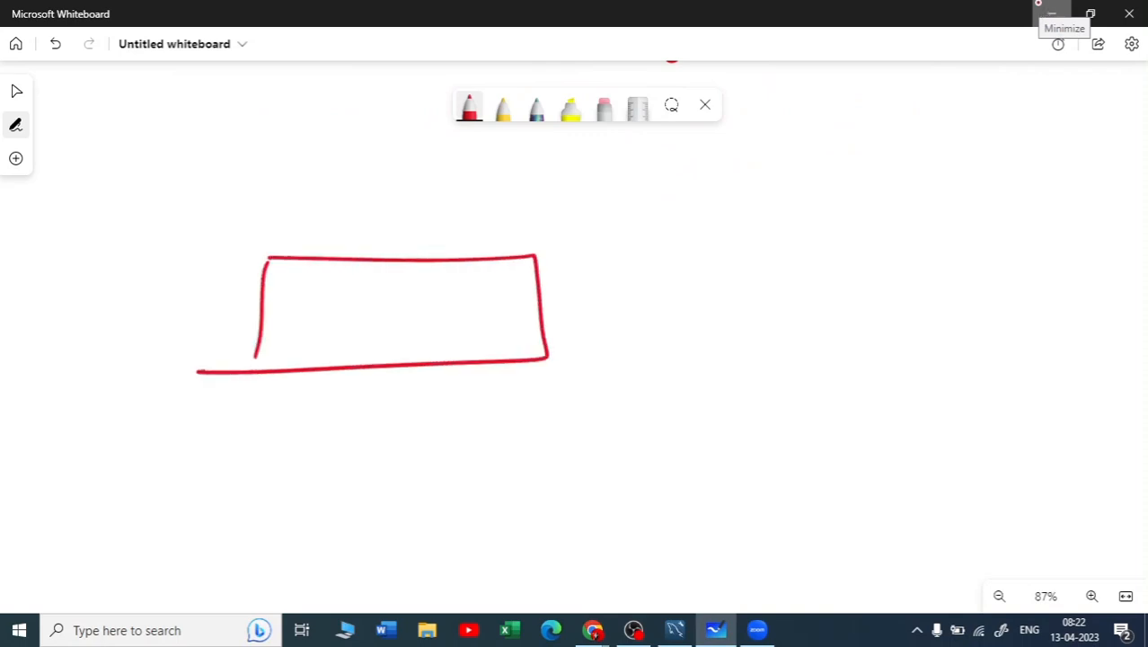
pyautogui.moveTo(279, 310); pyautogui.dragTo(316, 321)
pyautogui.moveTo(327, 316); pyautogui.dragTo(349, 331)
pyautogui.moveTo(362, 314)
pyautogui.mouseDown()
pyautogui.moveTo(366, 326)
pyautogui.moveTo(426, 317)
pyautogui.moveTo(431, 327)
pyautogui.mouseUp()
pyautogui.click(469, 315)
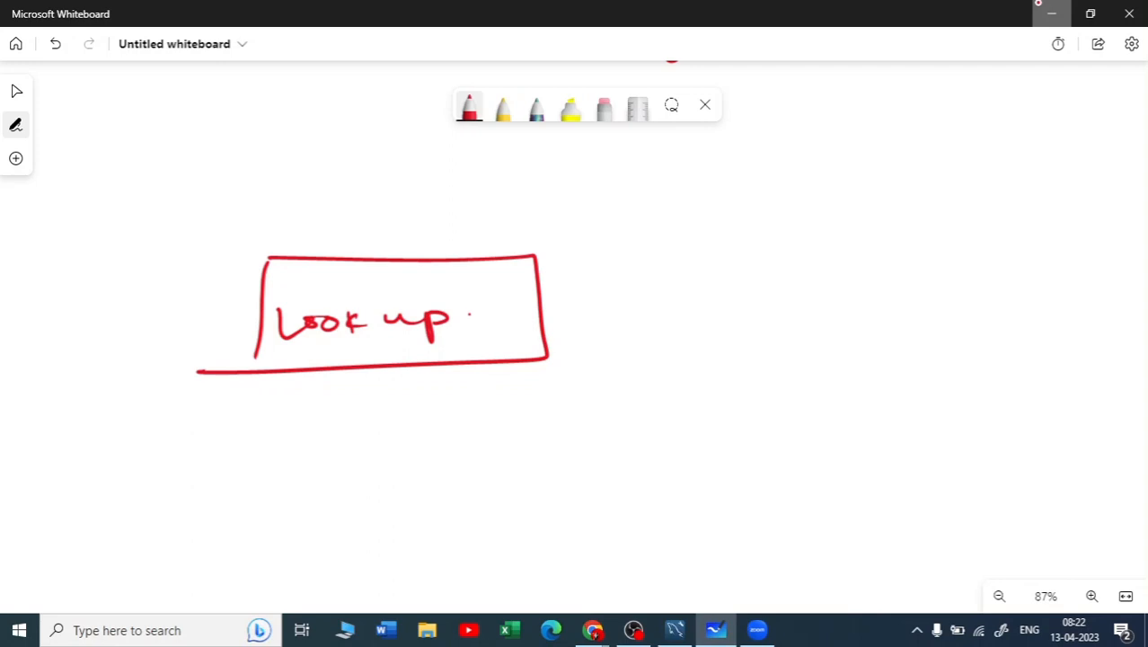
# Draw an arrow from the Look up box to a second box containing "for each" and "copy"
pyautogui.moveTo(542, 307); pyautogui.dragTo(719, 311)
pyautogui.moveTo(702, 303); pyautogui.dragTo(702, 319)
pyautogui.moveTo(719, 263)
pyautogui.mouseDown()
pyautogui.moveTo(723, 364)
pyautogui.moveTo(1006, 348)
pyautogui.moveTo(703, 363)
pyautogui.mouseUp()
pyautogui.moveTo(772, 307); pyautogui.dragTo(928, 316)
pyautogui.moveTo(941, 295); pyautogui.dragTo(965, 320)
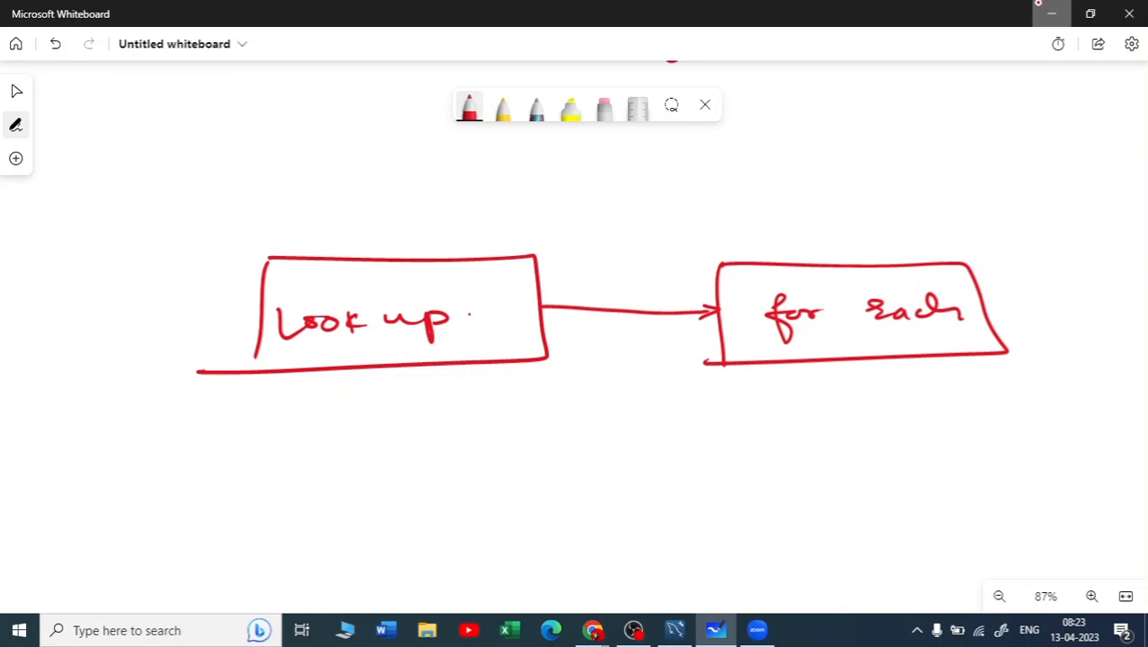
pyautogui.moveTo(859, 339); pyautogui.dragTo(846, 354)
pyautogui.moveTo(865, 345)
pyautogui.mouseDown()
pyautogui.moveTo(911, 348)
pyautogui.moveTo(924, 377)
pyautogui.mouseUp()
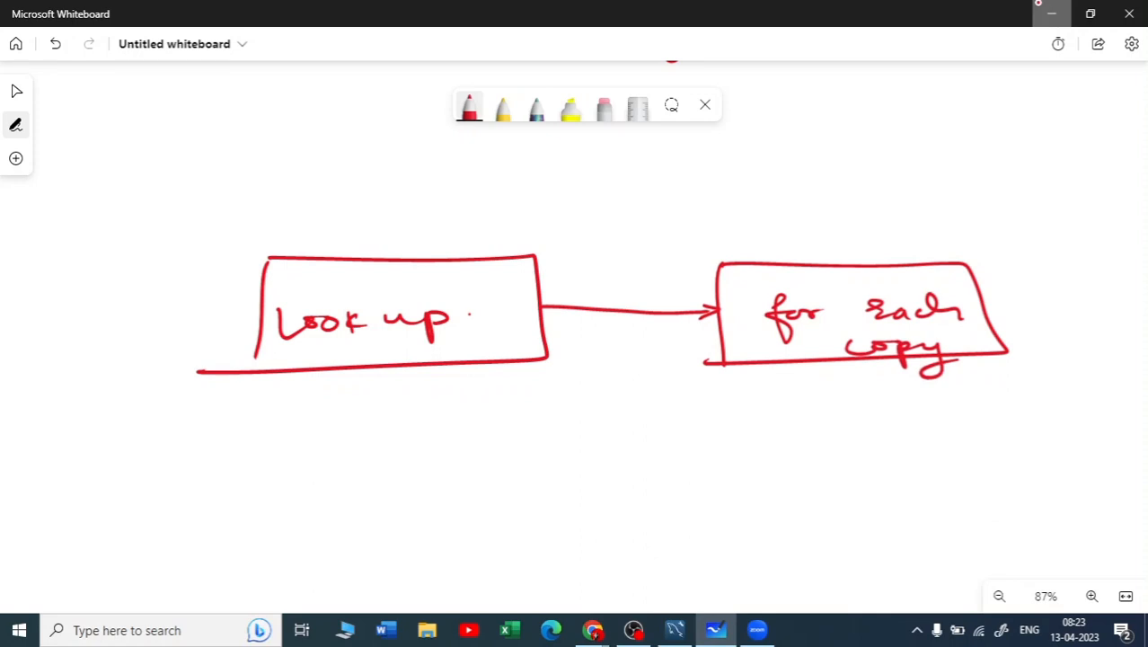
# Draw an arrow out of the Look up box to an underlined "MySQL" with the note "classic mode" beneath
pyautogui.moveTo(261, 299)
pyautogui.mouseDown()
pyautogui.moveTo(180, 289)
pyautogui.moveTo(188, 282)
pyautogui.mouseUp()
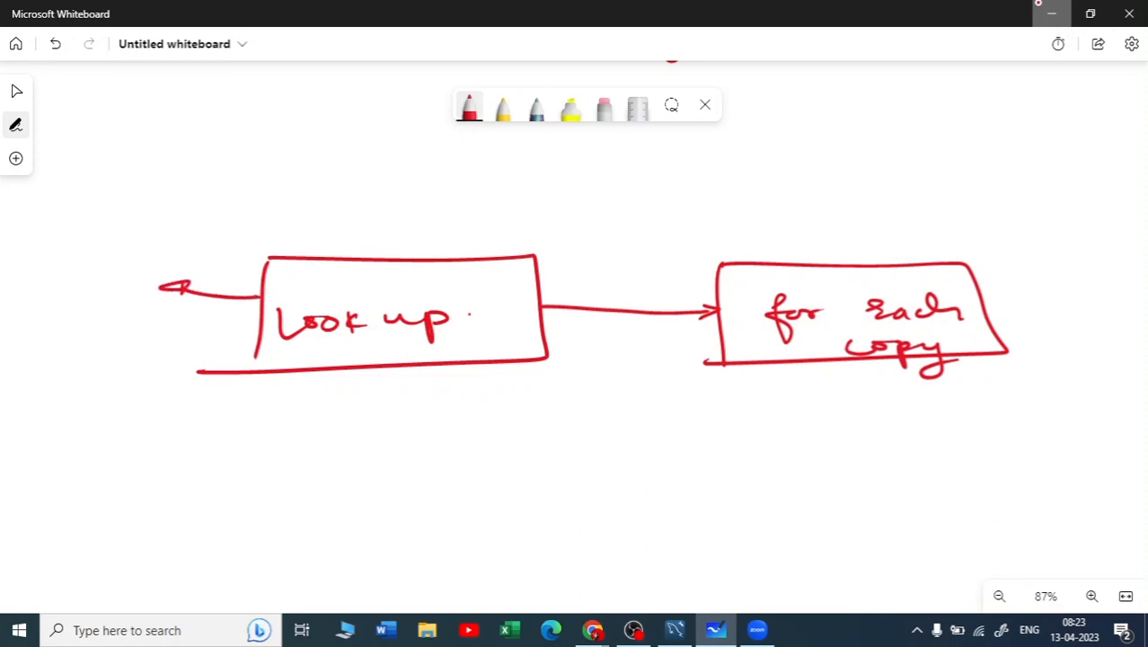
pyautogui.moveTo(78, 262)
pyautogui.mouseDown()
pyautogui.moveTo(83, 241)
pyautogui.moveTo(131, 272)
pyautogui.moveTo(150, 252)
pyautogui.mouseUp()
pyautogui.moveTo(167, 235); pyautogui.dragTo(187, 243)
pyautogui.moveTo(202, 230); pyautogui.dragTo(237, 238)
pyautogui.moveTo(94, 268); pyautogui.dragTo(243, 257)
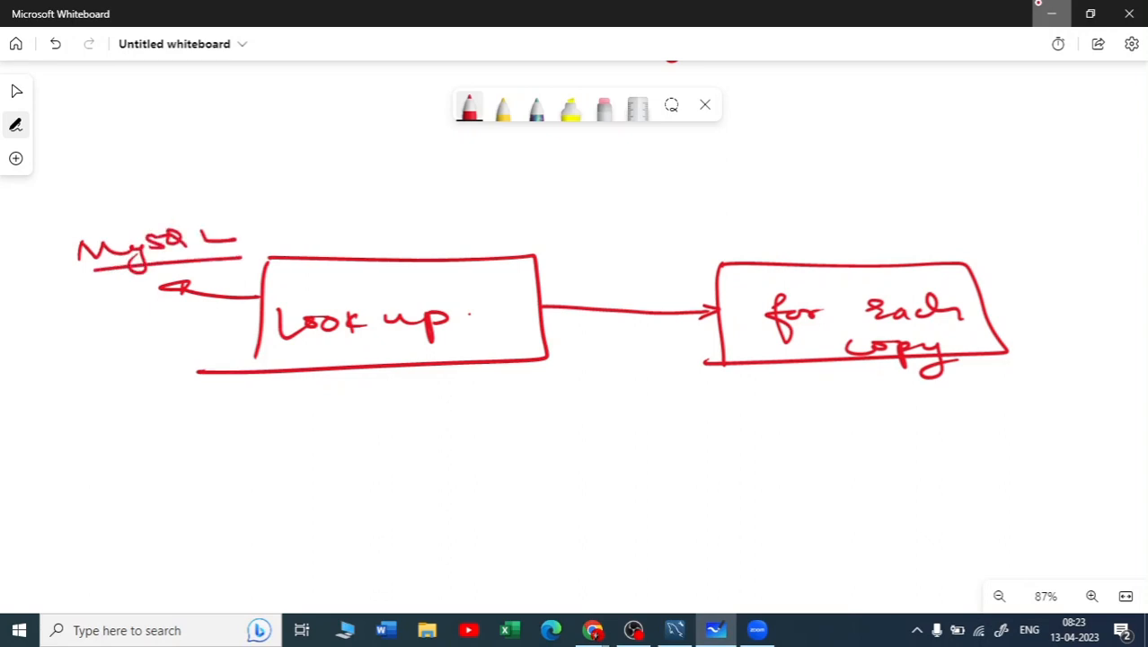
pyautogui.moveTo(79, 306); pyautogui.dragTo(194, 300)
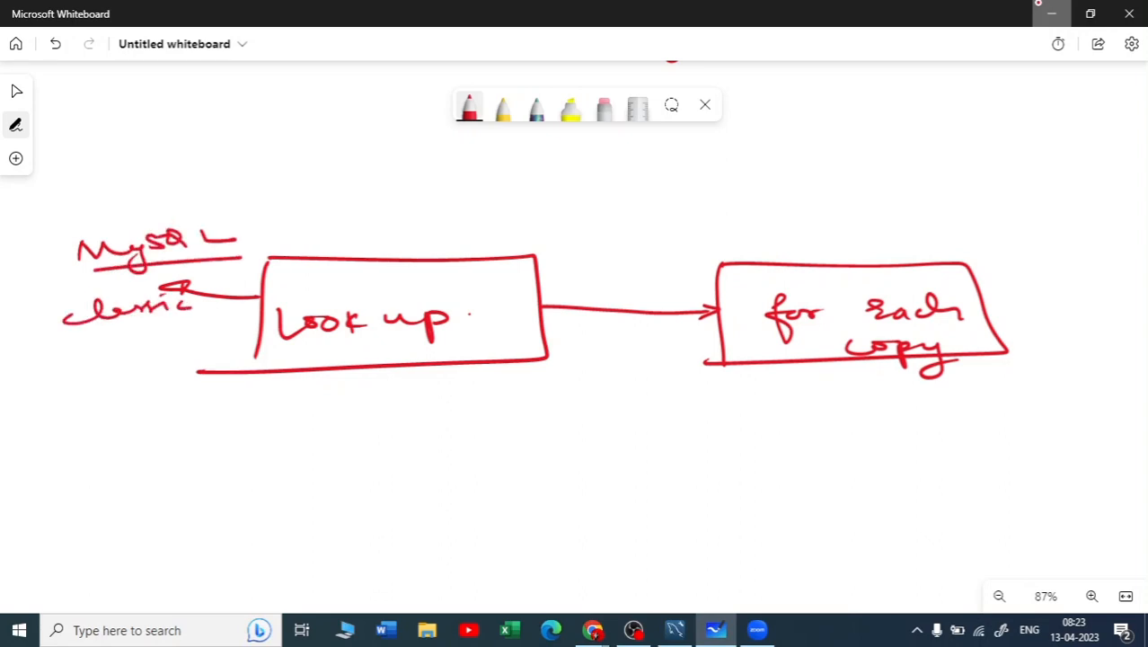
pyautogui.moveTo(104, 345)
pyautogui.mouseDown()
pyautogui.moveTo(187, 315)
pyautogui.moveTo(226, 329)
pyautogui.mouseUp()
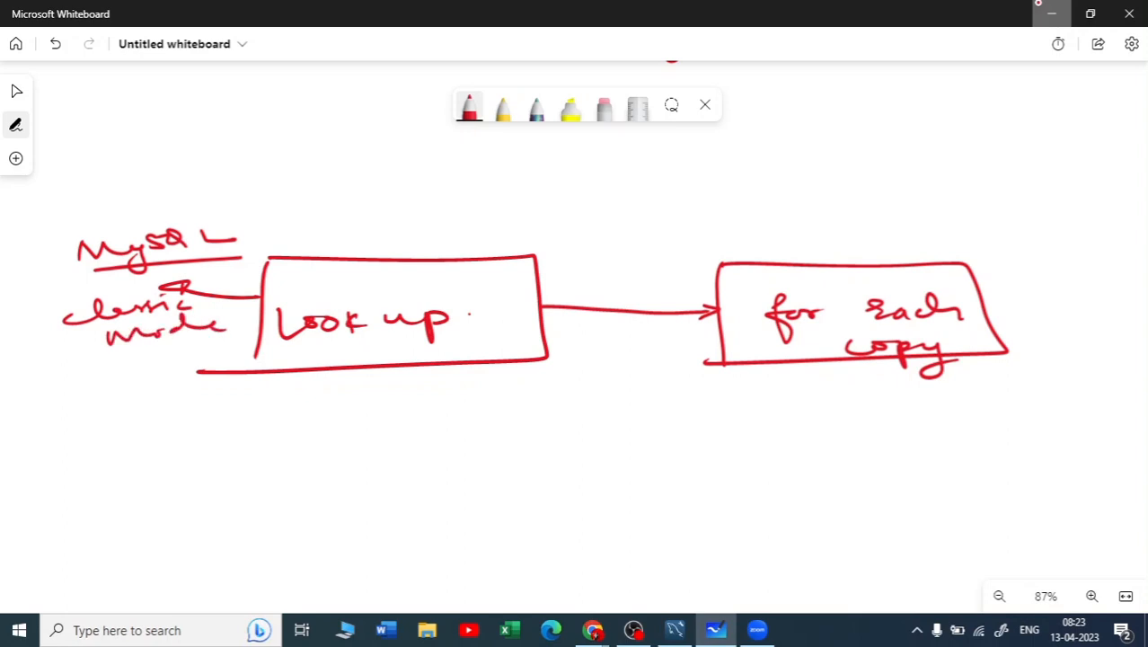
# Sketch a small table with row lines below the Look up box and circle the "MySQL" source label
pyautogui.moveTo(329, 395)
pyautogui.mouseDown()
pyautogui.moveTo(329, 463)
pyautogui.moveTo(427, 395)
pyautogui.mouseUp()
pyautogui.moveTo(428, 395)
pyautogui.mouseDown()
pyautogui.moveTo(433, 463)
pyautogui.moveTo(329, 463)
pyautogui.mouseUp()
pyautogui.moveTo(329, 418)
pyautogui.mouseDown()
pyautogui.moveTo(410, 415)
pyautogui.moveTo(412, 431)
pyautogui.mouseUp()
pyautogui.moveTo(329, 452); pyautogui.dragTo(419, 462)
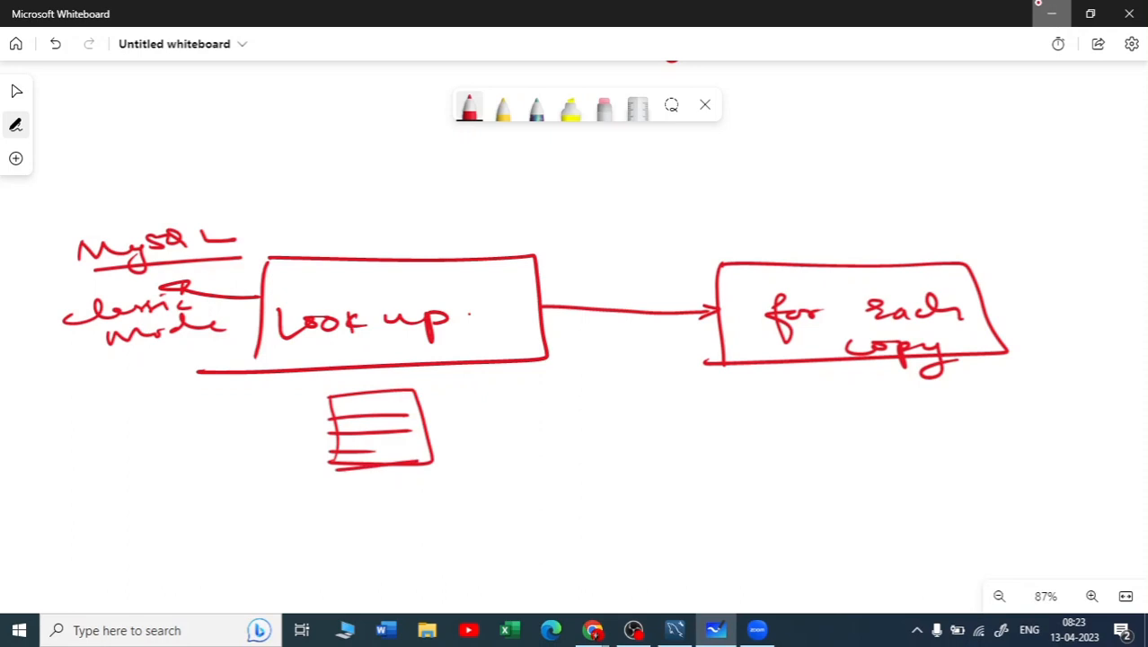
pyautogui.moveTo(236, 215)
pyautogui.mouseDown()
pyautogui.moveTo(74, 236)
pyautogui.moveTo(258, 222)
pyautogui.moveTo(221, 213)
pyautogui.mouseUp()
# Draw an arrow from the for each box to "MySQL", with an arrow pointing up to it from "(Variable)"
pyautogui.moveTo(715, 326); pyautogui.dragTo(616, 369)
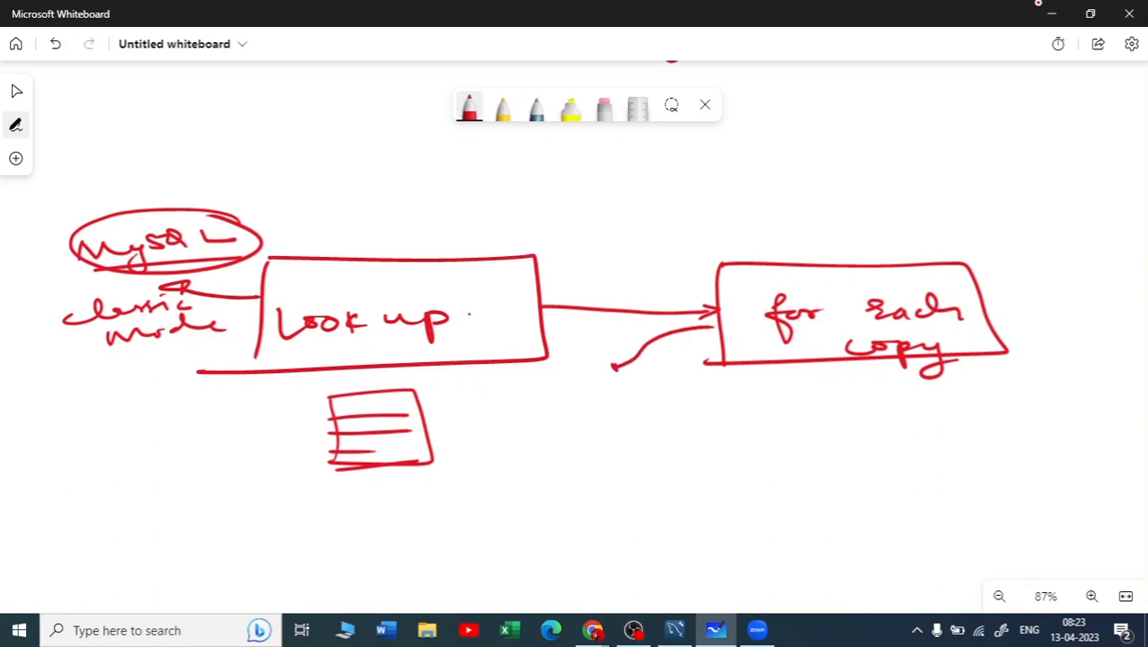
pyautogui.moveTo(550, 410)
pyautogui.mouseDown()
pyautogui.moveTo(575, 395)
pyautogui.moveTo(607, 410)
pyautogui.moveTo(596, 424)
pyautogui.mouseUp()
pyautogui.moveTo(632, 381)
pyautogui.mouseDown()
pyautogui.moveTo(618, 397)
pyautogui.moveTo(701, 389)
pyautogui.mouseUp()
pyautogui.moveTo(595, 428)
pyautogui.mouseDown()
pyautogui.moveTo(600, 454)
pyautogui.moveTo(593, 424)
pyautogui.moveTo(614, 437)
pyautogui.mouseUp()
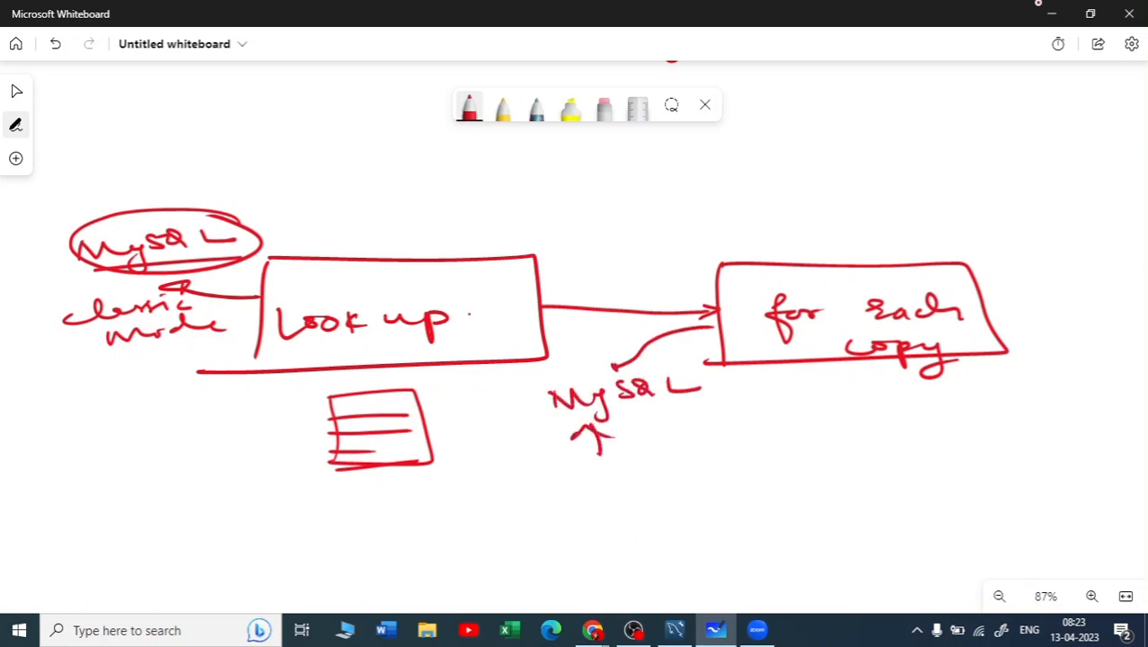
pyautogui.moveTo(575, 473); pyautogui.dragTo(628, 485)
pyautogui.moveTo(637, 477)
pyautogui.mouseDown()
pyautogui.moveTo(676, 478)
pyautogui.moveTo(708, 460)
pyautogui.moveTo(741, 465)
pyautogui.moveTo(737, 485)
pyautogui.mouseUp()
pyautogui.moveTo(573, 452)
pyautogui.mouseDown()
pyautogui.moveTo(553, 466)
pyautogui.moveTo(616, 507)
pyautogui.mouseUp()
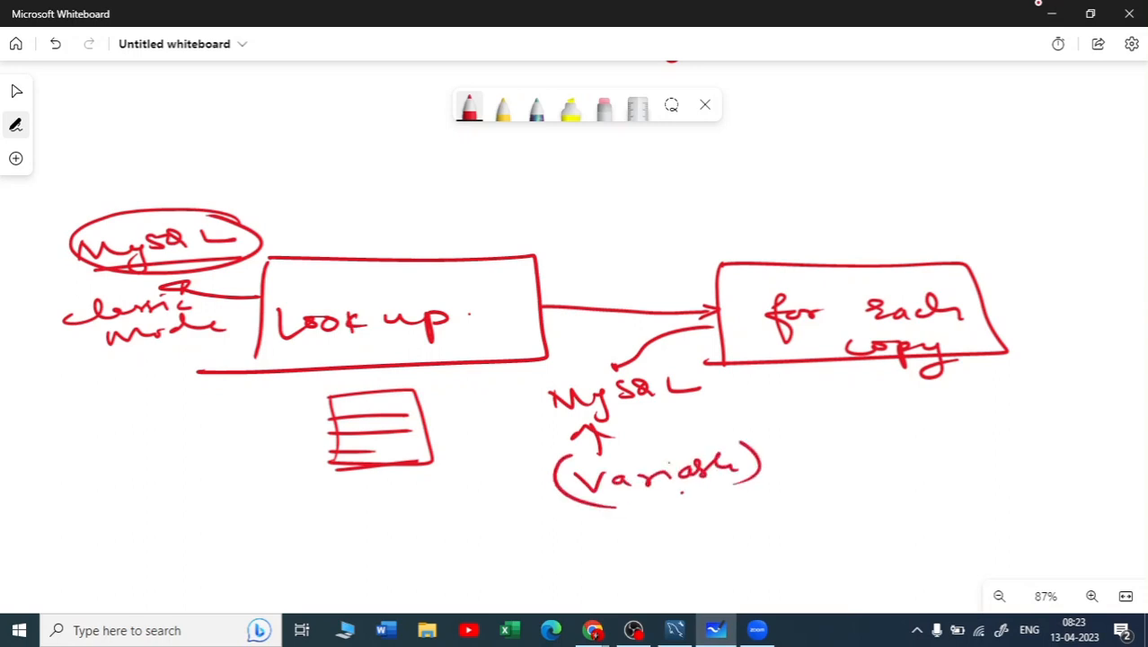
# Draw an outgoing arrow from the for each box to an underlined "CSV"
pyautogui.moveTo(985, 313); pyautogui.dragTo(1040, 298)
pyautogui.moveTo(1026, 294); pyautogui.dragTo(1033, 308)
pyautogui.hscroll(1, 835, 516)
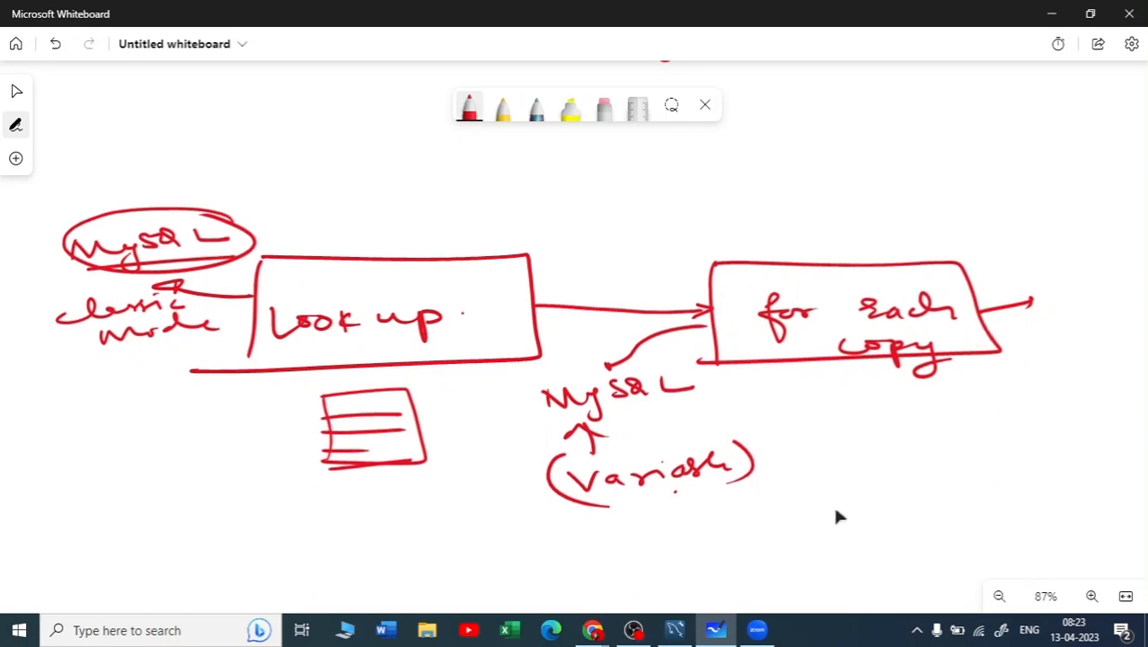
pyautogui.hscroll(3, 835, 511)
pyautogui.scroll(-1, 822, 505)
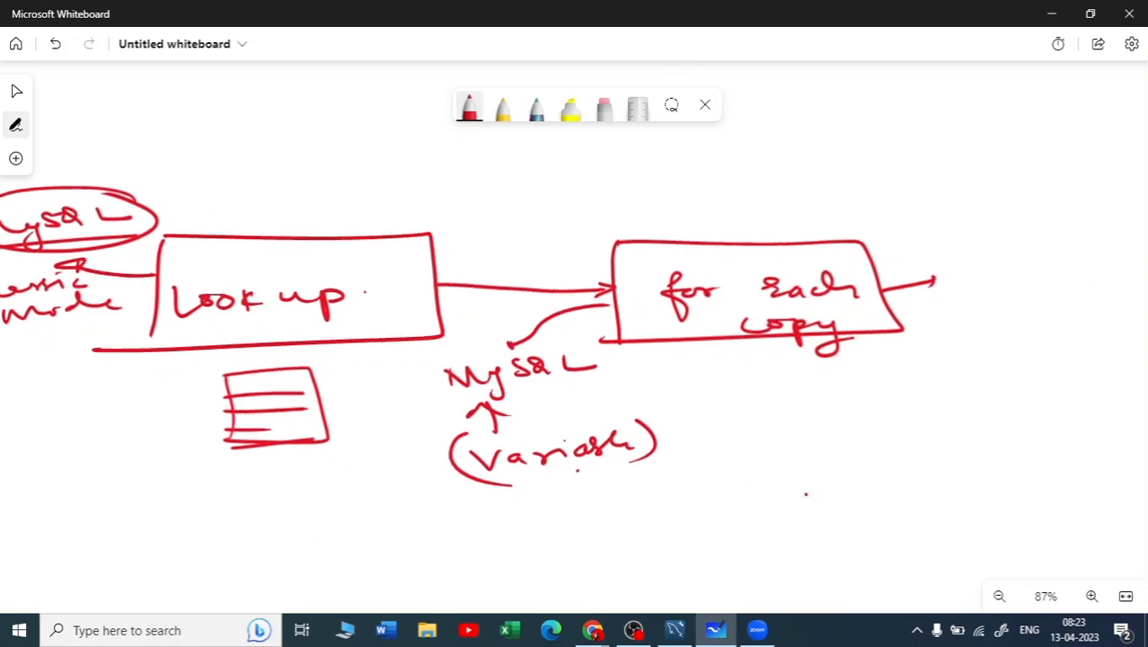
pyautogui.moveTo(977, 280)
pyautogui.mouseDown()
pyautogui.moveTo(966, 285)
pyautogui.moveTo(986, 300)
pyautogui.moveTo(1053, 279)
pyautogui.mouseUp()
pyautogui.moveTo(958, 317); pyautogui.dragTo(1063, 308)
# Write "parquet" above "CSV" and enclose it in a box
pyautogui.moveTo(952, 212)
pyautogui.mouseDown()
pyautogui.moveTo(957, 237)
pyautogui.moveTo(990, 216)
pyautogui.moveTo(1030, 216)
pyautogui.moveTo(1026, 224)
pyautogui.mouseUp()
pyautogui.moveTo(1035, 214); pyautogui.dragTo(1086, 203)
pyautogui.moveTo(1091, 191); pyautogui.dragTo(1091, 210)
pyautogui.moveTo(932, 243); pyautogui.dragTo(1111, 223)
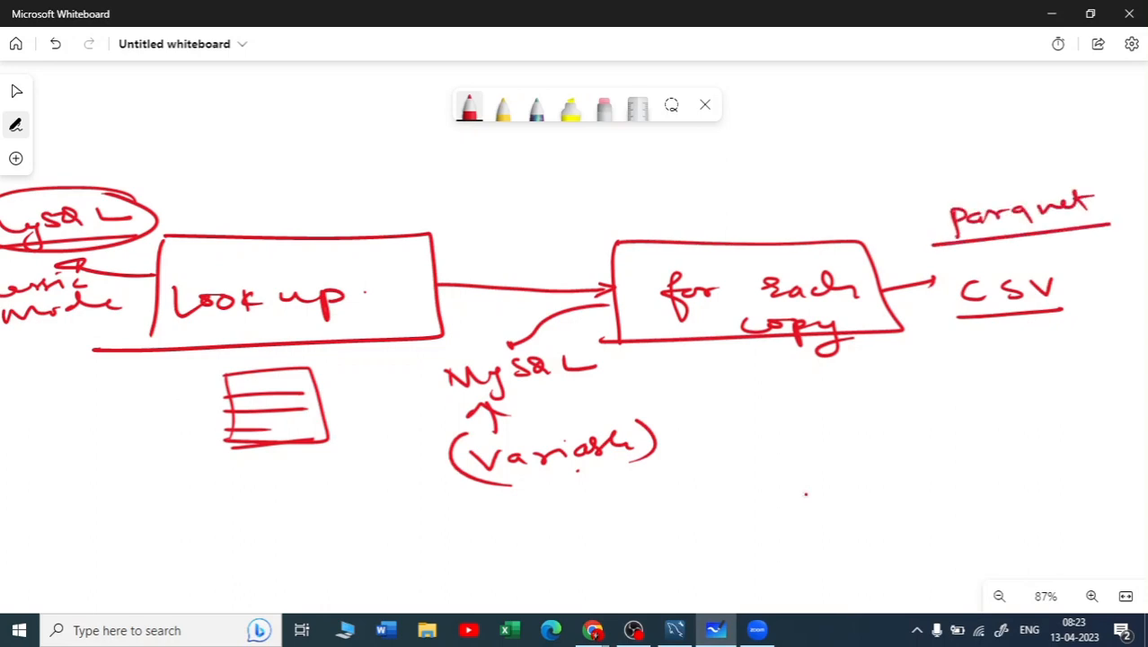
pyautogui.moveTo(934, 205); pyautogui.dragTo(939, 248)
pyautogui.moveTo(920, 205)
pyautogui.mouseDown()
pyautogui.moveTo(997, 188)
pyautogui.moveTo(1112, 224)
pyautogui.mouseUp()
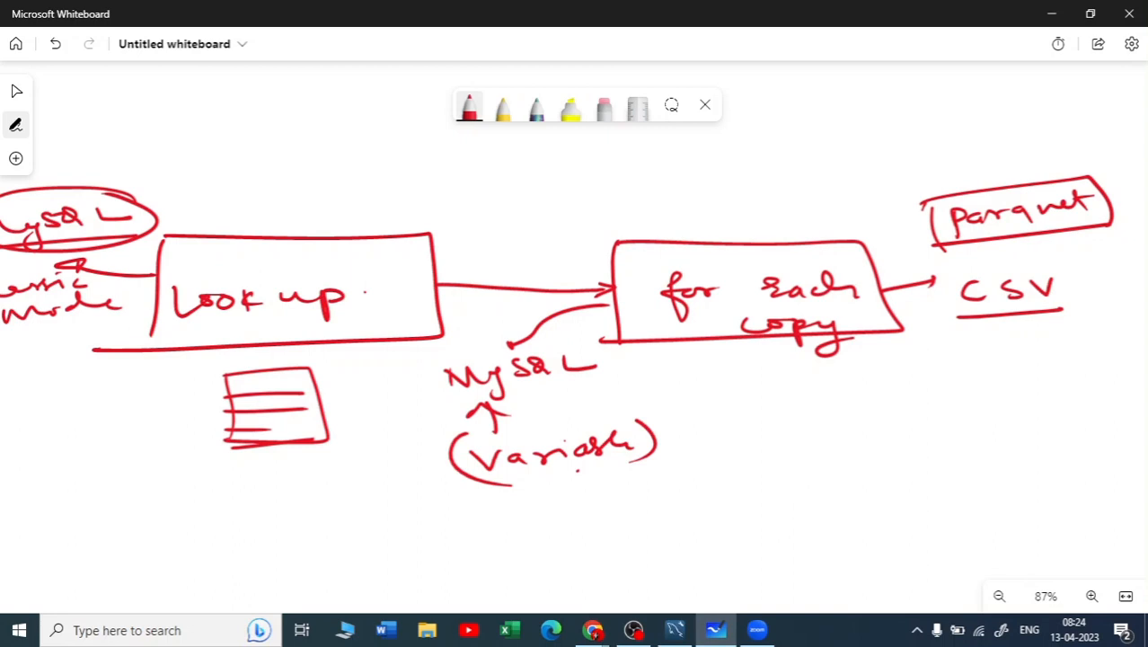
pyautogui.click(928, 206)
# Write "ADF" above the pipeline diagram and underline it
pyautogui.moveTo(591, 179)
pyautogui.mouseDown()
pyautogui.moveTo(607, 154)
pyautogui.moveTo(625, 179)
pyautogui.mouseUp()
pyautogui.moveTo(595, 169); pyautogui.dragTo(639, 179)
pyautogui.moveTo(640, 158)
pyautogui.mouseDown()
pyautogui.moveTo(641, 178)
pyautogui.moveTo(665, 179)
pyautogui.mouseUp()
pyautogui.moveTo(665, 156); pyautogui.dragTo(681, 153)
pyautogui.moveTo(666, 168); pyautogui.dragTo(677, 167)
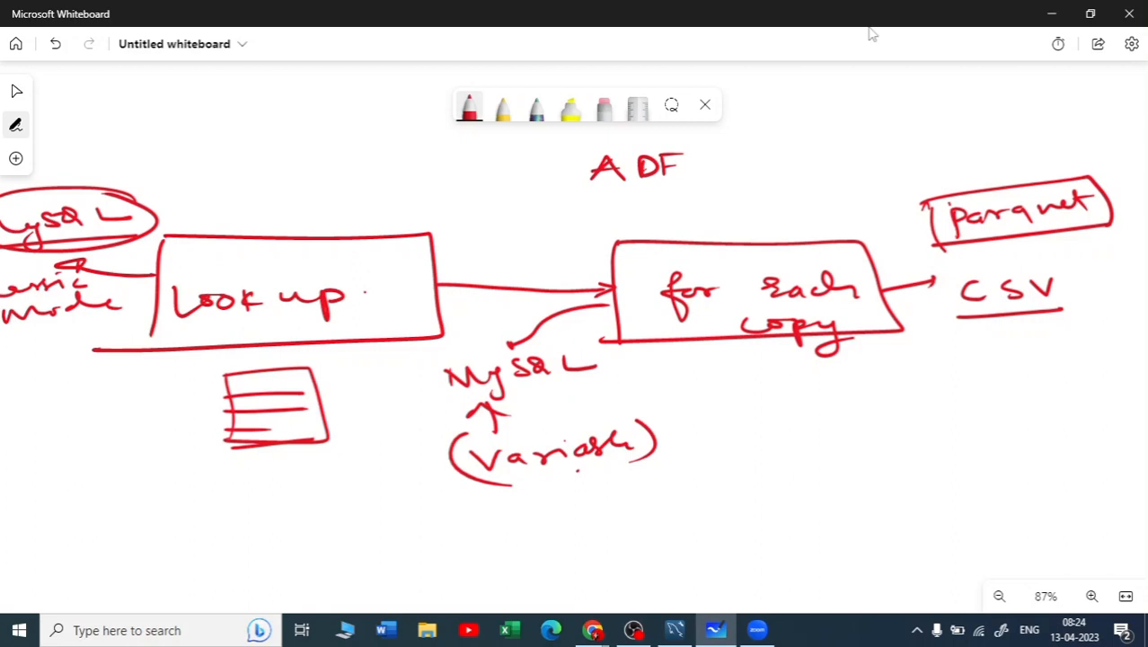
pyautogui.moveTo(589, 190); pyautogui.dragTo(693, 187)
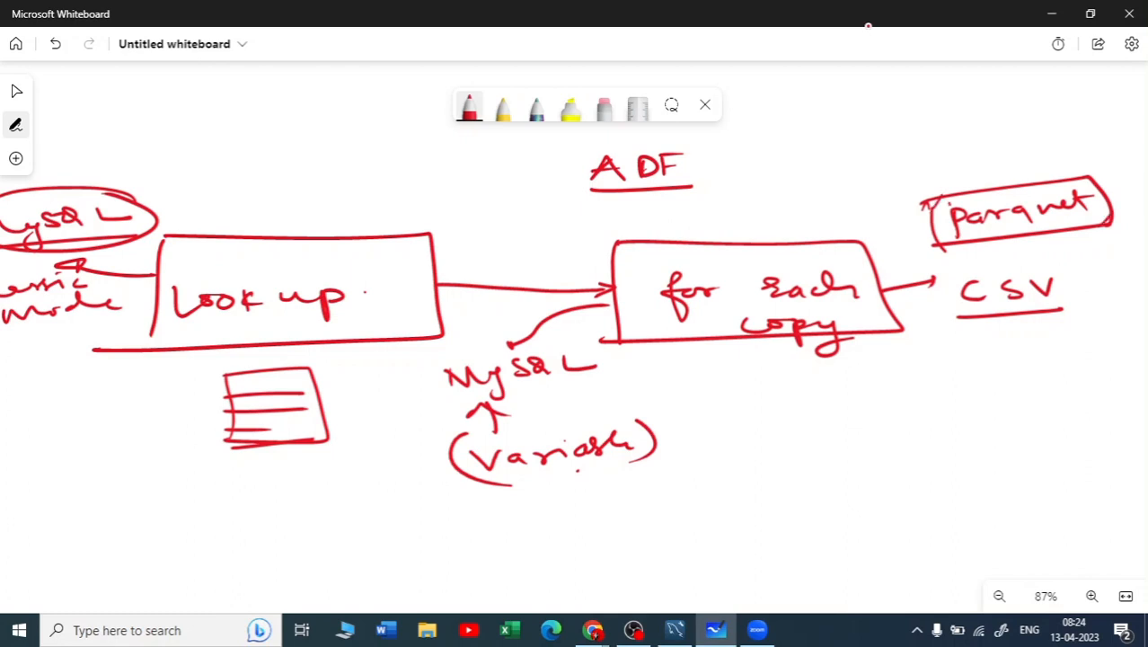
# Strike through the boxed "parquet" and write "CSV" above it
pyautogui.moveTo(936, 230); pyautogui.dragTo(1125, 203)
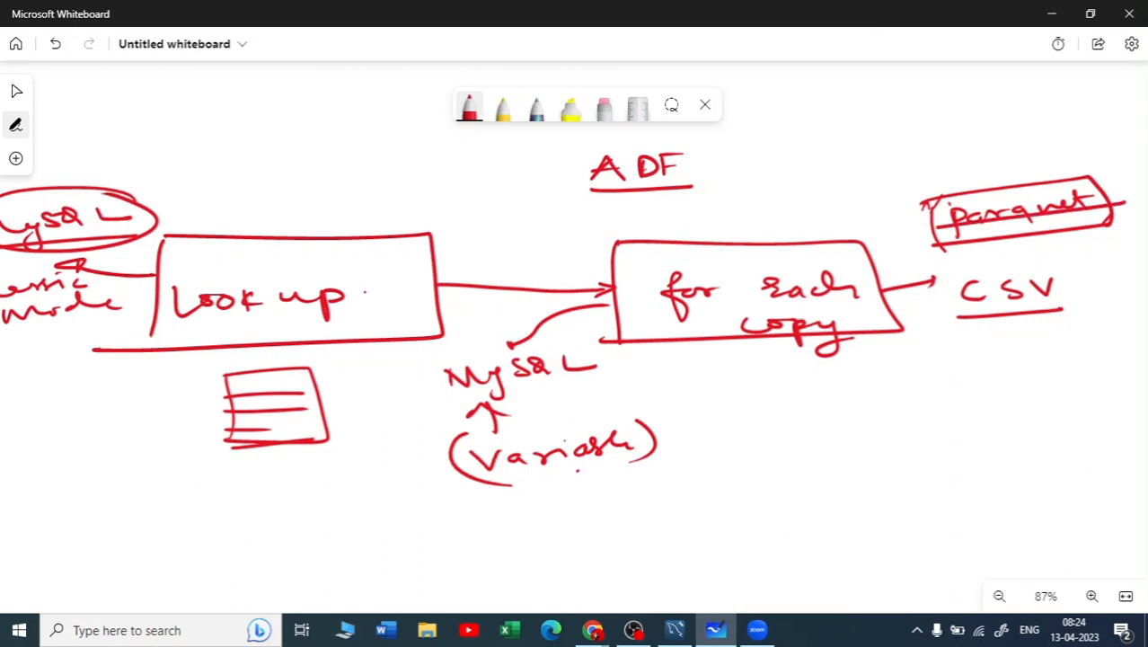
pyautogui.moveTo(960, 171)
pyautogui.mouseDown()
pyautogui.moveTo(944, 180)
pyautogui.moveTo(966, 185)
pyautogui.mouseUp()
pyautogui.moveTo(974, 169)
pyautogui.mouseDown()
pyautogui.moveTo(986, 172)
pyautogui.moveTo(972, 183)
pyautogui.moveTo(1013, 163)
pyautogui.mouseUp()
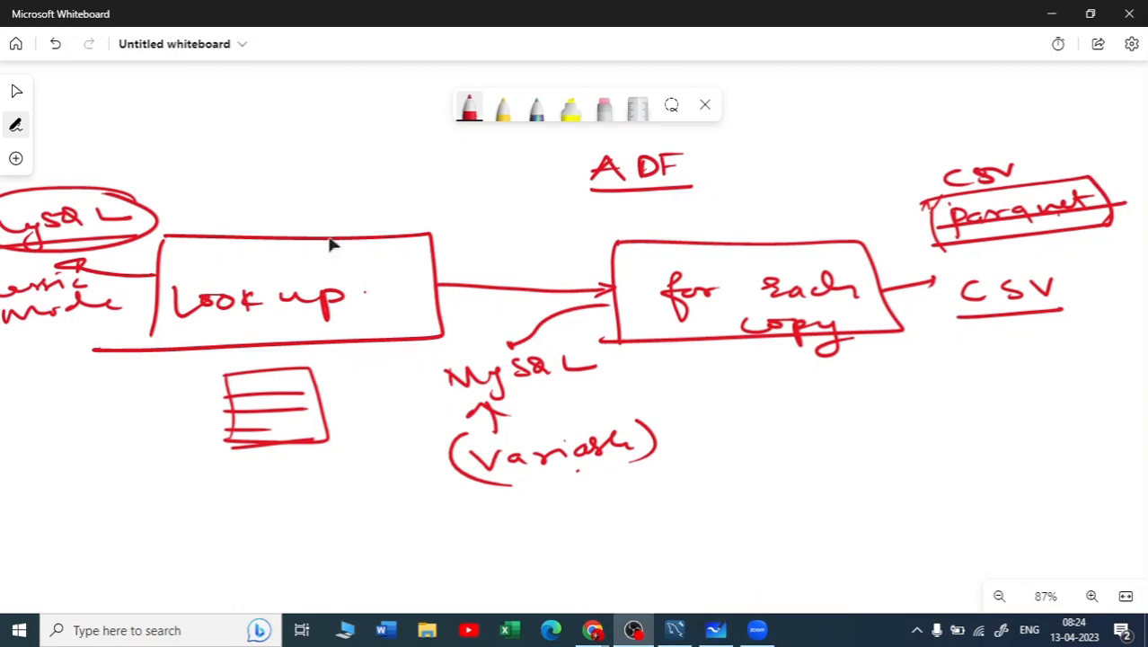
# Switch to Azure Data Factory and create a new pipeline under Pipelines
pyautogui.click(1051, 14)
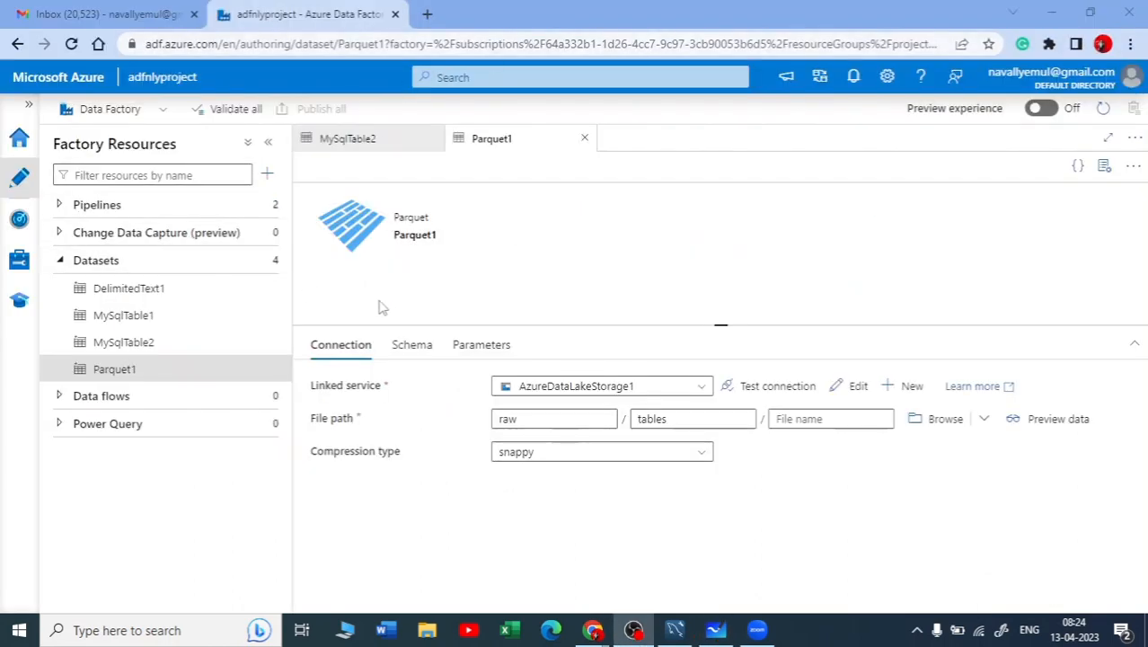
pyautogui.click(59, 205)
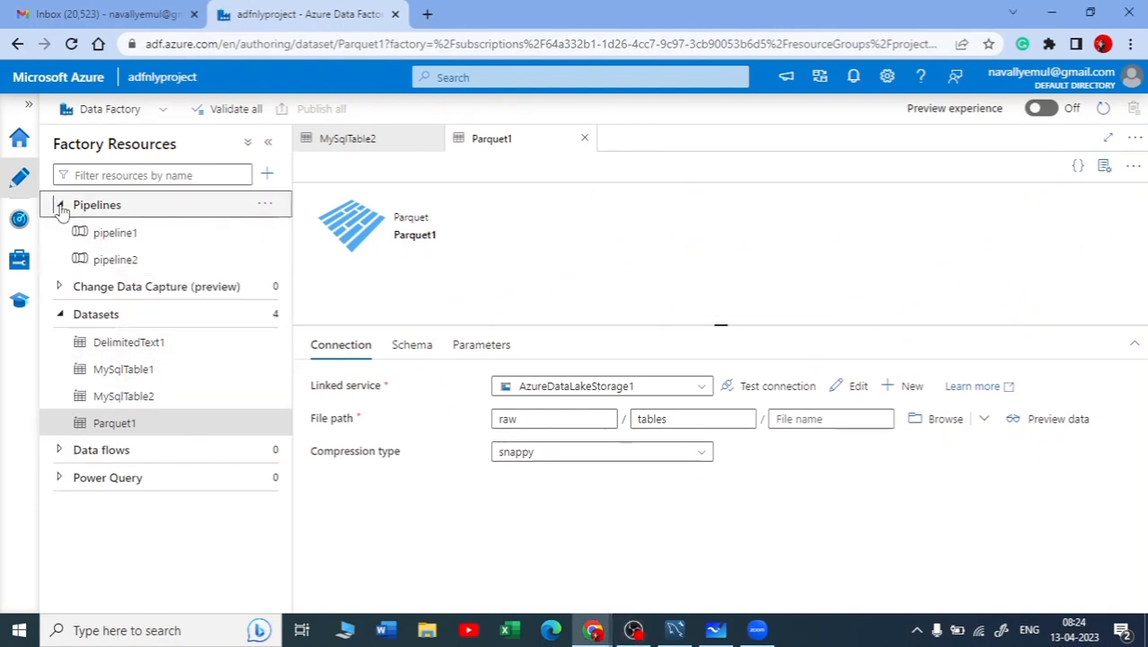
pyautogui.click(267, 205)
pyautogui.click(305, 226)
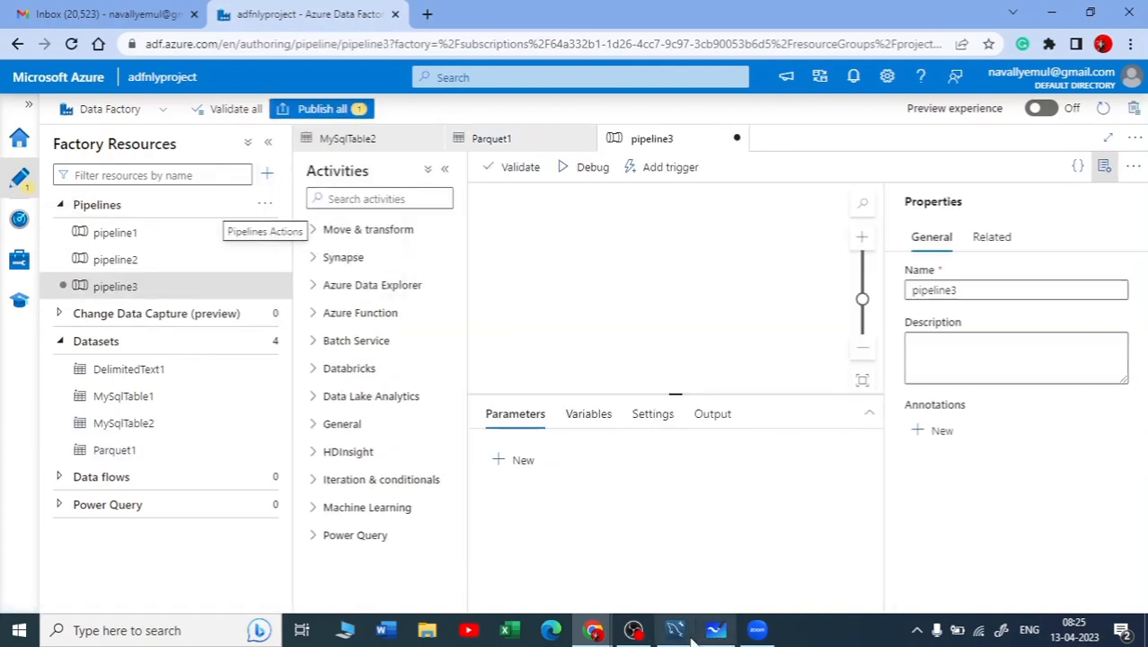
# Return to Microsoft Whiteboard and review the flow from the MySQL source through Look up to for each
pyautogui.click(717, 632)
pyautogui.moveTo(426, 535); pyautogui.dragTo(553, 549)
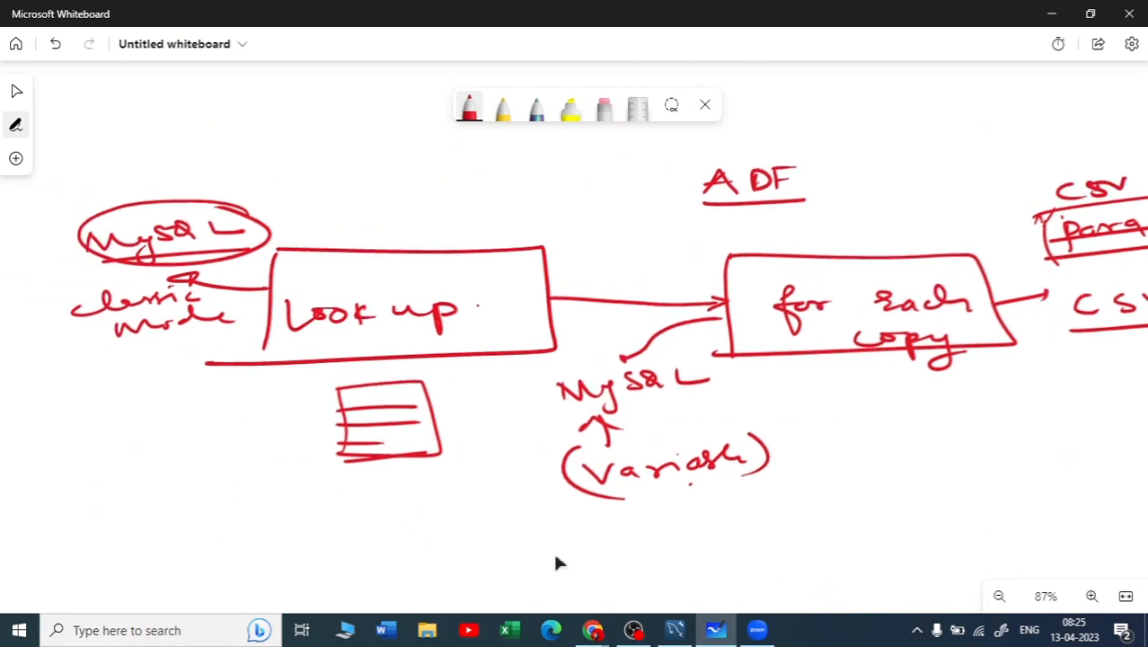
# Switch to Azure Data Factory, add a Lookup activity to the pipeline3 canvas and hide the pipeline properties
pyautogui.click(1049, 15)
pyautogui.click(373, 199)
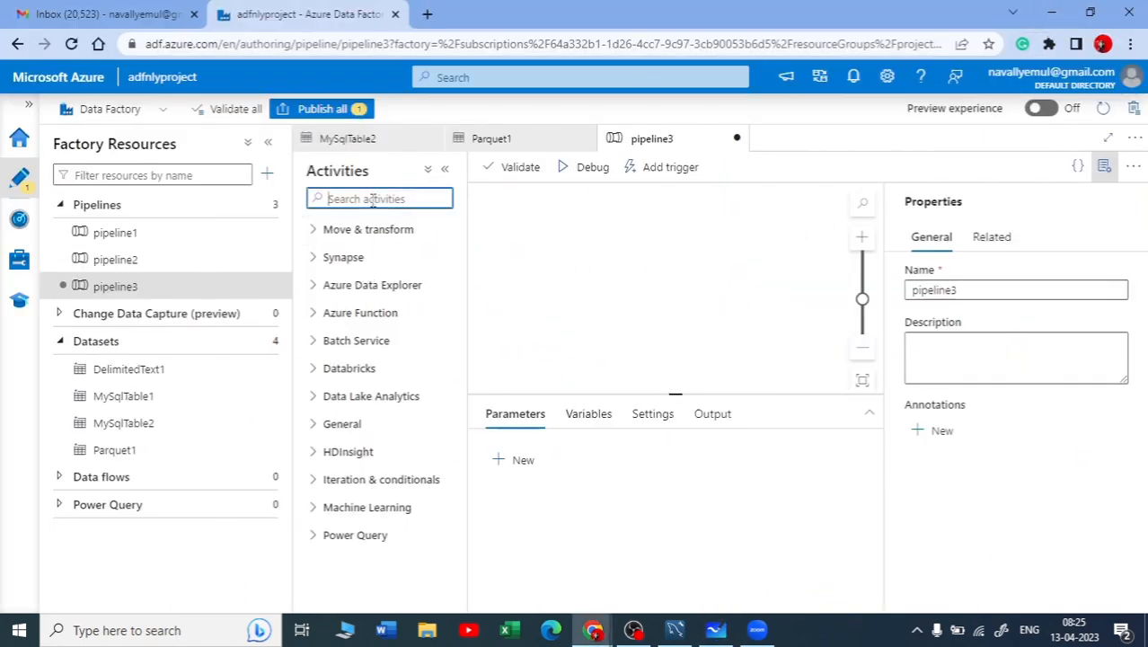
pyautogui.write('look')
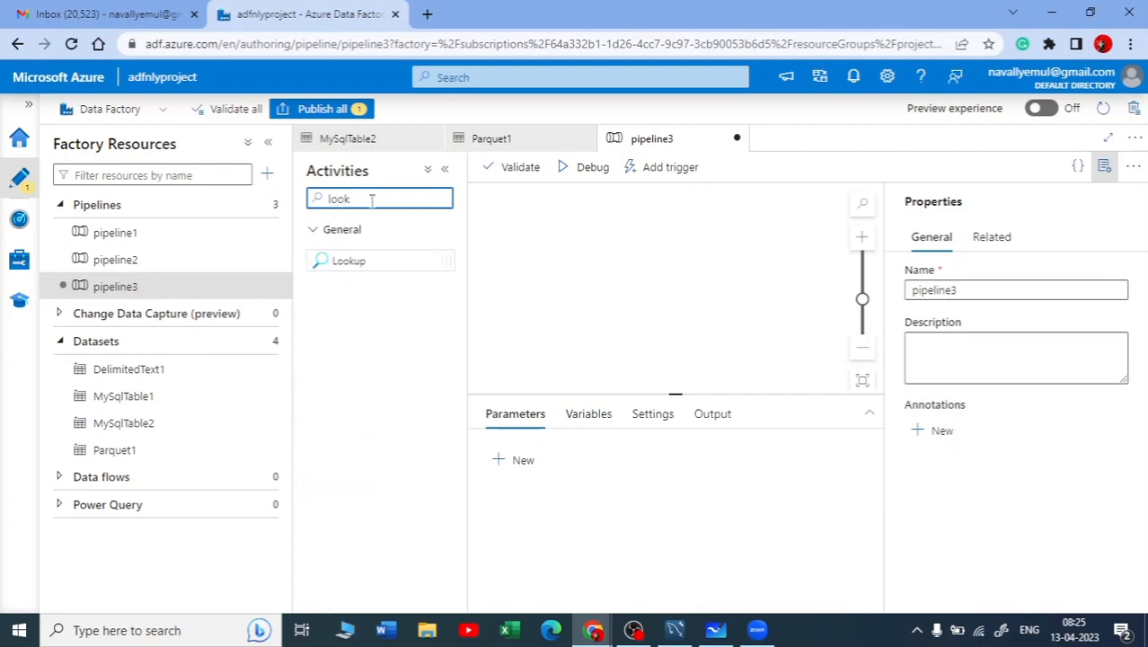
pyautogui.moveTo(358, 258); pyautogui.dragTo(593, 252)
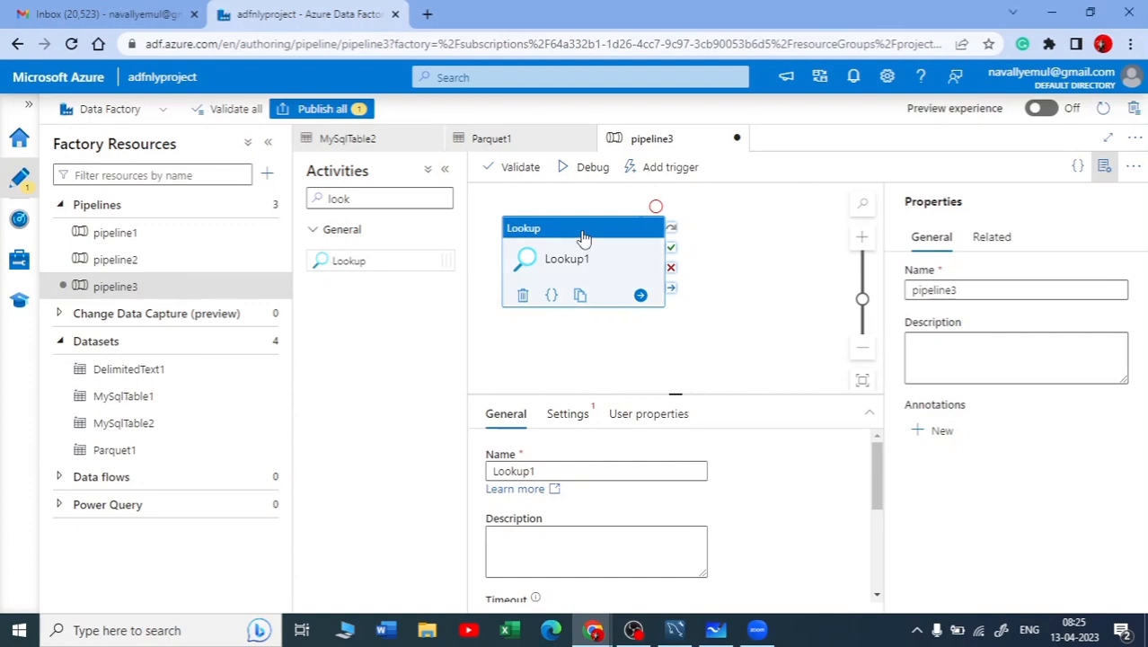
pyautogui.moveTo(593, 266); pyautogui.dragTo(613, 275)
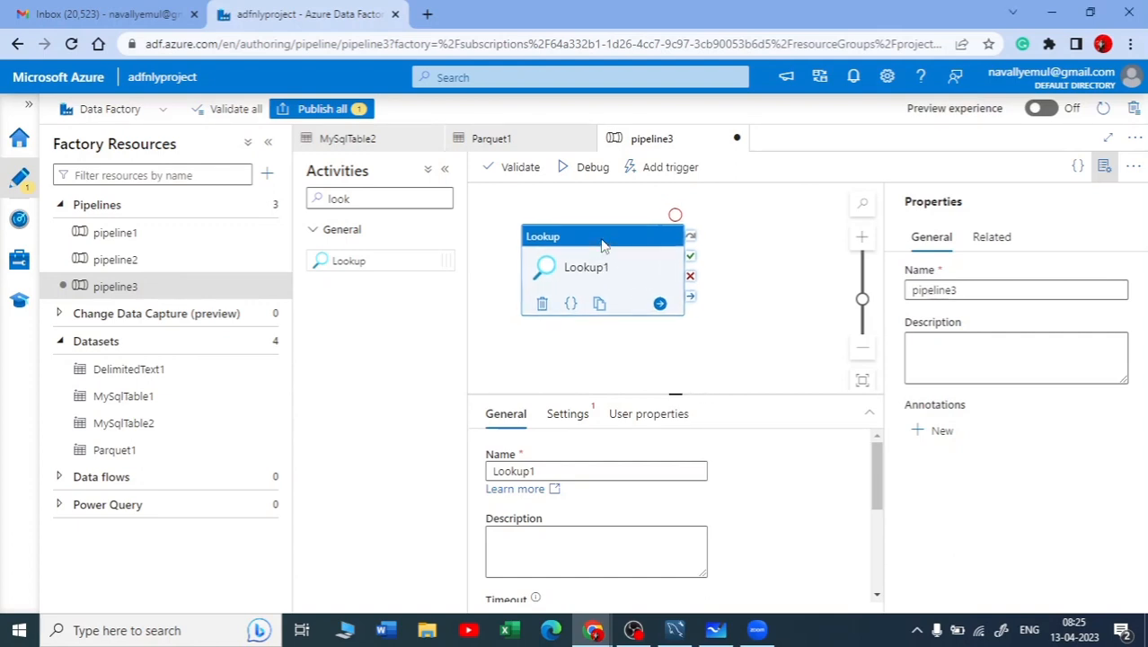
pyautogui.click(1104, 166)
# Set the Lookup activity's source dataset to MySqlTable1 and make it use a Query instead of the table
pyautogui.scroll(-3, 709, 475)
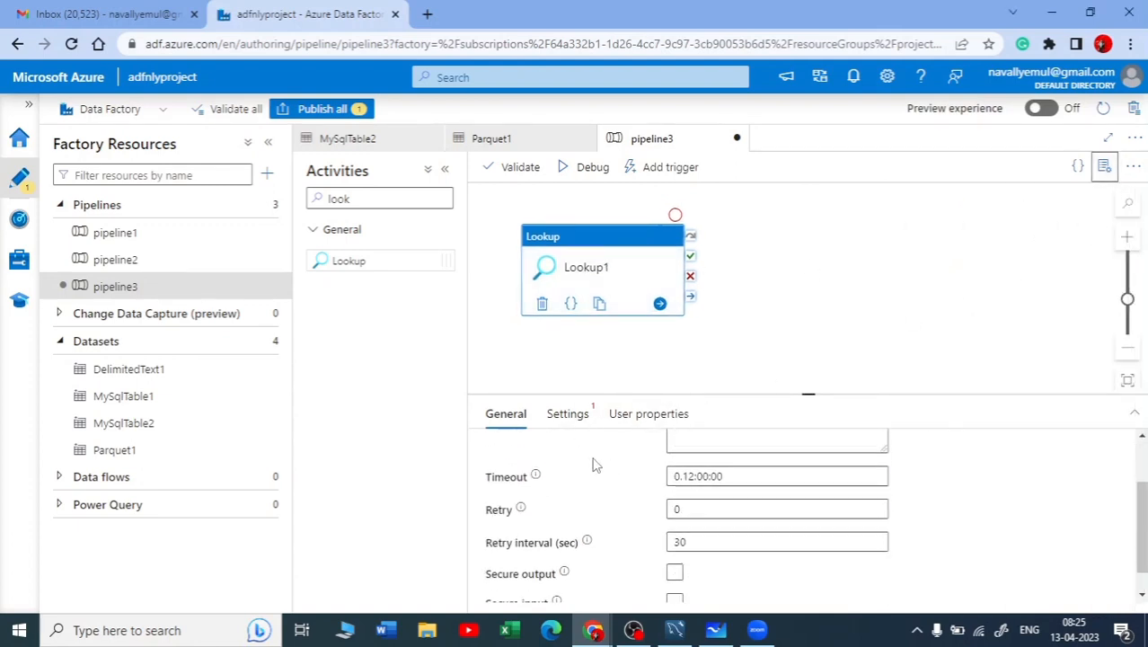
pyautogui.scroll(3, 736, 469)
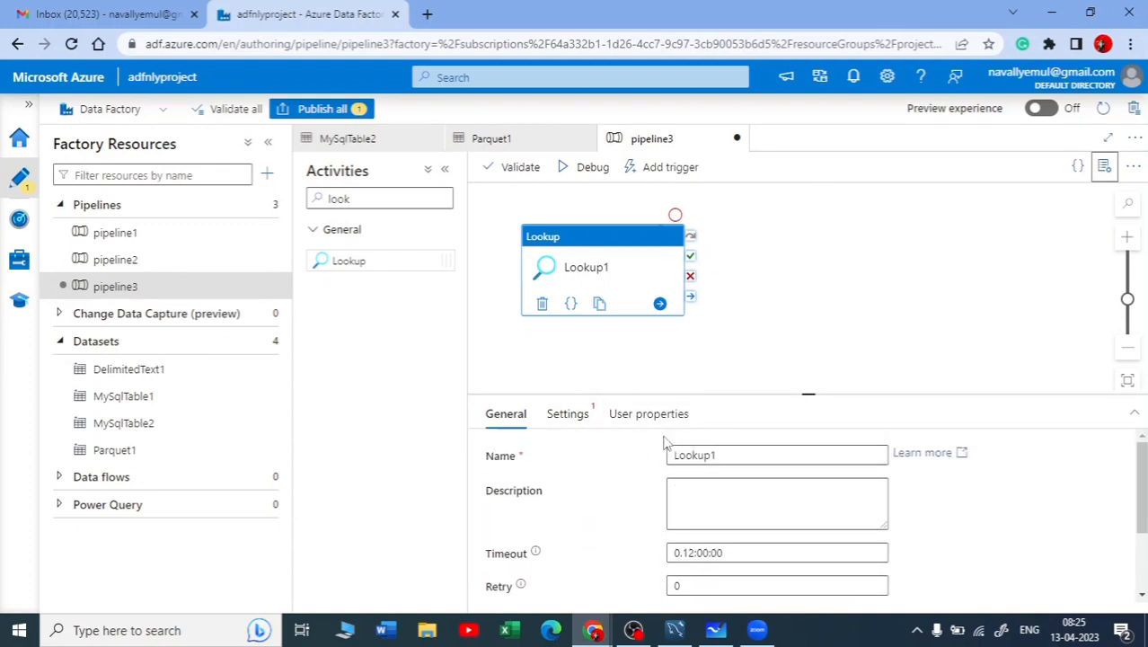
pyautogui.click(568, 415)
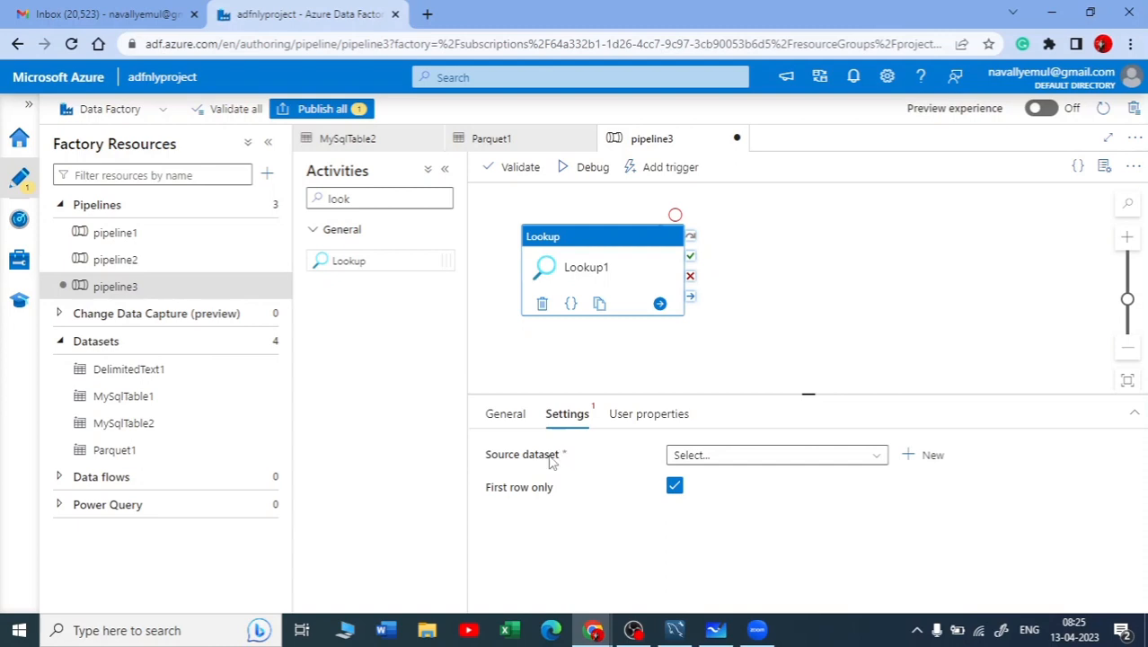
pyautogui.click(876, 456)
pyautogui.scroll(-1, 791, 534)
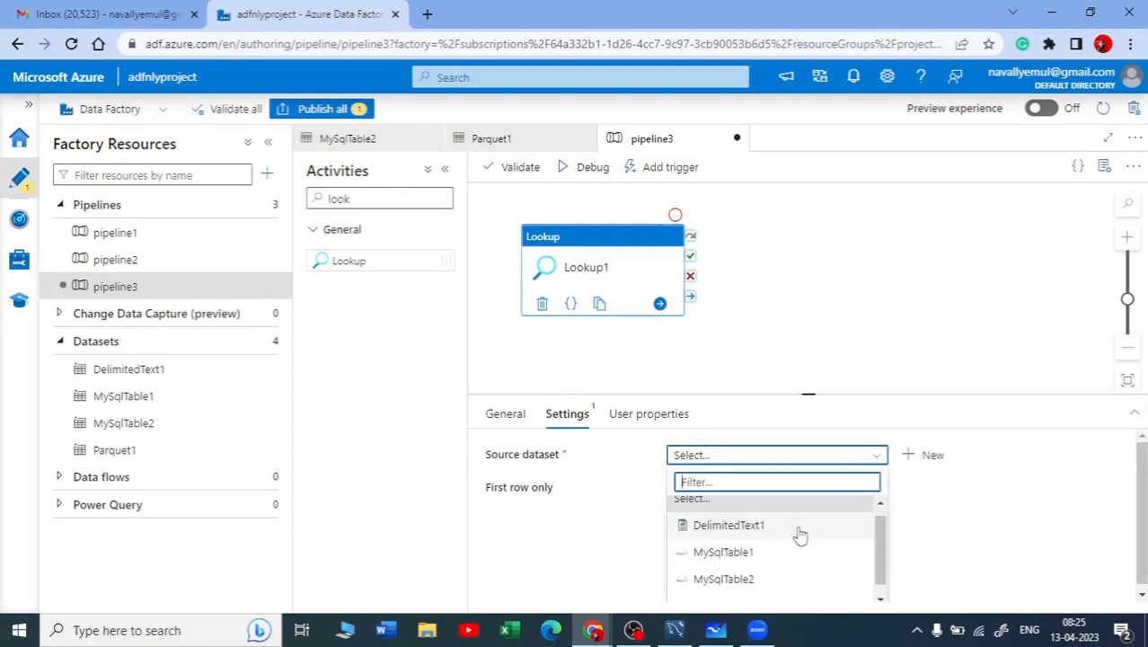
pyautogui.click(751, 540)
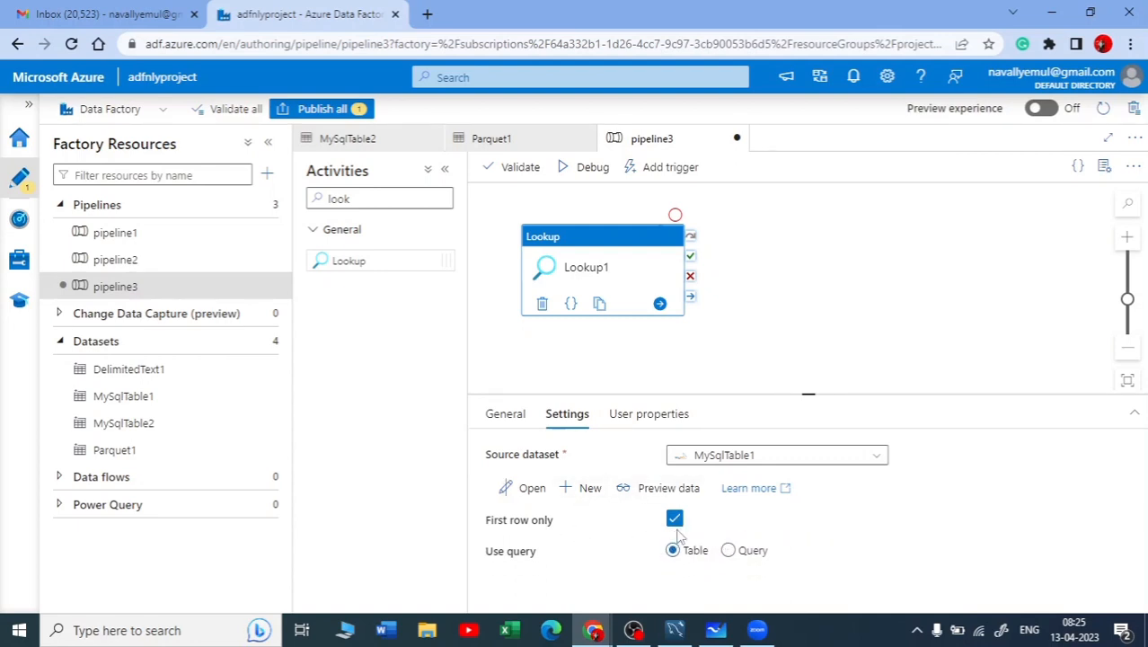
pyautogui.click(727, 551)
pyautogui.scroll(-1, 730, 550)
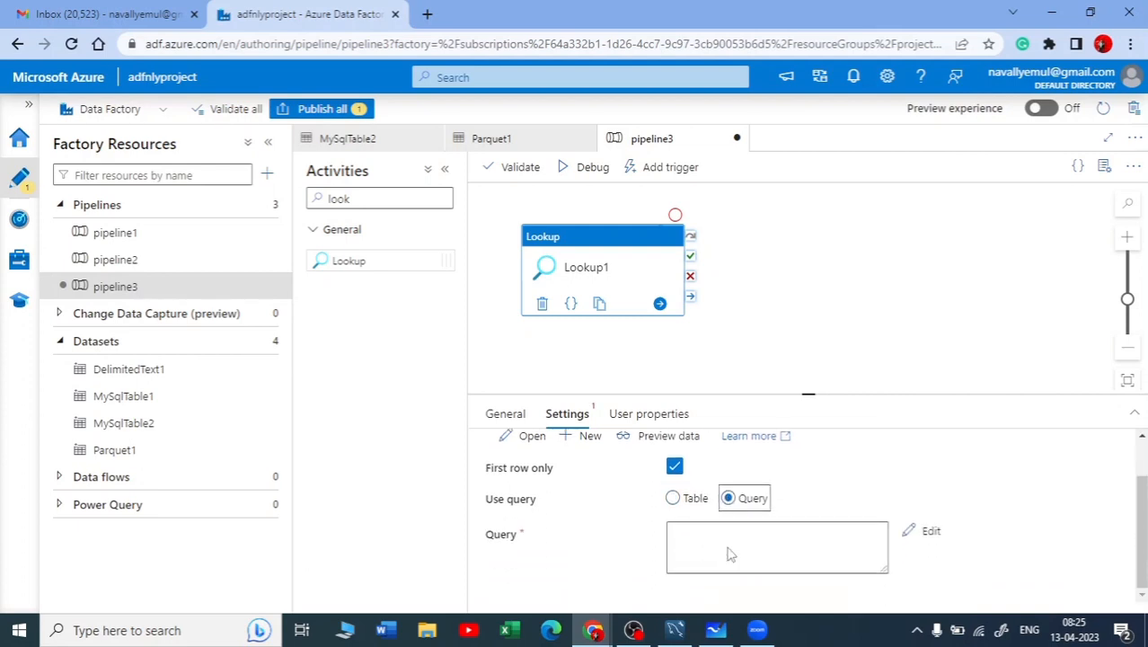
pyautogui.click(752, 549)
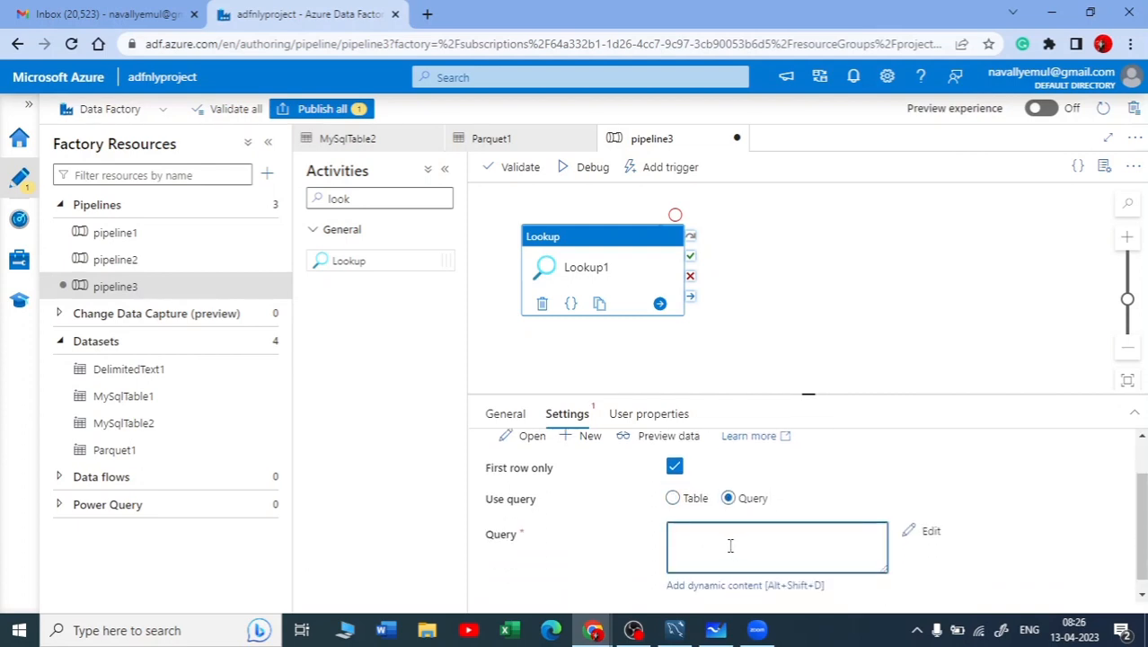
# Switch to MySQL Workbench and examine the information_schema.TABLES query for the CLASSICMODELS schema in SQL File 6
pyautogui.click(675, 630)
pyautogui.click(603, 99)
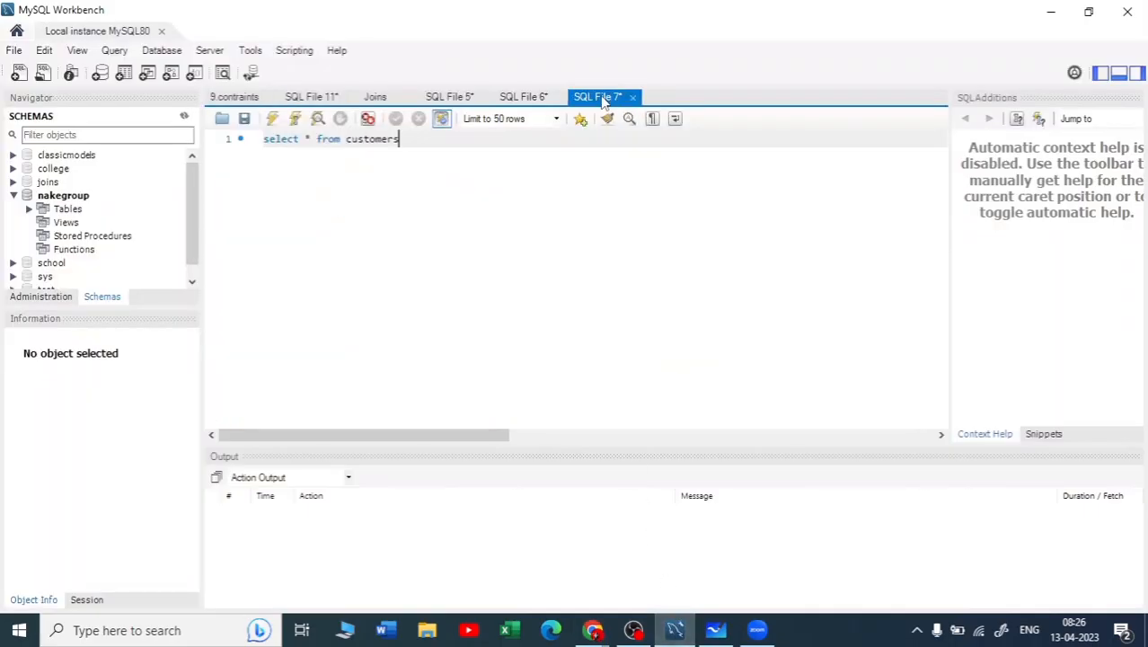
pyautogui.click(524, 99)
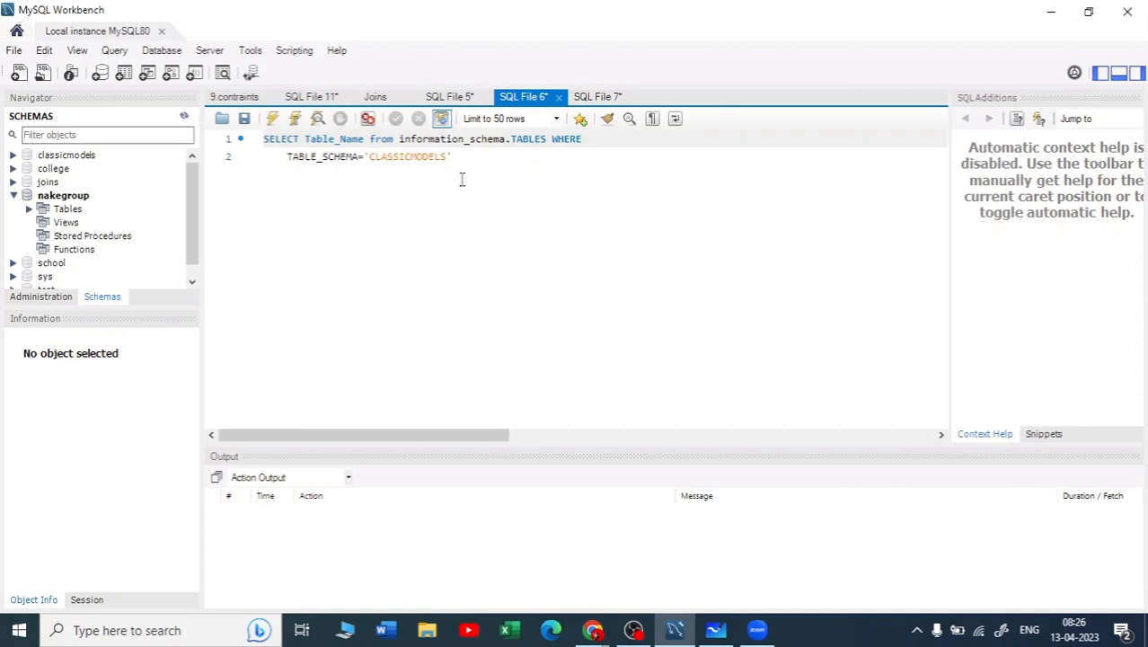
pyautogui.moveTo(263, 139); pyautogui.dragTo(449, 158)
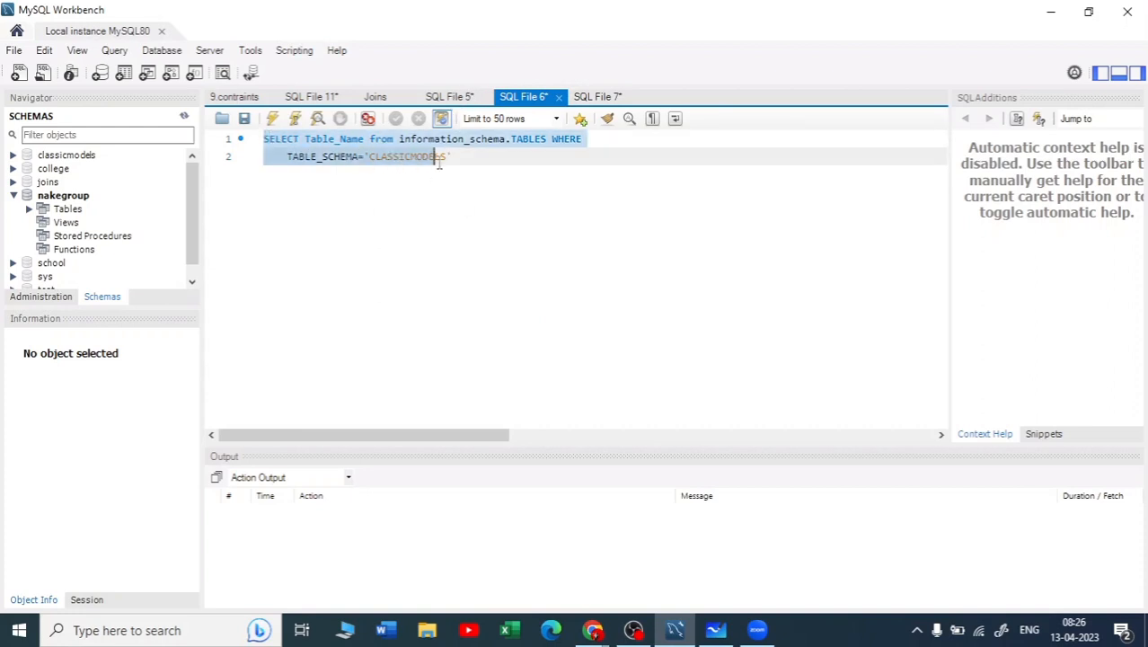
pyautogui.click(313, 160)
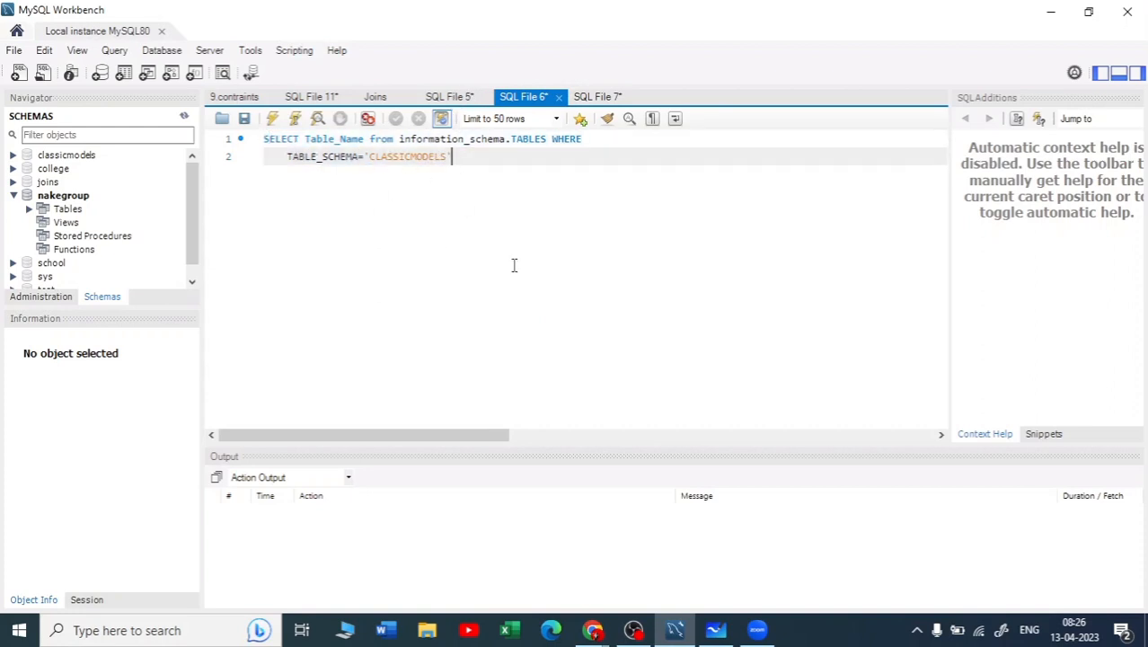
pyautogui.scroll(2, 514, 265)
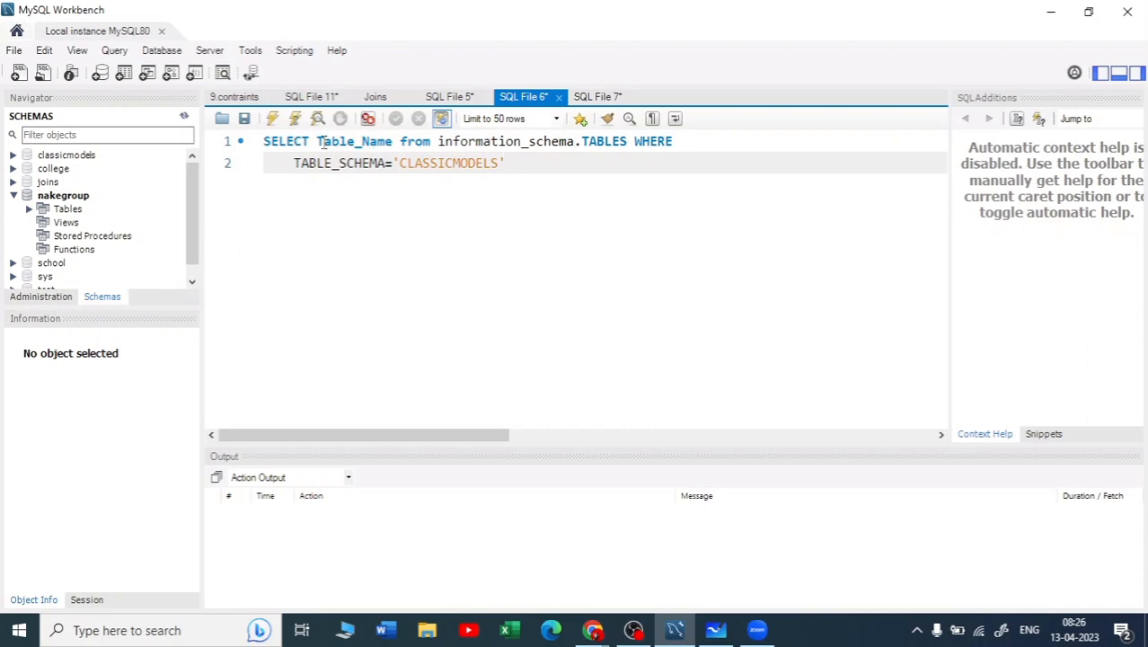
pyautogui.moveTo(321, 142); pyautogui.dragTo(570, 143)
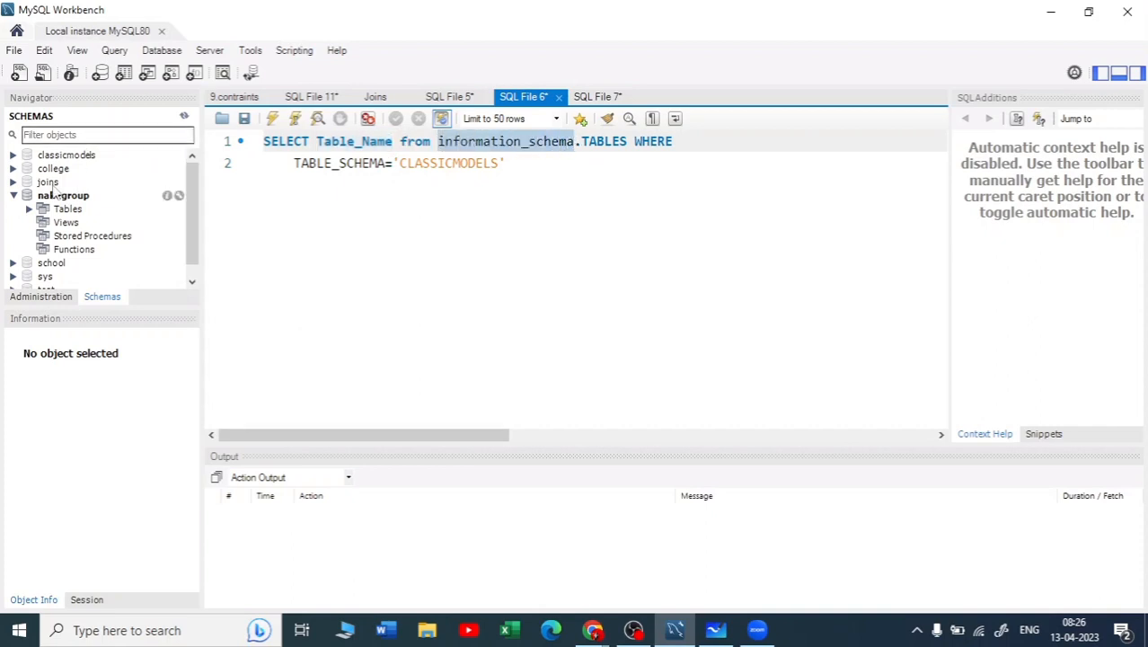
pyautogui.moveTo(582, 142); pyautogui.dragTo(607, 143)
pyautogui.click(613, 143)
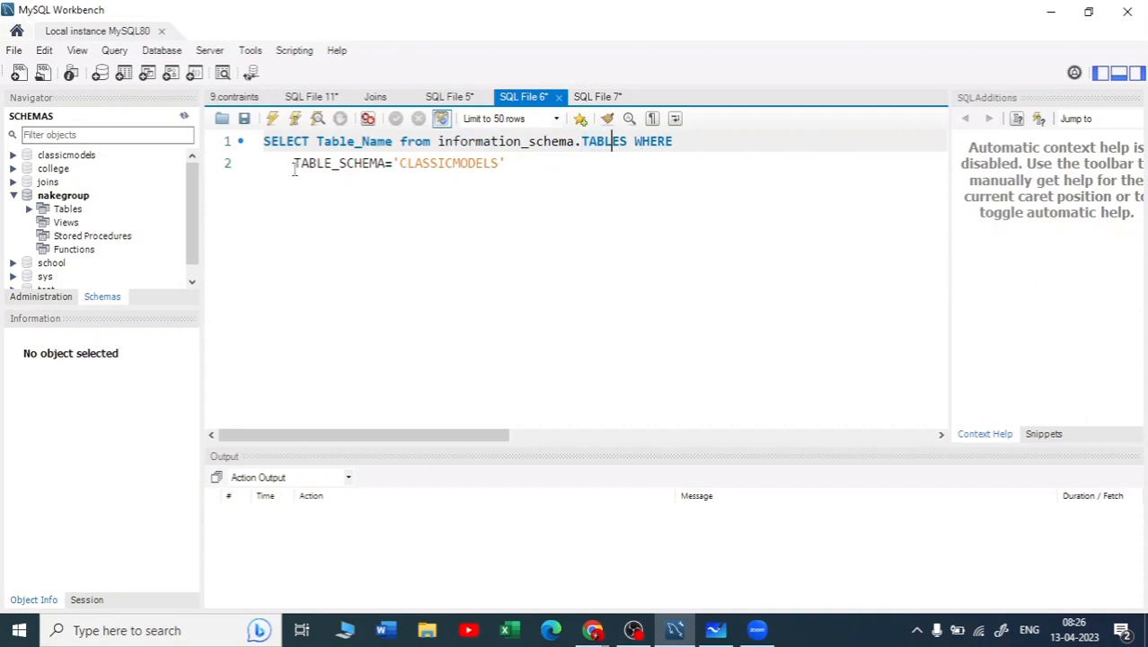
pyautogui.moveTo(294, 168); pyautogui.dragTo(371, 163)
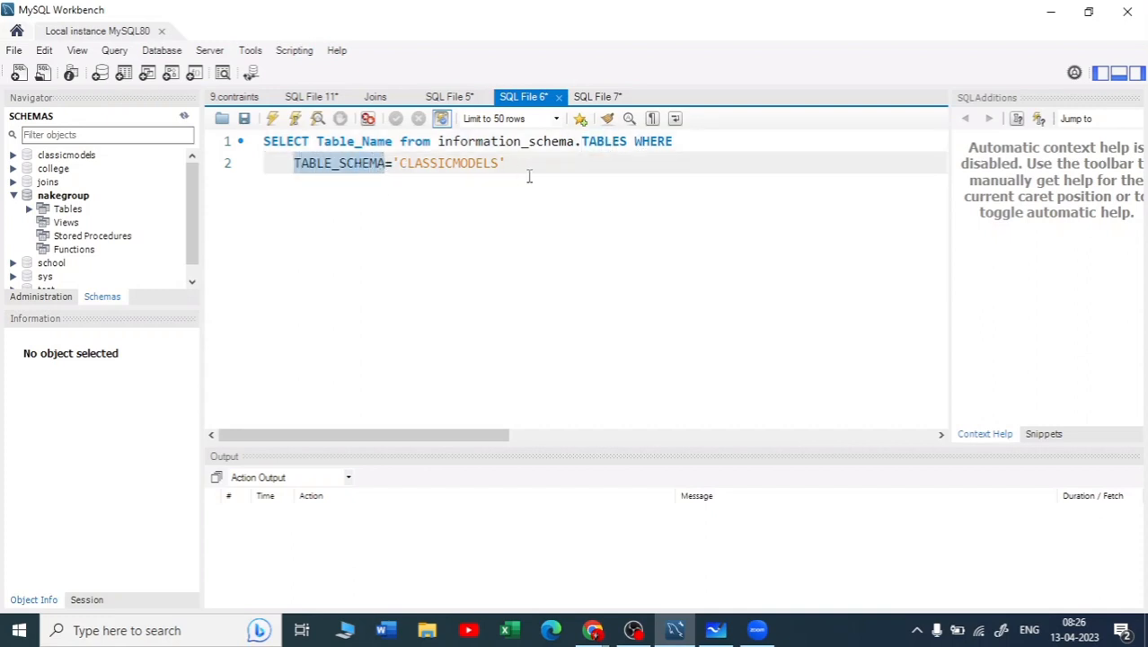
# Run the whole information_schema.TABLES query and look through the returned table names
pyautogui.hotkey('ctrl', 'a')
pyautogui.click(273, 117)
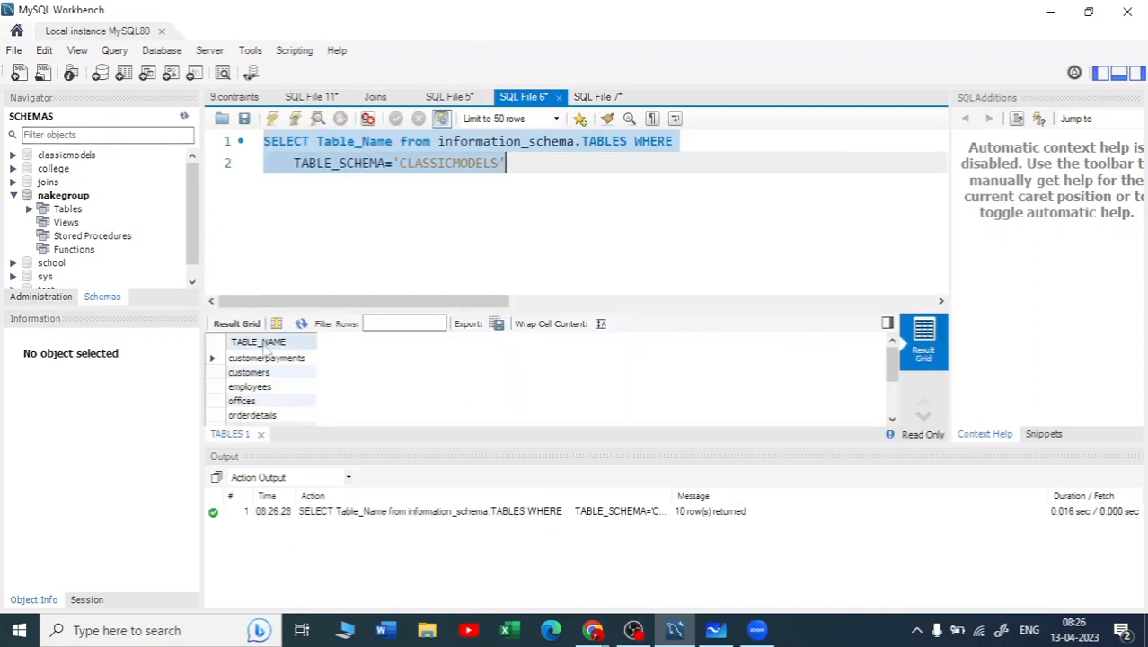
pyautogui.scroll(-1, 270, 382)
pyautogui.scroll(-1, 245, 400)
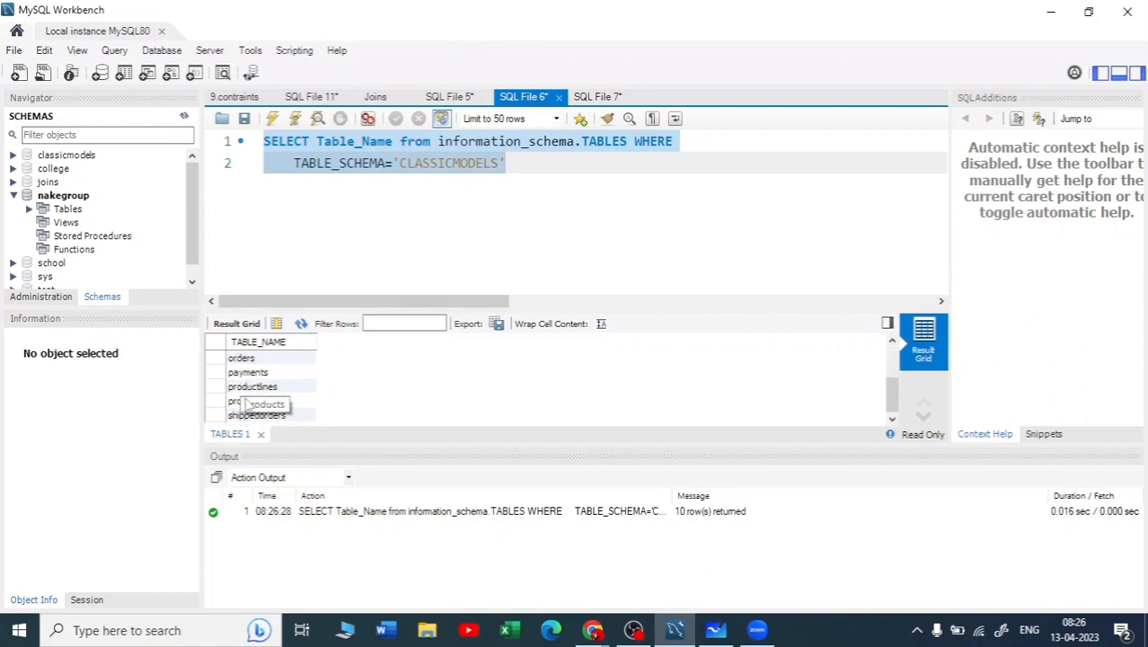
pyautogui.scroll(2, 249, 397)
# Expand the tables of the classicmodels schema and compare them with the query results
pyautogui.click(13, 156)
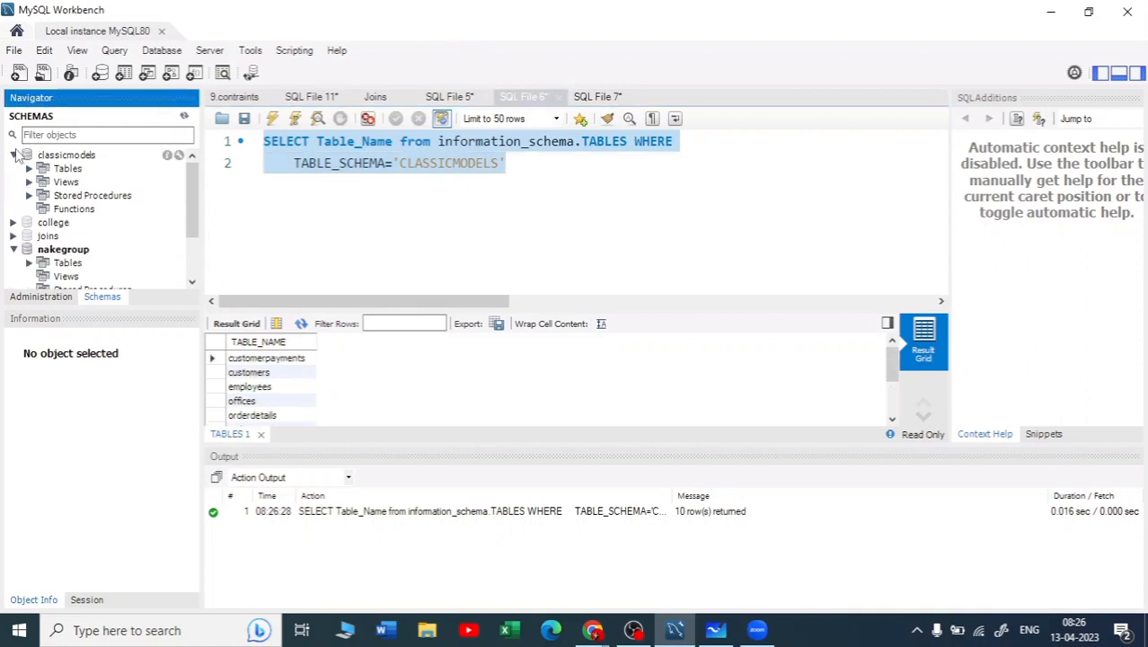
pyautogui.click(28, 169)
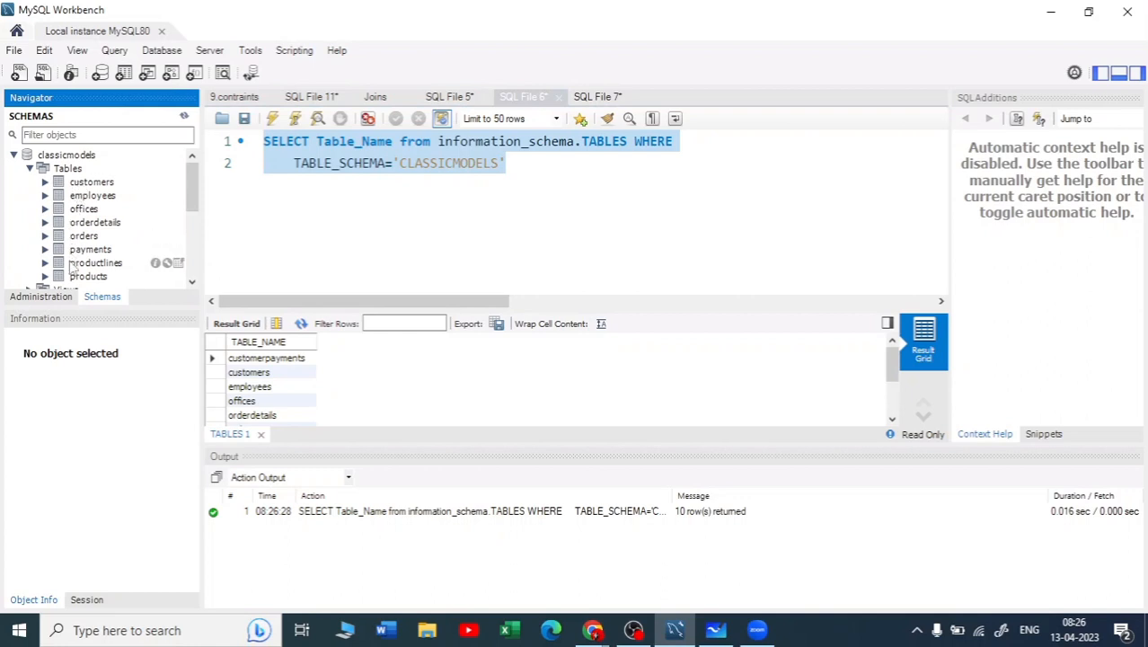
pyautogui.scroll(-2, 252, 395)
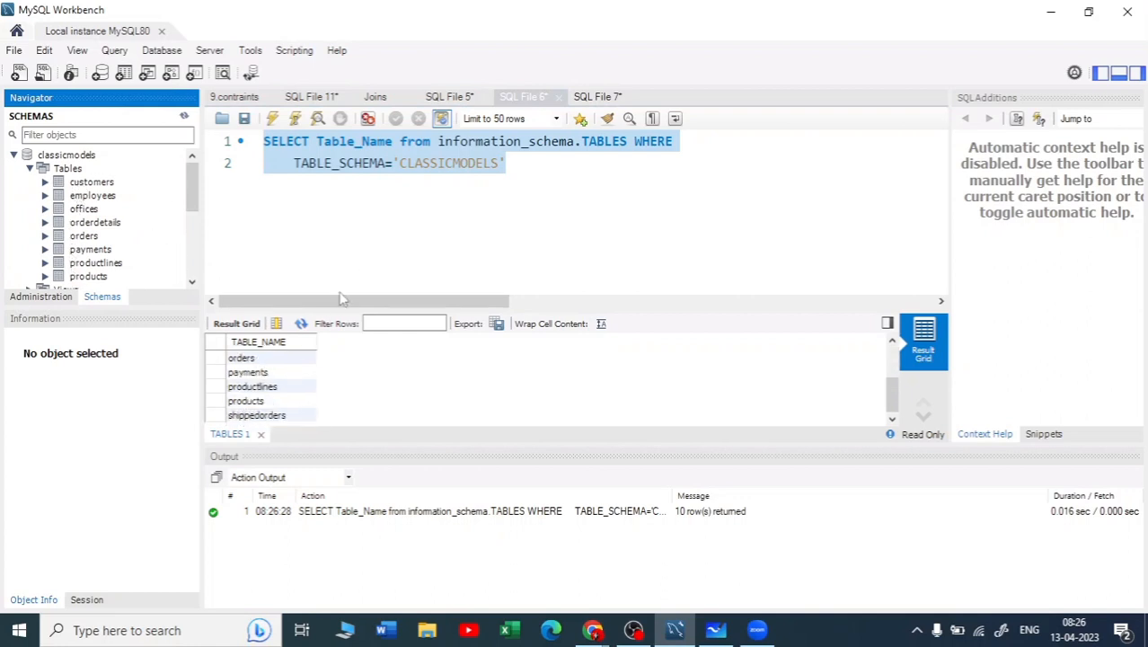
pyautogui.scroll(2, 252, 377)
# Copy the complete table-name query from MySQL Workbench into the Lookup activity's query in Azure Data Factory
pyautogui.moveTo(513, 163); pyautogui.dragTo(251, 142)
pyautogui.hotkey('ctrl', 'c')
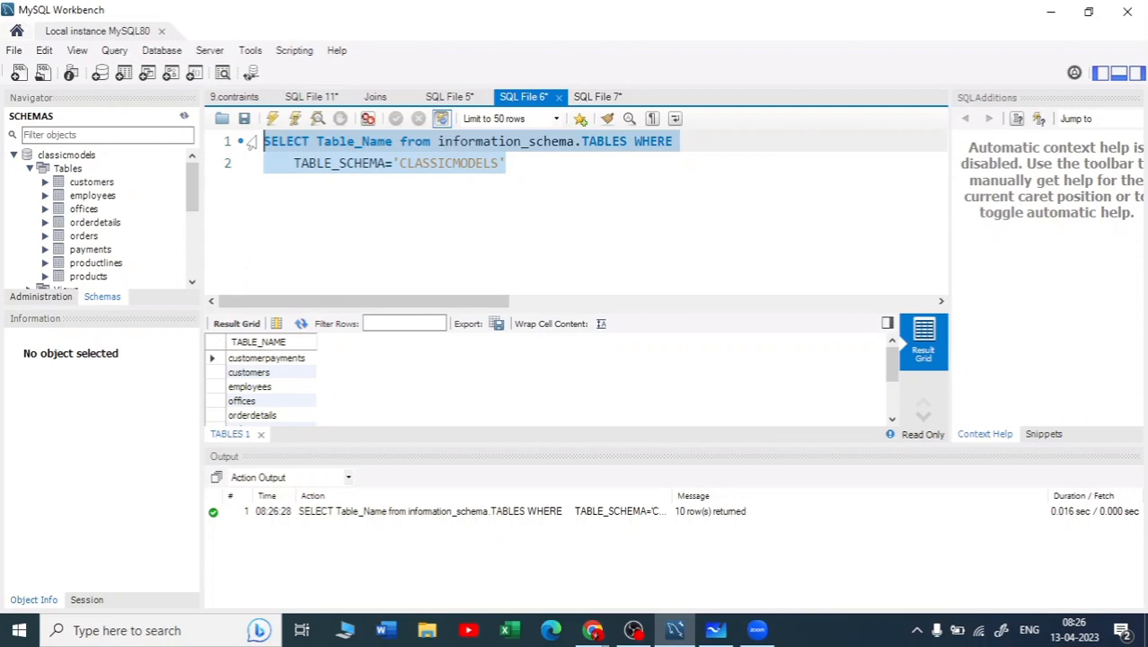
pyautogui.click(1051, 12)
pyautogui.hotkey('ctrl', 'v')
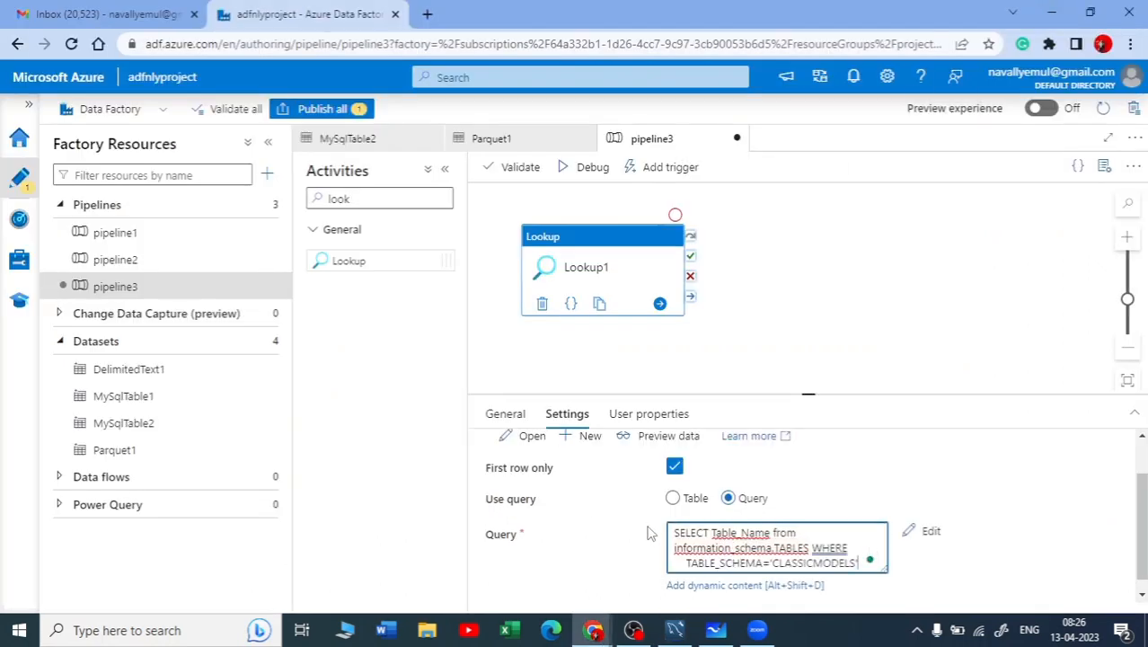
# Preview the data that the Lookup activity's query returns
pyautogui.scroll(1, 647, 500)
pyautogui.scroll(-1, 794, 513)
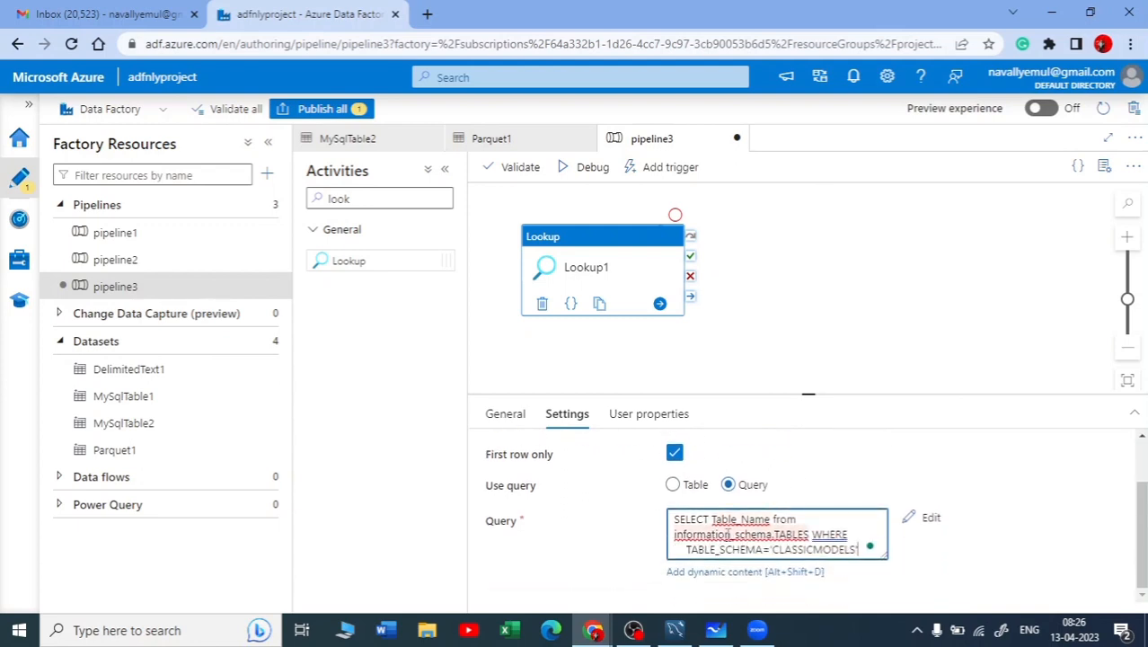
pyautogui.scroll(1, 724, 513)
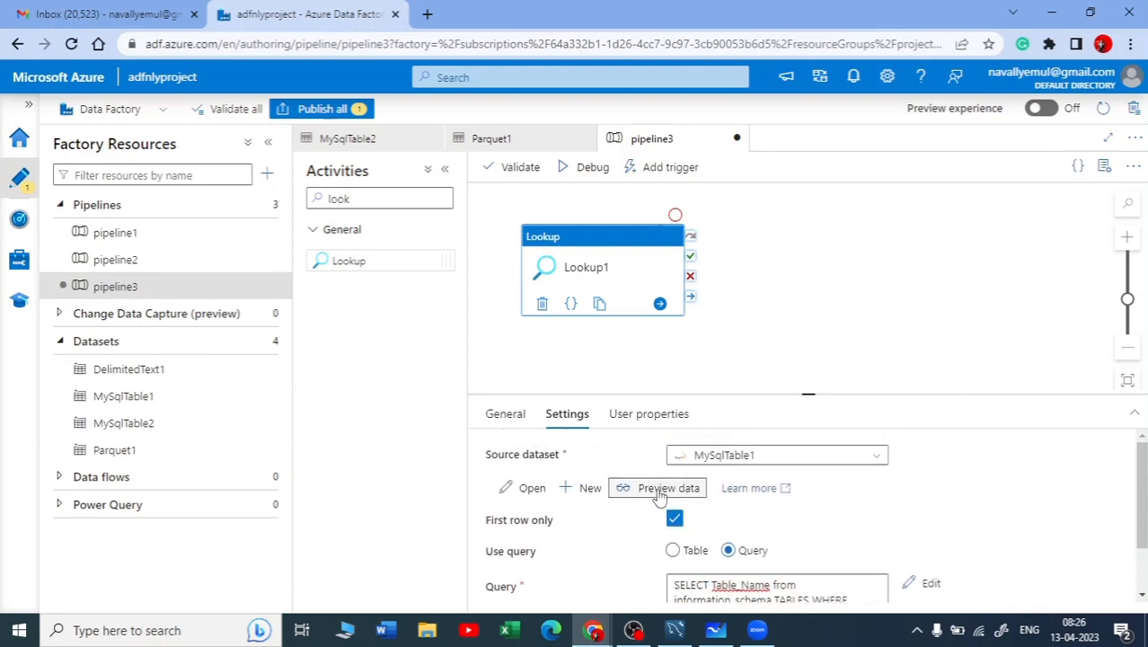
pyautogui.click(662, 487)
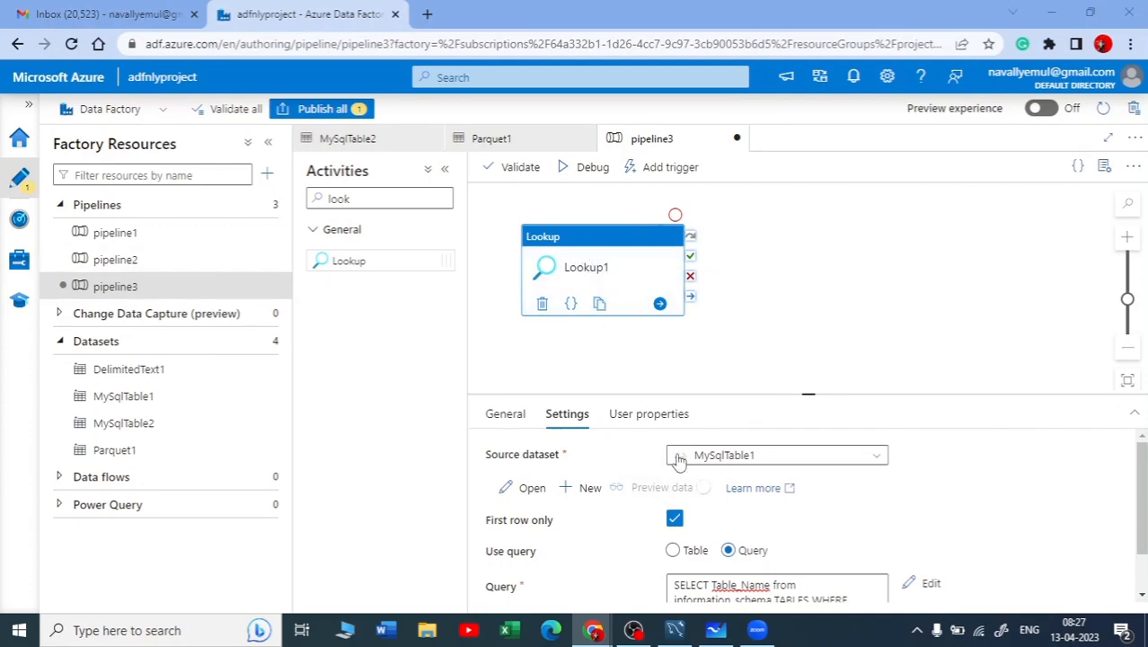
pyautogui.scroll(-1, 661, 495)
pyautogui.scroll(1, 663, 495)
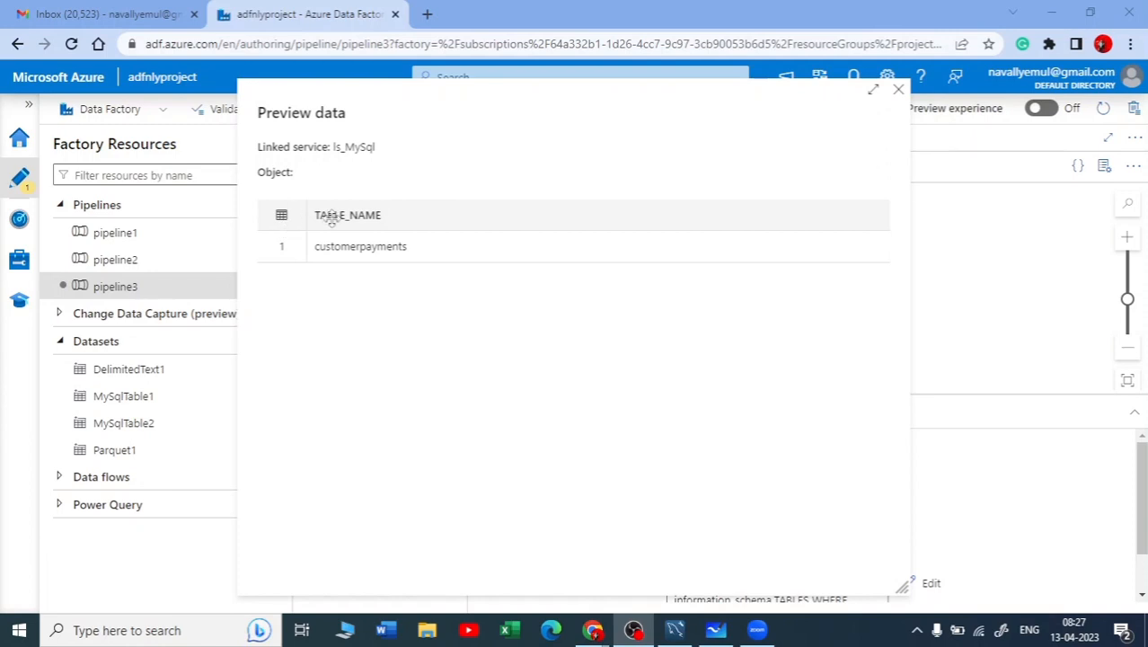
# Compare the previewed row with the result grid in MySQL Workbench, return to Azure Data Factory and close the preview
pyautogui.click(674, 629)
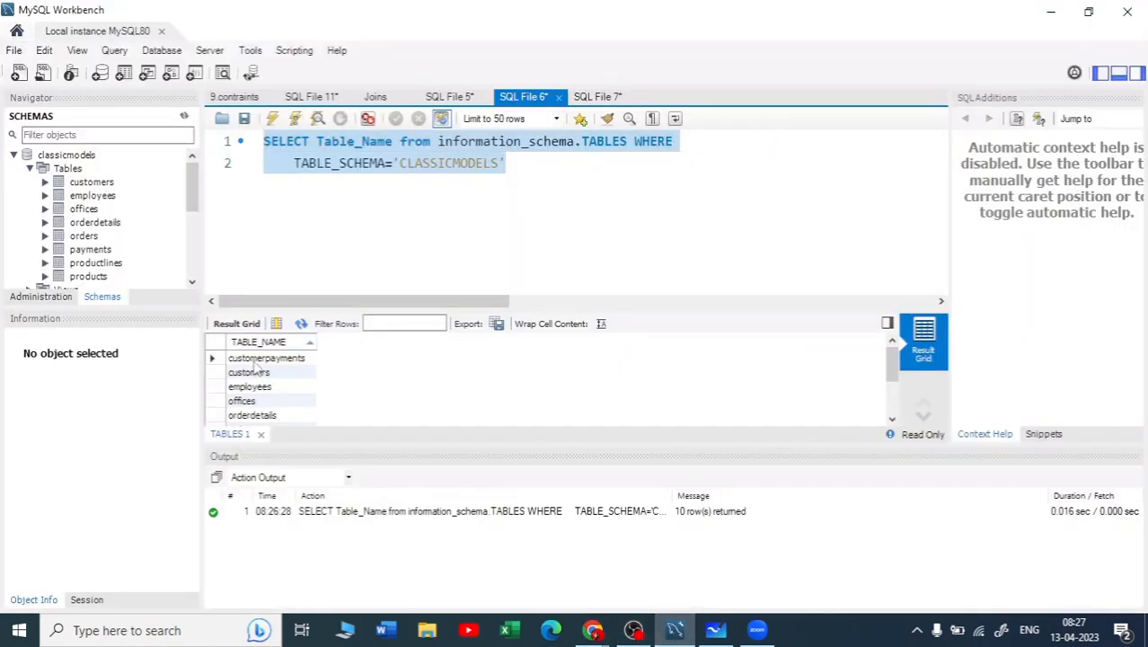
pyautogui.click(1047, 13)
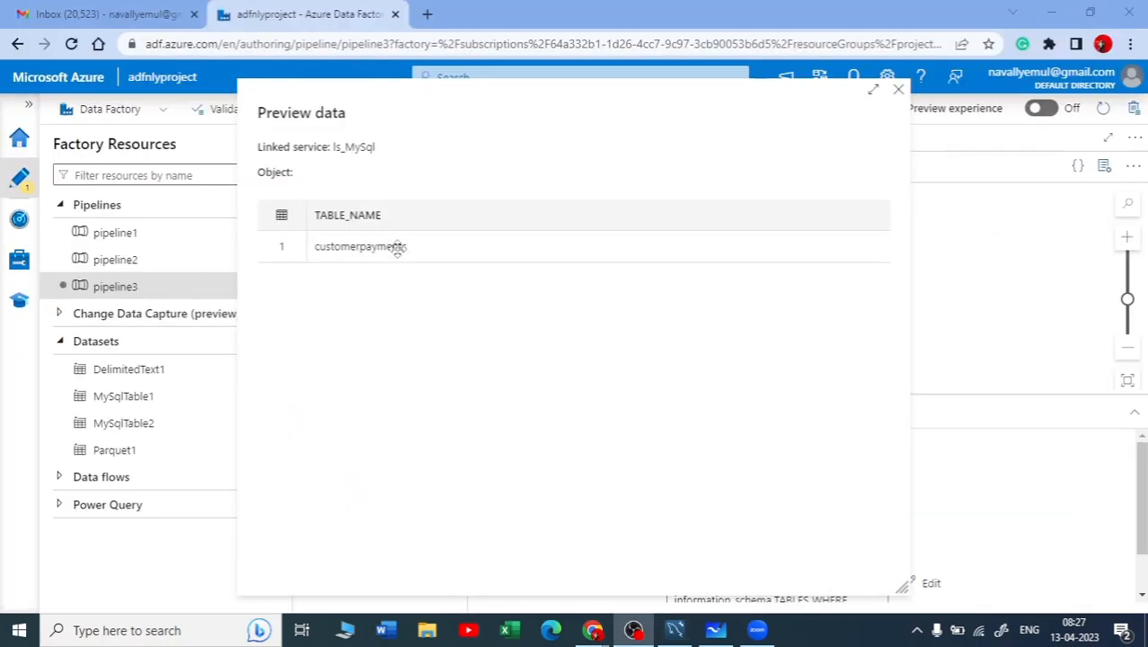
pyautogui.click(899, 92)
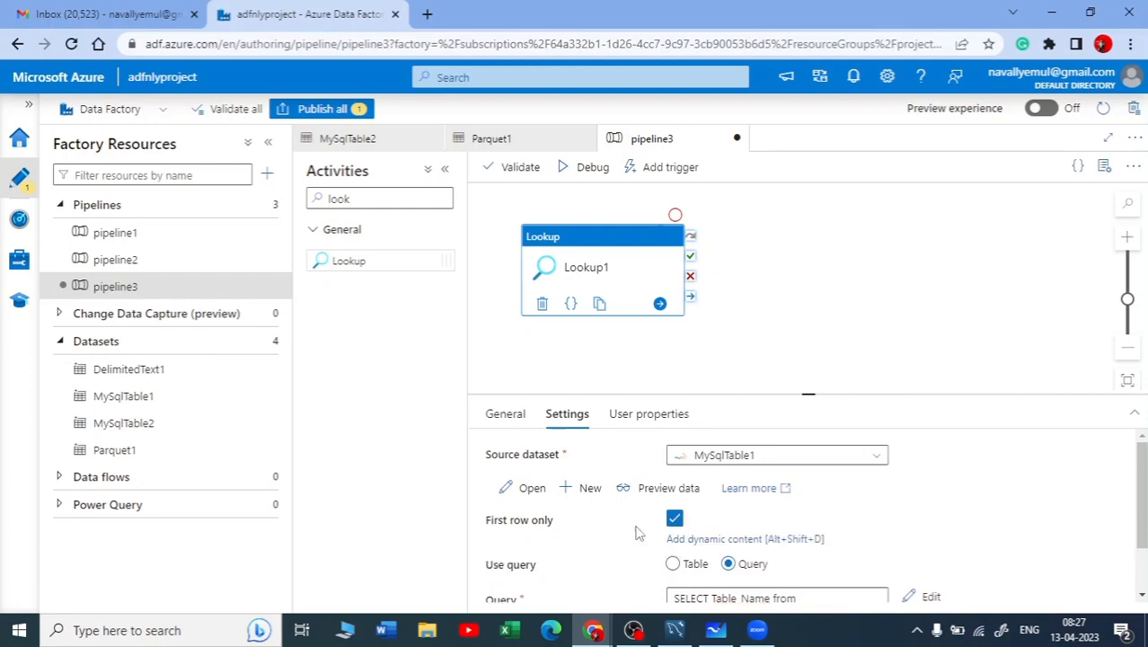
# Turn off First row only for the Lookup activity and preview its data again
pyautogui.click(673, 529)
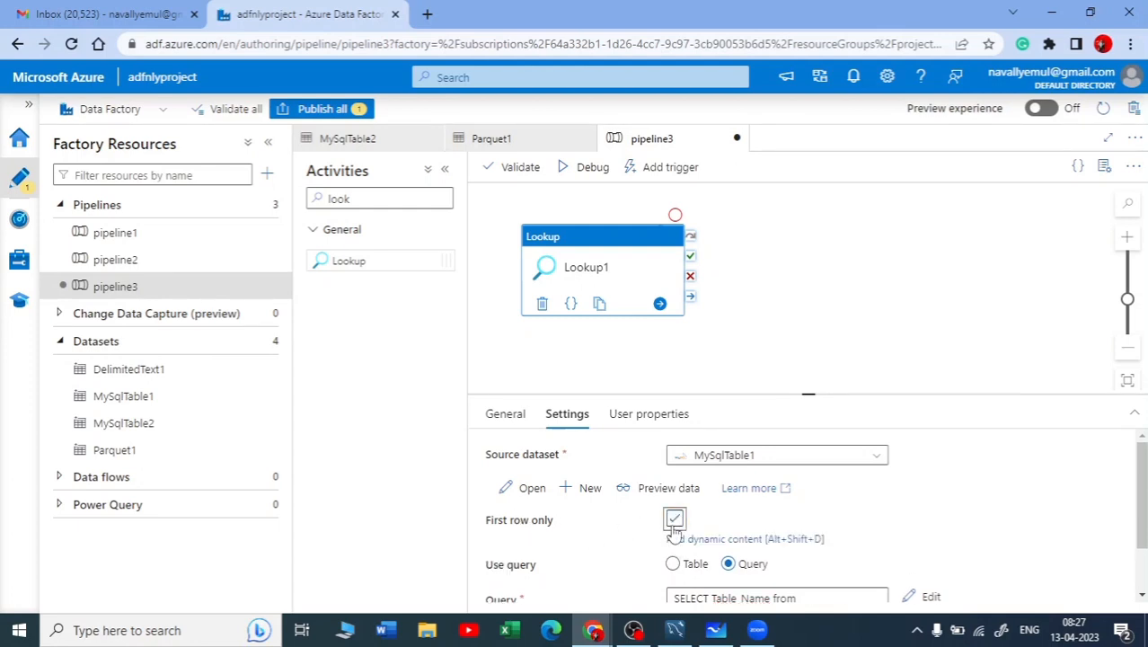
pyautogui.click(658, 490)
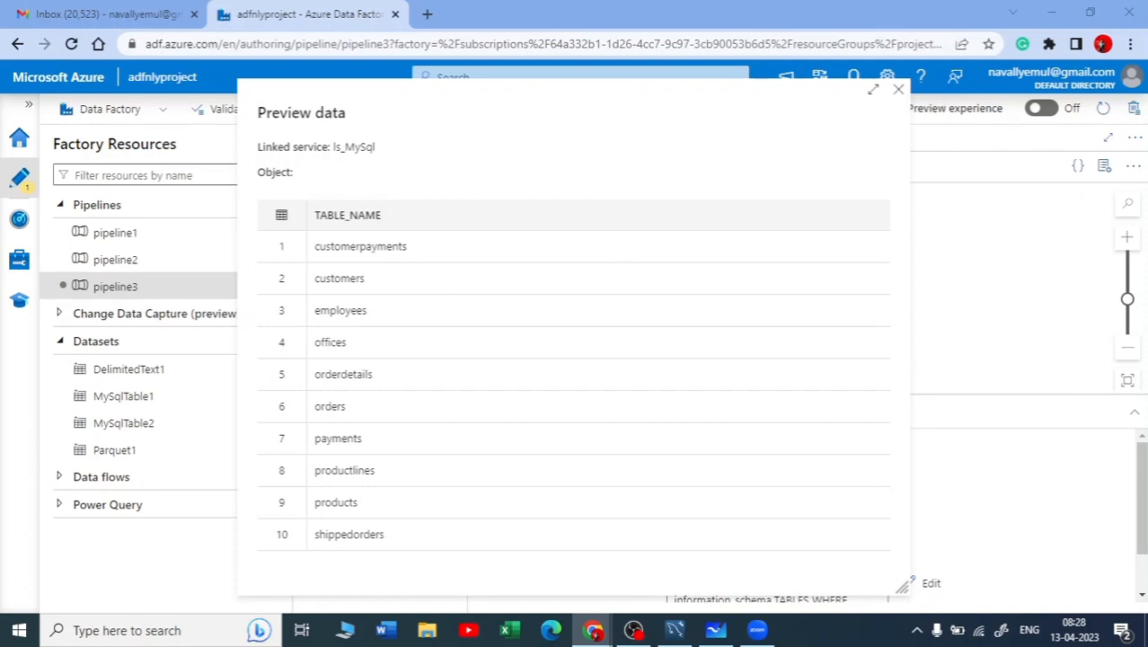
# Review the Lookup and ForEach plan in Microsoft Whiteboard, return to Azure Data Factory and close the data preview
pyautogui.moveTo(716, 630)
pyautogui.click(660, 550)
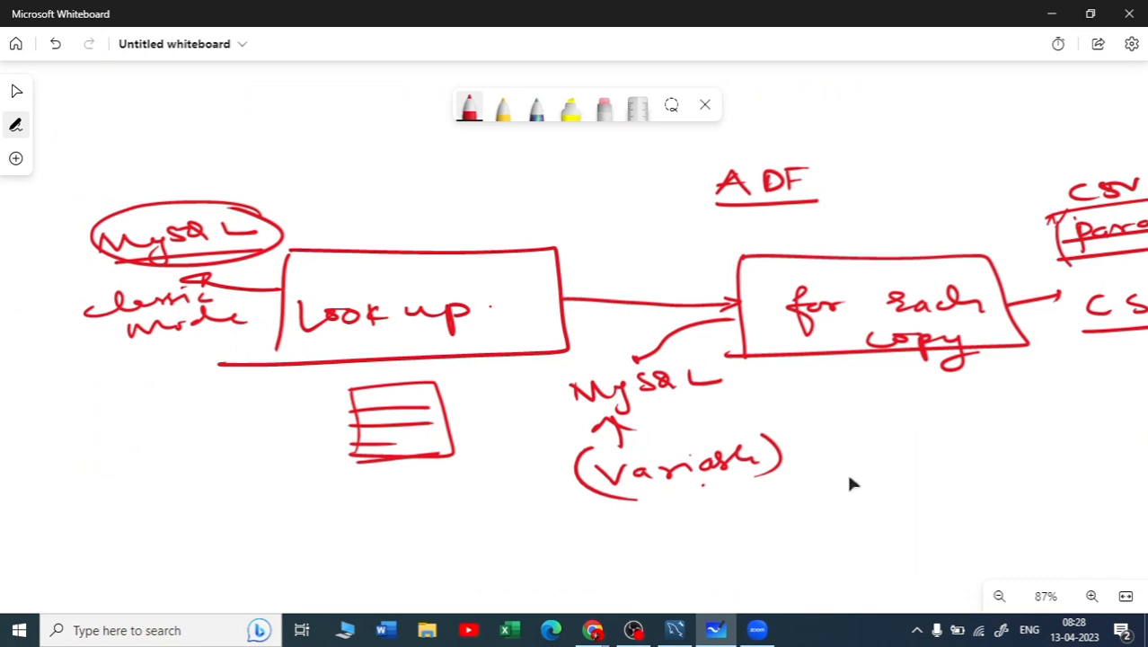
pyautogui.moveTo(769, 406); pyautogui.dragTo(739, 397)
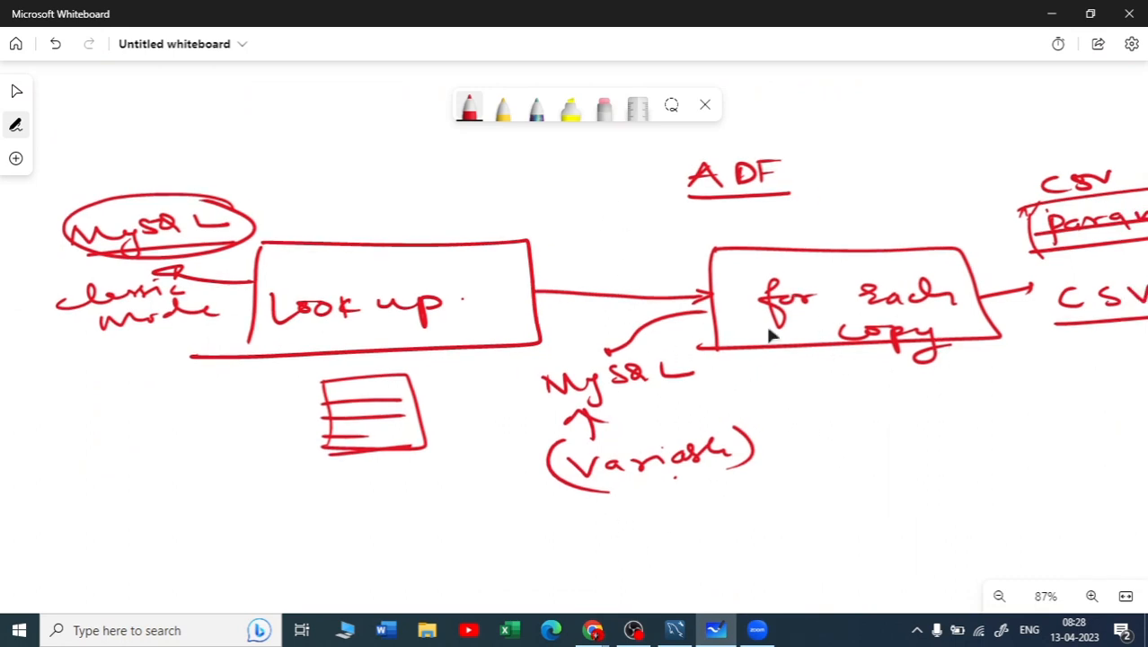
pyautogui.click(1051, 13)
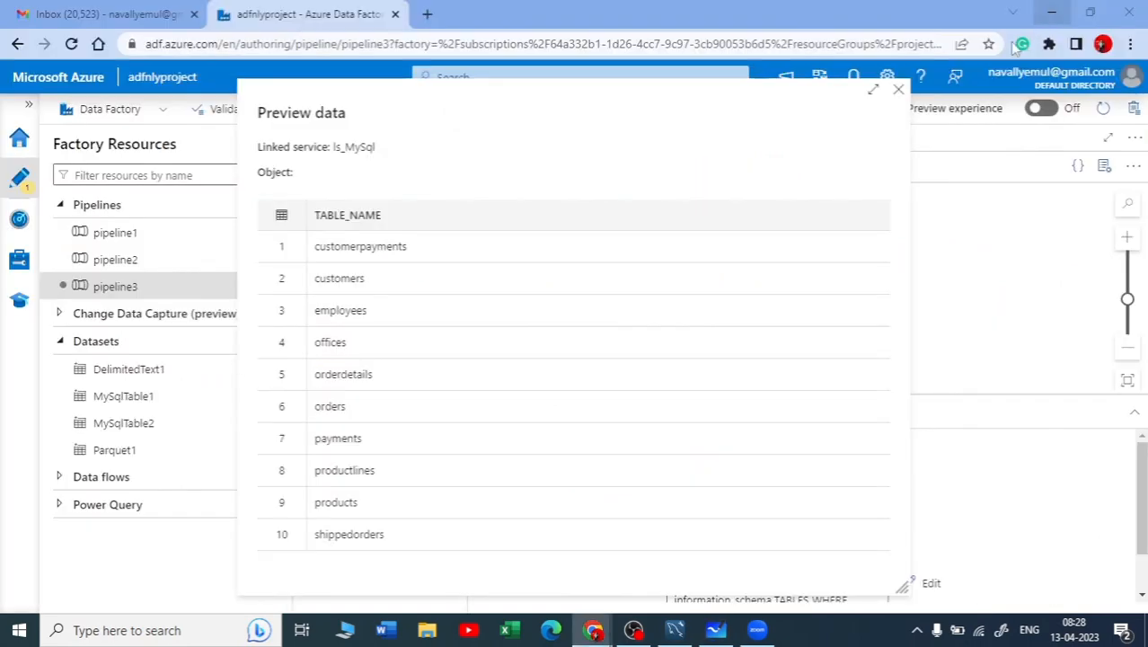
pyautogui.click(898, 93)
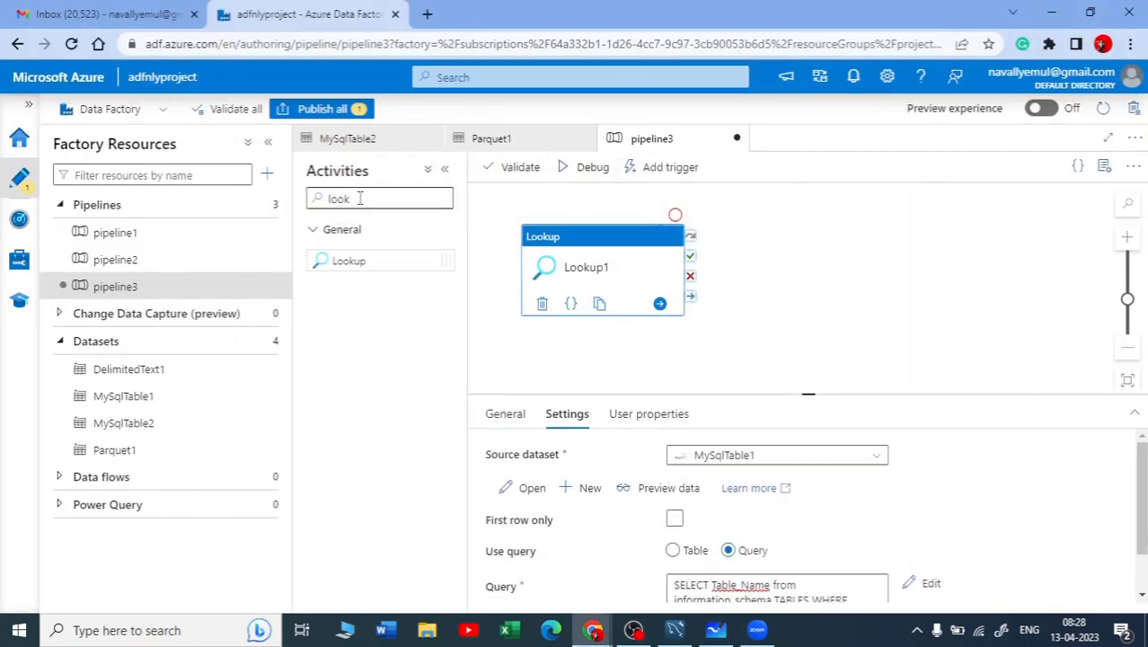
# Find the ForEach activity and add it to pipeline3's canvas beside the Lookup activity
pyautogui.moveTo(359, 199); pyautogui.dragTo(342, 190)
pyautogui.write('for')
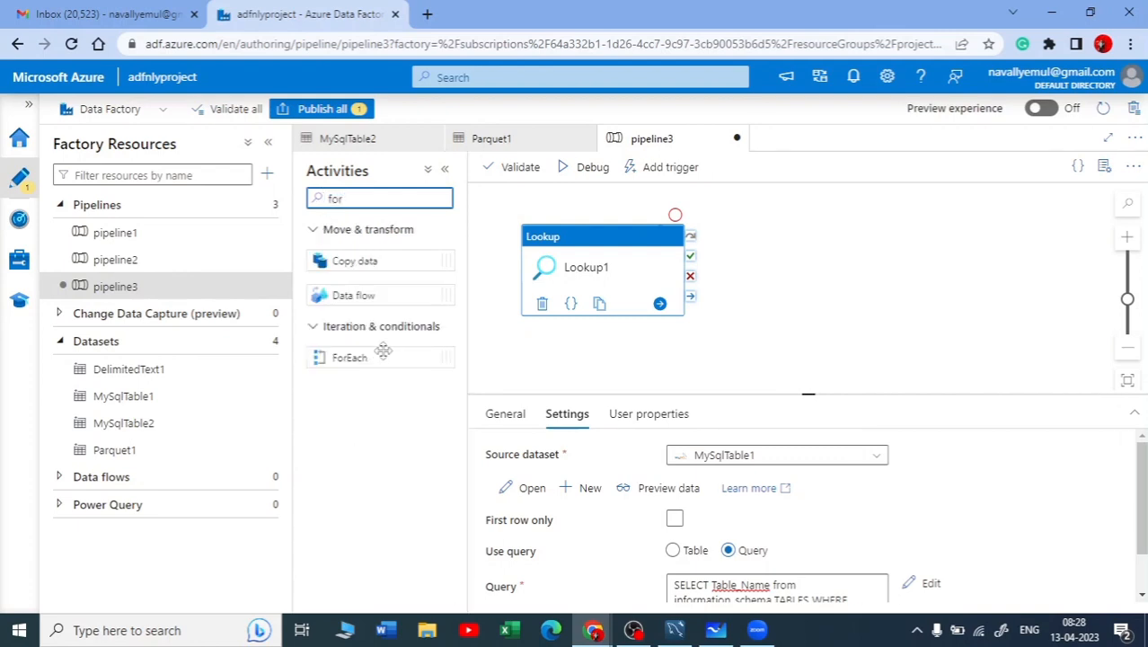
pyautogui.moveTo(383, 351); pyautogui.dragTo(861, 247)
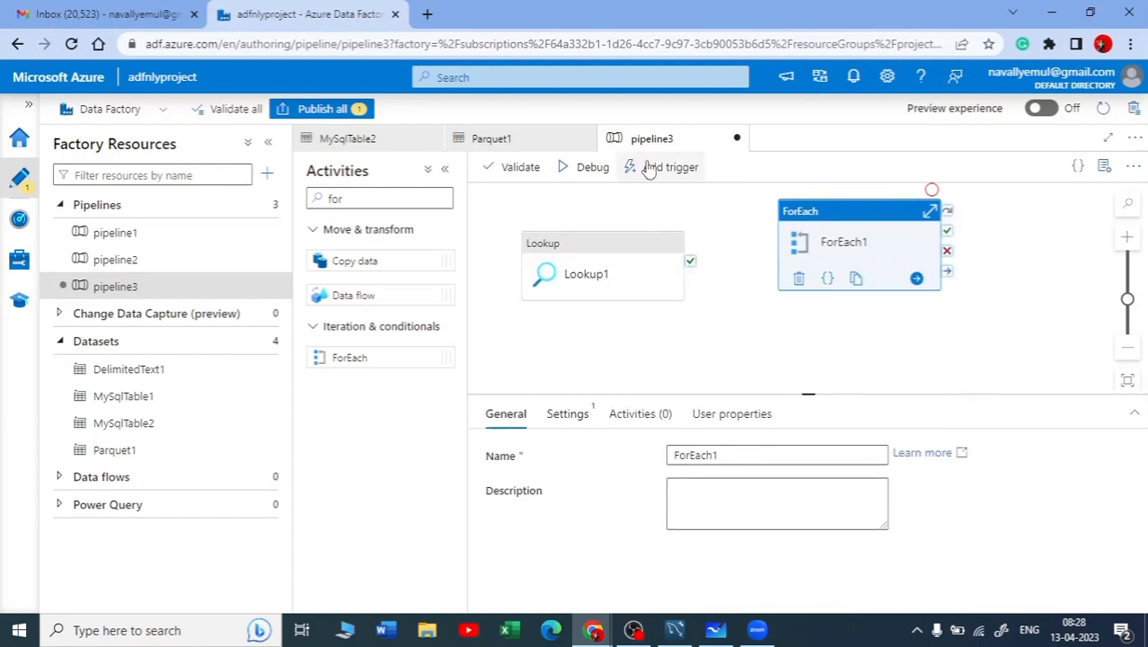
# Connect Lookup1's on-success output to the ForEach1 activity
pyautogui.moveTo(613, 230); pyautogui.dragTo(606, 203)
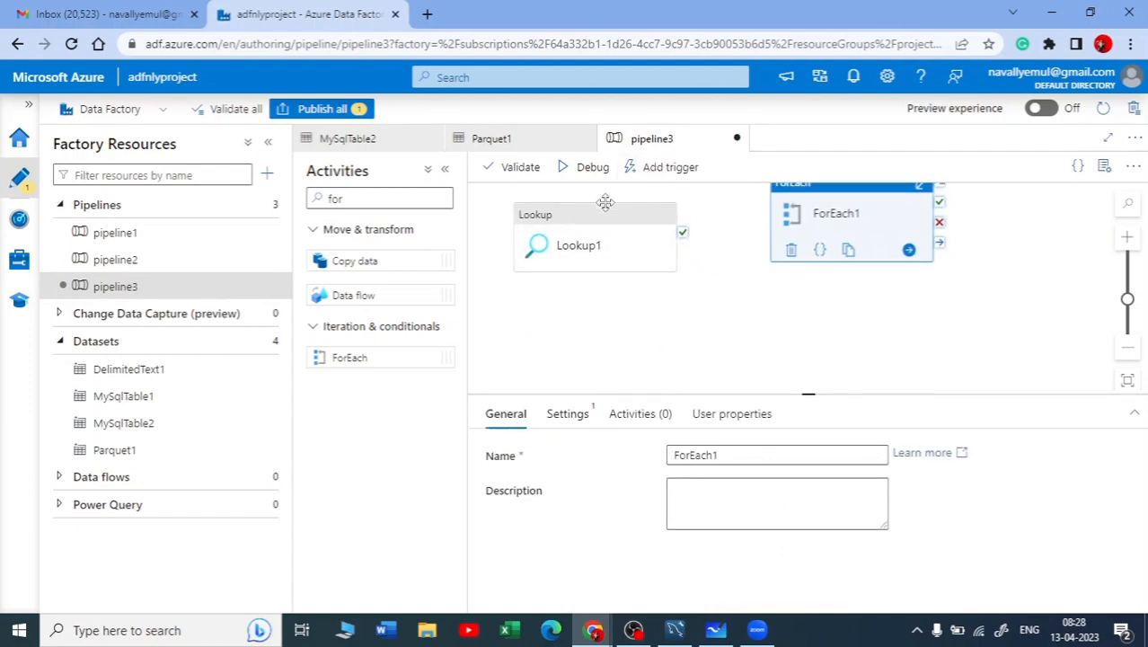
pyautogui.moveTo(709, 327); pyautogui.dragTo(698, 360)
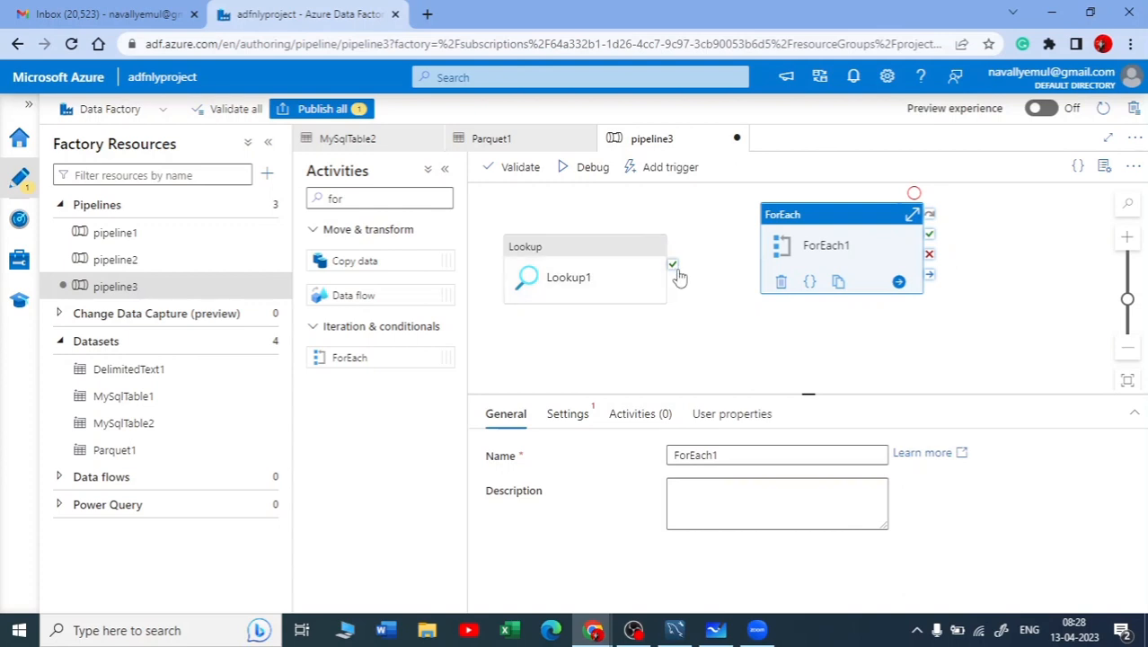
pyautogui.moveTo(673, 265); pyautogui.dragTo(759, 275)
pyautogui.moveTo(673, 265); pyautogui.dragTo(766, 269)
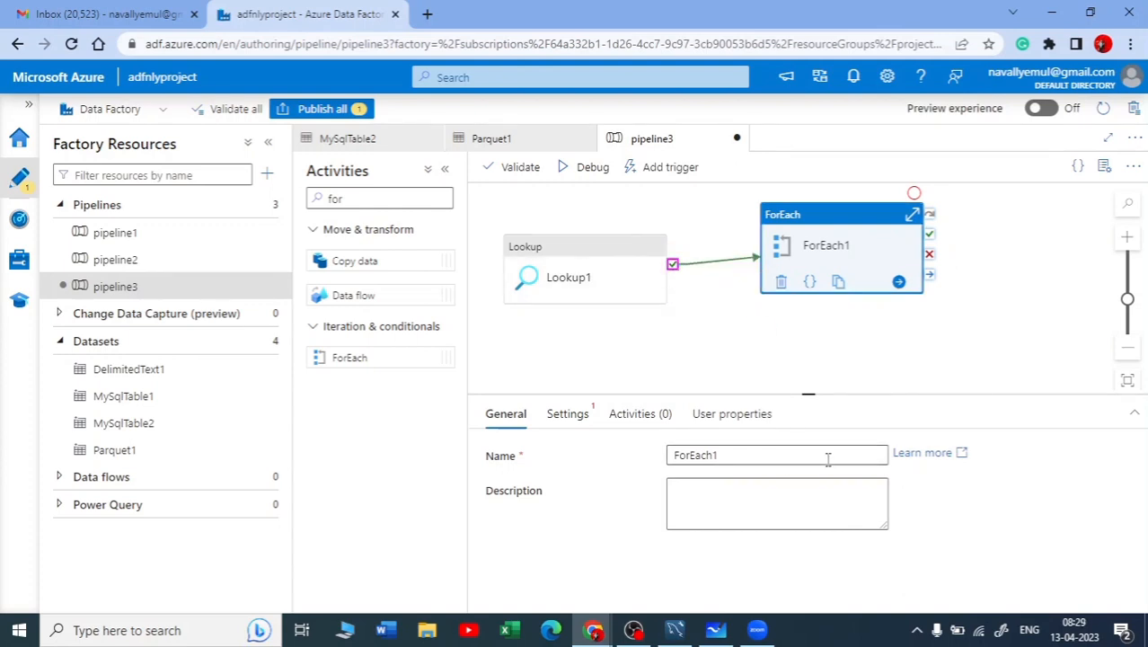
pyautogui.click(907, 385)
pyautogui.click(811, 235)
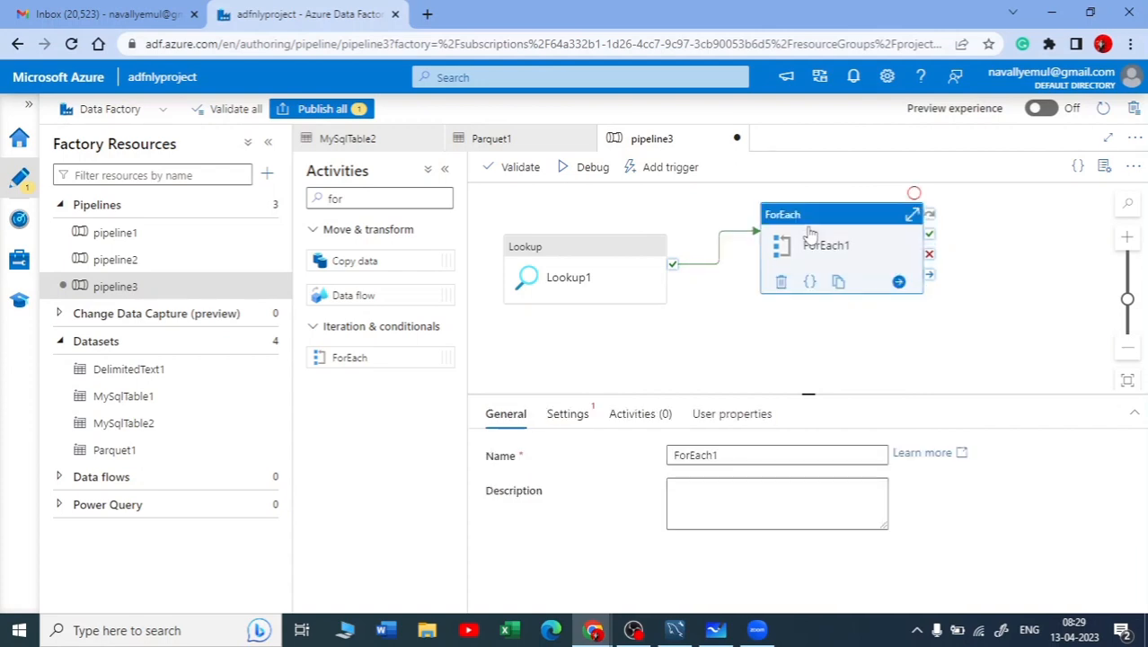
pyautogui.click(558, 413)
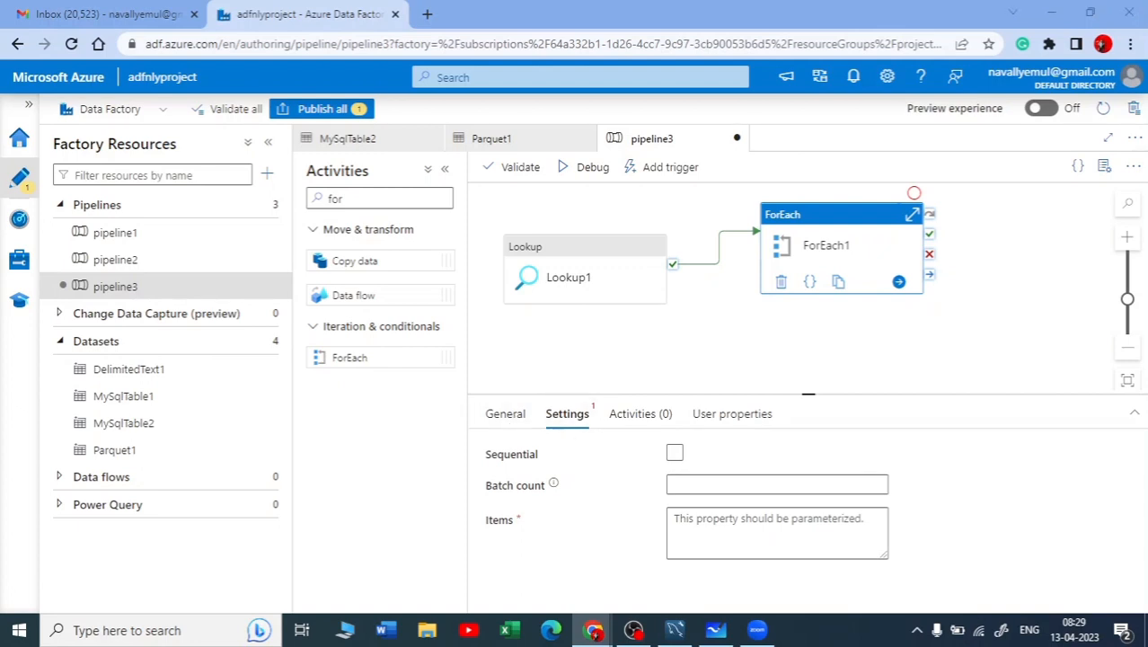
pyautogui.moveTo(515, 520); pyautogui.dragTo(488, 526)
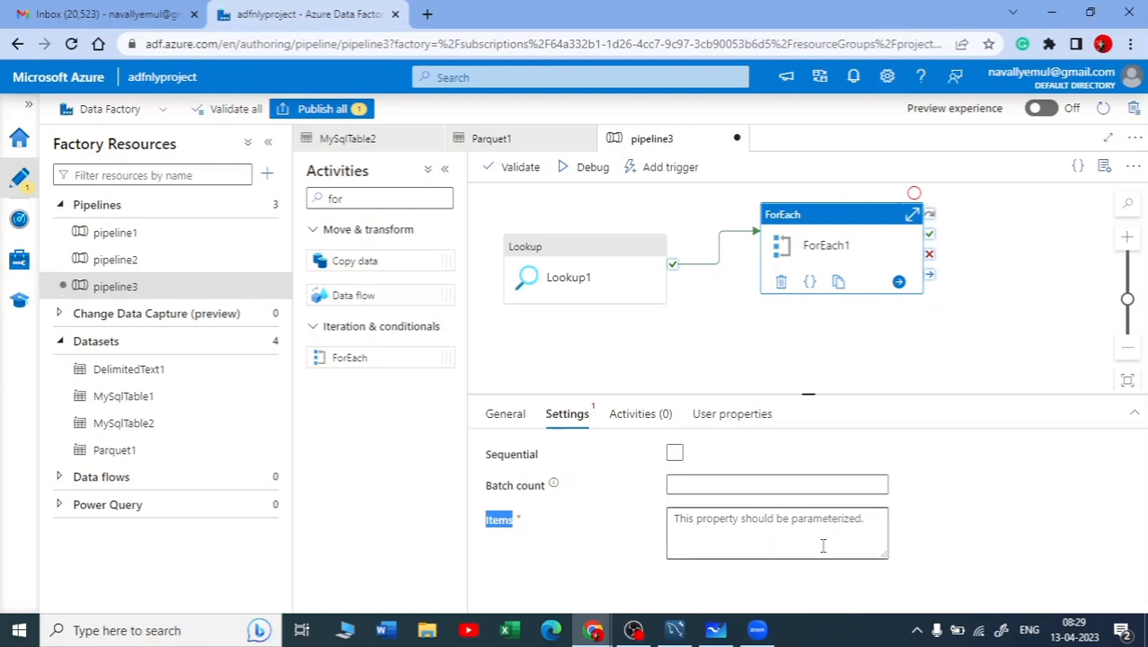
pyautogui.click(727, 530)
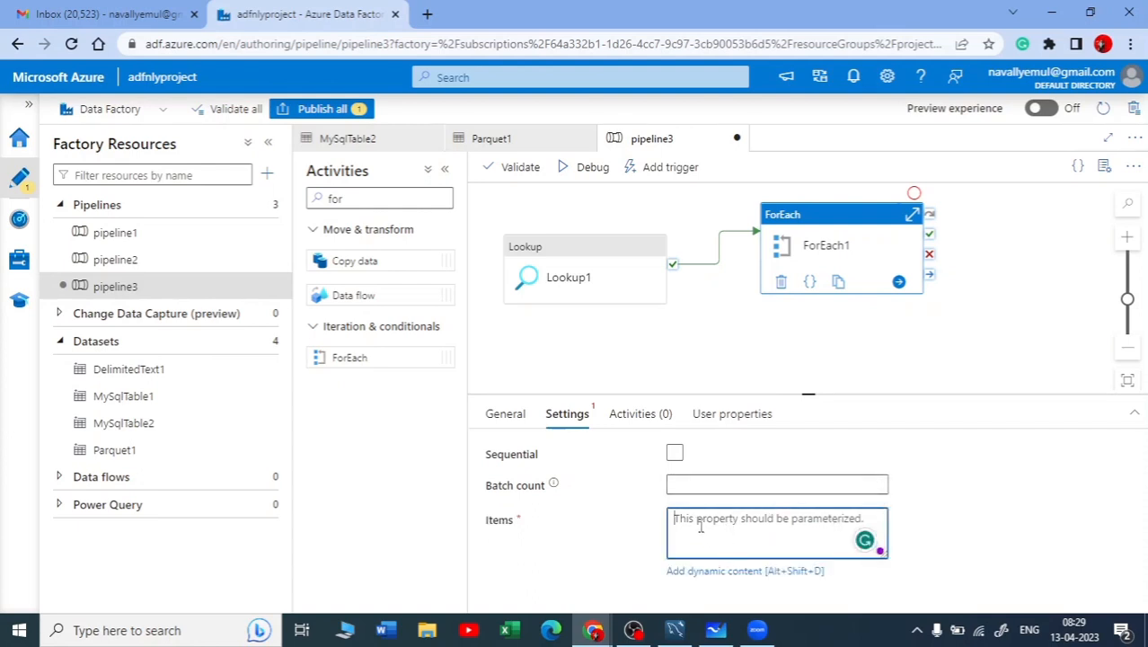
pyautogui.click(716, 572)
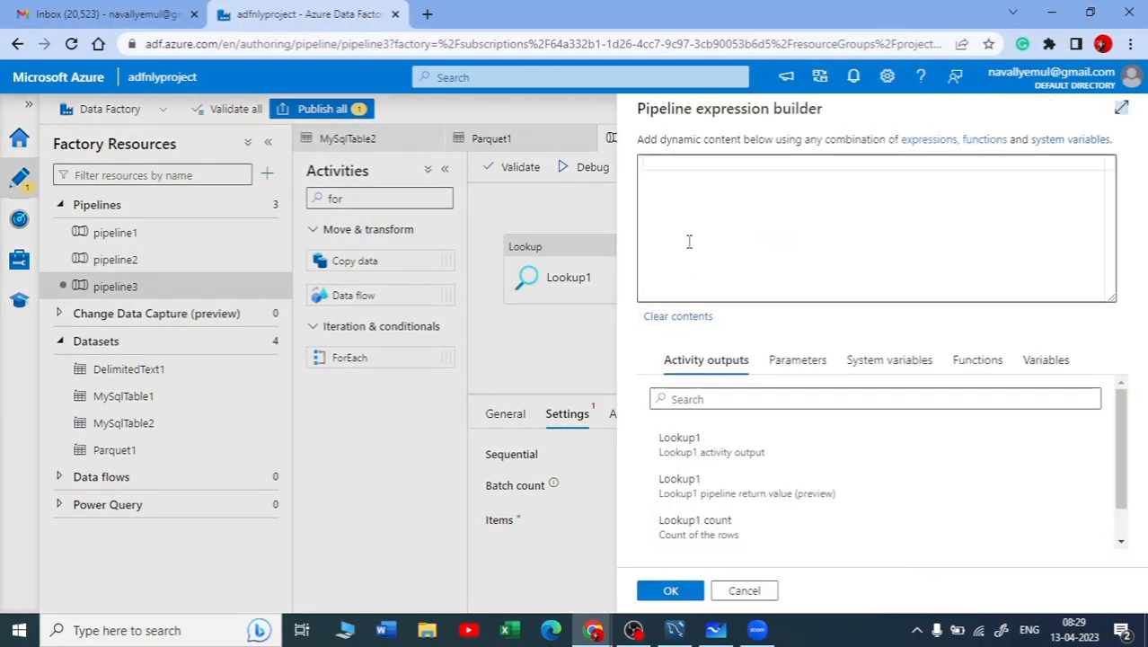
pyautogui.scroll(-2, 773, 480)
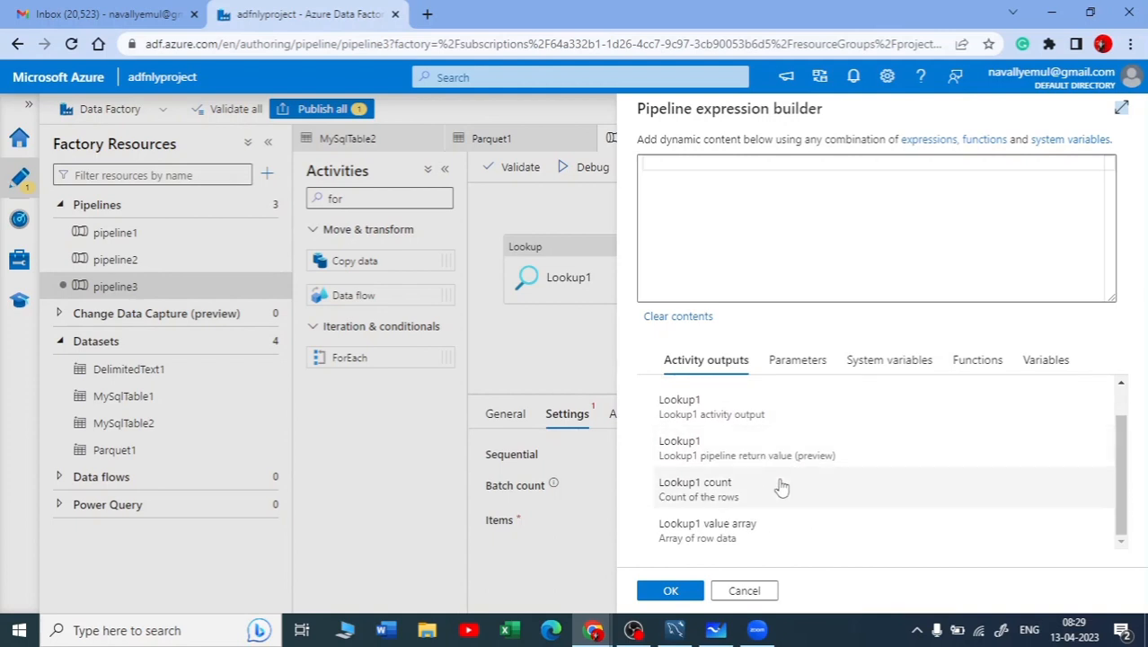
pyautogui.click(715, 159)
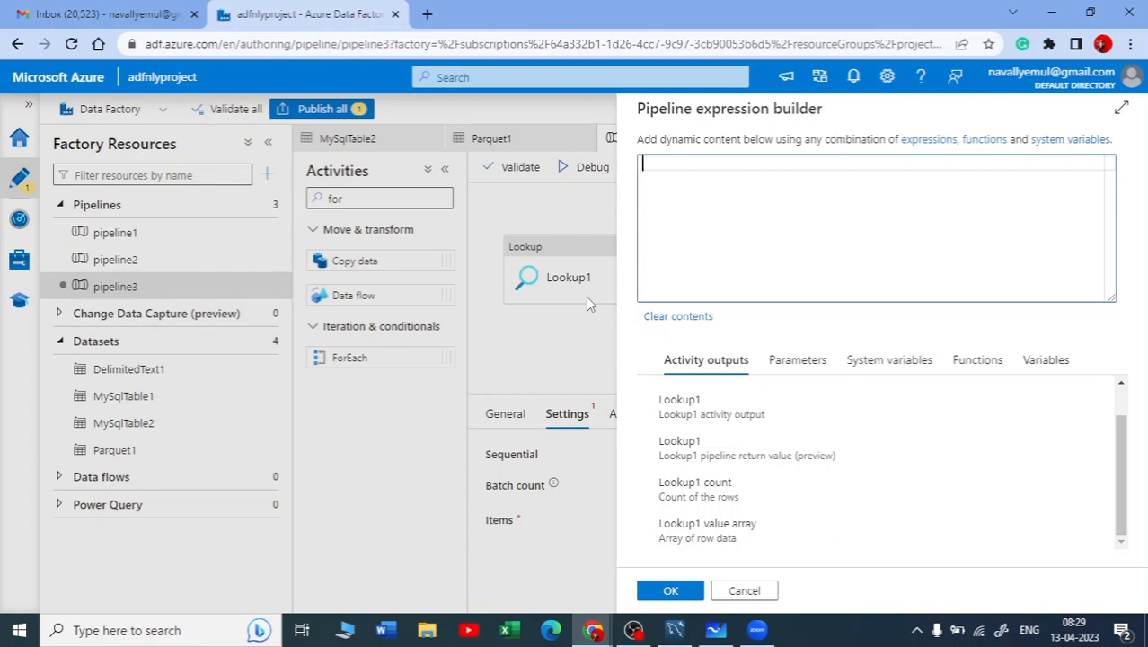
pyautogui.click(687, 537)
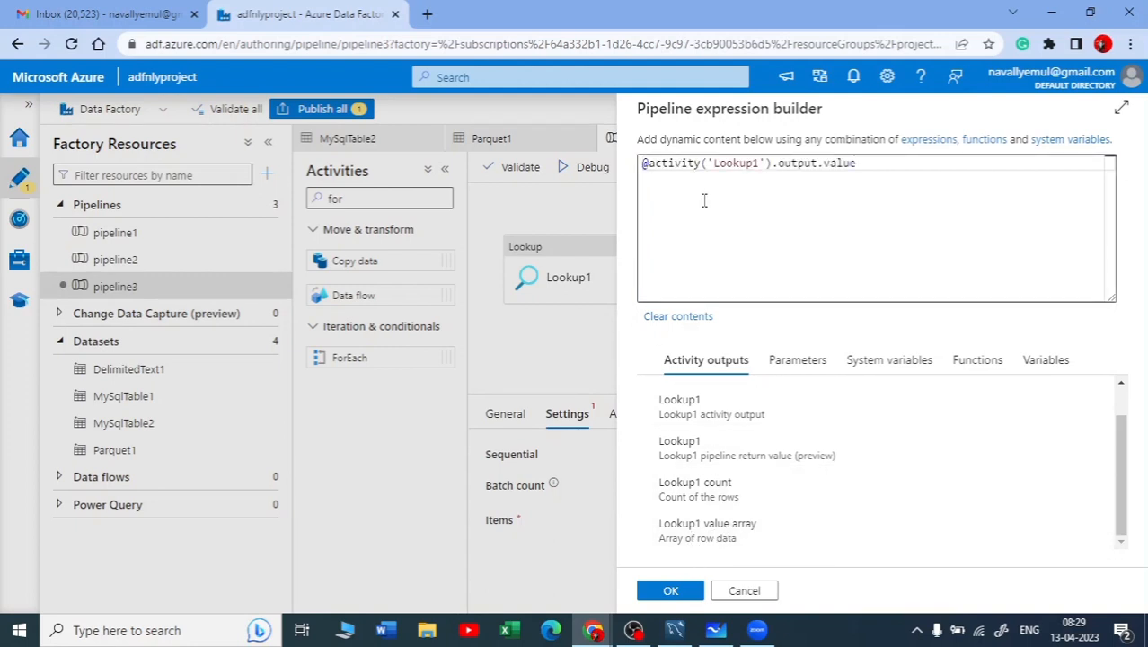
pyautogui.moveTo(881, 172); pyautogui.dragTo(688, 133)
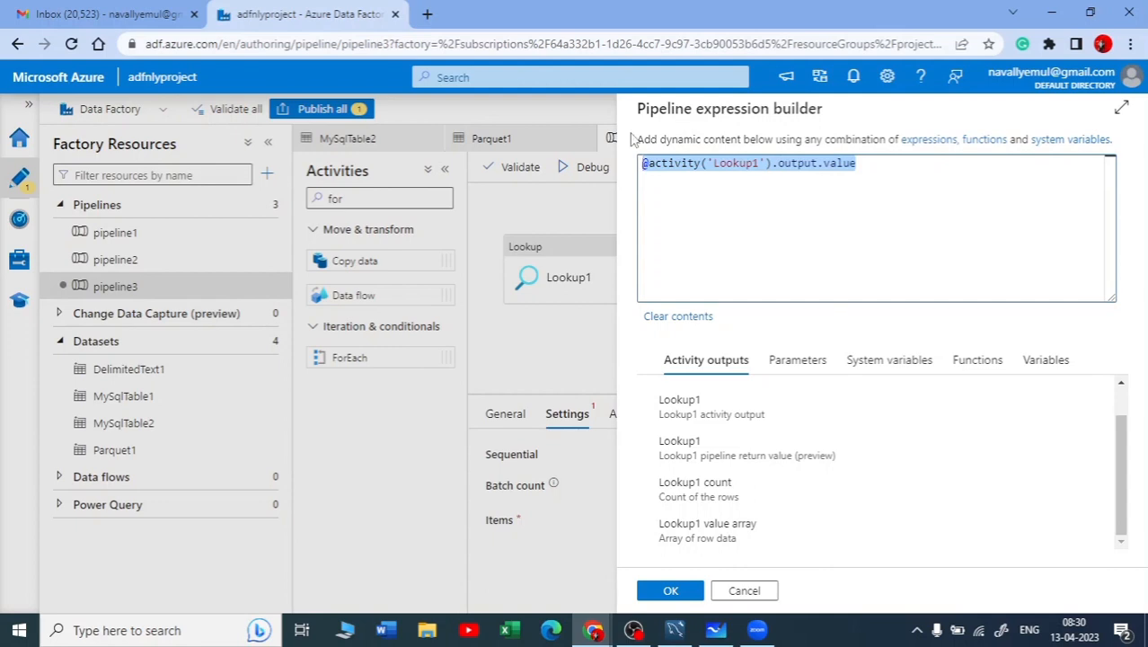
pyautogui.click(870, 209)
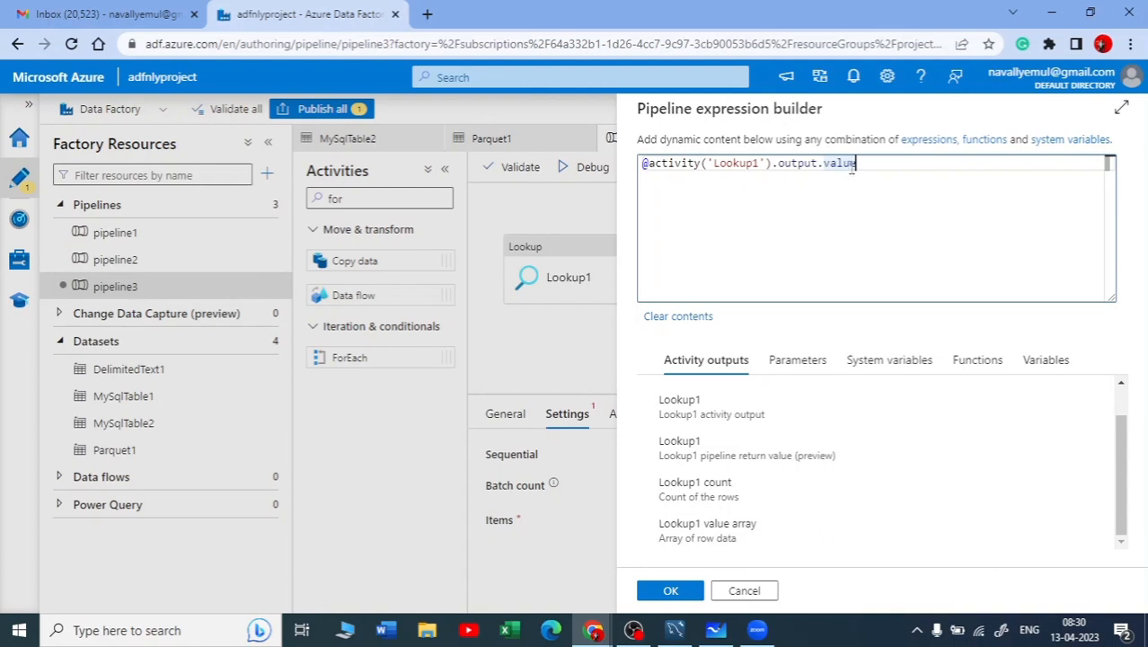
pyautogui.click(671, 590)
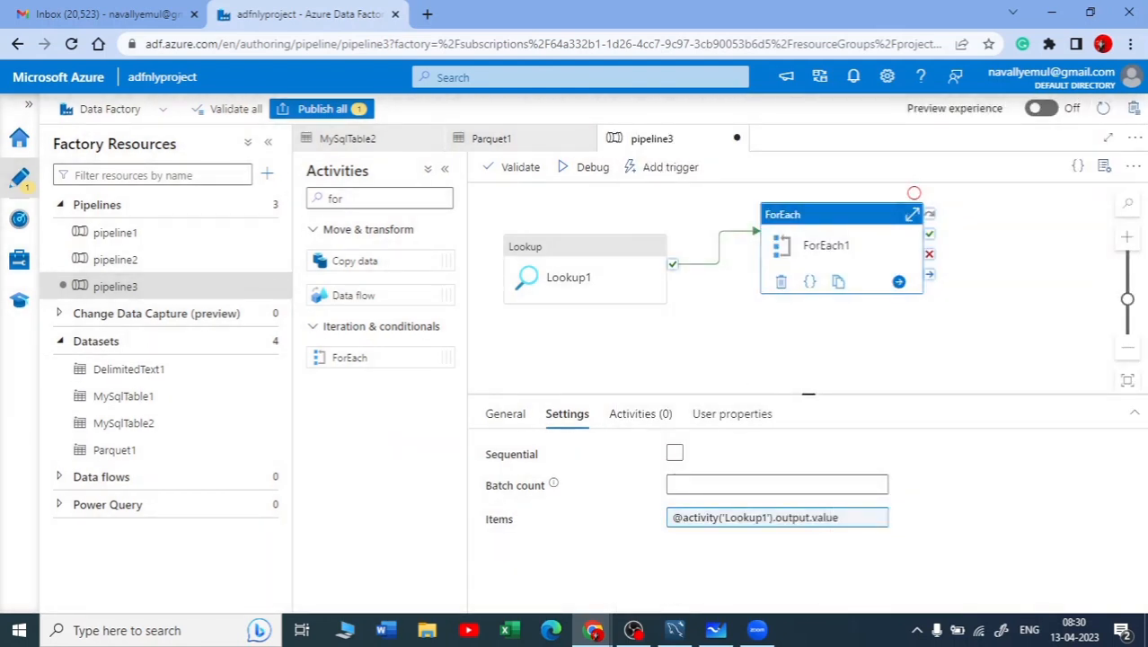
pyautogui.click(633, 630)
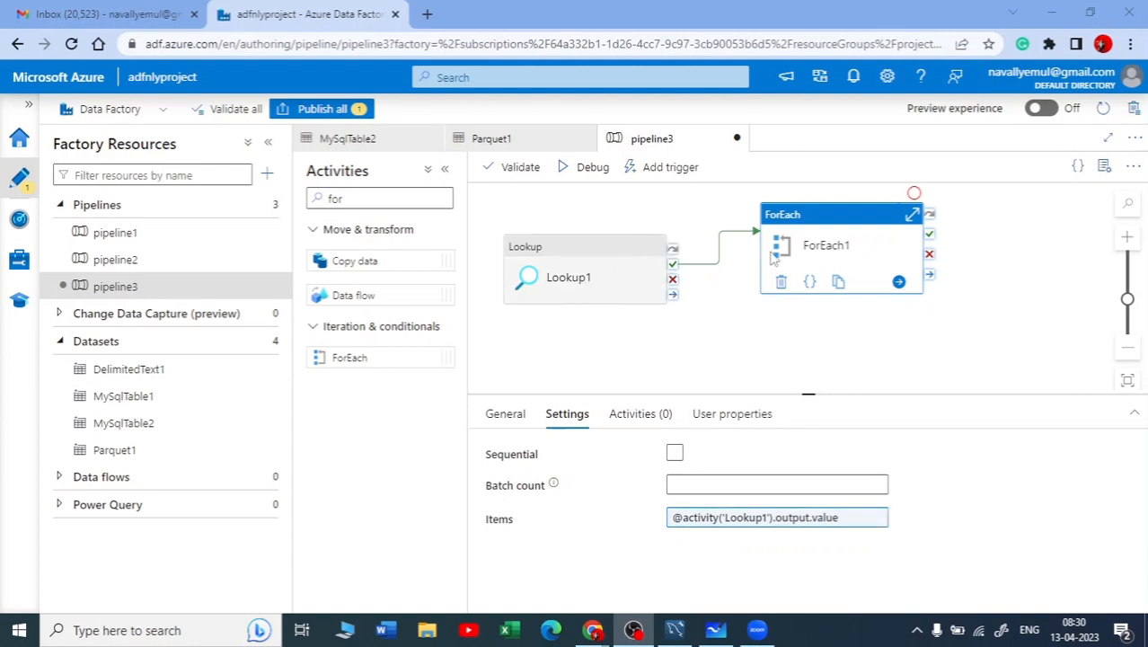
# Add a Copy data activity inside ForEach1 and open its source settings
pyautogui.click(637, 423)
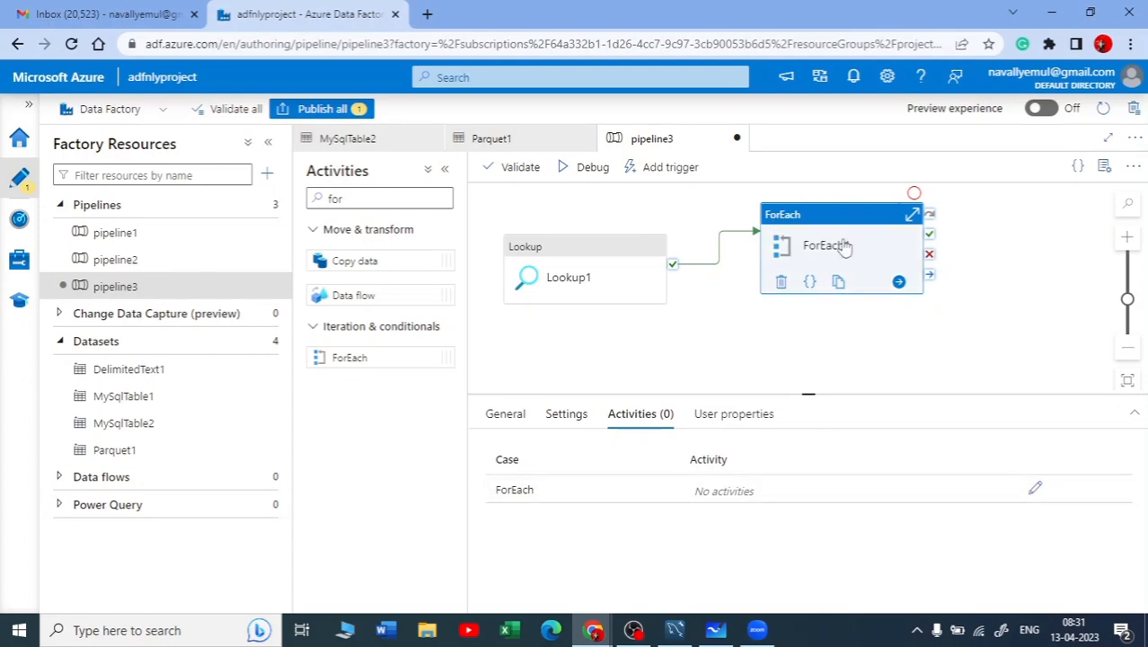
pyautogui.click(1036, 490)
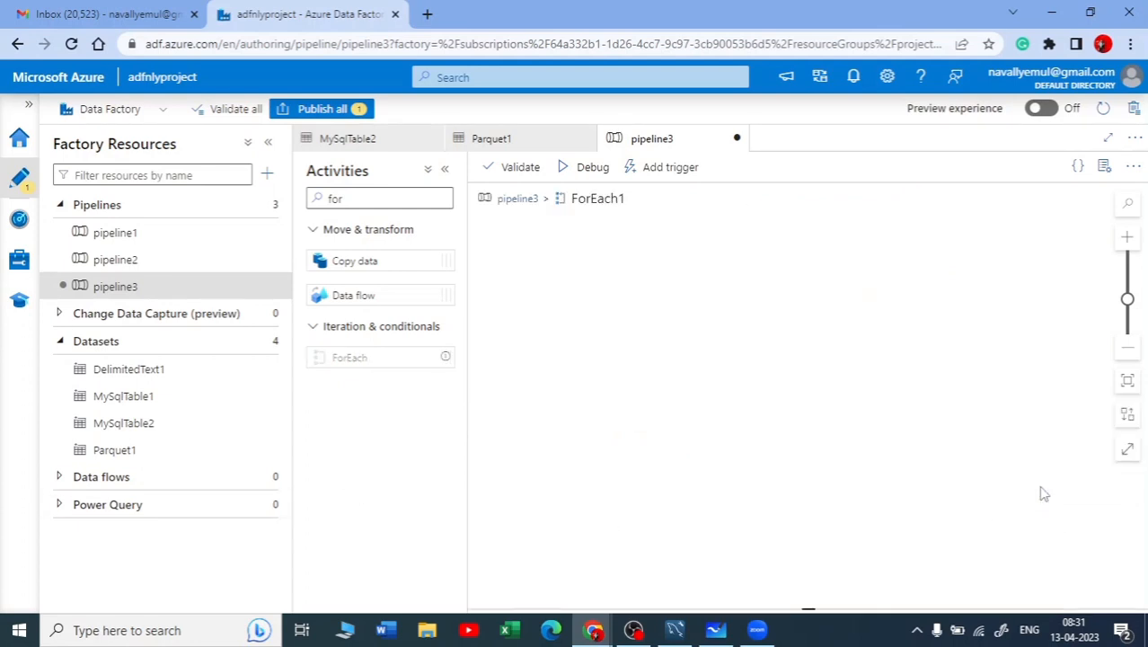
pyautogui.moveTo(355, 263); pyautogui.dragTo(746, 323)
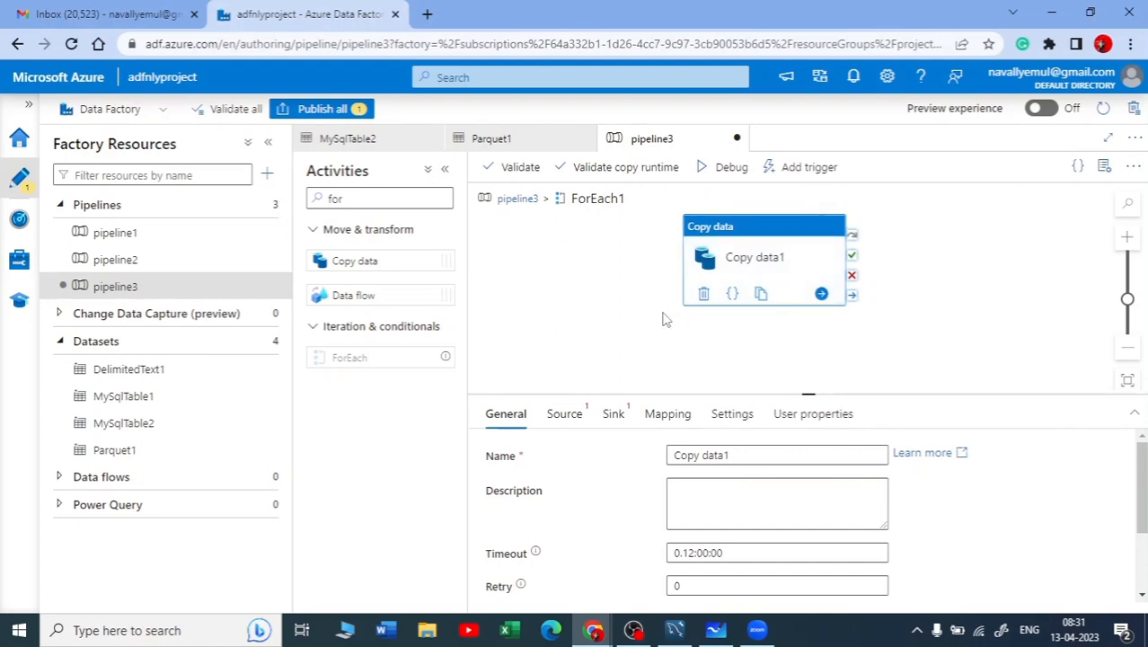
pyautogui.click(568, 415)
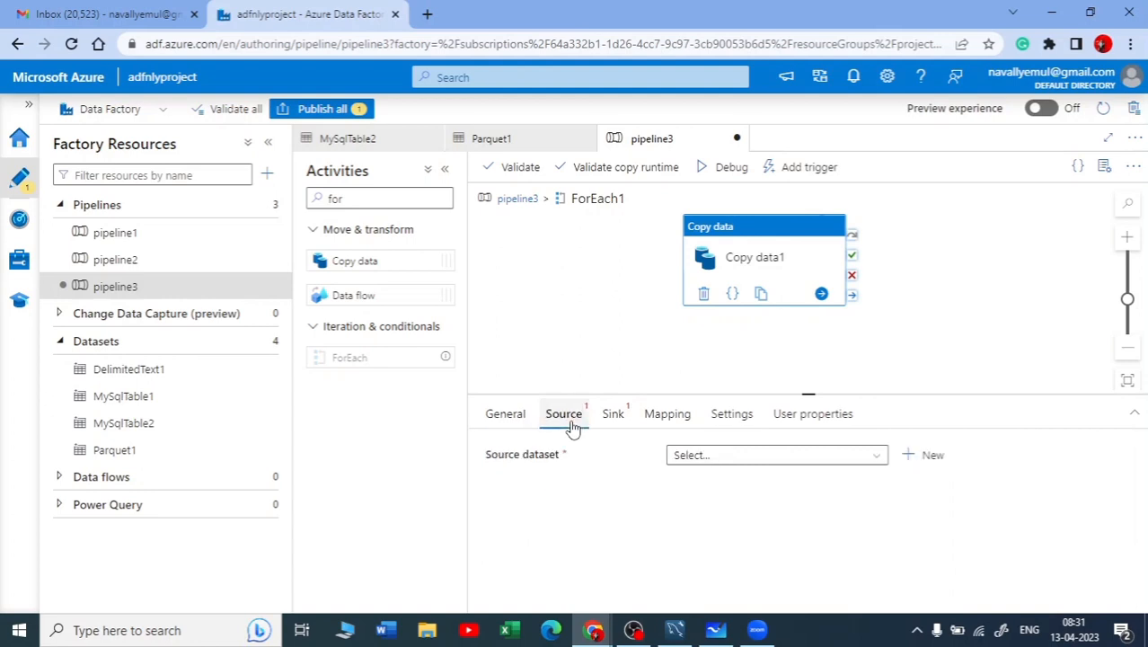
# In Microsoft Whiteboard, circle MySQL and the variable, write an underlined "list" above Lookup, link MySQL to copy, and return to Azure Data Factory
pyautogui.click(716, 630)
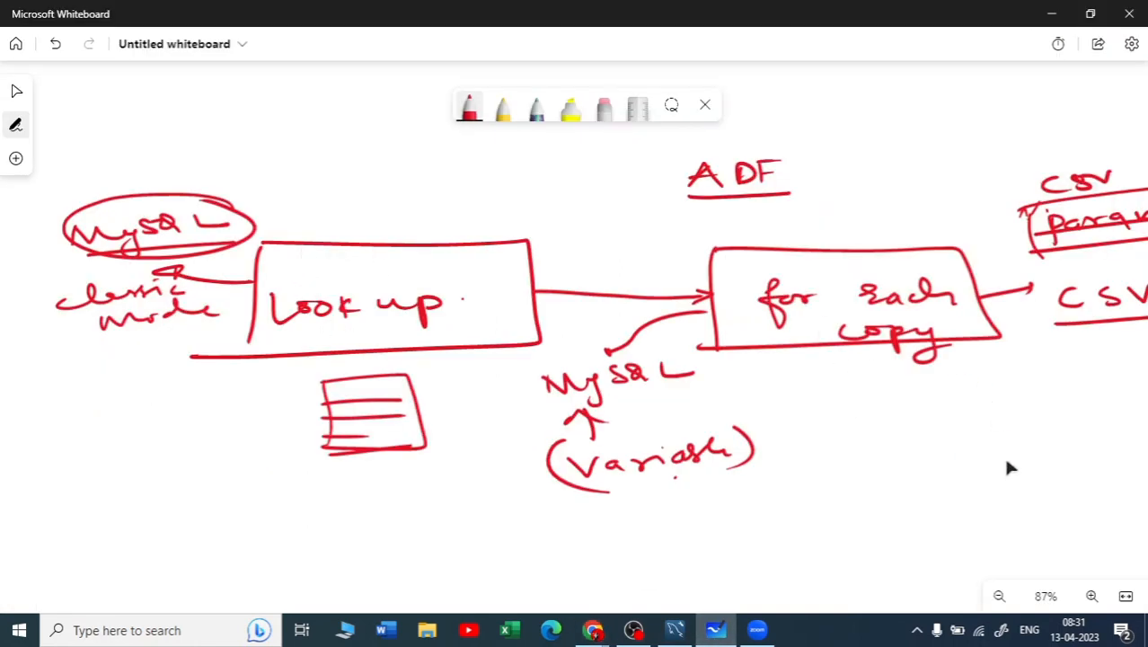
pyautogui.moveTo(967, 414); pyautogui.dragTo(899, 350)
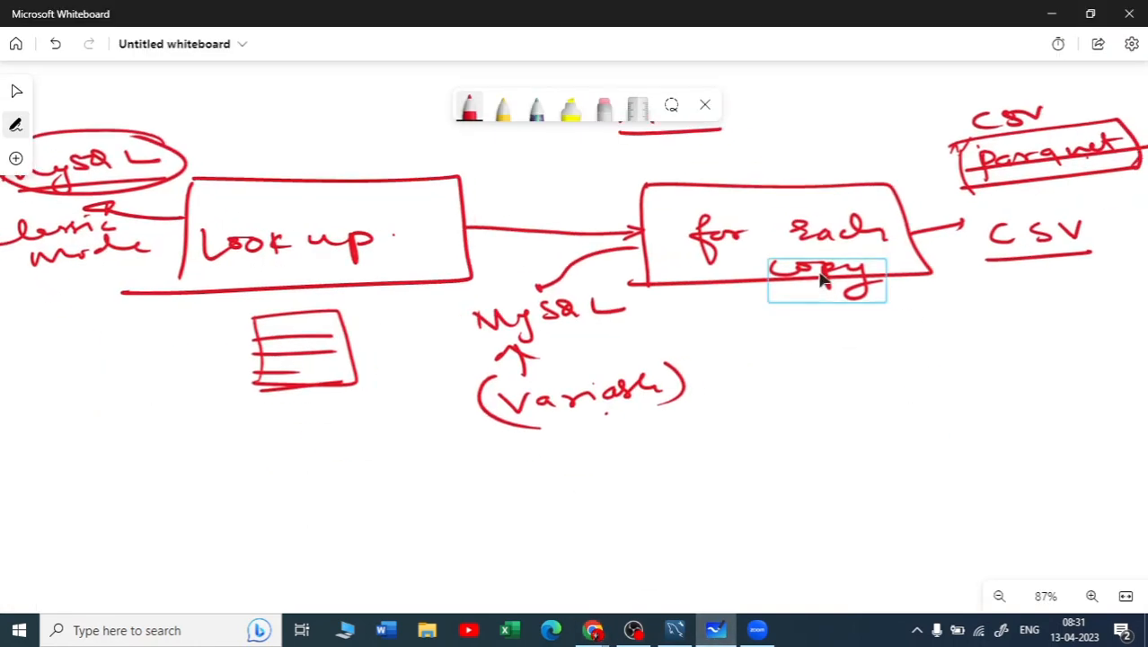
pyautogui.moveTo(611, 288)
pyautogui.mouseDown()
pyautogui.moveTo(456, 310)
pyautogui.moveTo(555, 337)
pyautogui.moveTo(615, 289)
pyautogui.mouseUp()
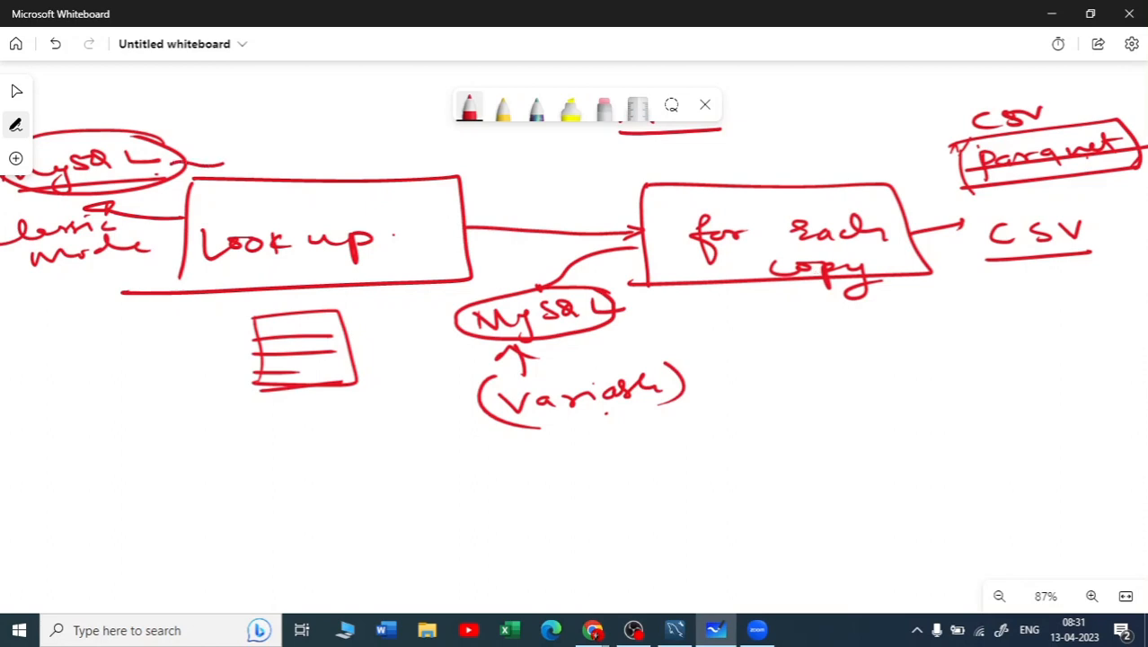
pyautogui.moveTo(303, 133); pyautogui.dragTo(310, 154)
pyautogui.moveTo(291, 138); pyautogui.dragTo(341, 133)
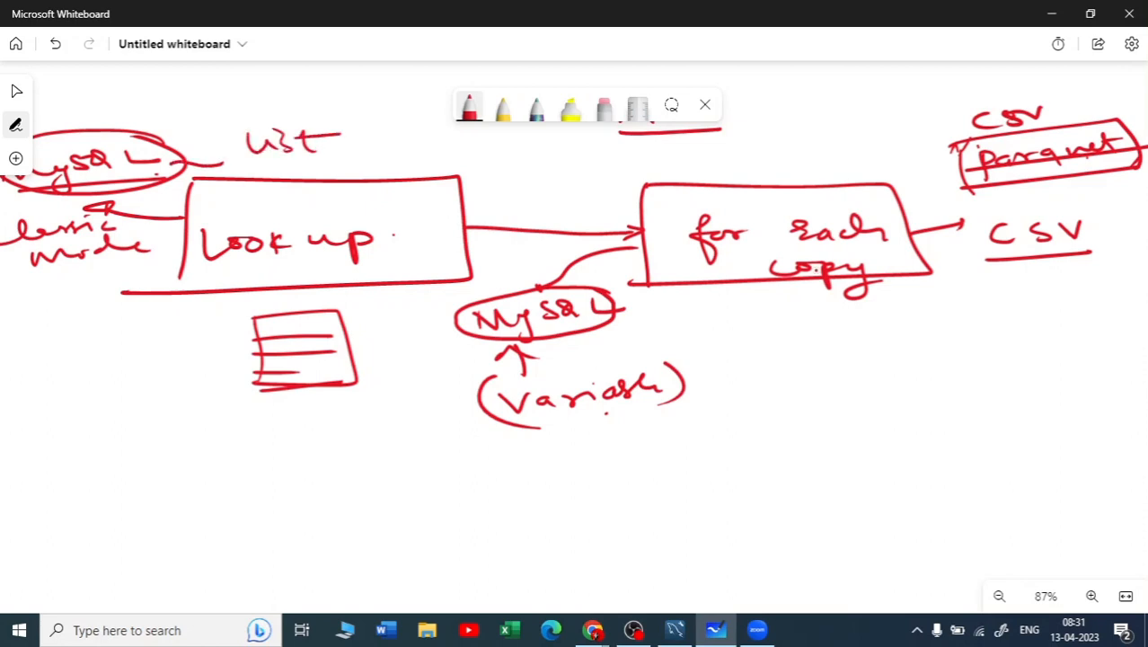
pyautogui.moveTo(246, 164); pyautogui.dragTo(340, 159)
pyautogui.moveTo(586, 325); pyautogui.dragTo(765, 286)
pyautogui.moveTo(656, 355)
pyautogui.mouseDown()
pyautogui.moveTo(503, 435)
pyautogui.moveTo(593, 352)
pyautogui.mouseUp()
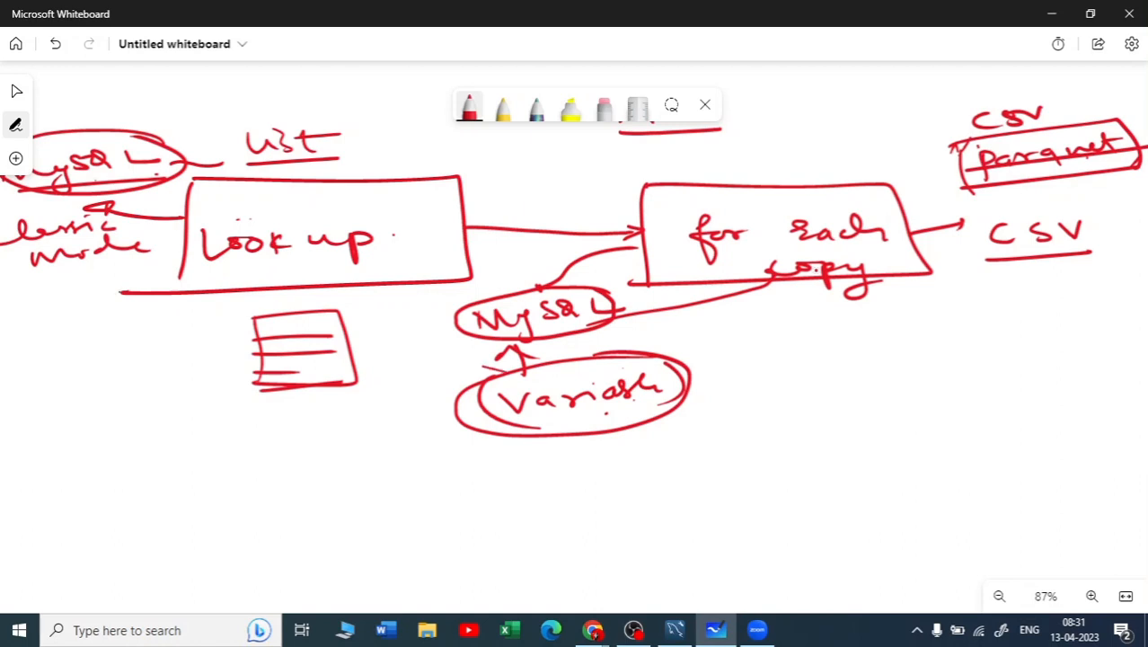
pyautogui.moveTo(460, 303); pyautogui.dragTo(439, 317)
pyautogui.click(1051, 13)
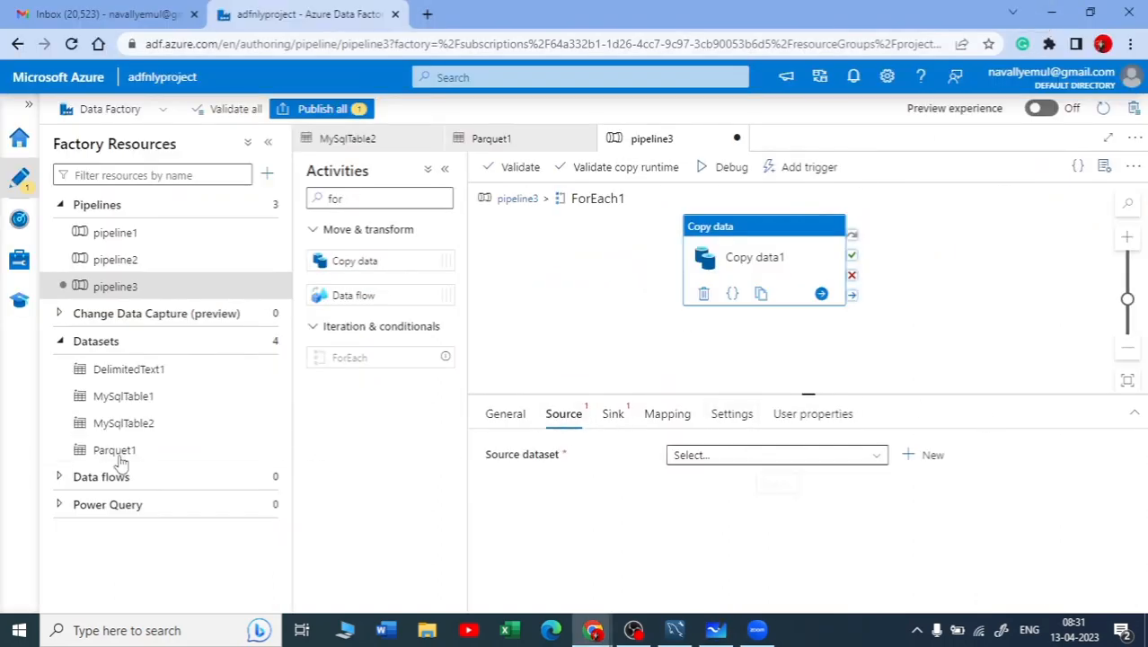
# Create a MySQL source dataset for the Copy data activity using linked service ls_MySql with no table selected, and open the dataset
pyautogui.click(927, 456)
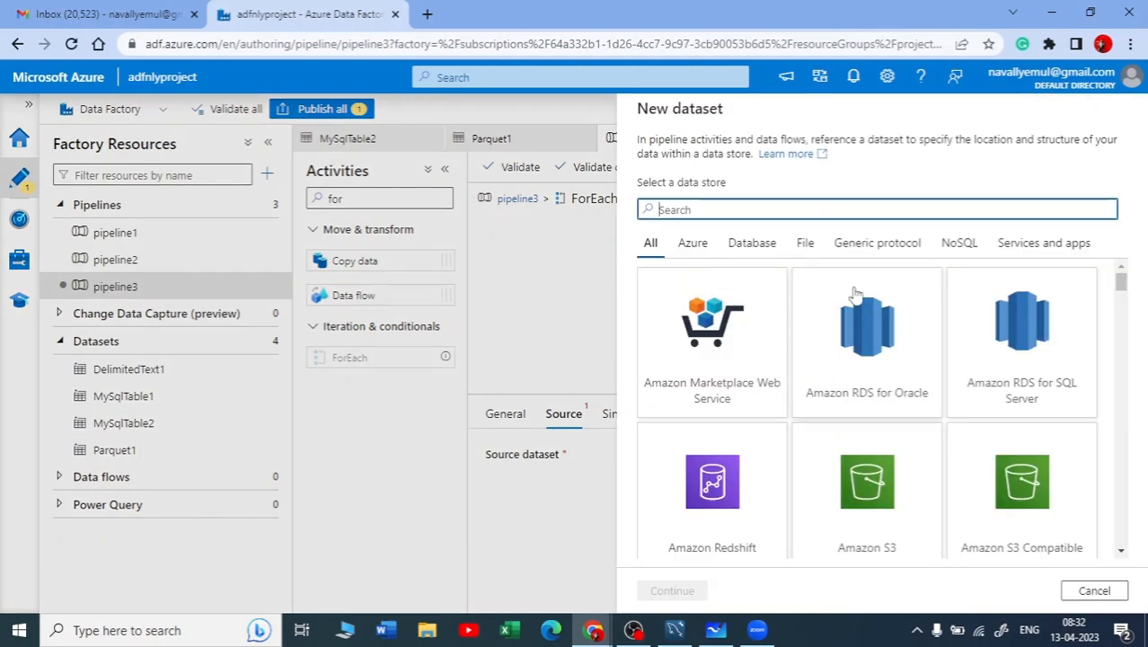
pyautogui.write('my')
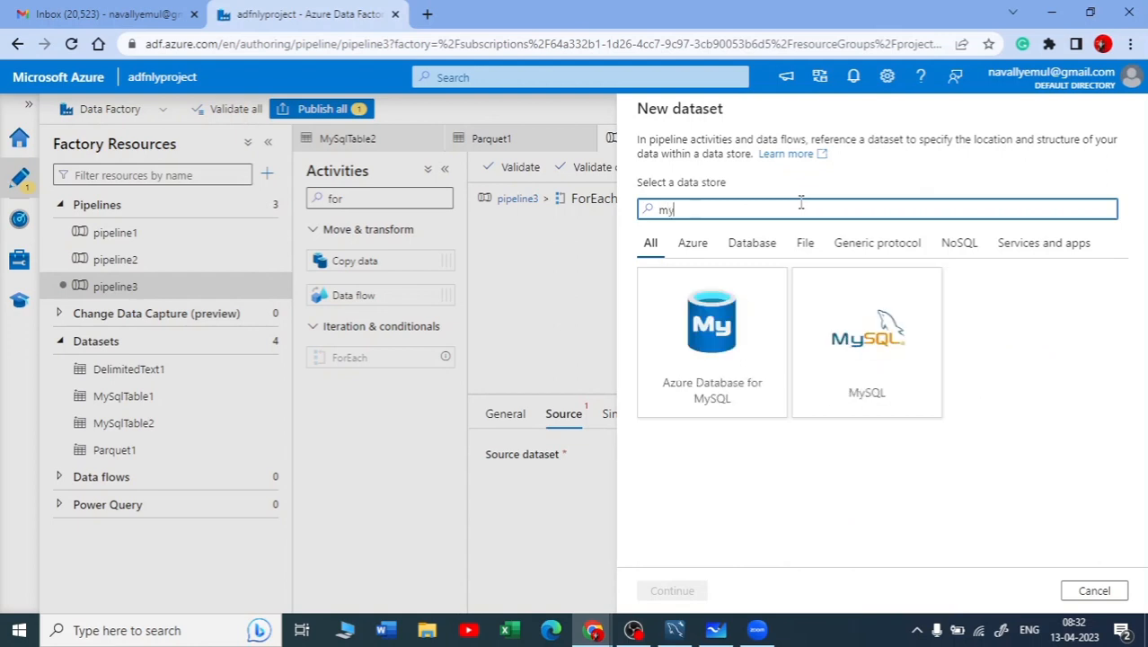
pyautogui.click(815, 345)
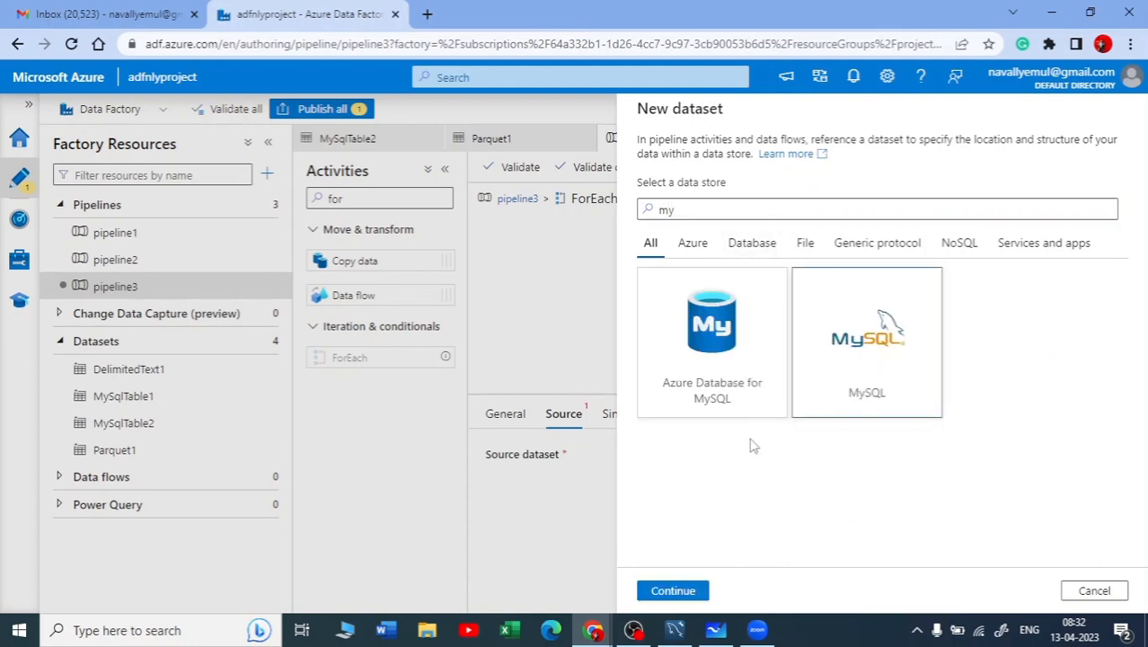
pyautogui.click(673, 590)
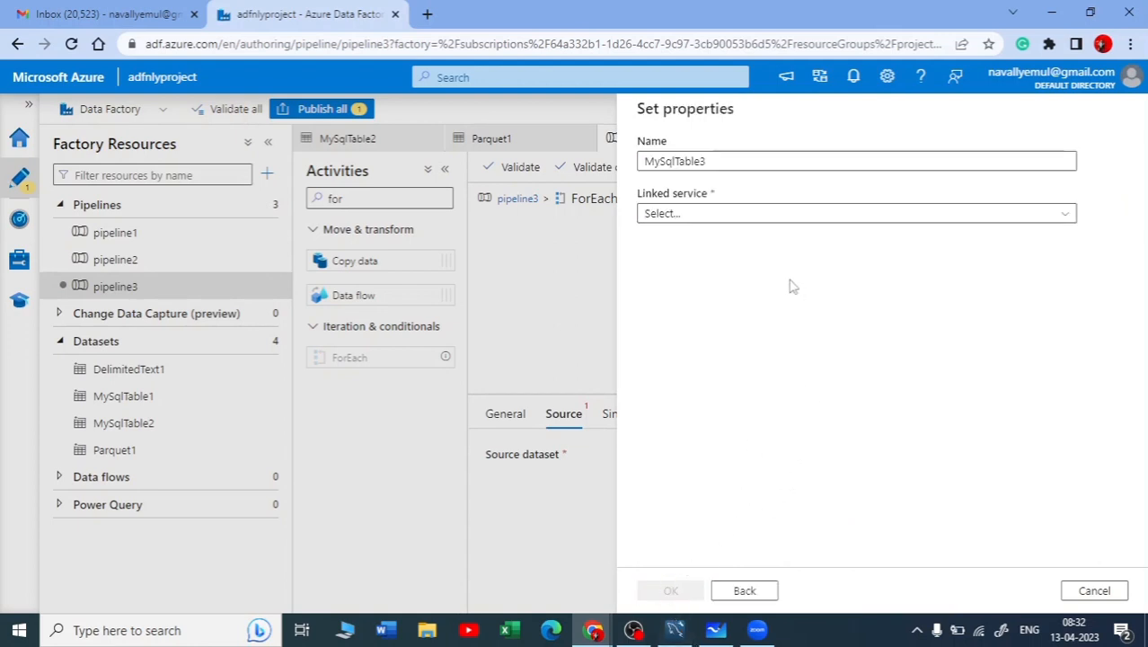
pyautogui.click(746, 212)
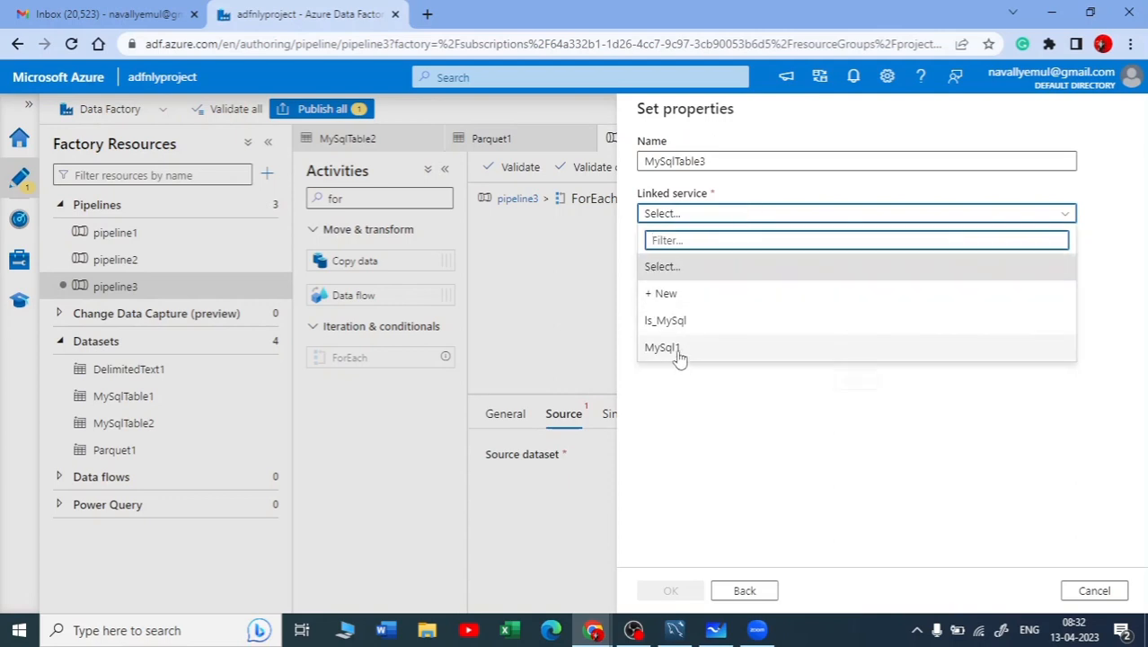
pyautogui.click(672, 324)
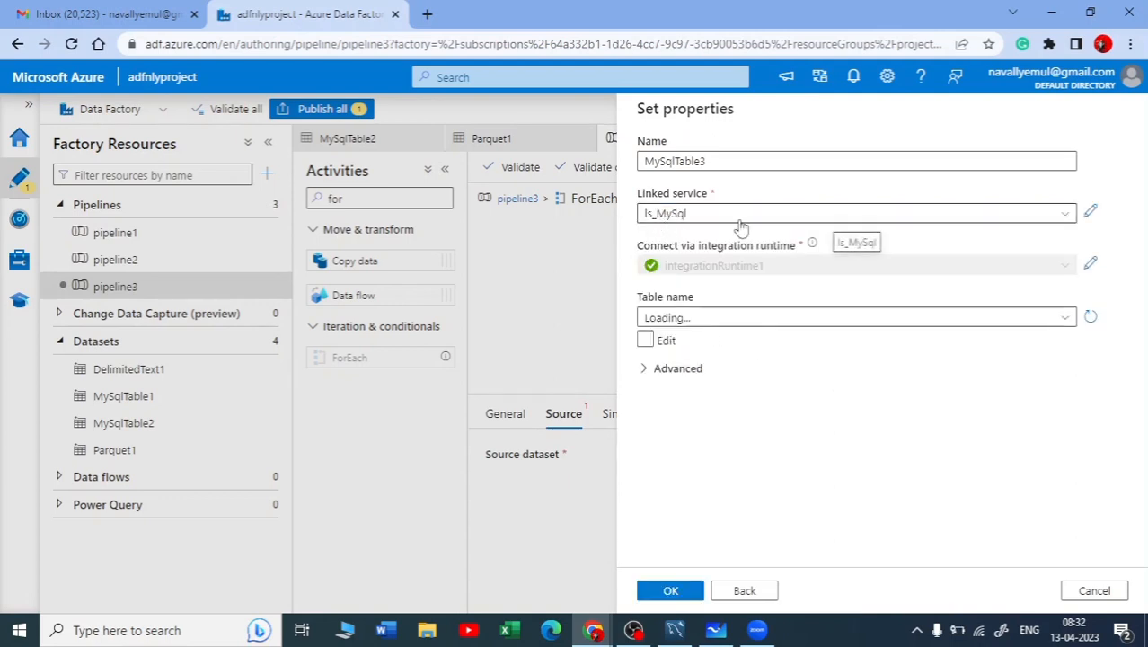
pyautogui.click(1065, 319)
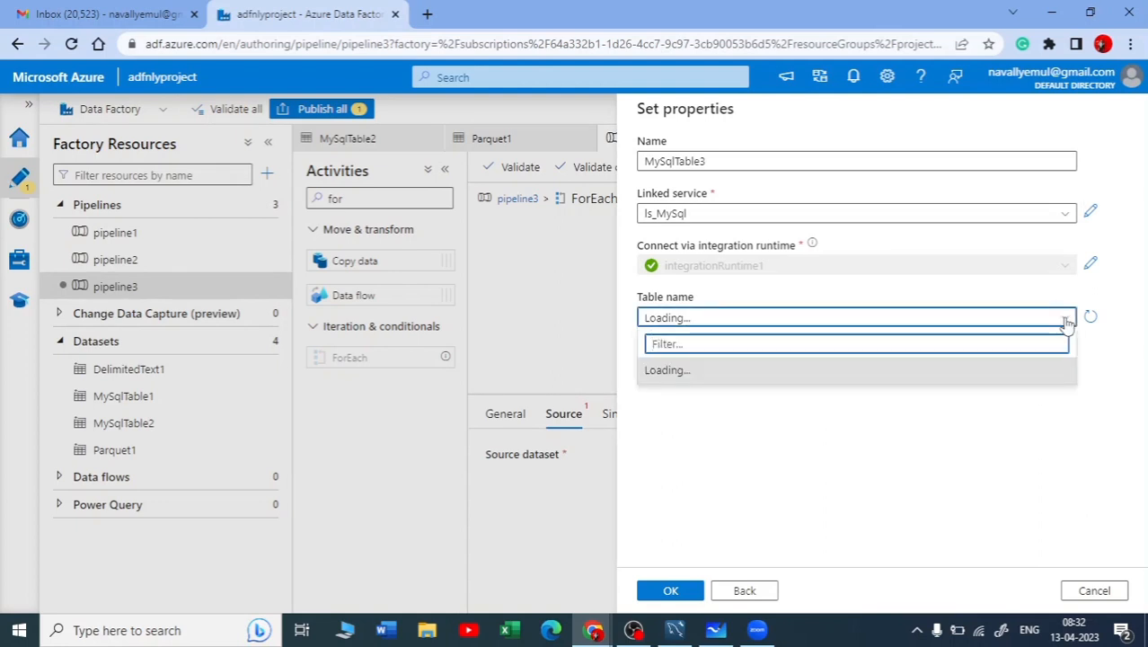
pyautogui.click(1067, 321)
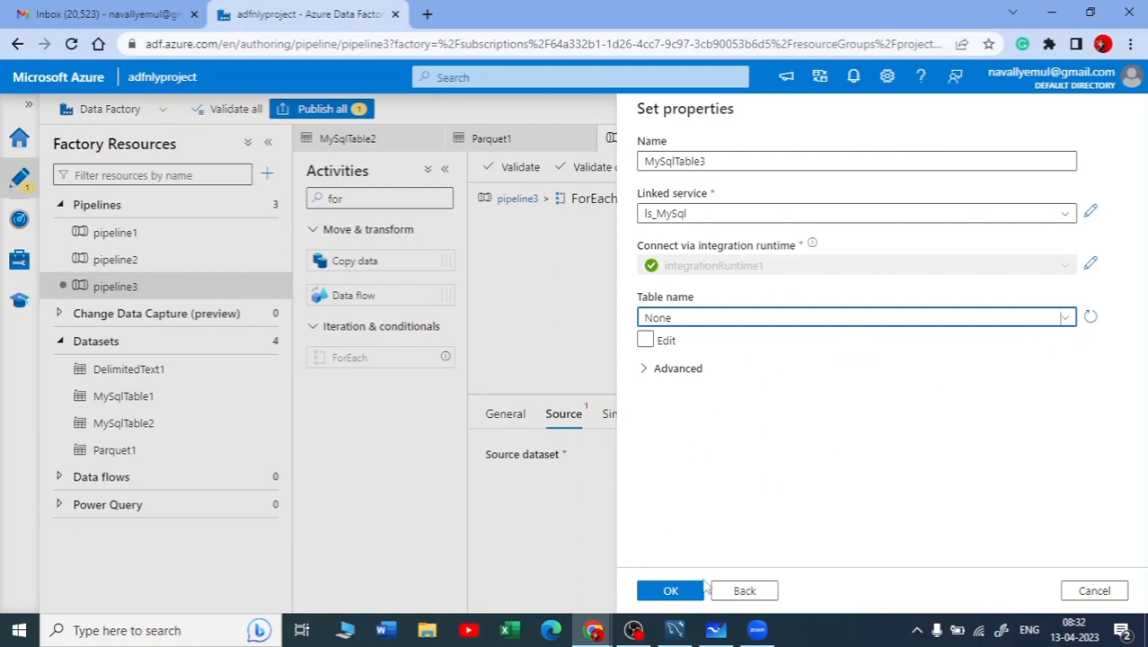
pyautogui.click(671, 589)
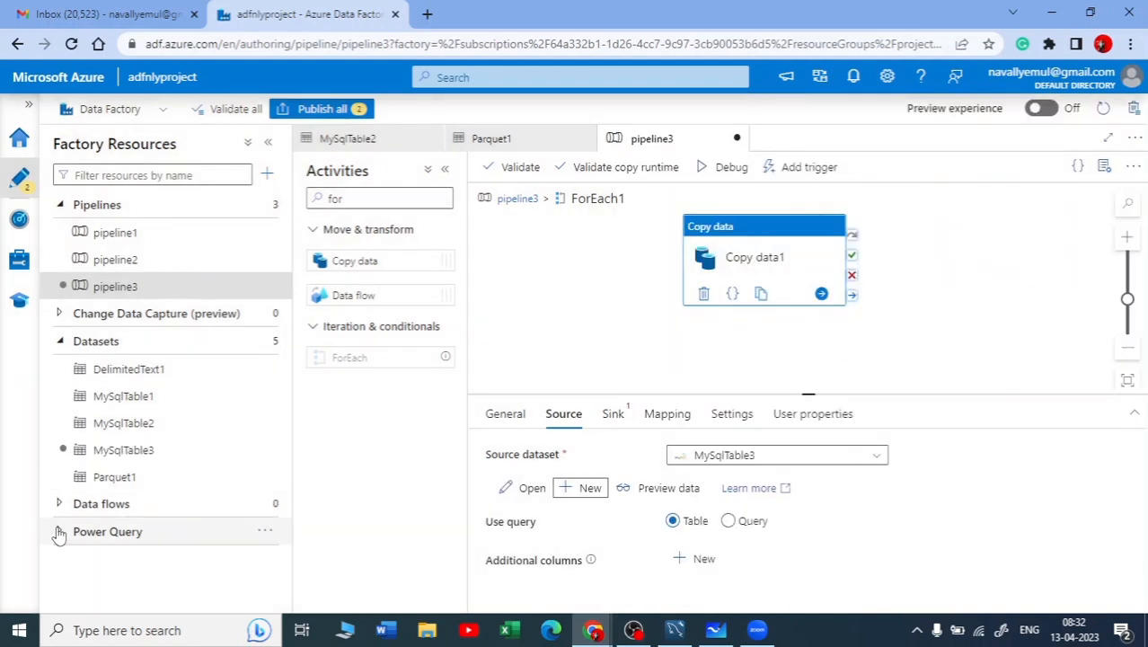
pyautogui.click(150, 459)
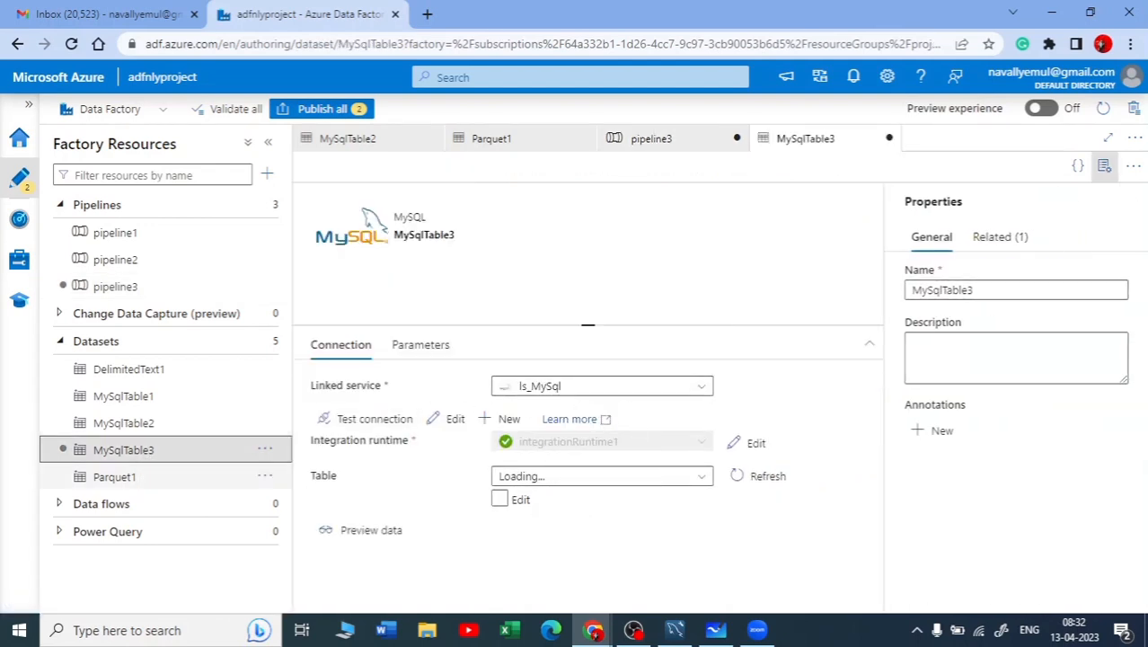
pyautogui.click(661, 486)
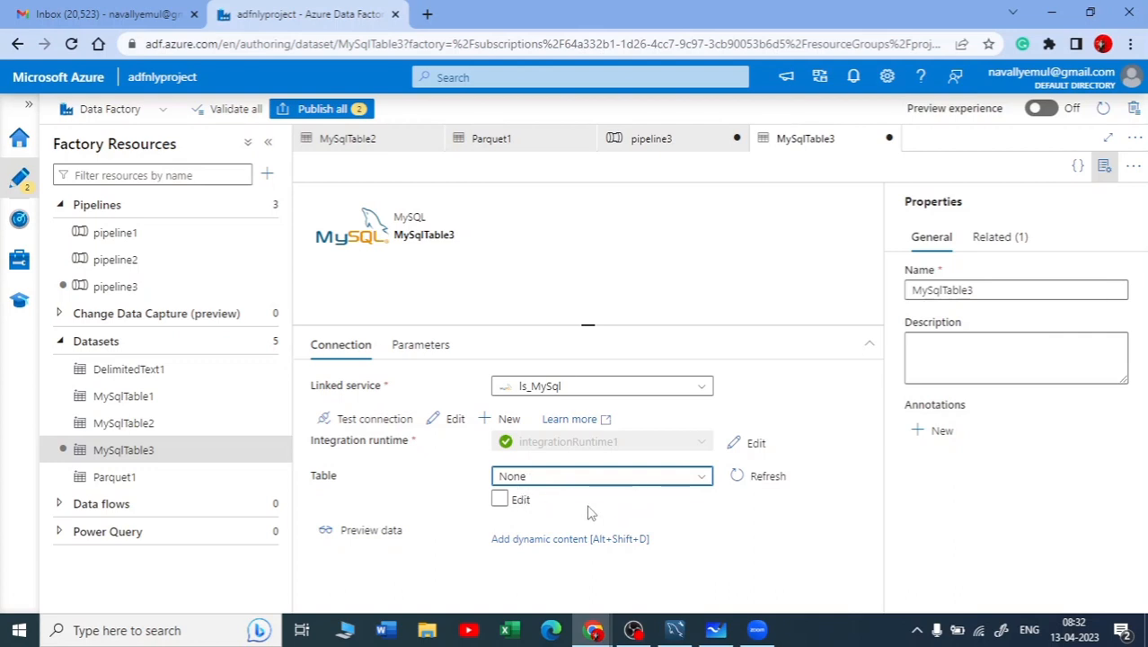
pyautogui.click(552, 540)
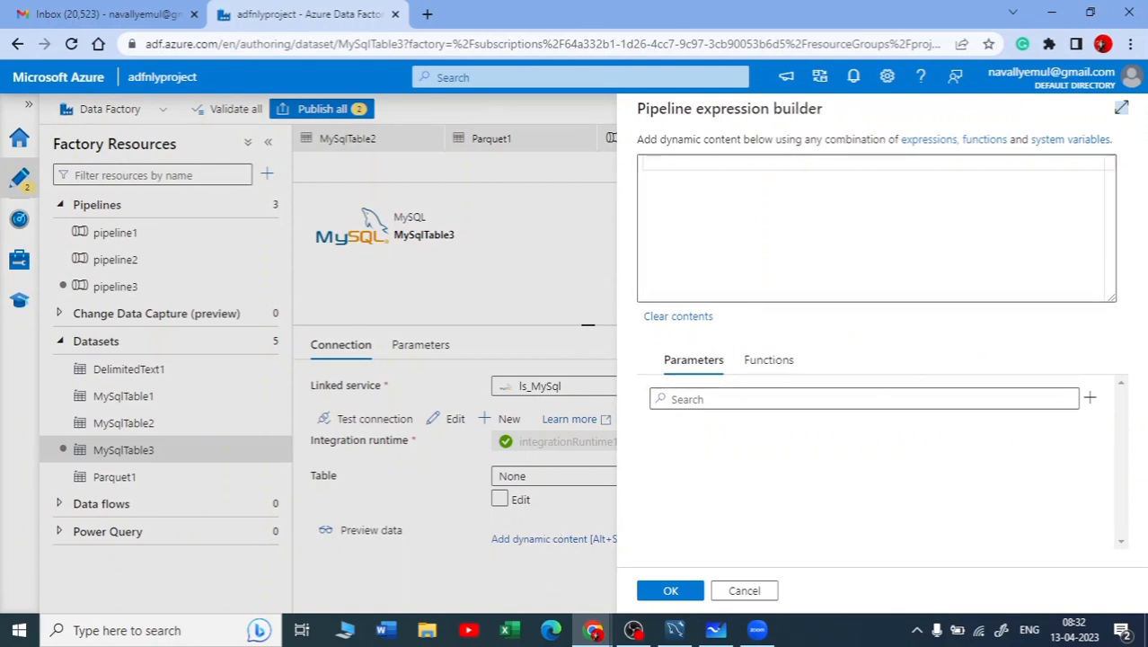
pyautogui.click(702, 399)
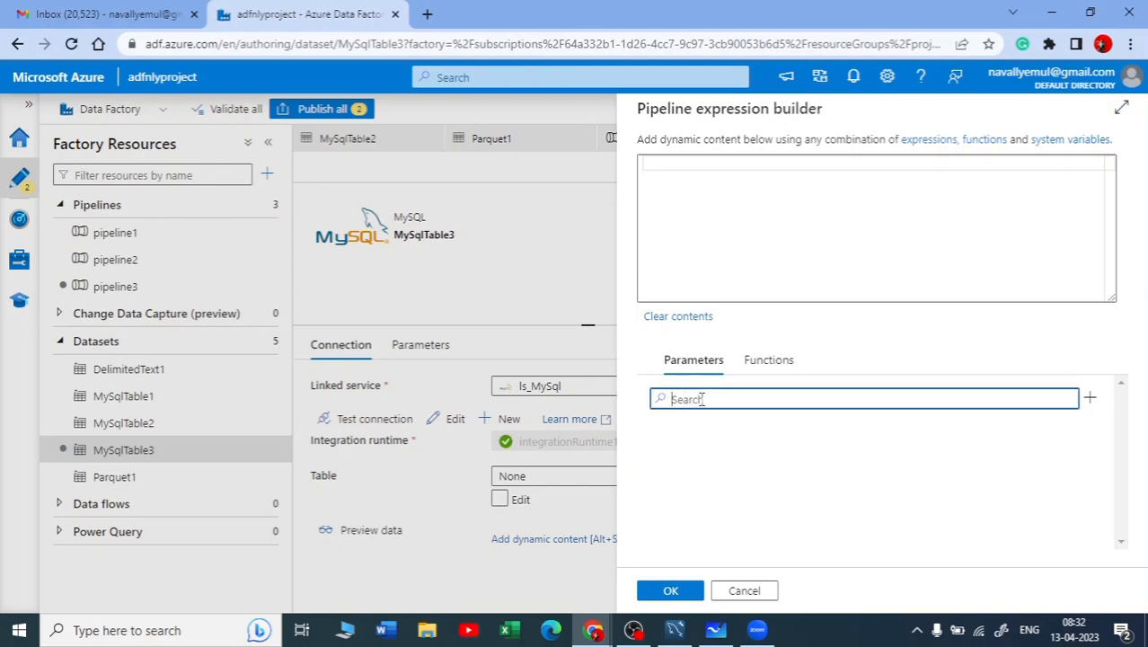
pyautogui.click(704, 165)
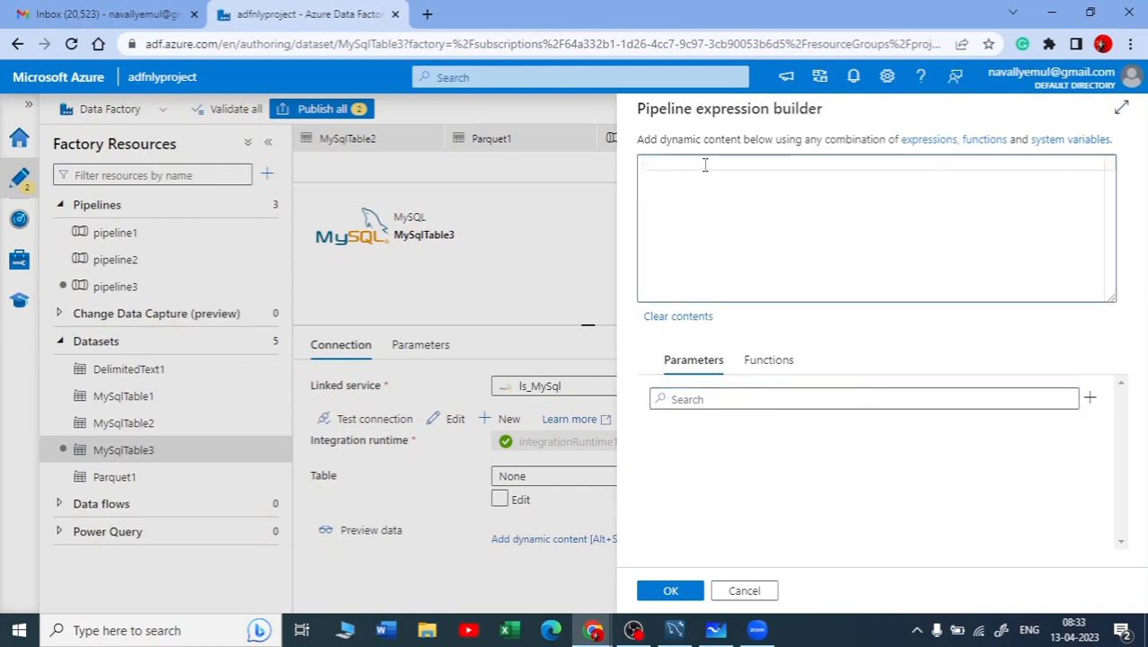
pyautogui.write('@data')
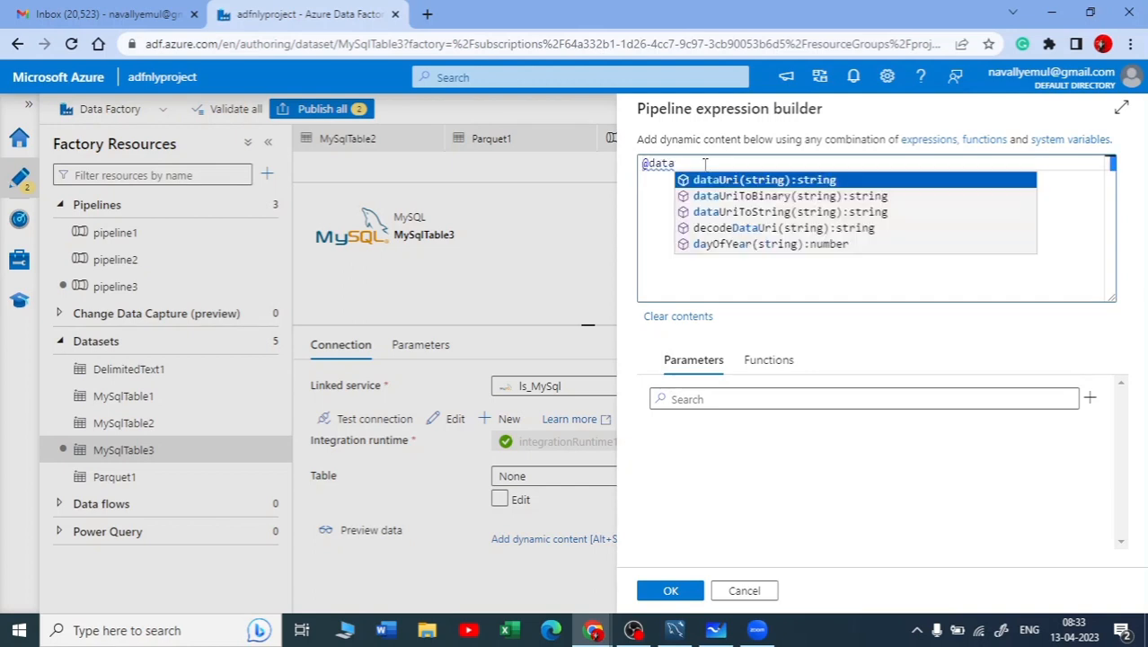
pyautogui.write('set')
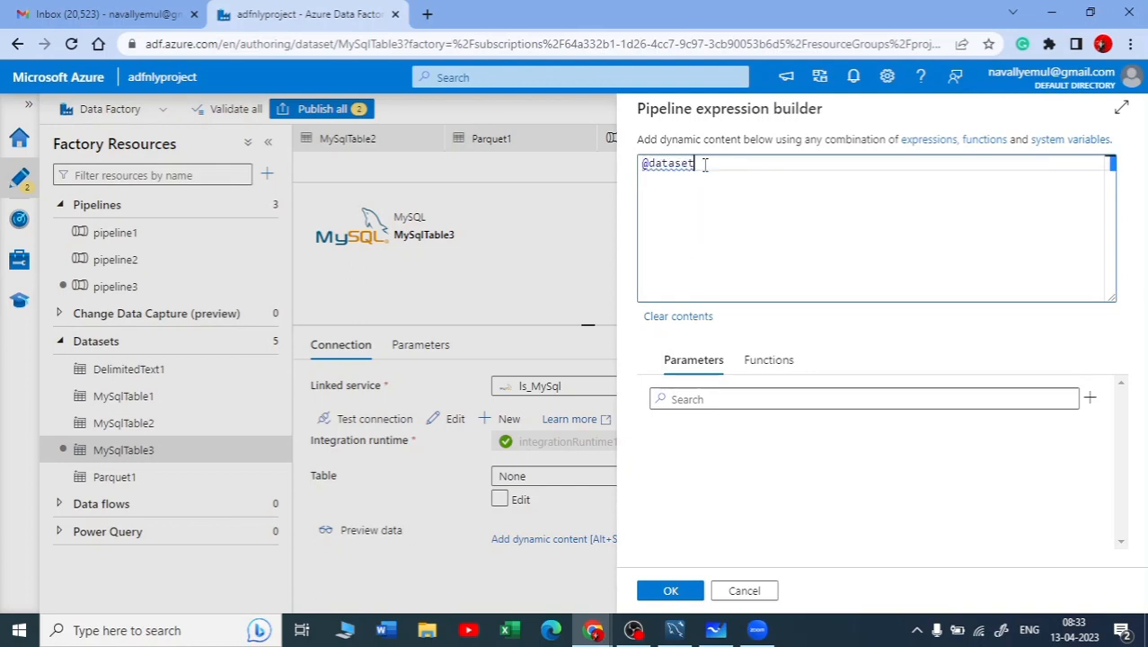
pyautogui.write('(')
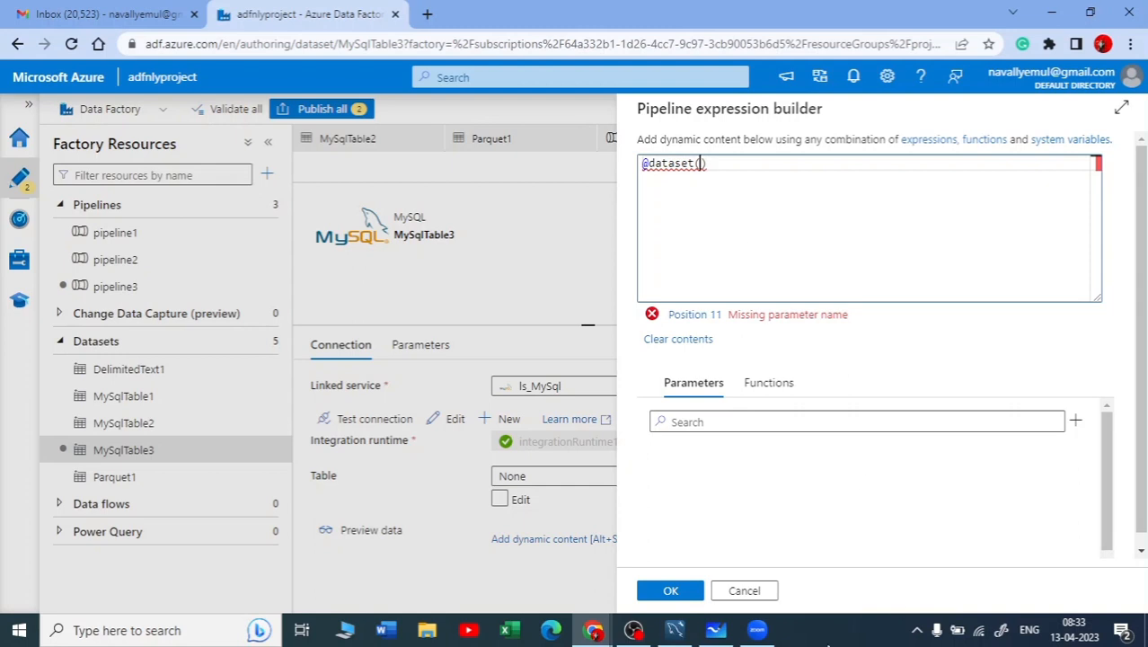
pyautogui.click(744, 590)
# Add a string parameter named TABLE_NAME to the MySqlTable3 dataset, checking the column name in MySQL Workbench's query result
pyautogui.click(419, 347)
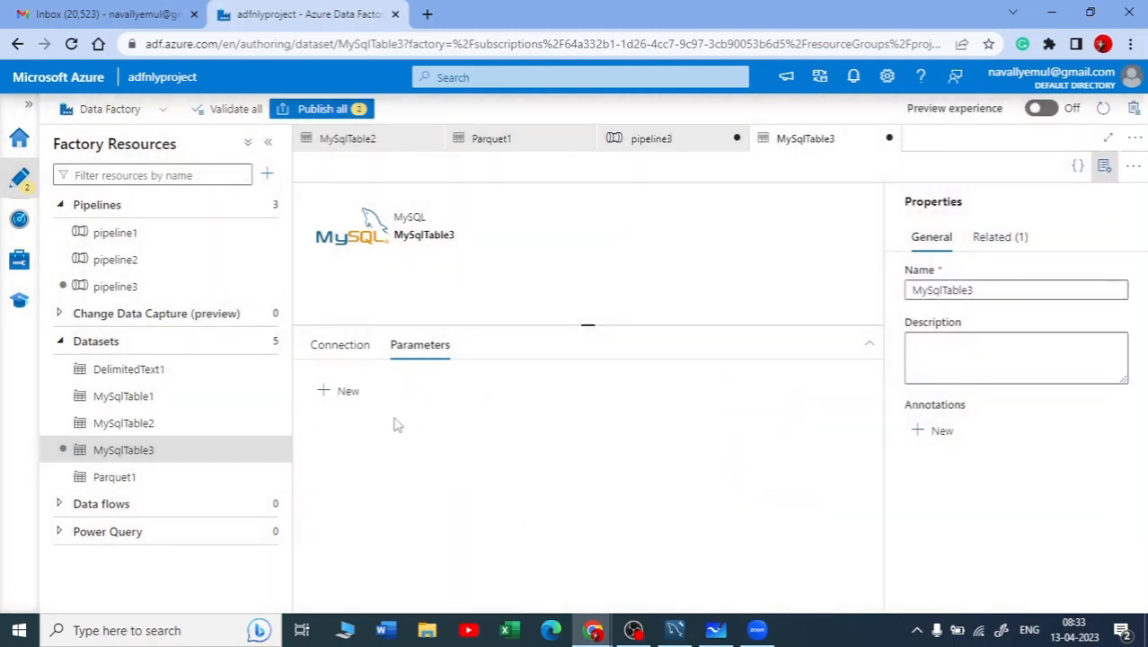
pyautogui.click(332, 393)
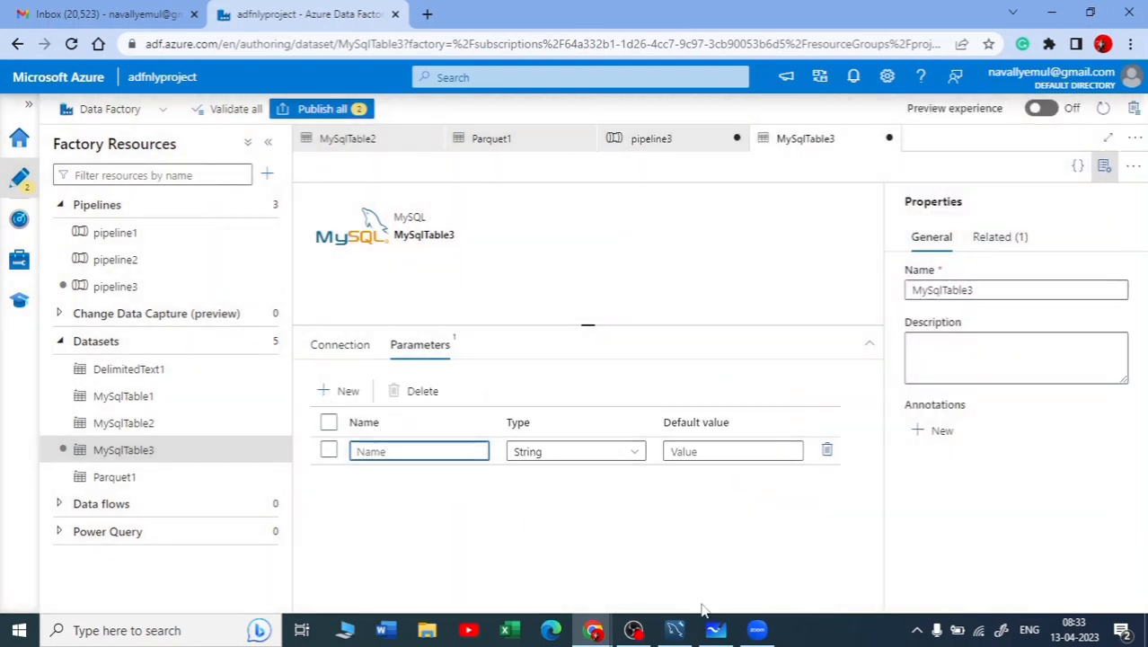
pyautogui.click(675, 630)
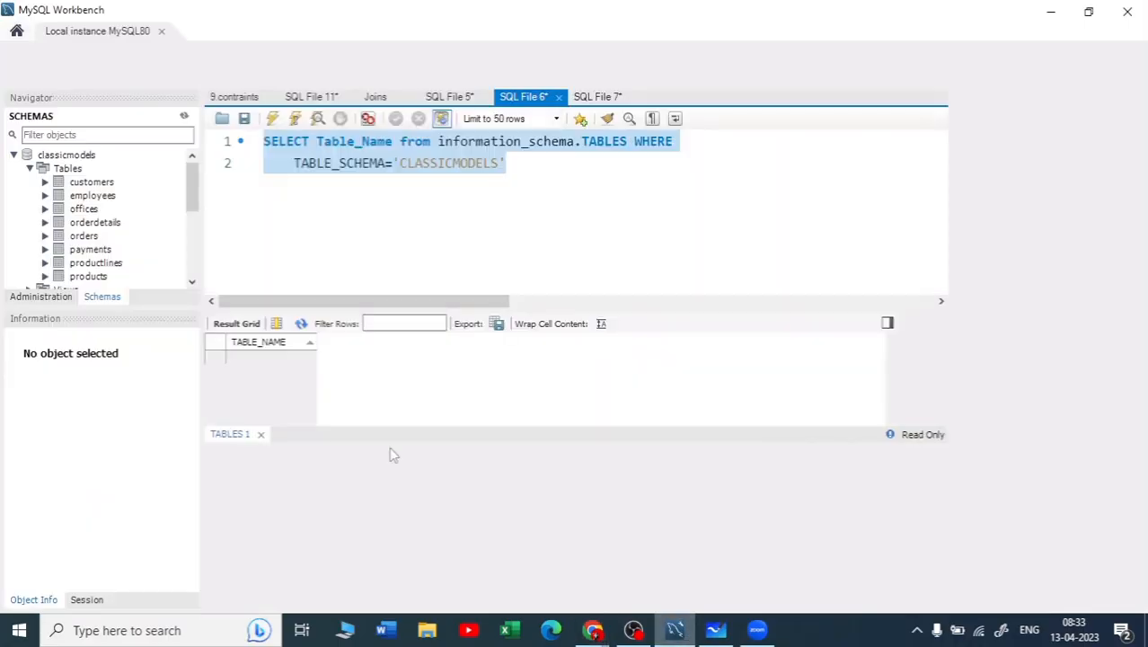
pyautogui.click(269, 342)
pyautogui.click(1051, 10)
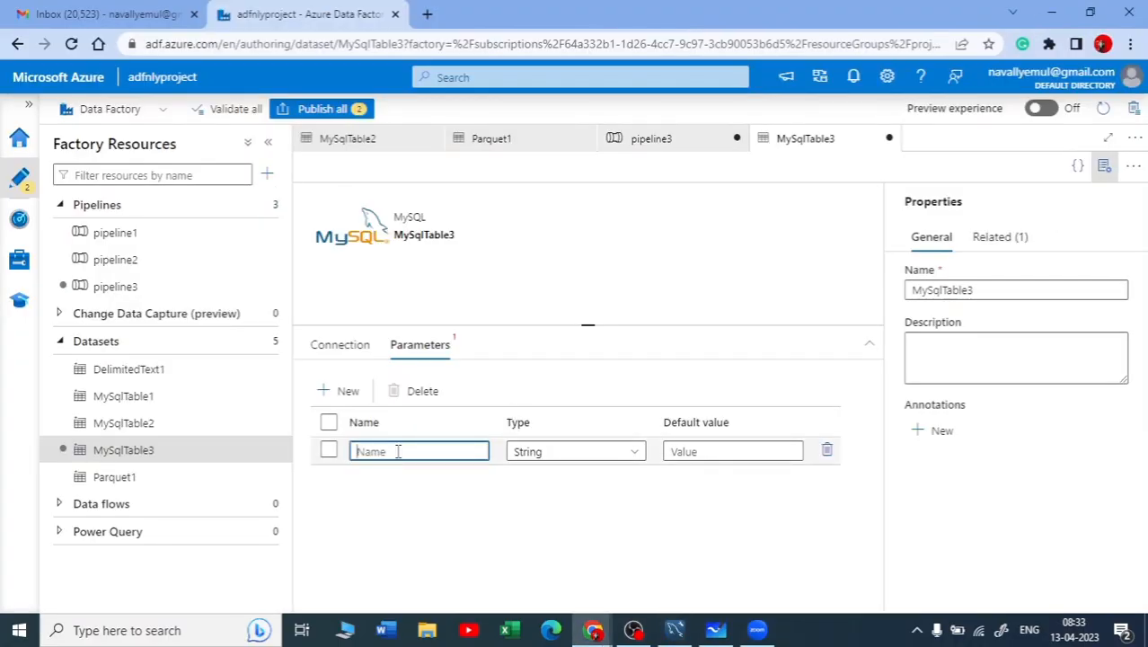
# Examine the tables available for selection in the MySqlTable3 dataset's connection settings
pyautogui.click(339, 345)
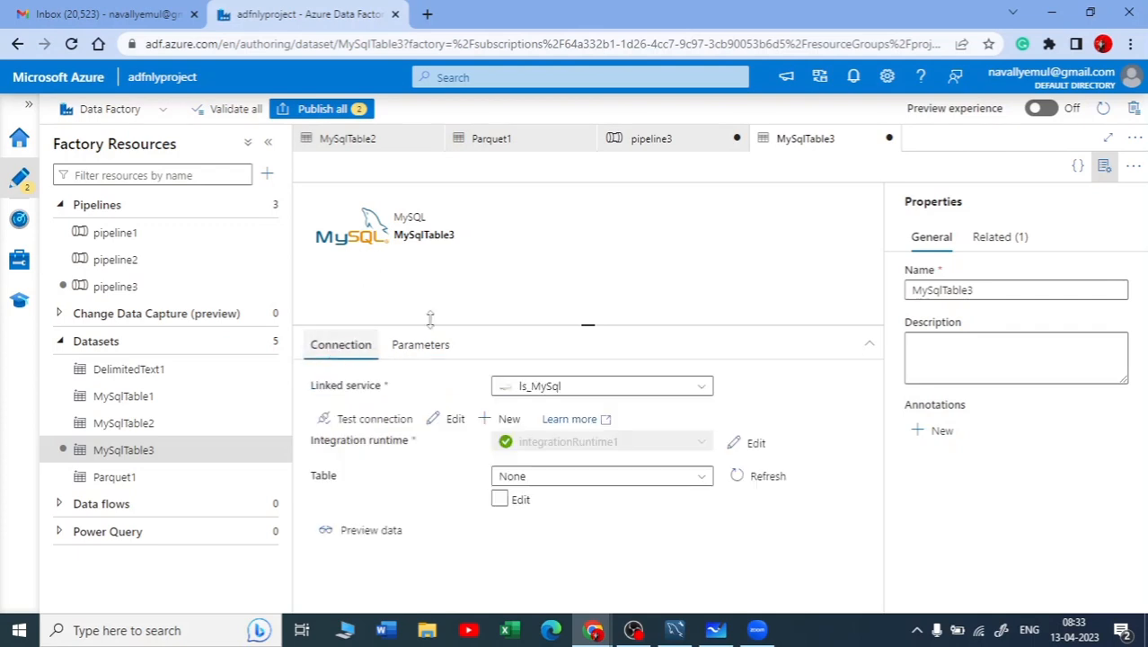
pyautogui.click(541, 480)
pyautogui.click(758, 515)
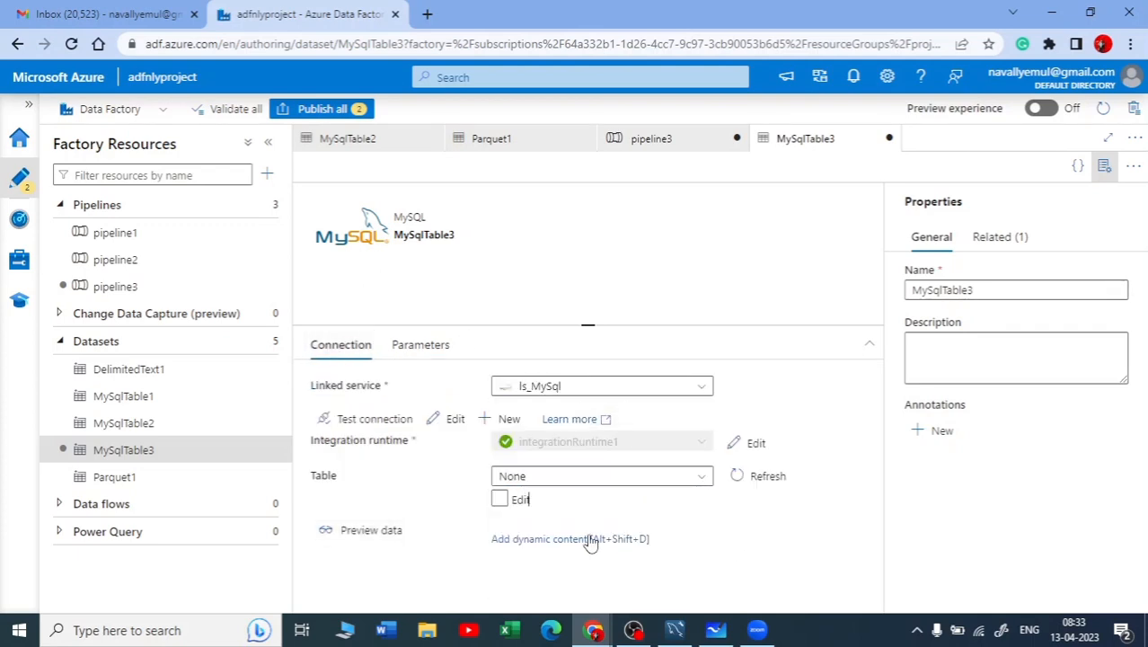
pyautogui.click(574, 480)
pyautogui.scroll(-3, 562, 548)
pyautogui.scroll(-2, 559, 548)
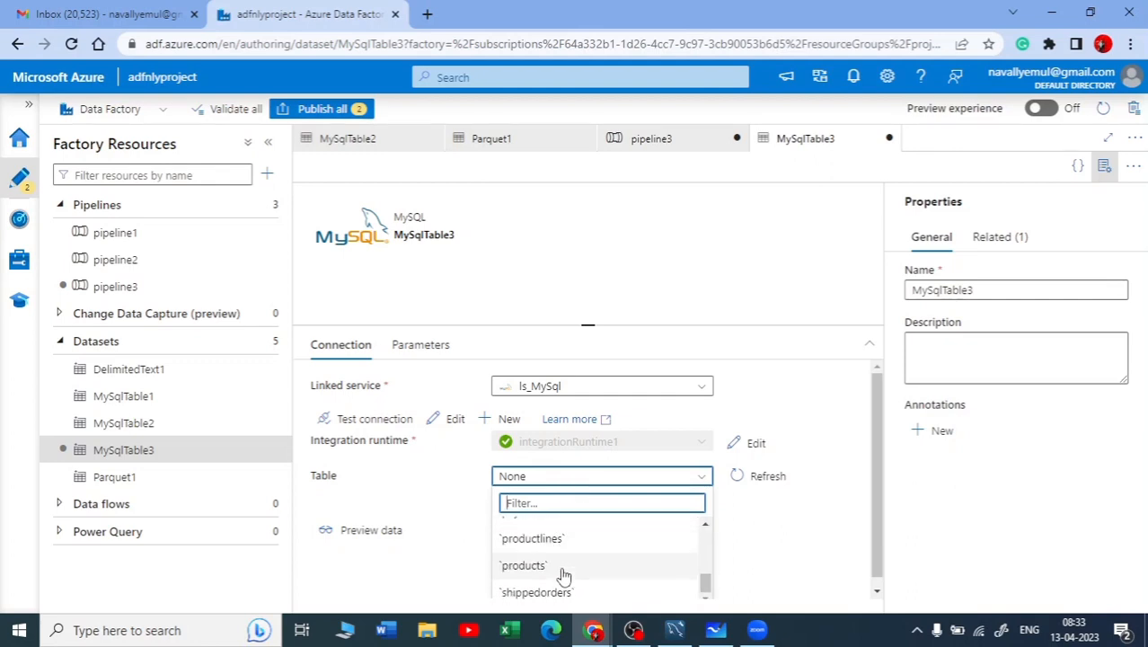
pyautogui.scroll(5, 557, 553)
pyautogui.scroll(-4, 605, 552)
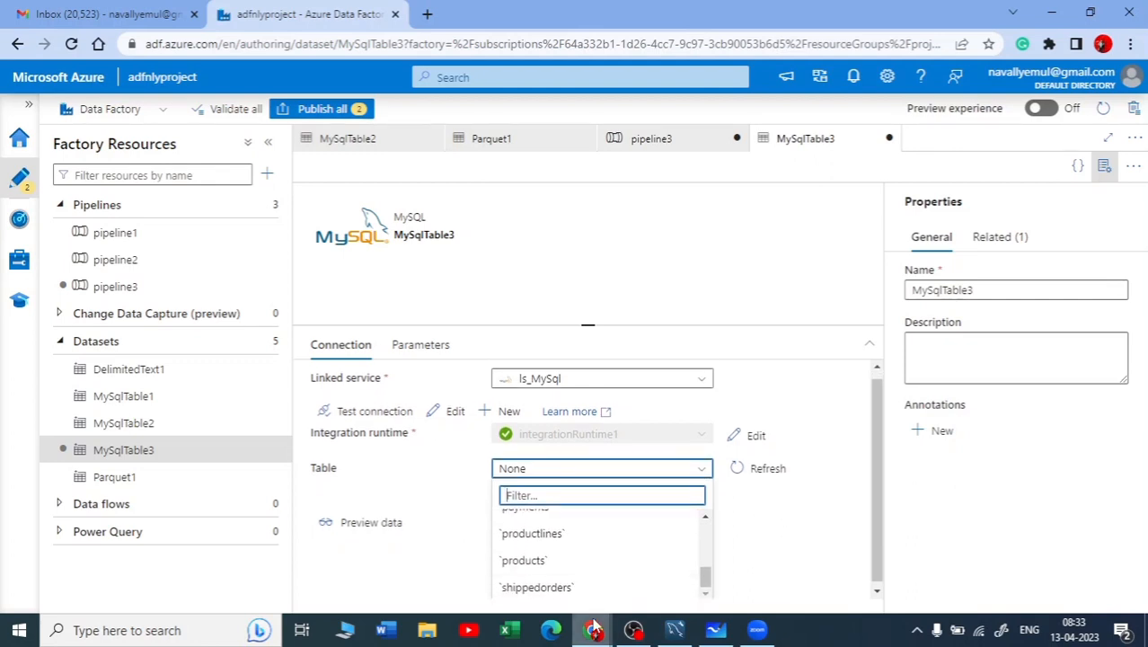
pyautogui.scroll(5, 595, 563)
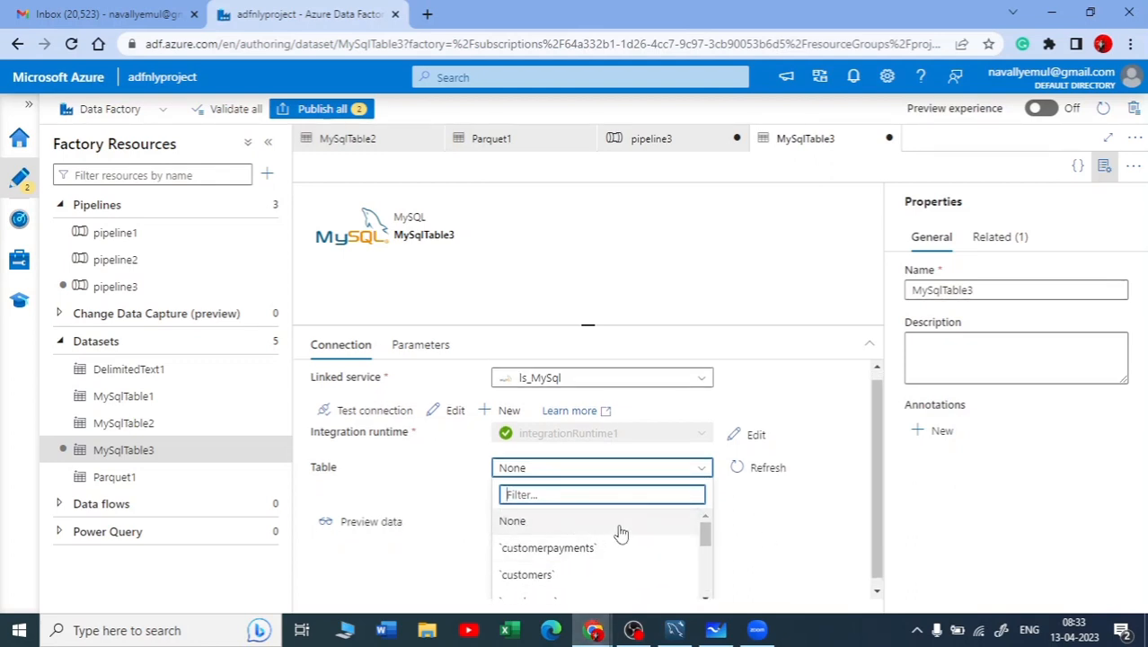
pyautogui.click(761, 557)
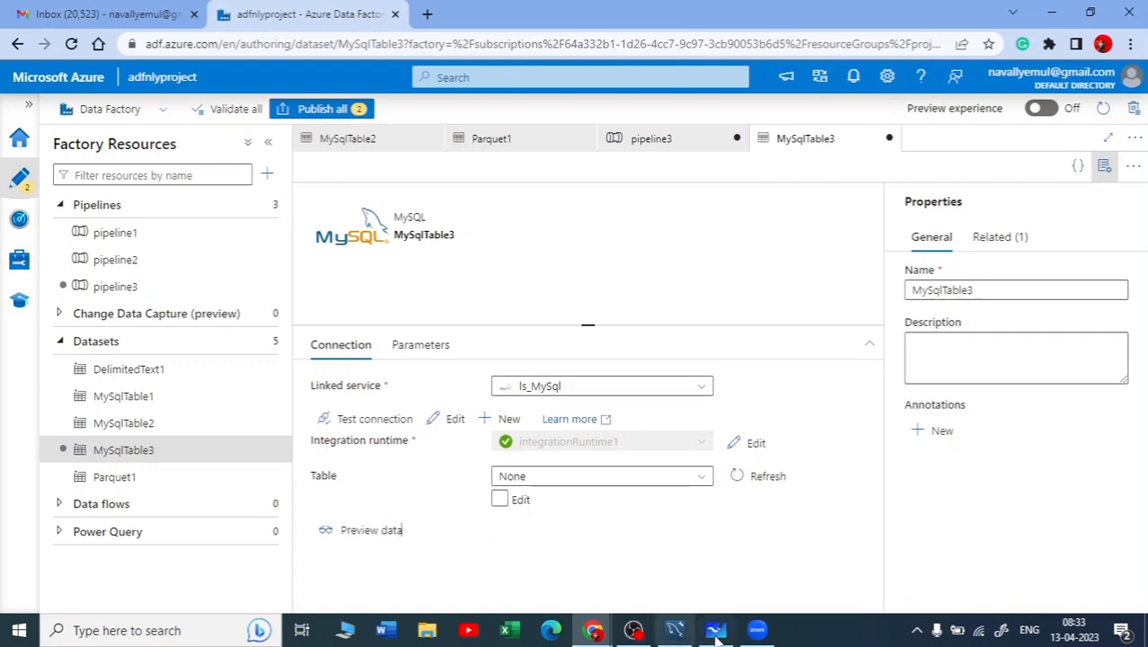
pyautogui.click(653, 478)
pyautogui.click(415, 556)
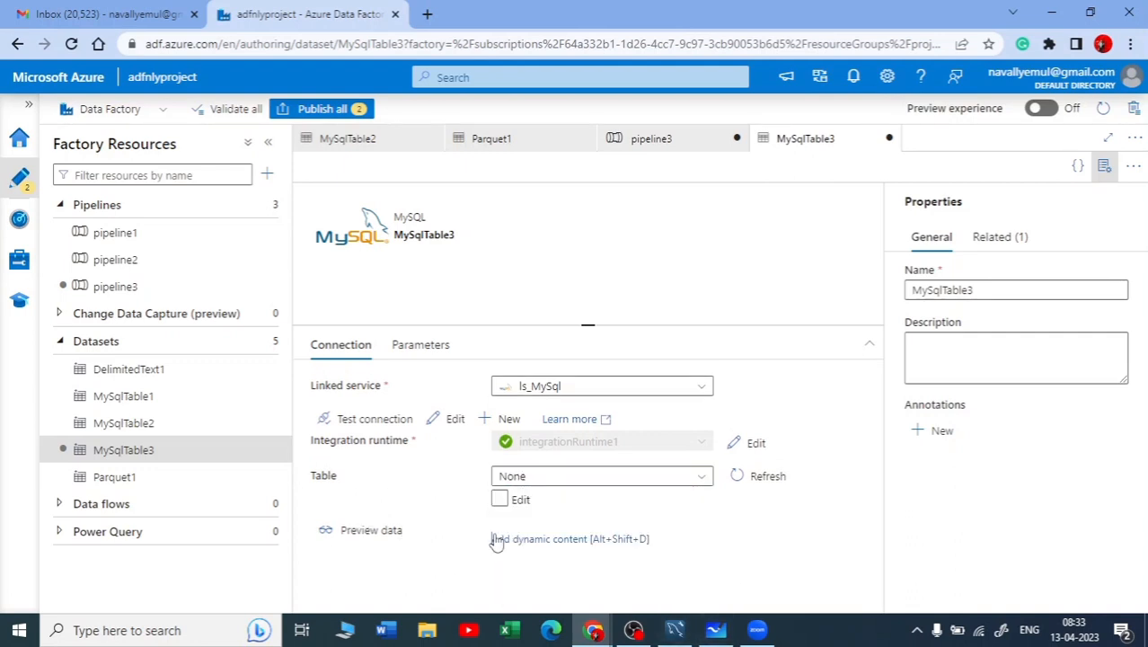
pyautogui.click(575, 539)
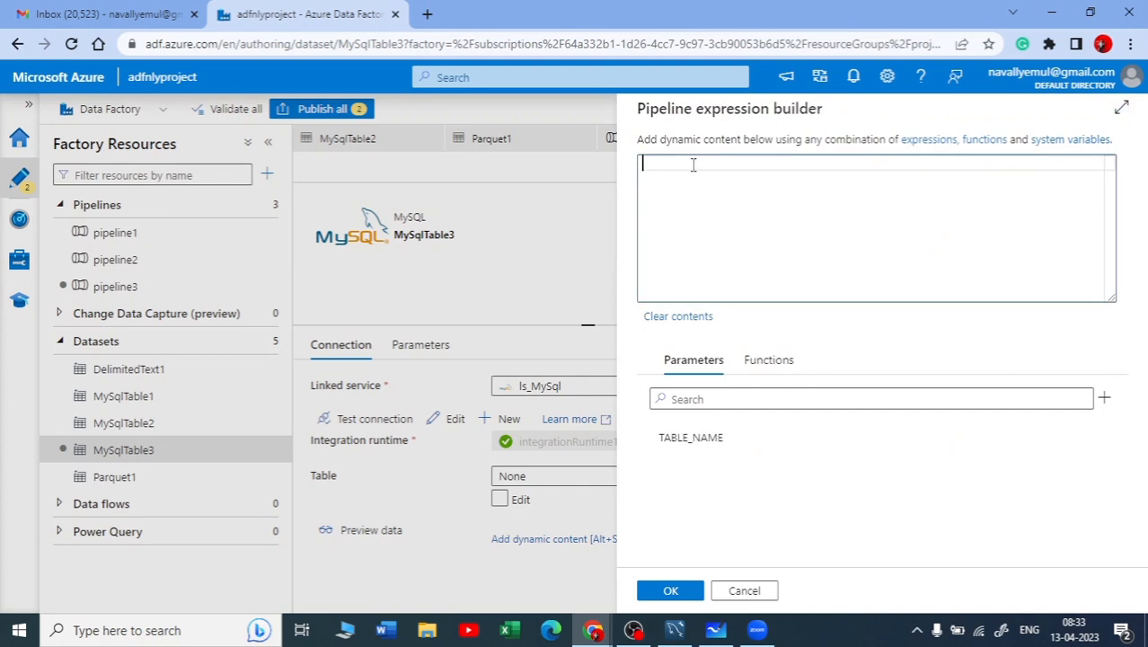
pyautogui.write('@')
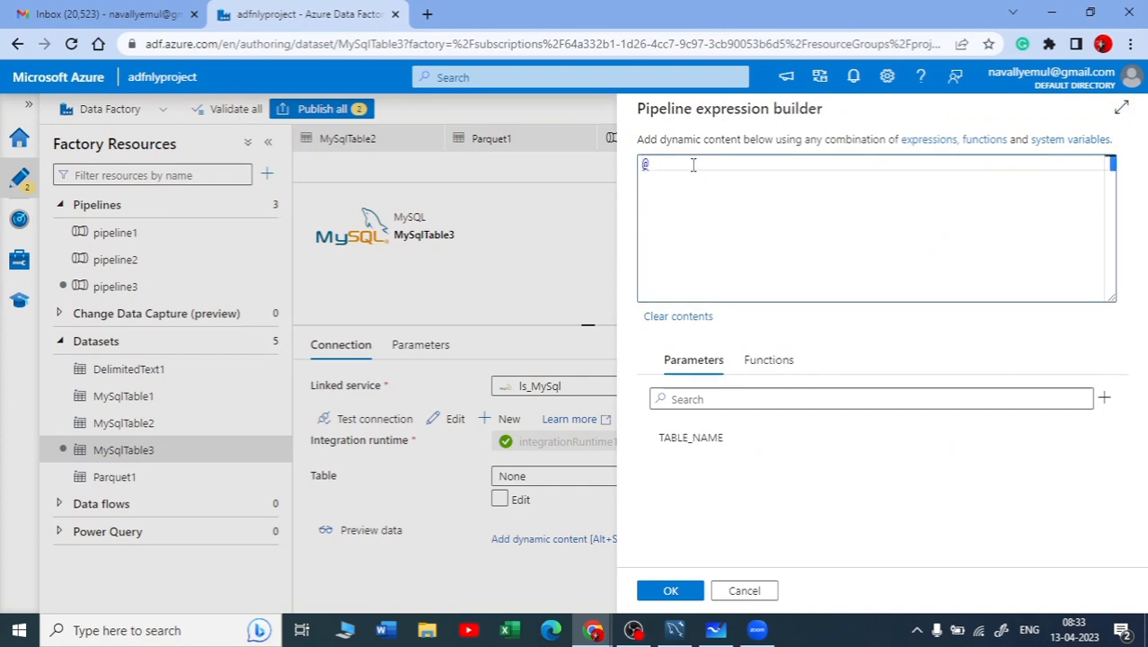
pyautogui.write('dataset().')
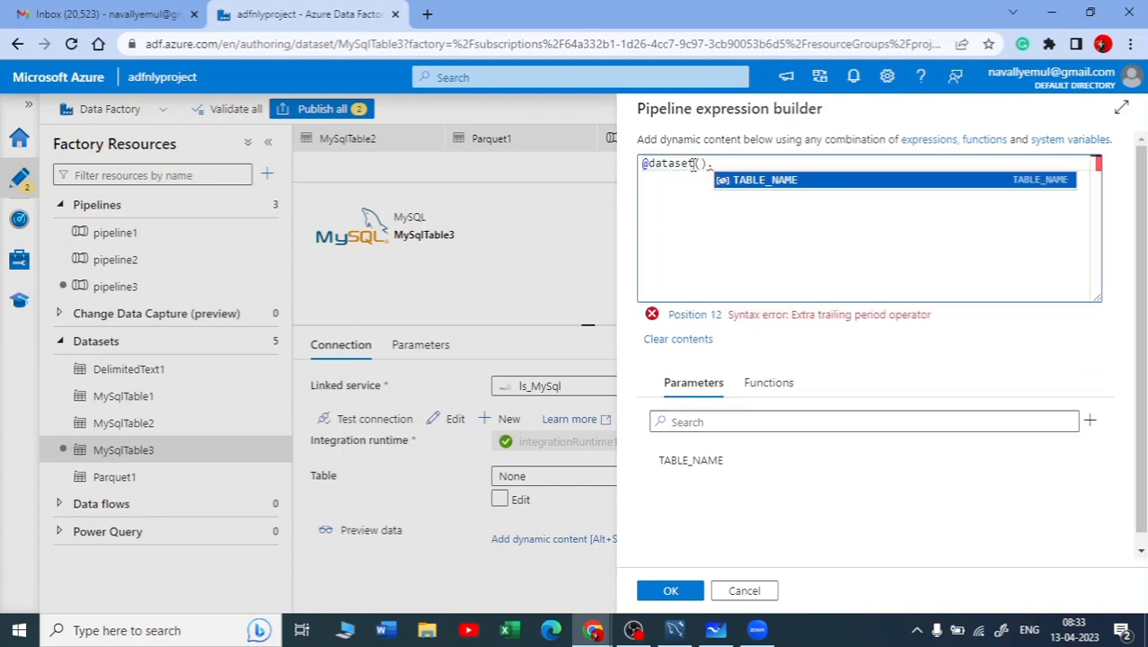
pyautogui.click(770, 179)
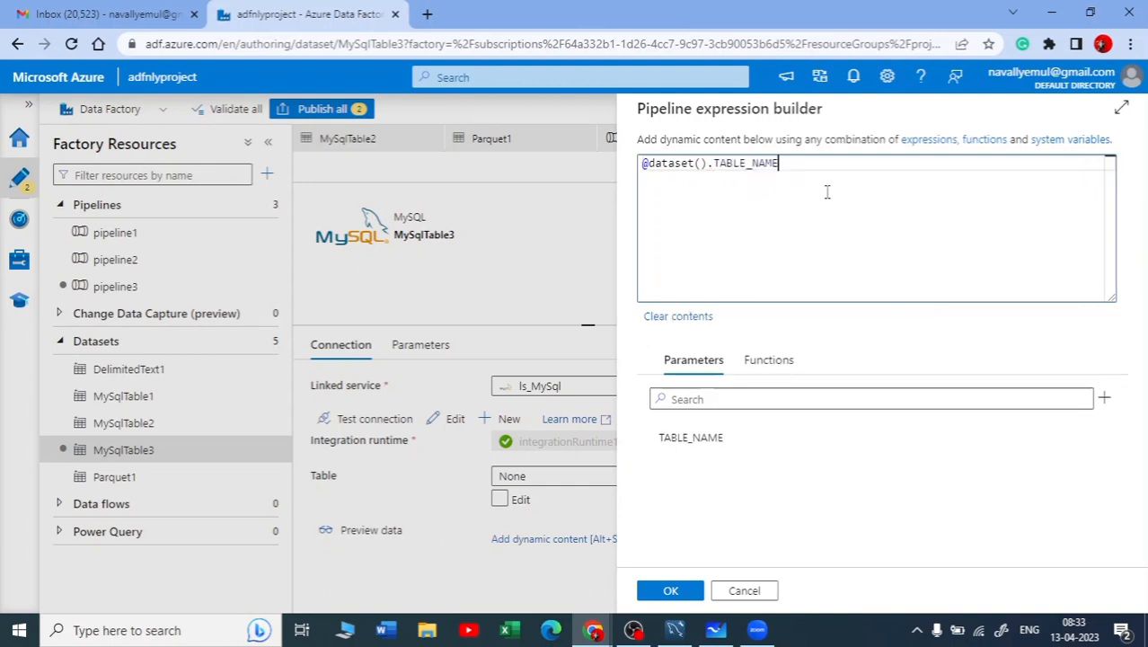
pyautogui.click(685, 590)
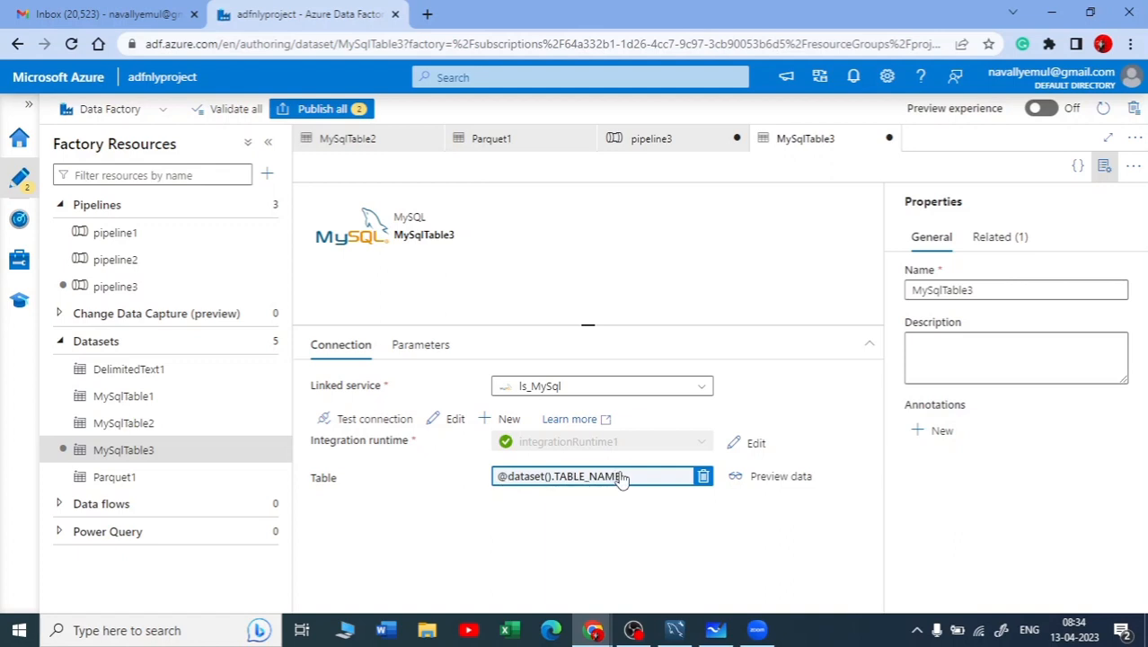
# Review Copy data1's source dataset and MySqlTable3's table expression alongside the MySQL Workbench query result and the whiteboard diagram
pyautogui.click(676, 148)
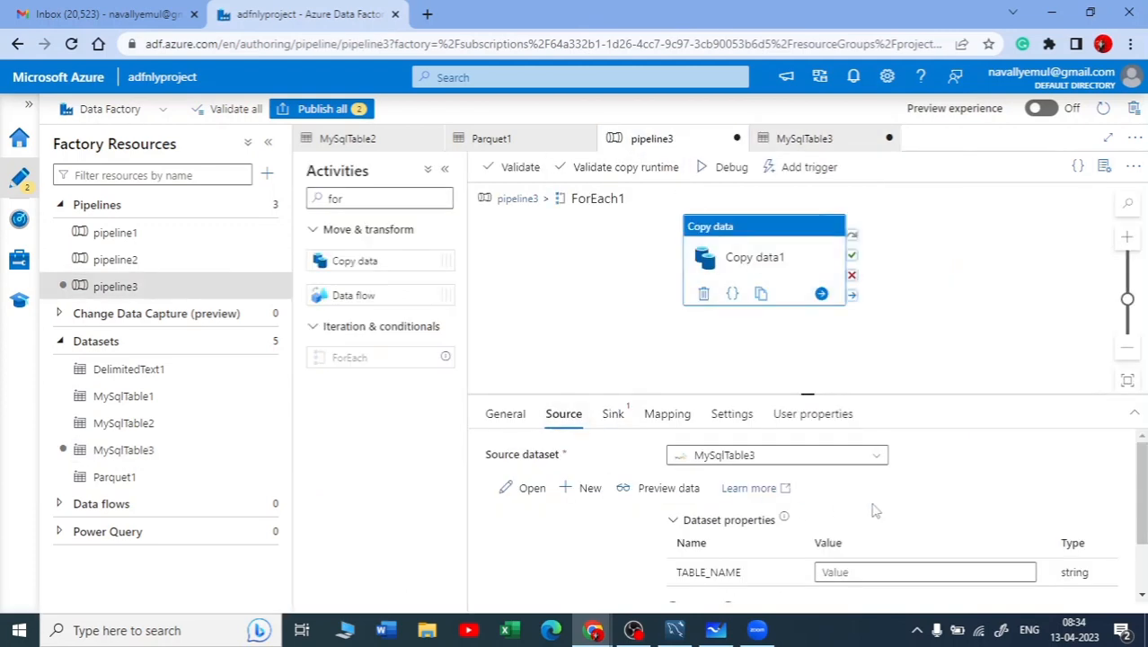
pyautogui.click(873, 455)
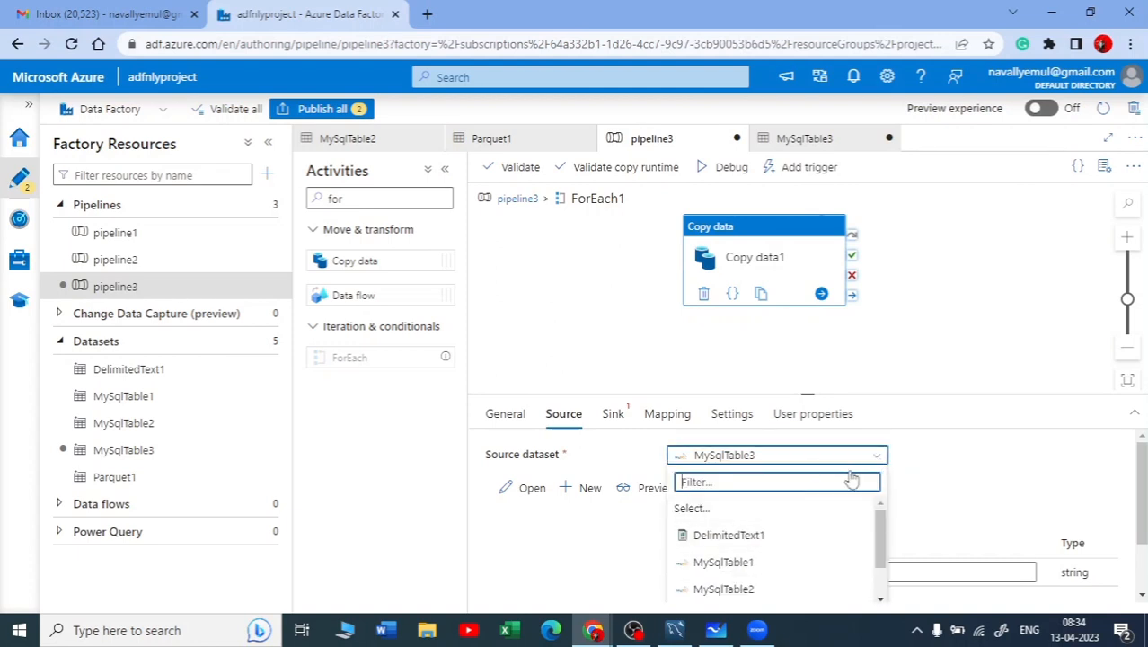
pyautogui.click(779, 461)
pyautogui.click(802, 137)
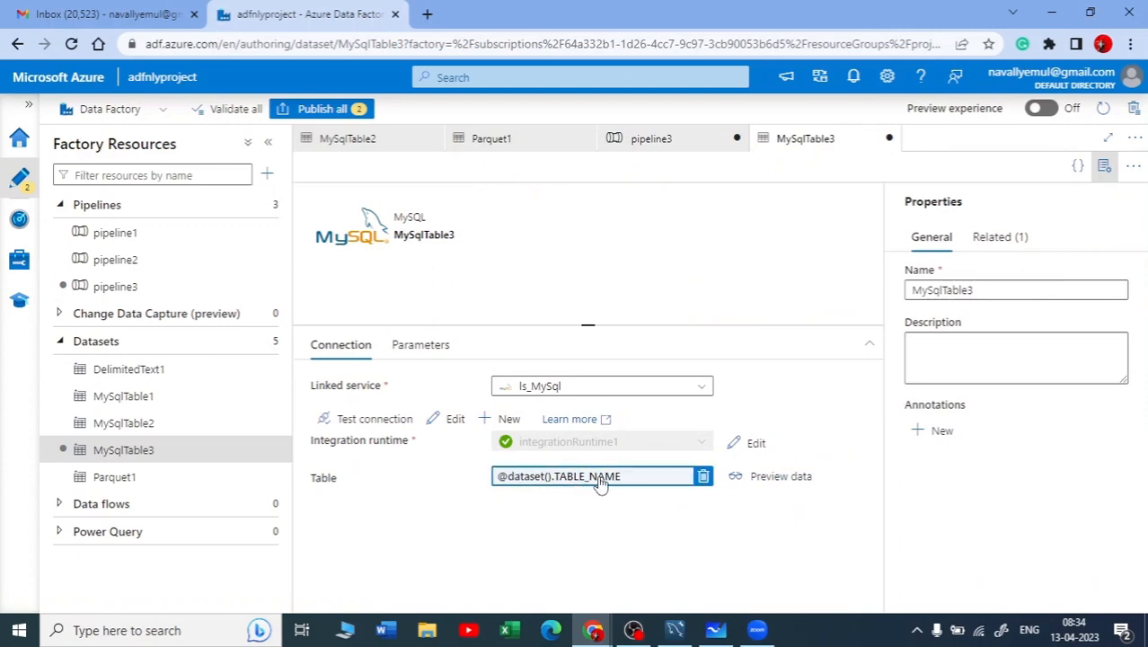
pyautogui.click(675, 629)
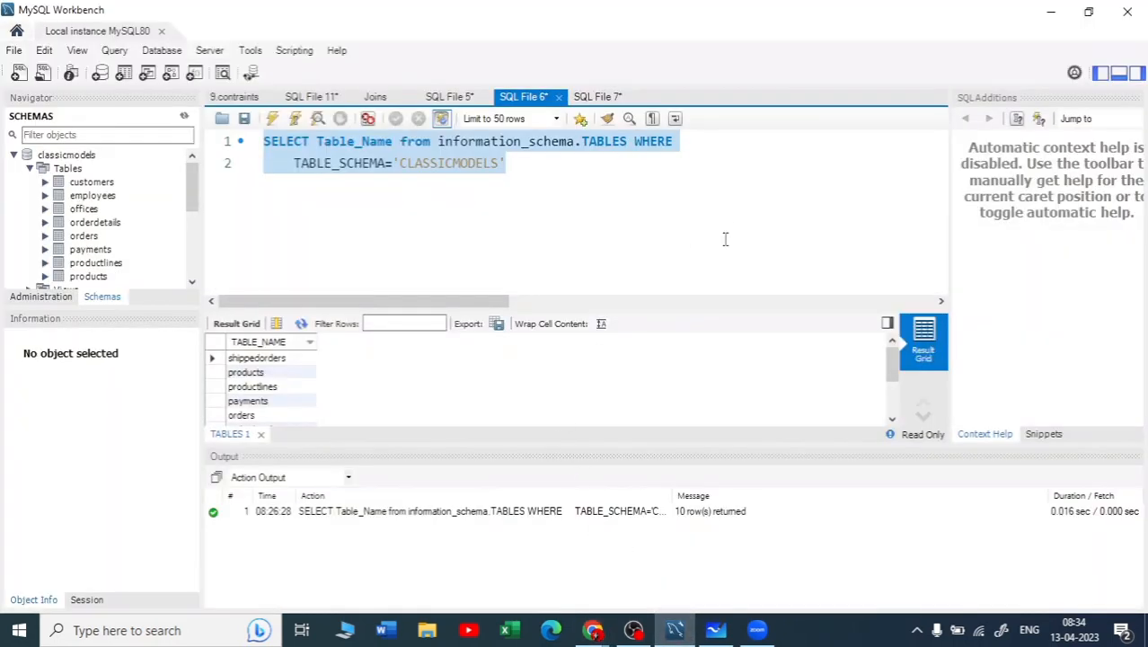
pyautogui.click(675, 630)
pyautogui.click(715, 630)
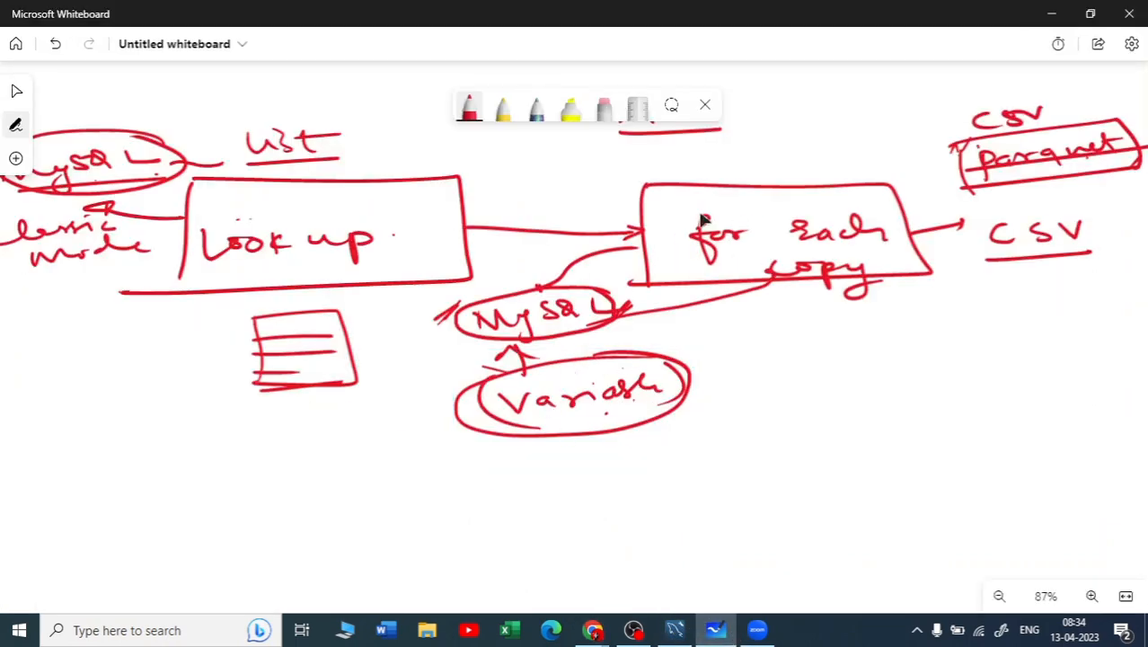
pyautogui.click(1050, 13)
pyautogui.click(651, 137)
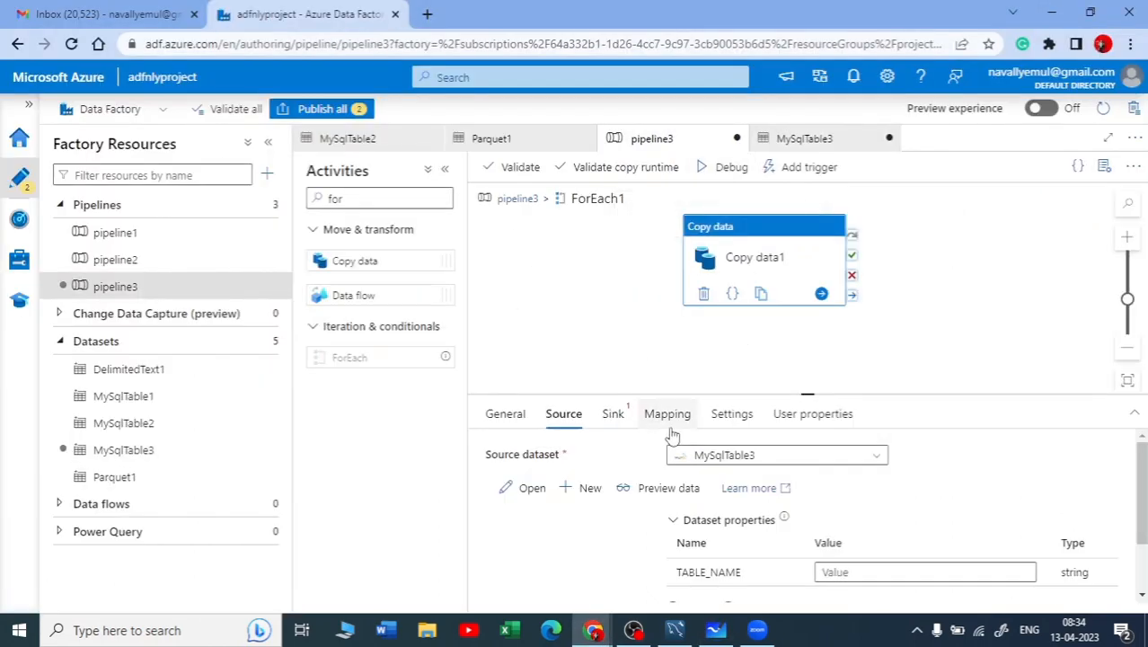
# Set the sink dataset of the Copy data1 activity to DelimitedText1, consulting the whiteboard diagram for the output format
pyautogui.click(615, 417)
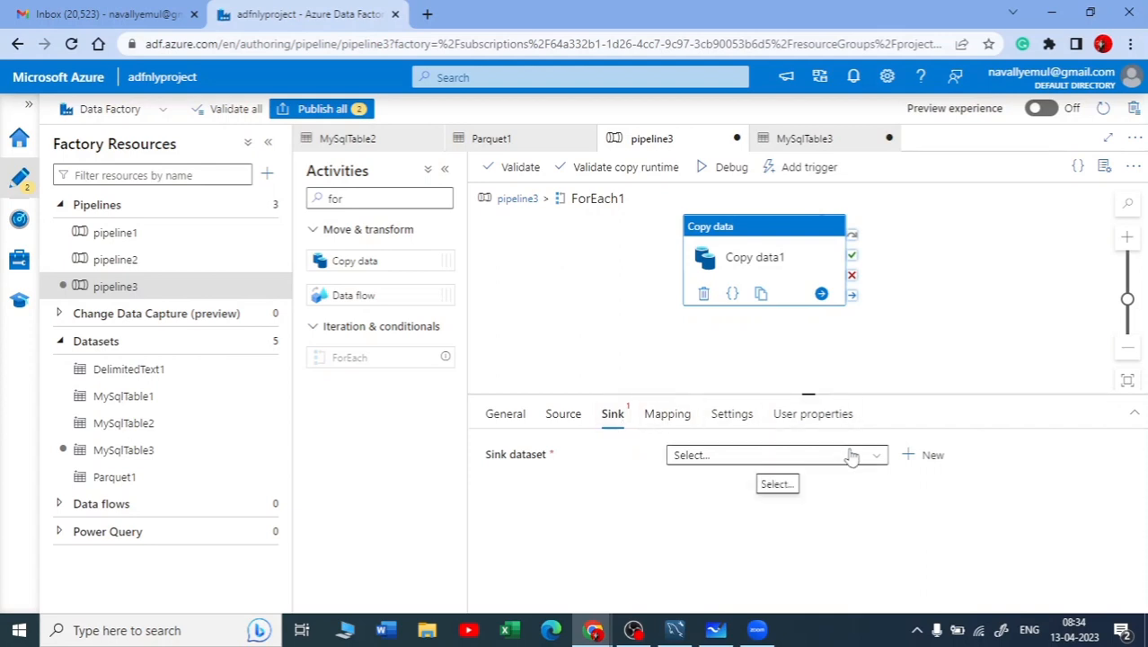
pyautogui.click(723, 631)
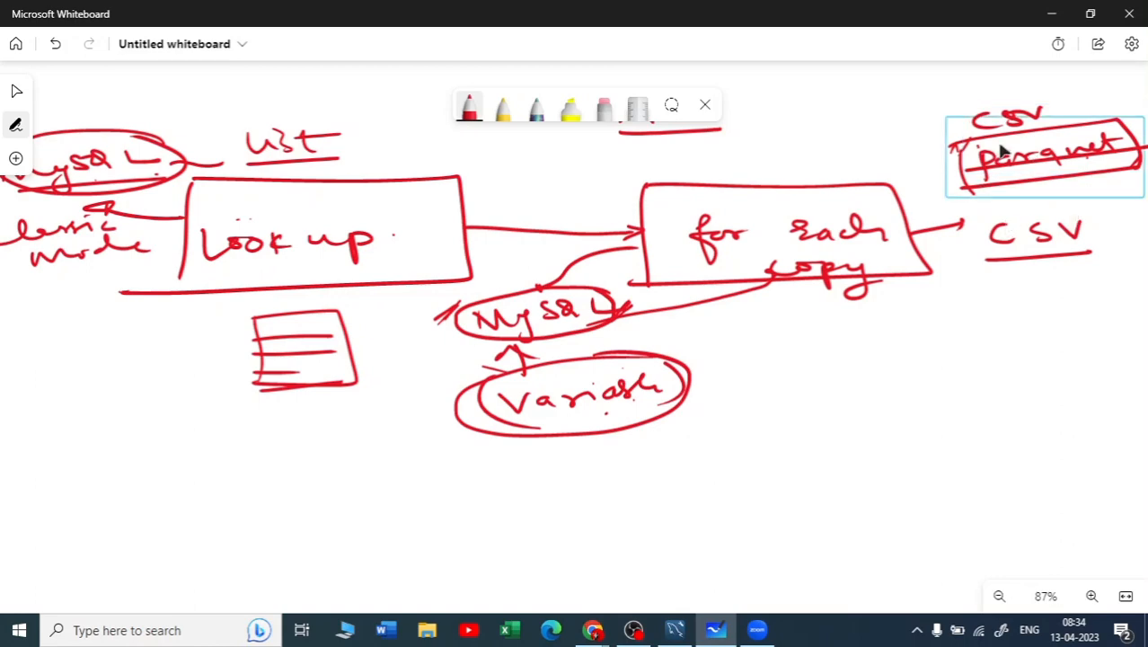
pyautogui.click(1055, 15)
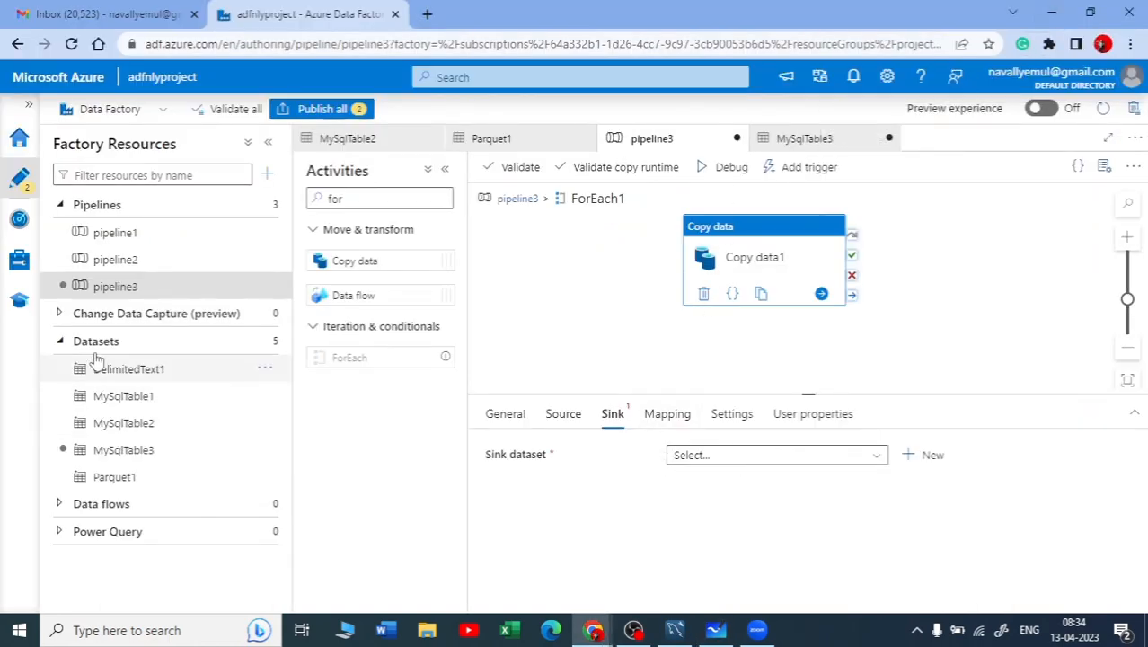
pyautogui.click(717, 455)
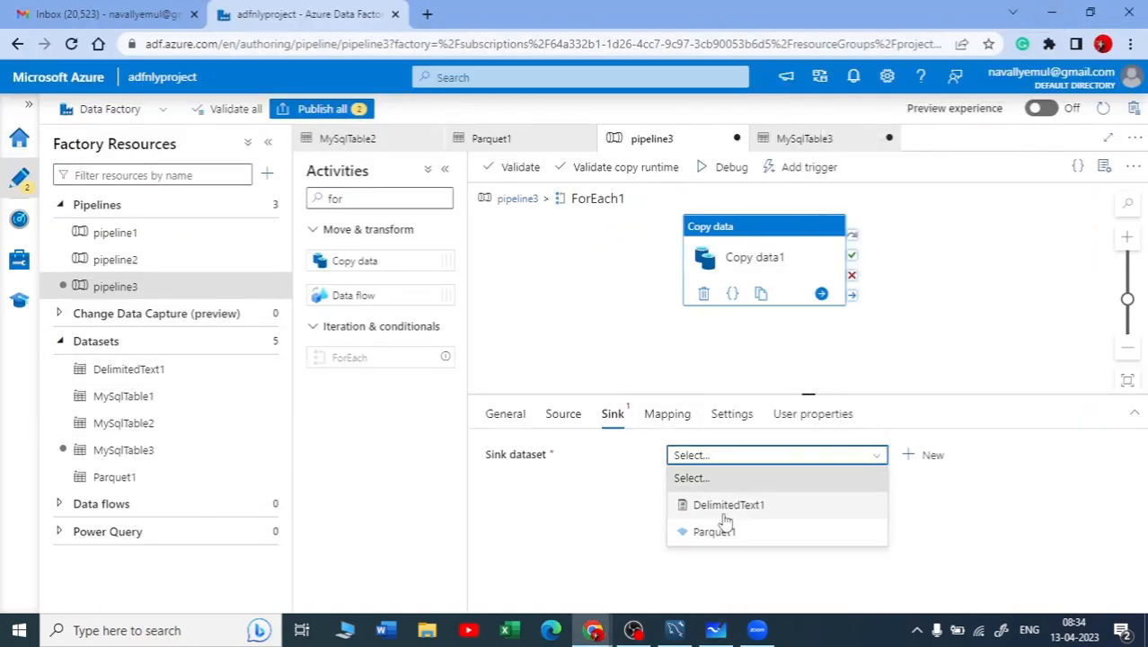
pyautogui.click(728, 506)
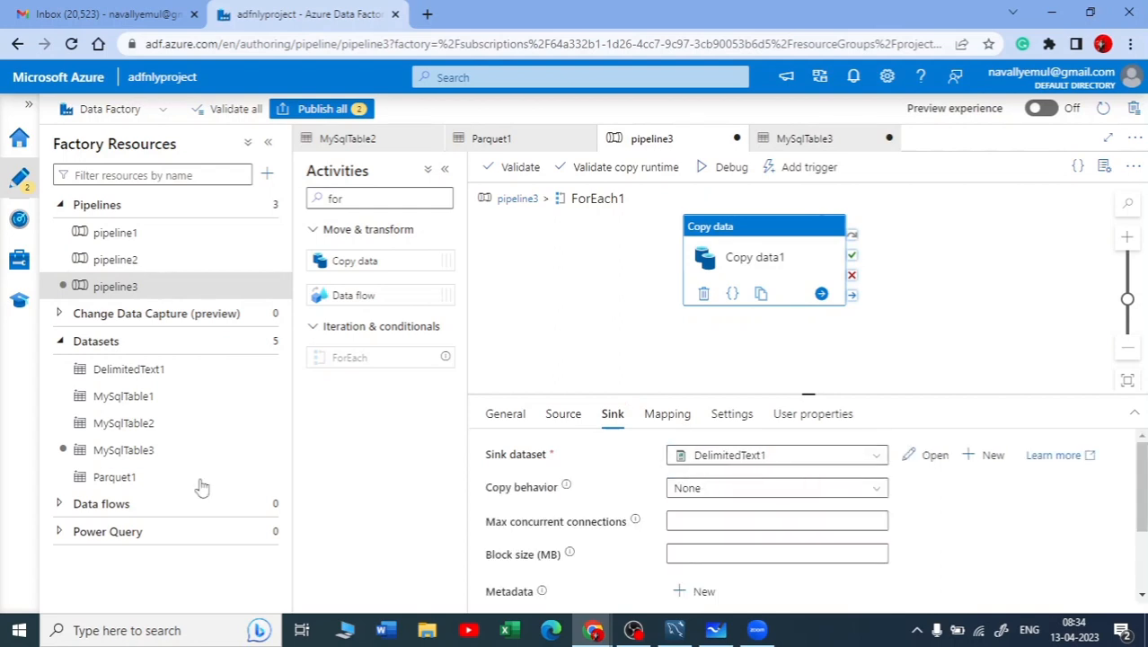
# Examine the container and directory of the file path in the DelimitedText1 dataset's connection settings
pyautogui.click(130, 378)
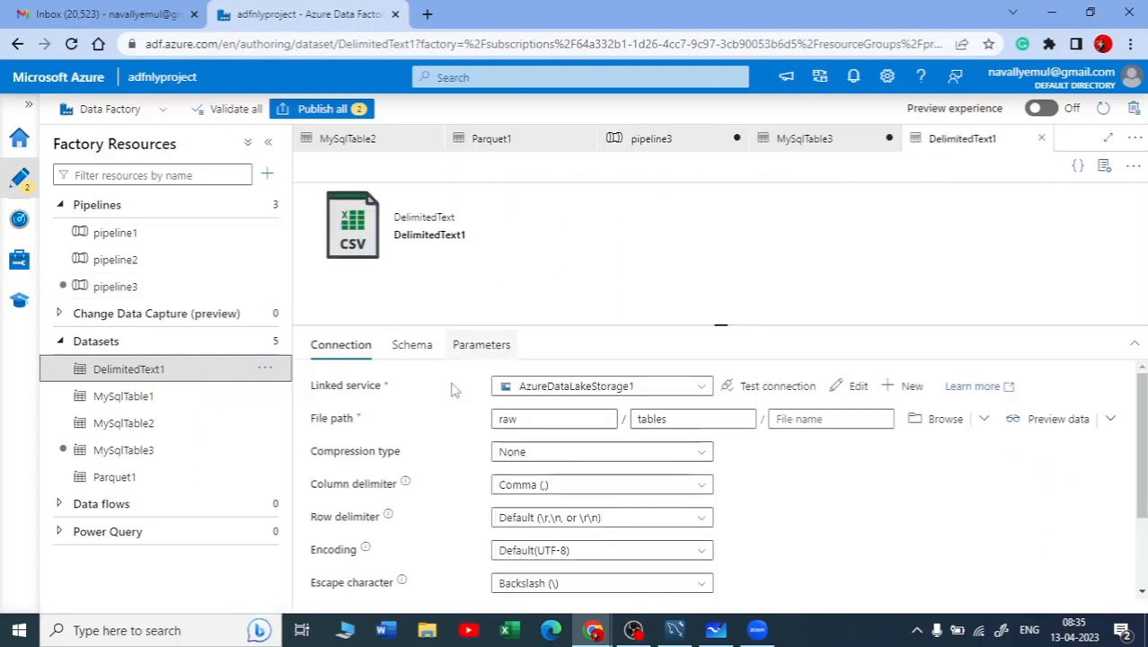
pyautogui.click(533, 418)
pyautogui.doubleClick(532, 419)
pyautogui.doubleClick(697, 419)
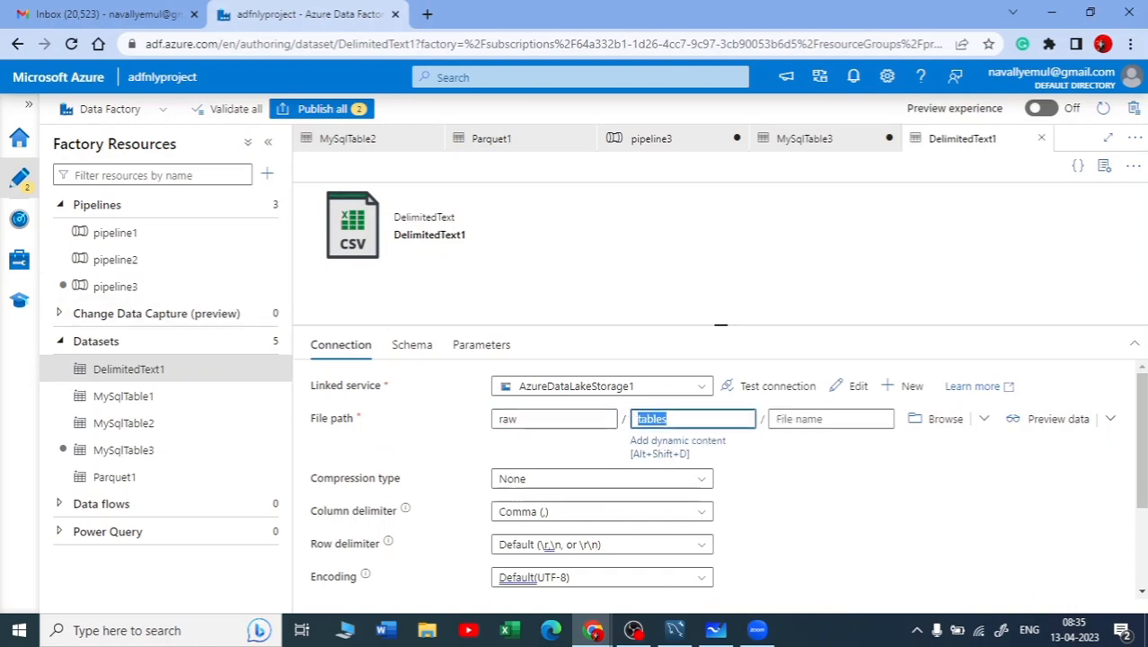
pyautogui.hotkey('alt', 'Tab')
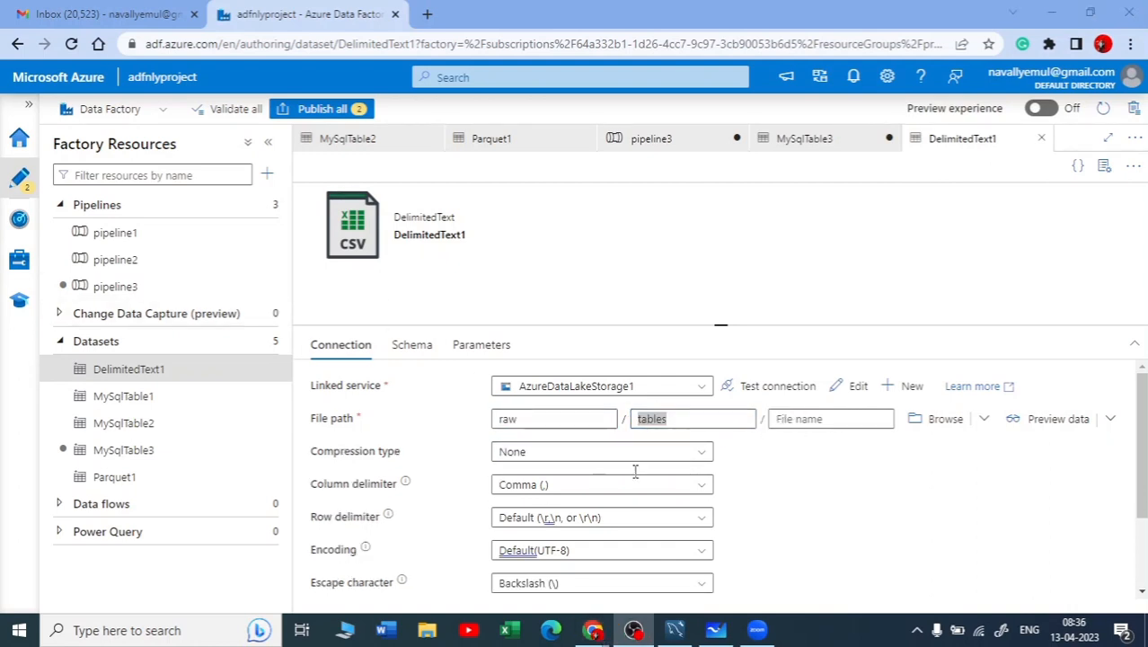
# Return to the top level of pipeline3, review the Lookup1 and ForEach1 activities, and validate the pipeline
pyautogui.click(668, 137)
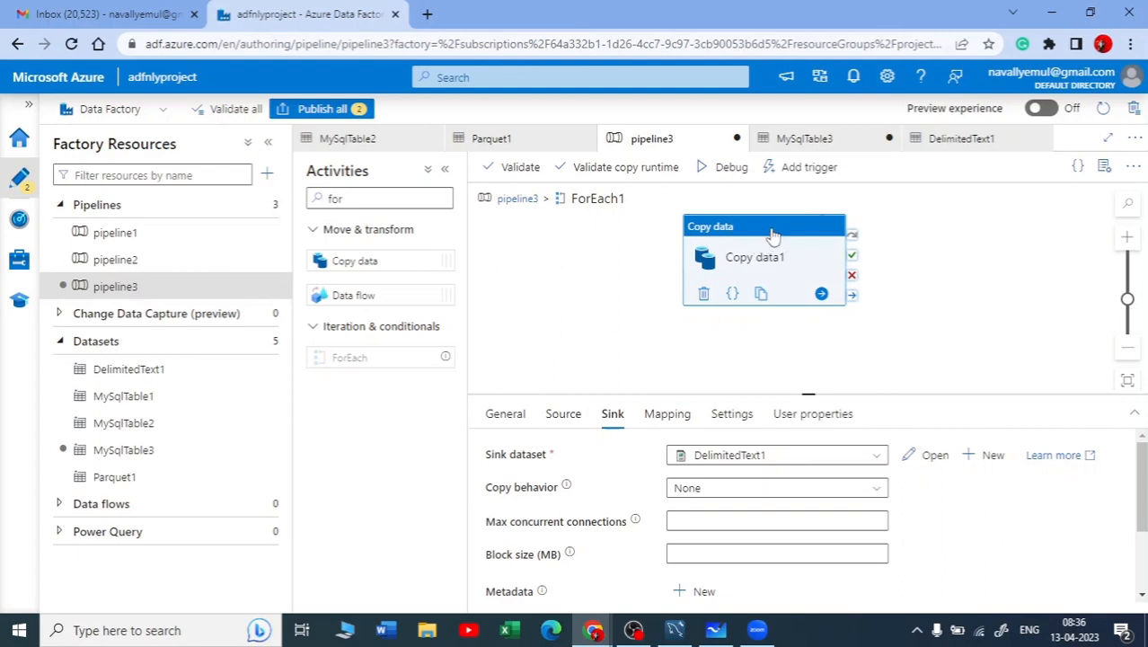
pyautogui.moveTo(773, 236); pyautogui.dragTo(804, 245)
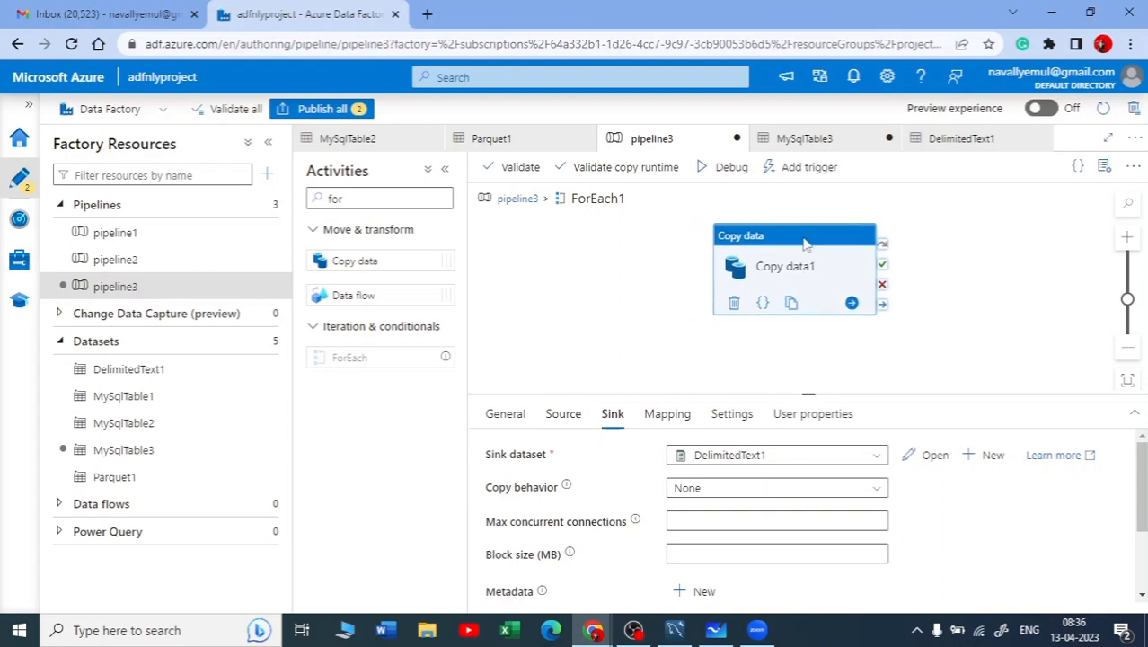
pyautogui.click(518, 199)
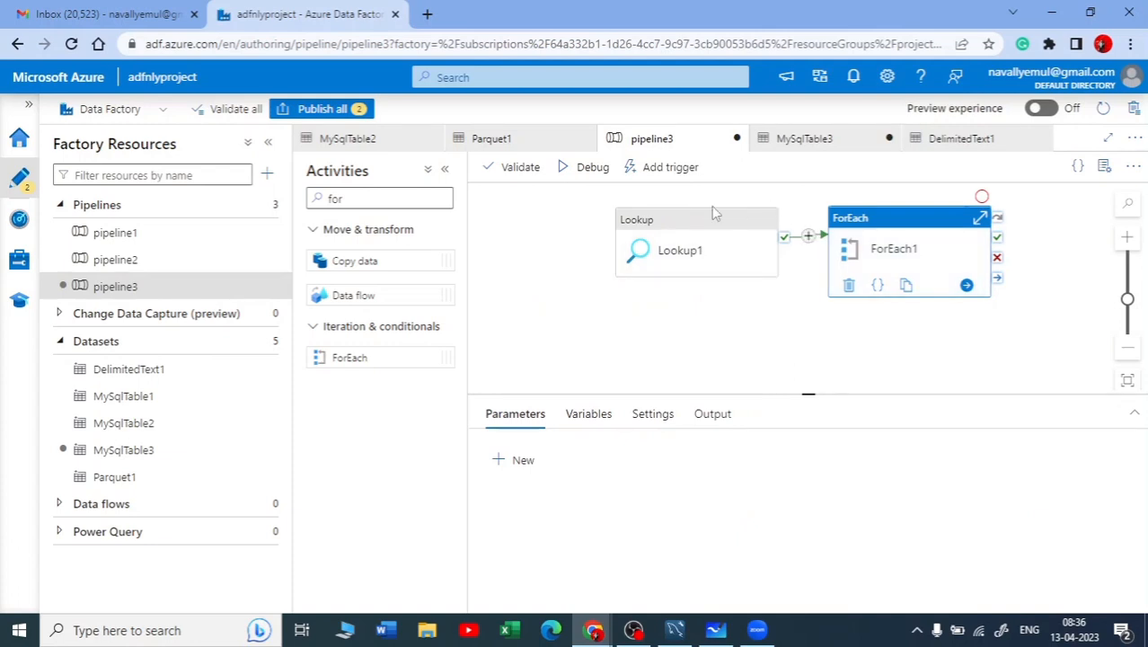
pyautogui.click(709, 226)
pyautogui.click(884, 235)
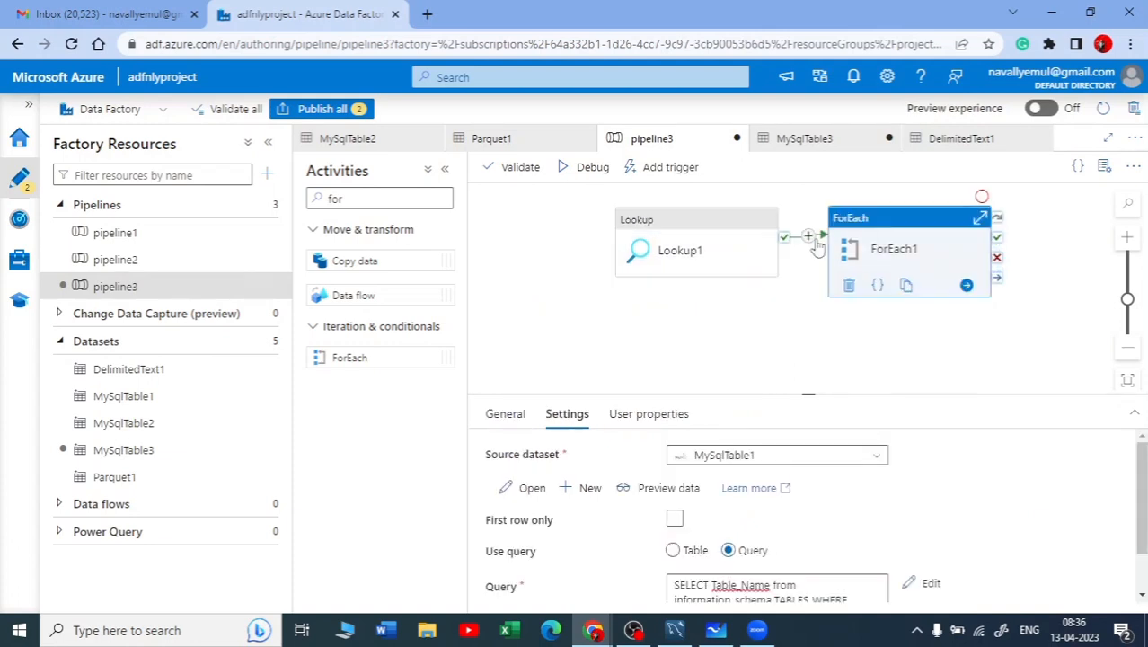
pyautogui.click(516, 168)
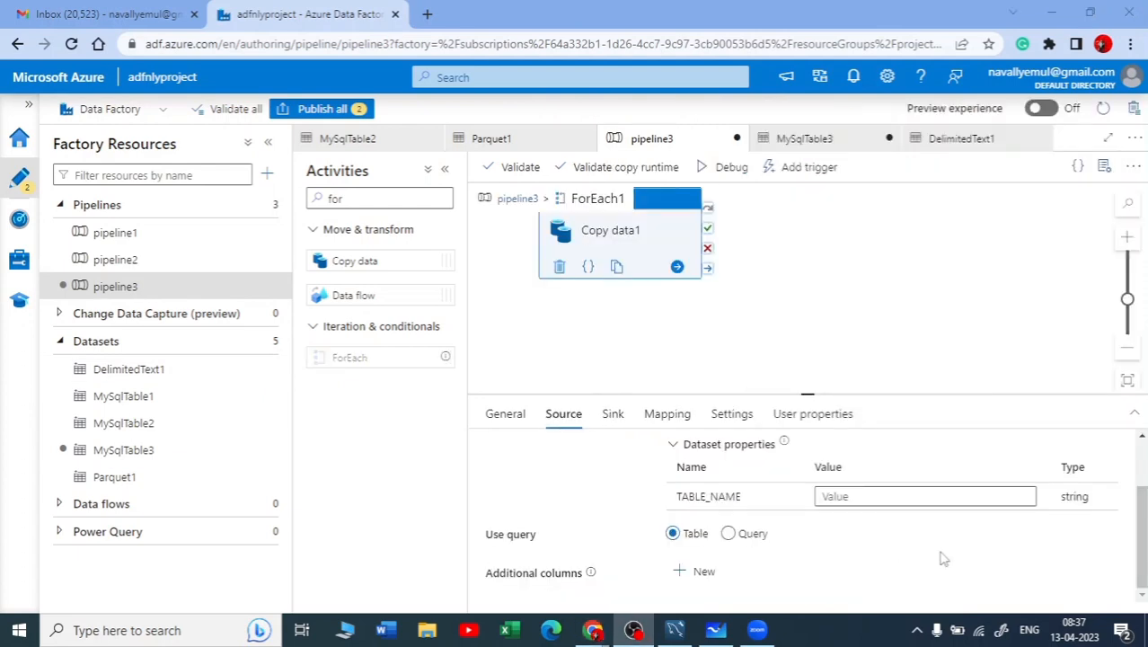
pyautogui.click(856, 497)
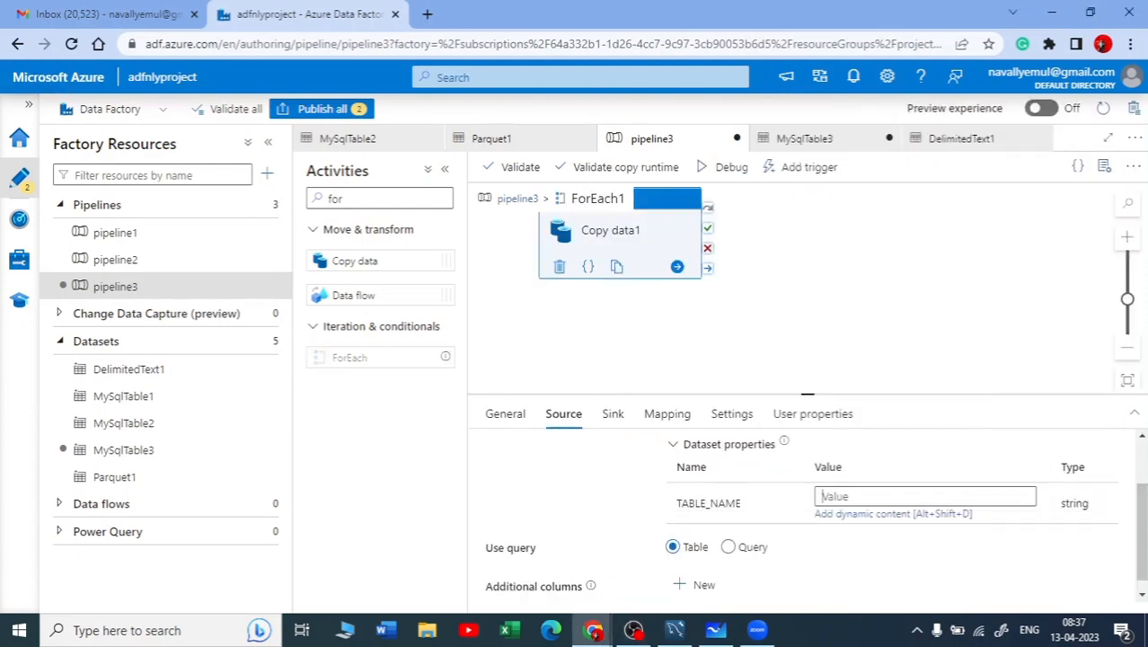
pyautogui.click(589, 246)
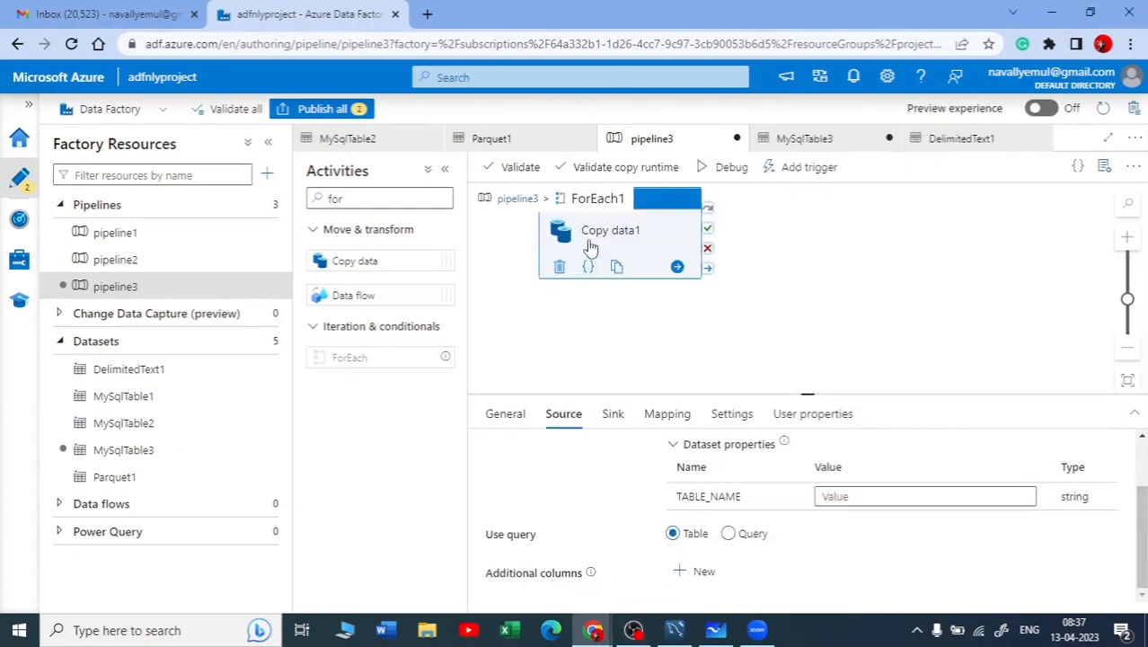
pyautogui.click(876, 498)
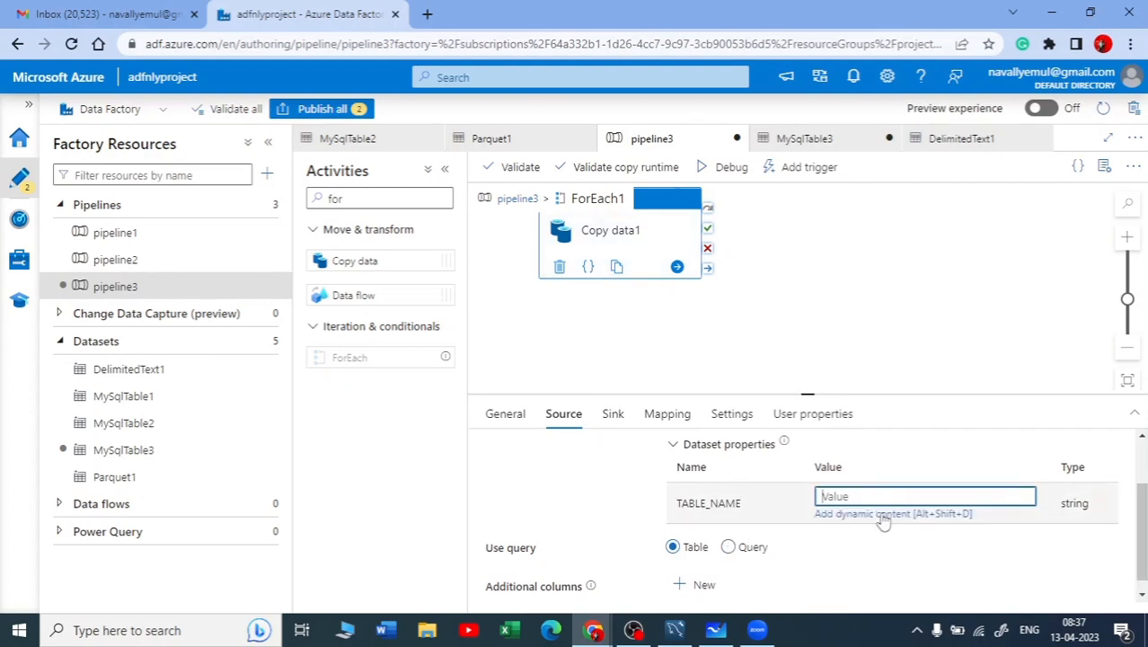
pyautogui.click(886, 516)
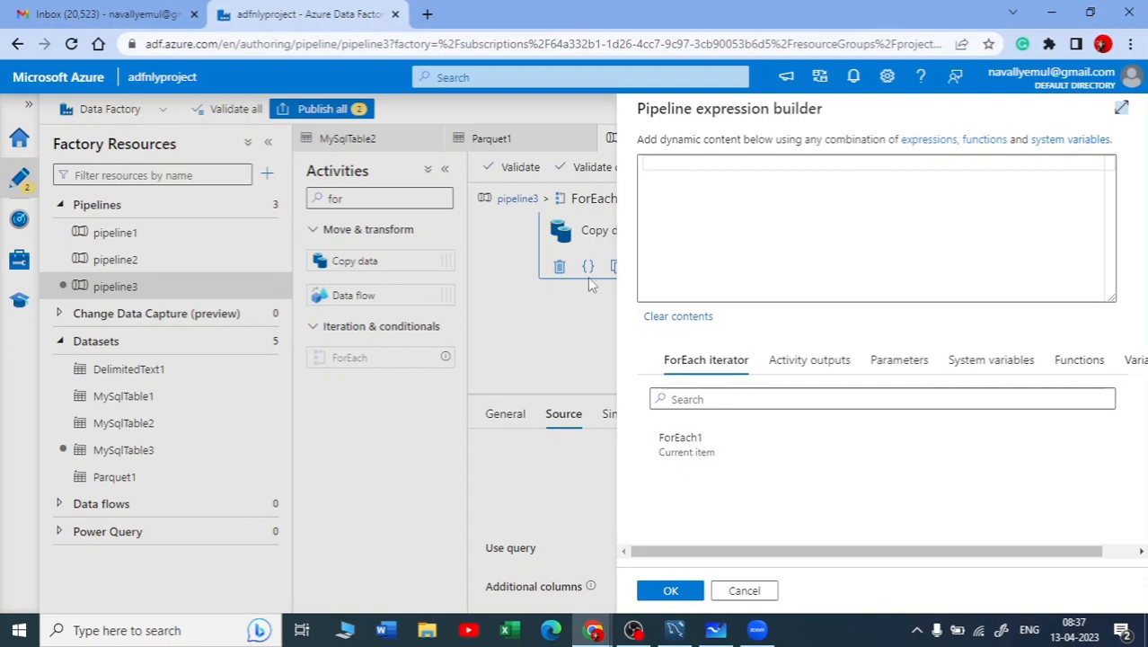
pyautogui.click(744, 590)
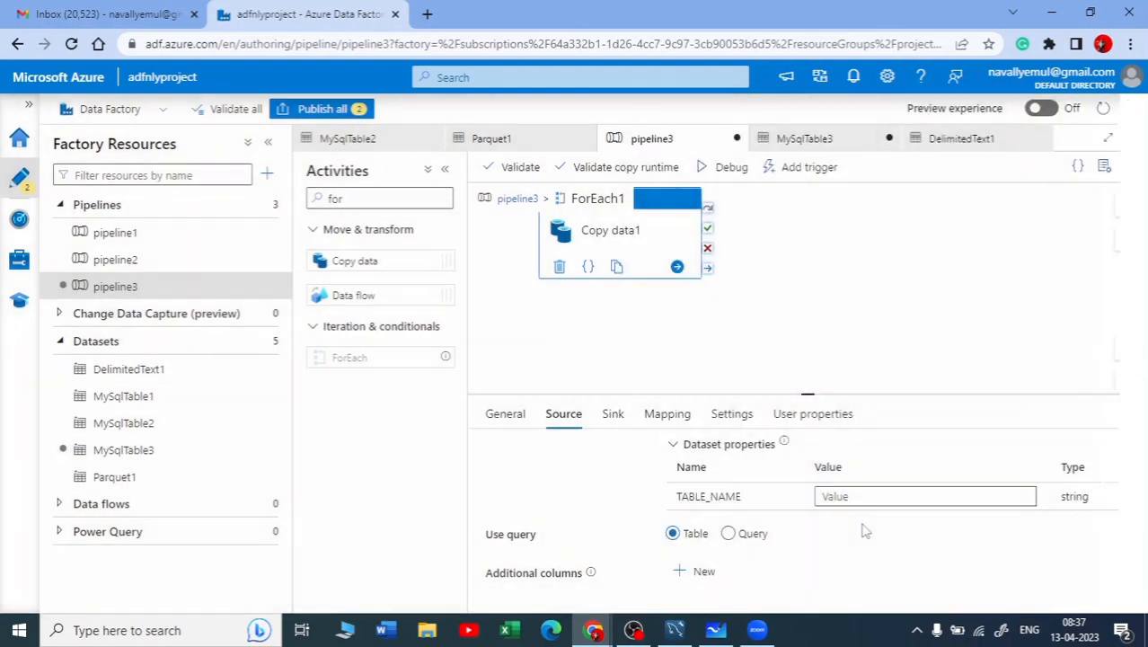
# Validate pipeline3 from inside ForEach1, read the validation output for Copy data1, and close it
pyautogui.click(511, 169)
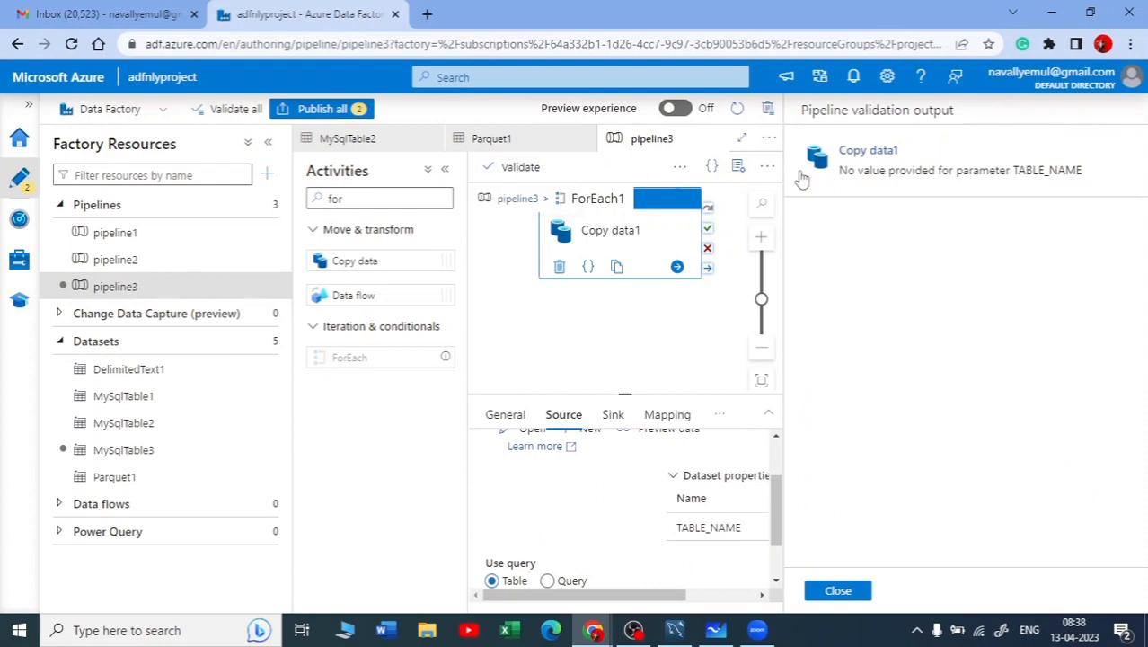
pyautogui.click(1010, 188)
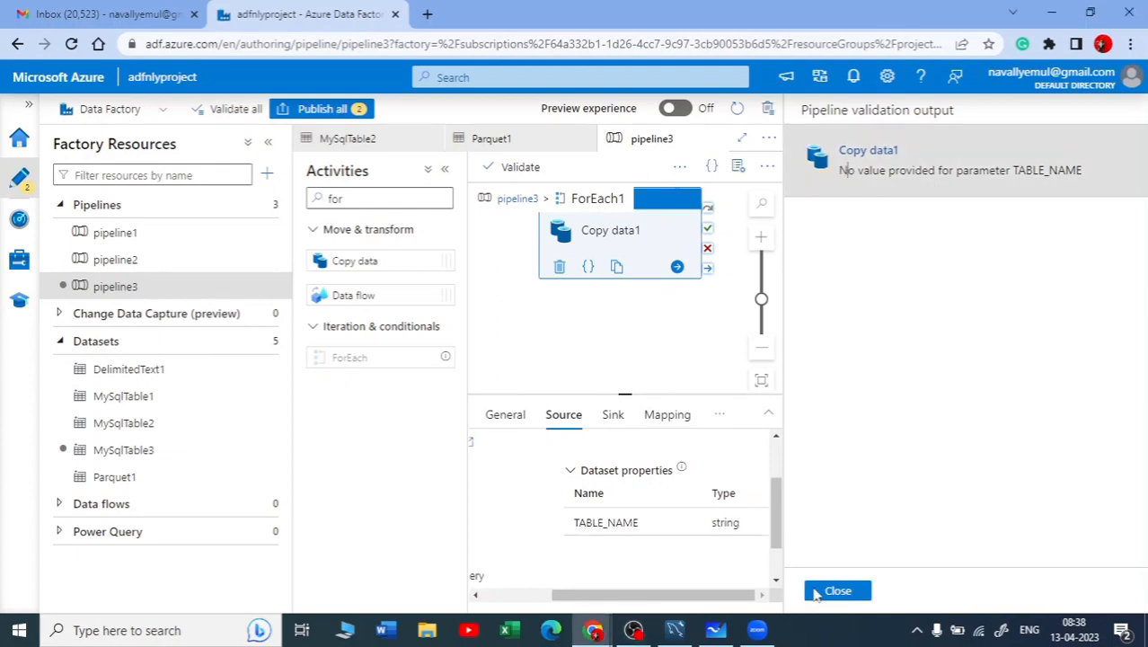
pyautogui.click(830, 590)
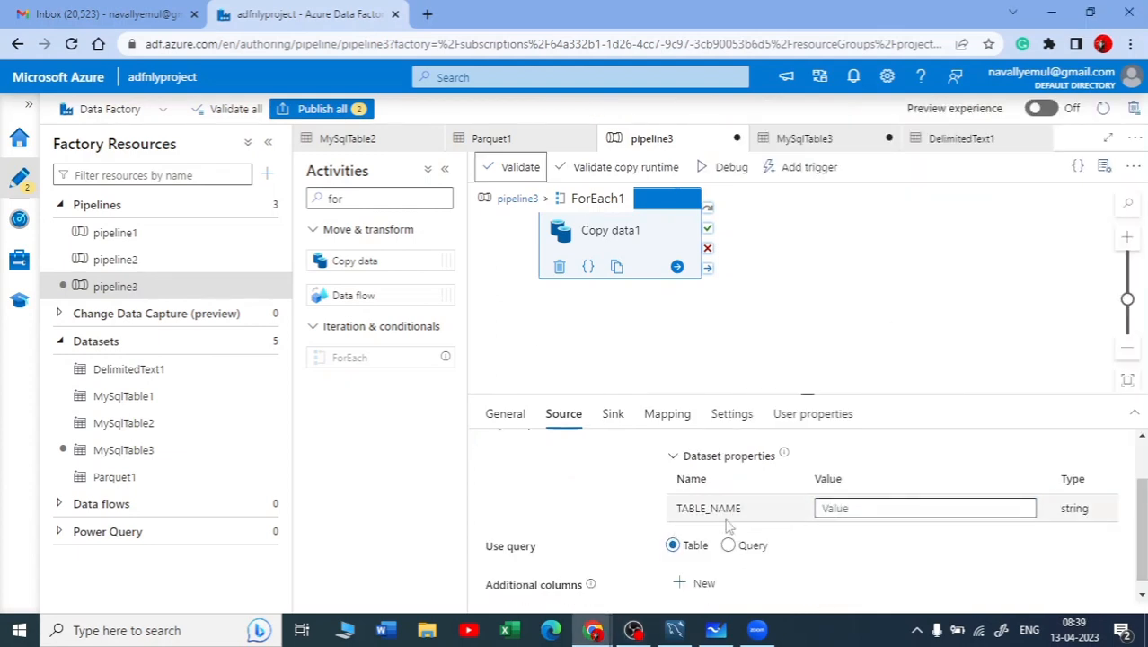
pyautogui.click(834, 510)
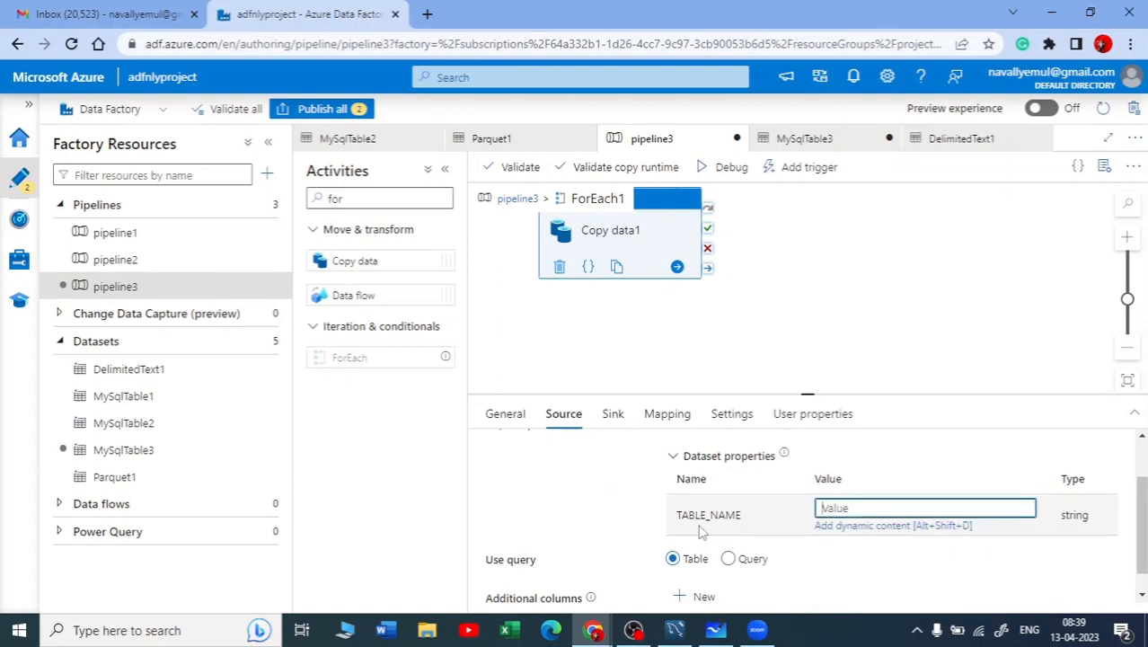
pyautogui.click(872, 528)
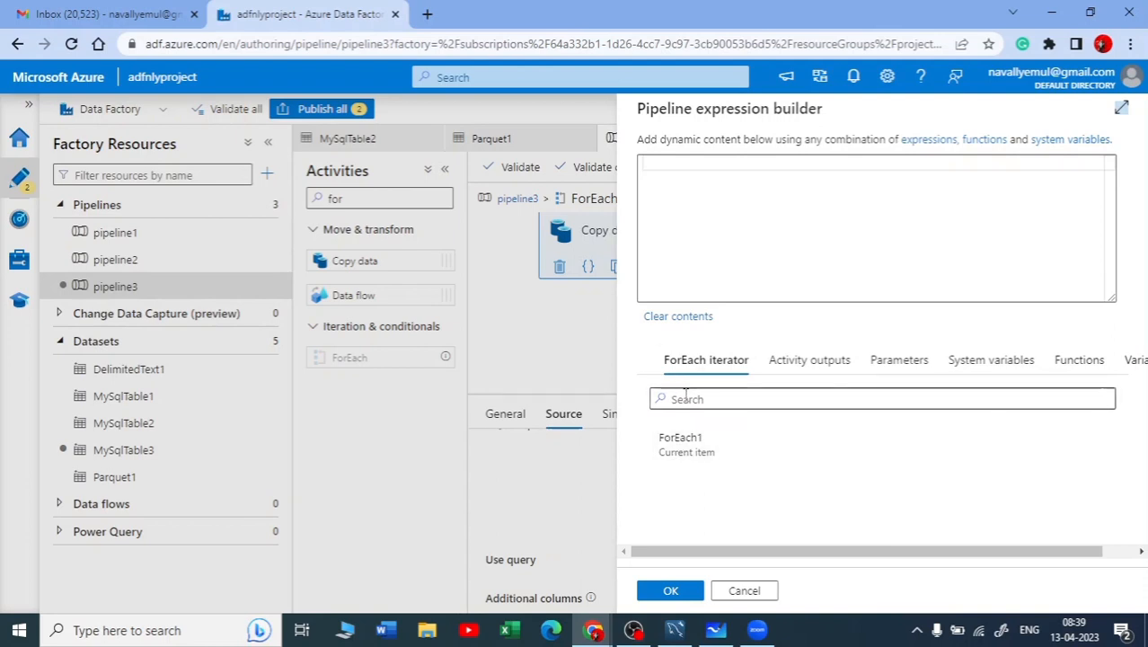
pyautogui.click(708, 456)
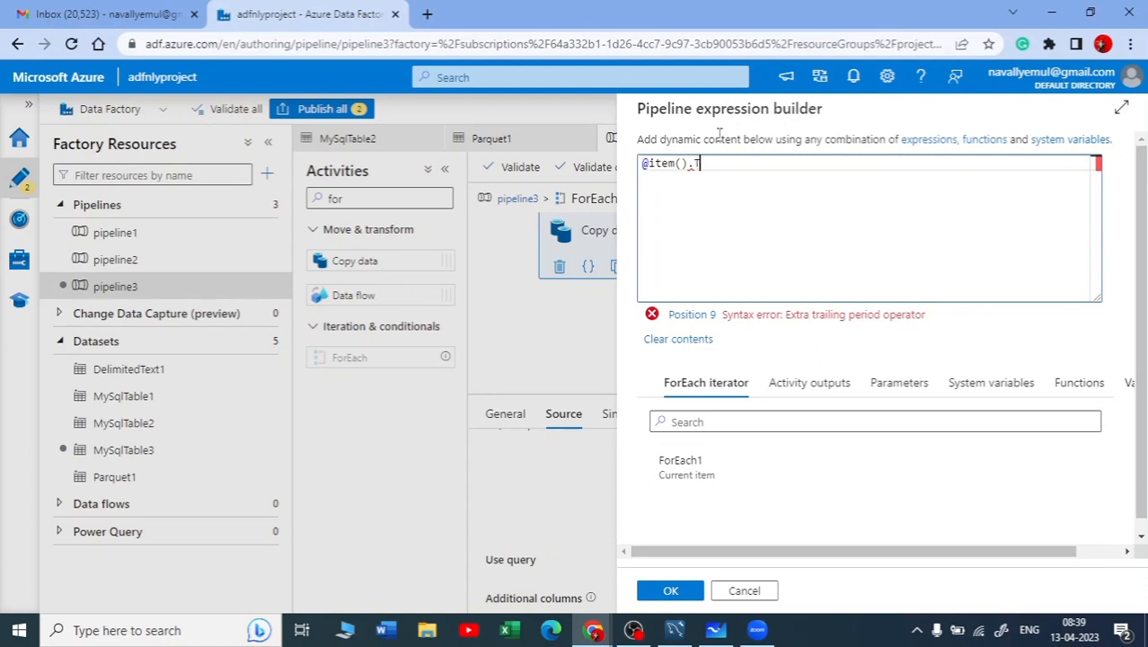
pyautogui.click(761, 181)
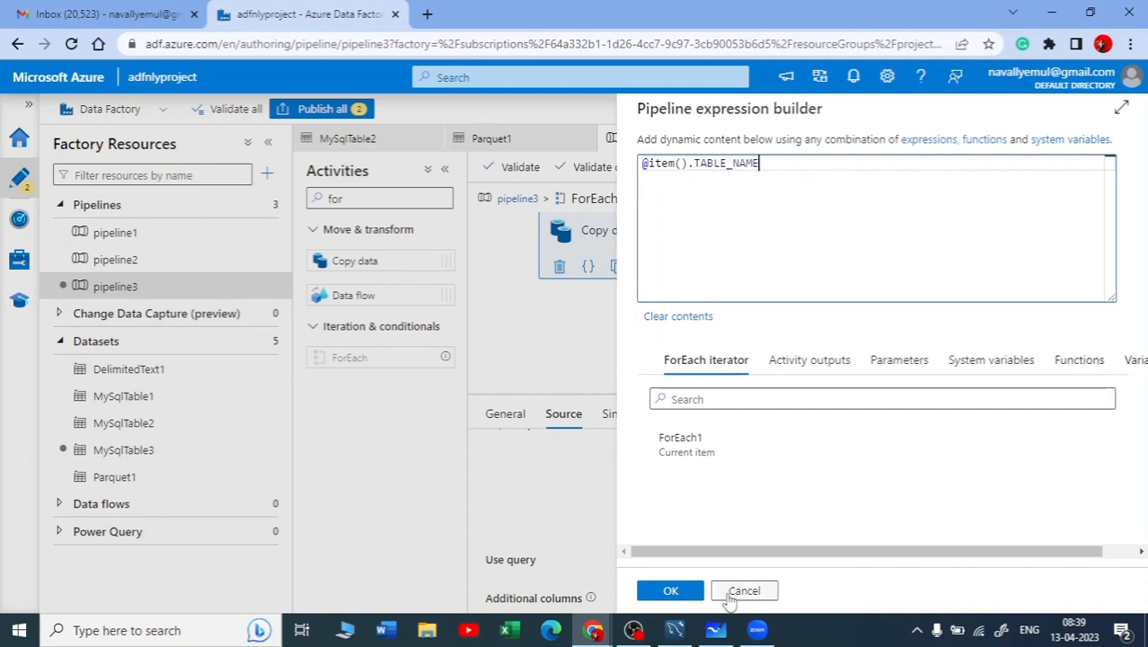
pyautogui.click(670, 595)
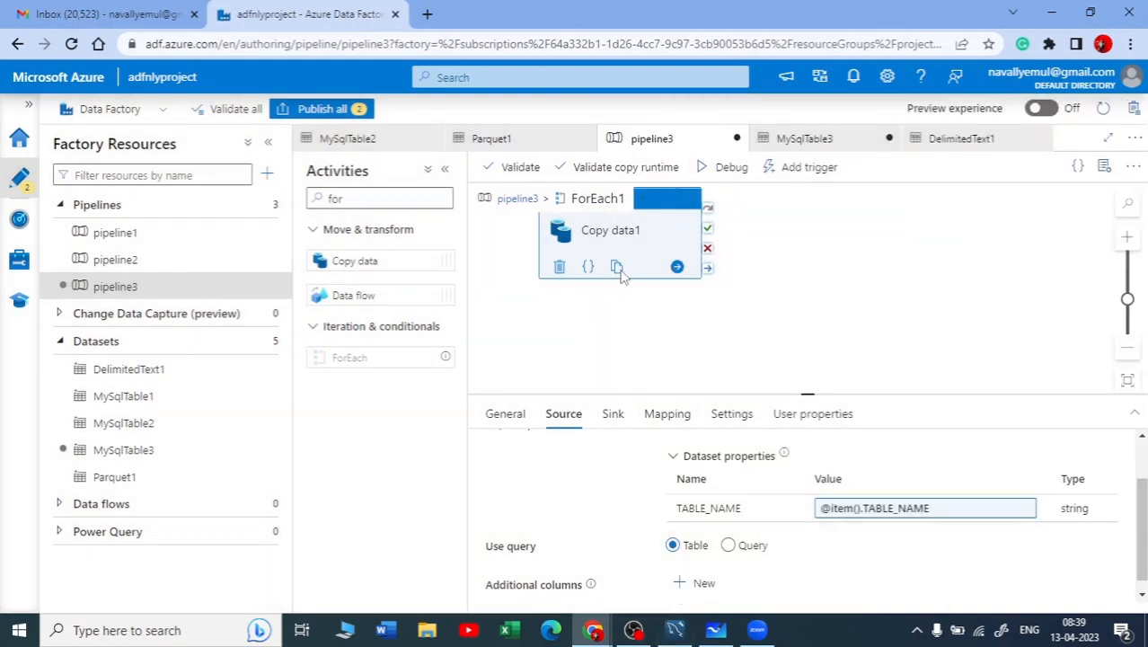
# Validate pipeline3 again, close the validation output, and shift the Copy data1 activity slightly on the ForEach1 canvas
pyautogui.click(517, 167)
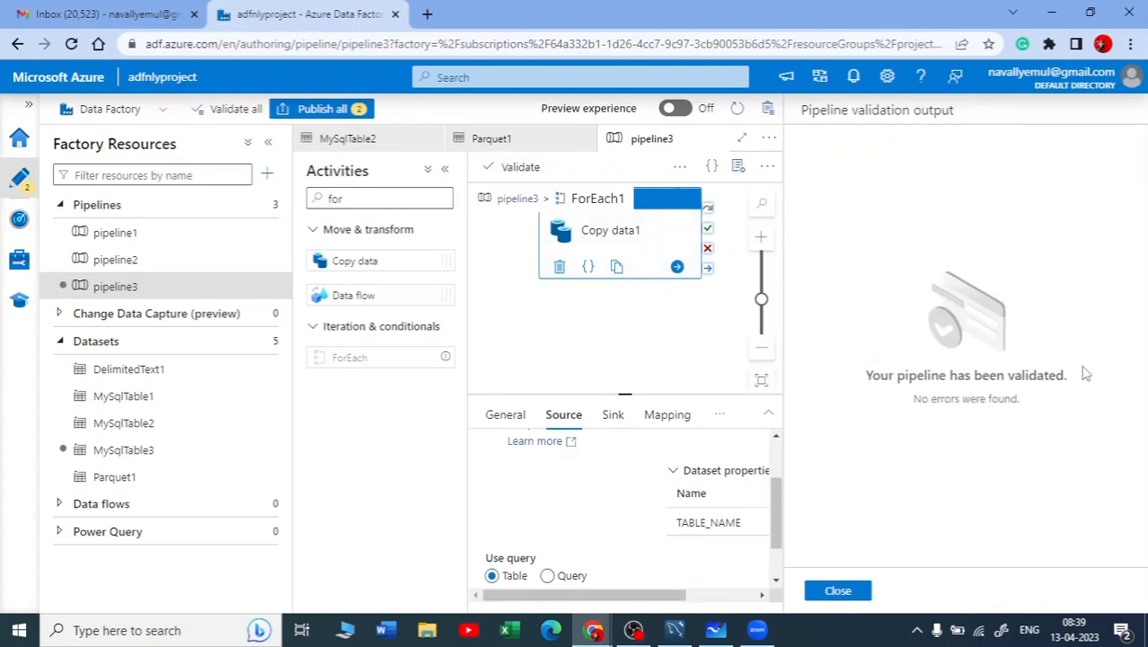
pyautogui.click(839, 591)
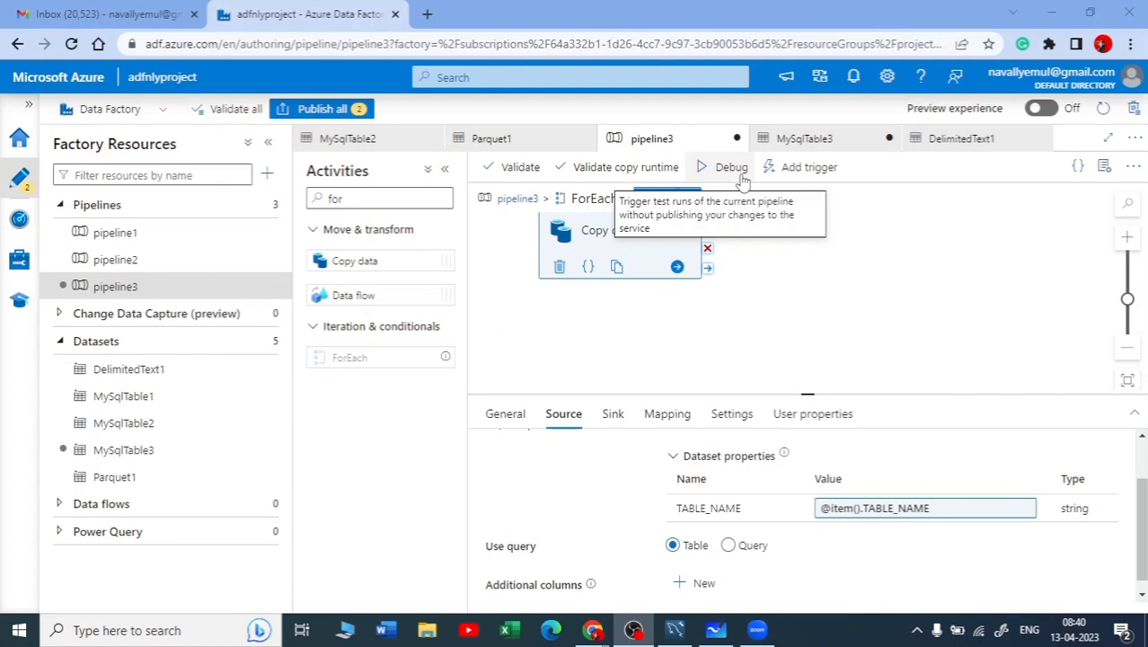
pyautogui.moveTo(620, 241); pyautogui.dragTo(634, 258)
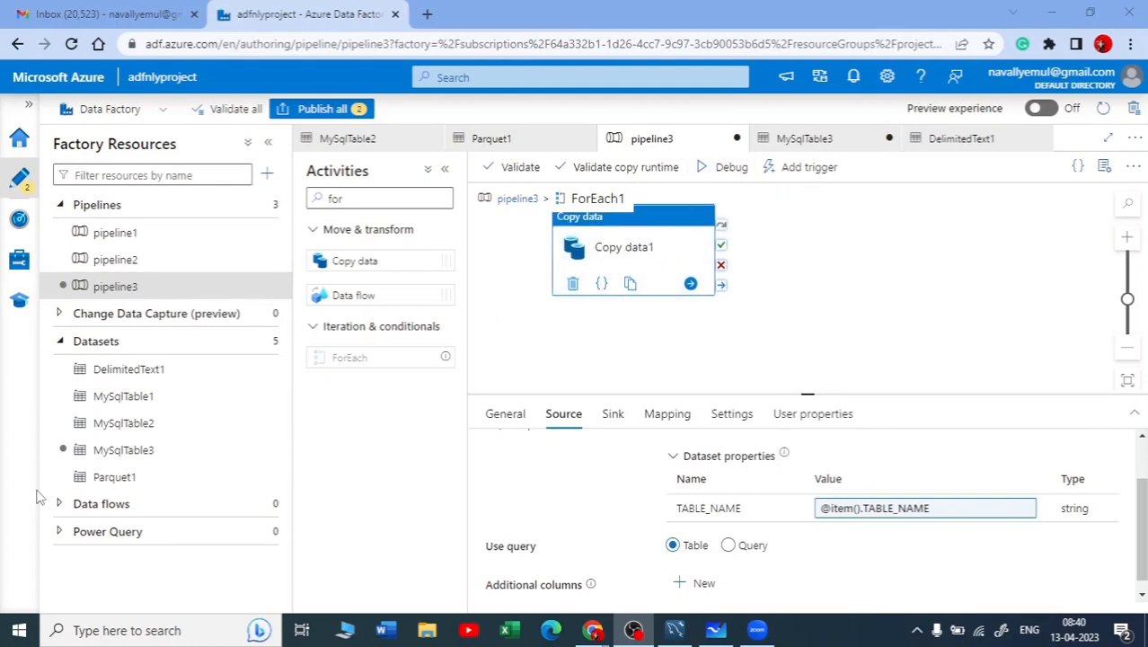
# Start a debug run of pipeline3 and return to its top level to view the run output
pyautogui.click(718, 171)
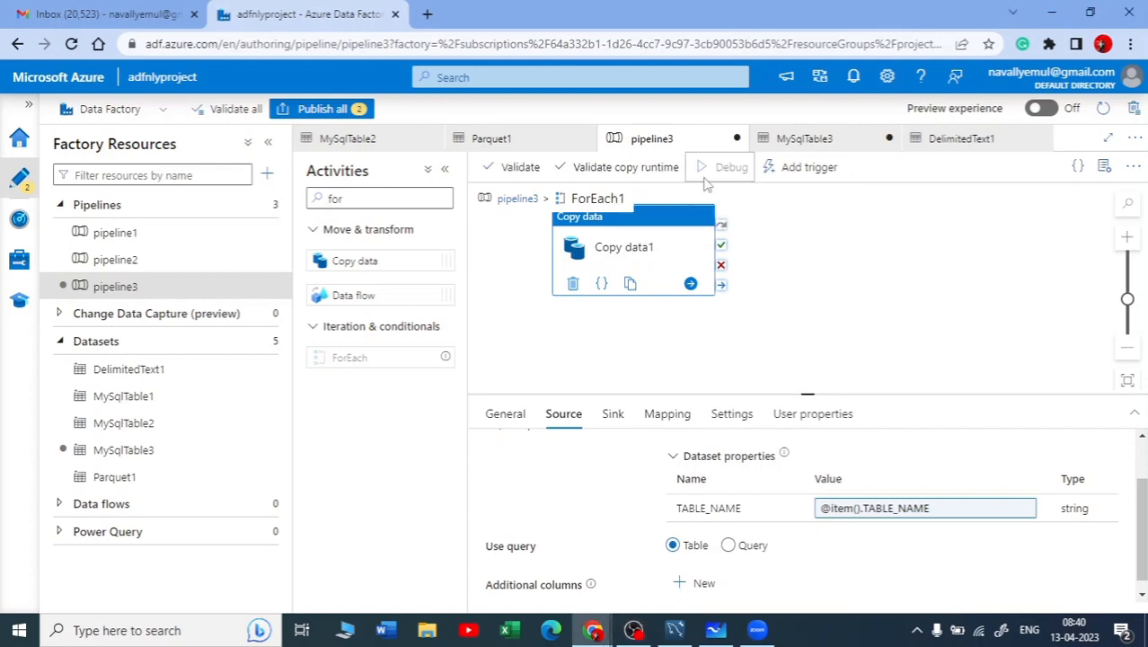
pyautogui.click(518, 198)
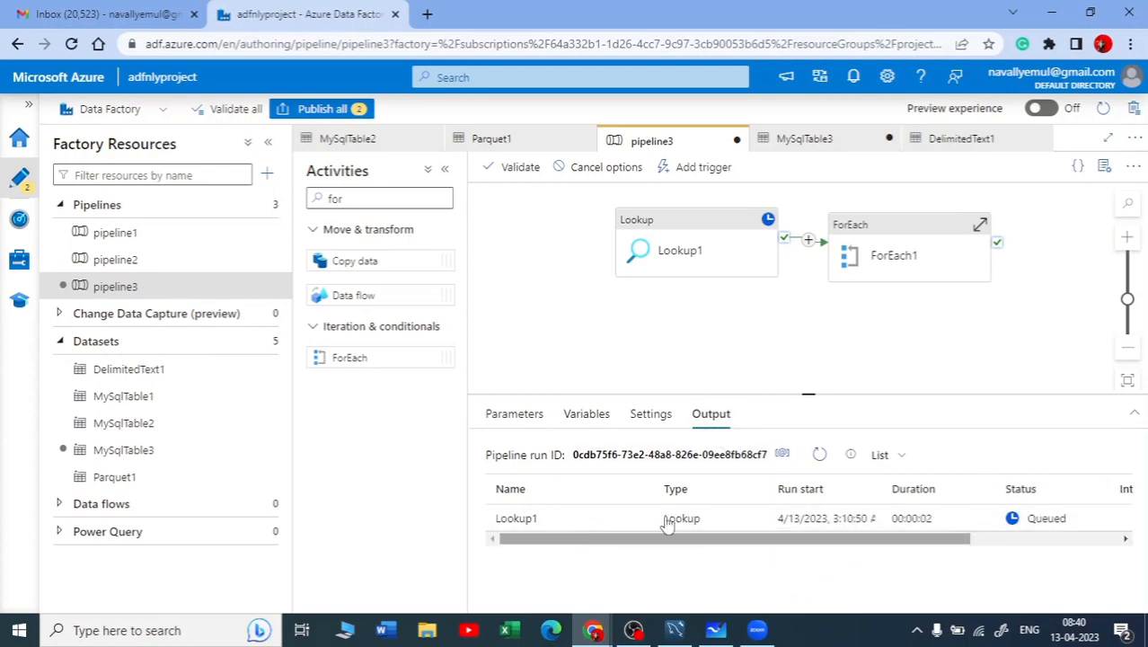
pyautogui.moveTo(909, 539); pyautogui.dragTo(578, 567)
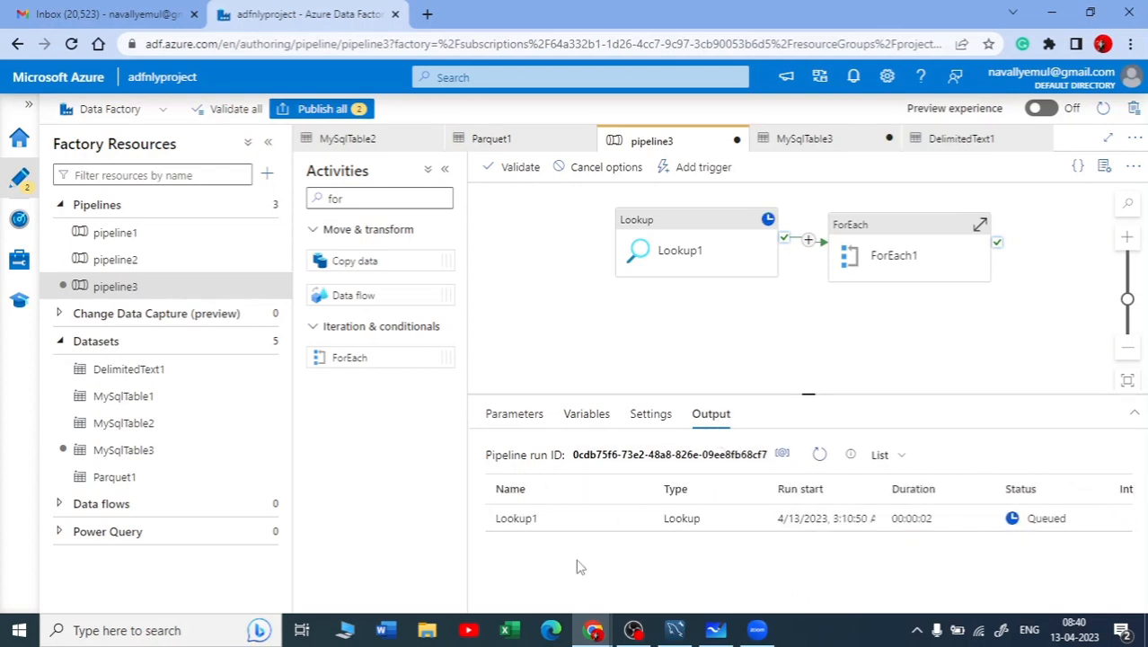
pyautogui.click(633, 629)
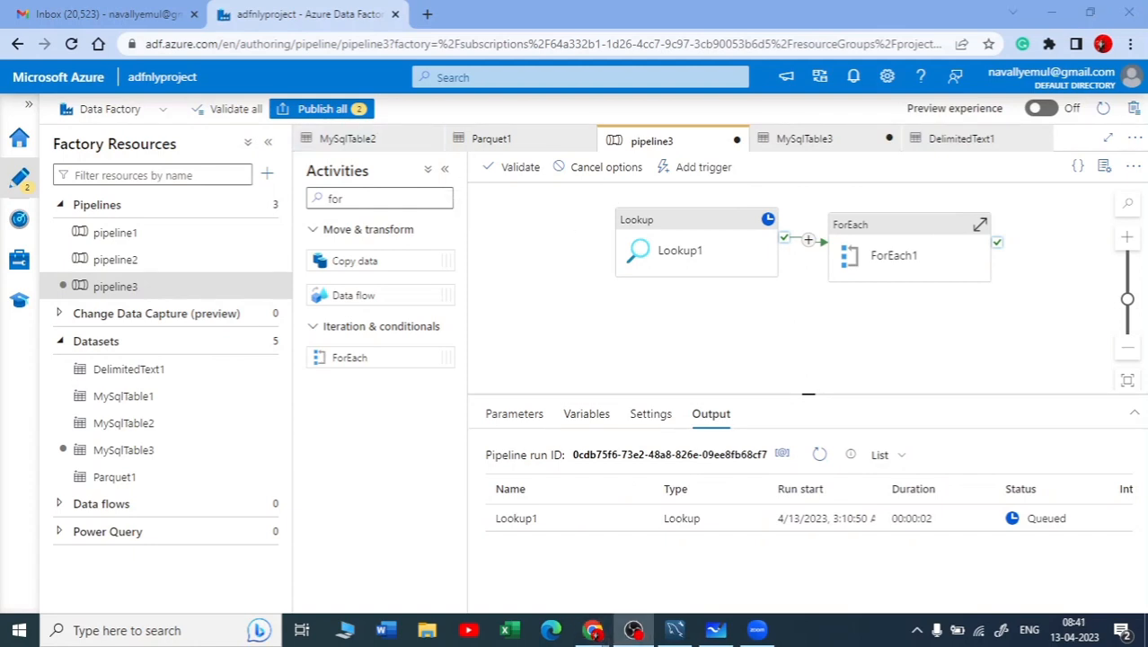
# Switch to the raw container in the Azure portal, open its tables folder, and refresh the blob list
pyautogui.moveTo(240, 41); pyautogui.dragTo(584, 15)
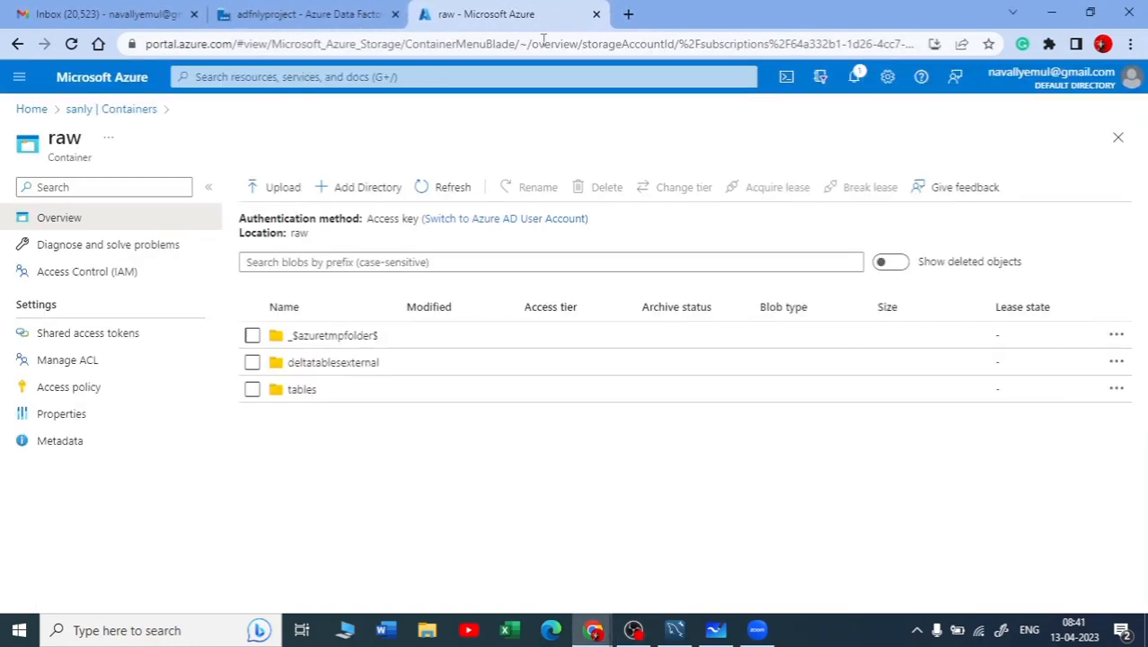
pyautogui.click(304, 395)
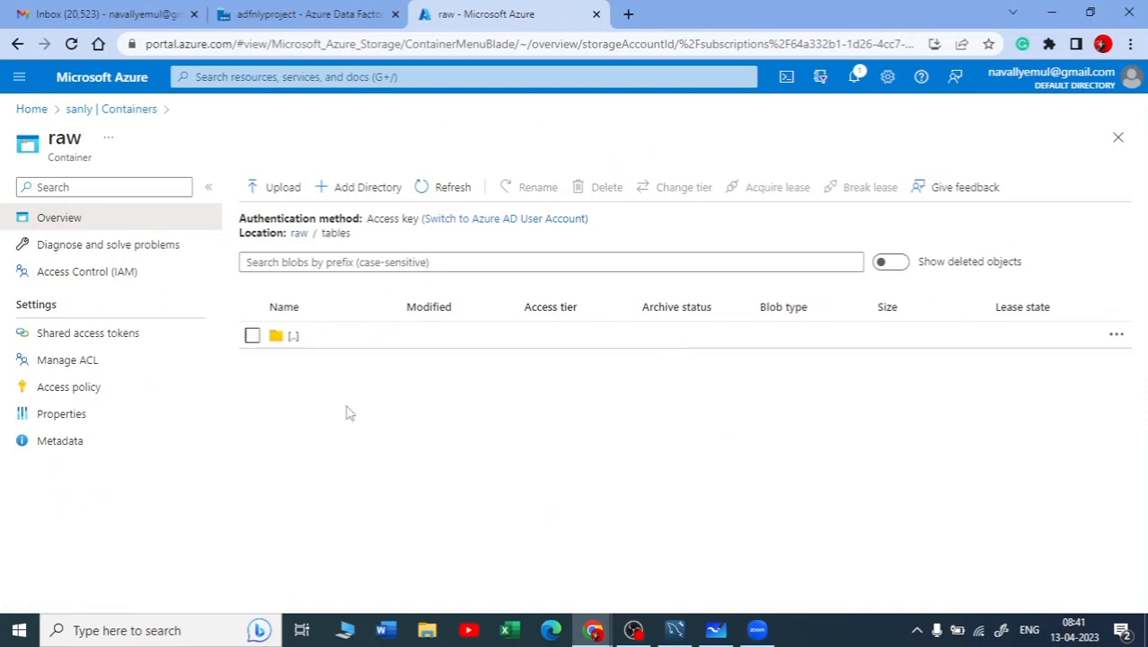
pyautogui.click(436, 187)
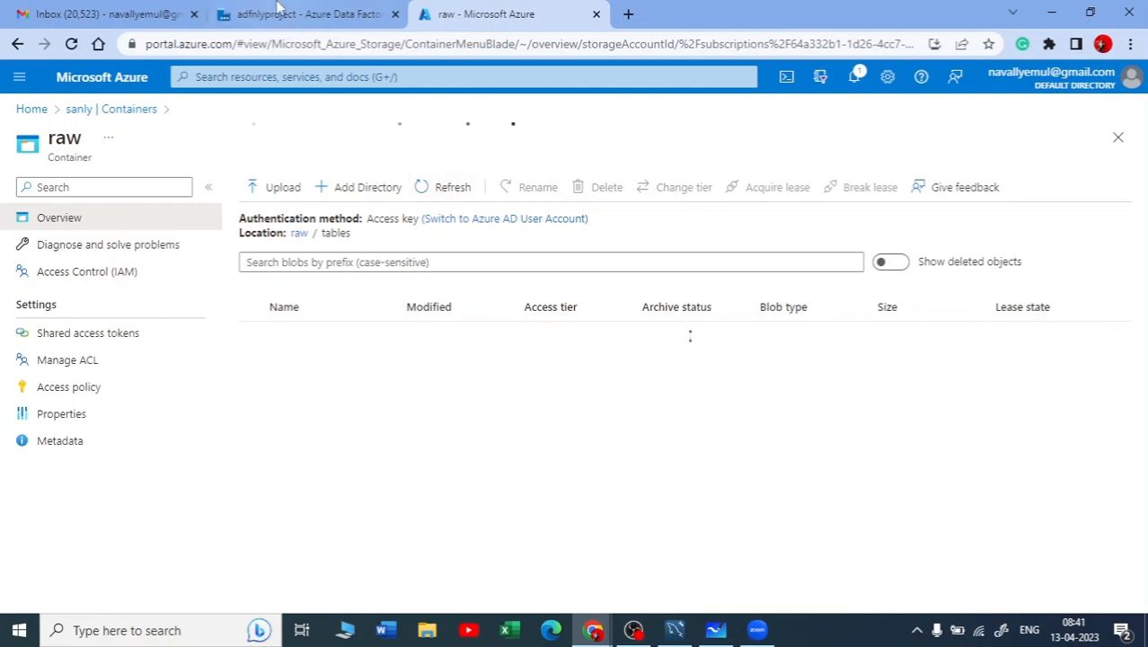
# Return to pipeline3 in Data Factory, move ForEach1 slightly farther from Lookup1, and show the run output again
pyautogui.click(319, 15)
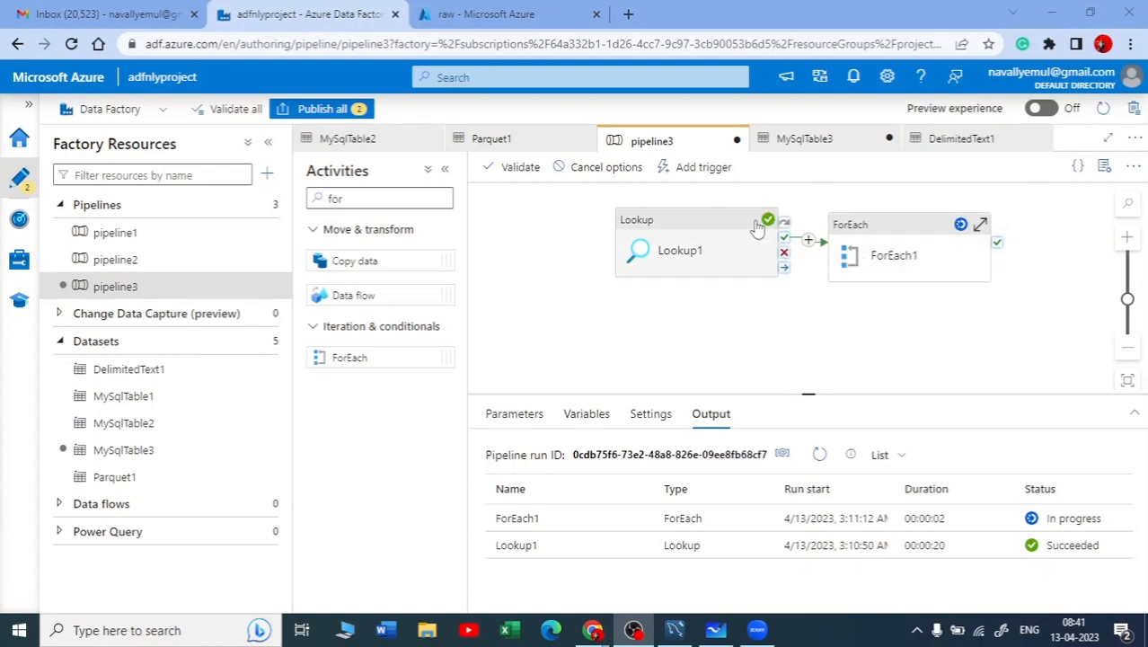
pyautogui.moveTo(883, 255); pyautogui.dragTo(917, 255)
pyautogui.moveTo(912, 297); pyautogui.dragTo(914, 297)
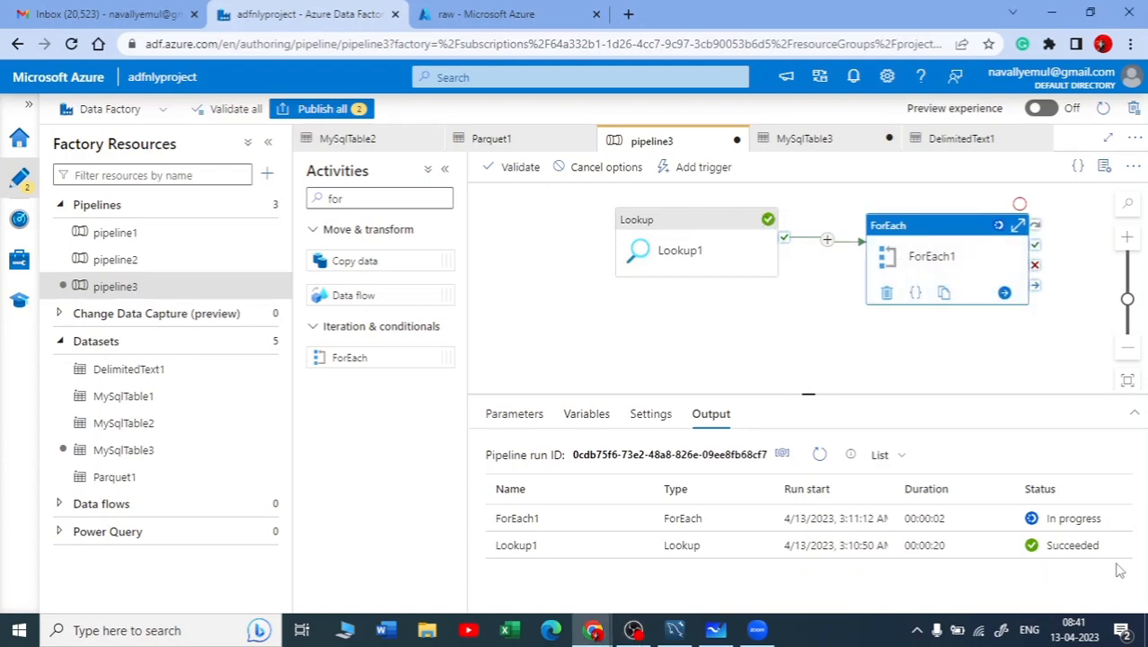
pyautogui.click(739, 388)
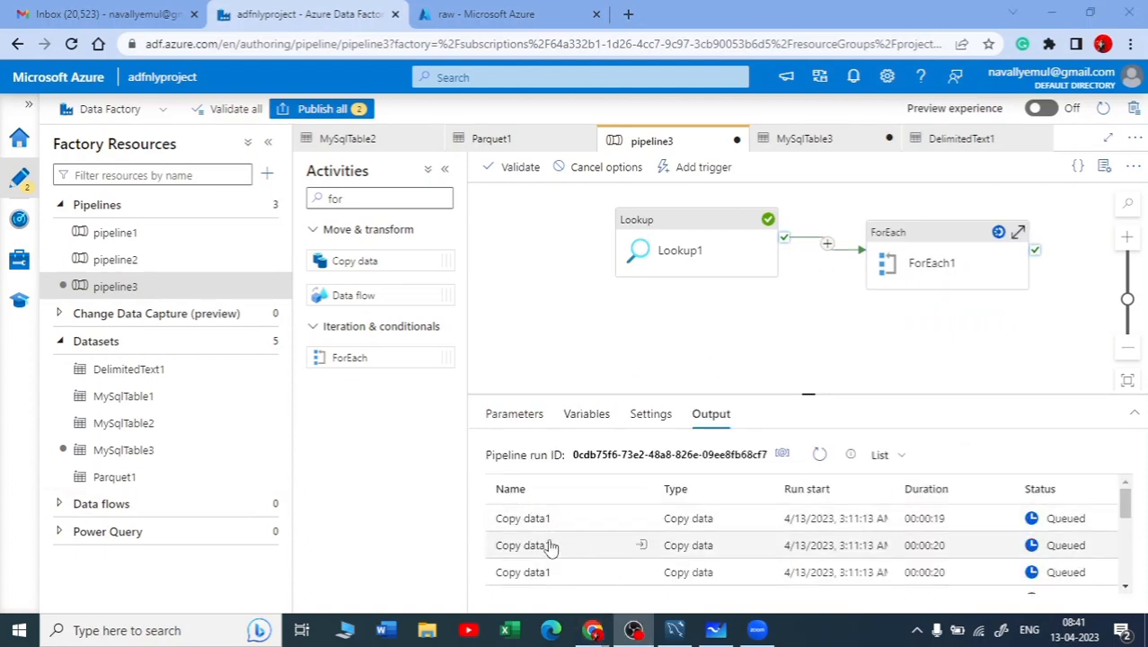
# Enlarge the output area and examine the run status of the Copy data1, ForEach1 and Lookup1 activities
pyautogui.scroll(-3, 575, 552)
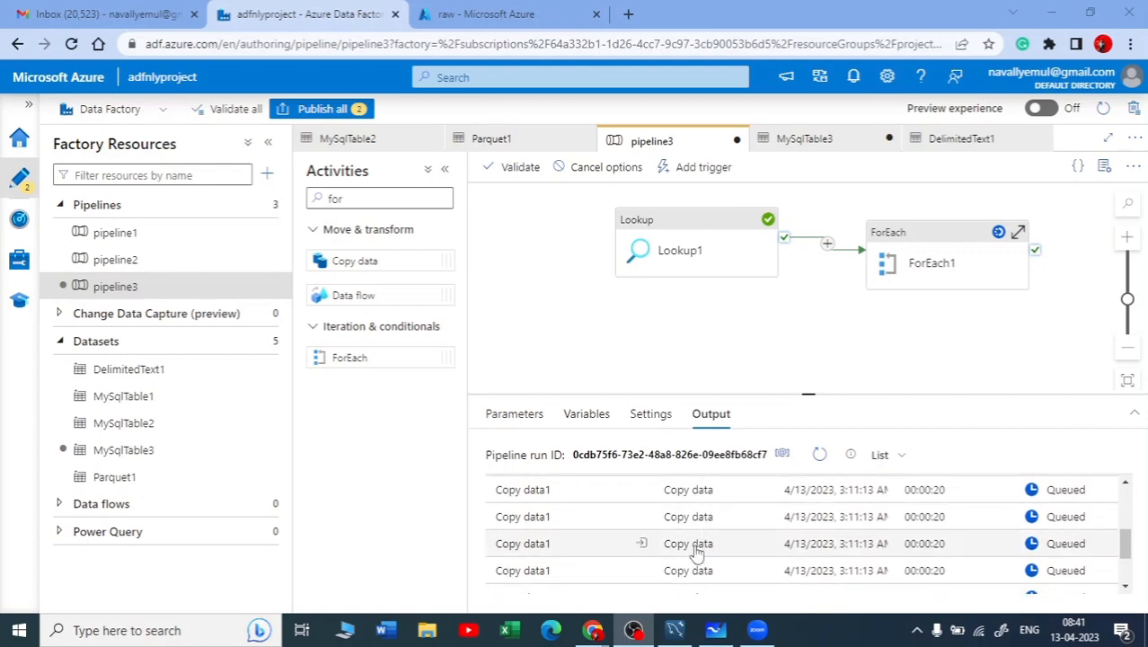
pyautogui.scroll(3, 698, 534)
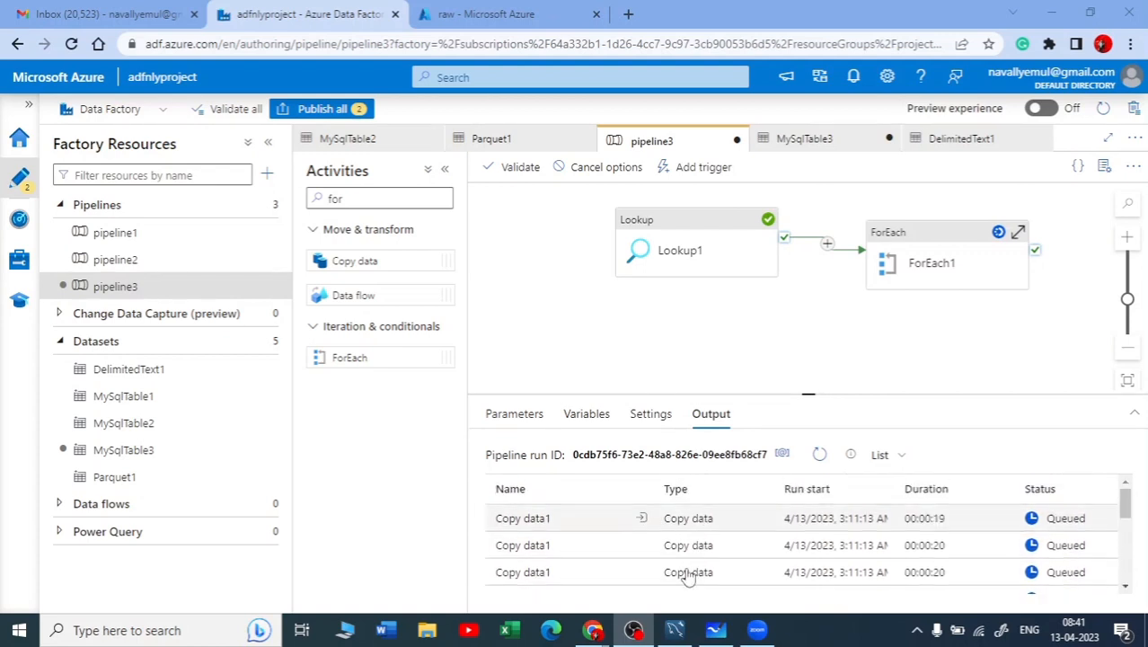
pyautogui.scroll(-3, 694, 574)
pyautogui.scroll(-2, 694, 574)
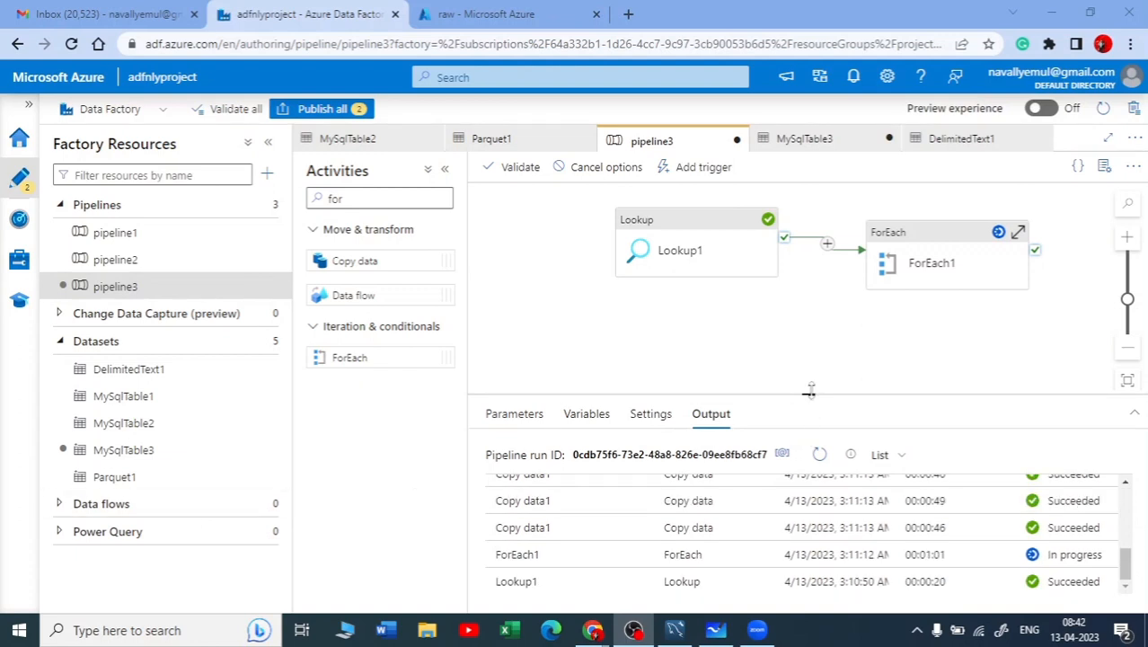
pyautogui.moveTo(809, 390); pyautogui.dragTo(814, 310)
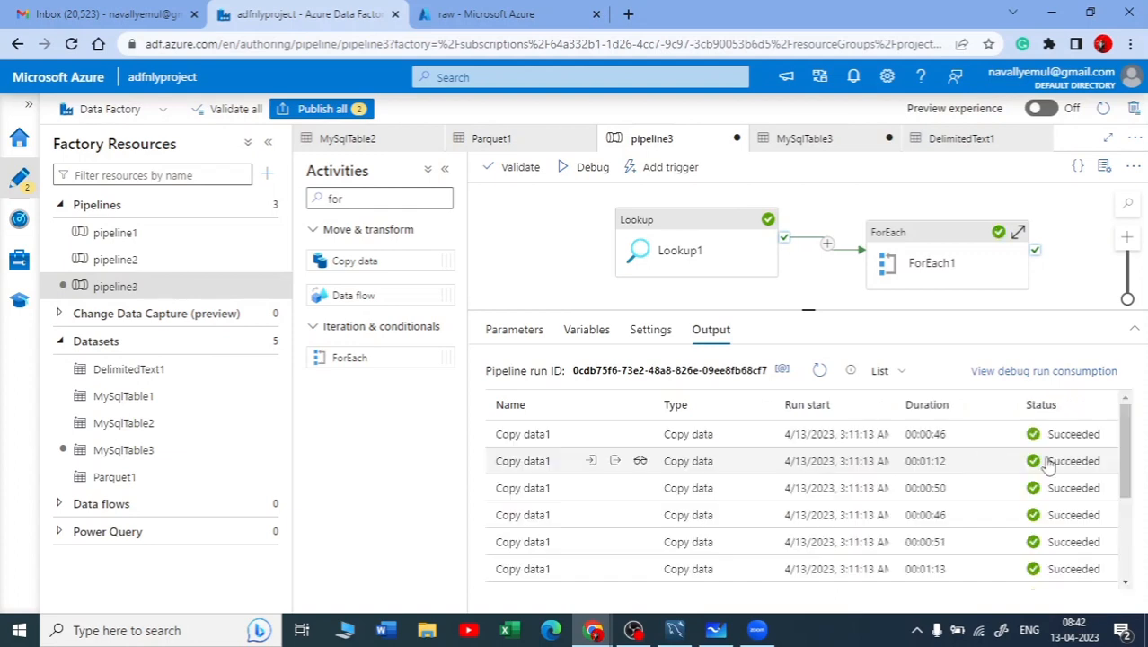
pyautogui.scroll(-3, 1078, 530)
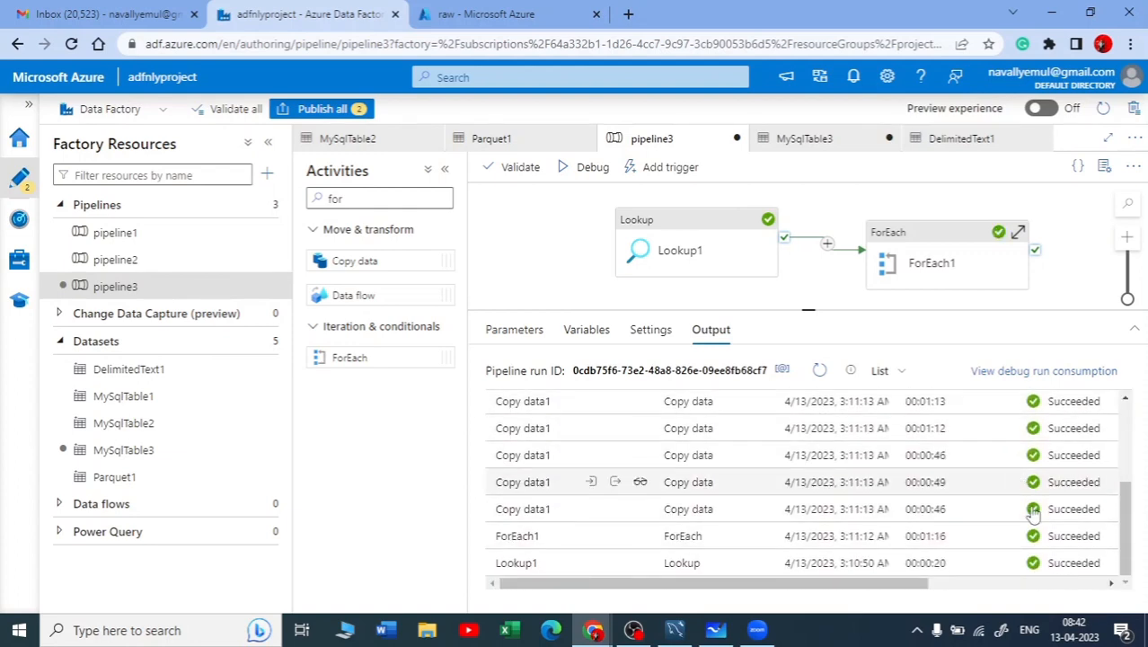
pyautogui.scroll(2, 856, 497)
pyautogui.scroll(2, 856, 497)
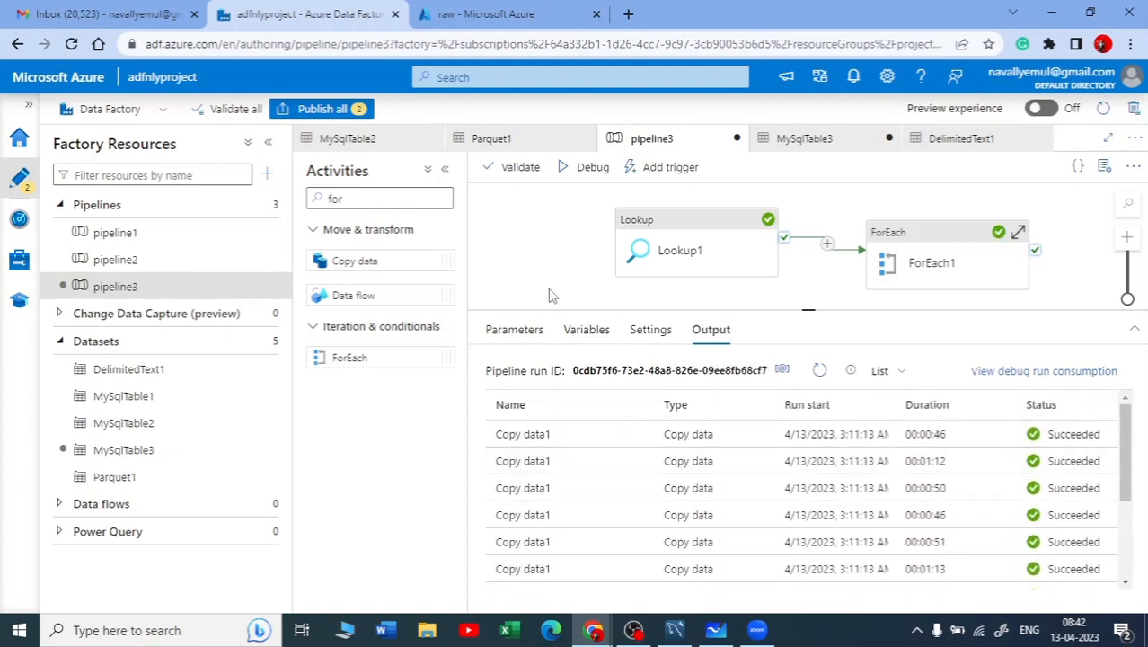
# Reopen the raw container from the sanly storage account in the Azure portal and list the files in its tables folder
pyautogui.click(496, 11)
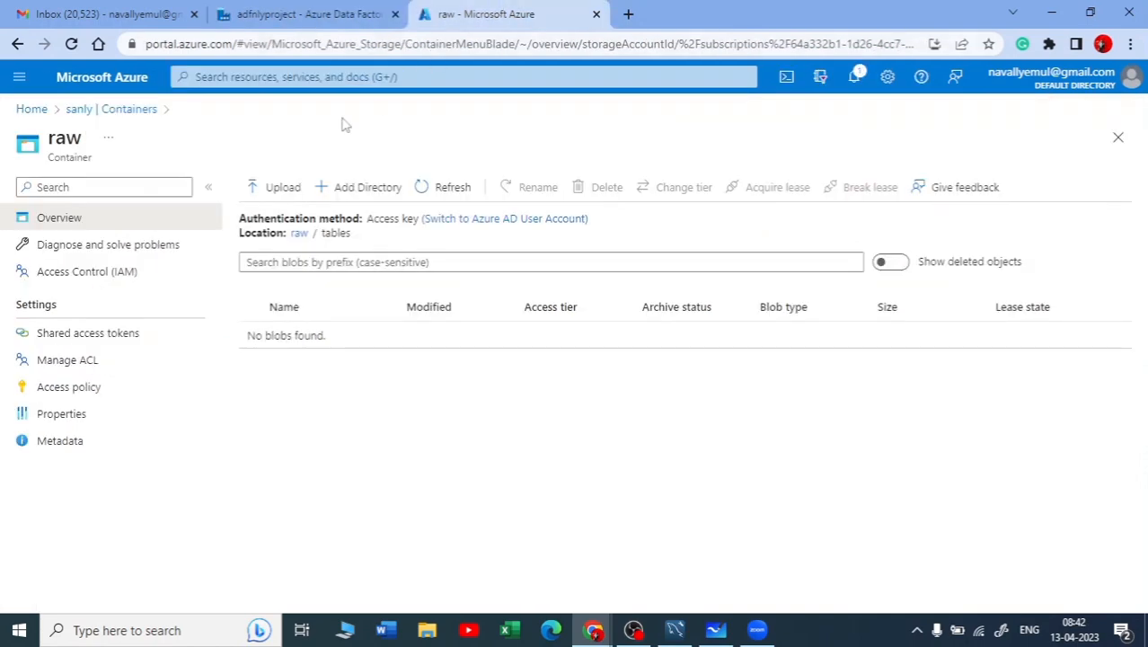
pyautogui.click(130, 110)
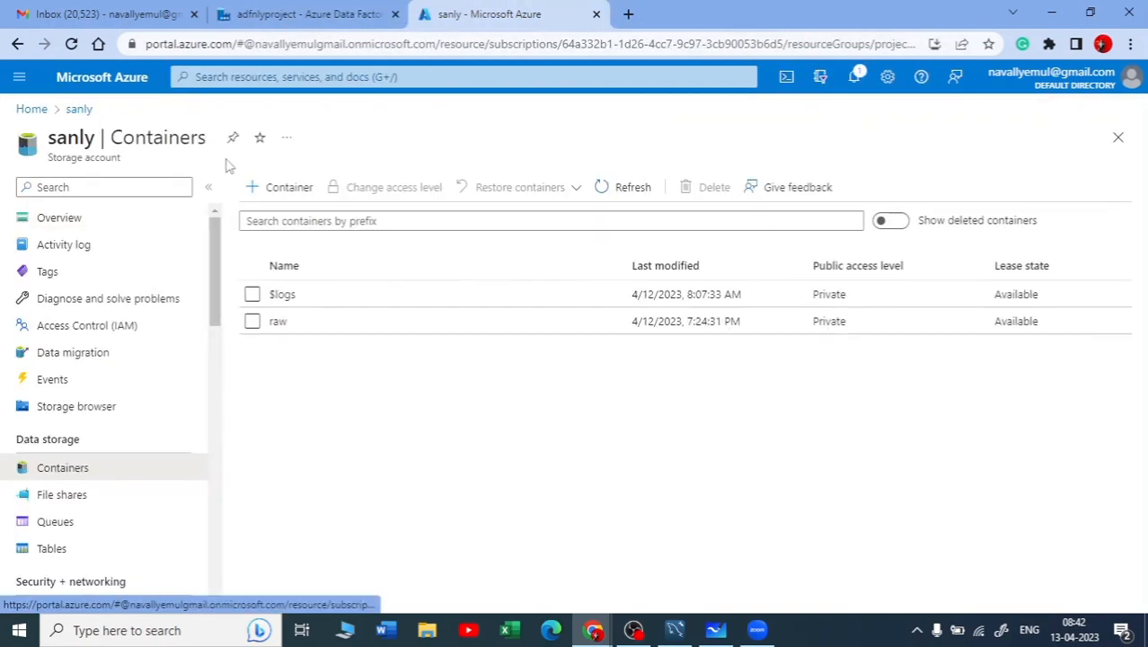
pyautogui.click(279, 325)
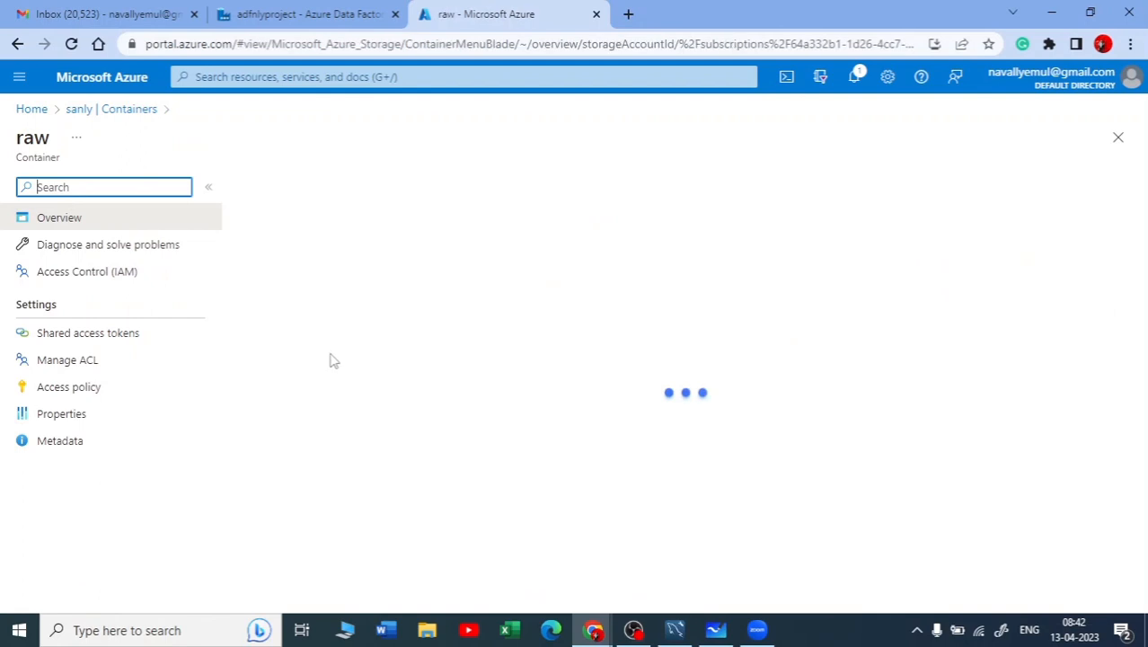
pyautogui.click(302, 392)
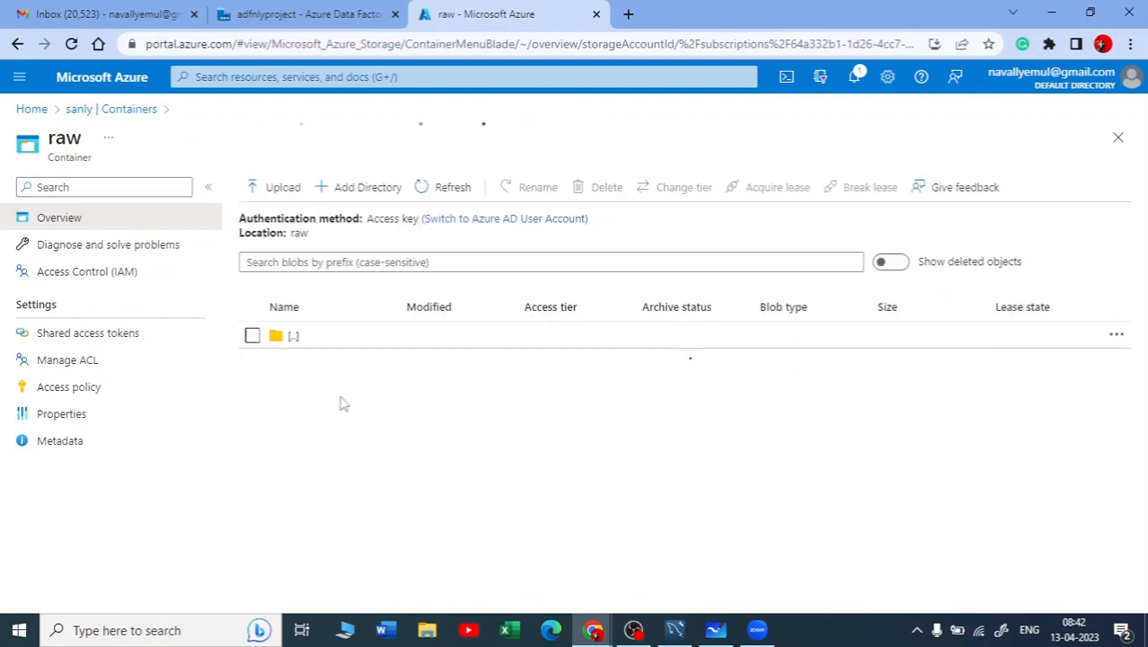
pyautogui.scroll(-1, 488, 398)
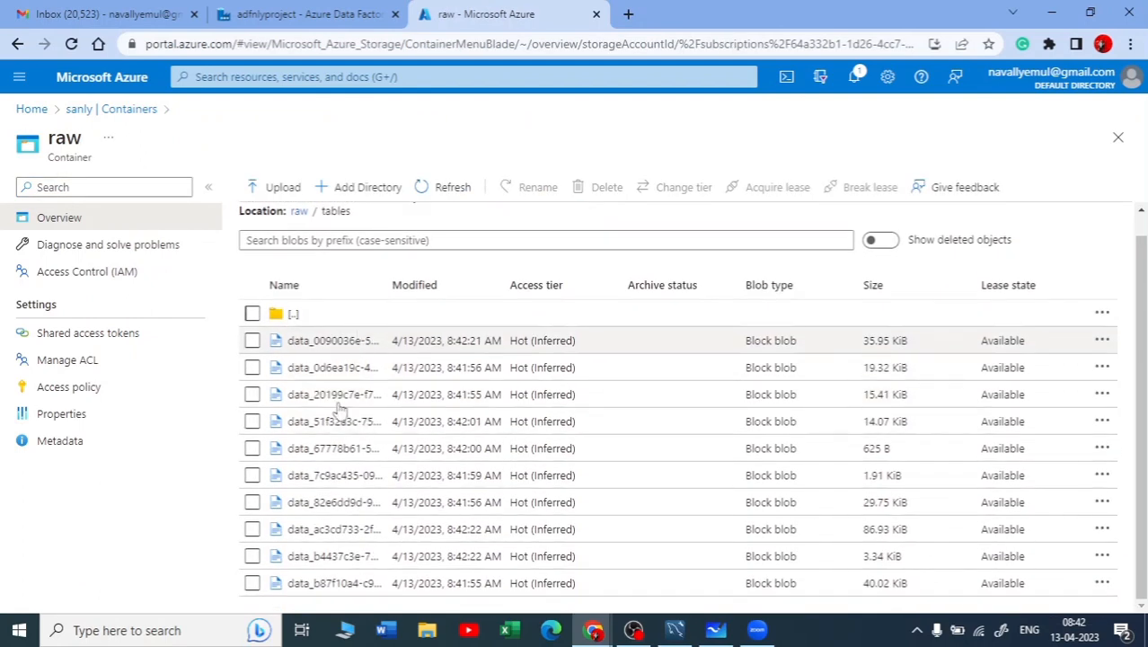
# Open the first data file in the tables folder and examine its comma-separated contents as text
pyautogui.click(291, 350)
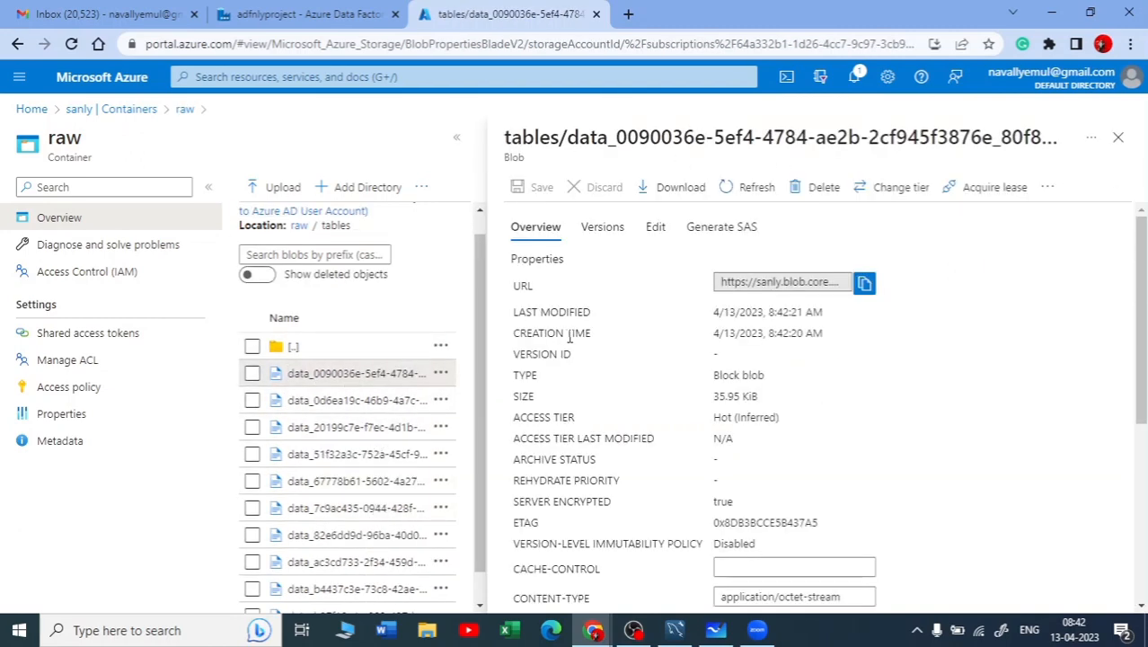
pyautogui.click(654, 227)
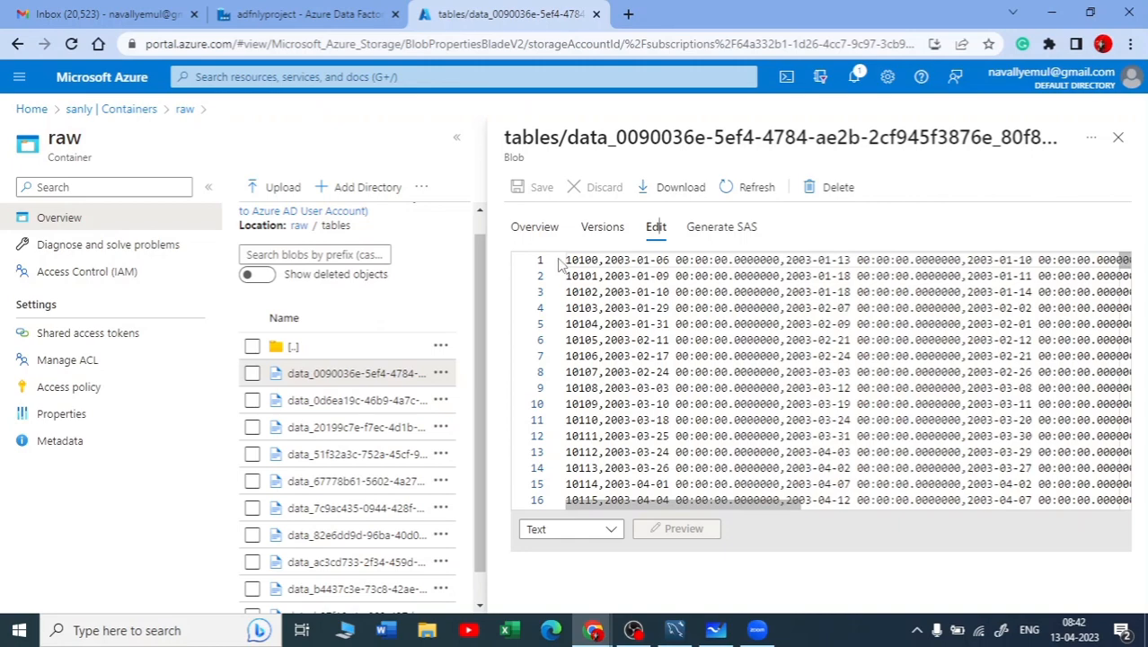
pyautogui.scroll(-3, 942, 477)
pyautogui.scroll(3, 948, 467)
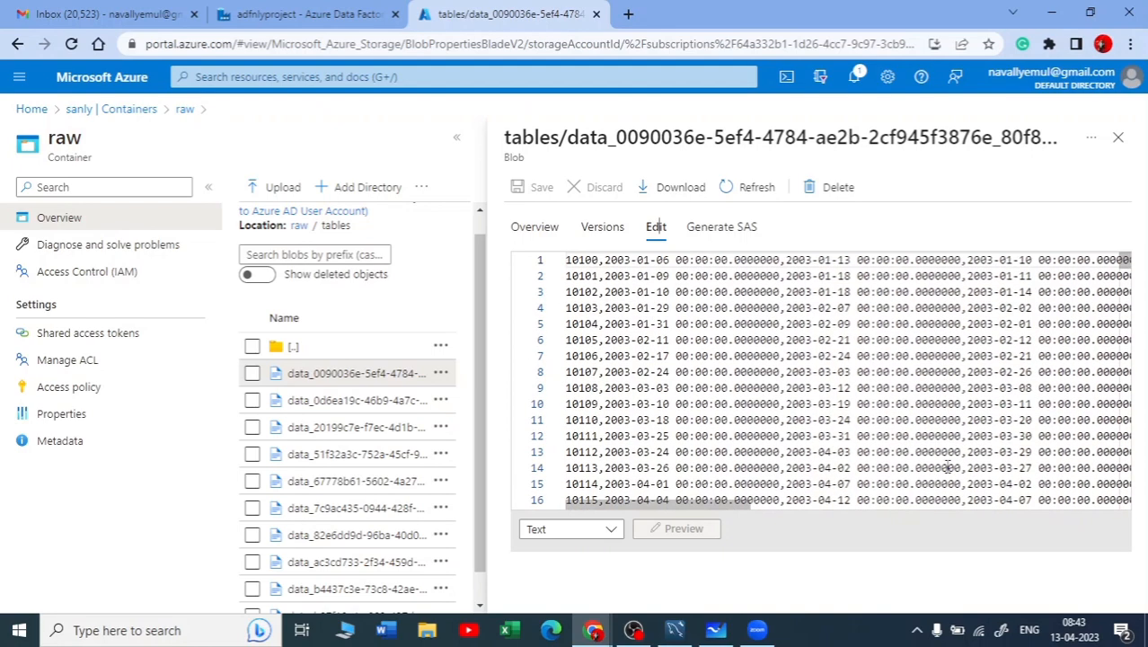
pyautogui.moveTo(742, 506); pyautogui.dragTo(561, 445)
# Open the details of the second and third data files in the tables folder, and close the blob details
pyautogui.click(360, 400)
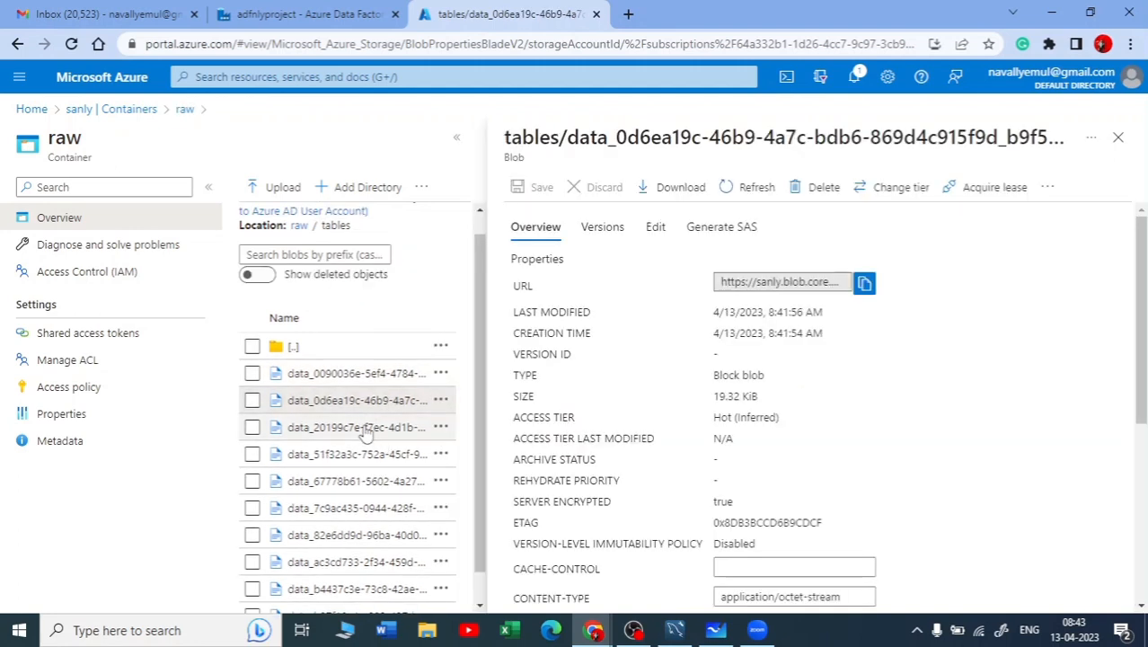
pyautogui.click(377, 428)
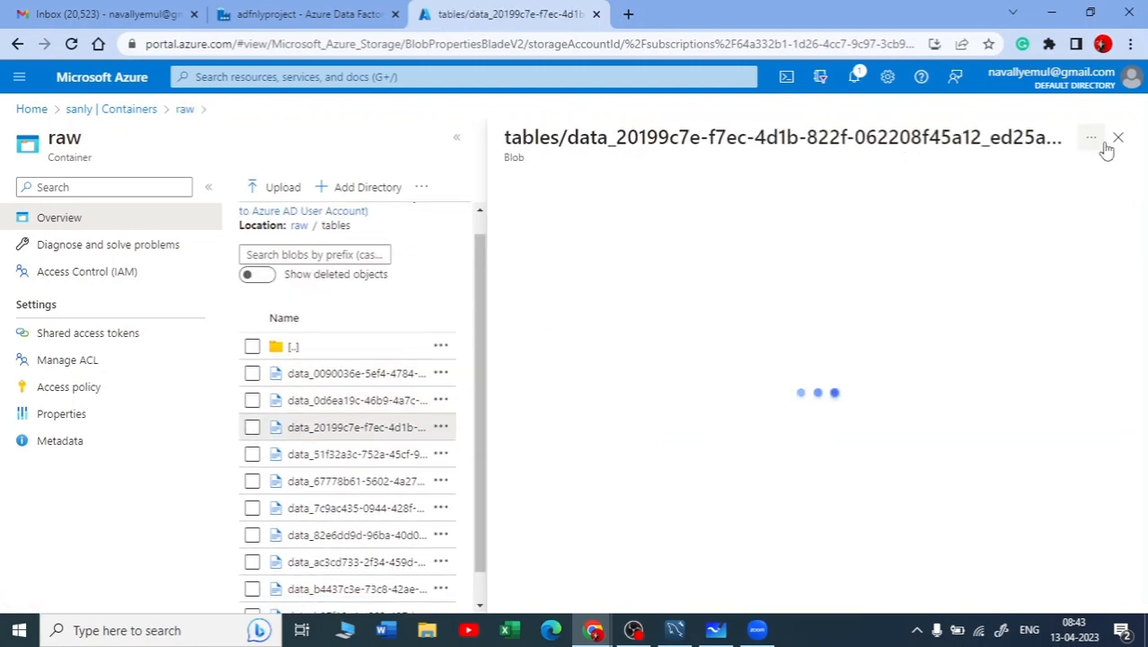
pyautogui.click(1121, 144)
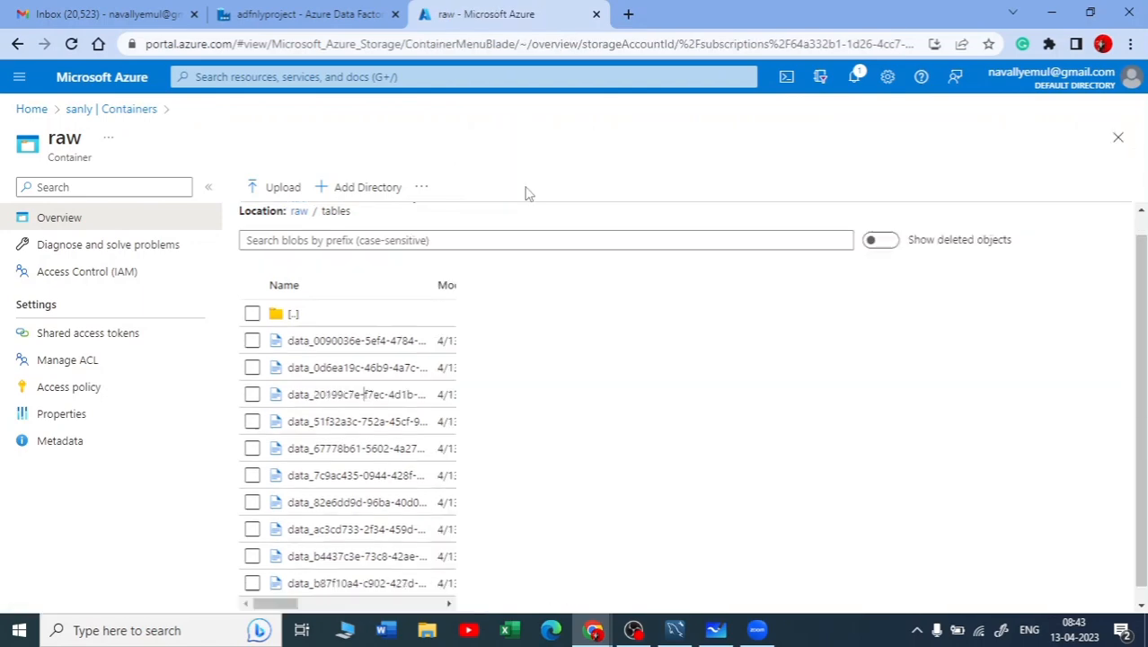
# Check the classicmodels table list in MySQL Workbench against the copied files, and view the Azure Data Engineering E2E Capstone PDF maximized
pyautogui.click(674, 630)
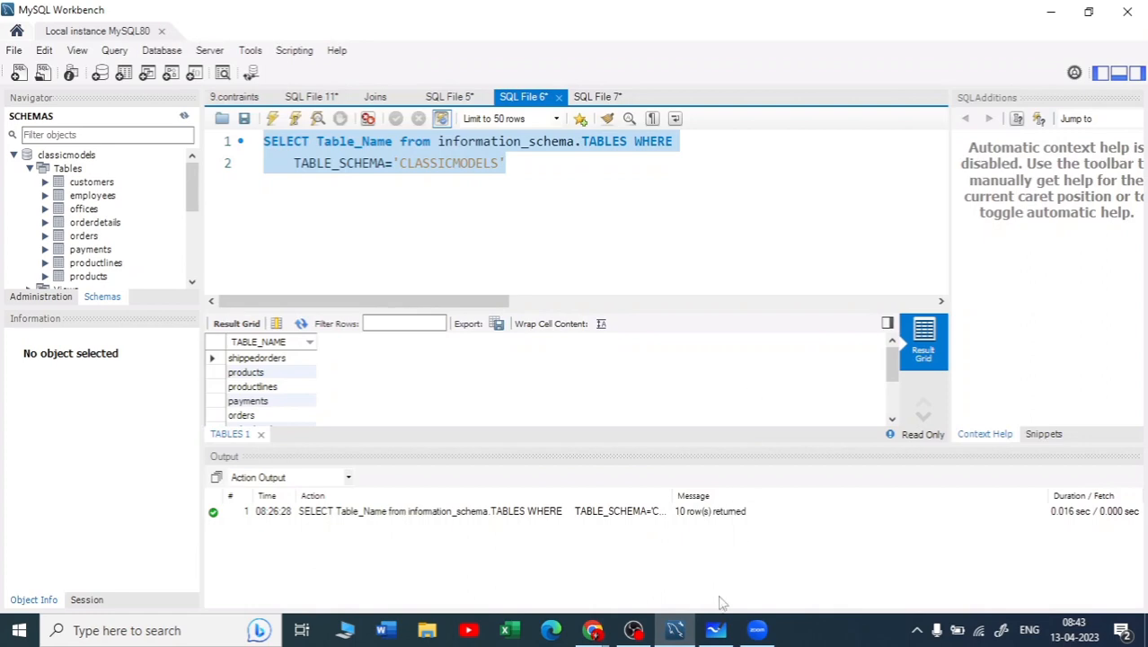
pyautogui.click(593, 630)
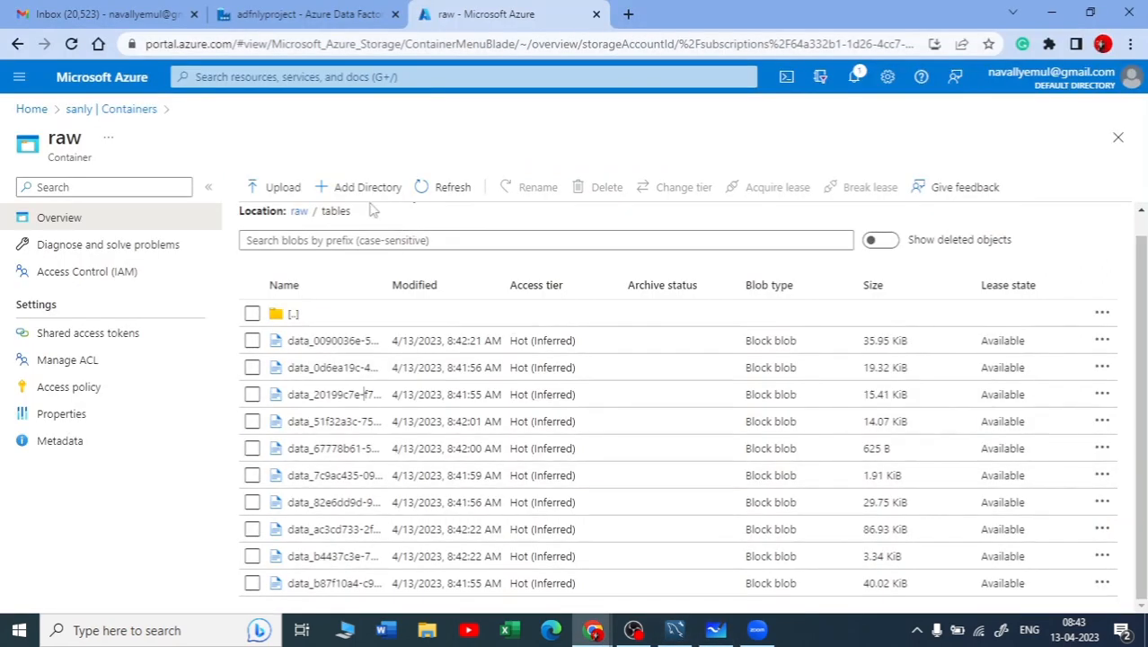
pyautogui.click(296, 14)
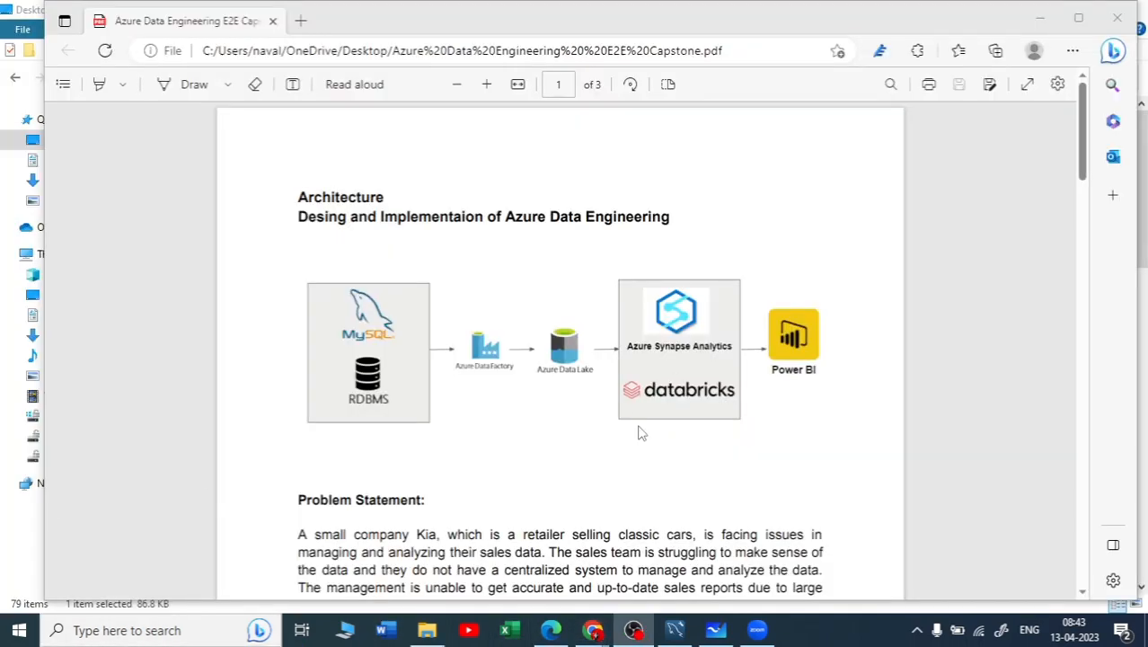
pyautogui.click(1078, 17)
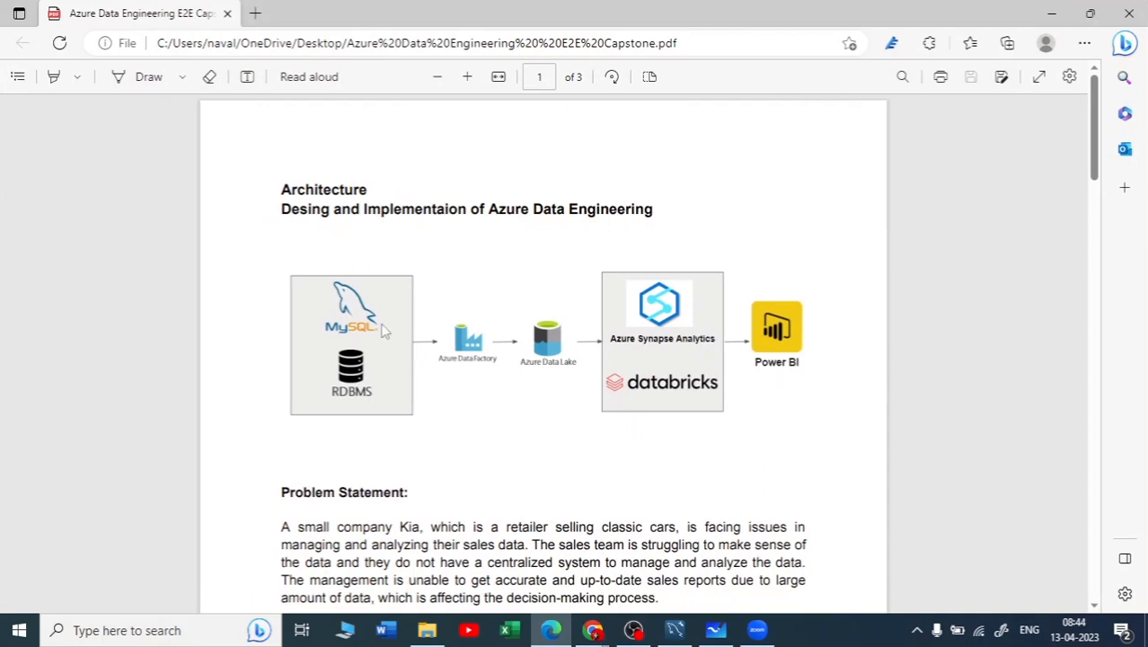